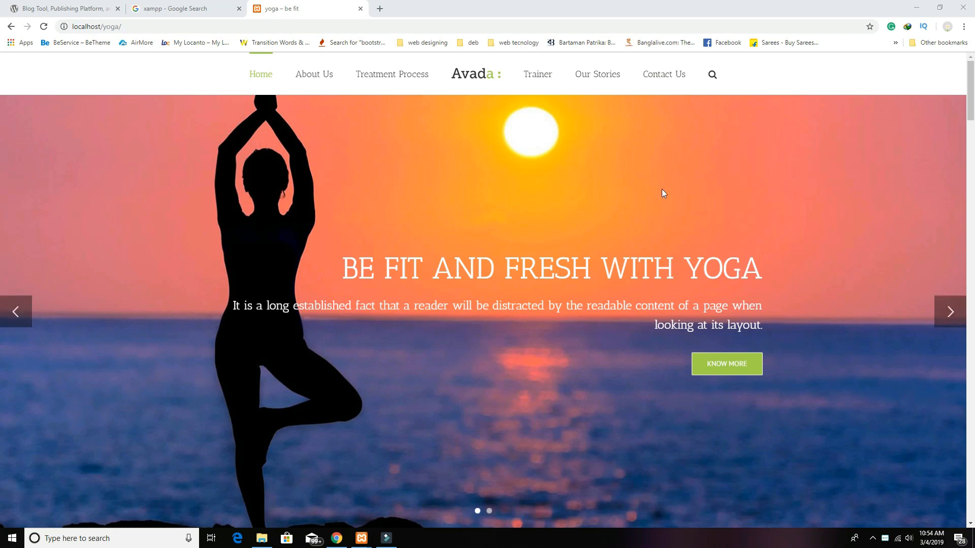
Step: Advance the hero slider twice, then scroll down through the upper sections of the yoga home page
left_click(941, 311)
left_click(948, 313)
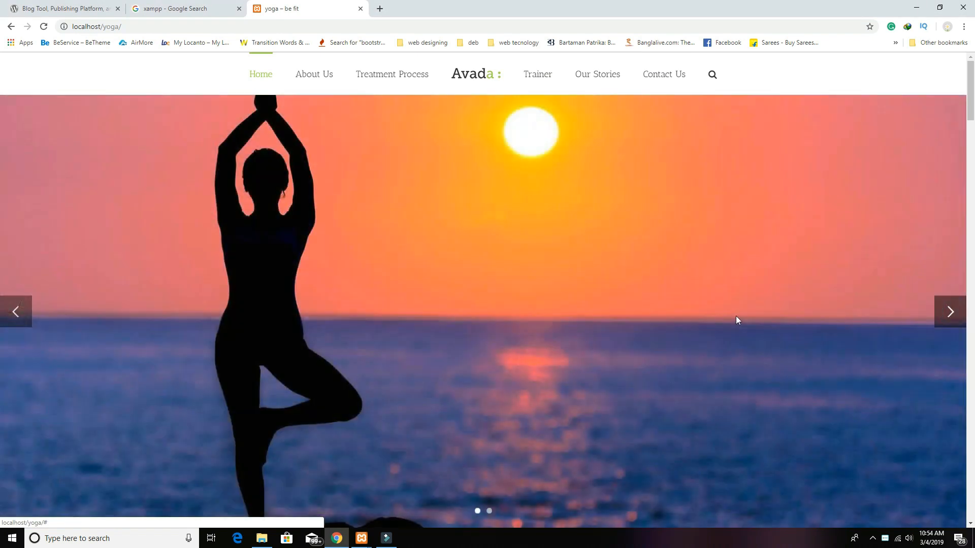
scroll(664, 322, "down", 8)
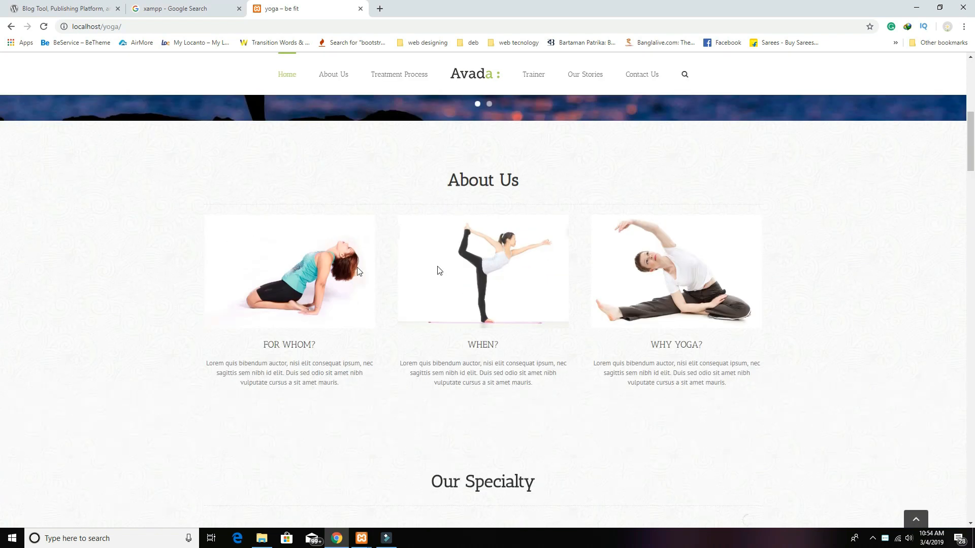
scroll(584, 283, "down", 6)
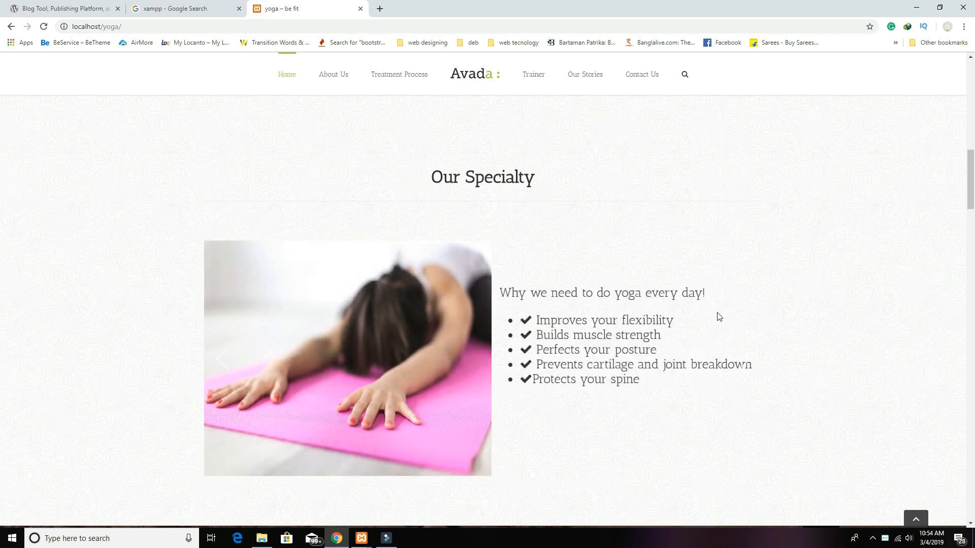
scroll(571, 397, "down", 2)
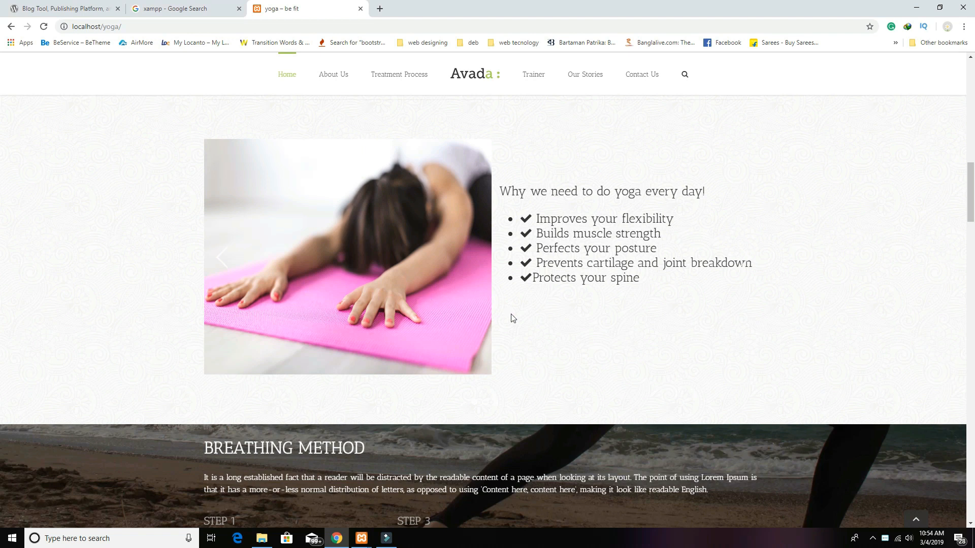
scroll(512, 316, "down", 3)
scroll(512, 314, "down", 3)
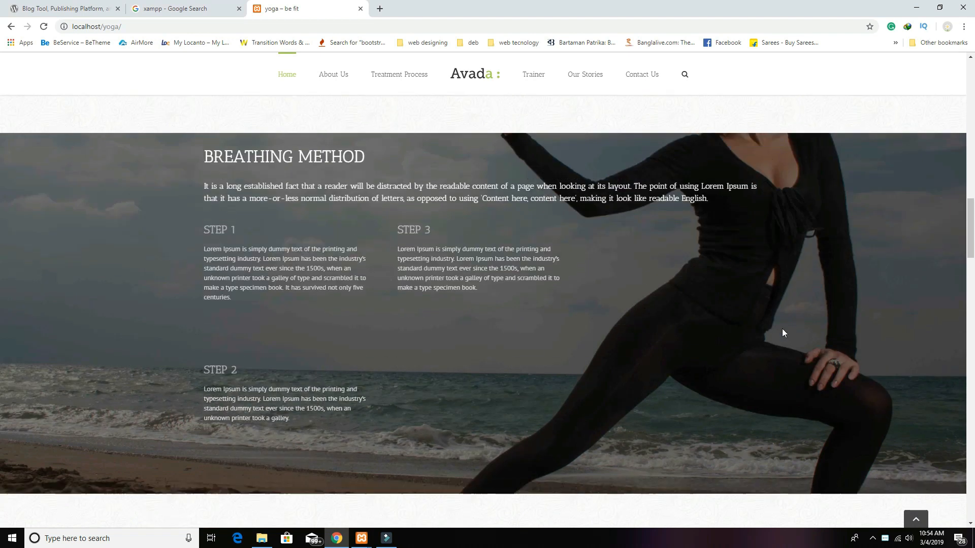
scroll(782, 328, "down", 2)
scroll(782, 333, "up", 3)
scroll(779, 324, "down", 1)
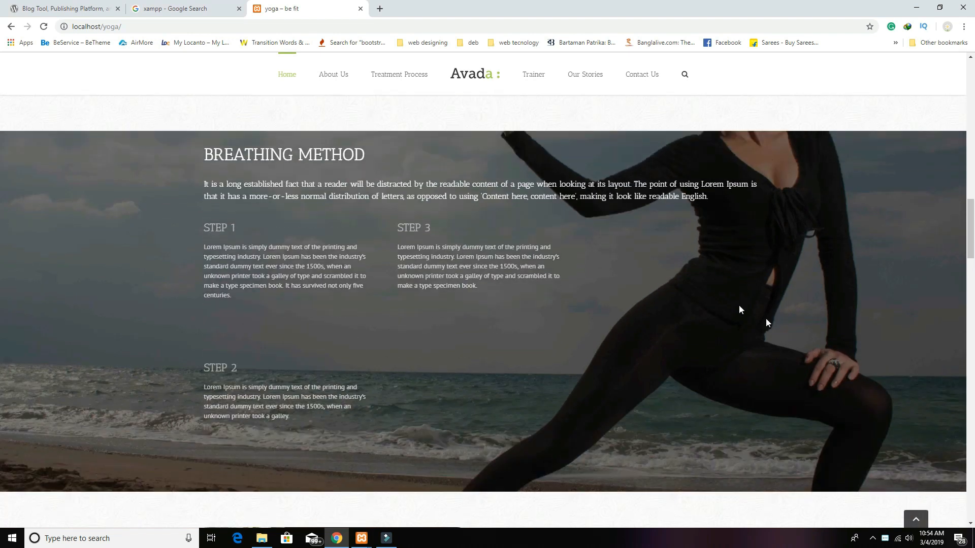
scroll(692, 355, "down", 1)
scroll(692, 356, "up", 2)
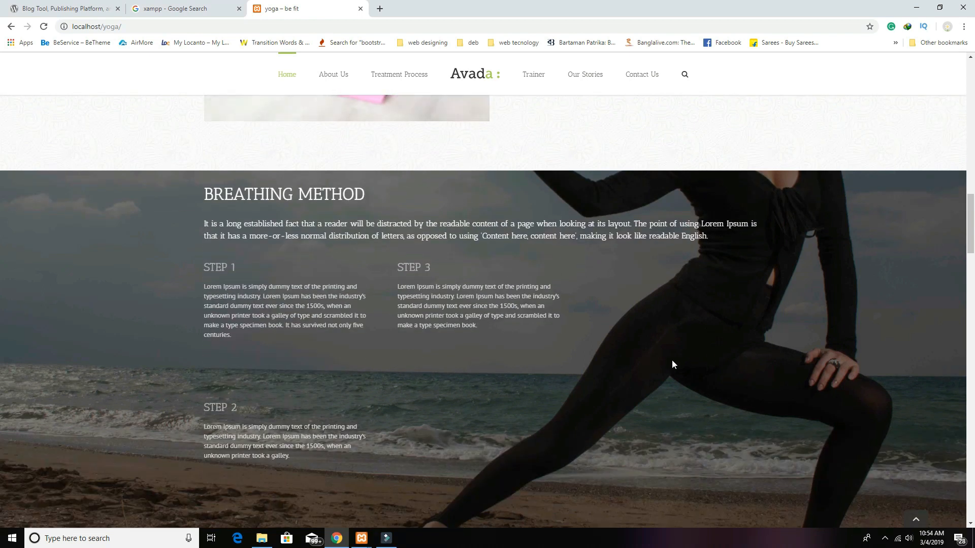
Step: Scroll on past the training video and contact form with map to the footer, then back up
scroll(512, 380, "down", 6)
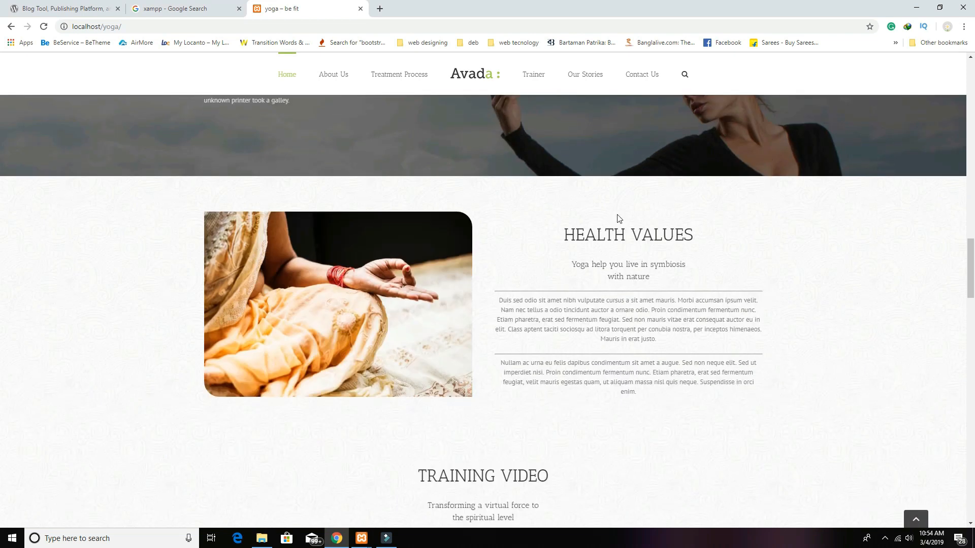
scroll(627, 350, "down", 6)
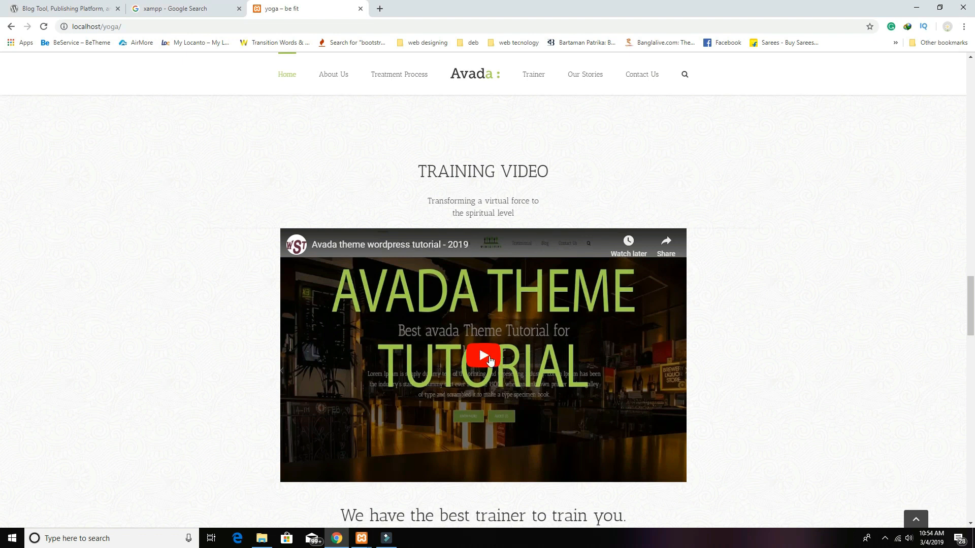
scroll(546, 446, "down", 5)
scroll(546, 446, "down", 7)
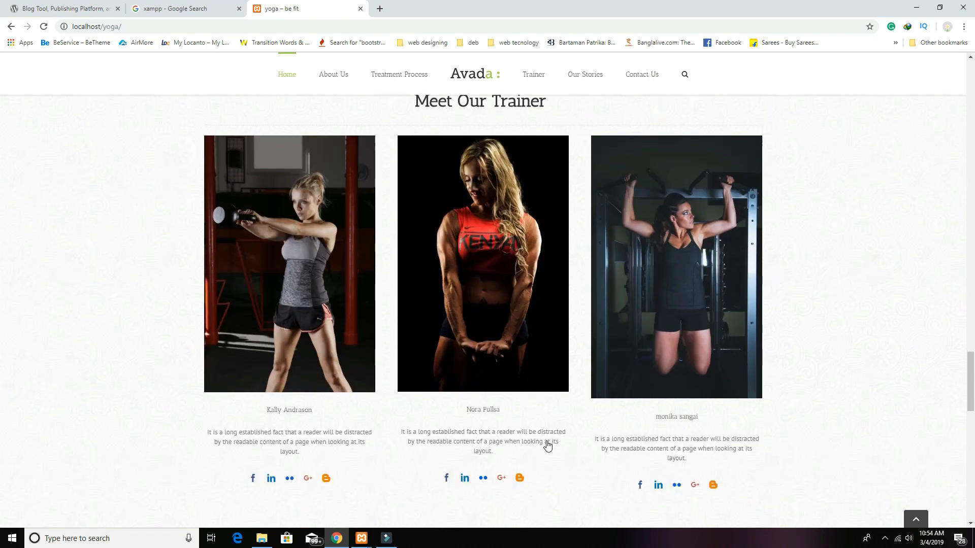
scroll(708, 163, "up", 2)
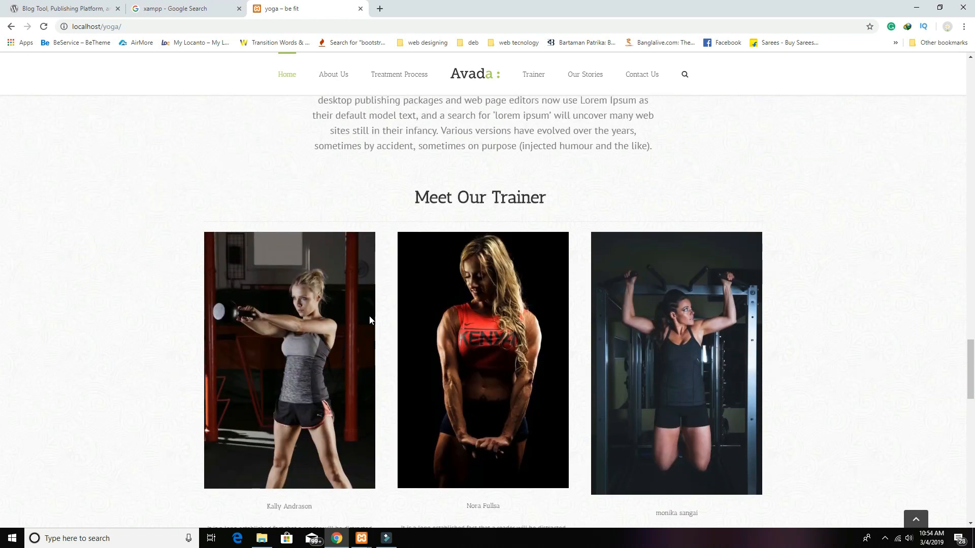
scroll(598, 336, "down", 5)
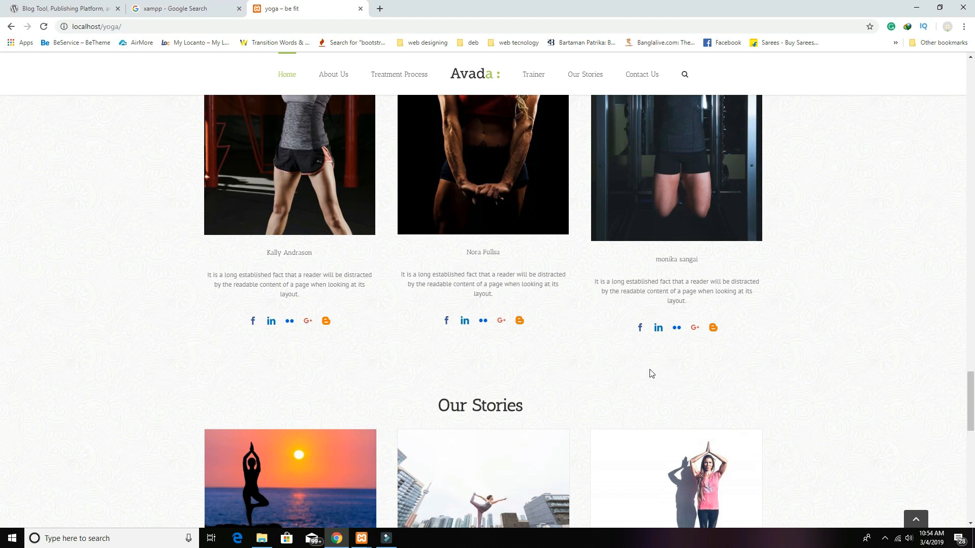
scroll(651, 374, "down", 3)
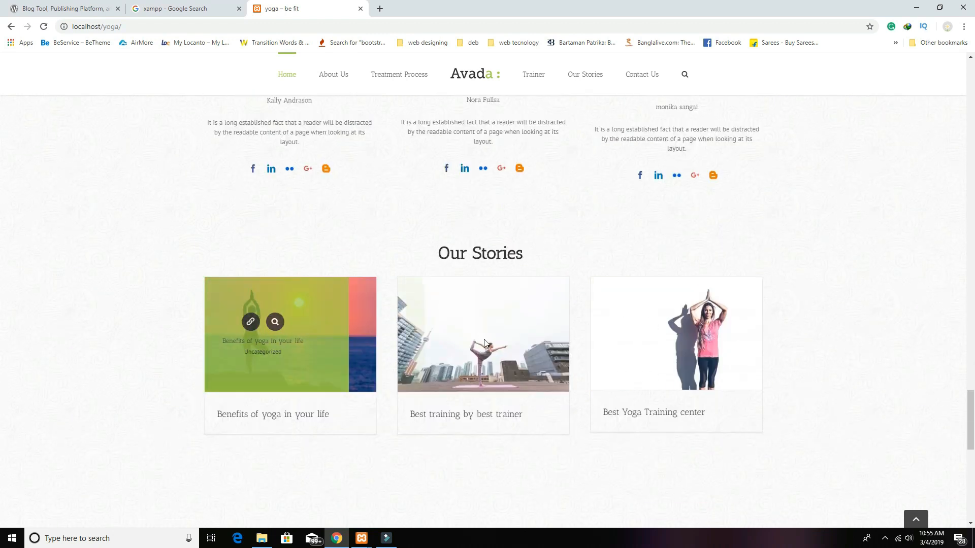
scroll(697, 385, "down", 4)
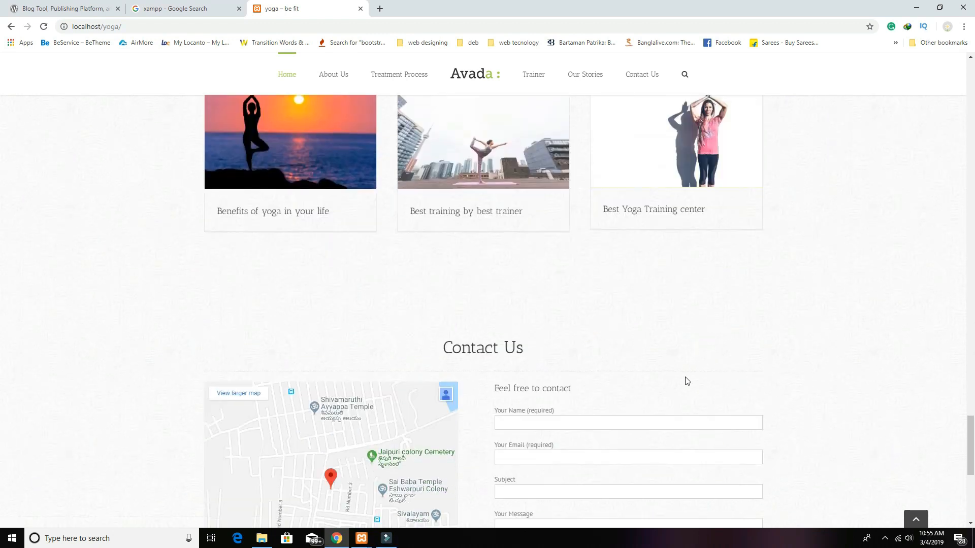
scroll(686, 381, "down", 3)
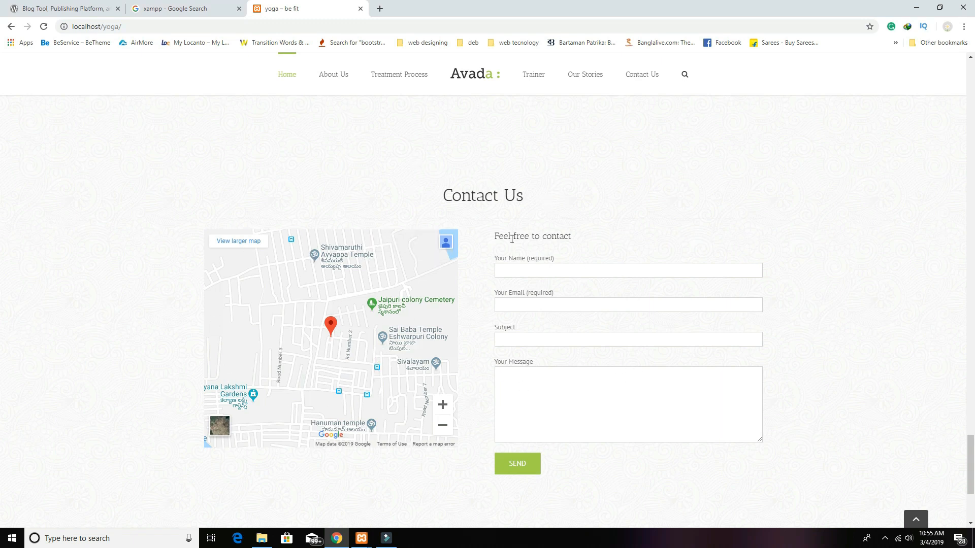
scroll(520, 269, "down", 2)
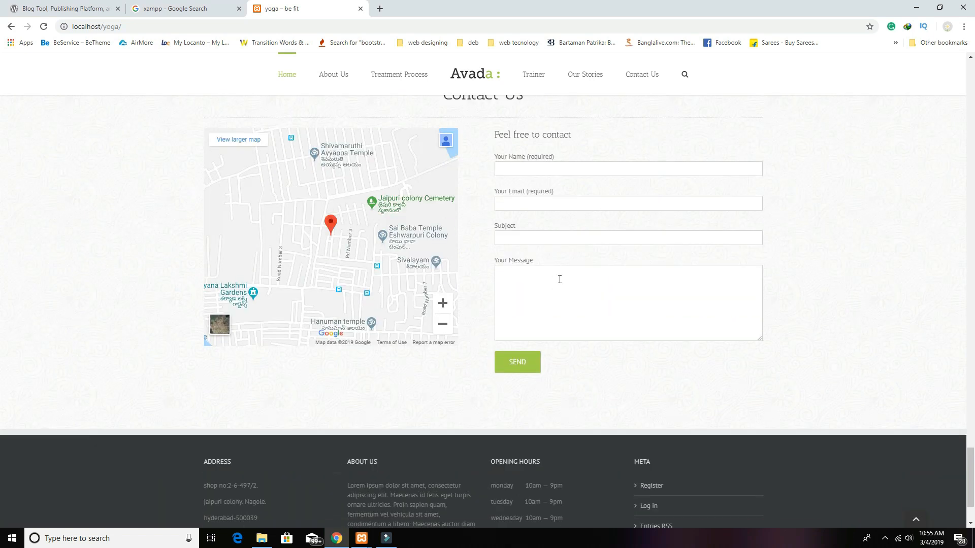
scroll(588, 339, "down", 2)
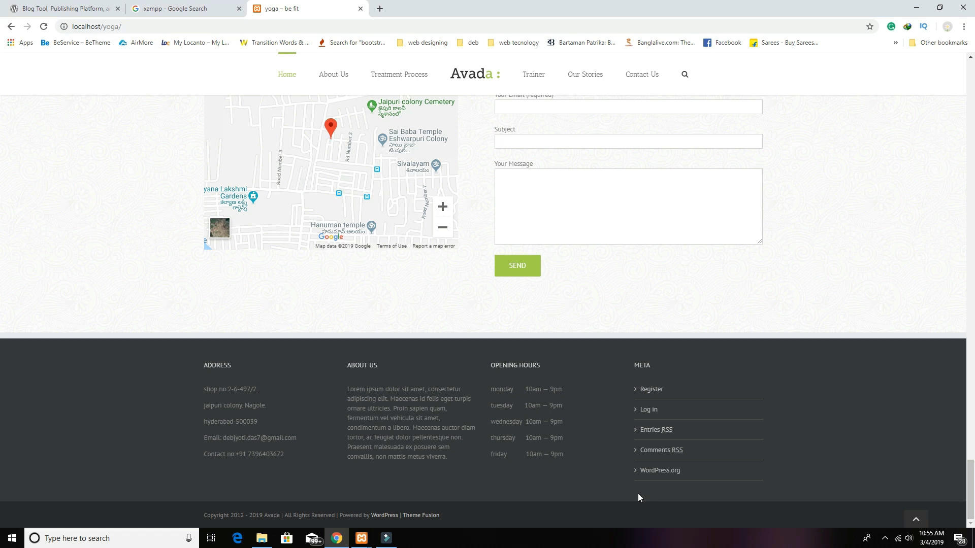
scroll(557, 448, "up", 20)
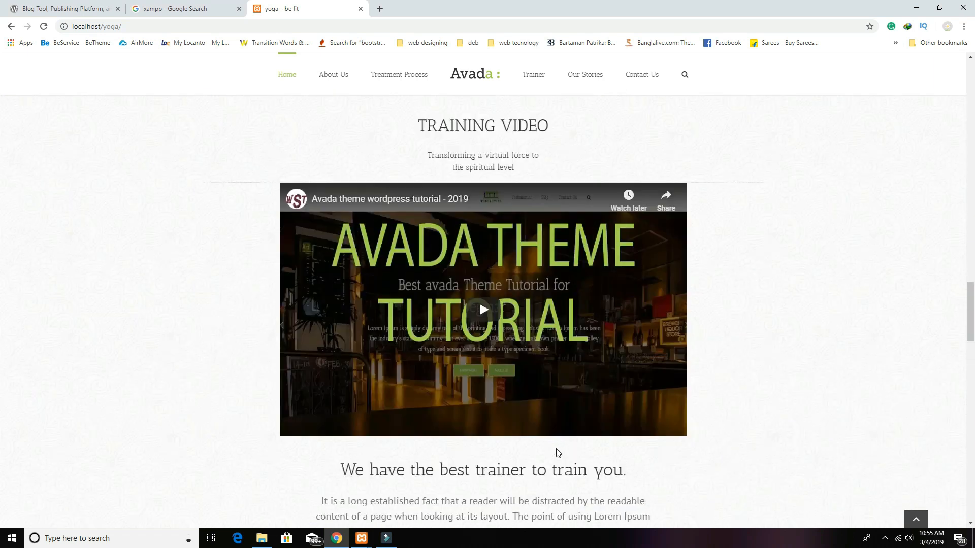
scroll(557, 453, "up", 15)
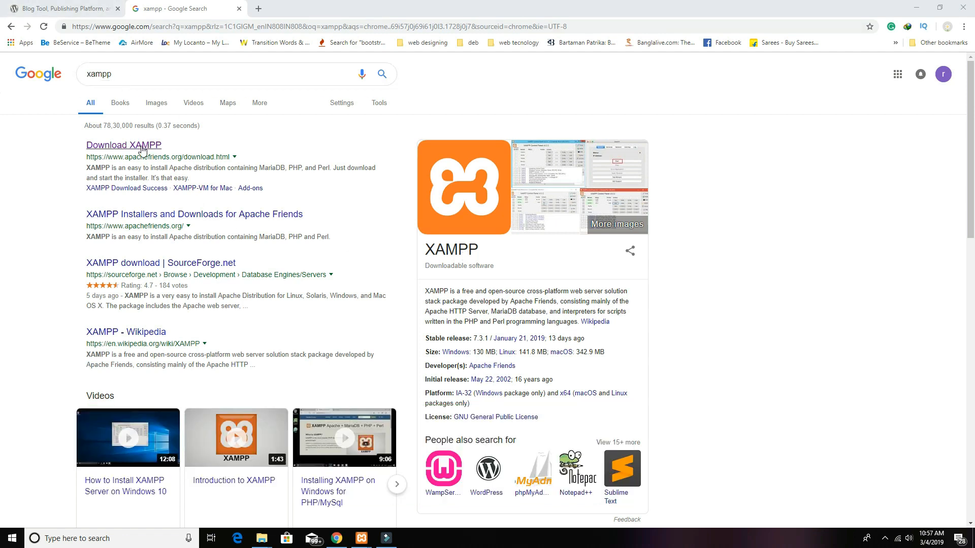
Step: Open the 'Download XAMPP' result and scroll through the Apache Friends download page
left_click(121, 147)
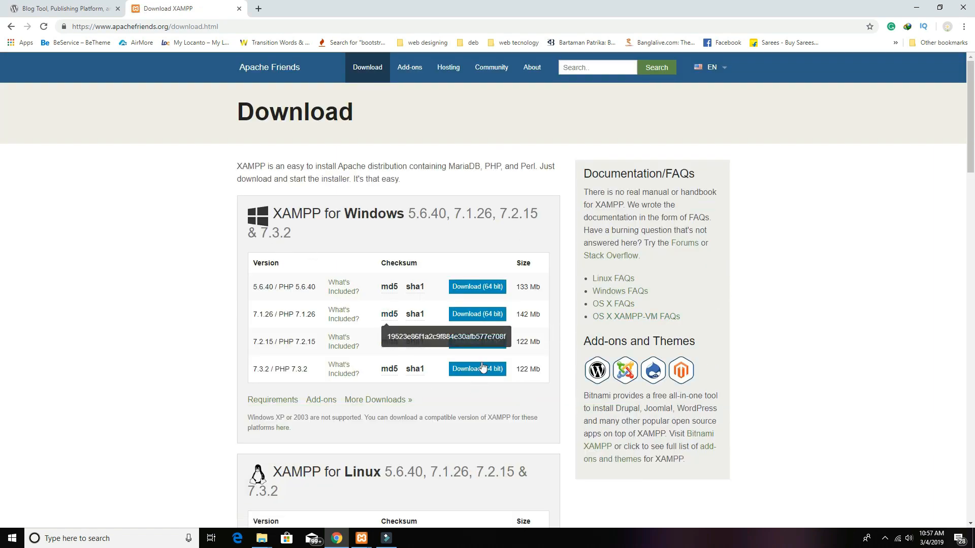
scroll(447, 373, "down", 5)
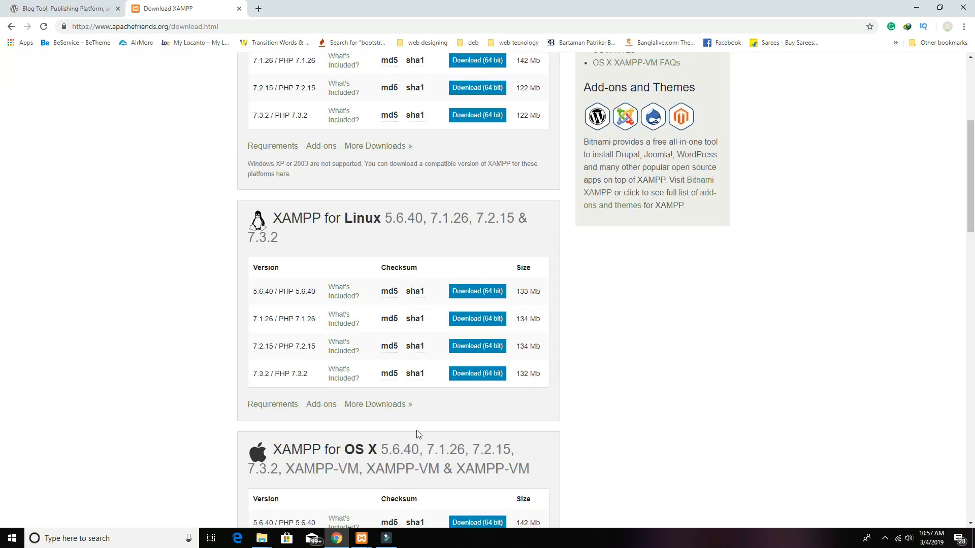
scroll(476, 426, "down", 5)
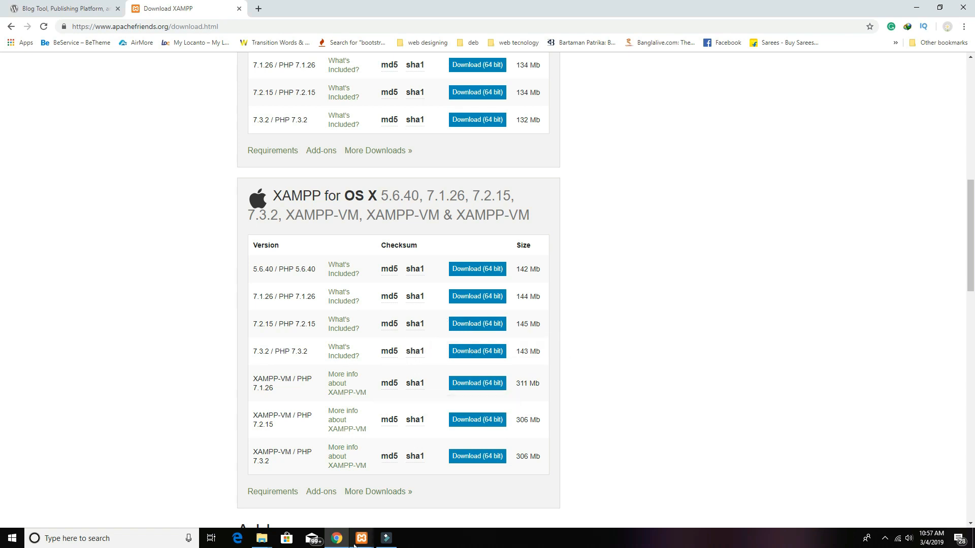
Step: Bring the XAMPP Control Panel forward from the taskbar and reposition its window
mouse_move(358, 542)
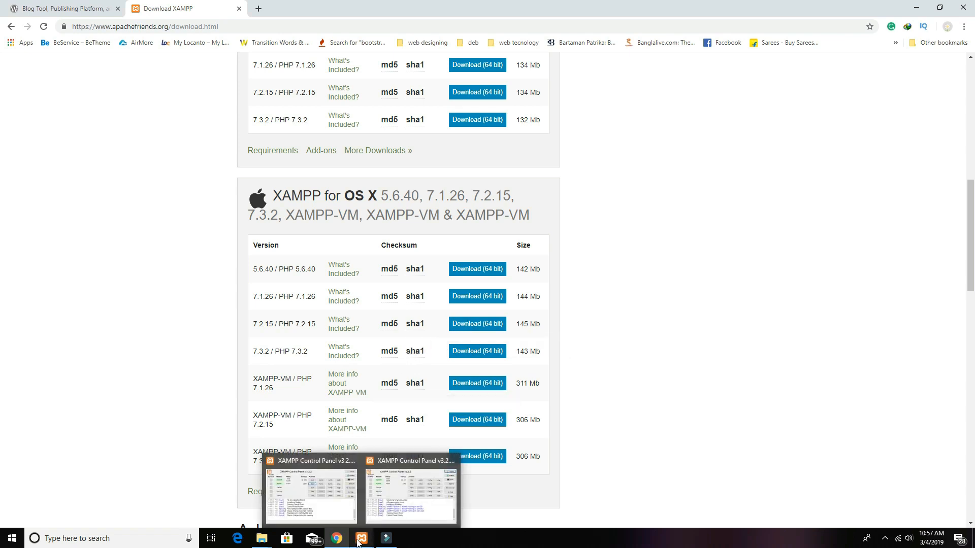
left_click(334, 506)
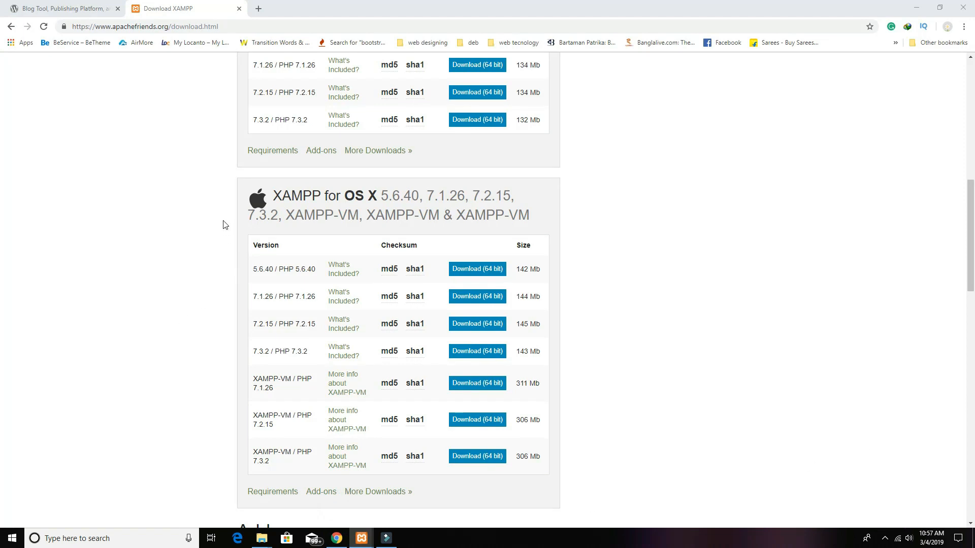
left_click_drag(357, 119, 399, 158)
Step: Stop Apache and MySQL, start both again on ports 80, 443 and 3306, then minimize the panel
left_click(477, 208)
left_click(478, 222)
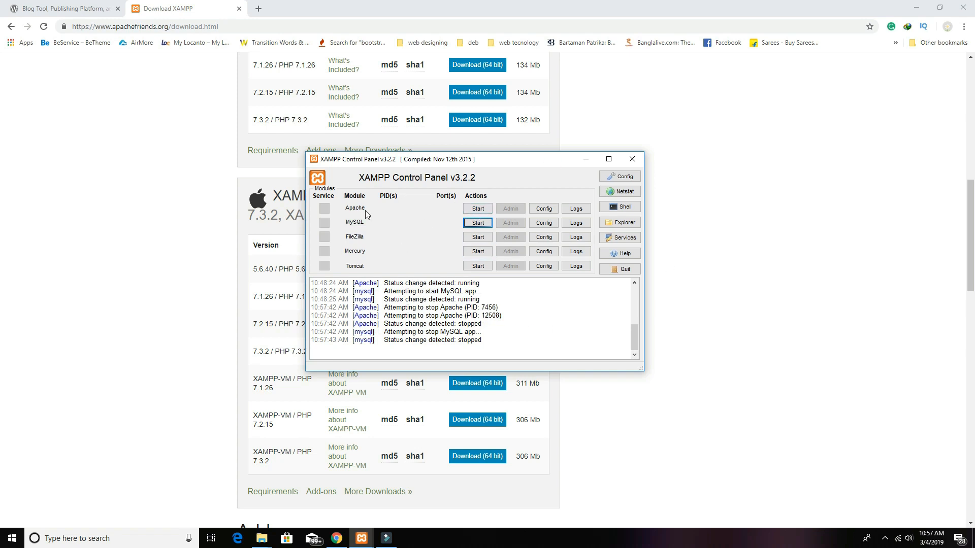
left_click(477, 209)
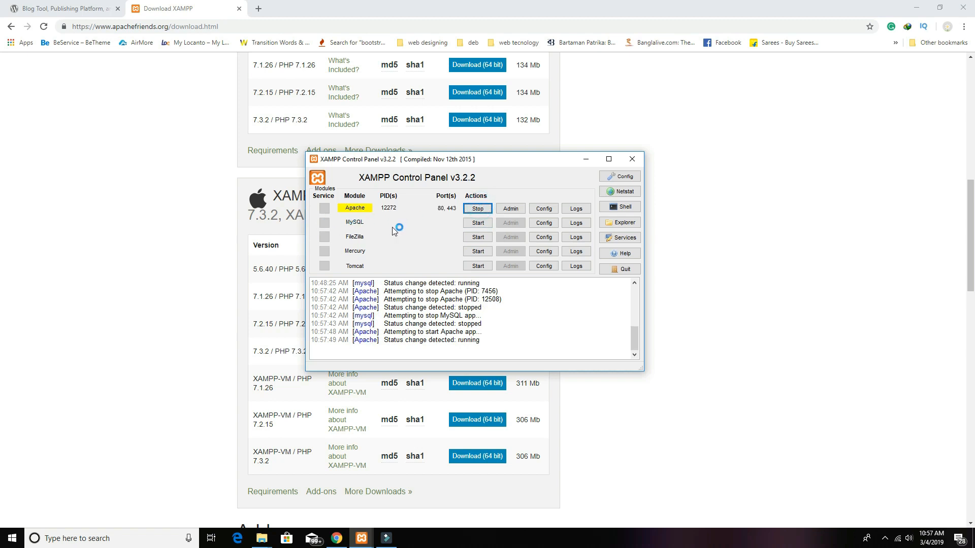
left_click(480, 223)
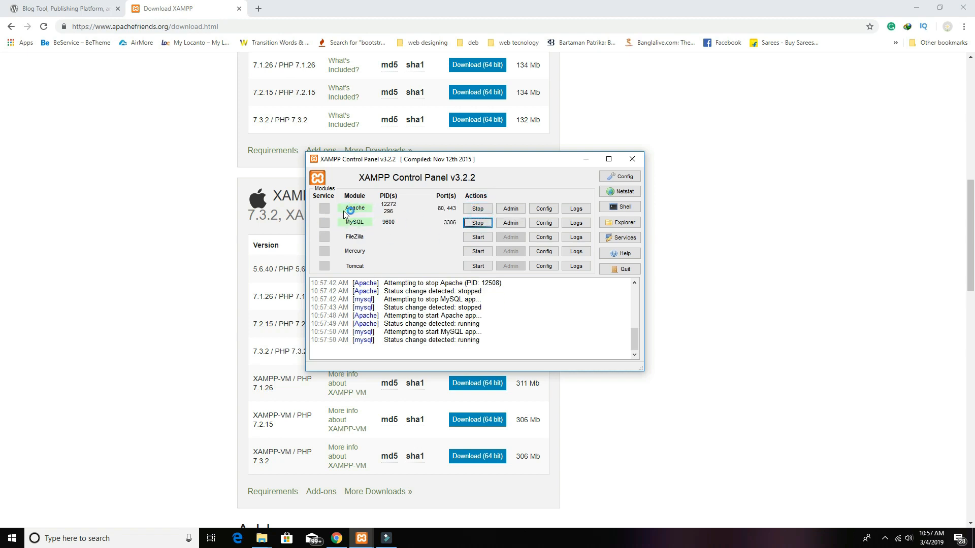
left_click(587, 165)
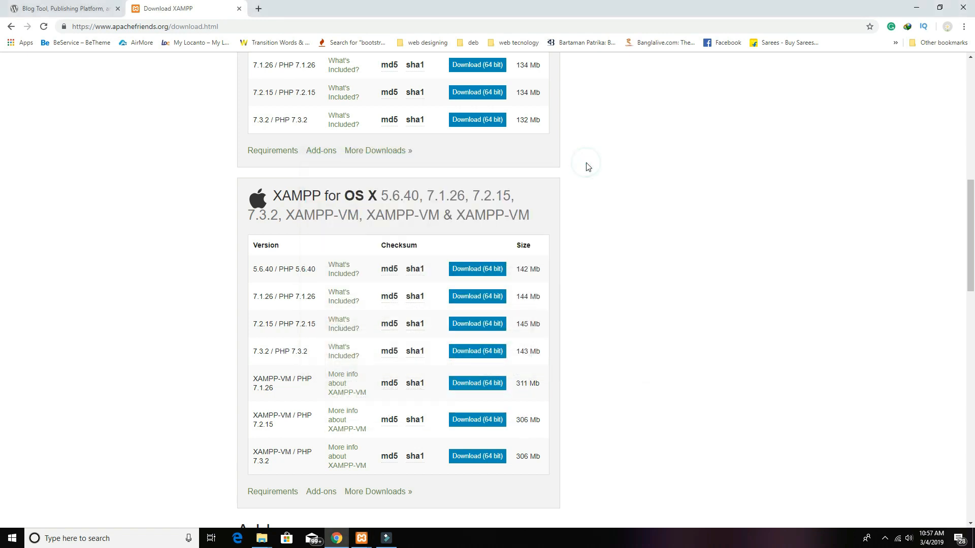
Step: Load localhost in a new browser tab and go to phpMyAdmin
left_click(258, 10)
left_click(263, 27)
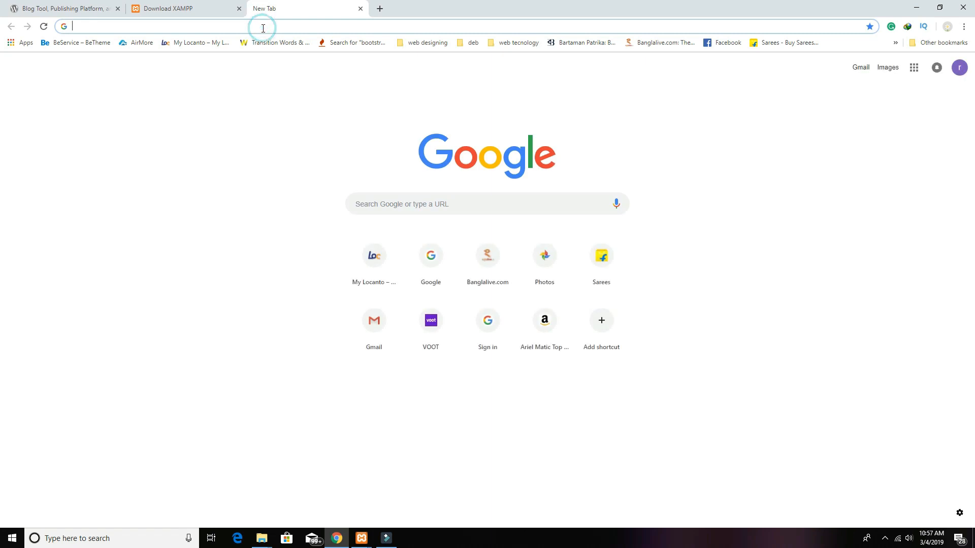
type("lo")
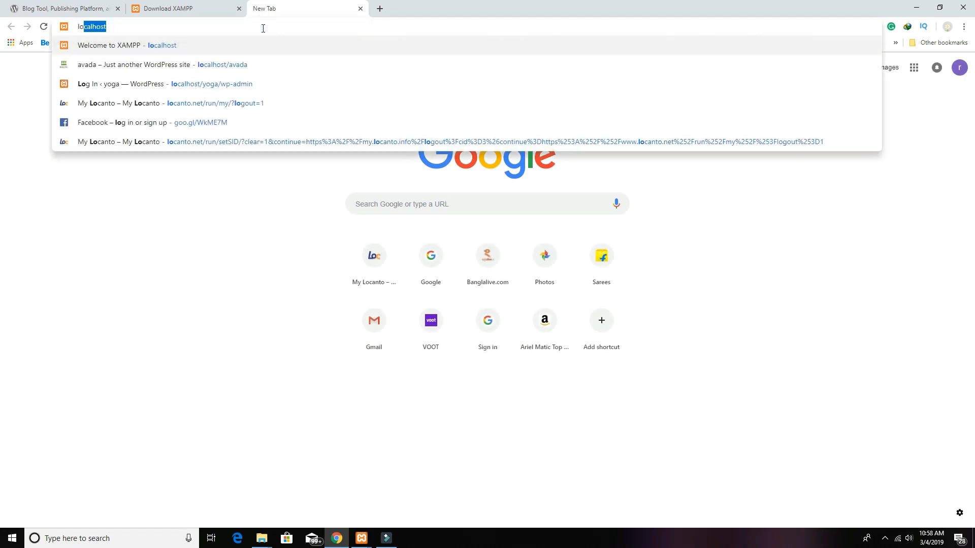
type("calhost")
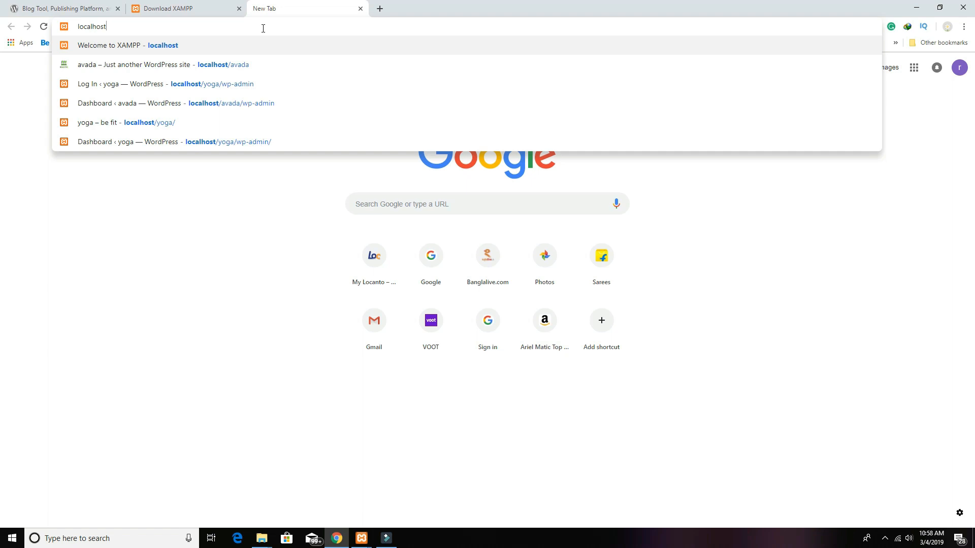
key("Return")
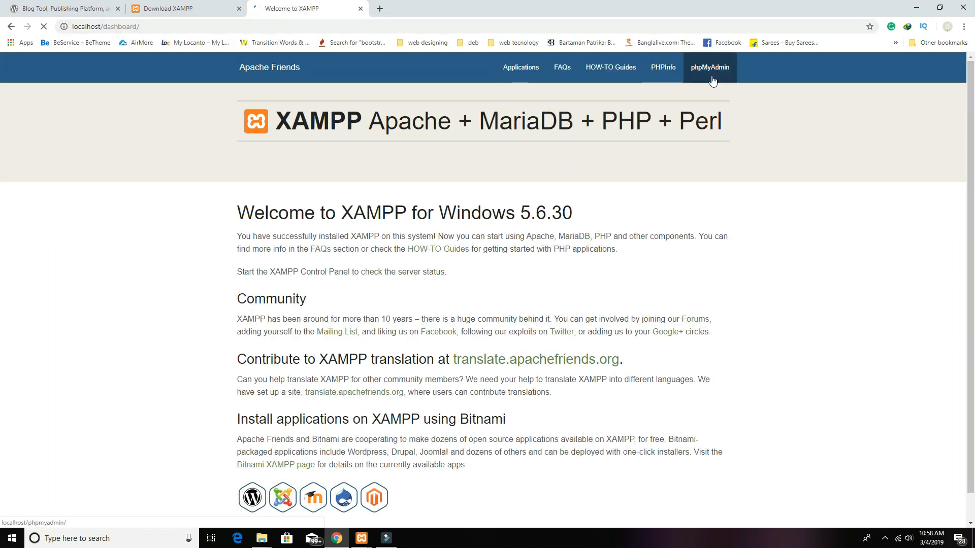
left_click(725, 75)
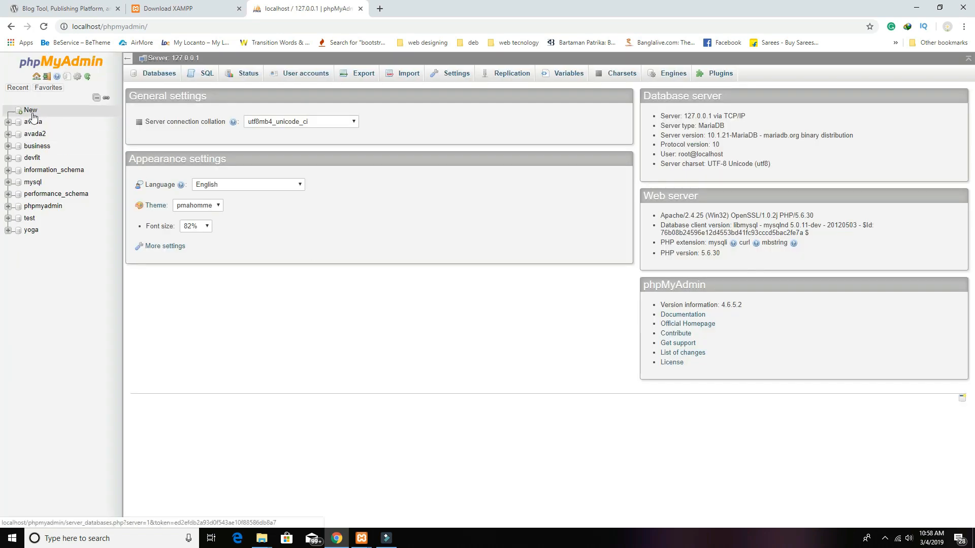
Step: Create a new database, correcting its name to avadayoga before creating it
left_click(31, 110)
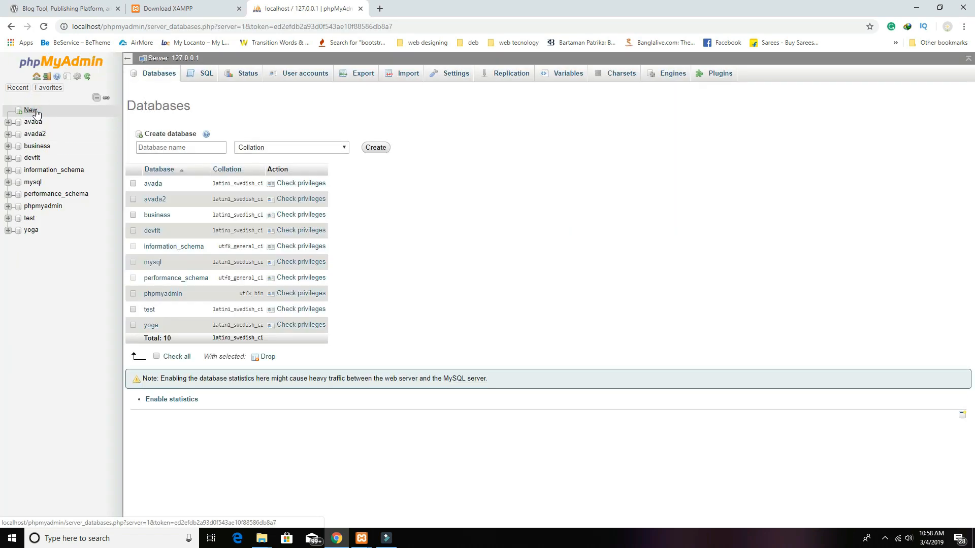
left_click(156, 151)
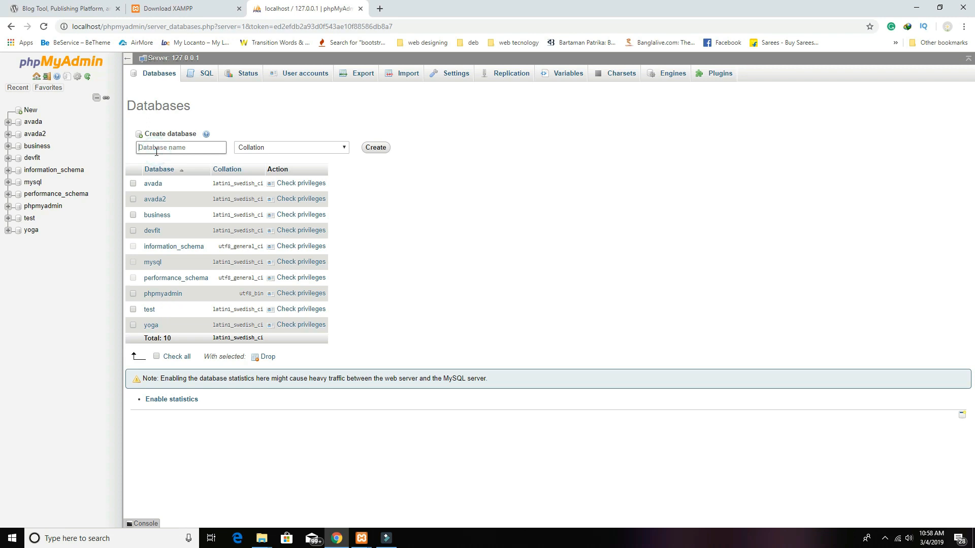
type("ava")
double_click(177, 147)
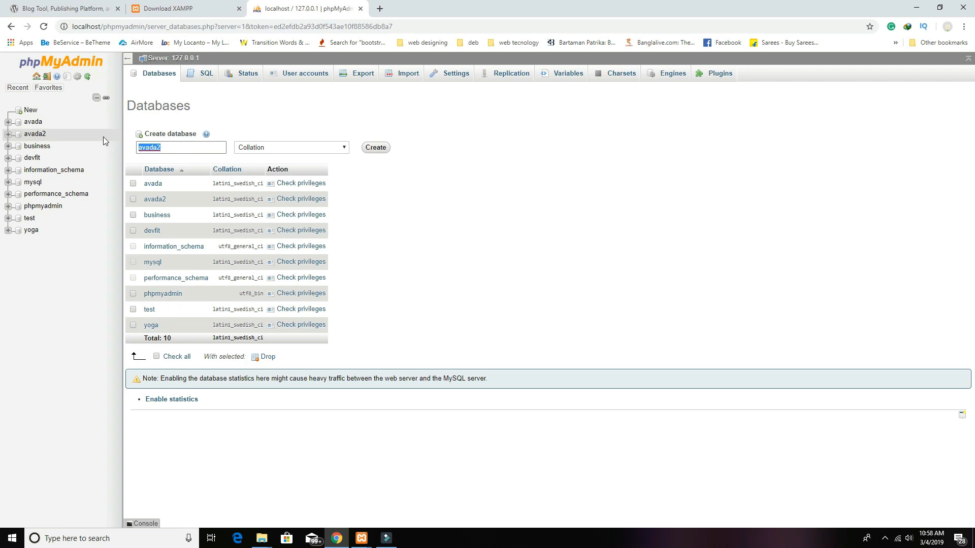
left_click(376, 148)
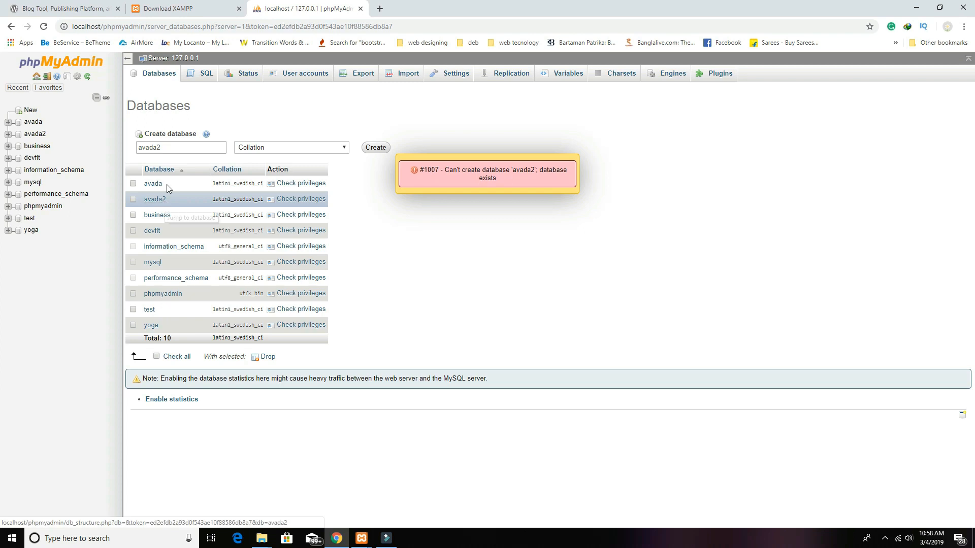
double_click(175, 146)
left_click(174, 146)
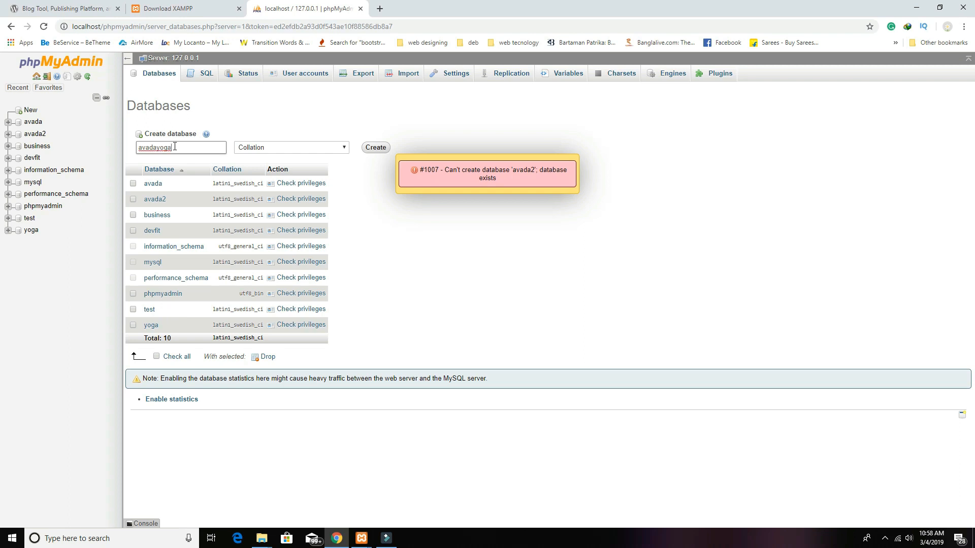
type("yoga")
double_click(191, 148)
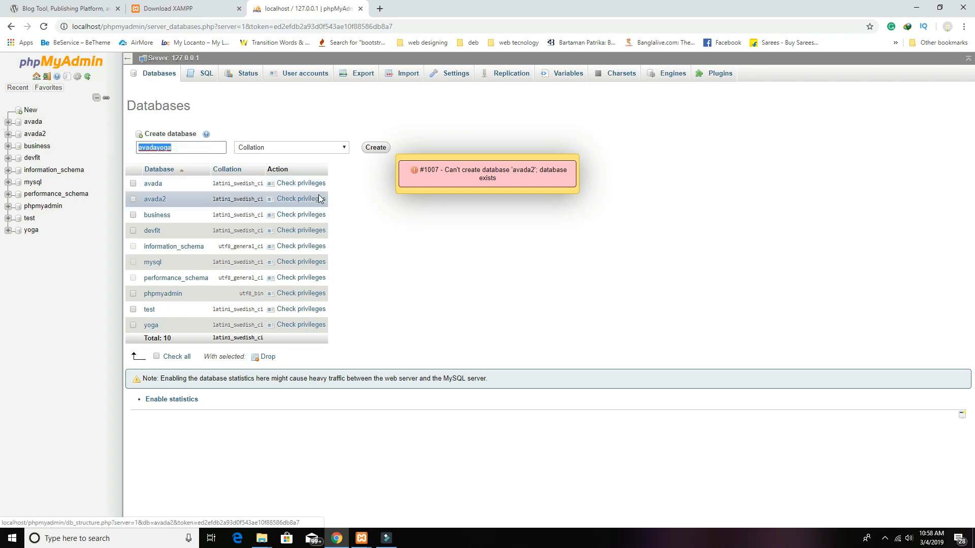
left_click(376, 150)
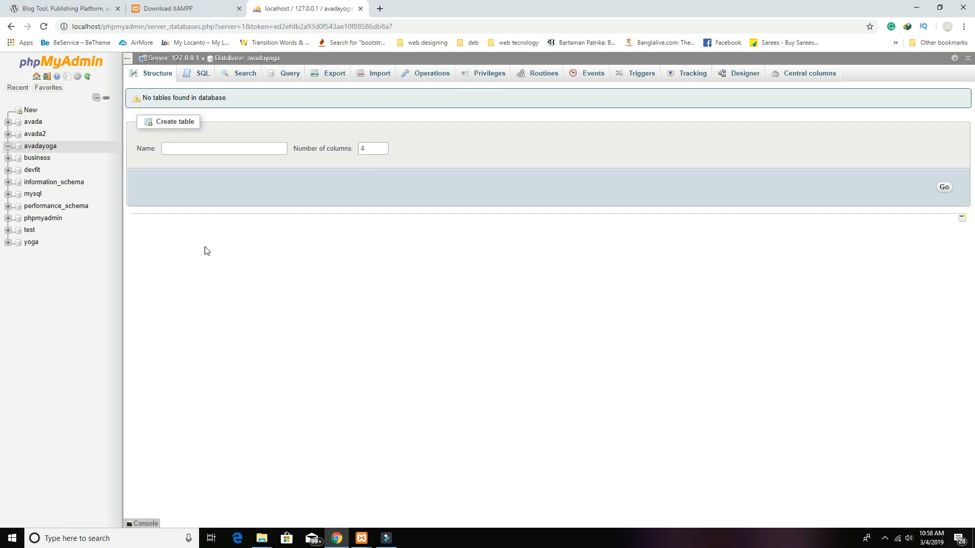
left_click(278, 149)
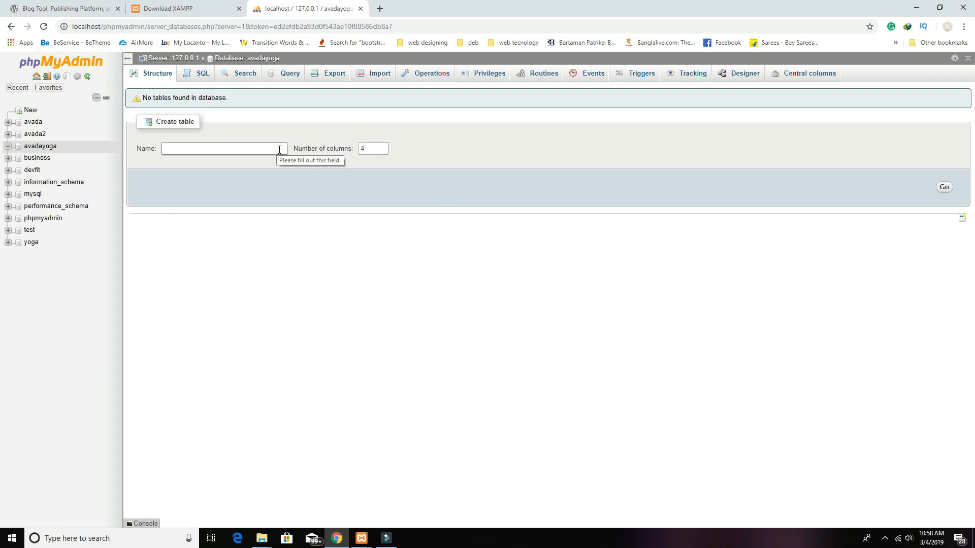
left_click(262, 540)
Step: Navigate File Explorer to C:\xampp\htdocs
mouse_move(300, 507)
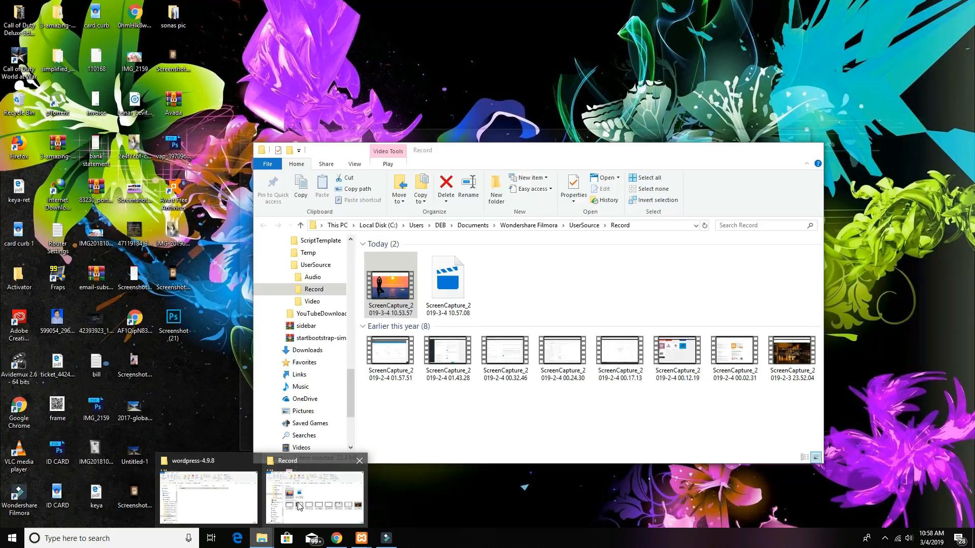
left_click(247, 503)
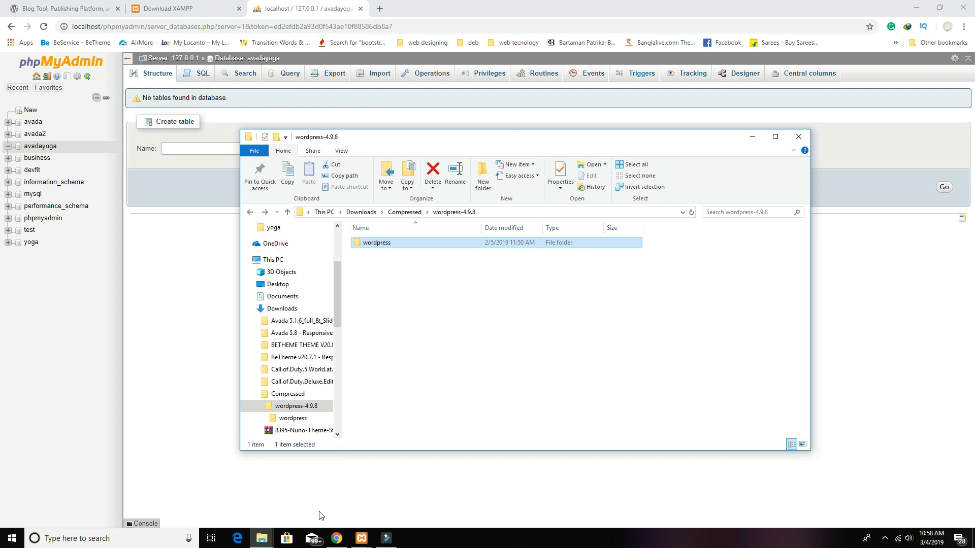
mouse_move(261, 538)
left_click(345, 510)
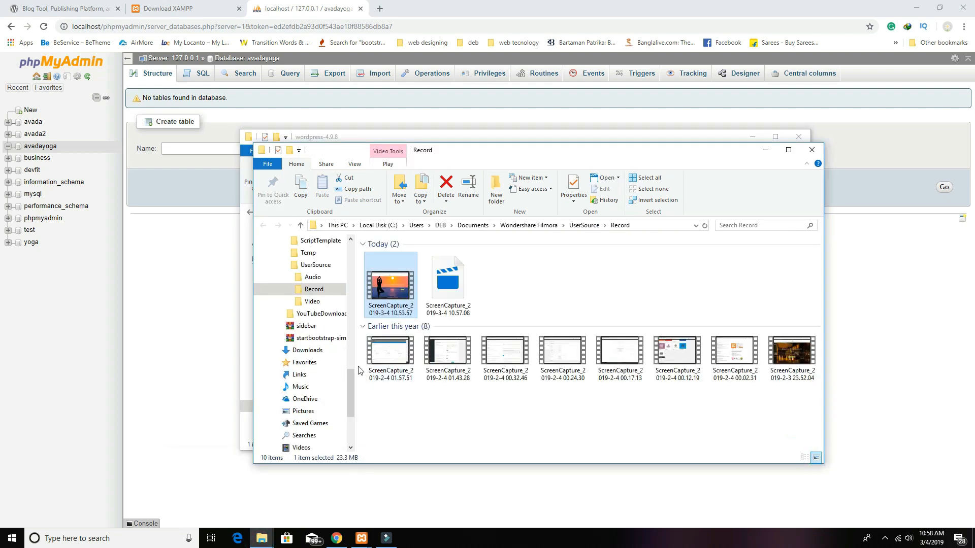
left_click_drag(352, 376, 352, 286)
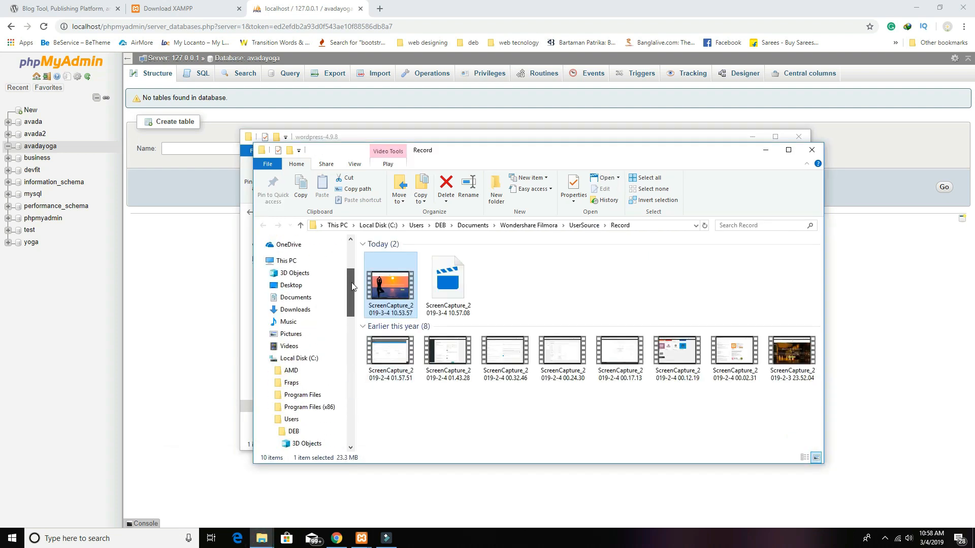
left_click(308, 361)
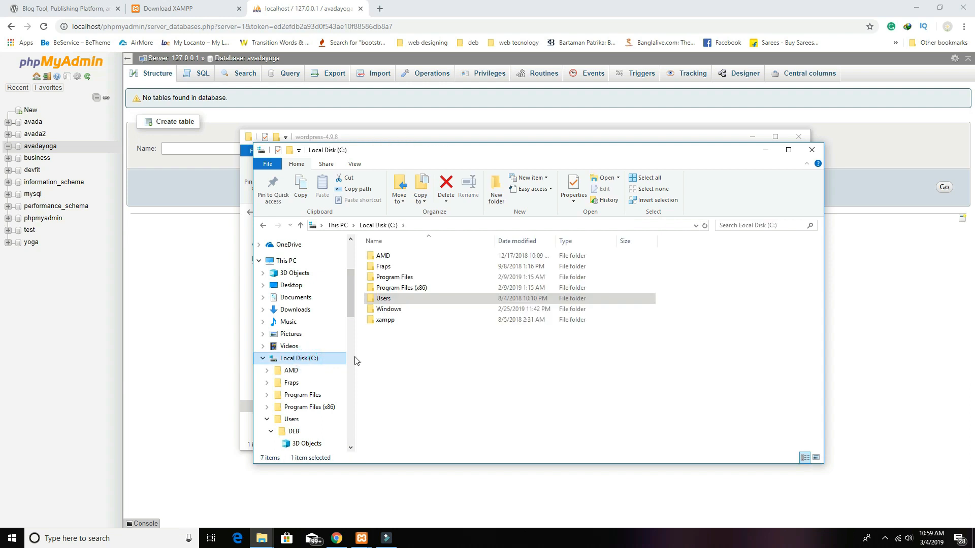
double_click(398, 320)
scroll(416, 346, "down", 3)
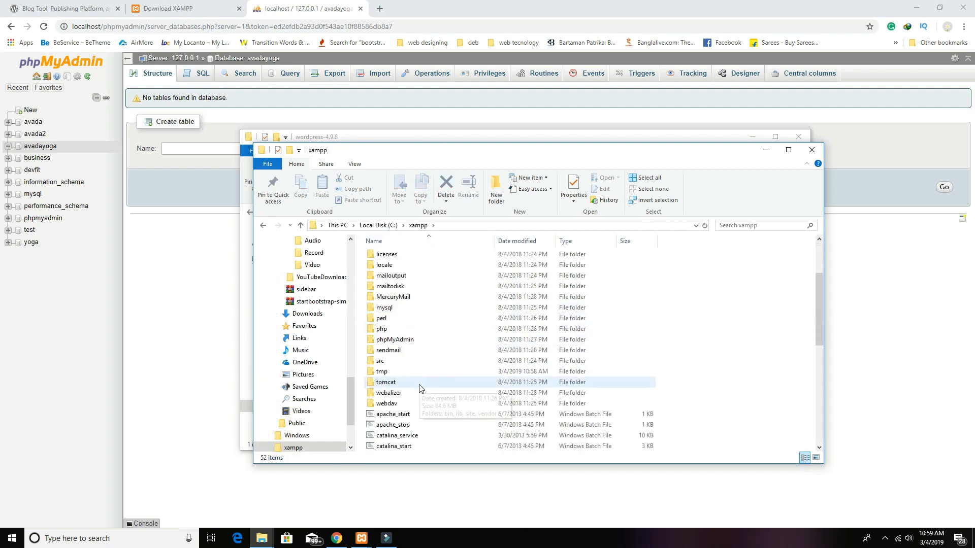
left_click(415, 343)
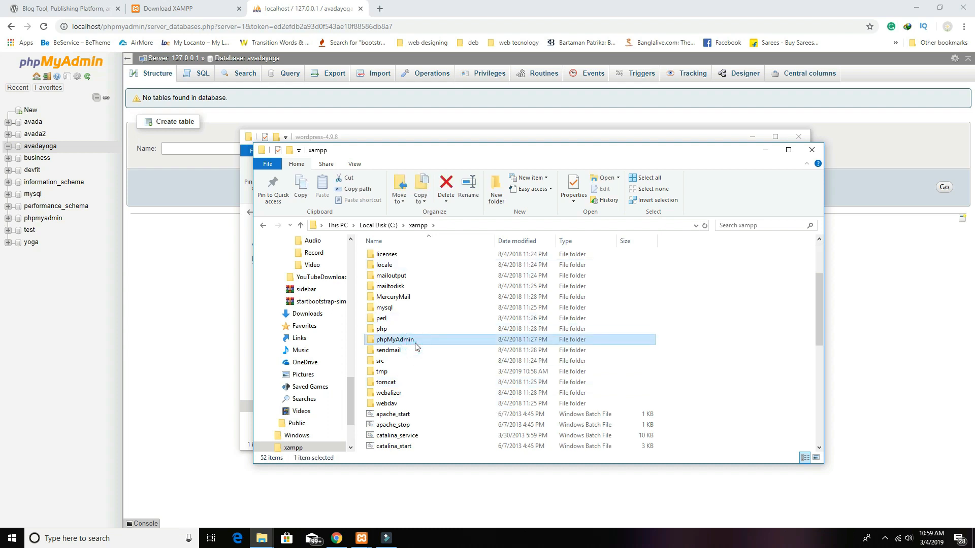
scroll(415, 347, "up", 1)
left_click(398, 254)
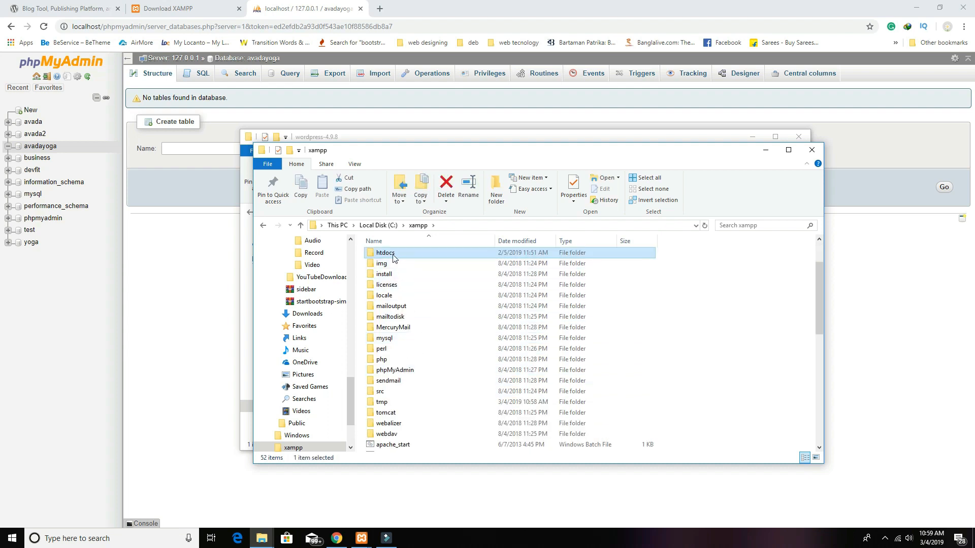
double_click(395, 258)
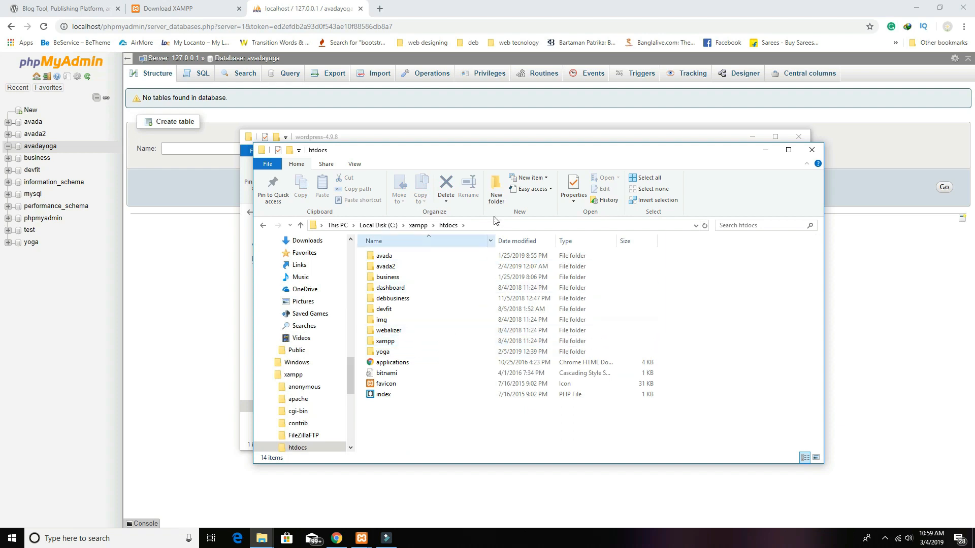
Step: Create a folder named avadayoga in htdocs, open it, and move its window aside
left_click(495, 190)
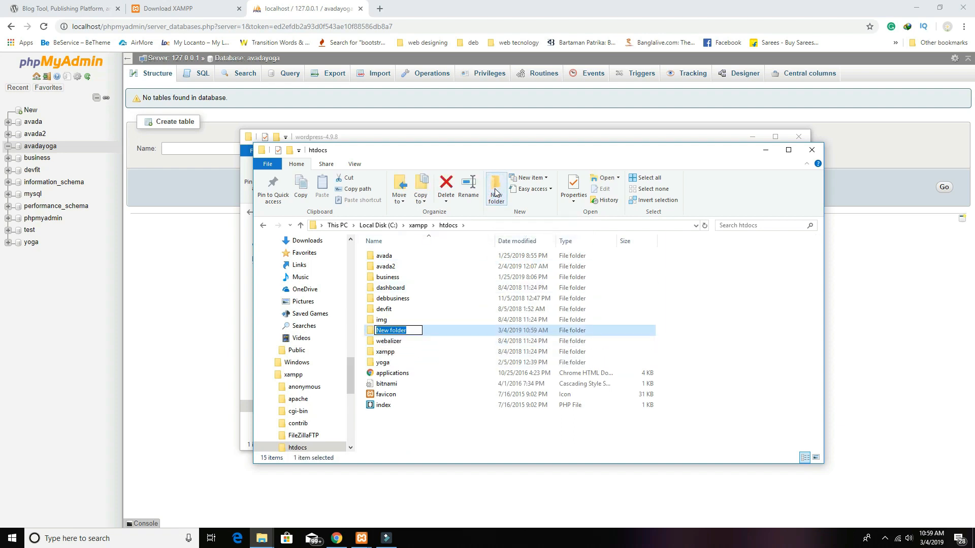
type("avadayoga")
left_click(440, 414)
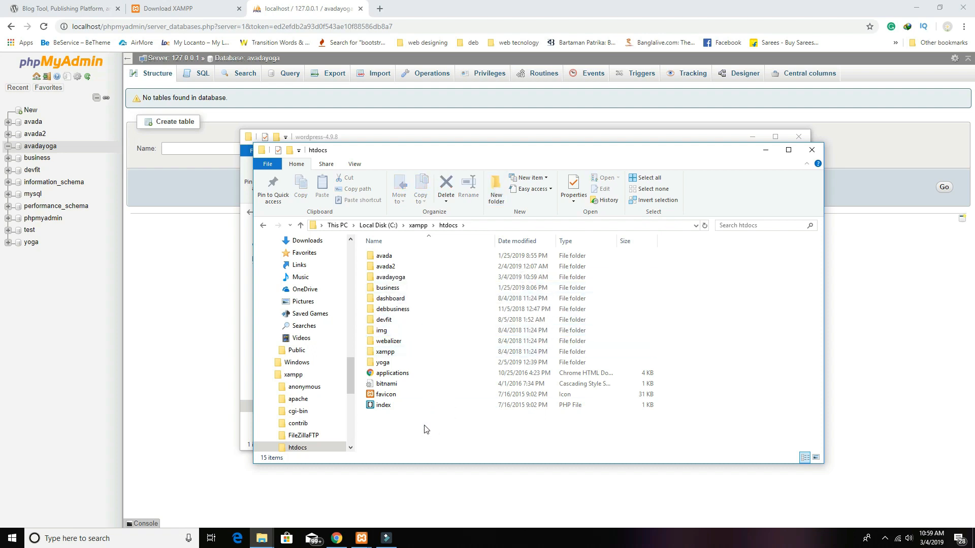
double_click(409, 281)
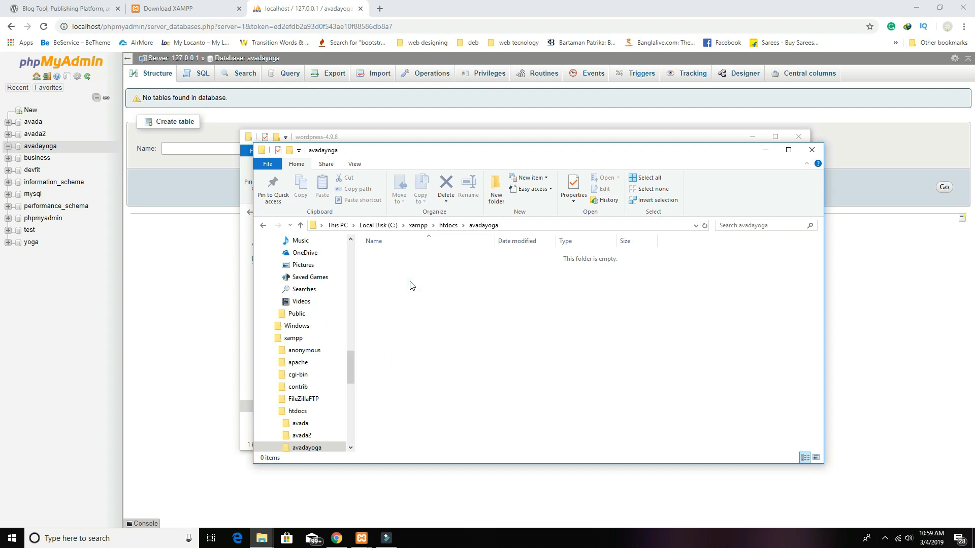
left_click_drag(396, 158, 527, 149)
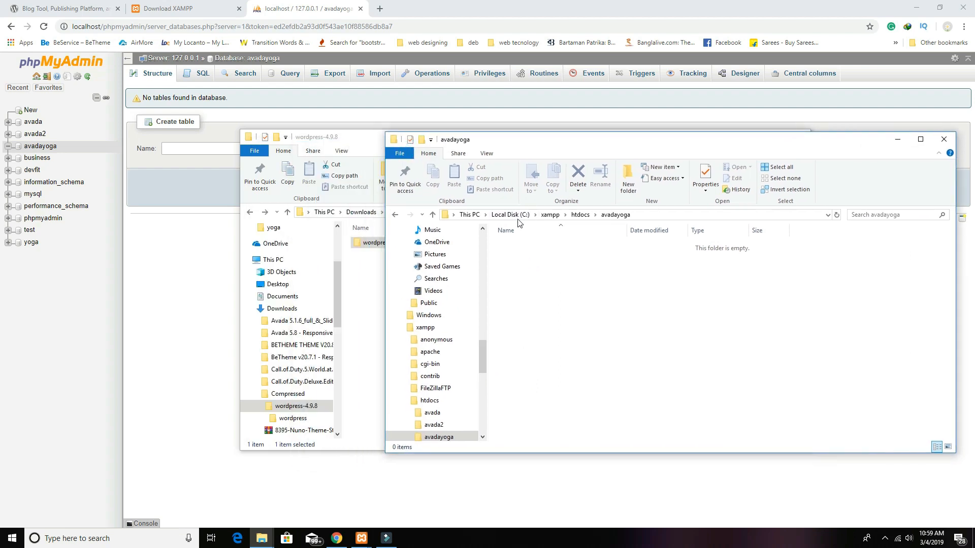
Step: Minimize the browser and move the wordpress-4.9.8 folder window to the left
left_click(87, 8)
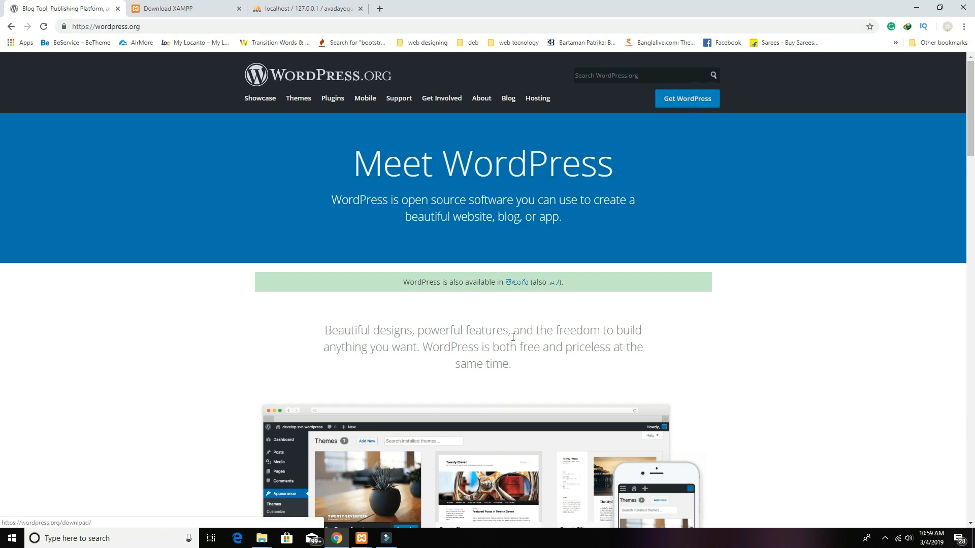
left_click(341, 541)
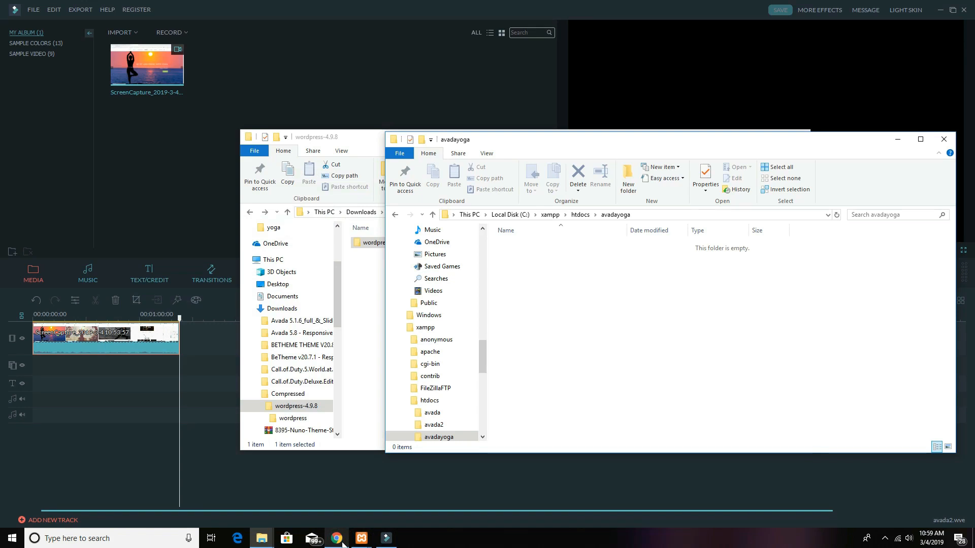
left_click(342, 542)
left_click(342, 542)
left_click(351, 141)
left_click_drag(418, 142, 258, 140)
Step: Copy all the extracted WordPress files into the avadayoga folder and close the source window
double_click(242, 244)
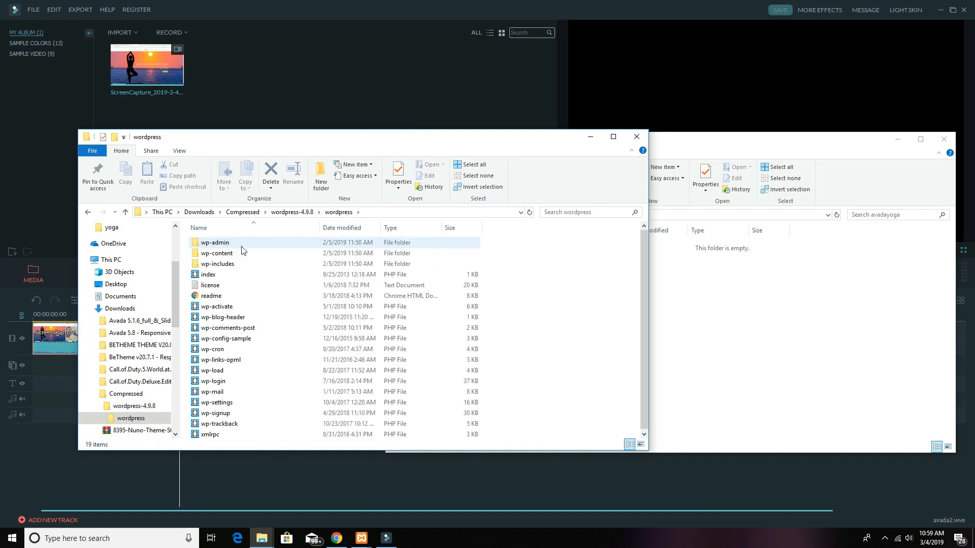
left_click(275, 264)
key("ctrl+a")
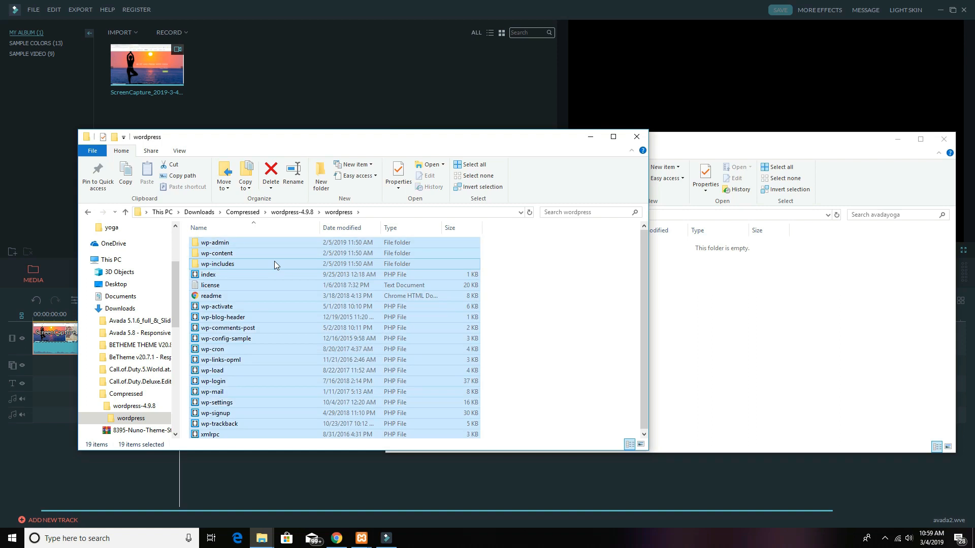
key("ctrl+c")
left_click(740, 384)
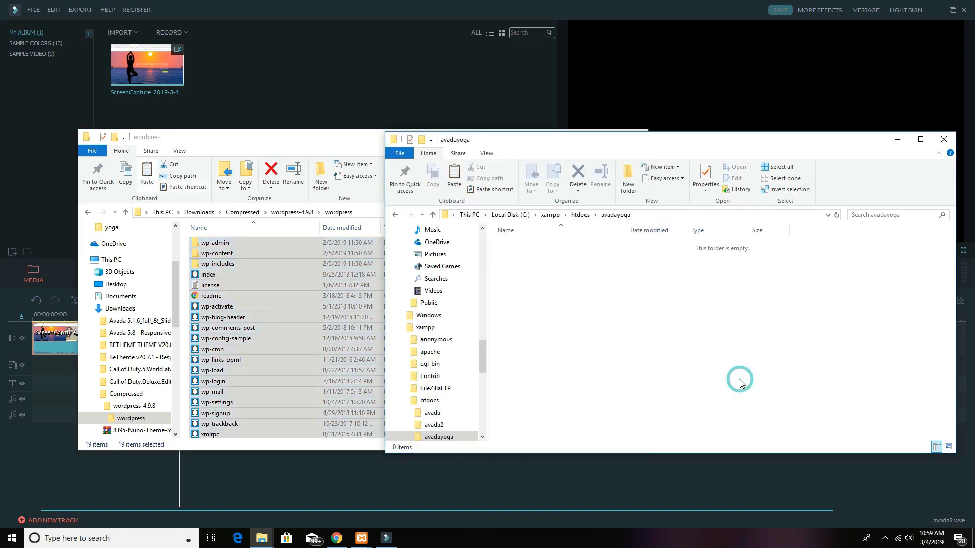
key("ctrl+v")
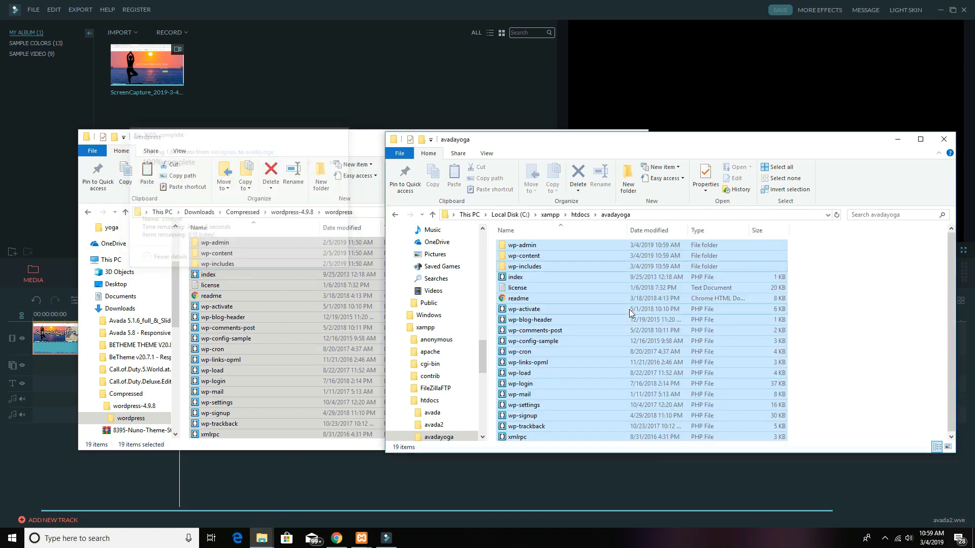
left_click(353, 147)
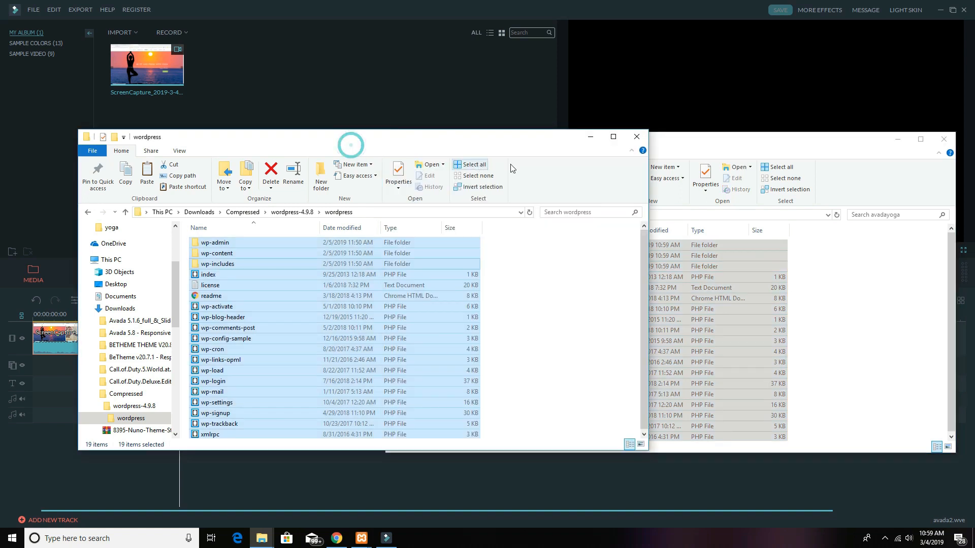
left_click(635, 137)
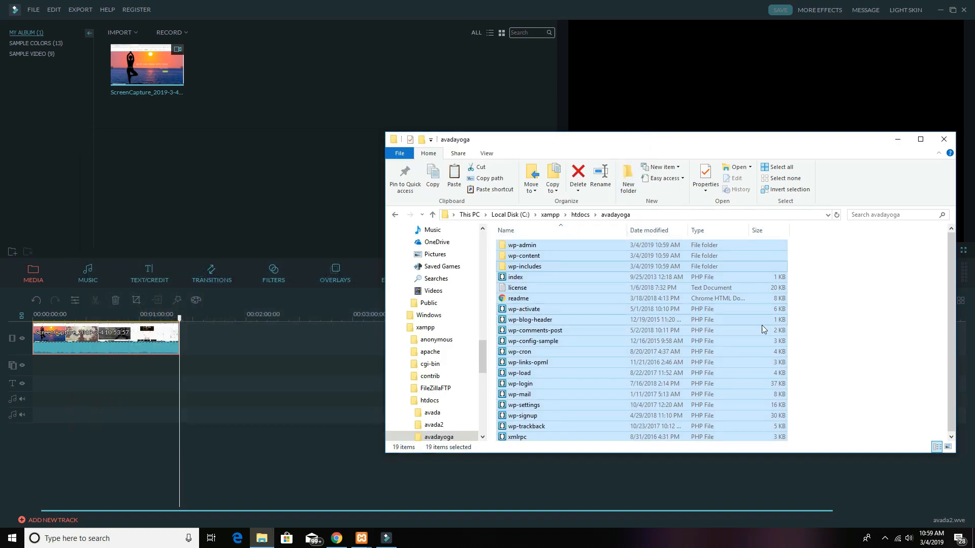
Step: Open avadayoga's wp-content\themes folder and minimize the video editor to reveal the desktop Avada archive
left_click(833, 331)
double_click(537, 256)
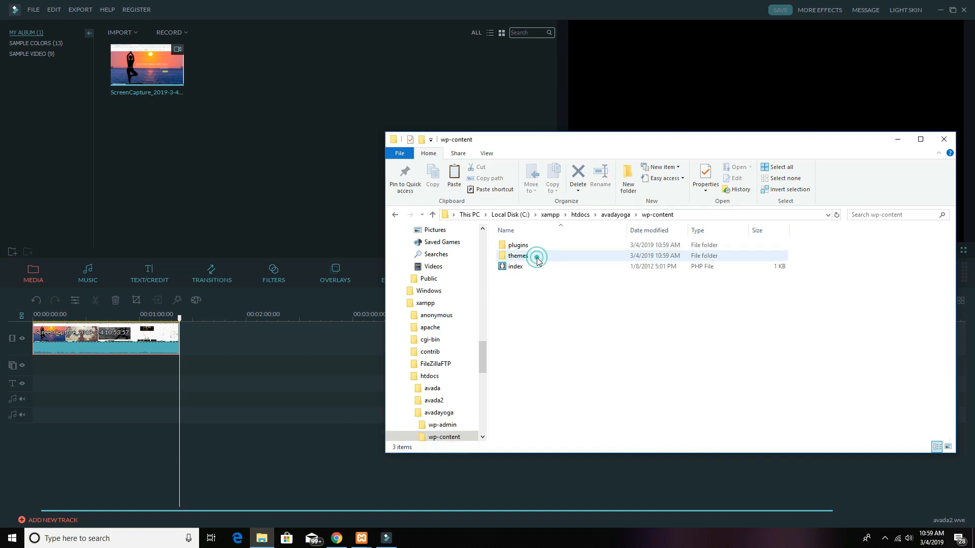
double_click(534, 260)
left_click(941, 11)
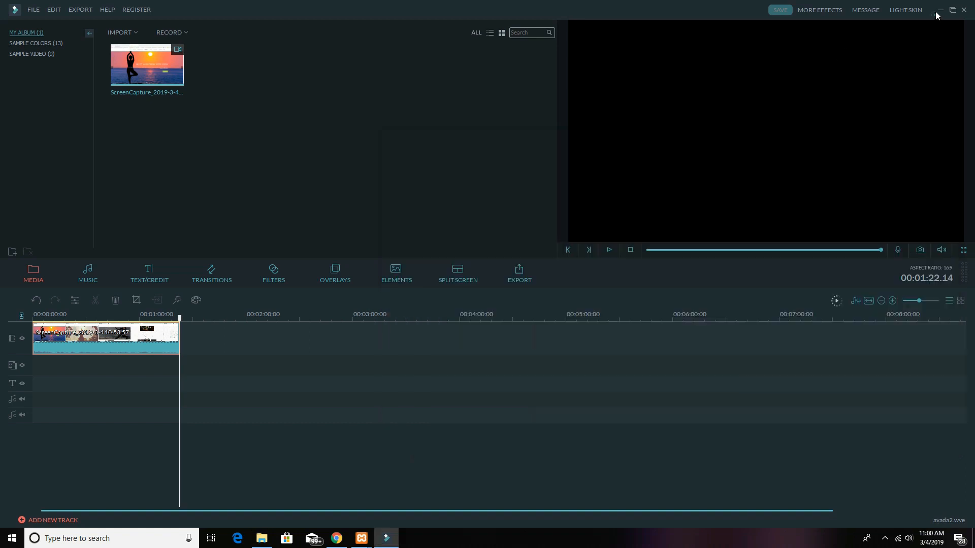
left_click(940, 11)
left_click(188, 124)
Step: Extract the Avada folder from Avada.zip into wp-content\themes by dragging it, then close WinRAR
double_click(188, 123)
left_click_drag(457, 91, 166, 128)
left_click(496, 360)
double_click(118, 217)
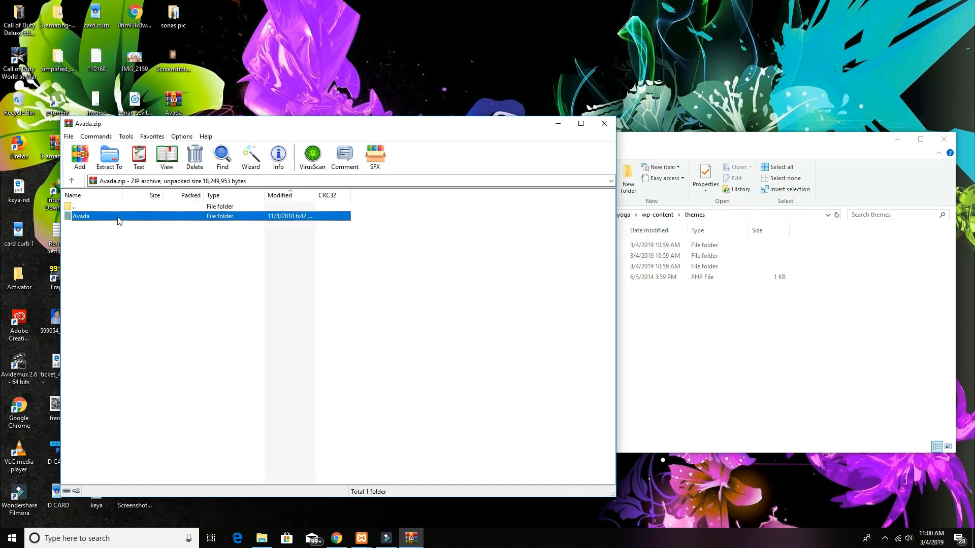
left_click(72, 181)
left_click_drag(95, 219, 703, 375)
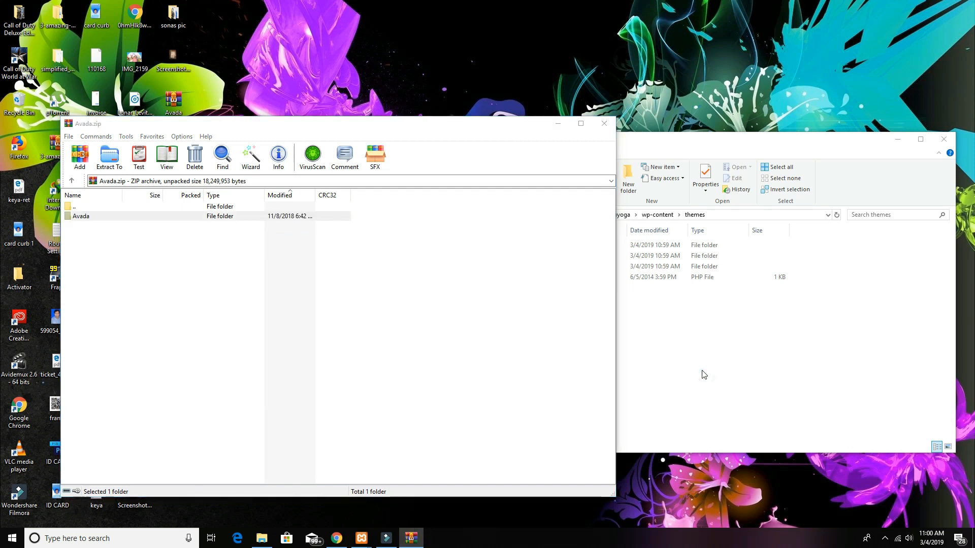
left_click(703, 374)
left_click(603, 123)
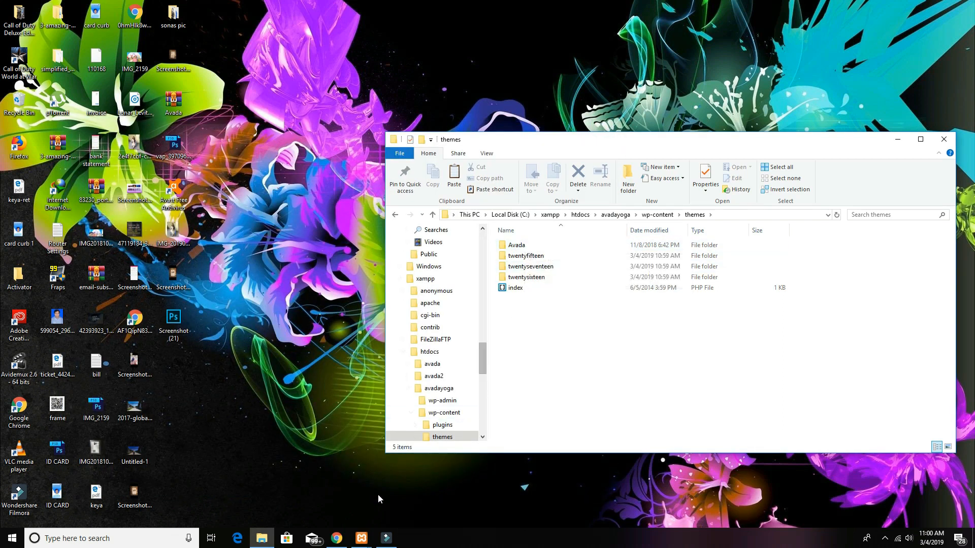
Step: Load localhost/avadayoga in a new Chrome tab to launch the WordPress setup
left_click(342, 537)
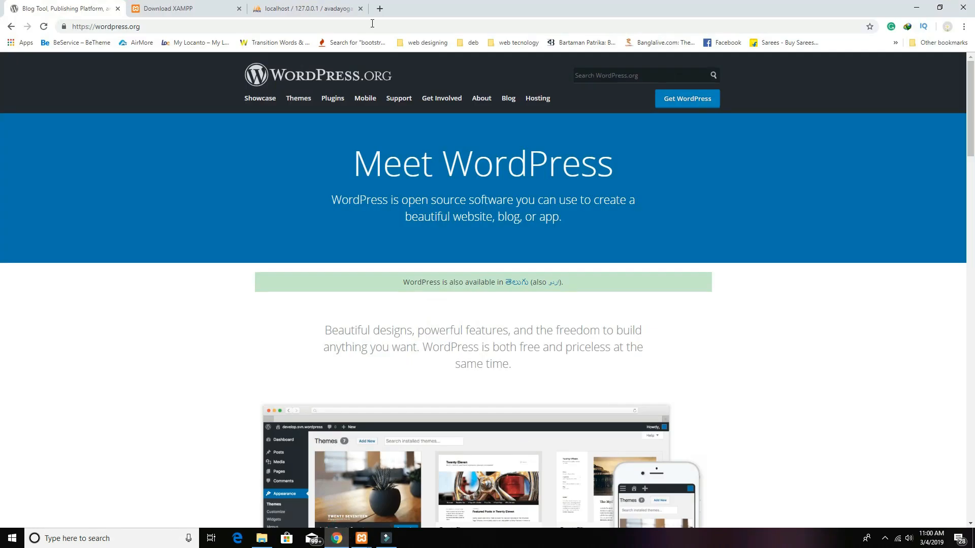
left_click(379, 15)
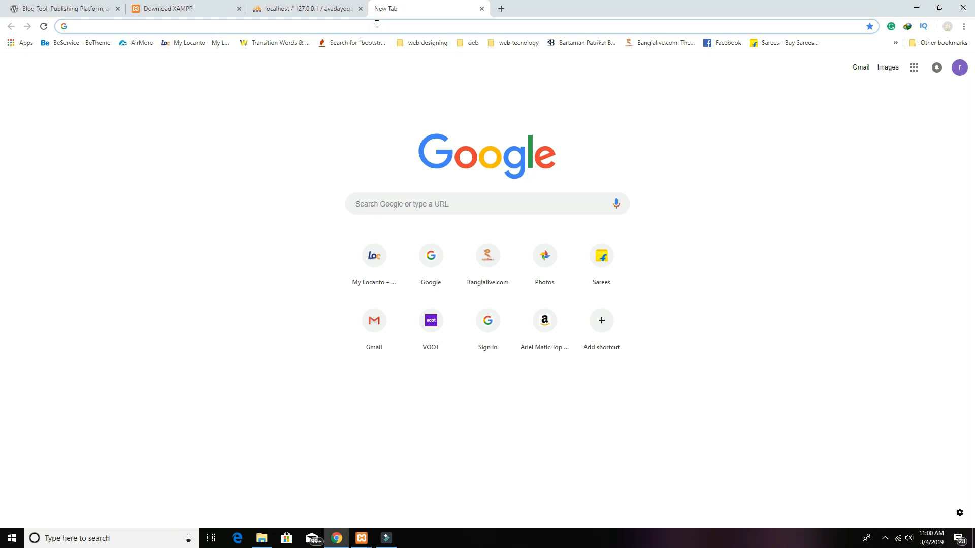
type("local")
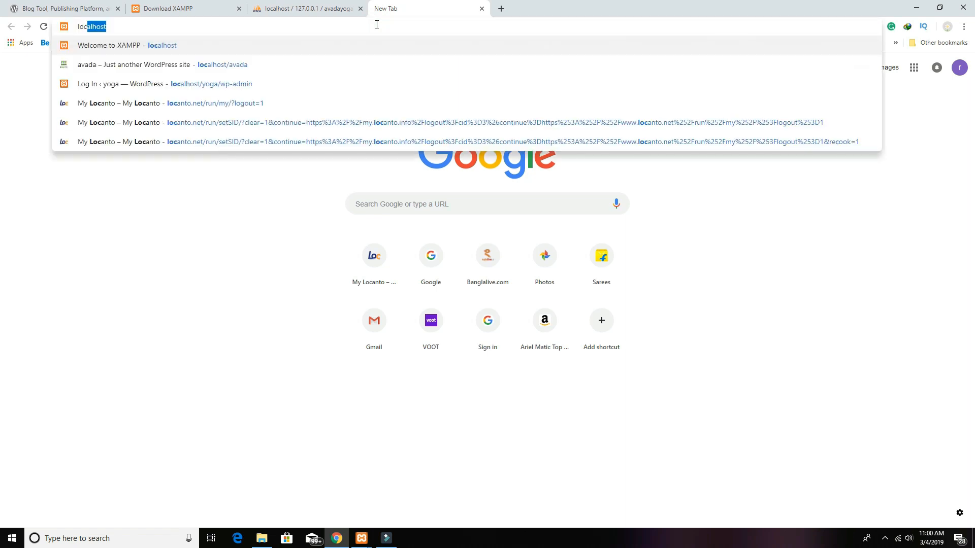
type("host")
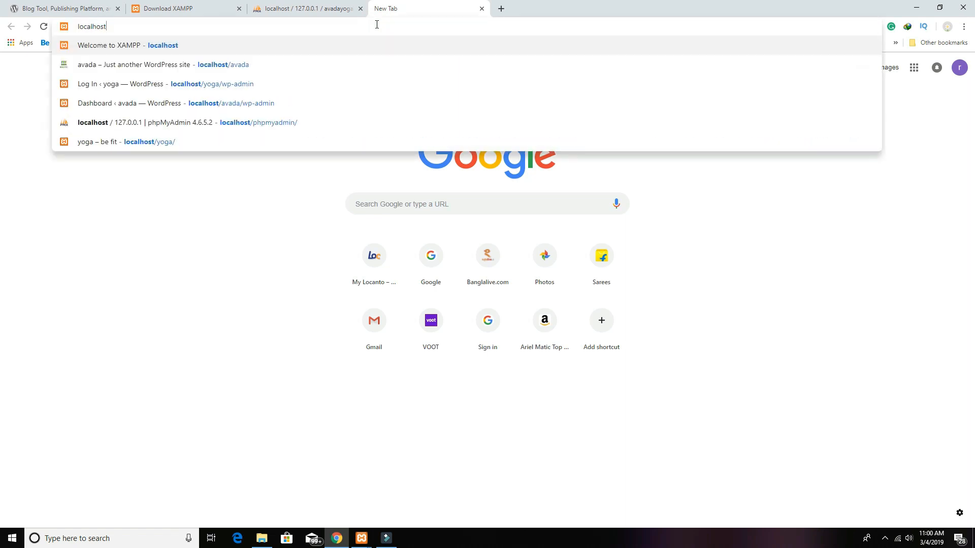
type("/")
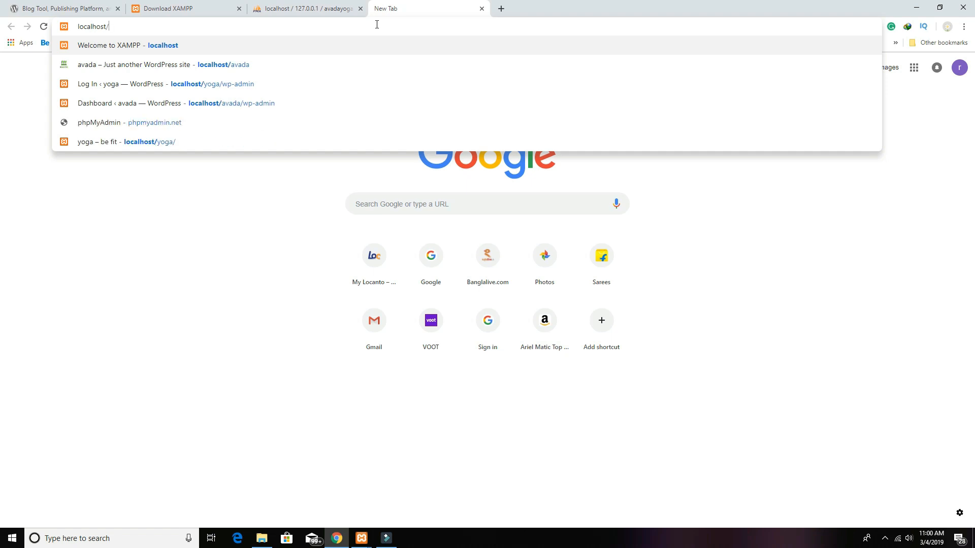
type("avada")
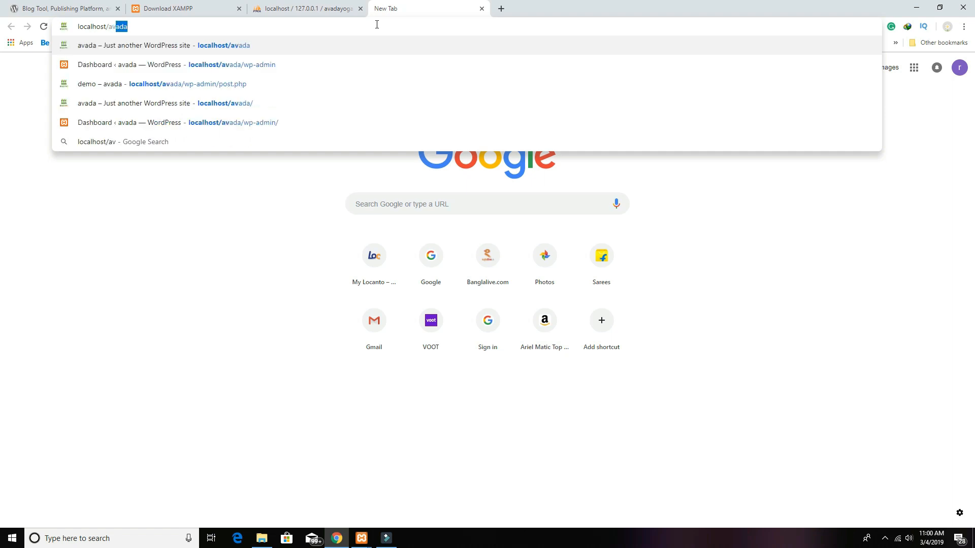
type("yoga")
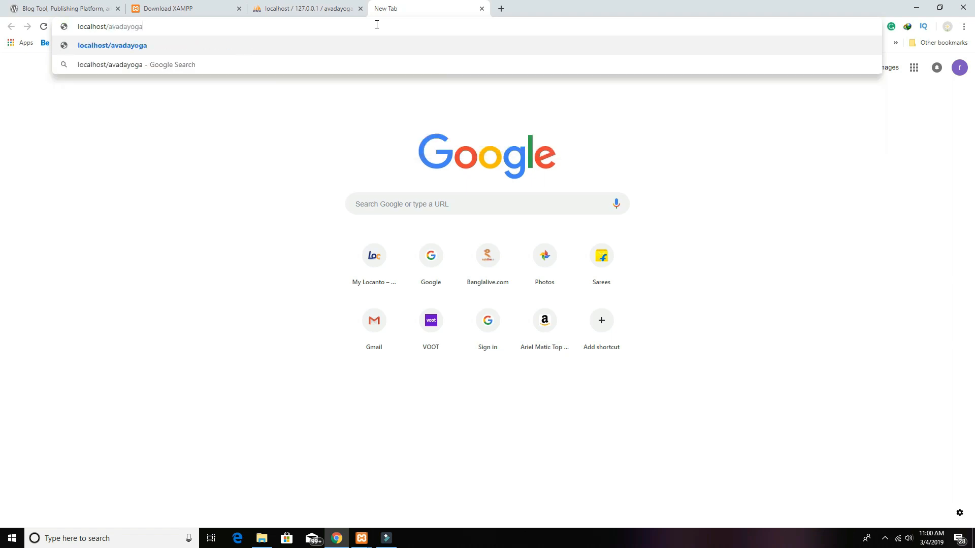
key("Return")
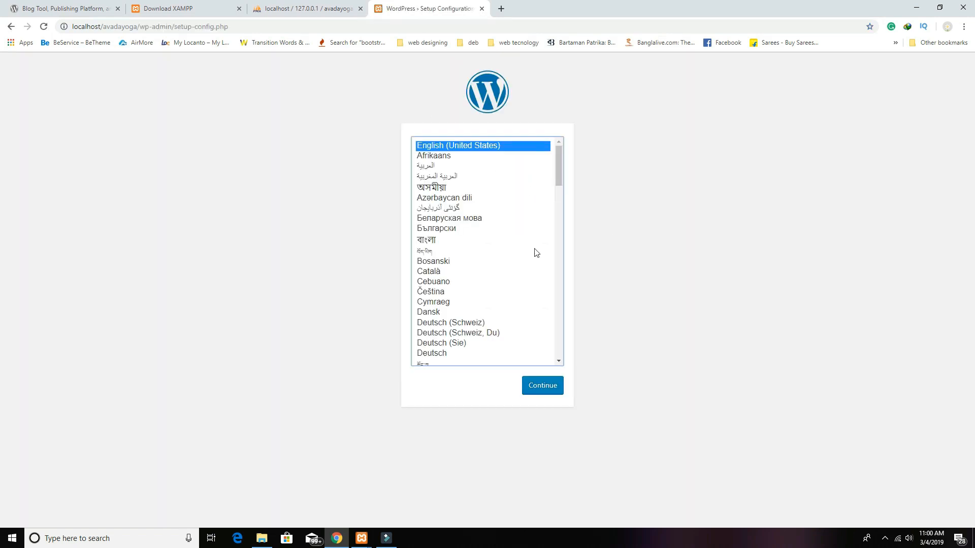
Step: Continue in English (United States) to the database step and copy the name avadayoga from phpMyAdmin
left_click(540, 393)
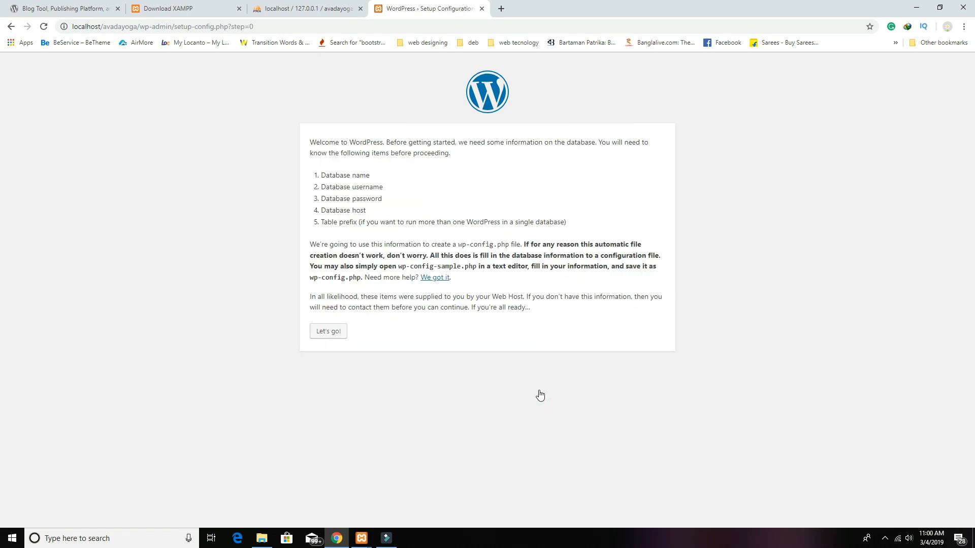
left_click(337, 330)
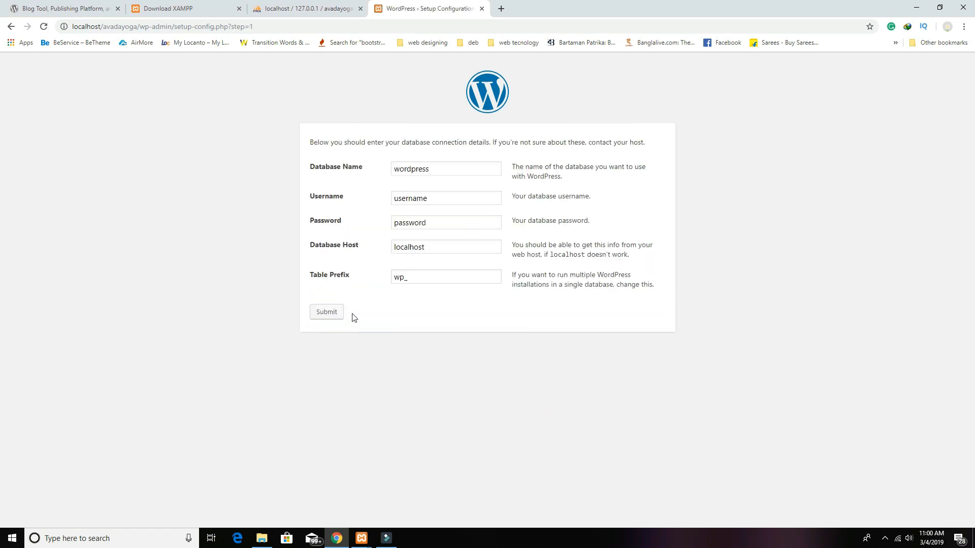
left_click(291, 7)
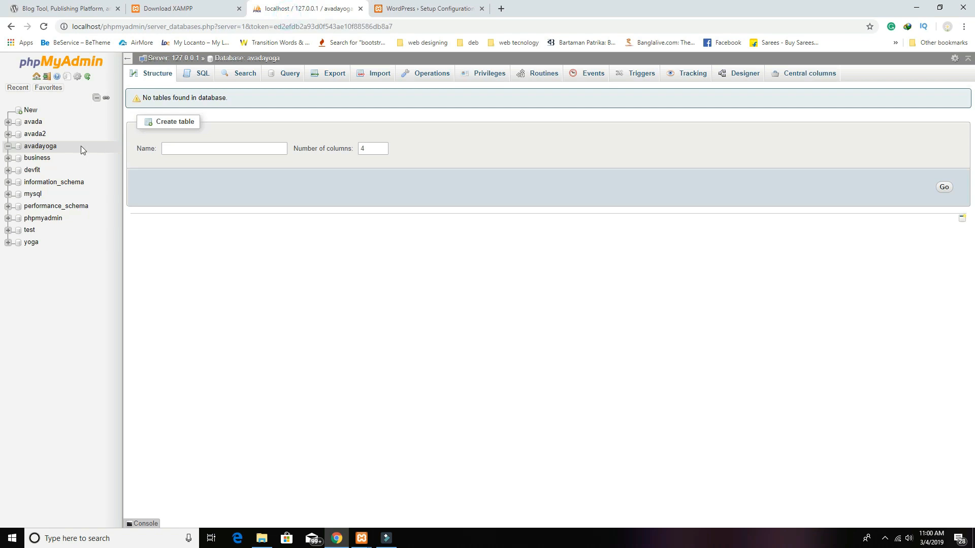
left_click_drag(63, 148, 25, 148)
key("ctrl+c")
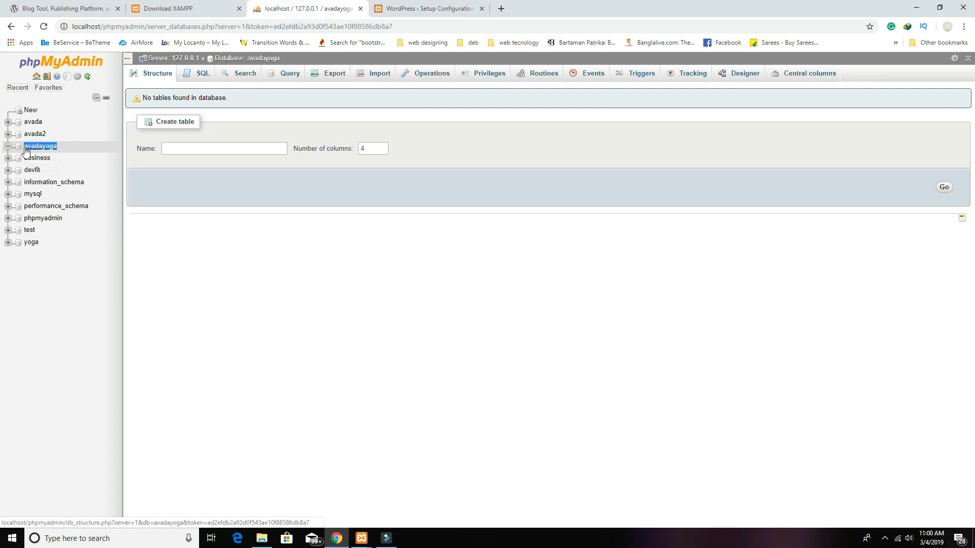
left_click(414, 10)
Step: Enter Database Name avadayoga, Username root, and leave the Password empty
double_click(449, 172)
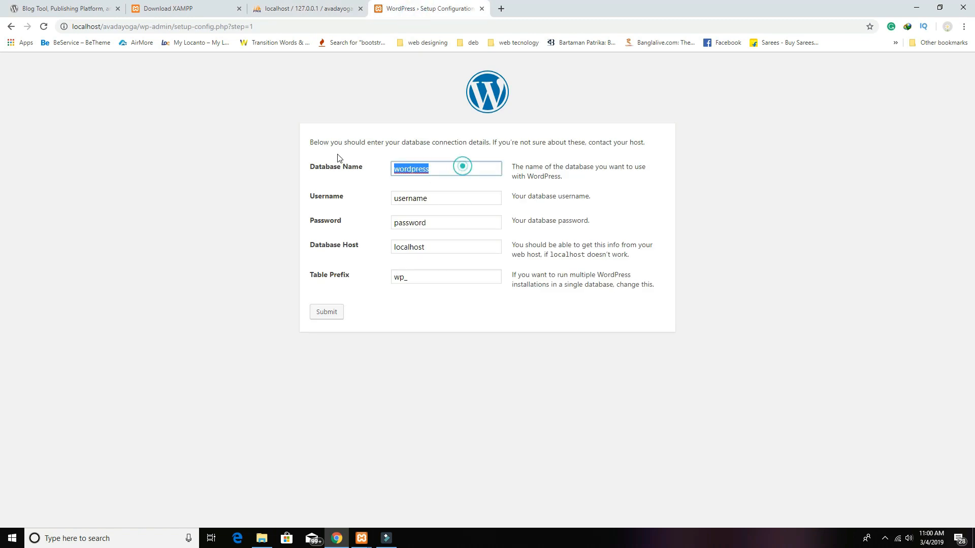
key("ctrl+v")
double_click(449, 199)
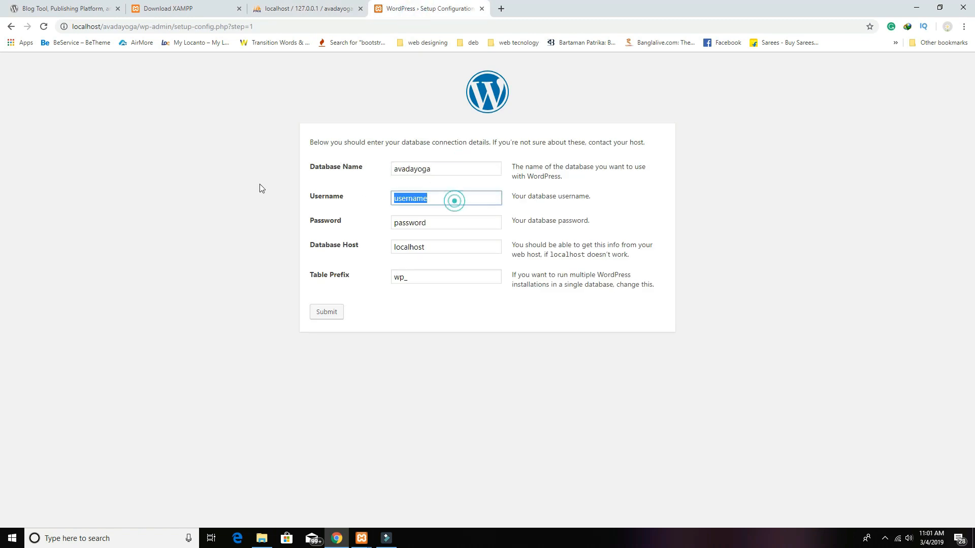
type("root")
key("Tab")
key("BackSpace")
key("Tab")
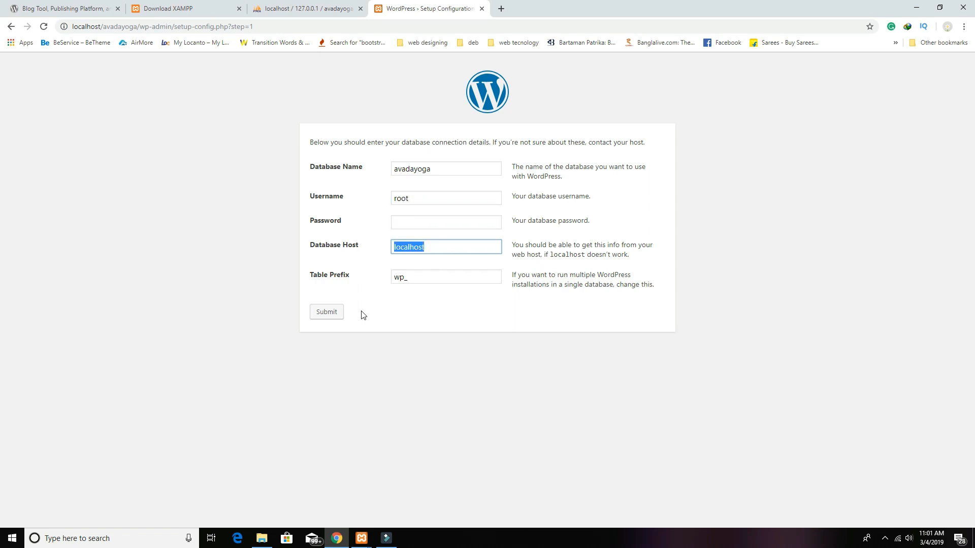
Step: Submit the database details and fill in site title avadayoga, a weak admin password and the admin e-mail
left_click(330, 314)
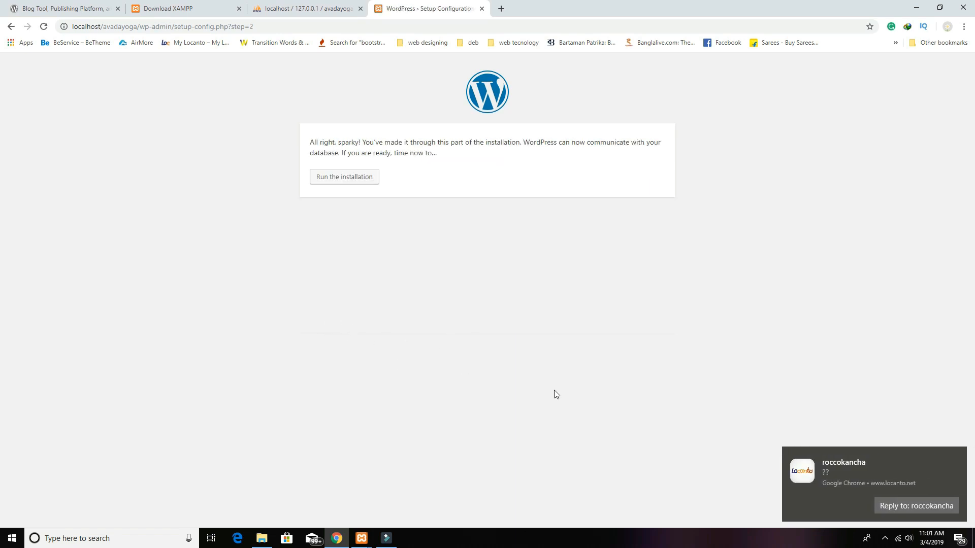
left_click(371, 179)
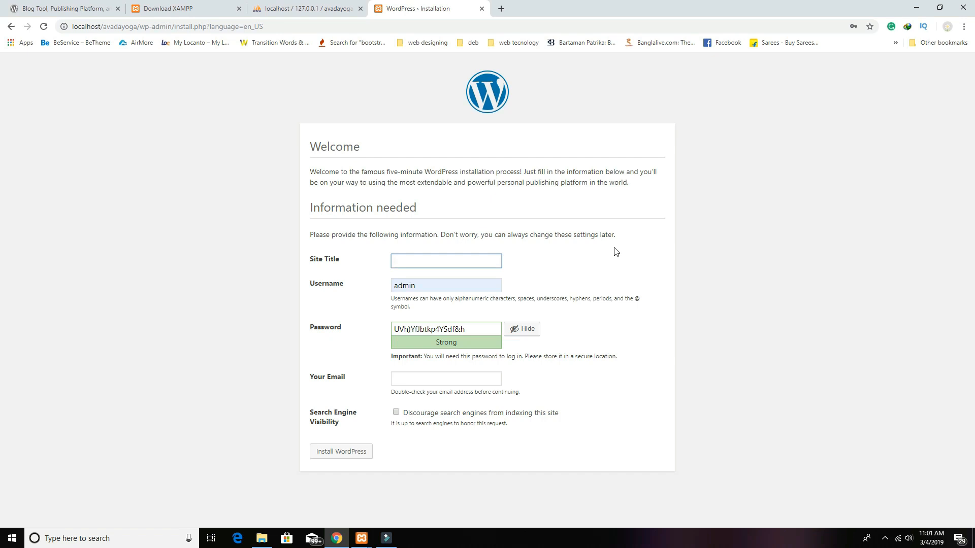
key("ctrl+v")
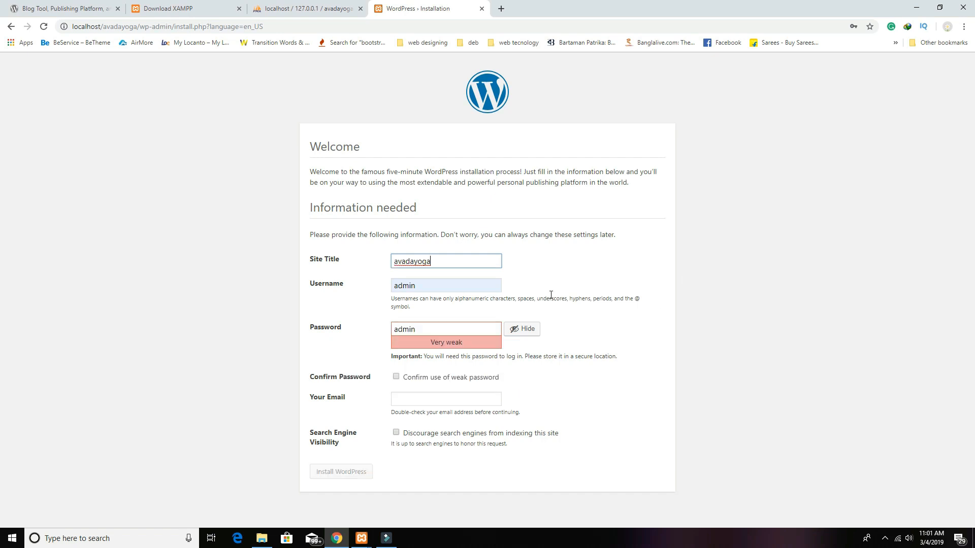
double_click(432, 333)
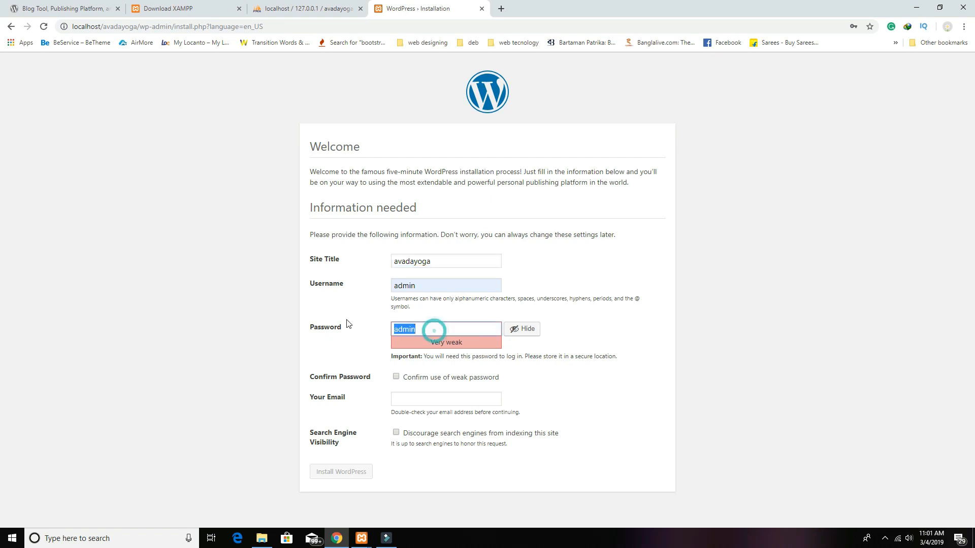
left_click(396, 376)
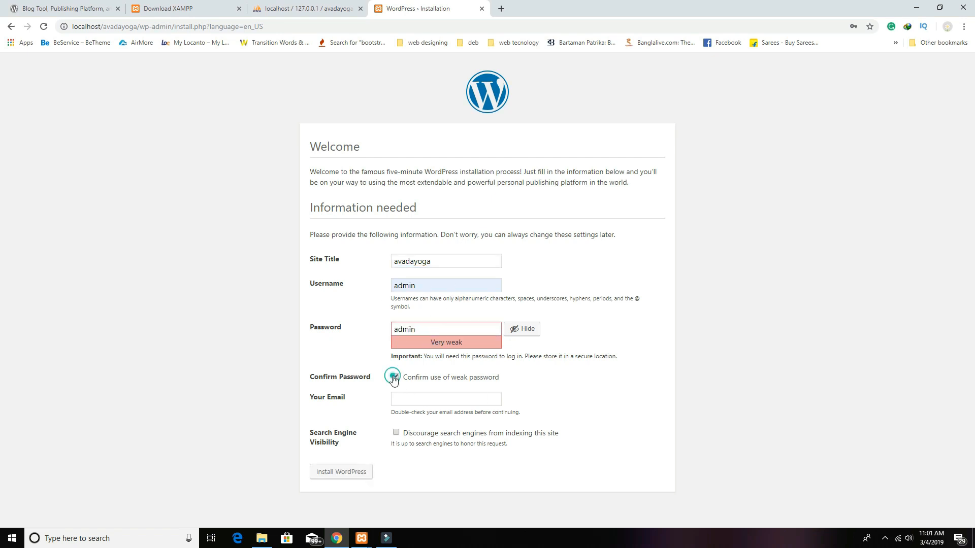
left_click(454, 400)
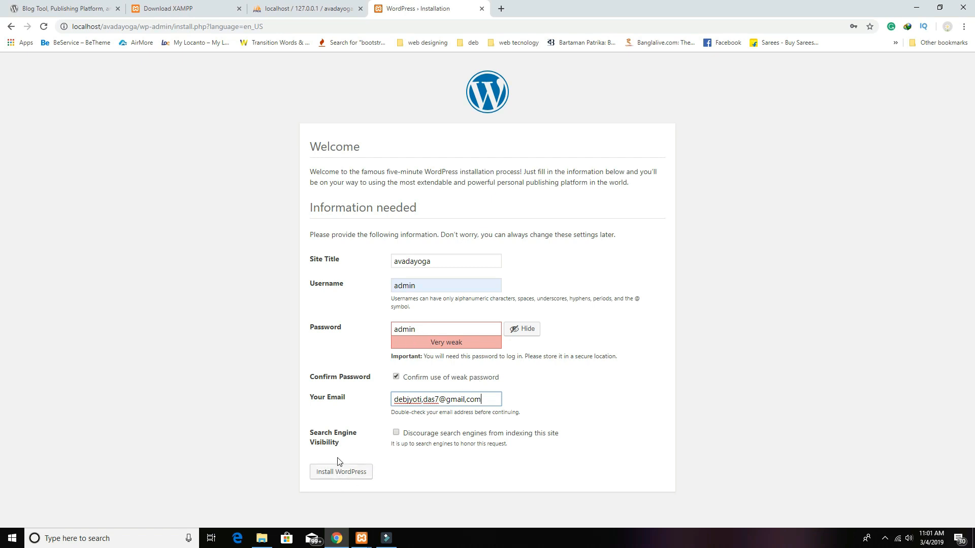
Step: Retry the installation using a saved password, accepting it as weak
left_click(363, 472)
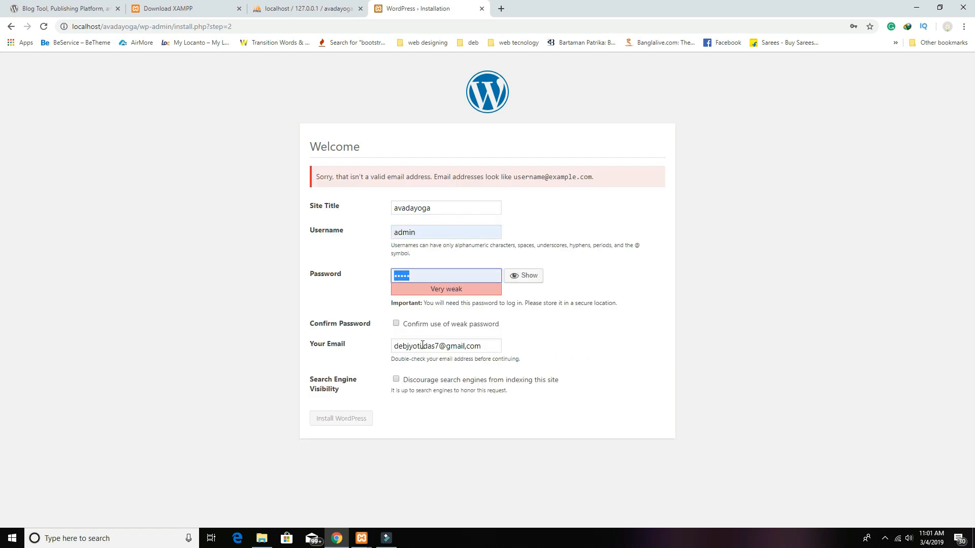
left_click(426, 277)
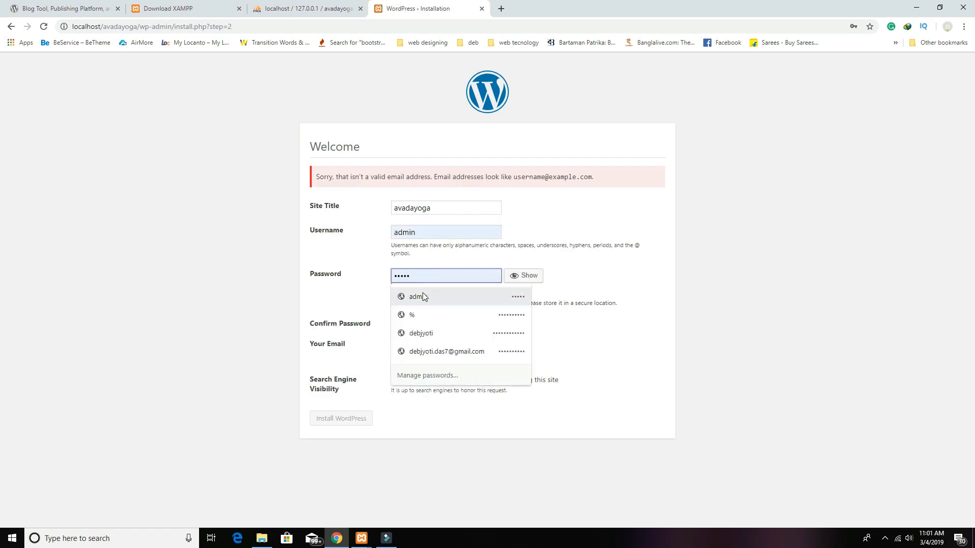
left_click(422, 296)
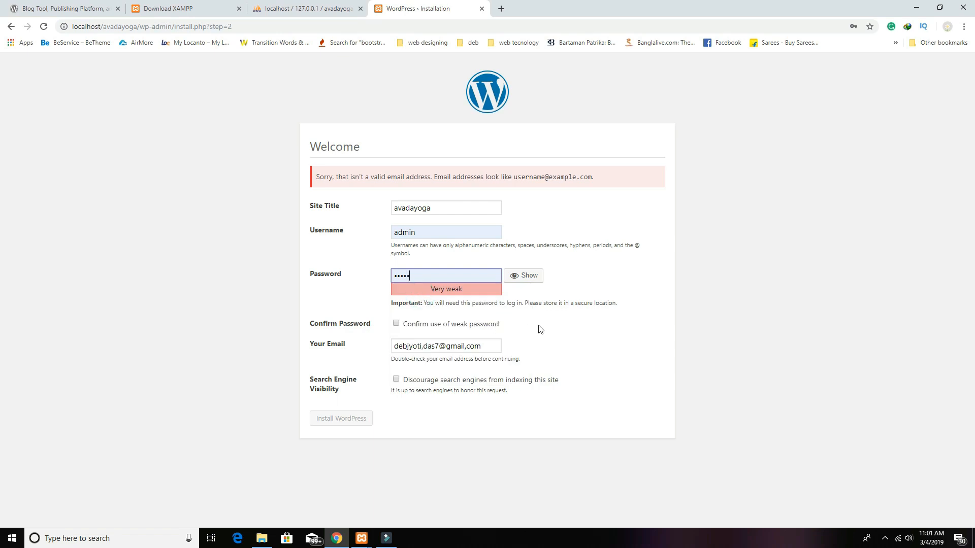
left_click(396, 324)
left_click(355, 419)
Step: Correct the admin e-mail address, confirm the weak password, and install WordPress
left_click(425, 349)
key("BackSpace")
type(".")
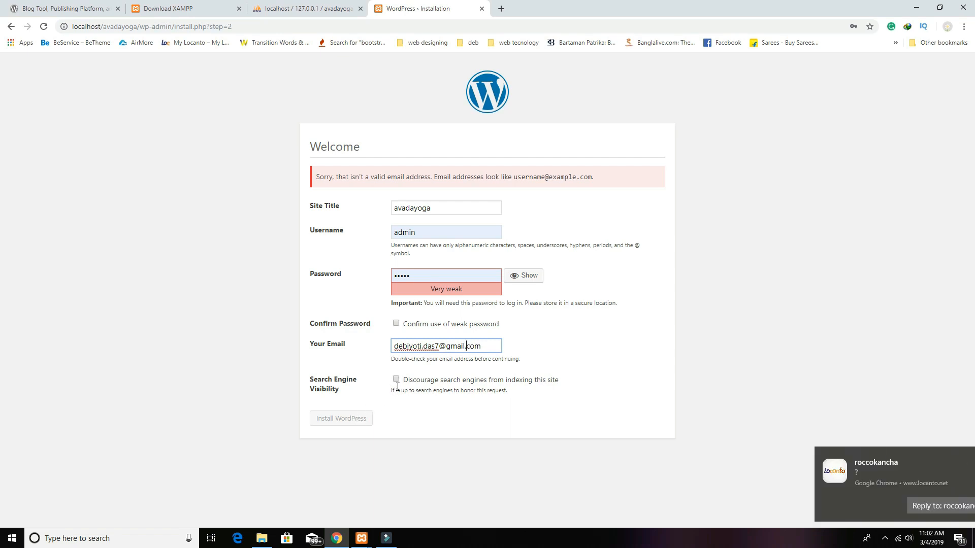
left_click(396, 323)
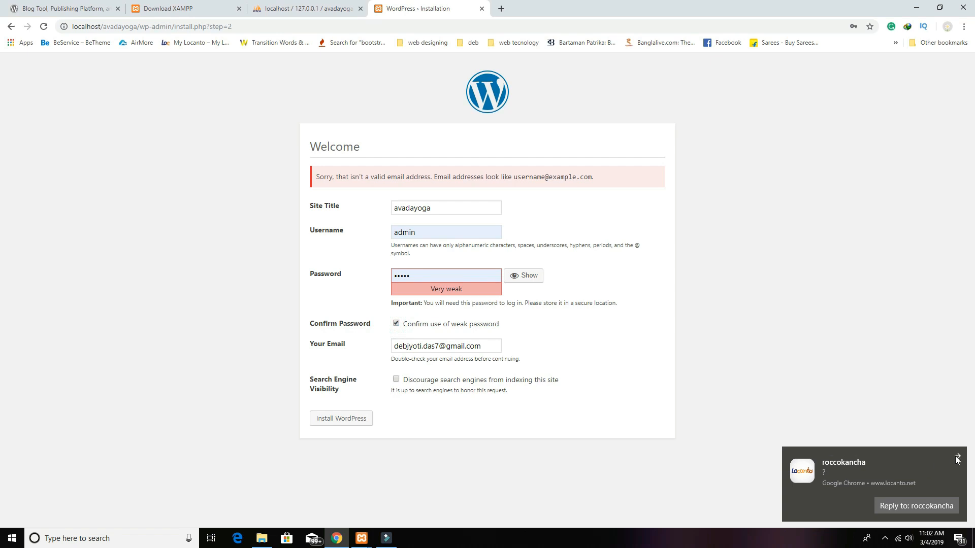
left_click(957, 459)
left_click(344, 423)
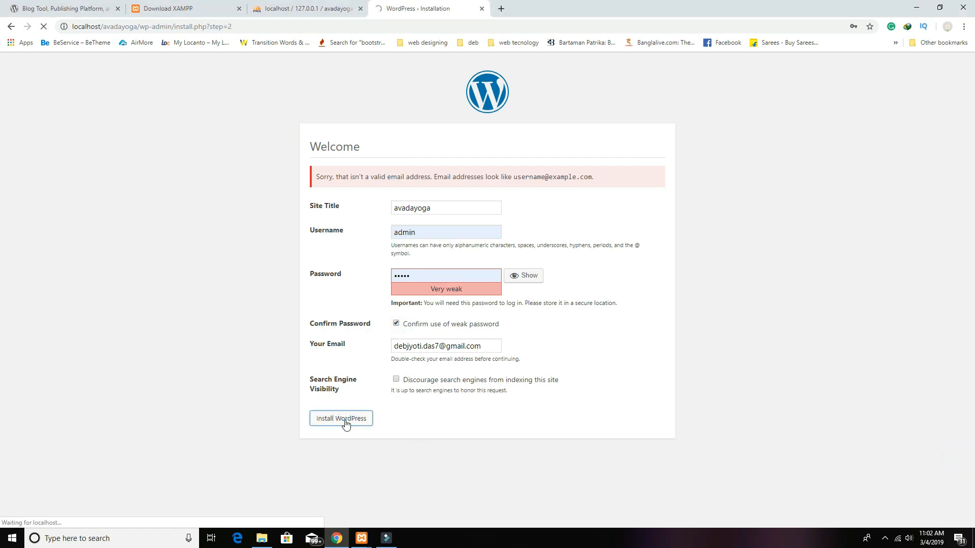
left_click(331, 259)
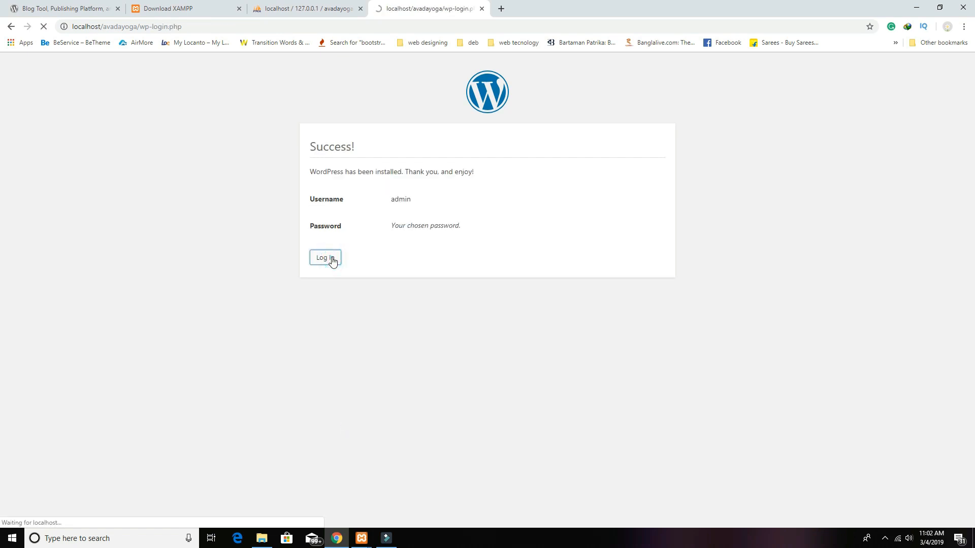
Step: Sign in to the dashboard and activate the Avada theme from the installed themes list
left_click(545, 294)
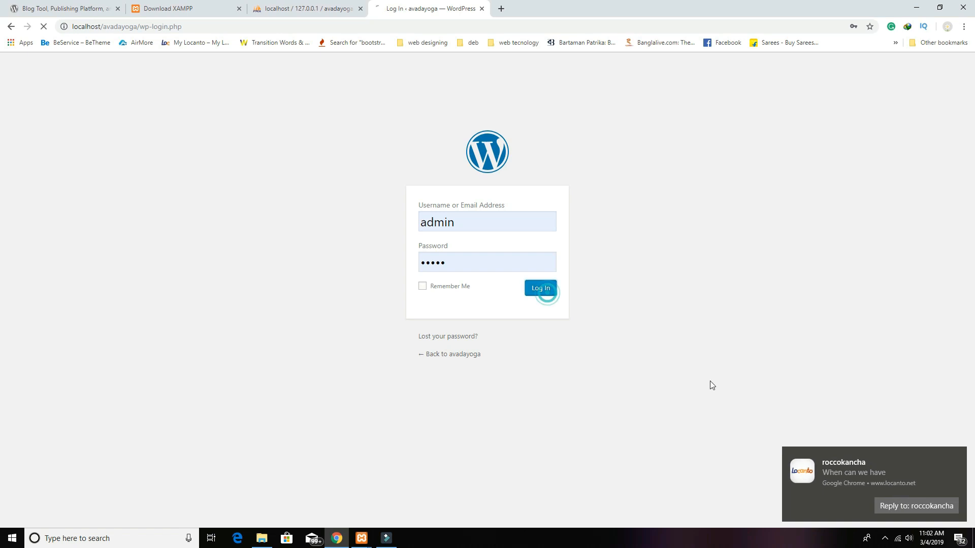
left_click(958, 458)
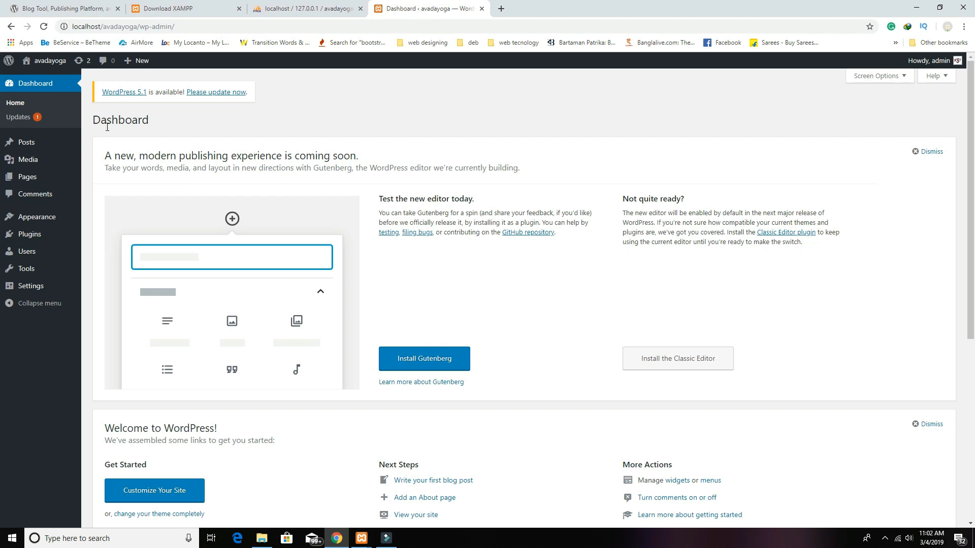
mouse_move(35, 217)
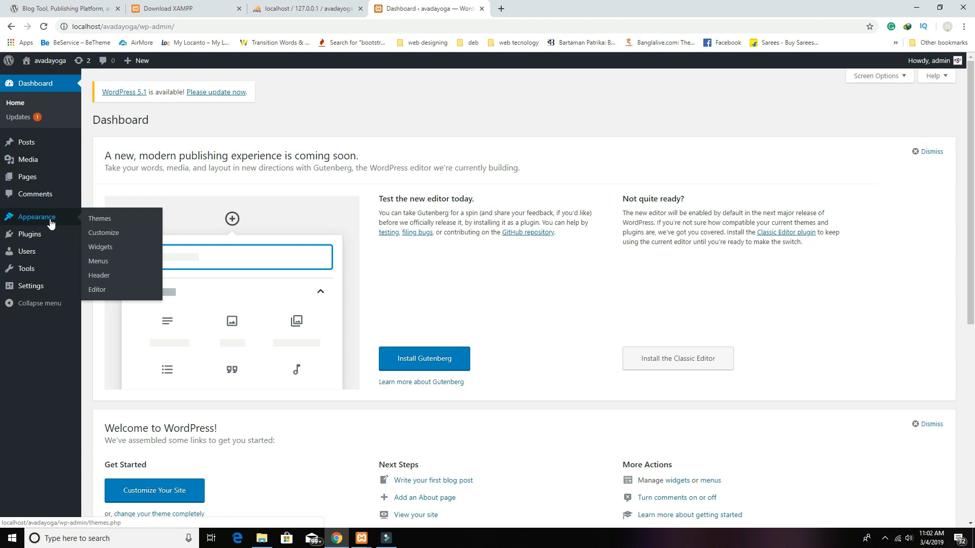
left_click(100, 218)
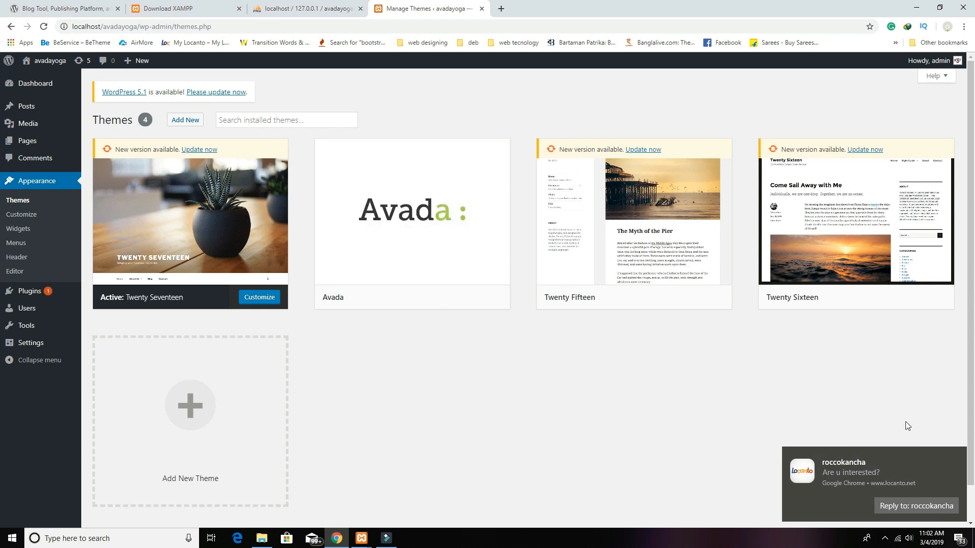
left_click(956, 458)
mouse_move(476, 247)
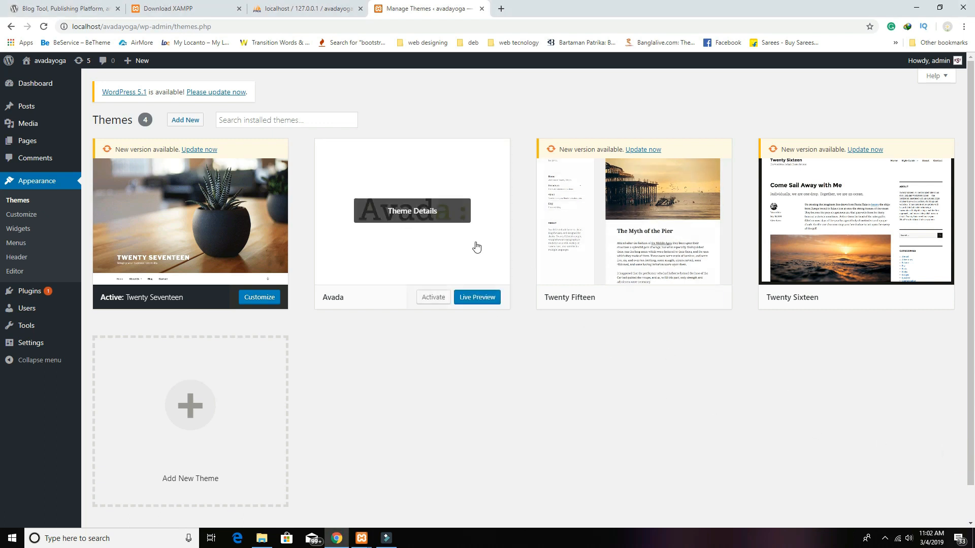
left_click(434, 297)
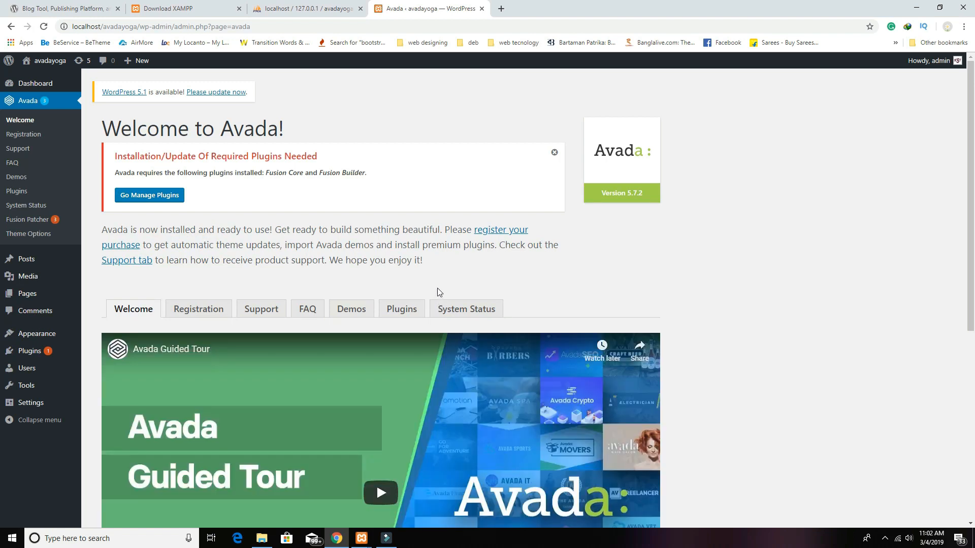
Step: Go from the Avada admin area to its Plugins page listing Fusion Core and Fusion Builder
scroll(438, 294, "down", 3)
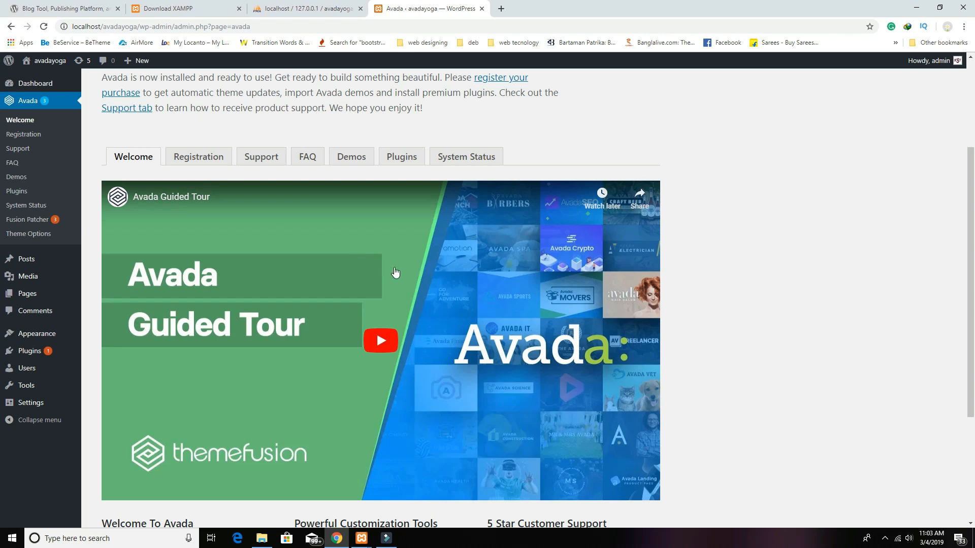
scroll(391, 277, "up", 3)
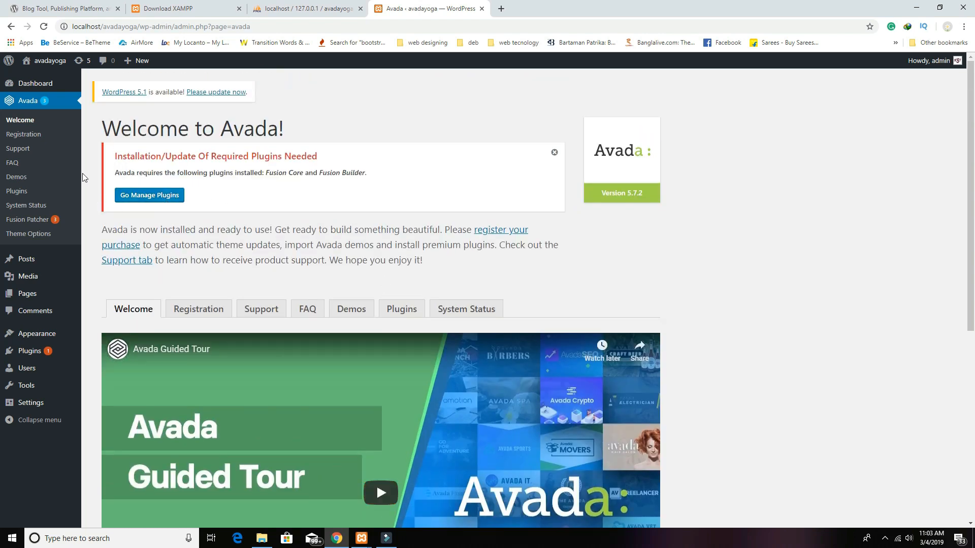
left_click(27, 105)
left_click(169, 201)
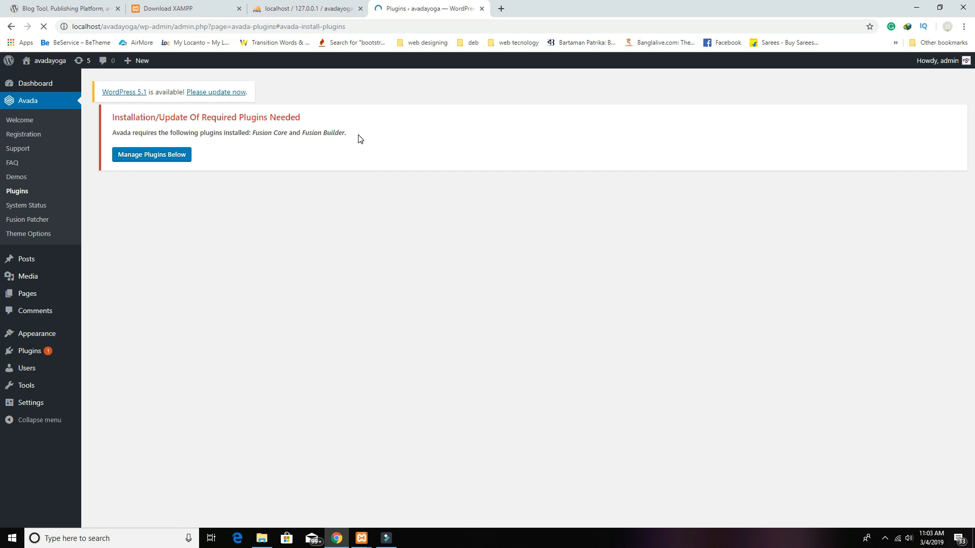
Step: Install Fusion Core, Fusion Builder and Contact Form 7, then return to the required plugins list
scroll(375, 257, "down", 1)
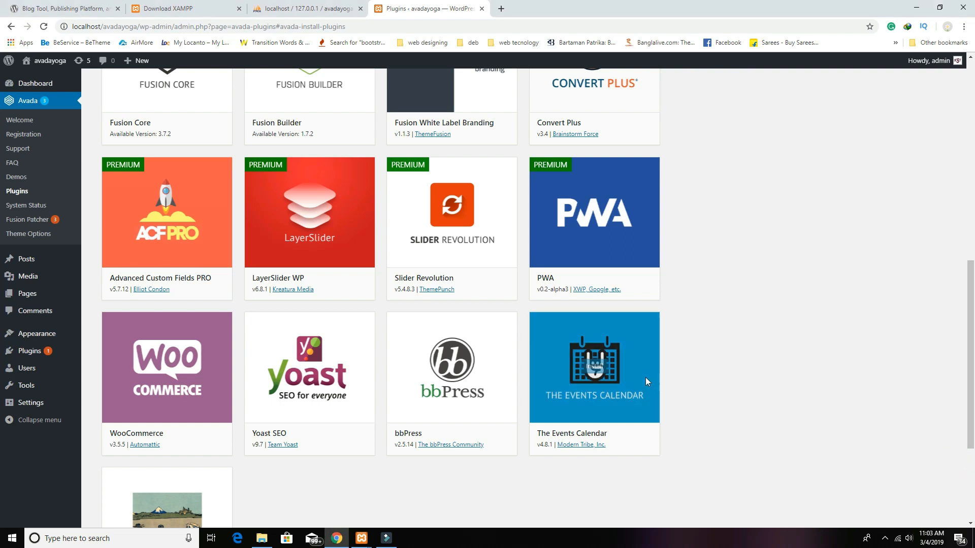
scroll(646, 381, "up", 3)
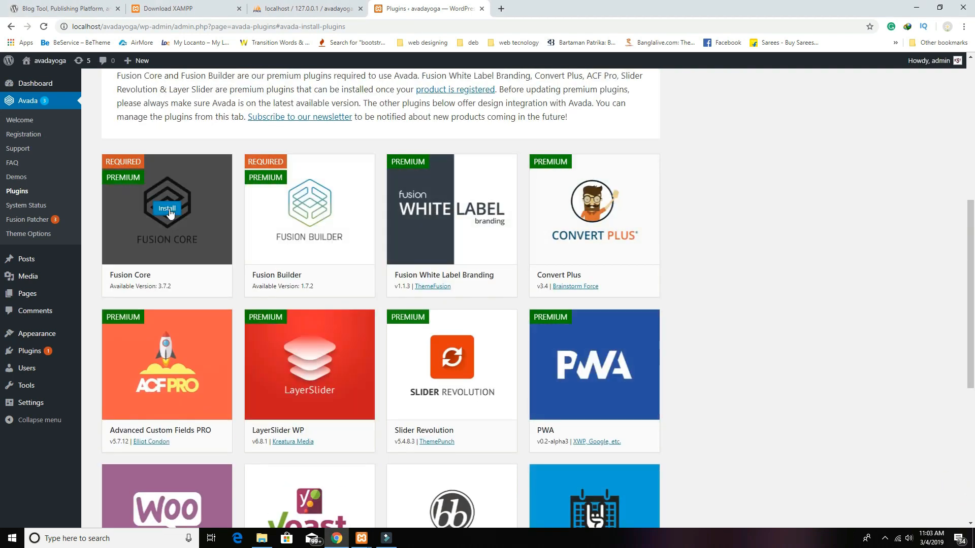
left_click(314, 212)
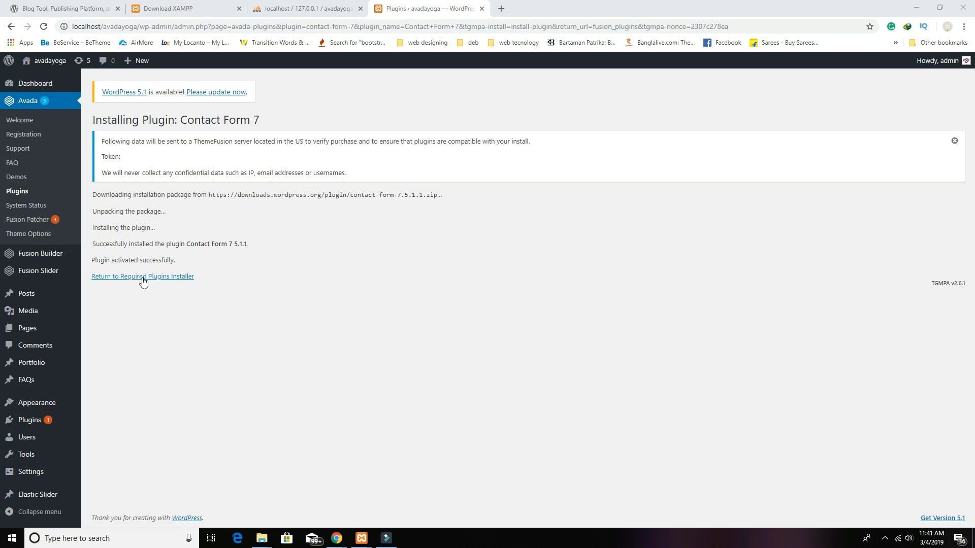
left_click(142, 278)
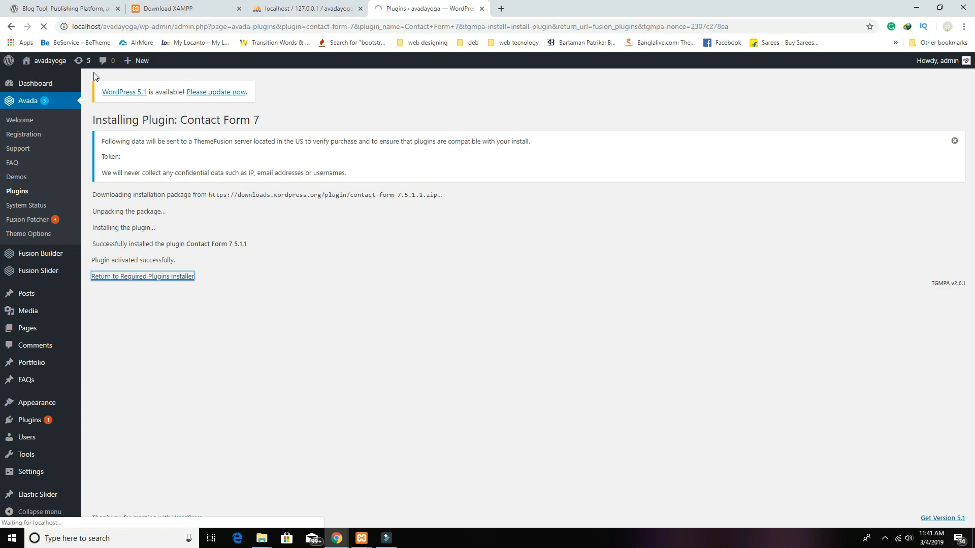
left_click(152, 276)
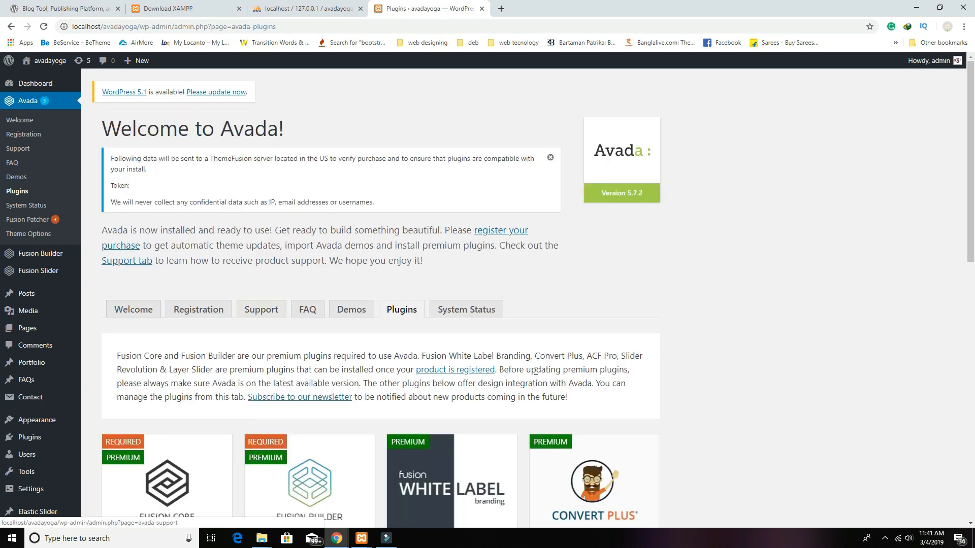
Step: Install and activate LayerSlider WP, then head to Fusion Slider > Add or Edit Slides
scroll(222, 287, "down", 5)
mouse_move(167, 262)
mouse_move(308, 280)
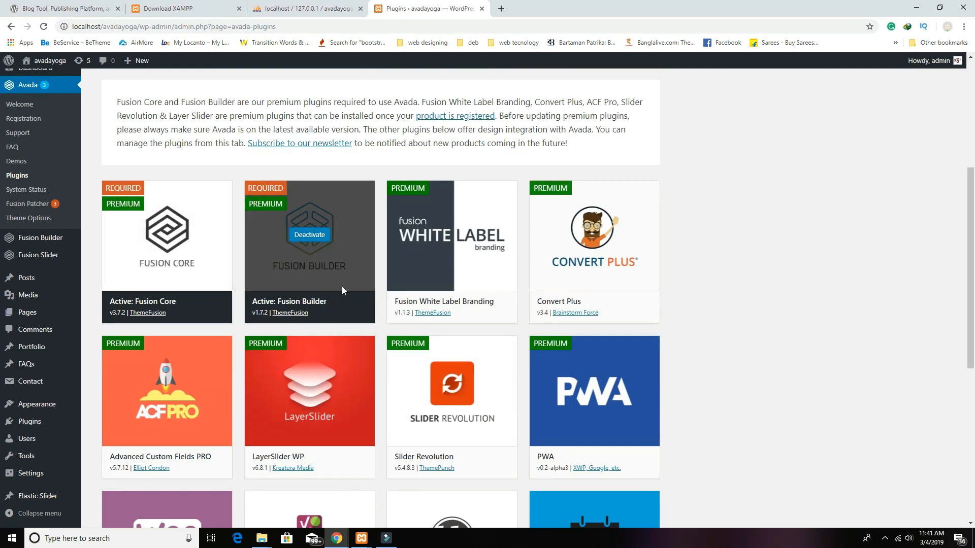
scroll(342, 287, "down", 5)
left_click(312, 141)
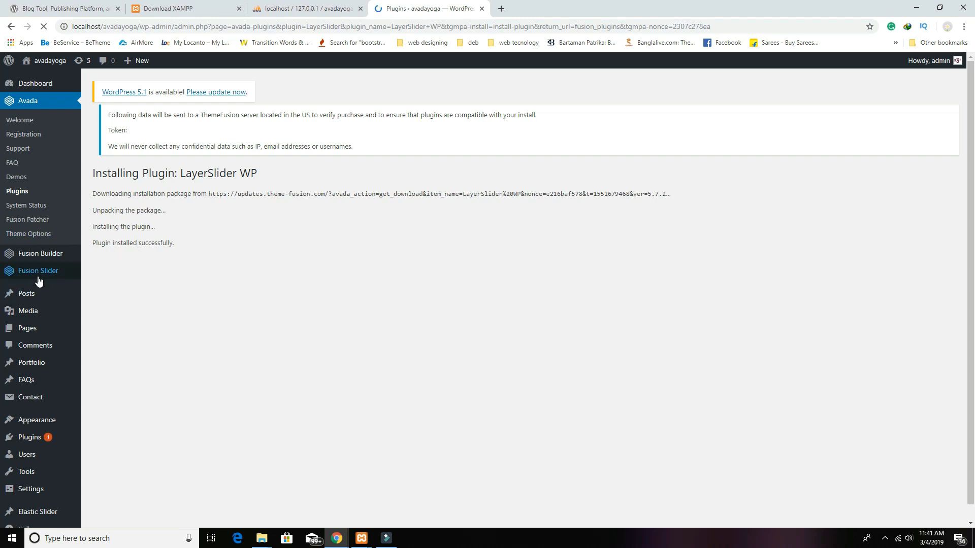
mouse_move(50, 274)
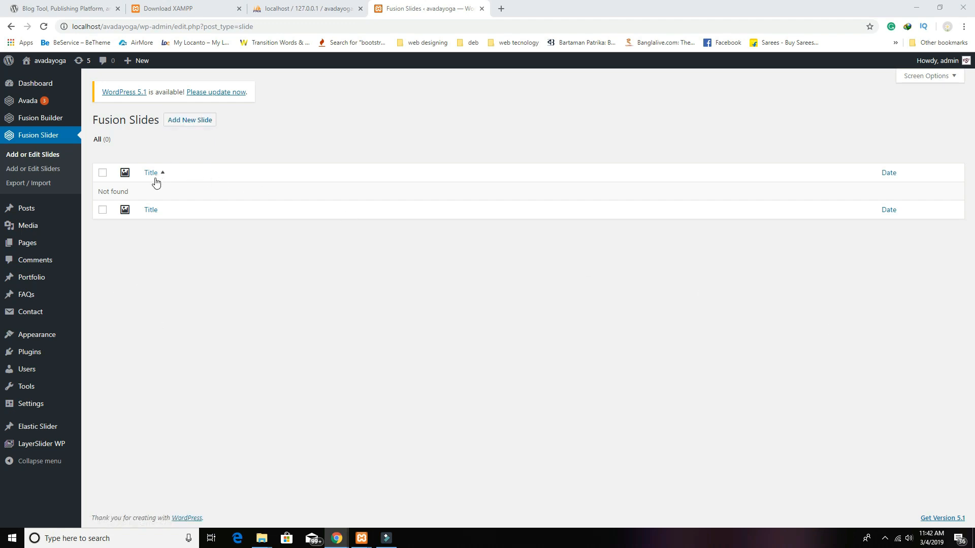
Step: Start a new Fusion slide and set its content alignment to Right
left_click(200, 123)
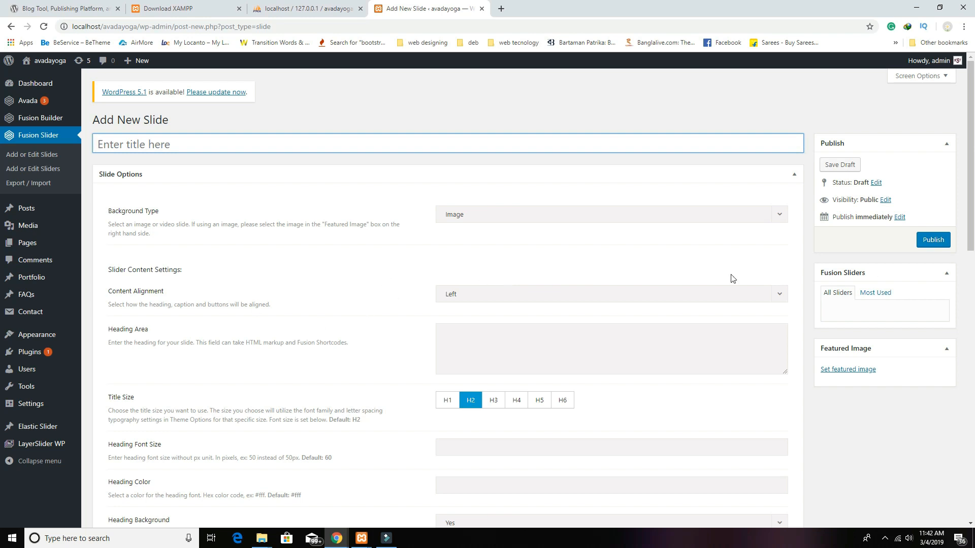
left_click(465, 295)
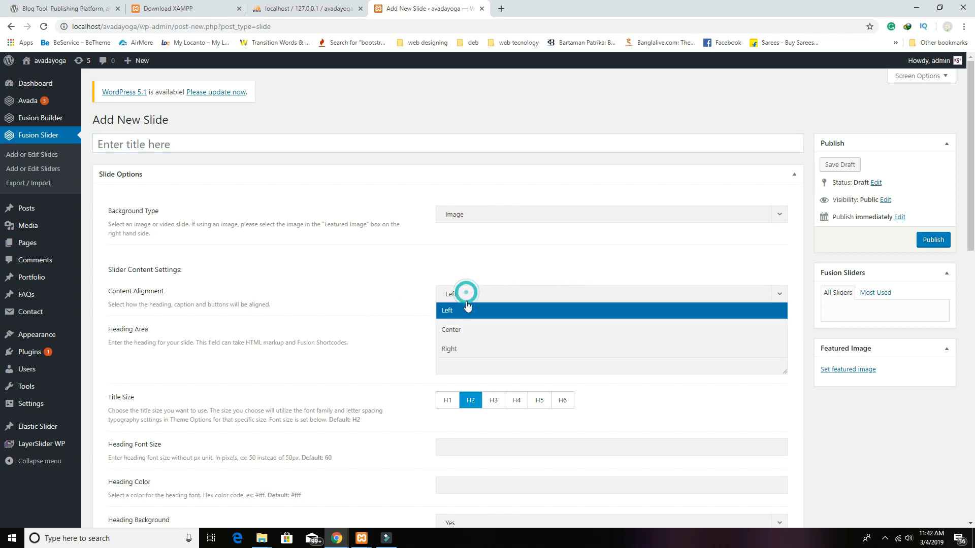
left_click(465, 349)
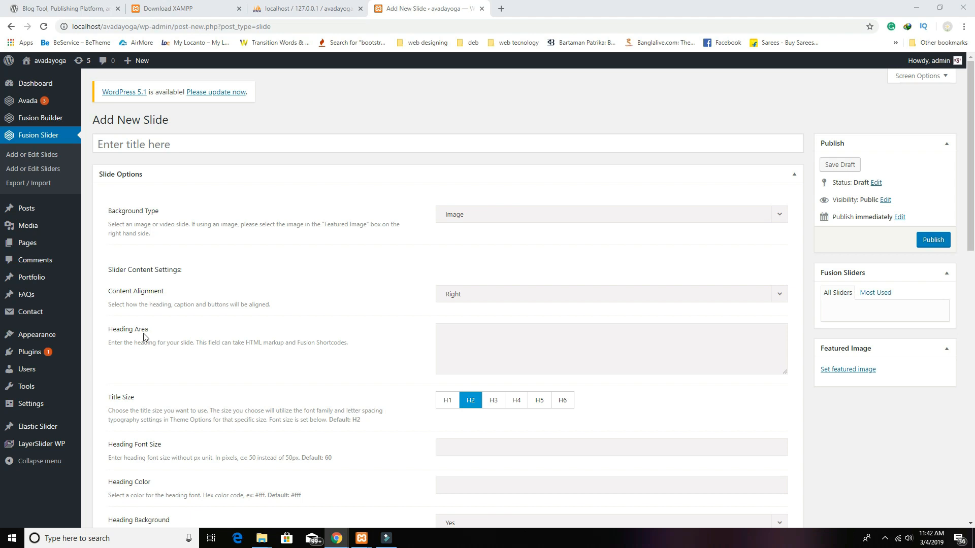
Step: Paste the heading BE FIT AND FRESH WITH YOGA at H1 size, with heading background off
left_click(480, 343)
type("BE FIT AND FRESH WITH YOGA")
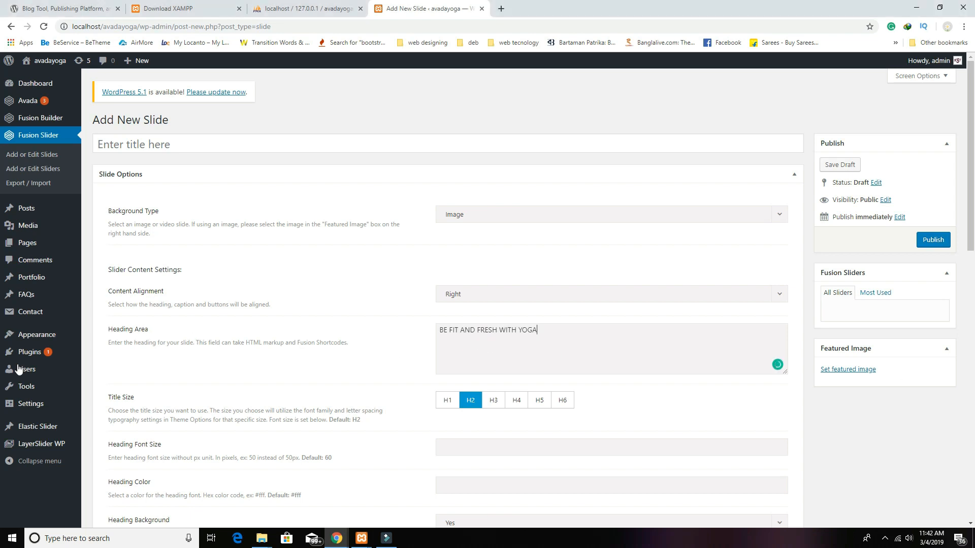
left_click(441, 400)
scroll(609, 400, "down", 4)
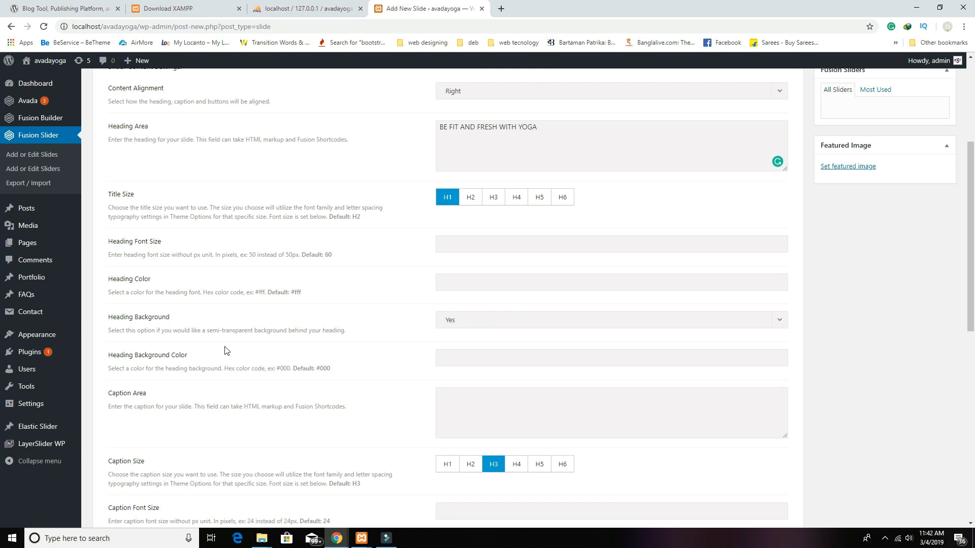
left_click(476, 322)
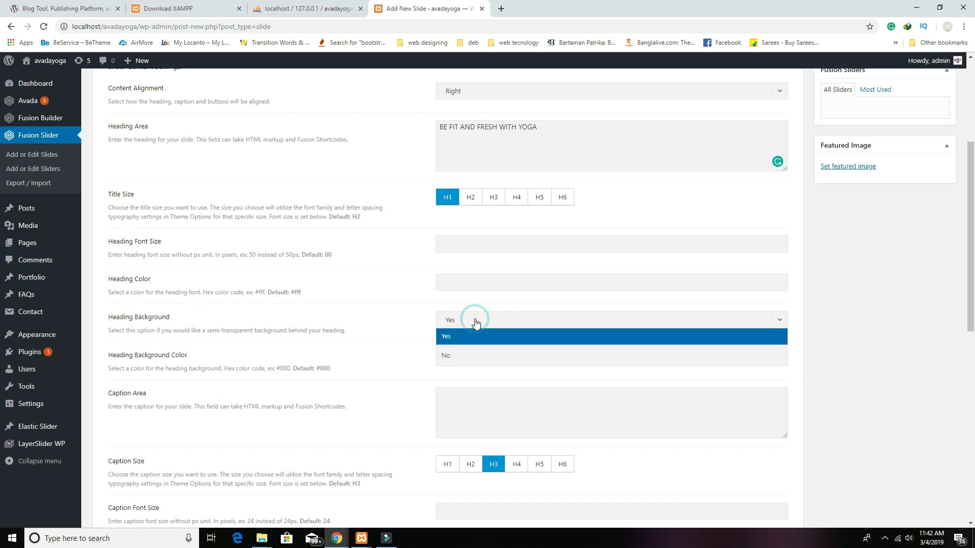
left_click(467, 355)
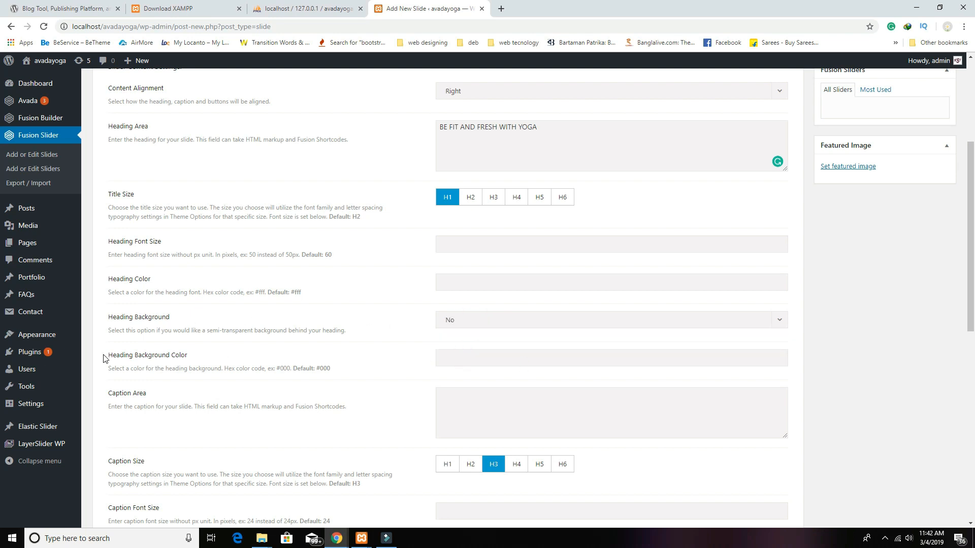
scroll(508, 368, "down", 3)
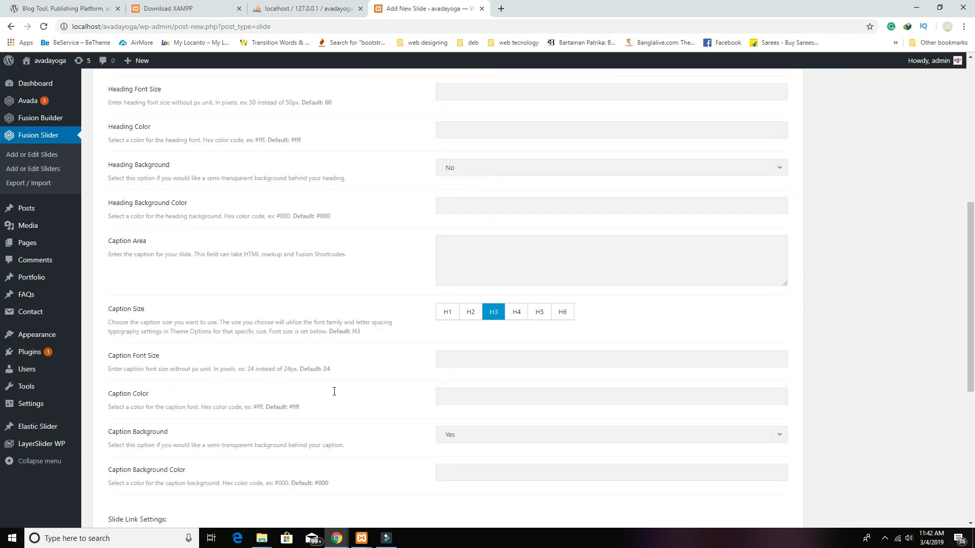
scroll(751, 334, "down", 1)
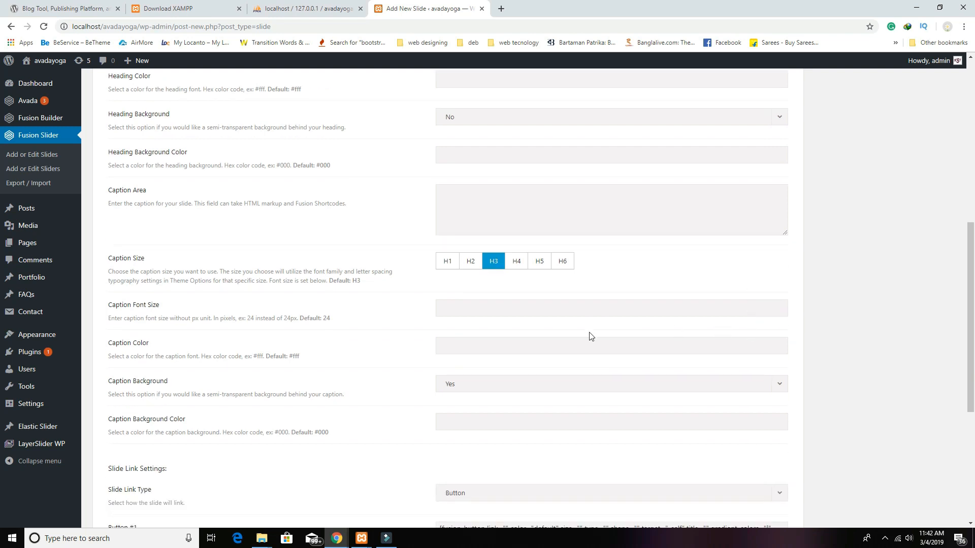
scroll(591, 336, "down", 4)
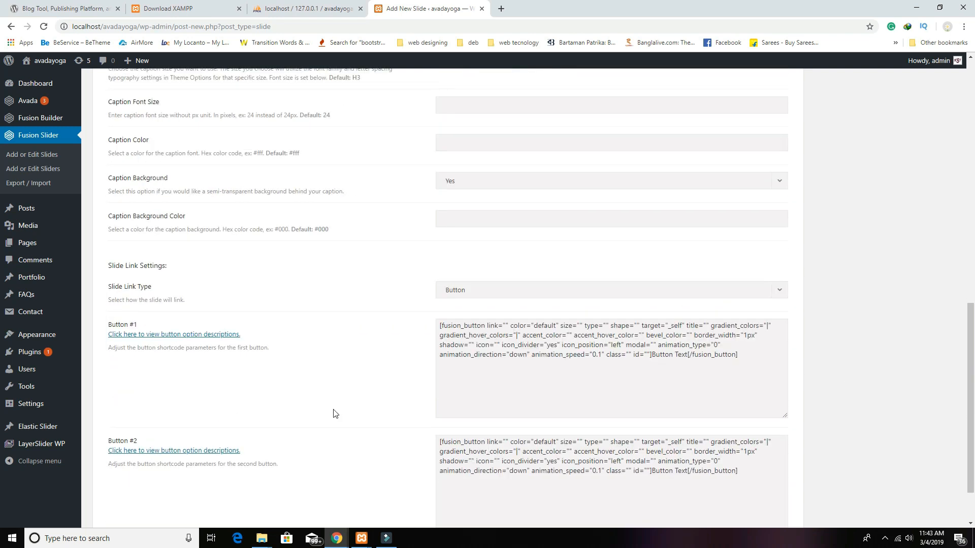
Step: Relabel the first button Know More and delete the Button #2 shortcode
left_click(689, 354)
key("BackSpace")
key("BackSpace")
key("BackSpace")
key("BackSpace")
key("BackSpace")
key("BackSpace")
key("BackSpace")
key("BackSpace")
key("BackSpace")
key("BackSpace")
key("BackSpace")
type("Knoe")
key("BackSpace")
type("w More")
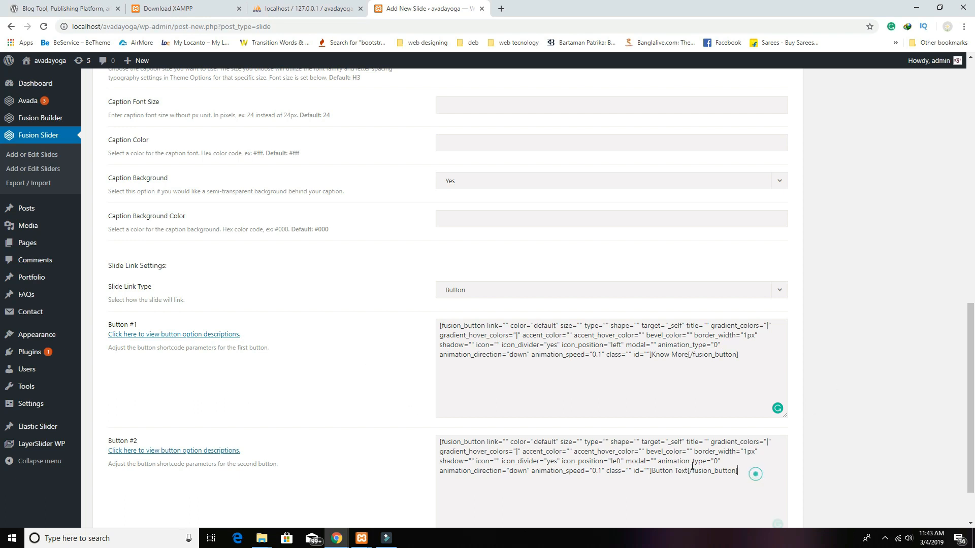
left_click_drag(755, 474, 404, 447)
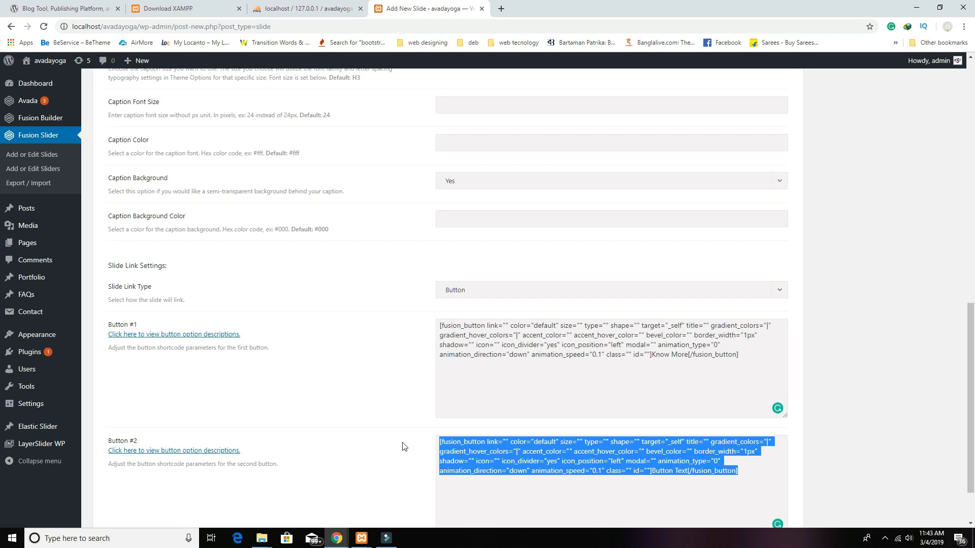
key("BackSpace")
scroll(553, 387, "up", 10)
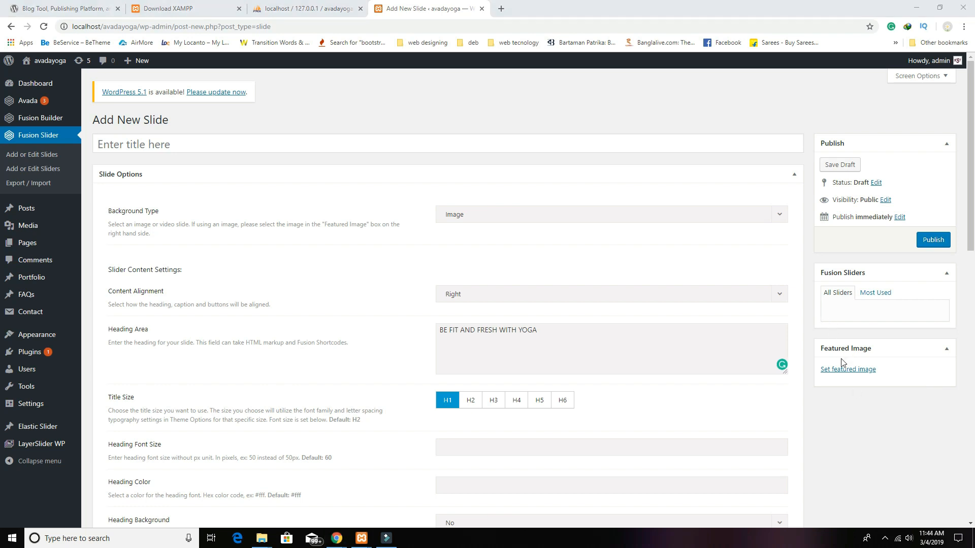
Step: Open the featured image uploader and browse to the Pictures\yoga folder
left_click(855, 374)
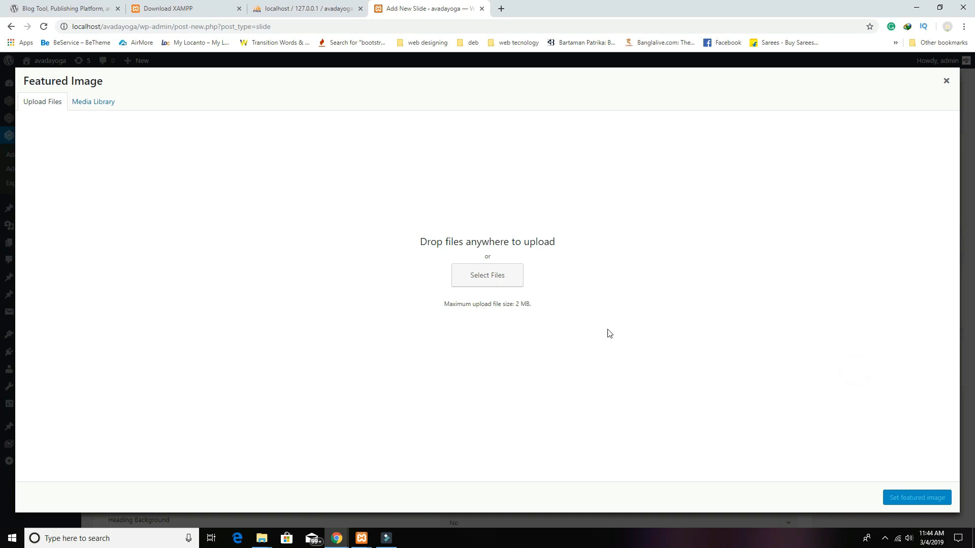
left_click(509, 282)
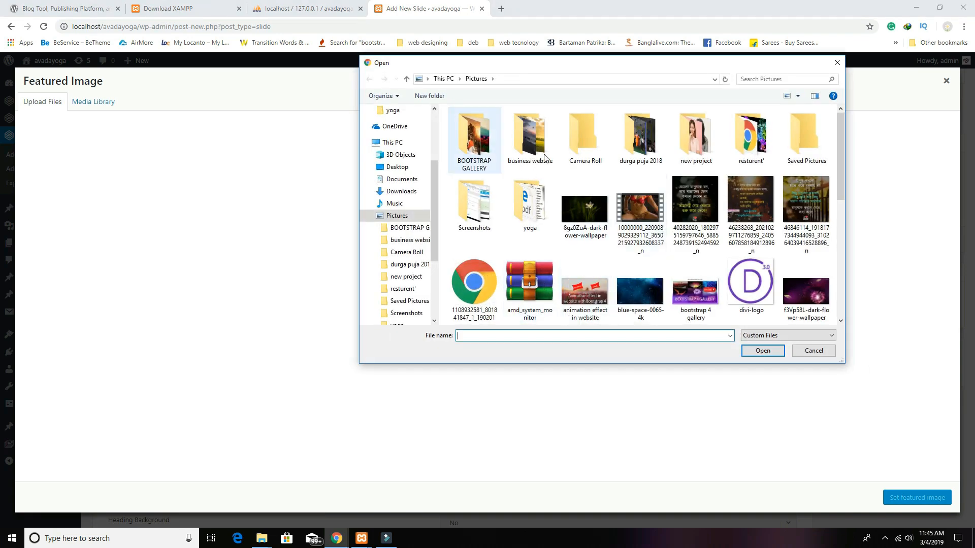
double_click(520, 218)
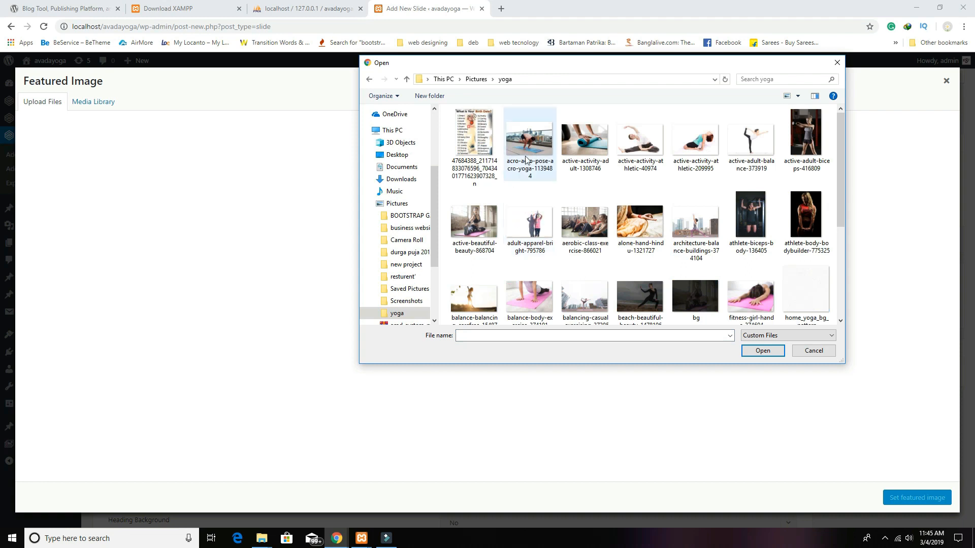
Step: Select several yoga photos, then delete the accidentally pasted duplicate copies
left_click(525, 158)
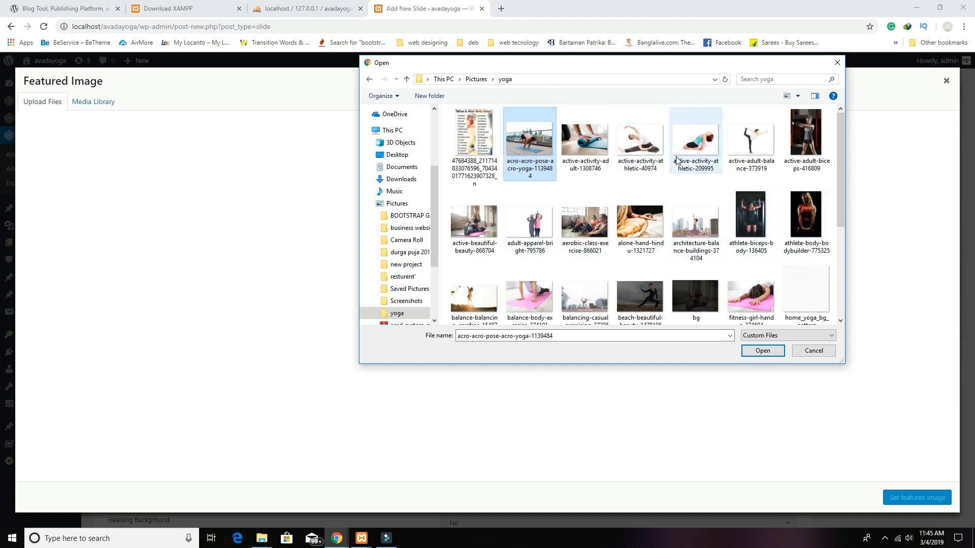
left_click(586, 150, "ctrl")
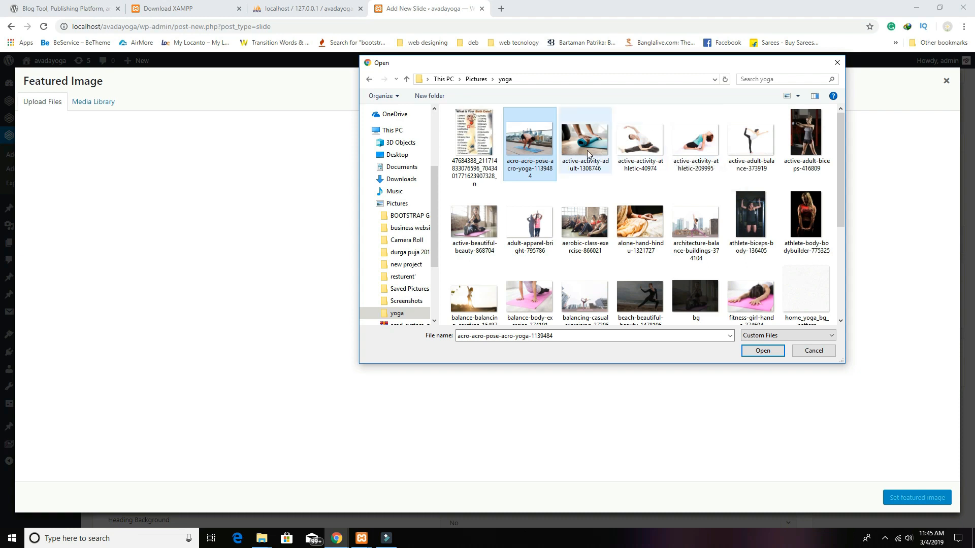
left_click(639, 146, "ctrl")
left_click(695, 144, "ctrl")
left_click(750, 142, "ctrl")
left_click(805, 137, "ctrl")
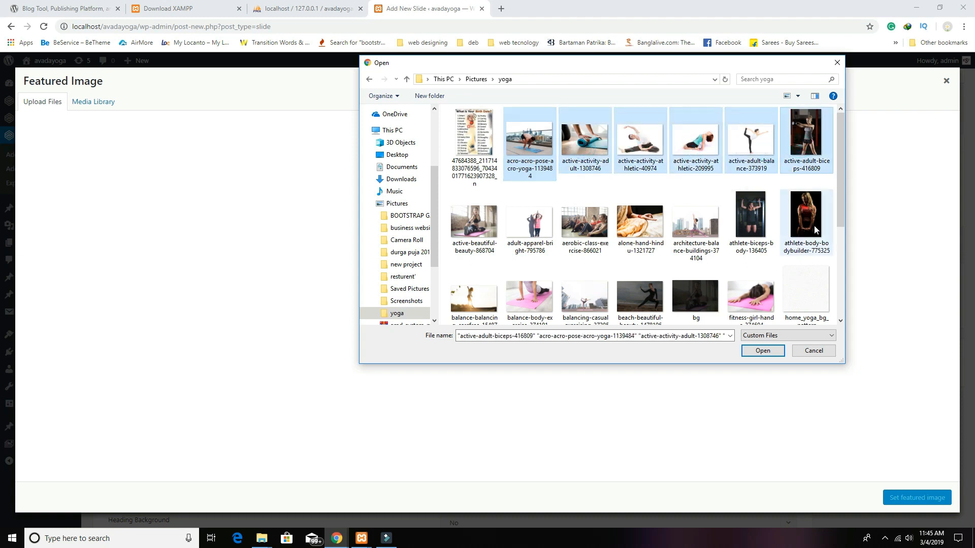
left_click(806, 218, "ctrl")
left_click(748, 215, "ctrl")
left_click(695, 229, "ctrl")
key("ctrl+c")
key("ctrl+v")
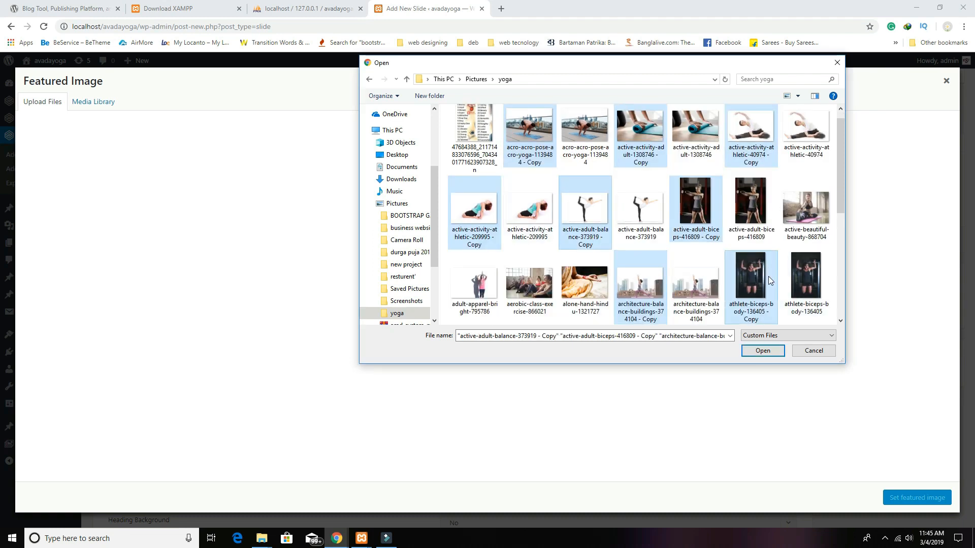
left_click(658, 225, "ctrl")
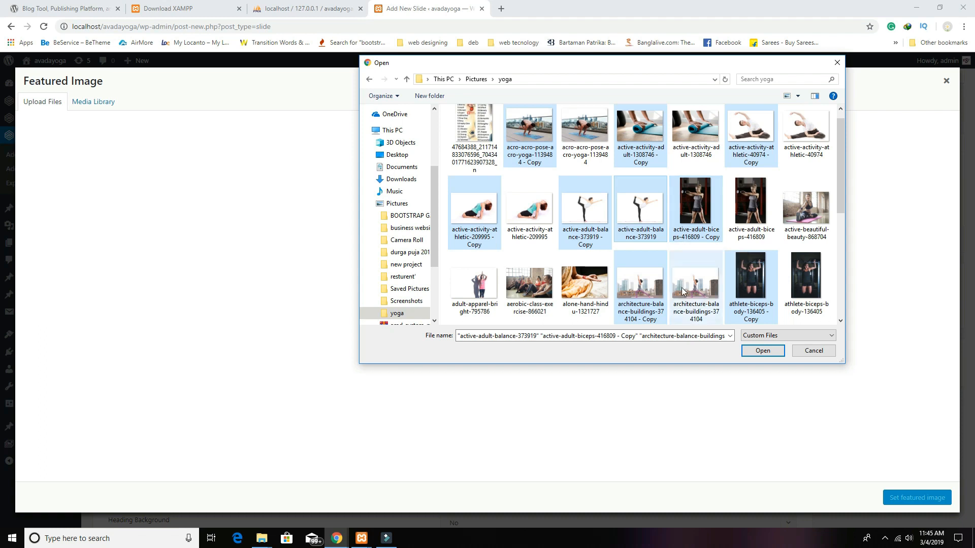
scroll(682, 291, "down", 3)
scroll(681, 290, "up", 3)
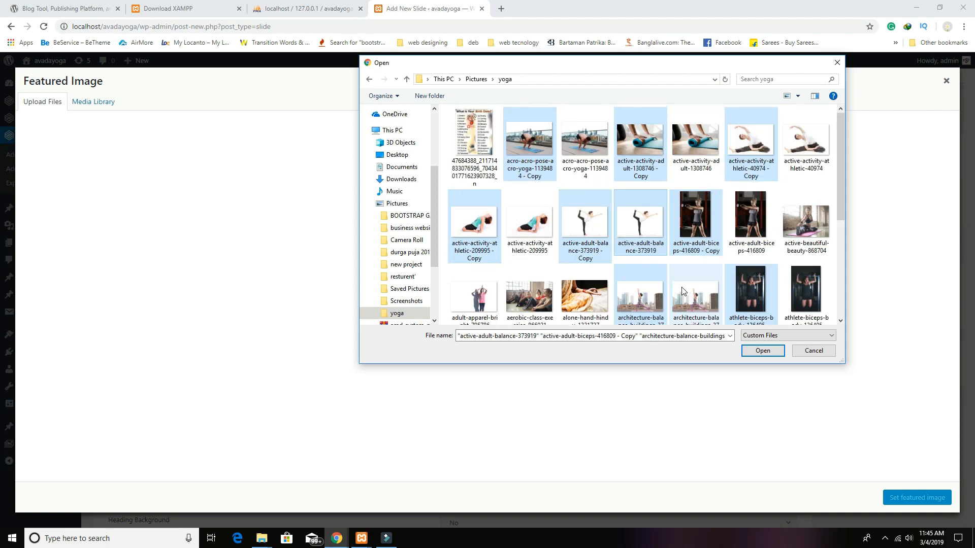
key("Delete")
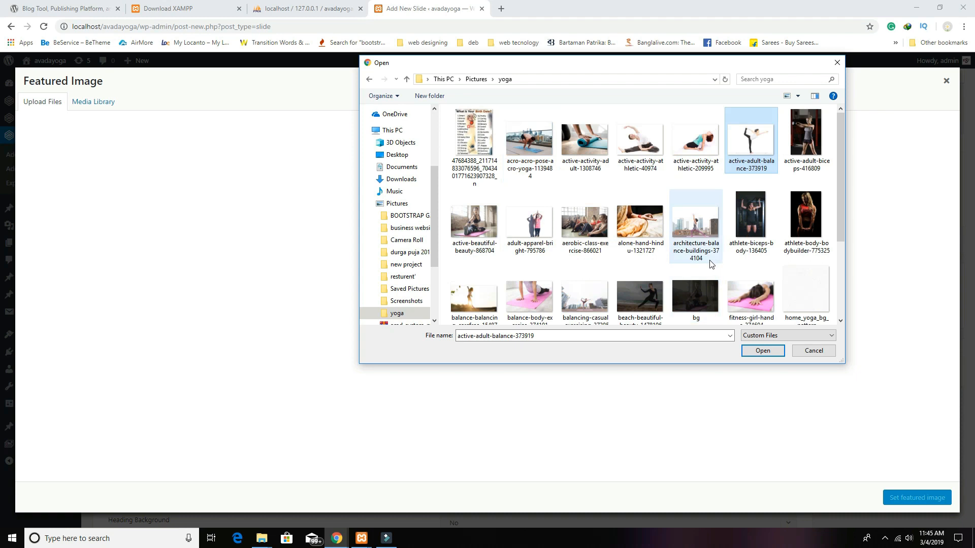
Step: Upload the photos through fitness-girl-hands-374694 plus s1, s2 and Pexels Videos 992694
left_click(530, 148)
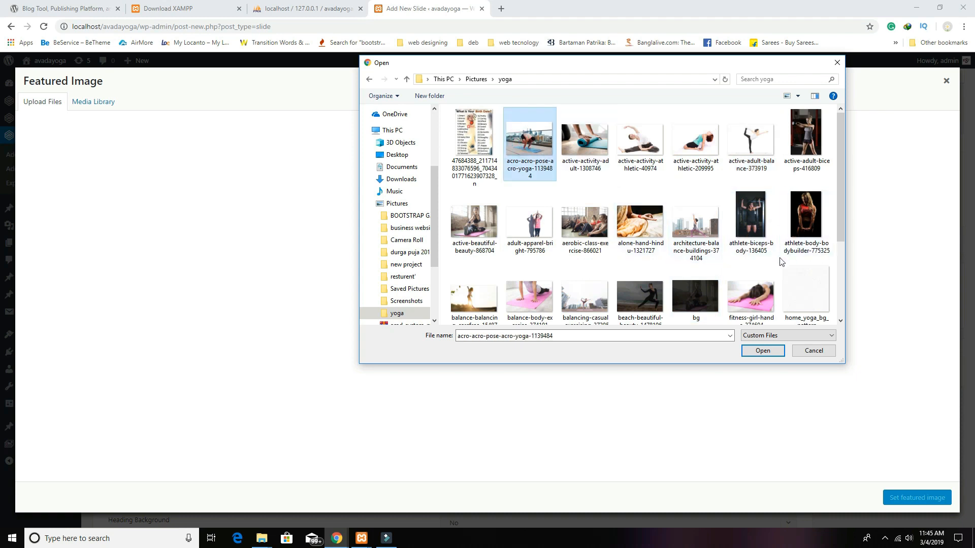
scroll(799, 255, "down", 1)
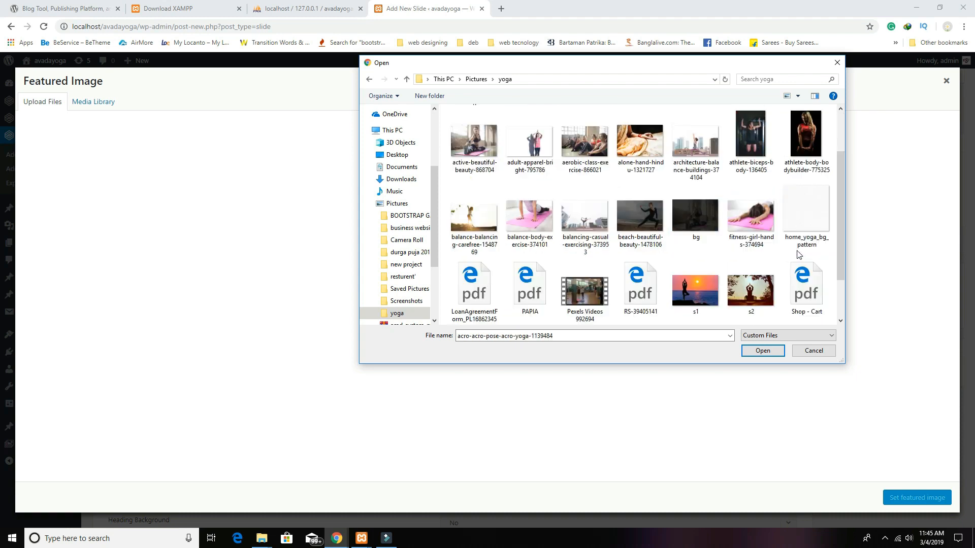
left_click(749, 229, "shift")
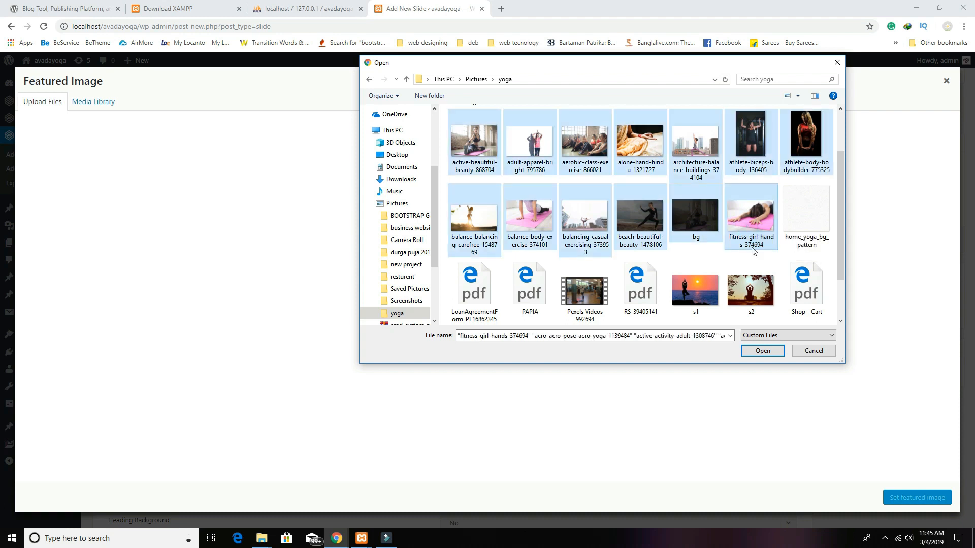
scroll(755, 252, "down", 1)
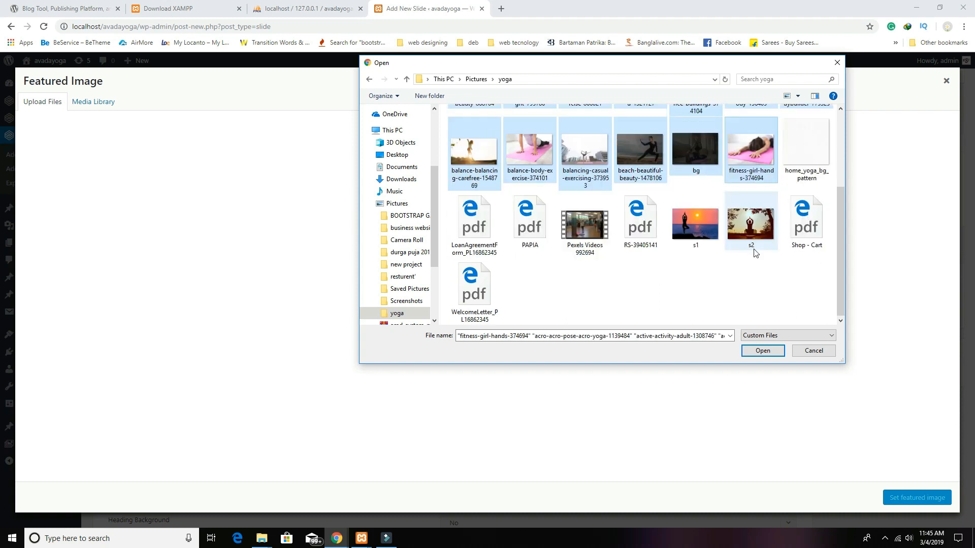
left_click(699, 240, "ctrl")
left_click(753, 241, "ctrl")
left_click(598, 243, "ctrl")
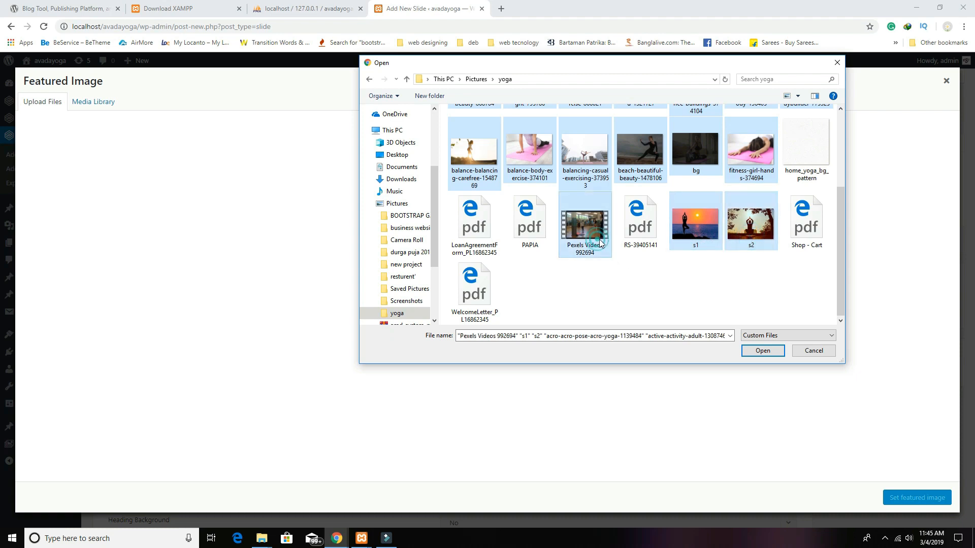
scroll(664, 278, "up", 3)
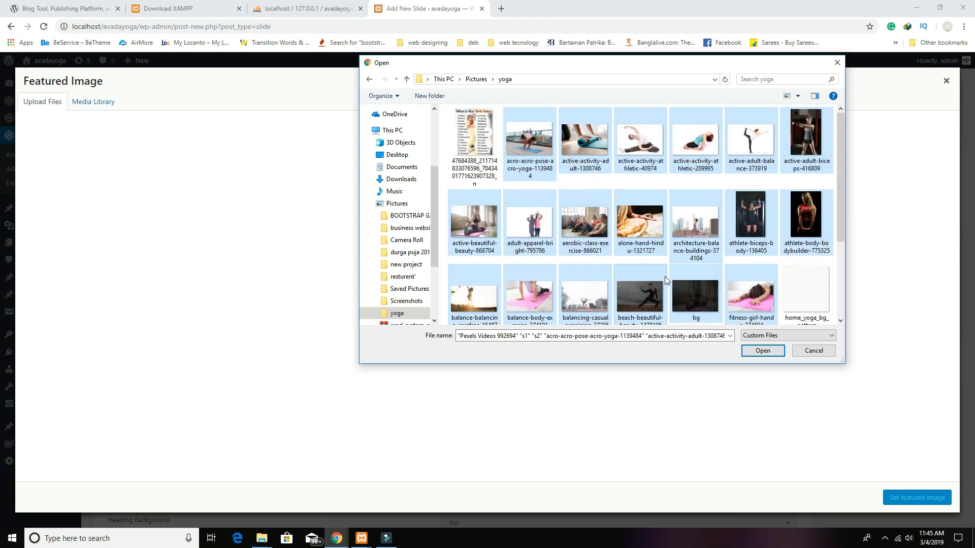
scroll(665, 276, "down", 3)
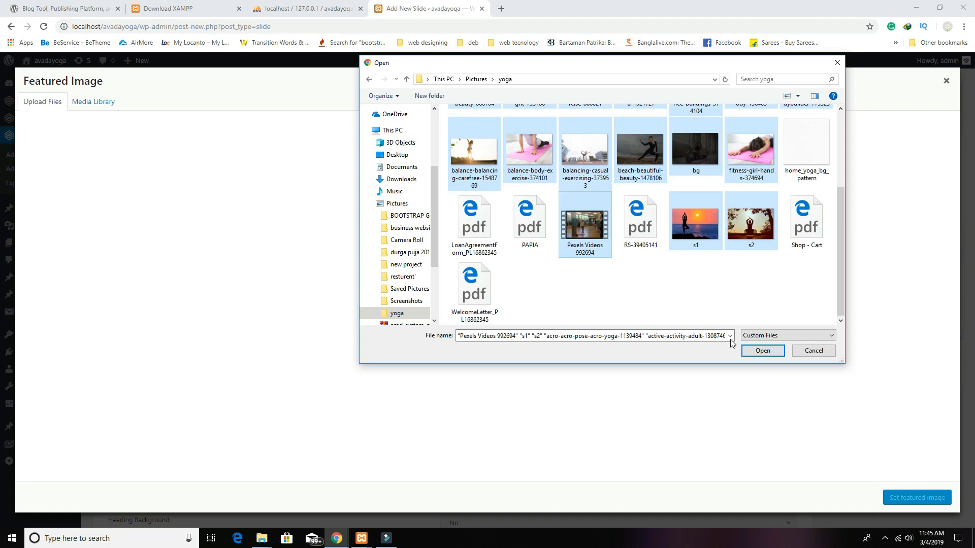
left_click(761, 351)
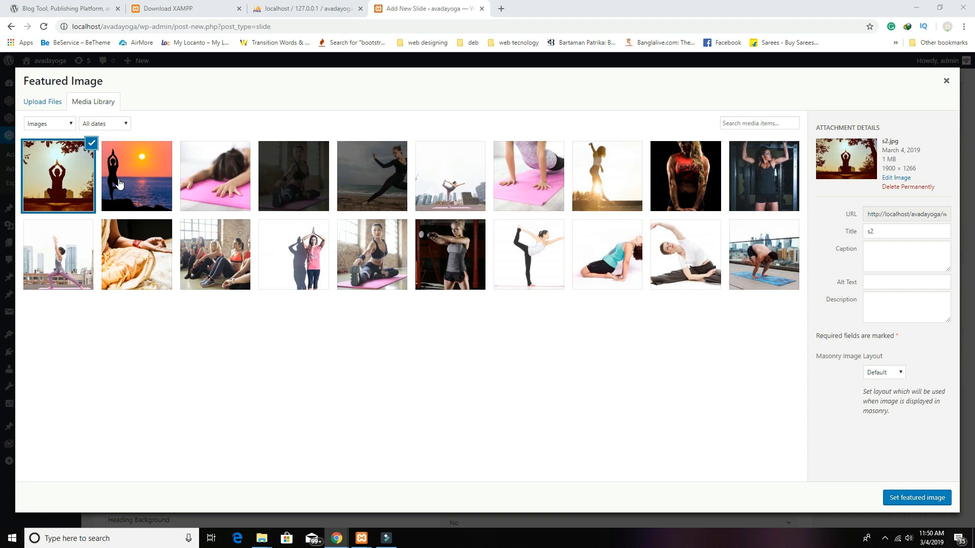
Step: Set the s1.jpg sunset photo as featured image and publish the slide
left_click(124, 182)
left_click(900, 498)
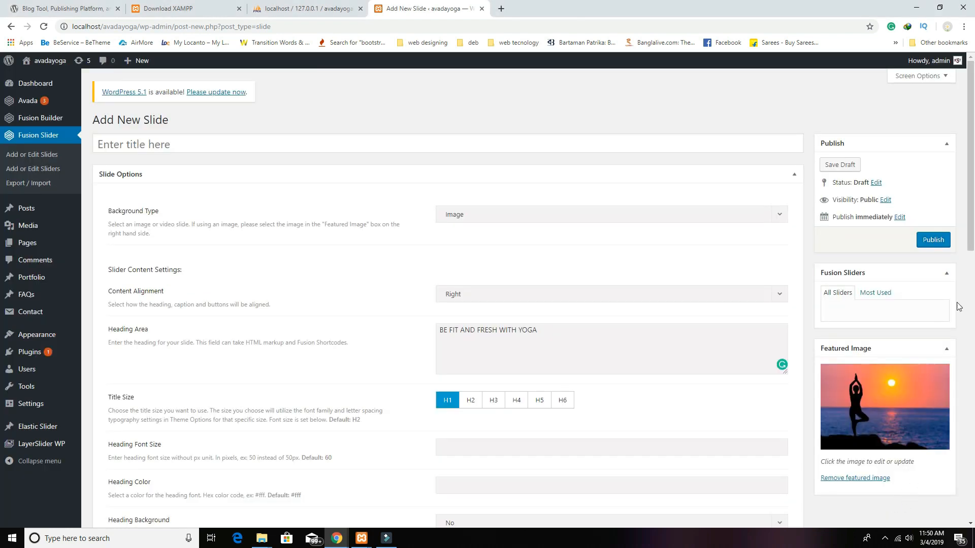
left_click(933, 241)
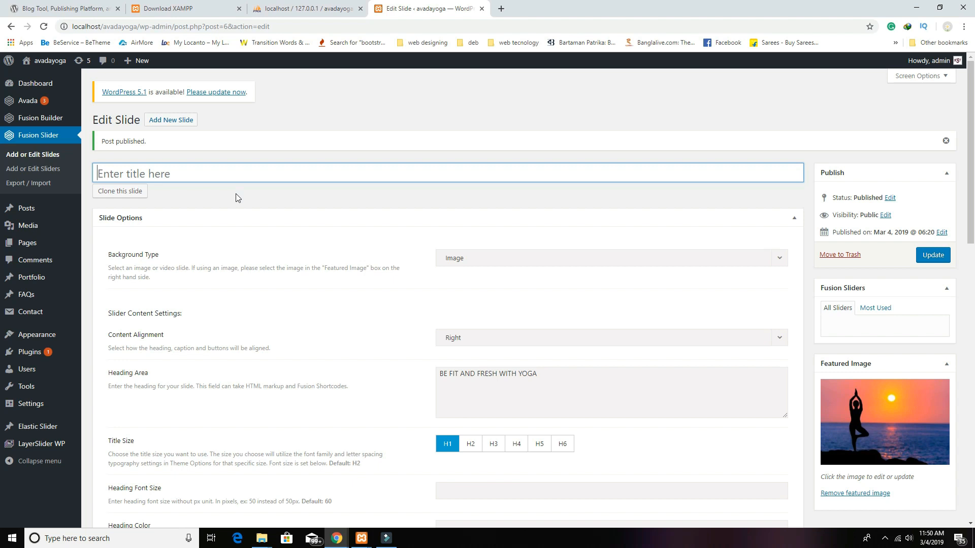
Step: Title the slide home1, update it, and begin a blank new slide
type("homw")
type("1")
key("BackSpace")
key("BackSpace")
type("e1")
left_click(929, 258)
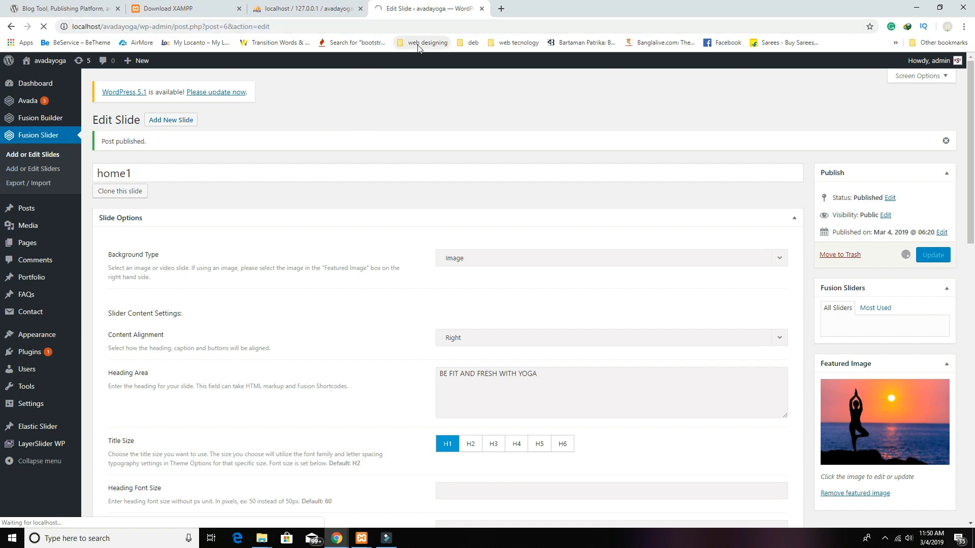
left_click(168, 124)
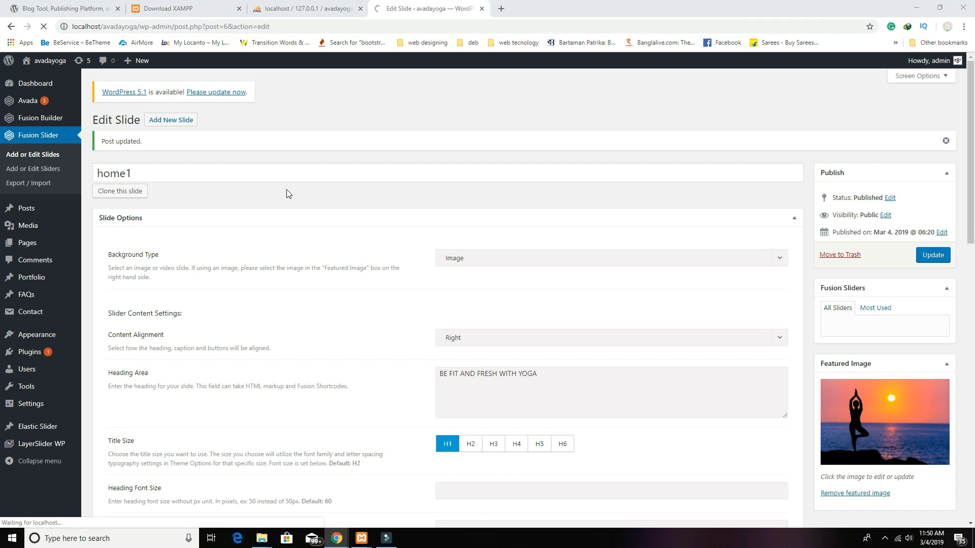
Step: Title the new slide home2 and set its content alignment to Center
left_click(180, 144)
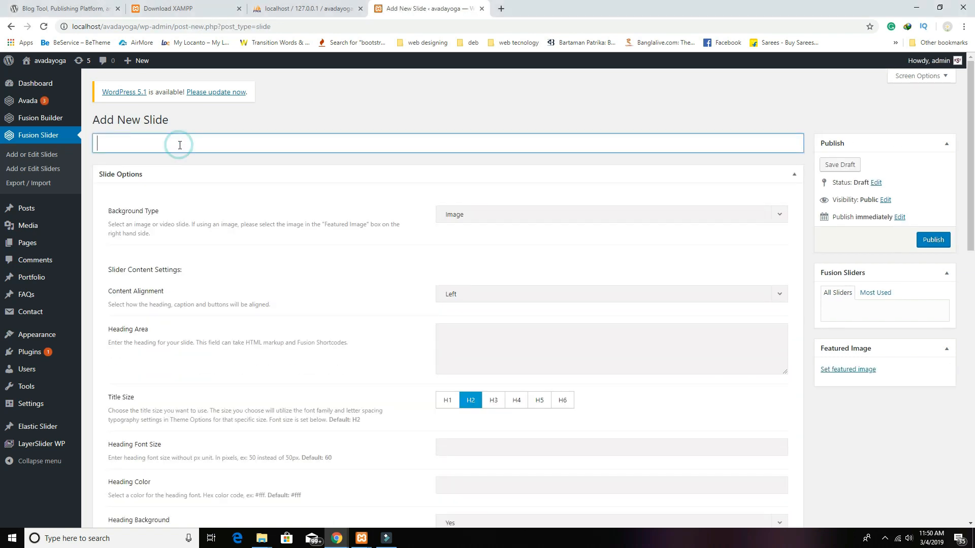
type("home2")
left_click(497, 293)
left_click(477, 327)
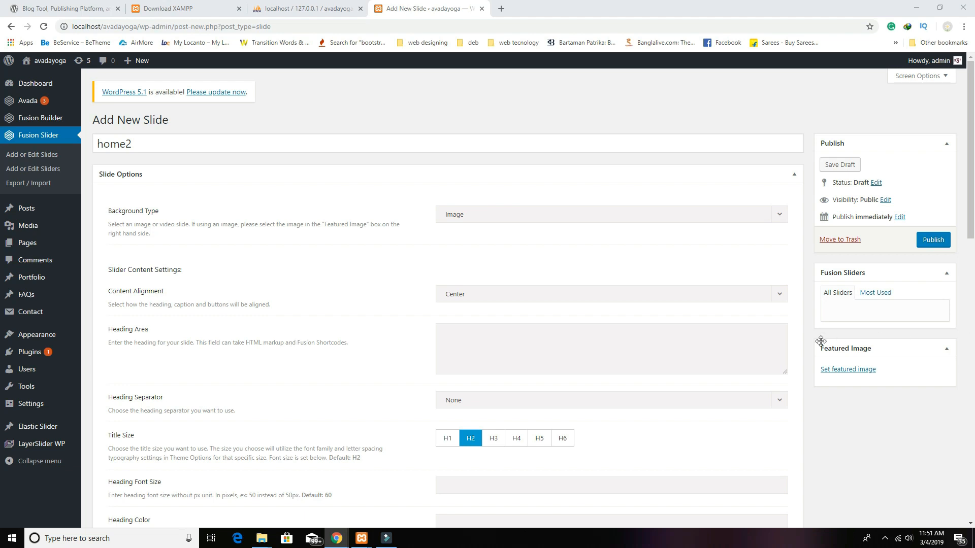
Step: Paste the heading YOGA CLASS START IN JUST $150/MONTH and a caption sentence
left_click(483, 373)
type("YOGA CLASS START IN JUST $150/MONTH")
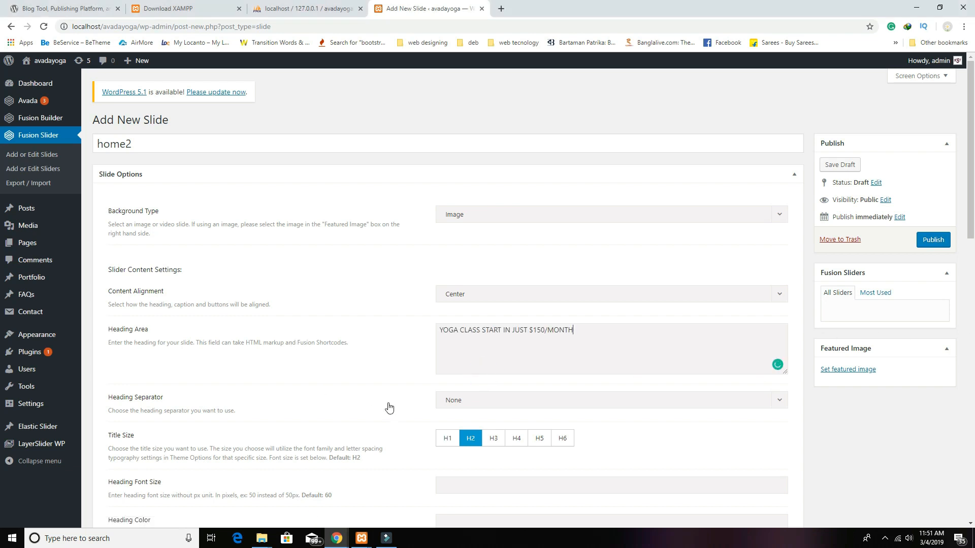
scroll(290, 320, "down", 4)
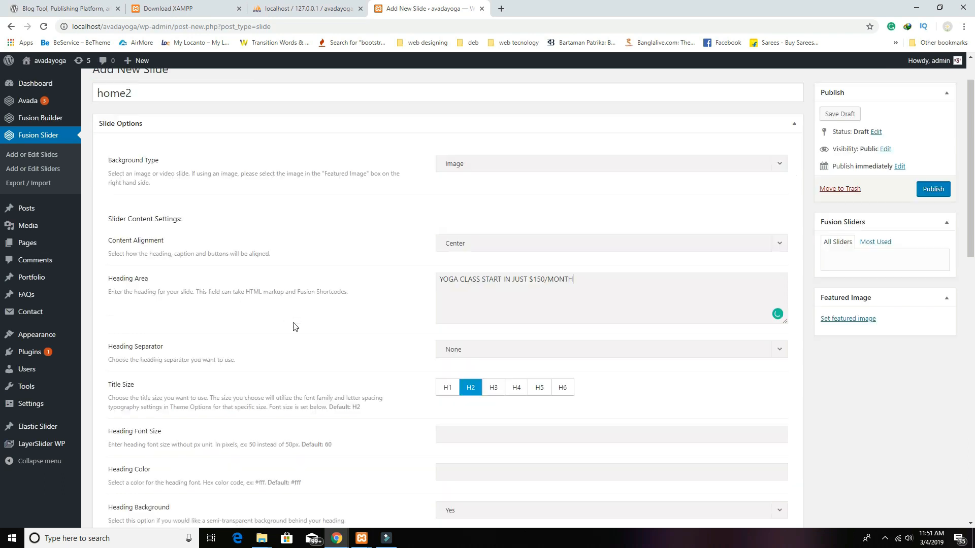
scroll(270, 387, "down", 1)
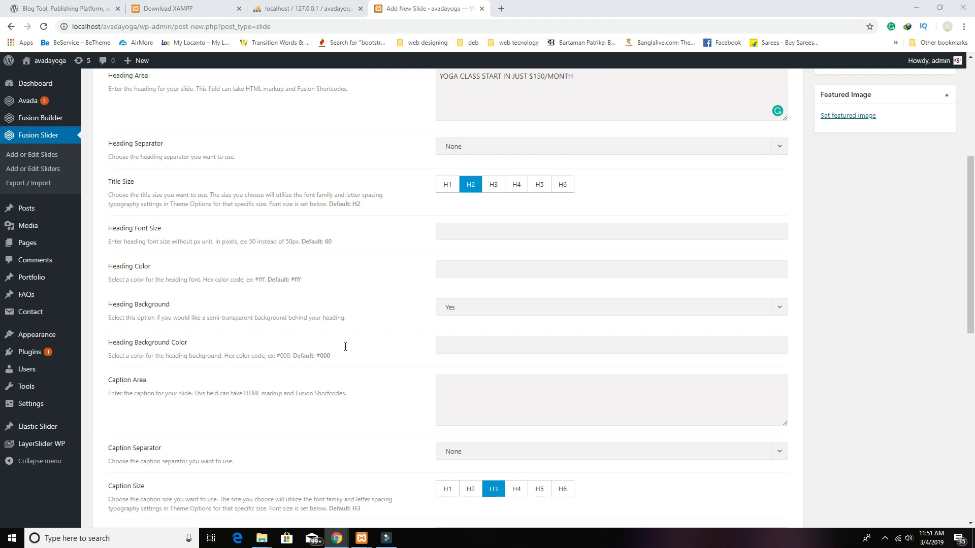
left_click(494, 393)
type("It is a long established fact that a reader will be distracted by the readable content of a page when looking at its layout.")
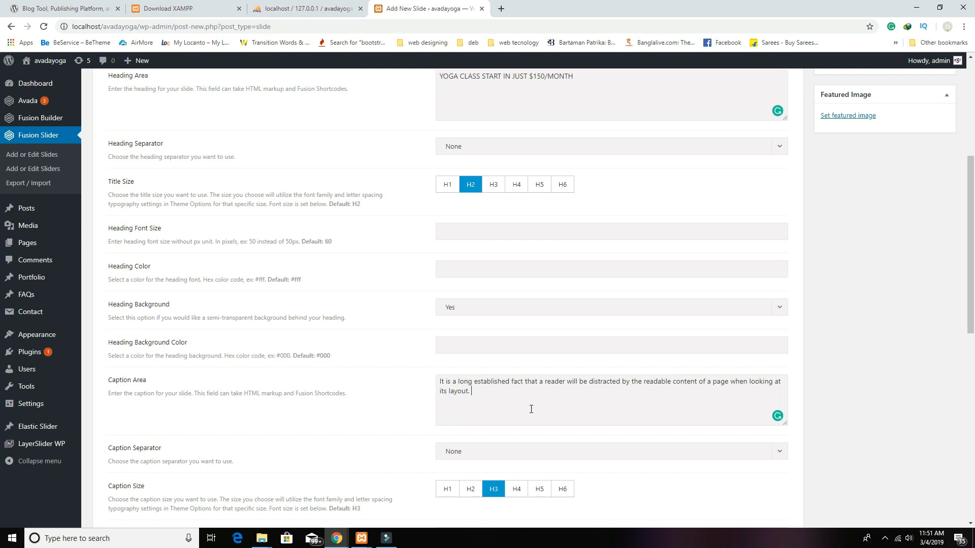
scroll(531, 409, "down", 2)
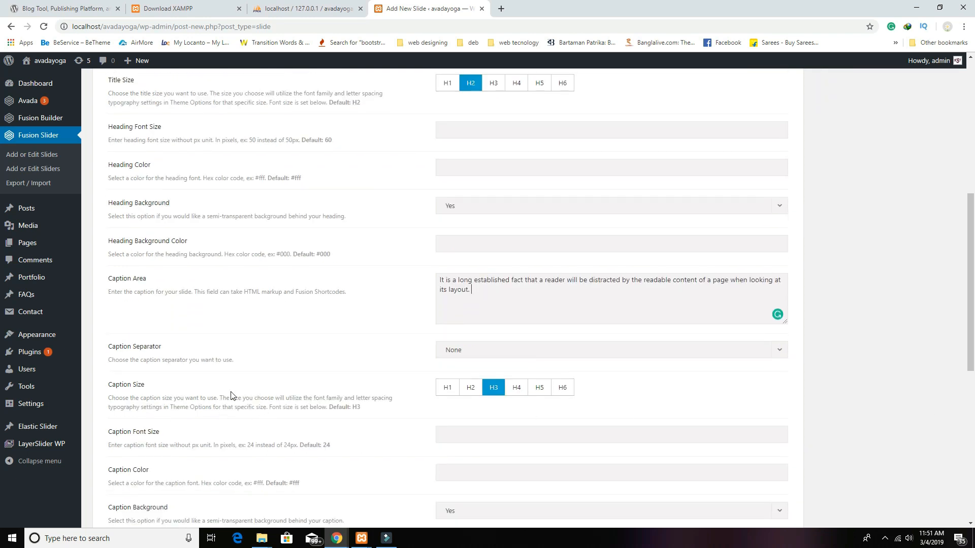
scroll(745, 299, "up", 7)
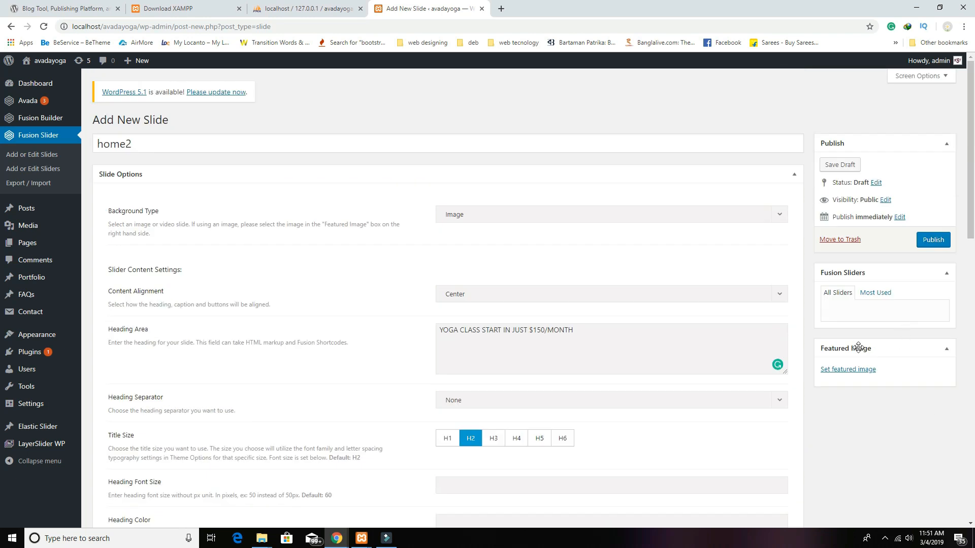
Step: Make s2.jpg, the sunset meditation photo, home2's featured image and publish the slide
left_click(846, 370)
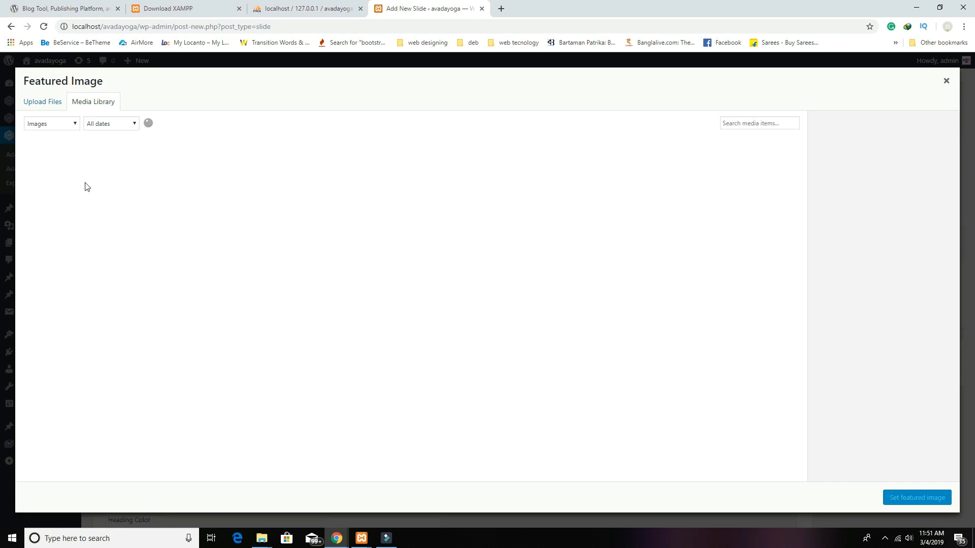
left_click(81, 186)
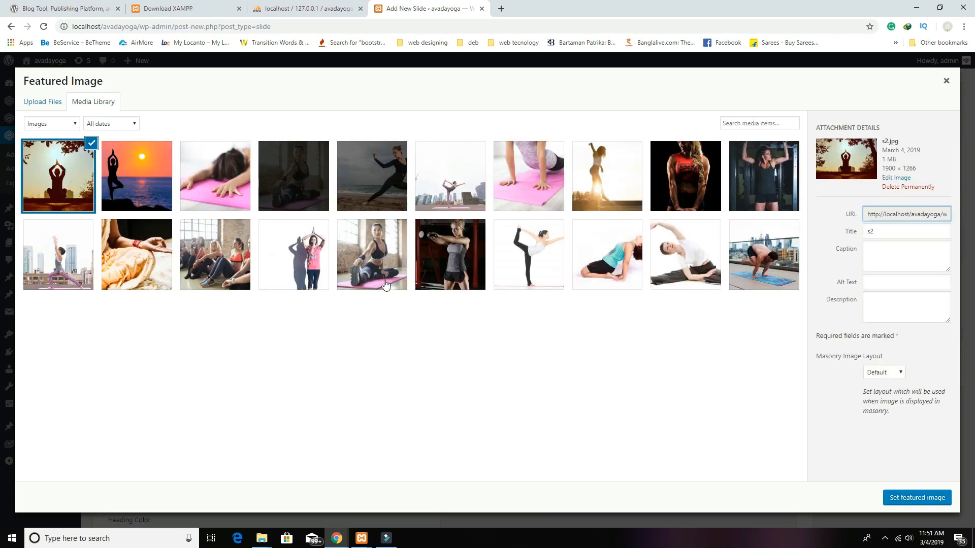
left_click(916, 498)
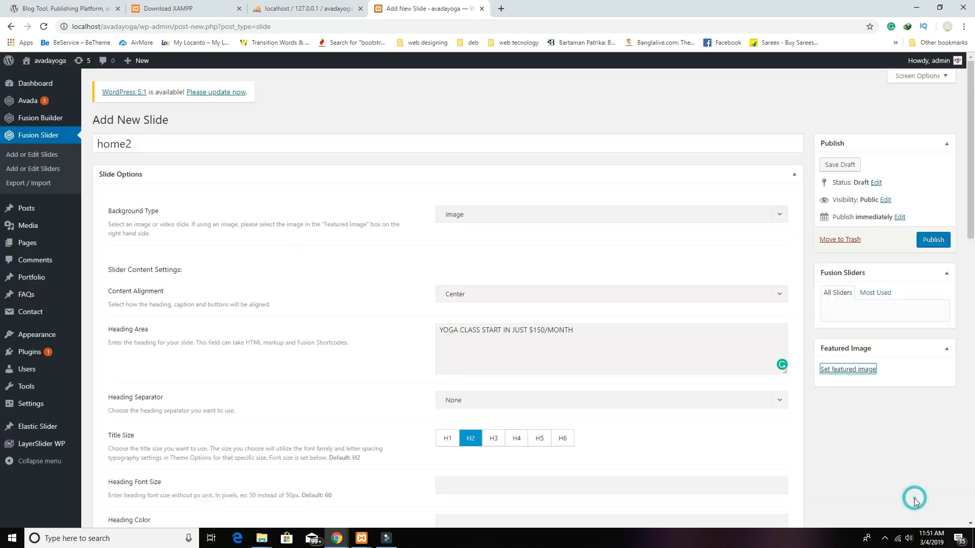
left_click(935, 245)
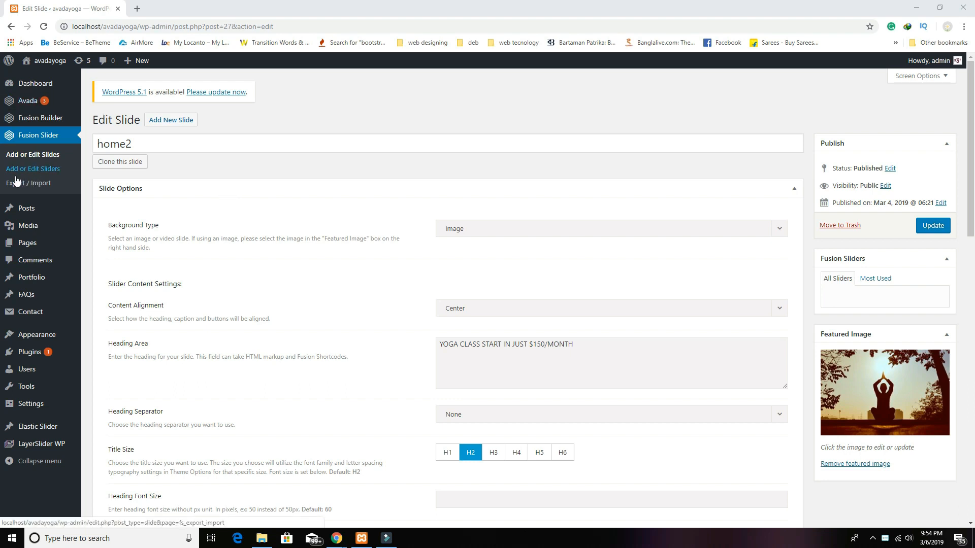
Step: Start a new slider named home with shortcode home and Full Screen Slider enabled
left_click(49, 171)
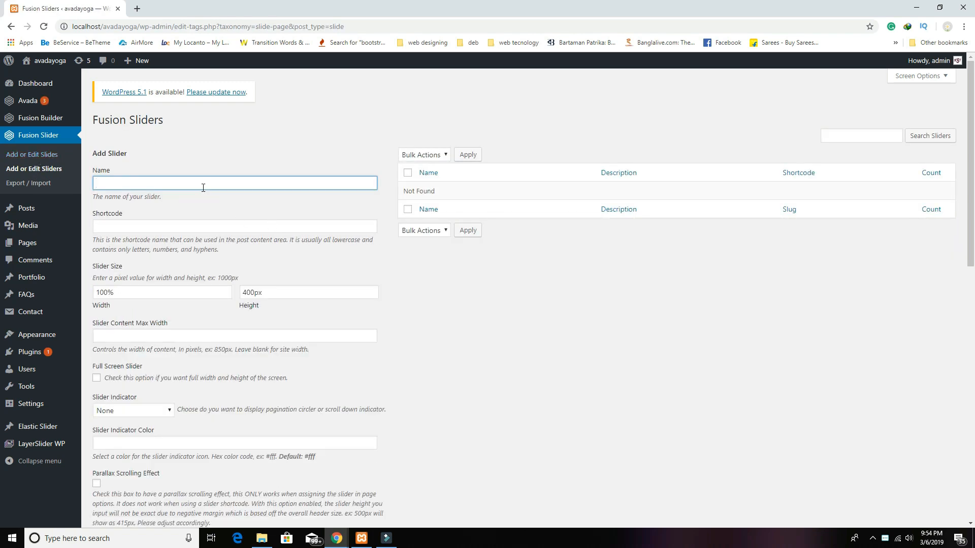
type("homm")
left_click(163, 225)
type("home")
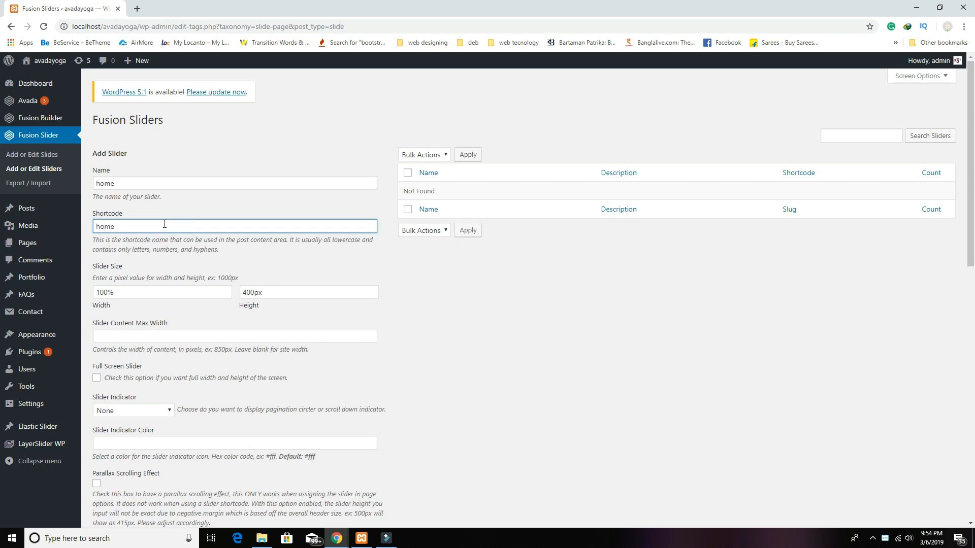
scroll(270, 256, "down", 3)
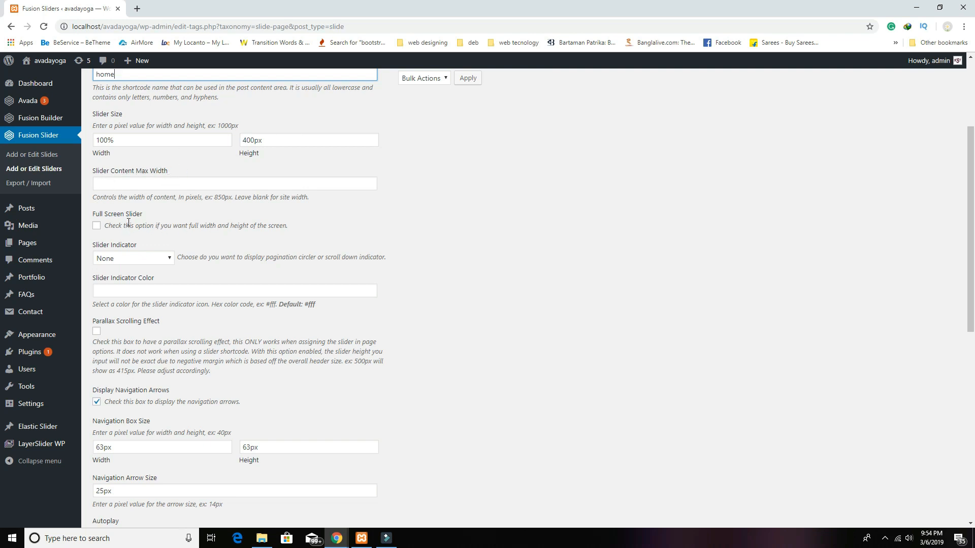
left_click(96, 225)
left_click(97, 226)
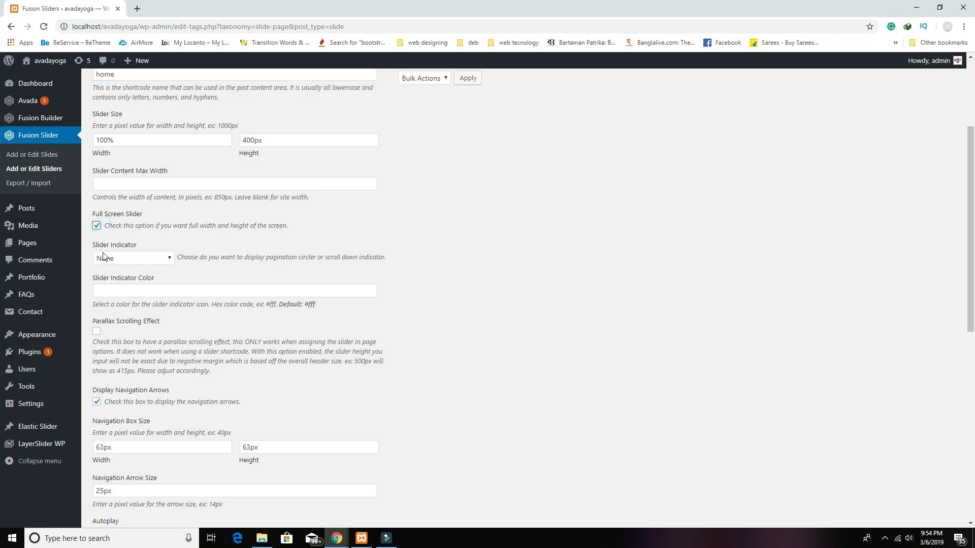
Step: Keep the slider indicator at None and add the home slider
left_click(164, 259)
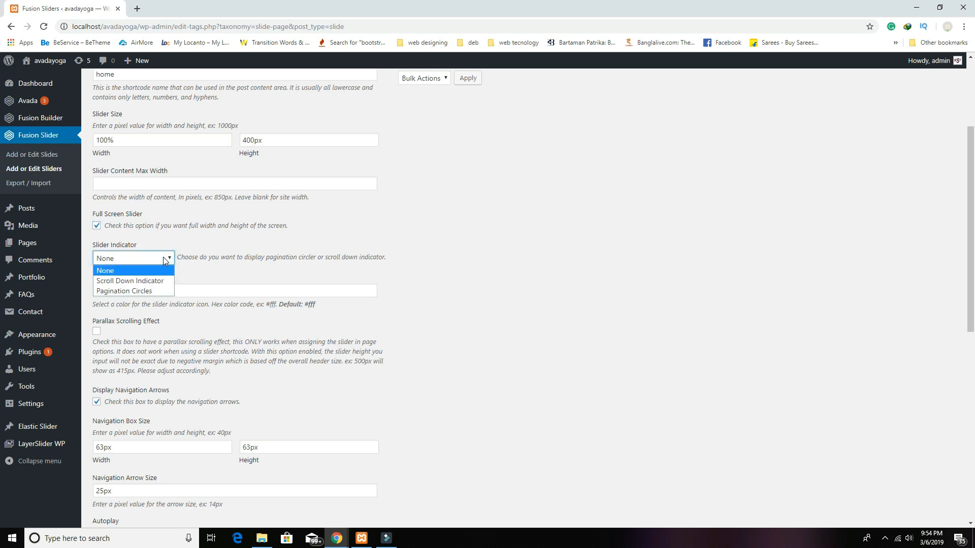
left_click(154, 291)
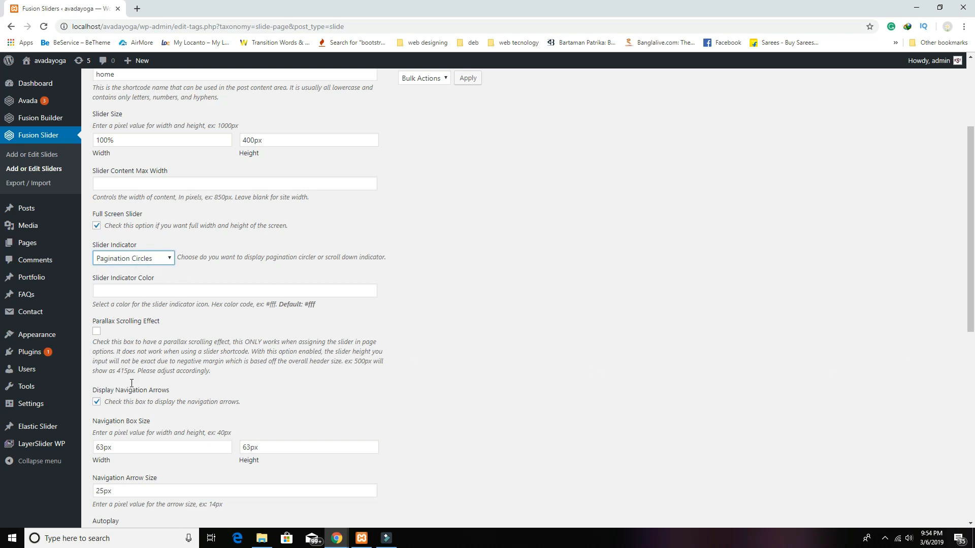
left_click(157, 257)
left_click(152, 269)
scroll(206, 304, "down", 1)
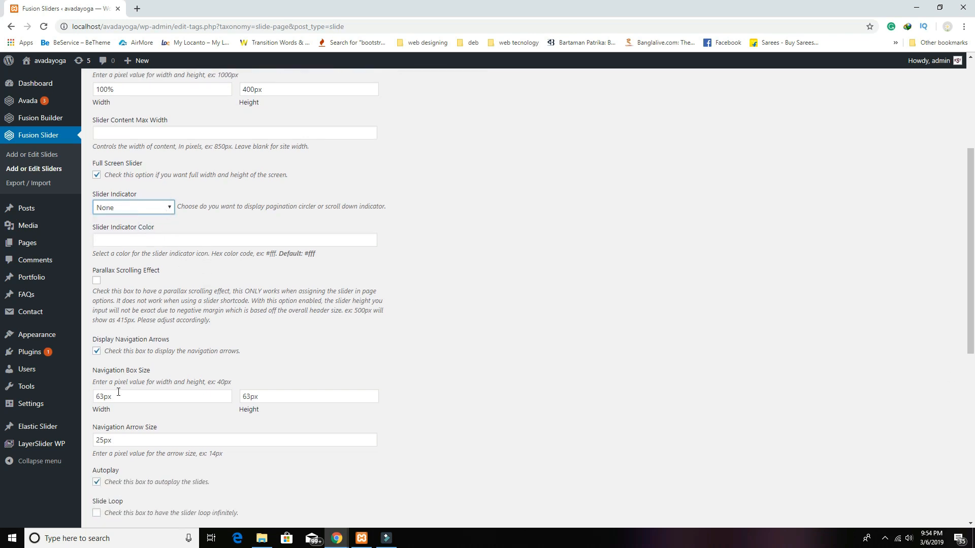
scroll(393, 294, "down", 3)
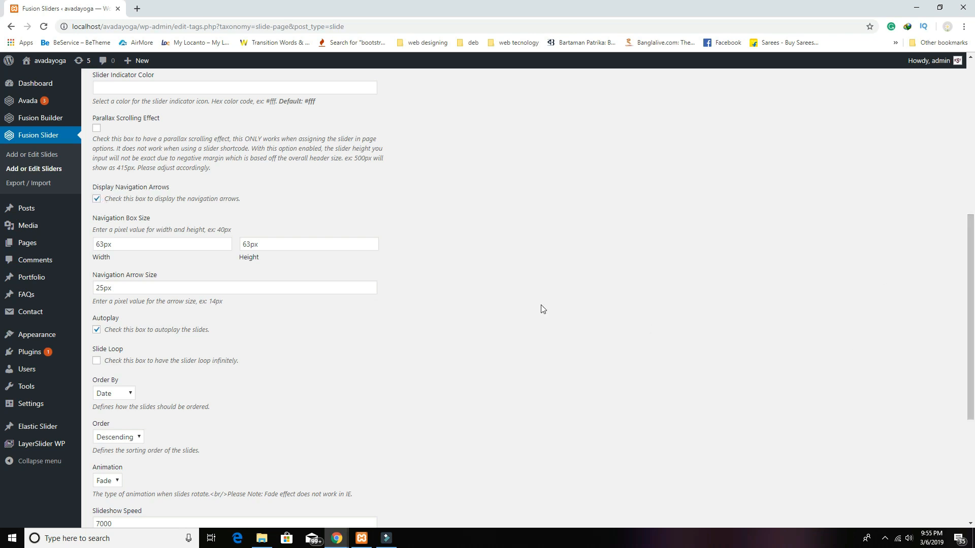
scroll(390, 293, "down", 2)
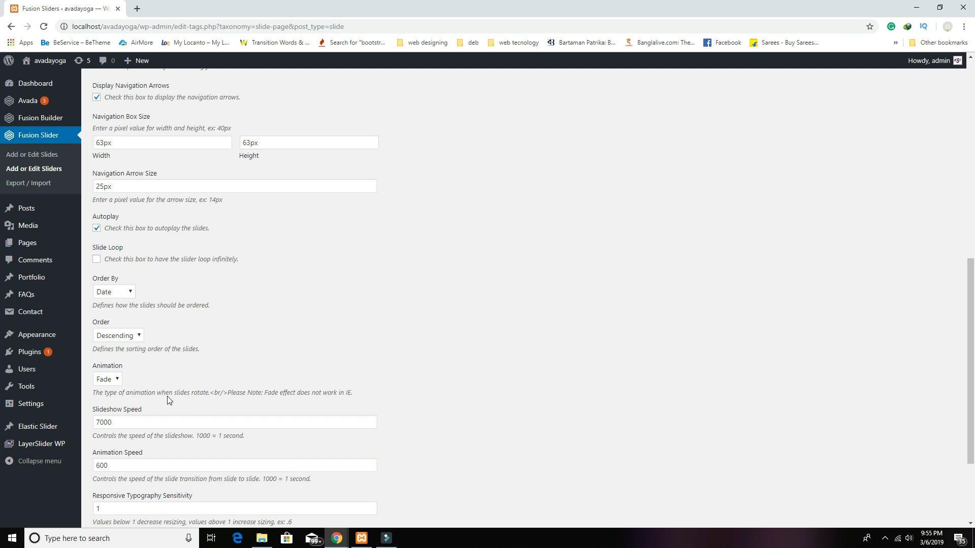
scroll(608, 322, "down", 3)
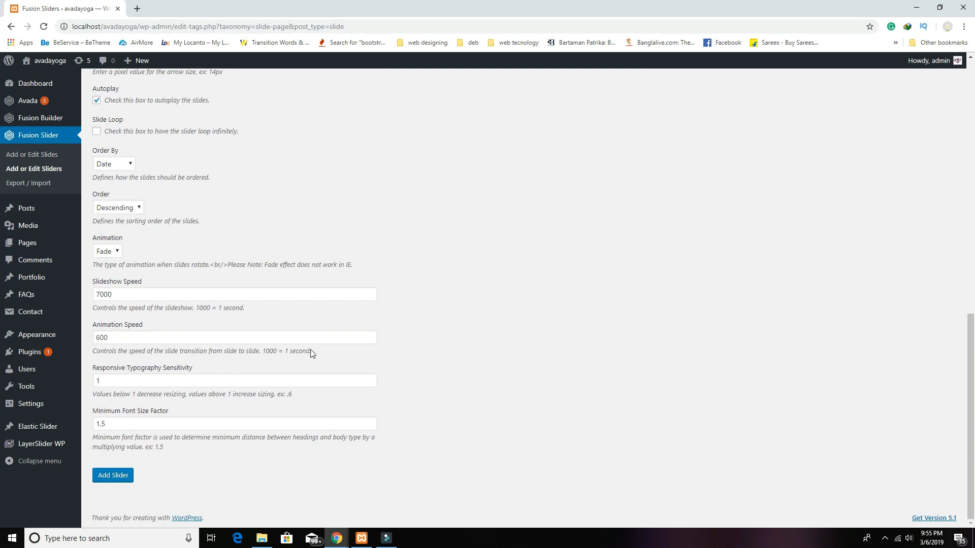
left_click(112, 481)
left_click(112, 480)
scroll(335, 442, "up", 12)
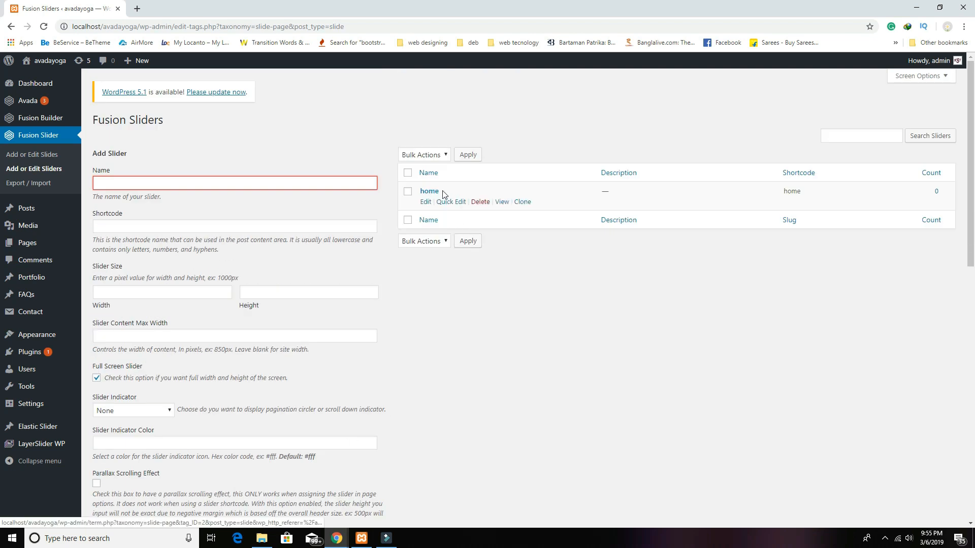
Step: Assign slide home2 to the home slider through Quick Edit and update it
left_click(37, 159)
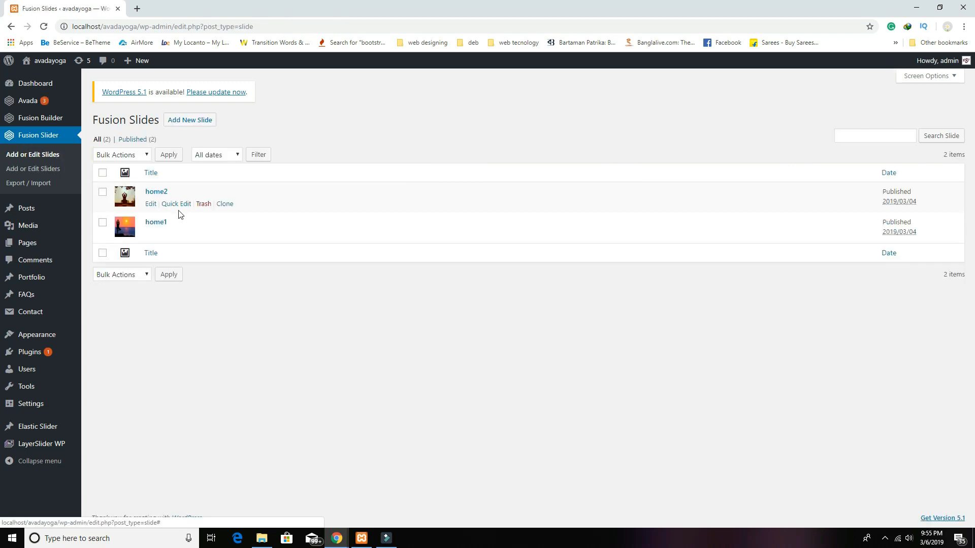
left_click(176, 203)
left_click(453, 209)
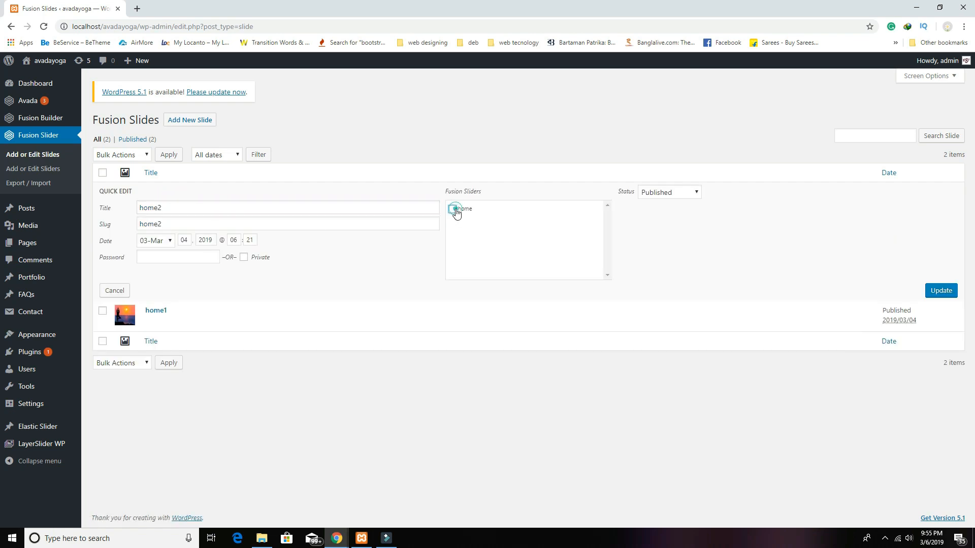
left_click(955, 296)
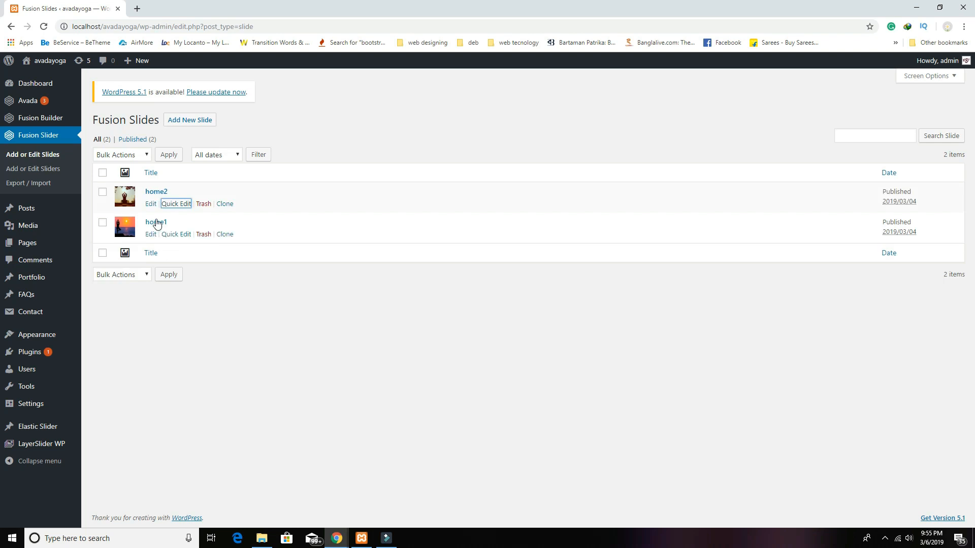
Step: Assign slide home1 to the home slider and update it
left_click(156, 223)
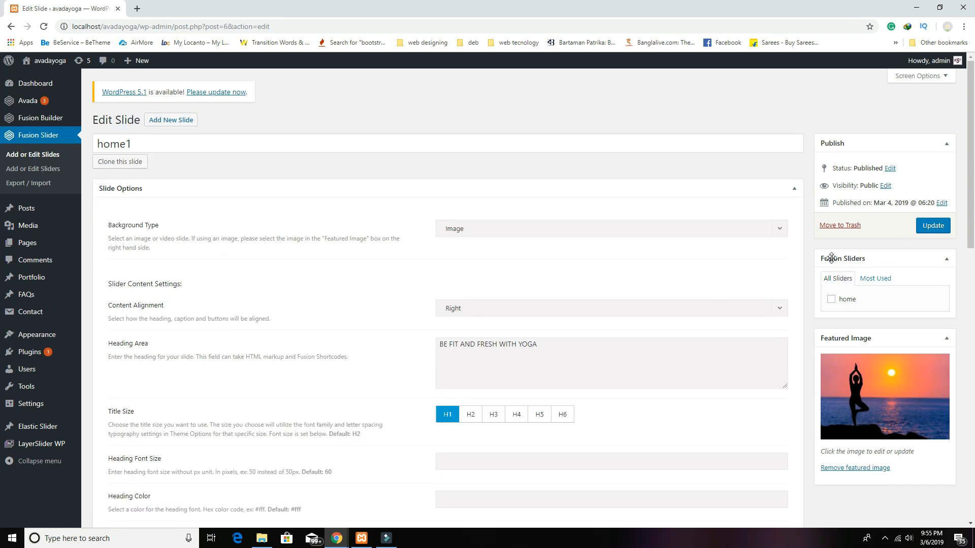
left_click(830, 300)
left_click(932, 227)
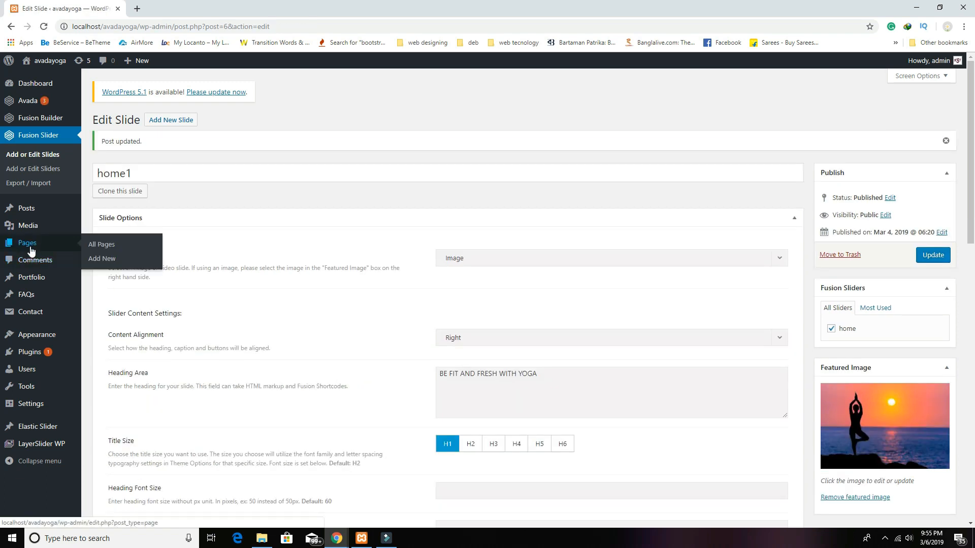
Step: Bulk-move Sample Page and Privacy Policy to the Trash
left_click(30, 249)
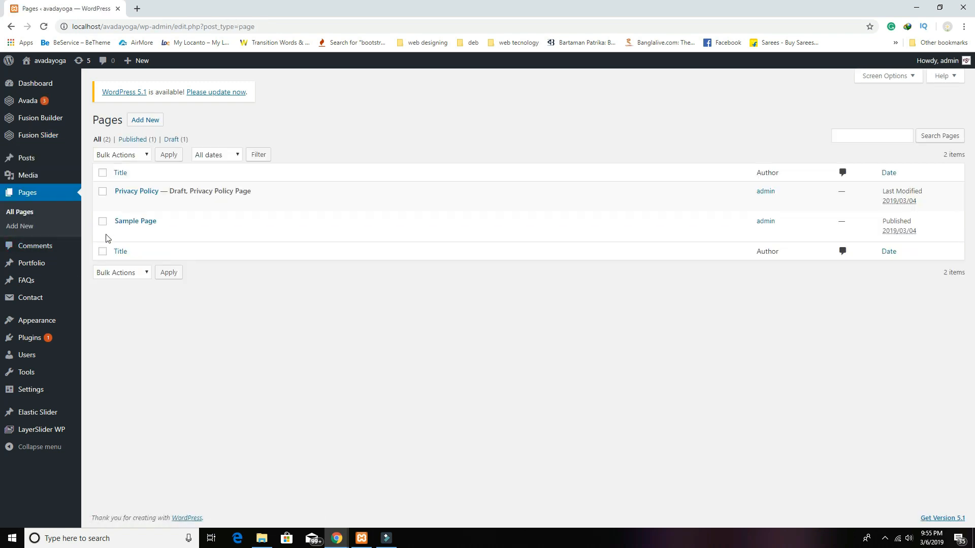
left_click(102, 221)
left_click(103, 192)
left_click(144, 154)
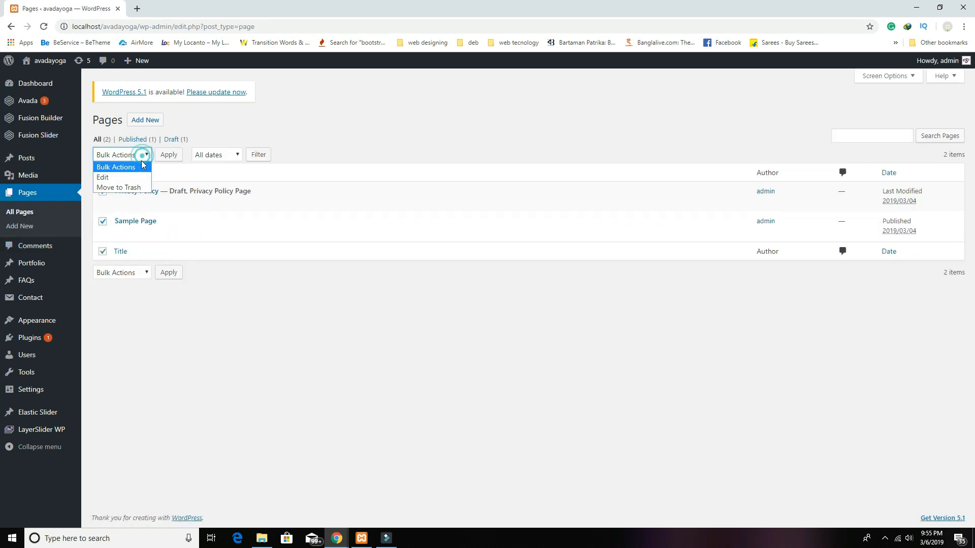
left_click(129, 185)
left_click(168, 154)
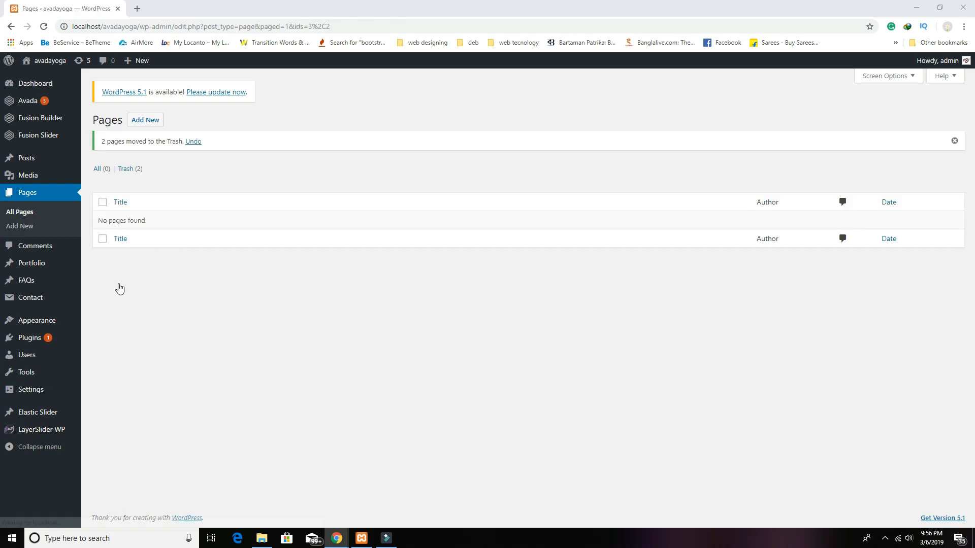
left_click(148, 123)
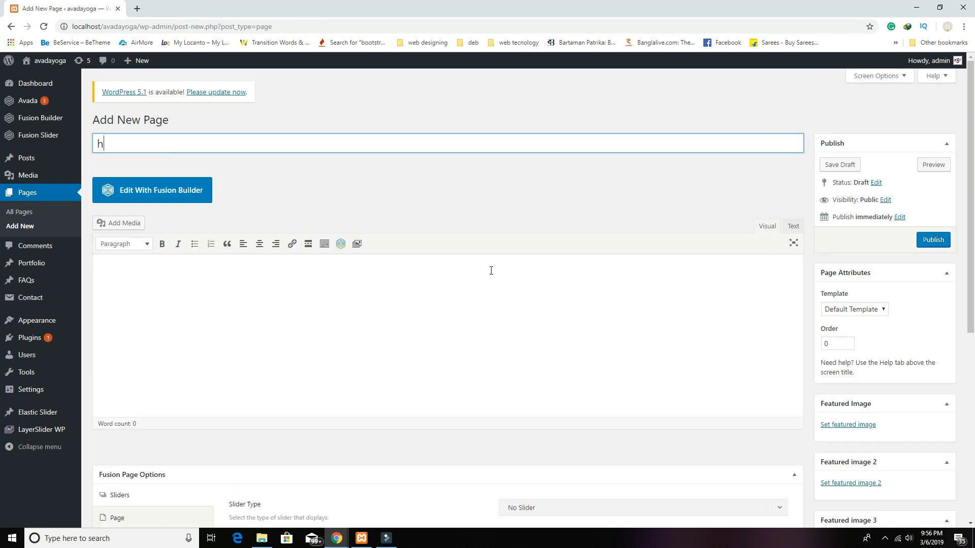
Step: Publish a page titled Home that uses the 100% Width template
key("BackSpace")
key("BackSpace")
key("BackSpace")
left_click(867, 310)
left_click(871, 335)
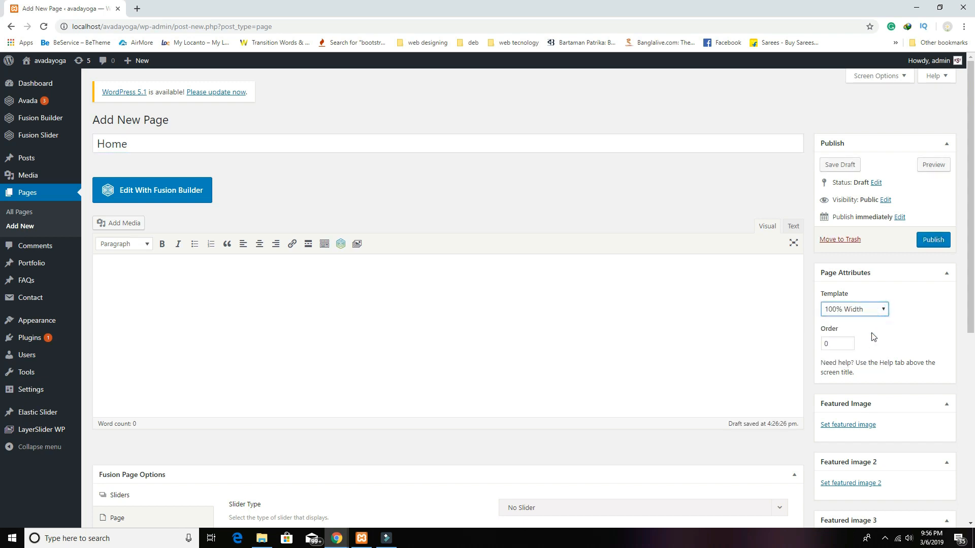
left_click(932, 248)
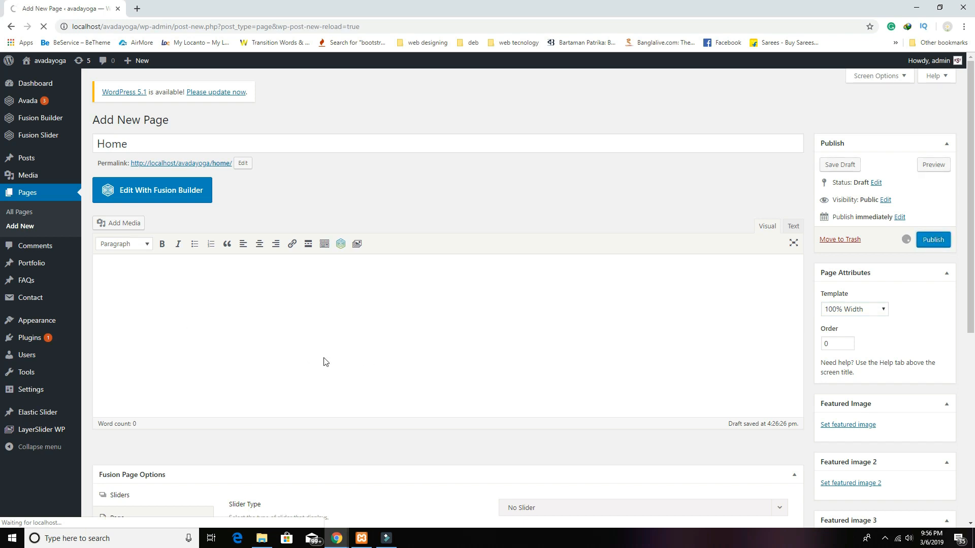
scroll(480, 291, "down", 2)
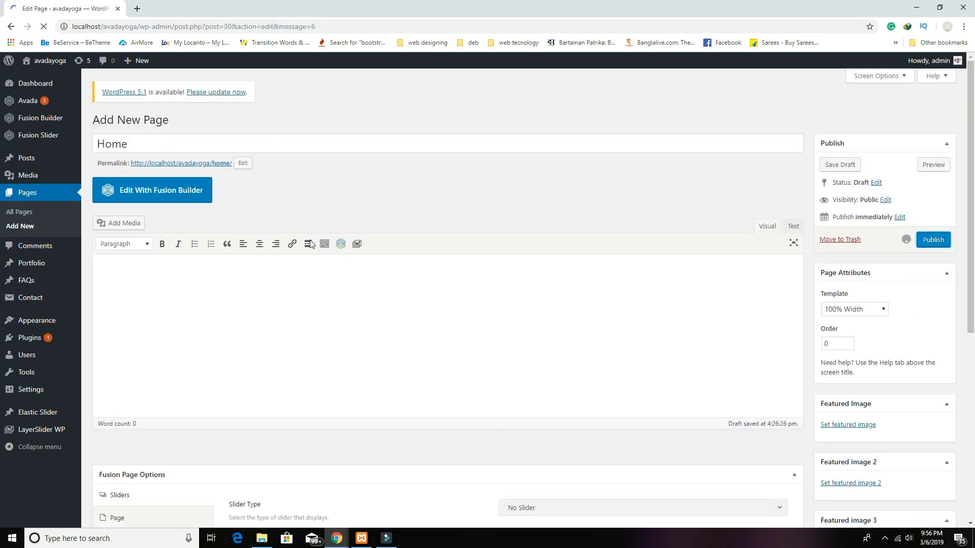
scroll(387, 322, "down", 3)
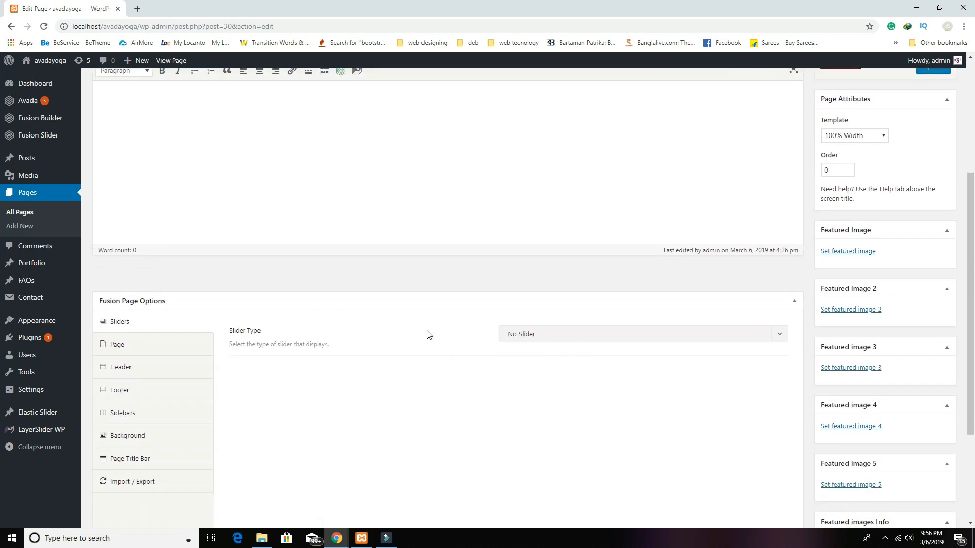
Step: Set the Home page's slider type to Fusion Slider 'home' and update the page
left_click(542, 339)
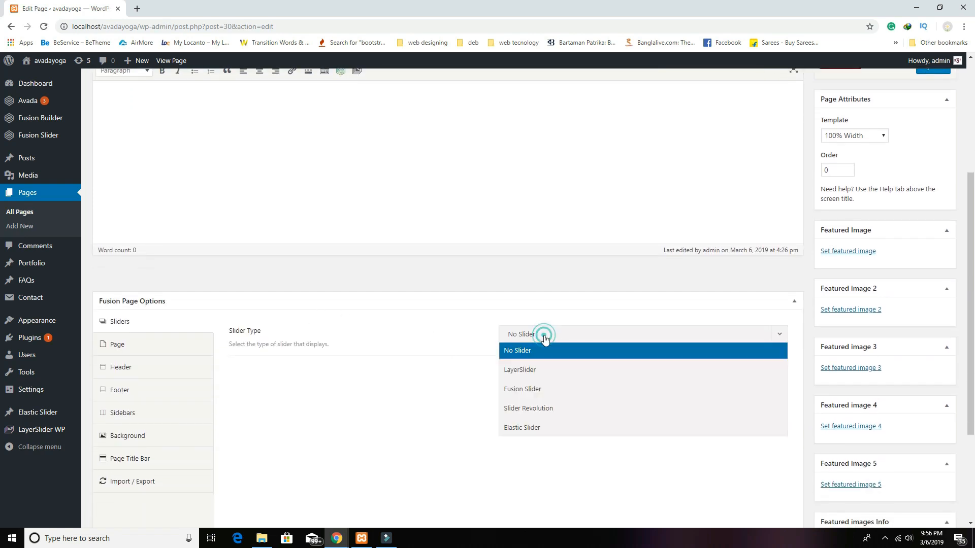
left_click(541, 394)
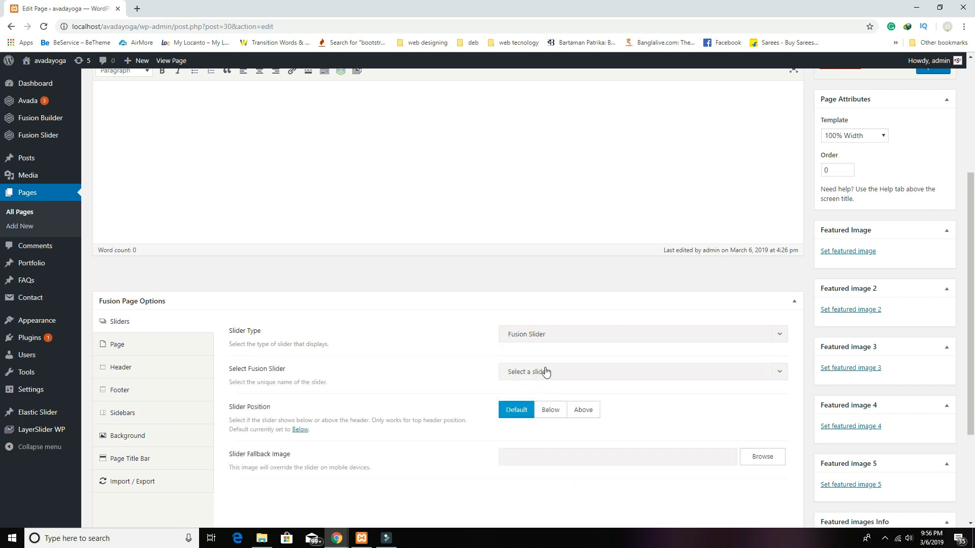
left_click(543, 371)
left_click(545, 408)
scroll(665, 417, "down", 2)
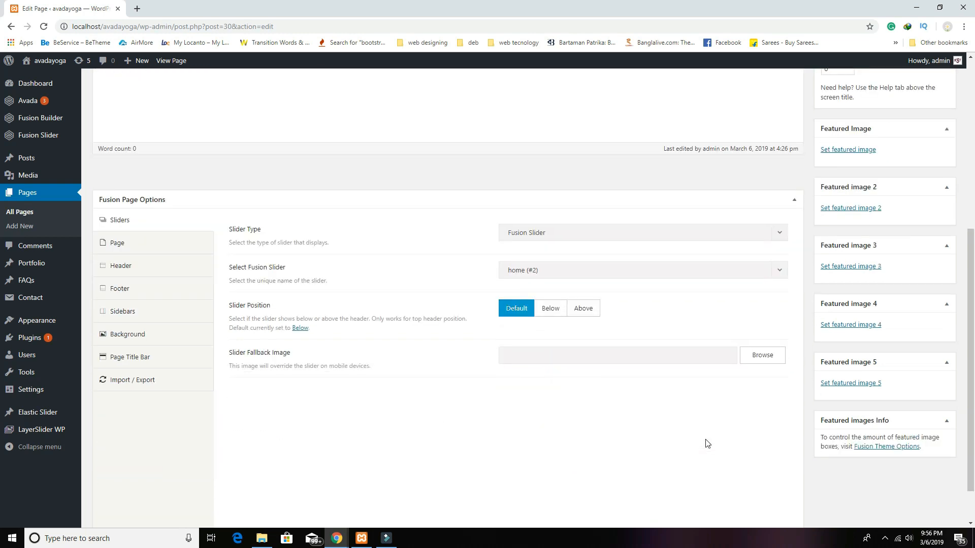
scroll(748, 433, "up", 6)
left_click(933, 269)
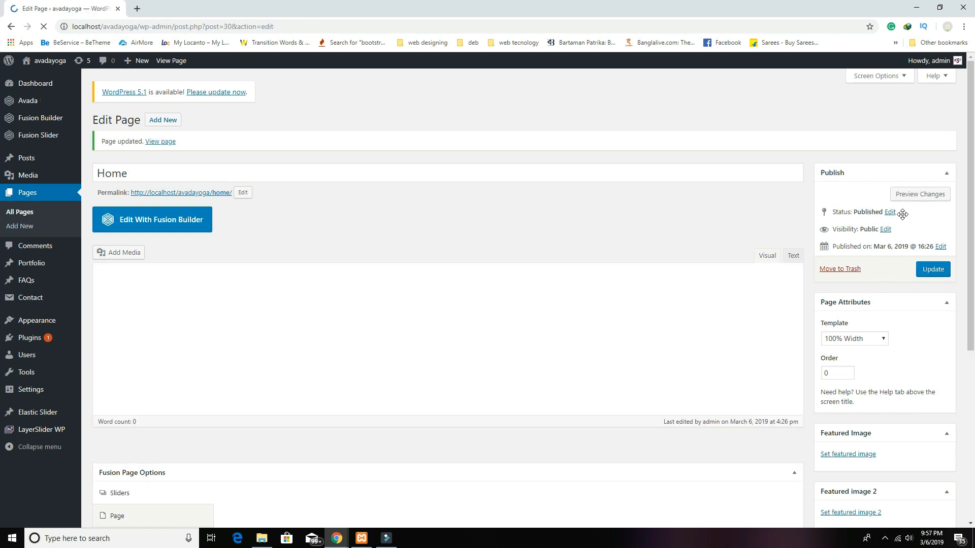
Step: Preview the Home page and step through the YOGA CLASS and sunset yoga slides
left_click(909, 197)
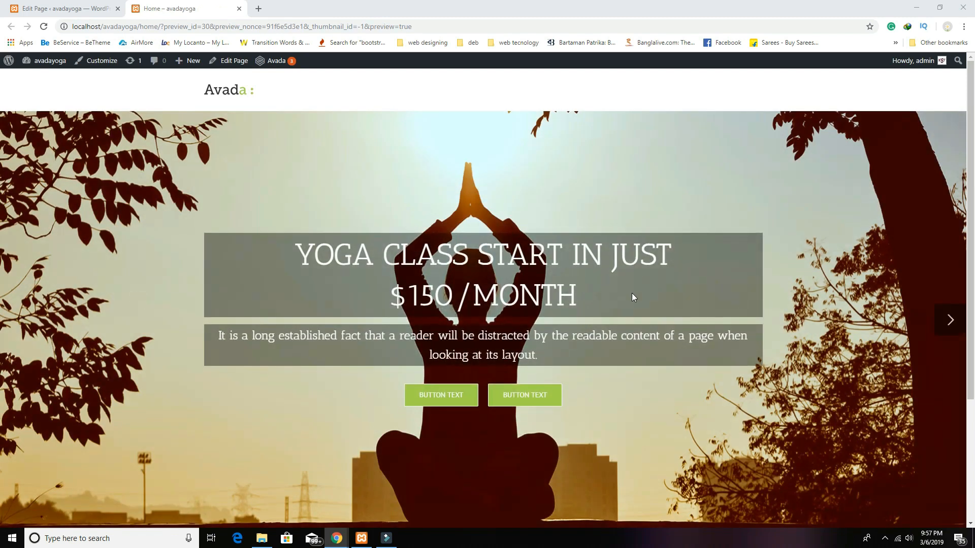
scroll(631, 298, "down", 3)
scroll(632, 299, "up", 3)
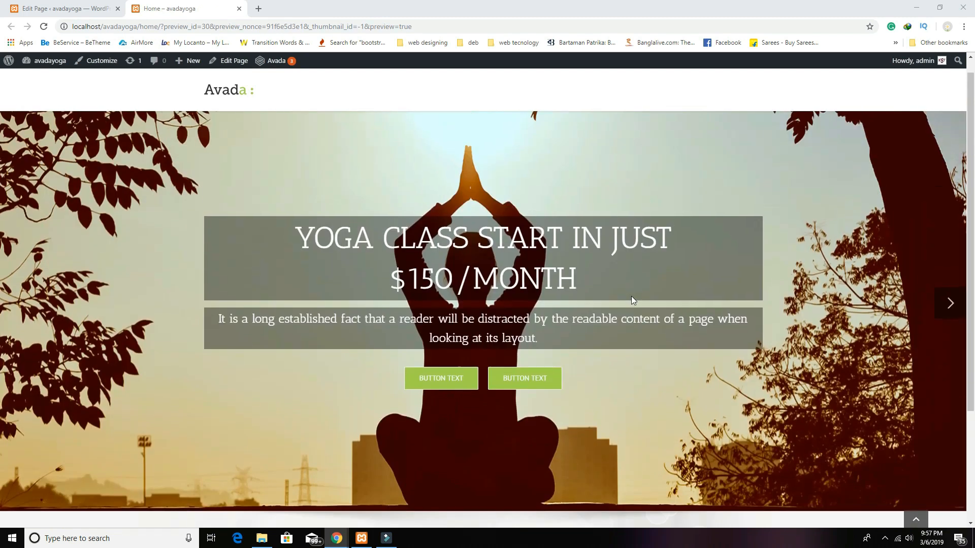
left_click(951, 321)
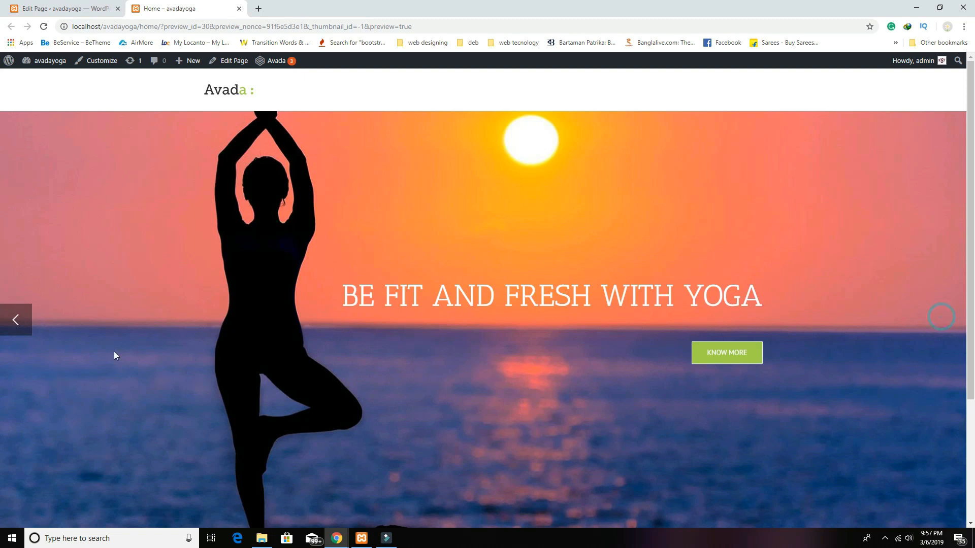
left_click(17, 320)
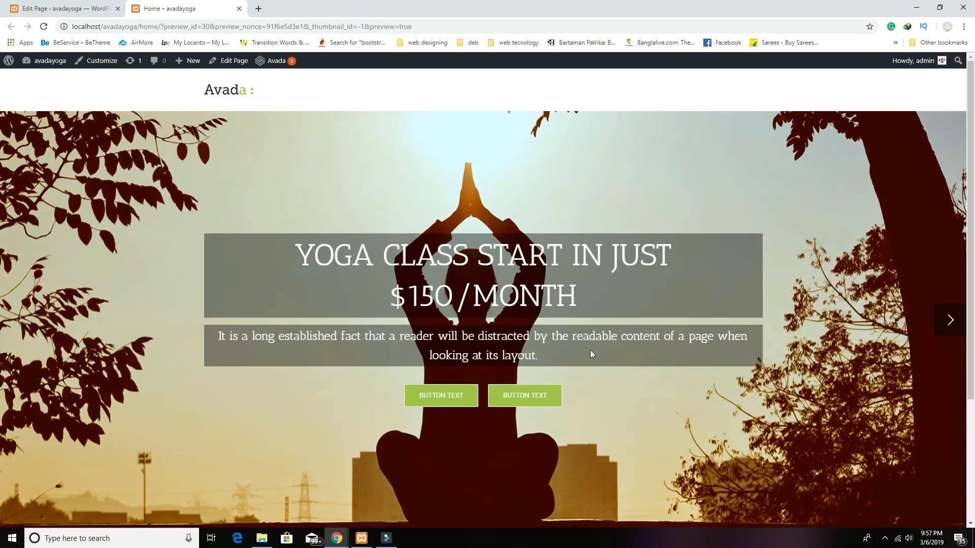
left_click(949, 320)
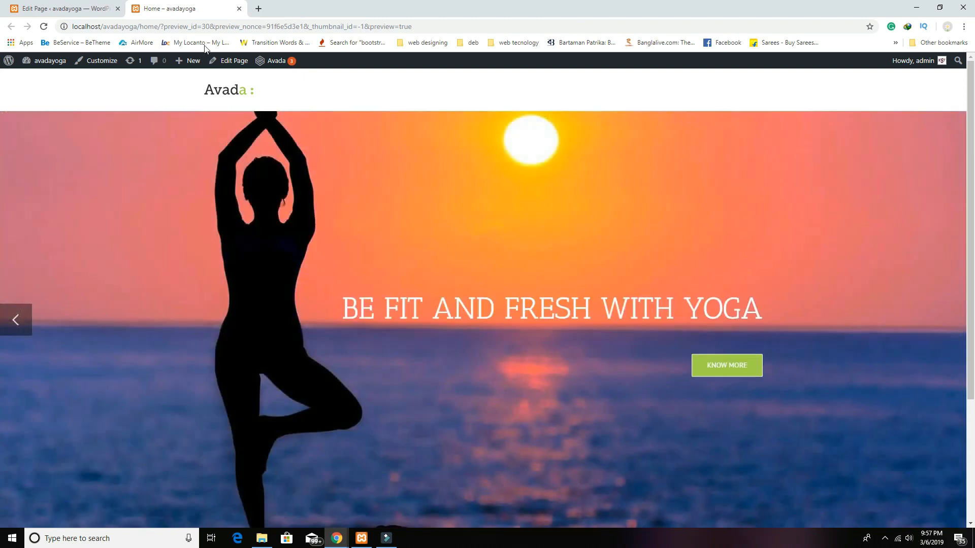
Step: Recheck both slides in the preview, then go back to the Edit Page tab
left_click(56, 9)
mouse_move(97, 141)
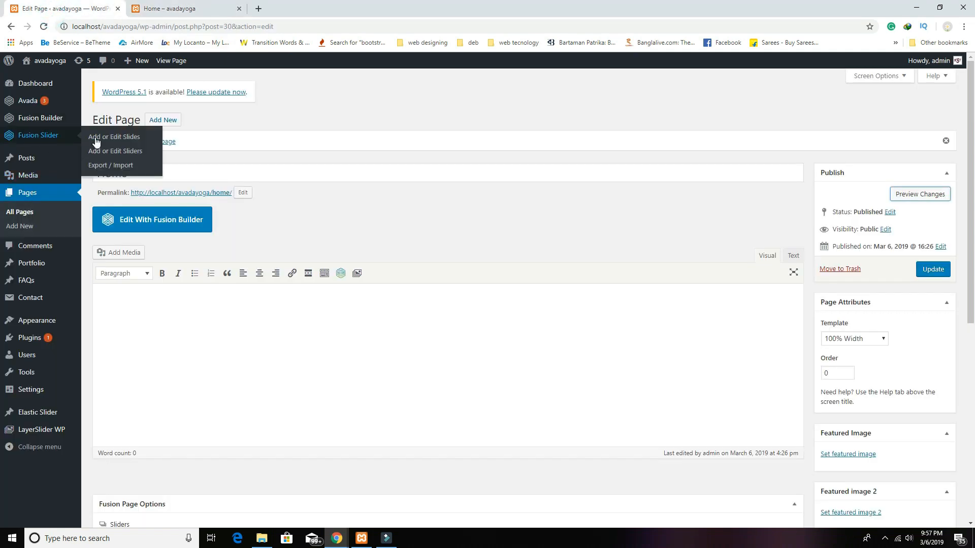
left_click(196, 8)
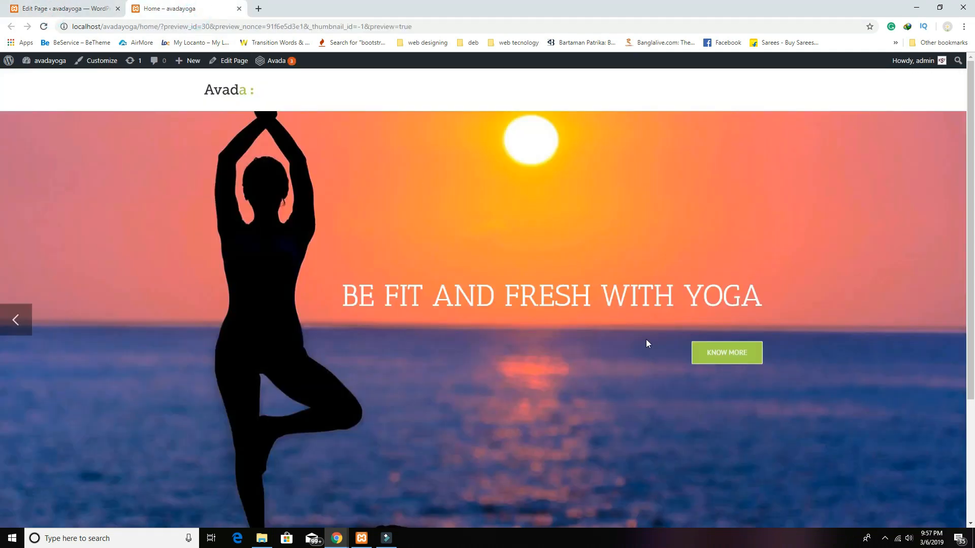
left_click(21, 327)
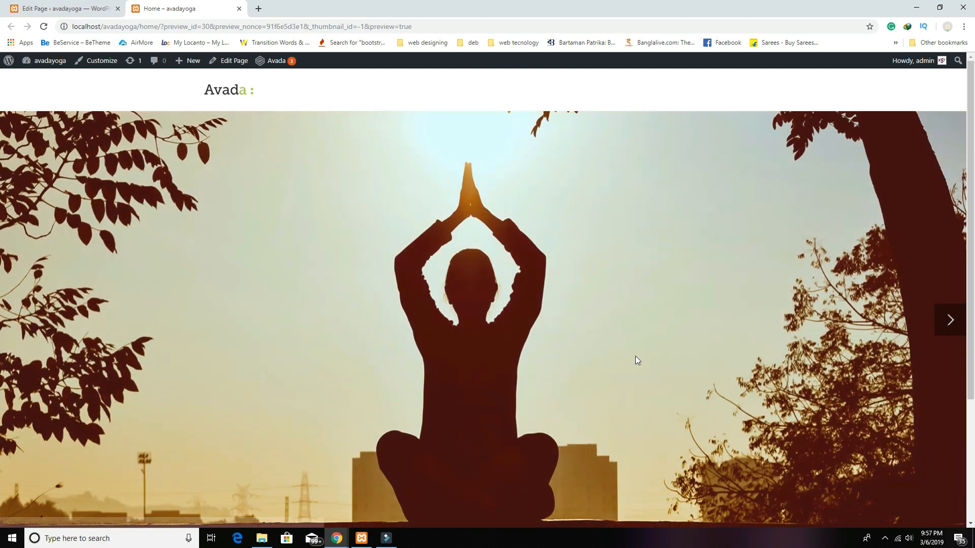
left_click(939, 319)
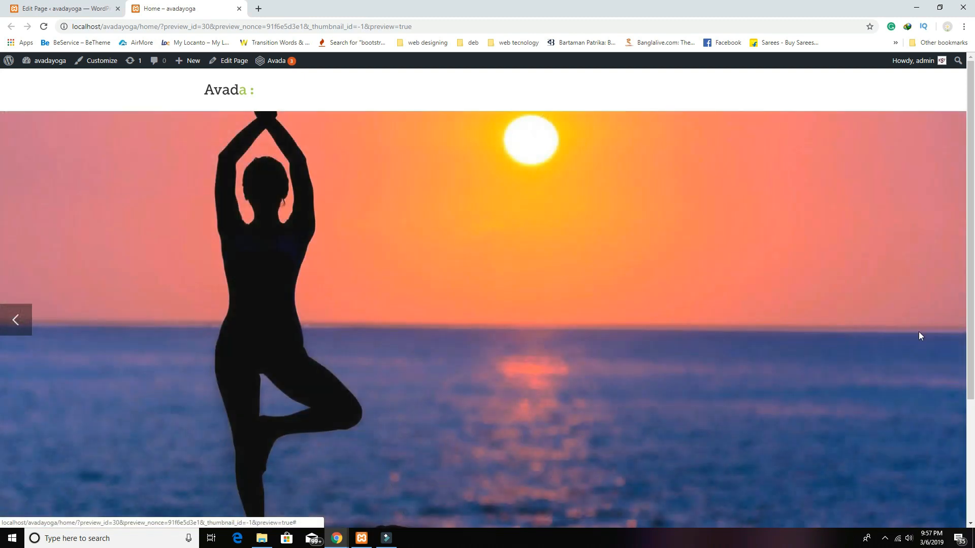
left_click(38, 8)
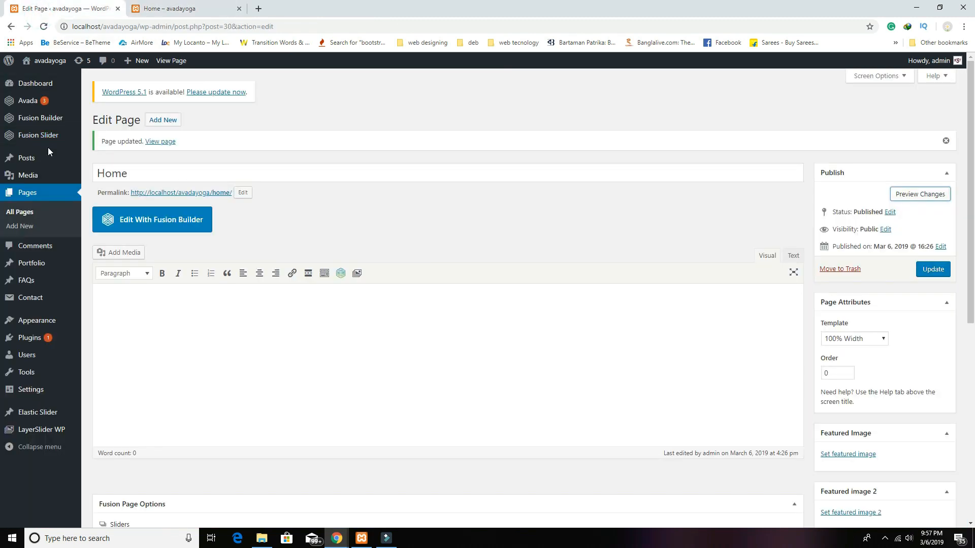
mouse_move(44, 143)
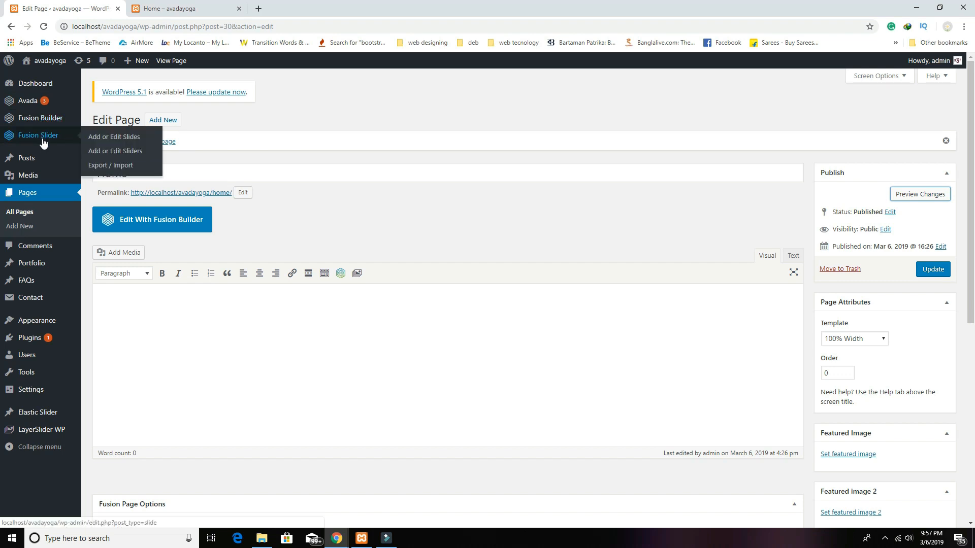
Step: Open the Fusion sliders list in a new tab and edit the home slider
right_click(96, 156)
left_click(127, 163)
left_click(315, 9)
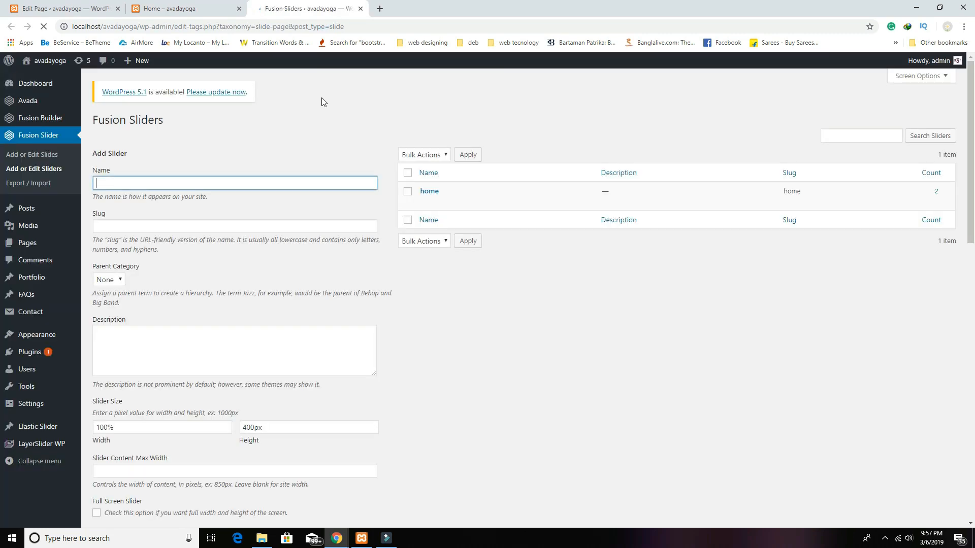
left_click(428, 190)
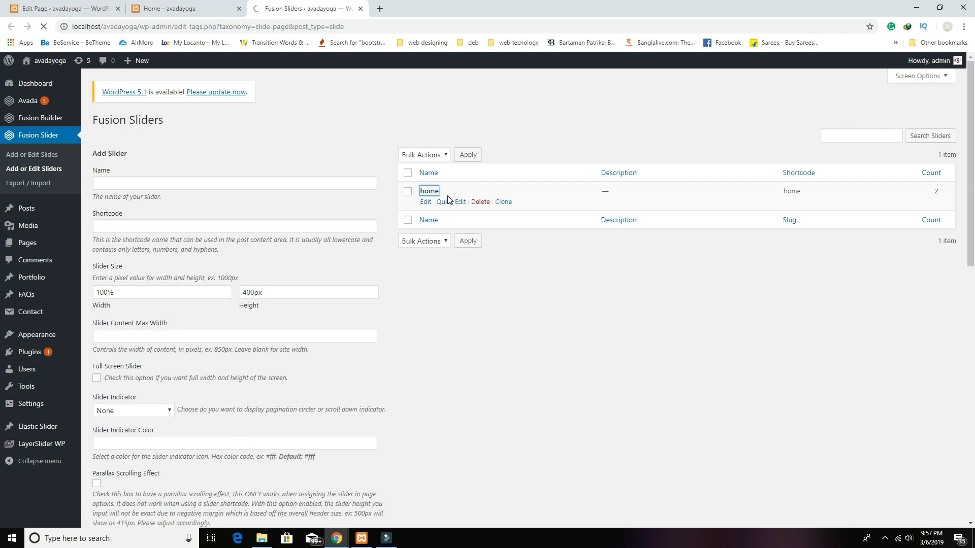
Step: Turn on Slide Loop for the home slider and save it
scroll(466, 310, "down", 1)
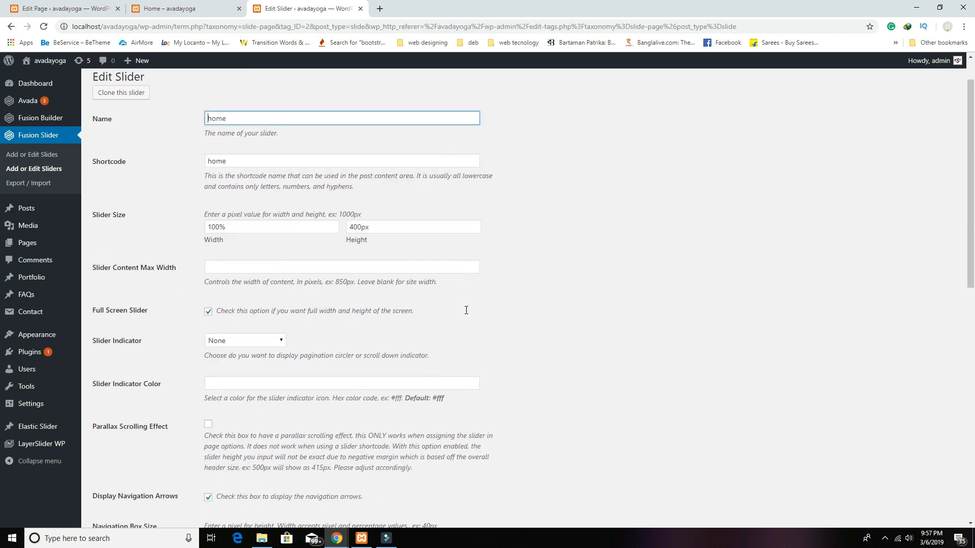
scroll(355, 365, "down", 5)
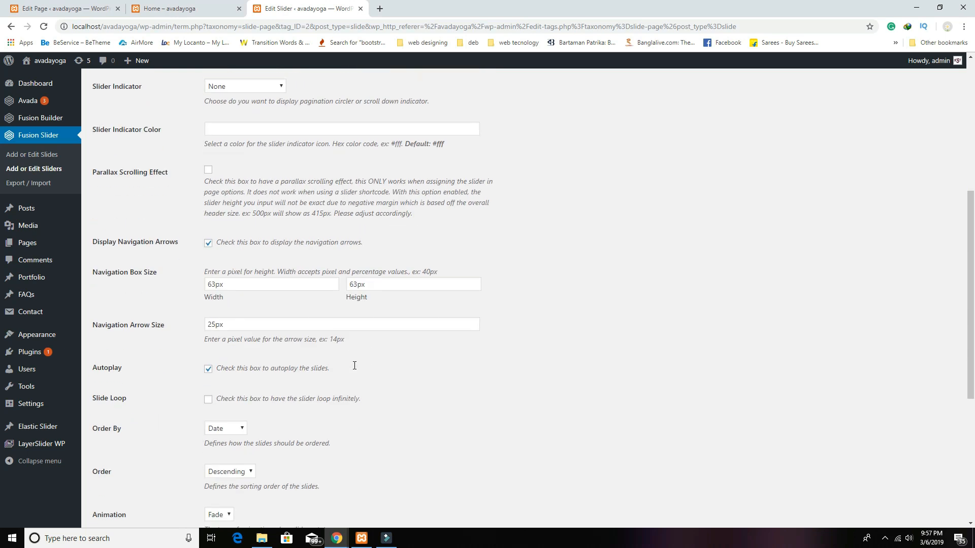
scroll(355, 365, "down", 2)
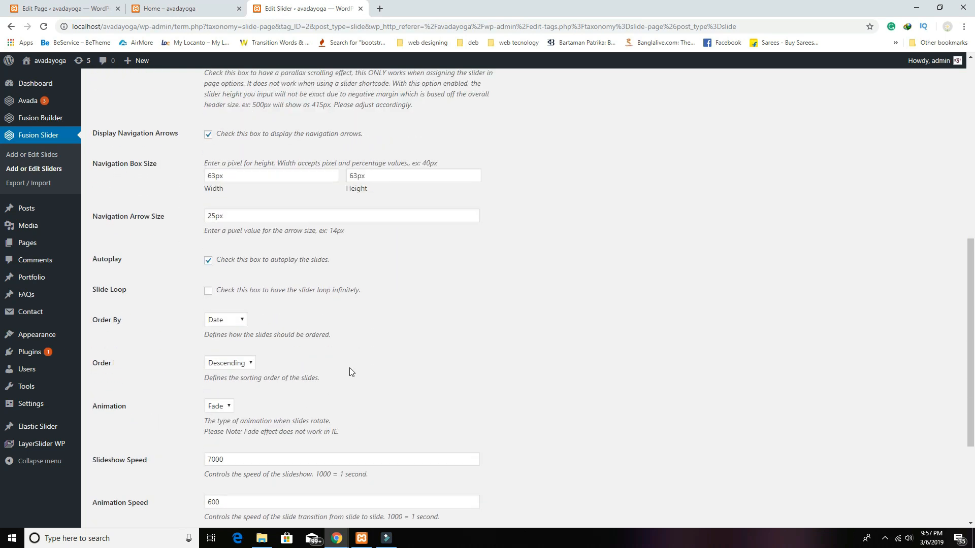
scroll(350, 373, "down", 2)
scroll(350, 373, "down", 1)
scroll(350, 372, "up", 2)
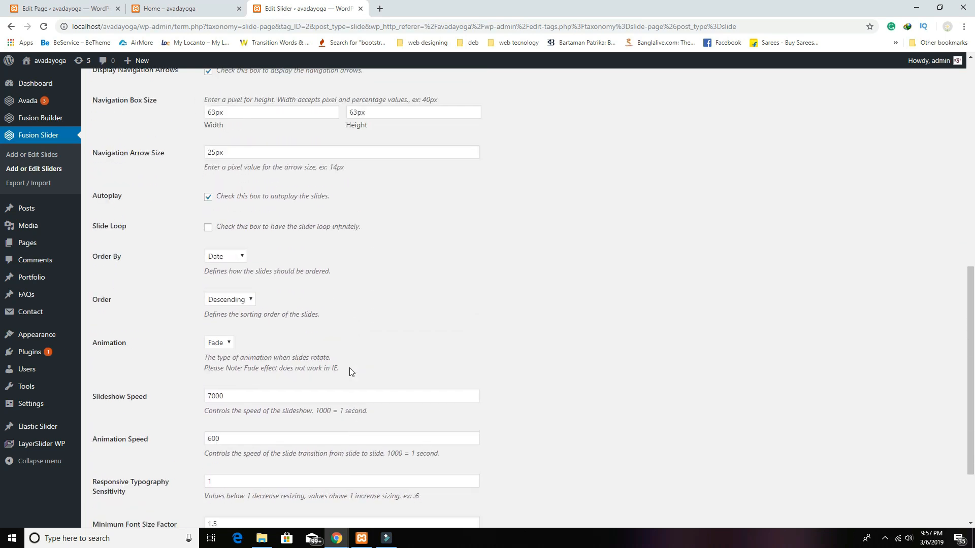
scroll(350, 370, "up", 4)
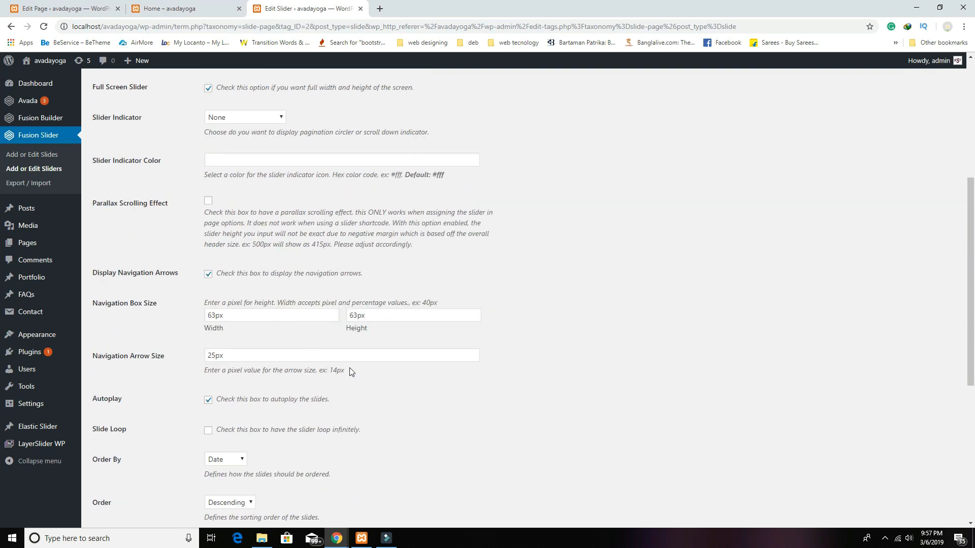
scroll(328, 339, "up", 4)
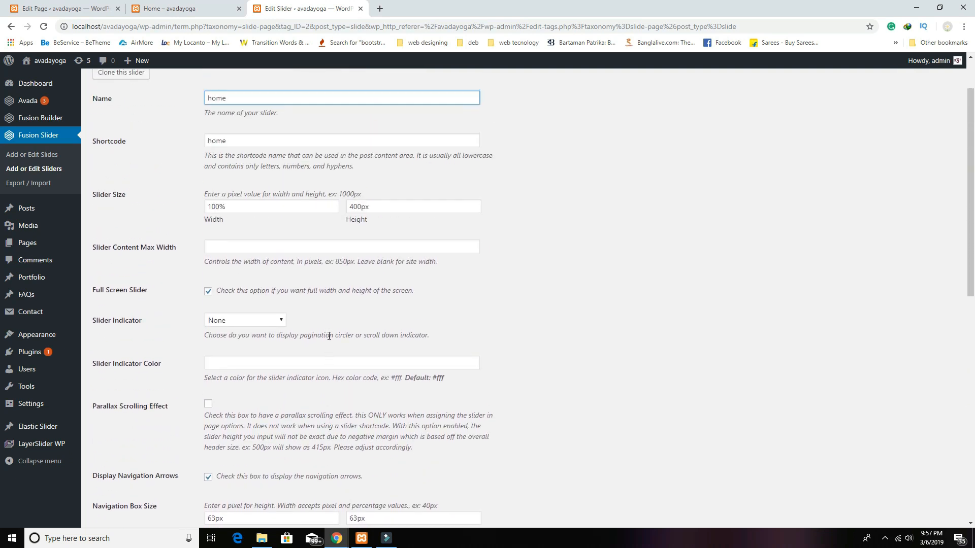
scroll(329, 335, "up", 1)
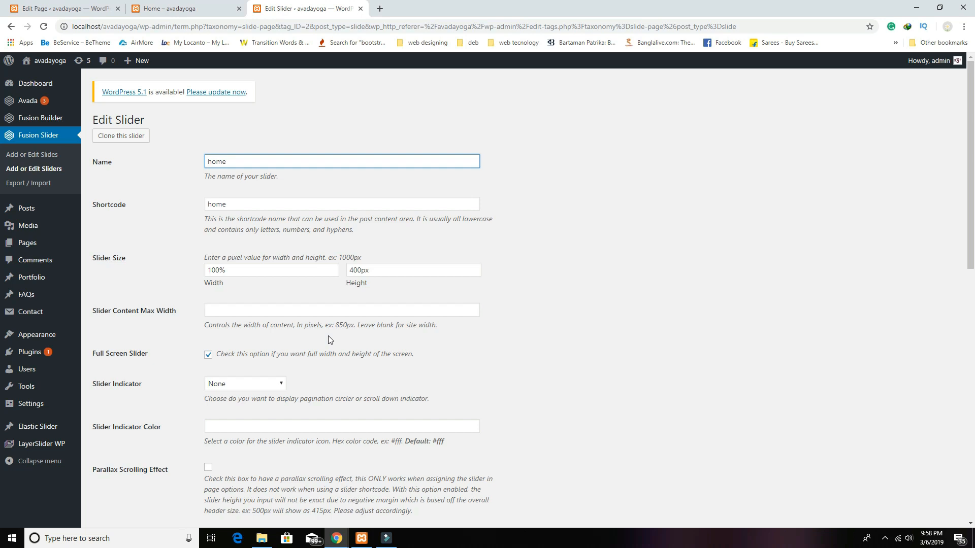
scroll(328, 340, "down", 3)
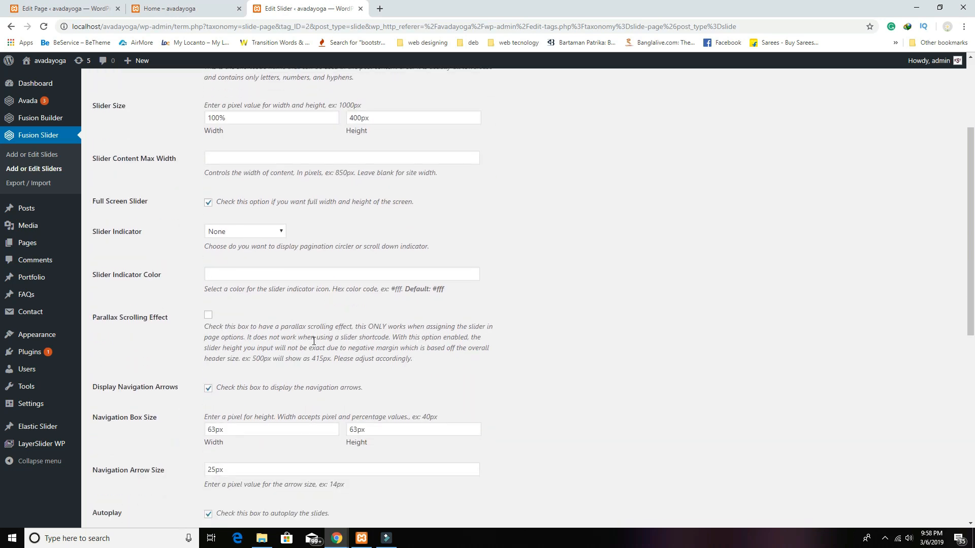
scroll(313, 341, "down", 3)
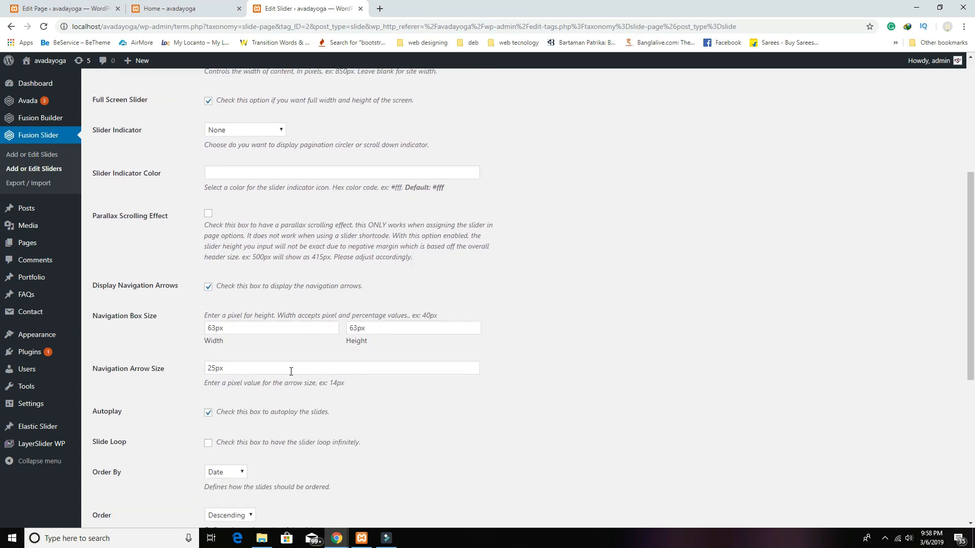
scroll(218, 440, "down", 2)
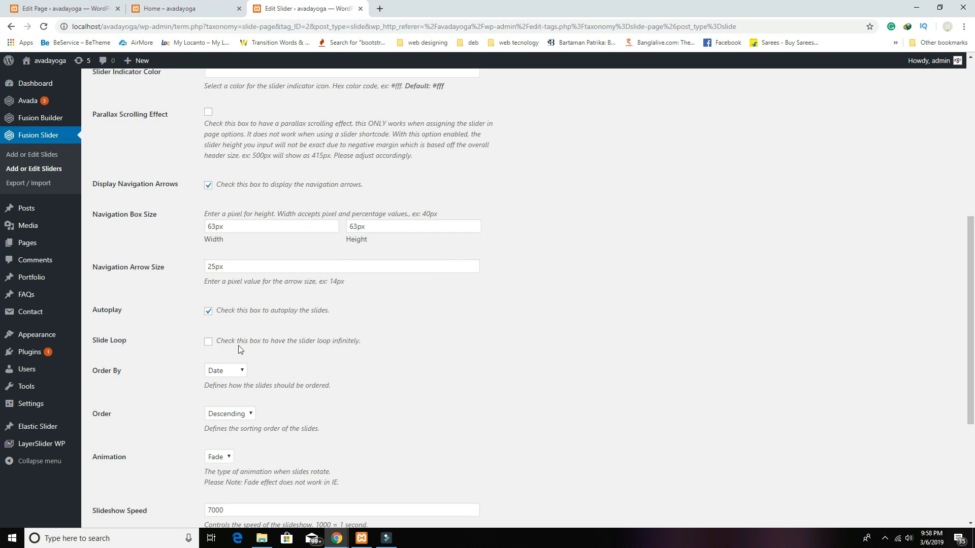
left_click(207, 341)
scroll(583, 383, "up", 8)
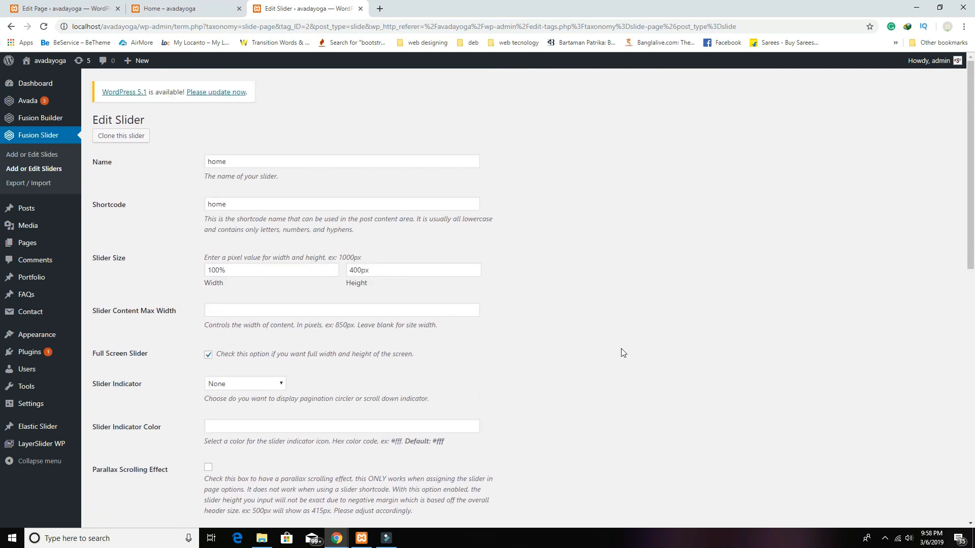
scroll(623, 352, "down", 10)
left_click(114, 484)
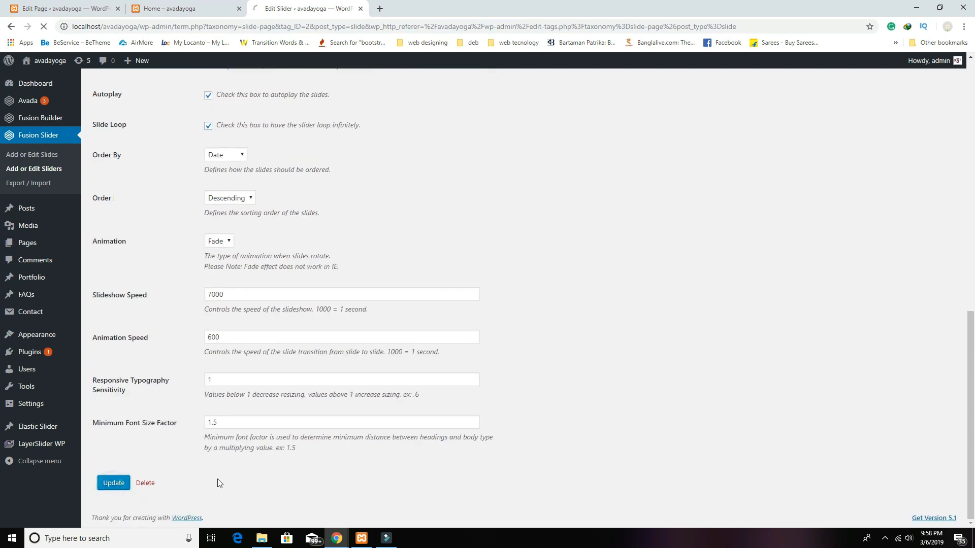
left_click(171, 7)
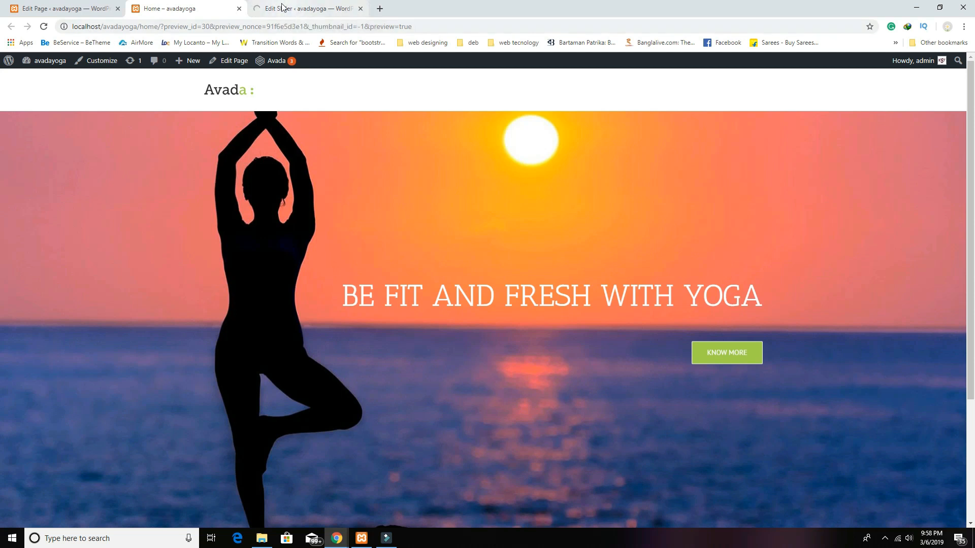
Step: Reload the Home preview, close the slider tab, and cycle through the slides three times
left_click(45, 27)
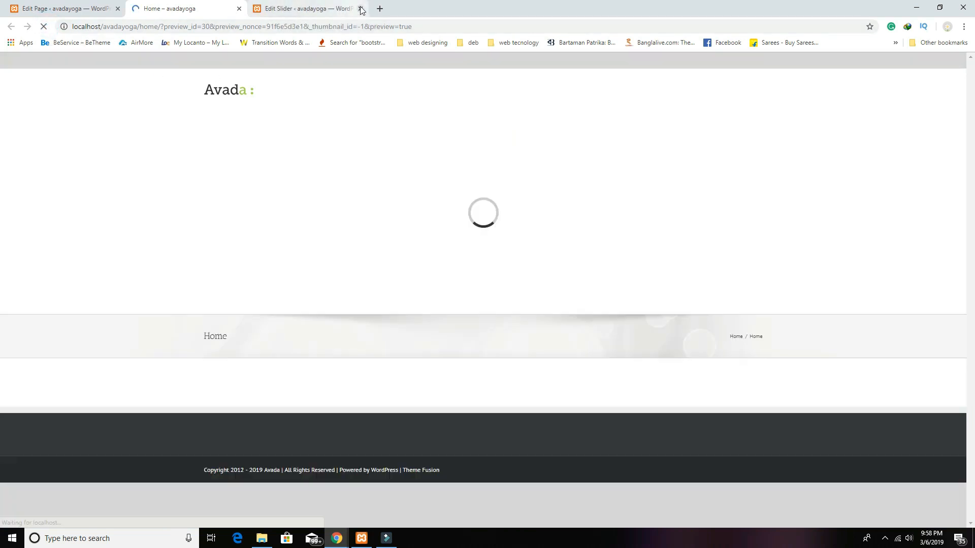
left_click(362, 9)
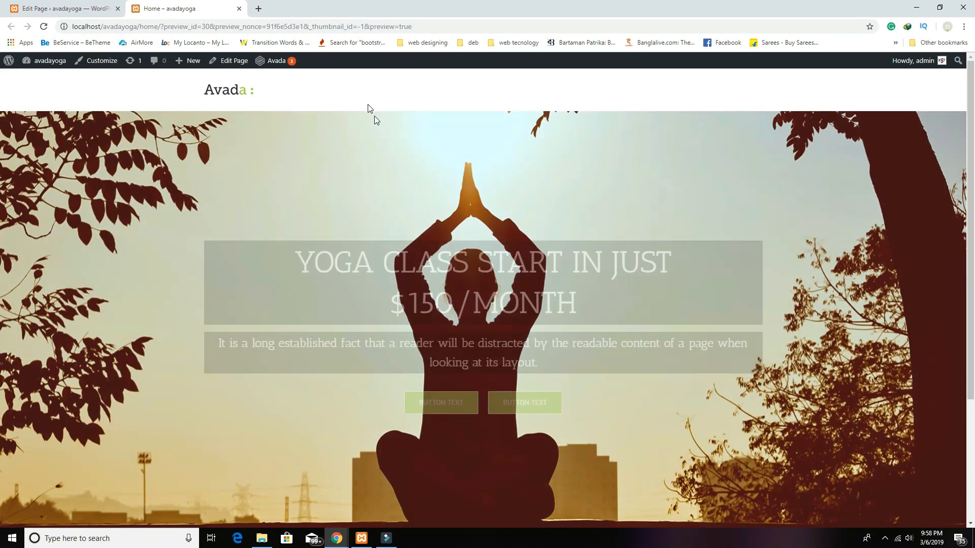
left_click(949, 323)
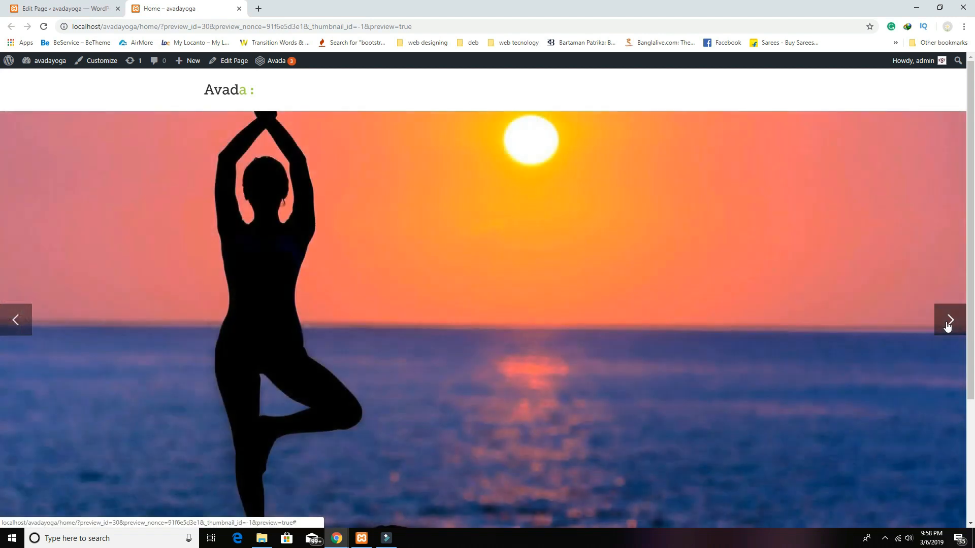
left_click(950, 322)
left_click(950, 322)
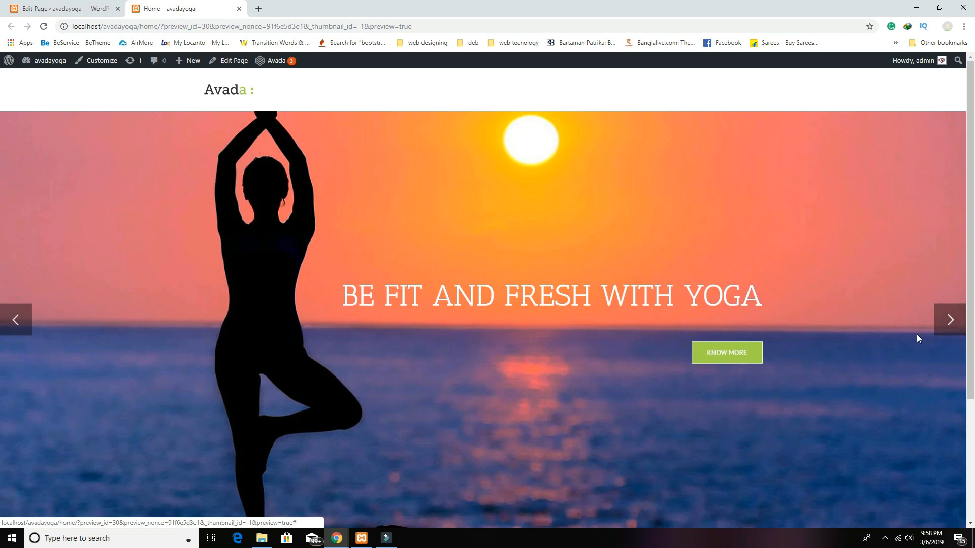
scroll(912, 336, "down", 2)
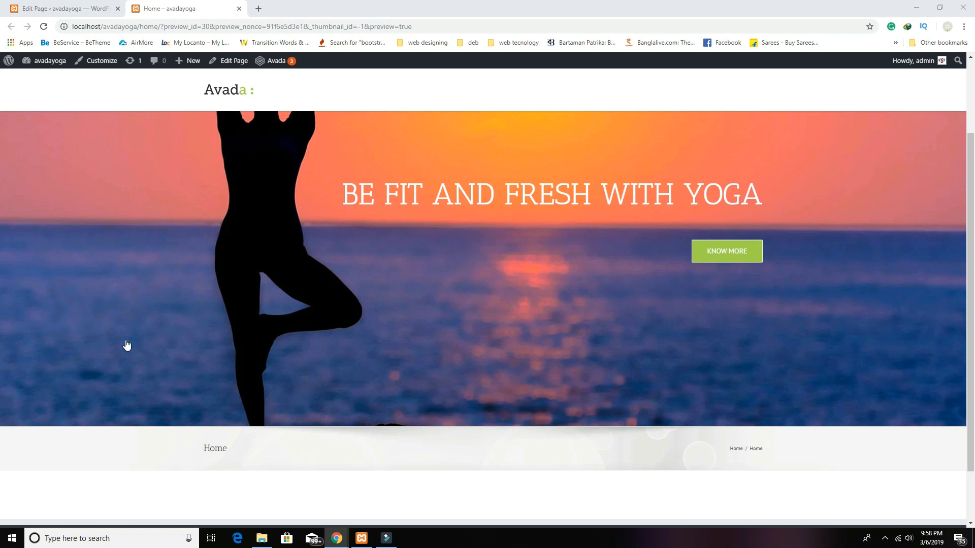
scroll(440, 291, "down", 1)
Step: Set the Home page's Page Title Bar option to Hide
left_click(76, 9)
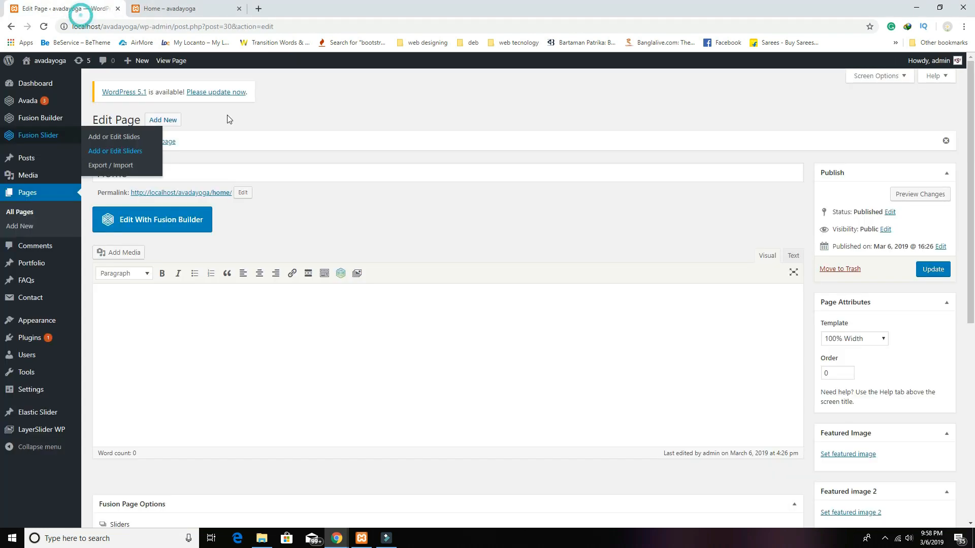
scroll(491, 261, "down", 7)
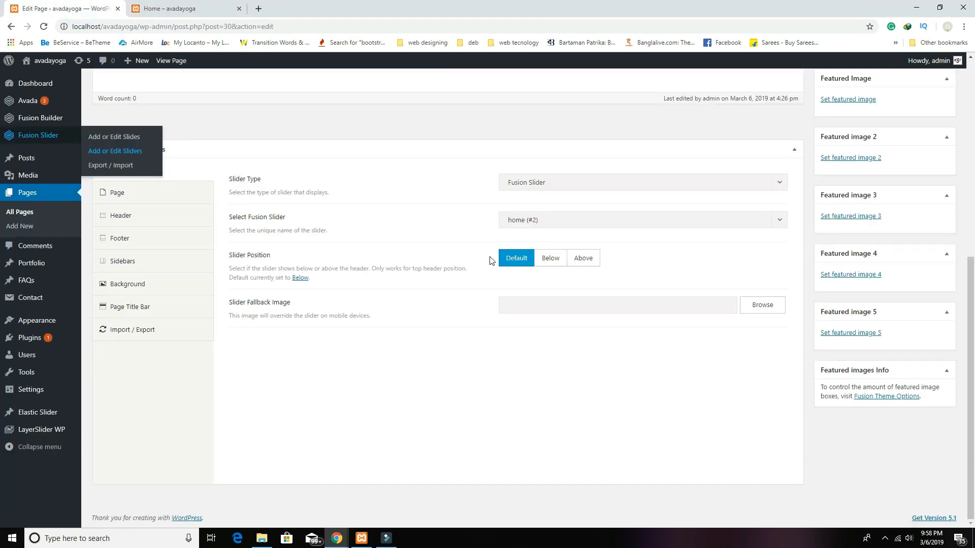
left_click(144, 308)
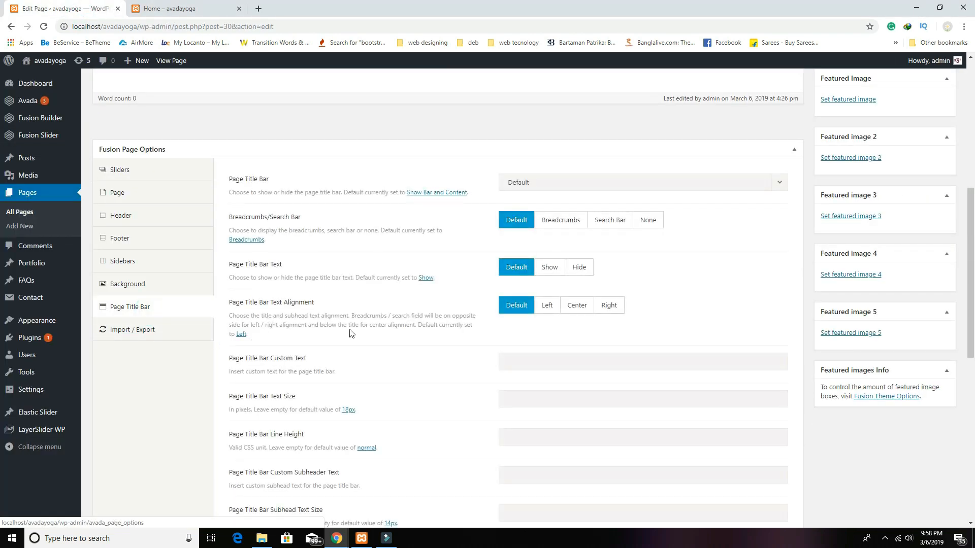
left_click(583, 186)
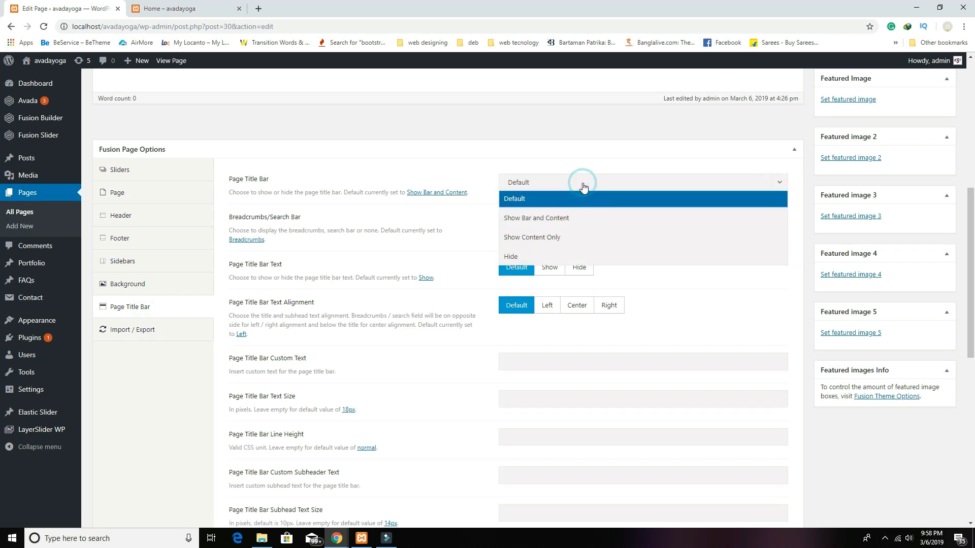
left_click(539, 257)
Step: Update the Home page and reload its preview to check the hidden title bar
left_click(199, 11)
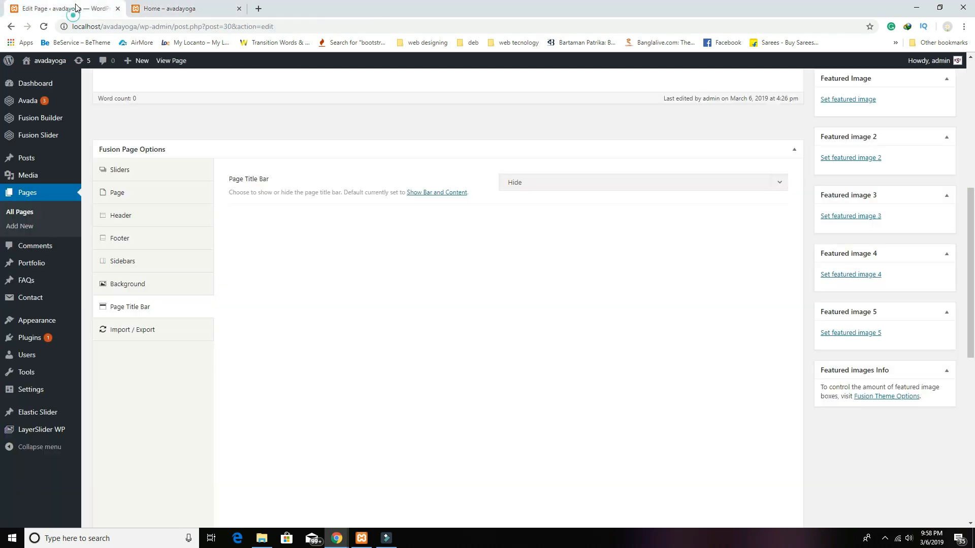
left_click(69, 10)
scroll(842, 167, "up", 6)
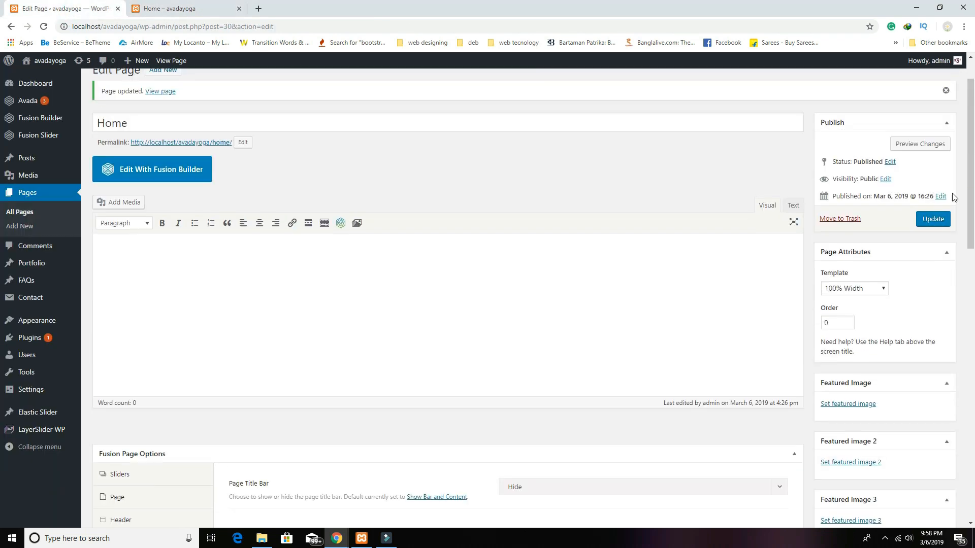
left_click(933, 218)
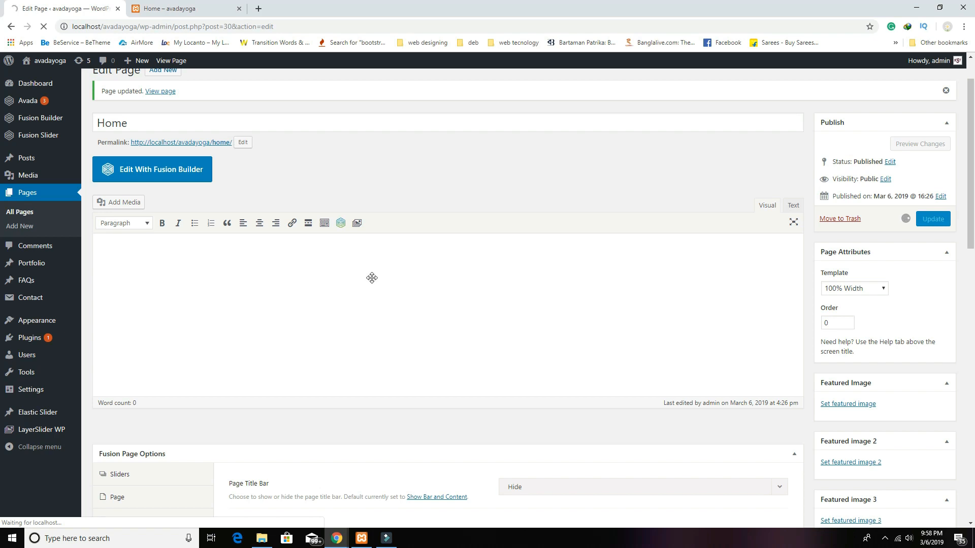
left_click(178, 8)
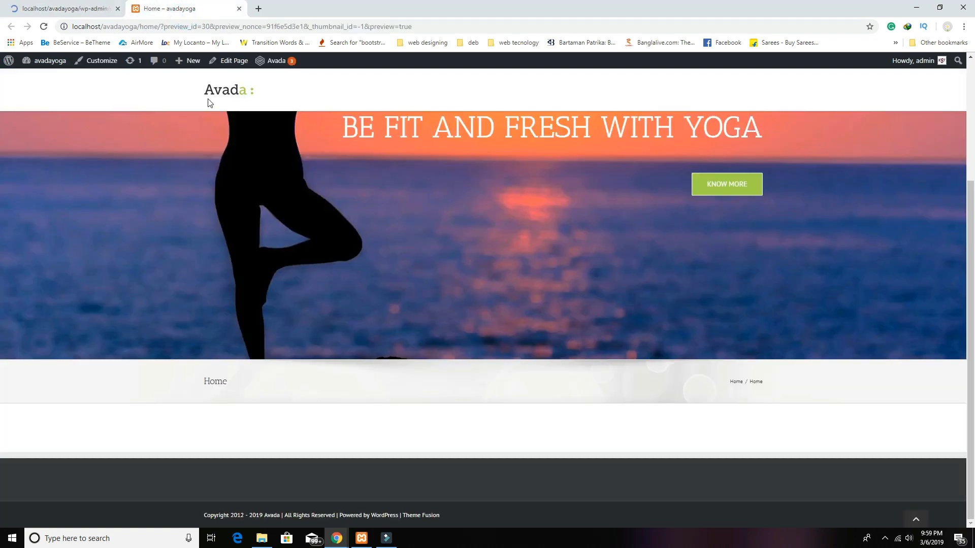
left_click(45, 27)
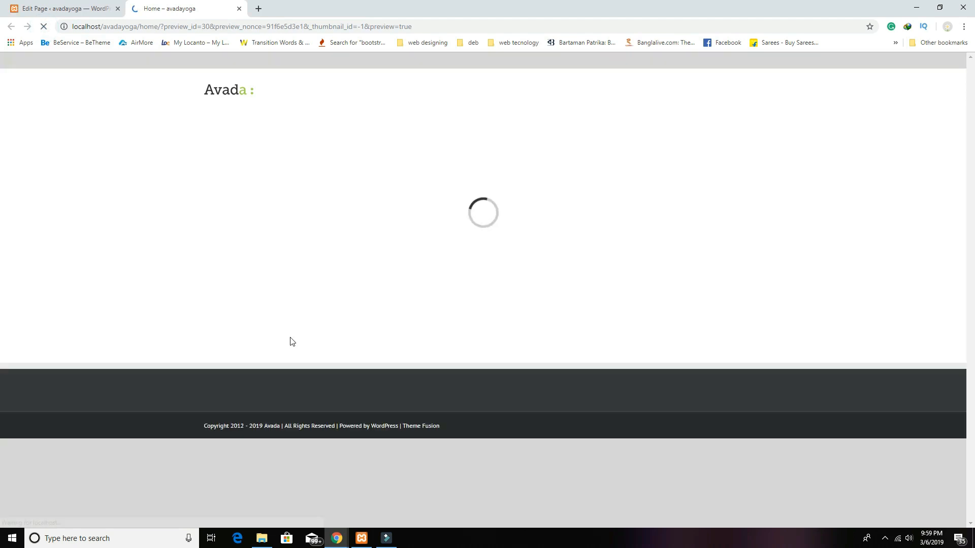
scroll(455, 397, "down", 1)
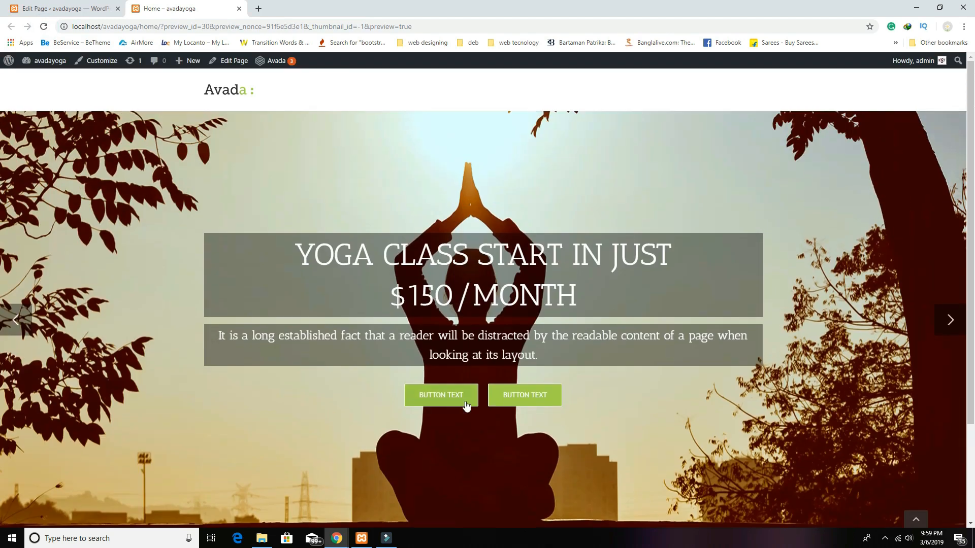
scroll(467, 406, "up", 3)
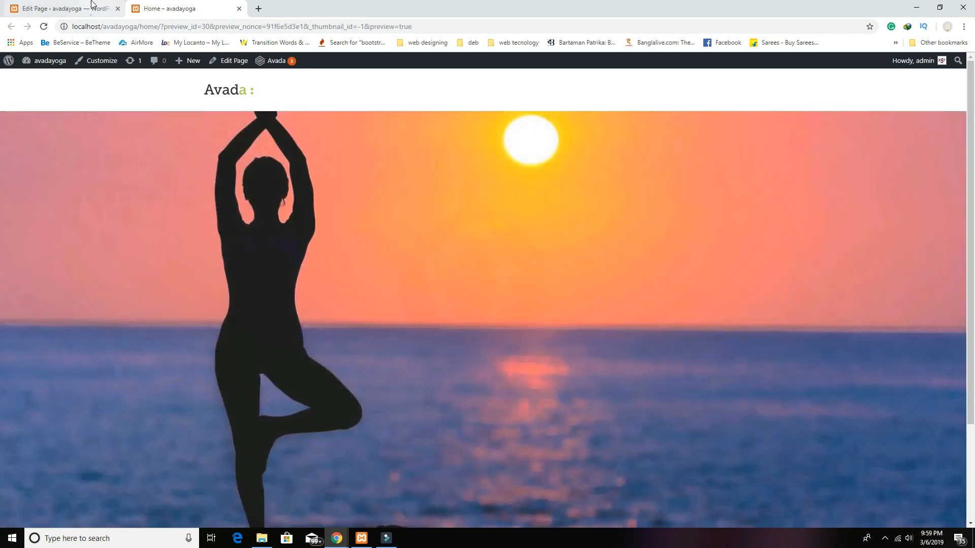
Step: Return to the Home page editor and switch to Fusion Builder
left_click(91, 10)
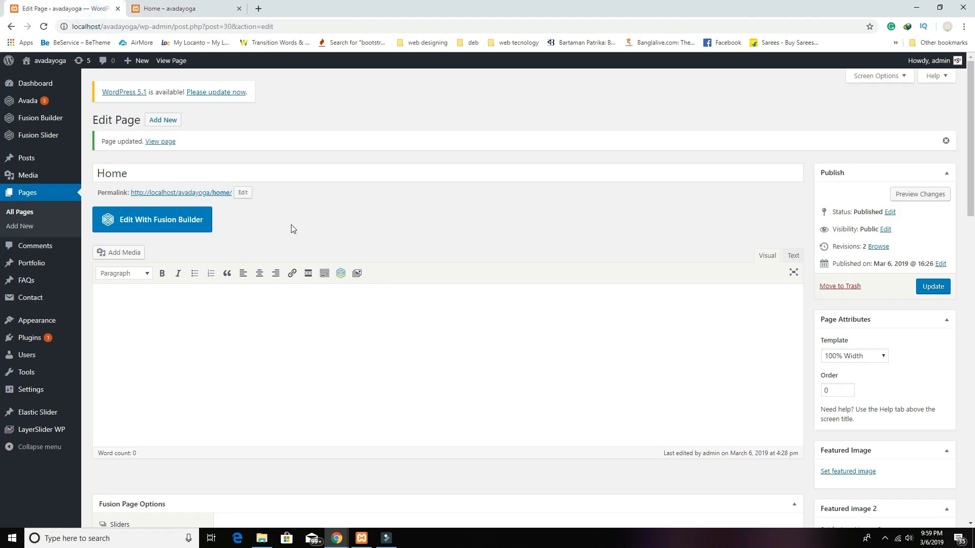
left_click(184, 226)
scroll(357, 274, "down", 5)
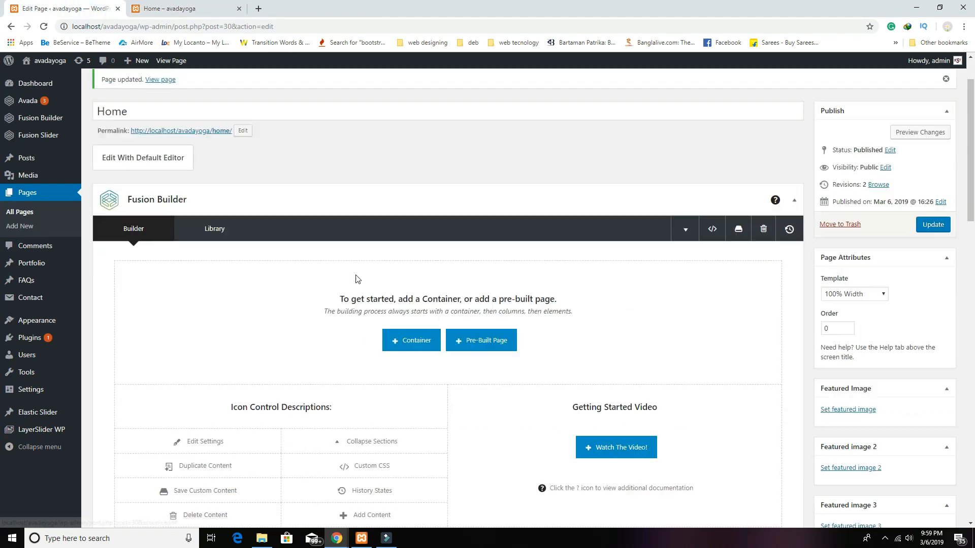
scroll(356, 275, "up", 2)
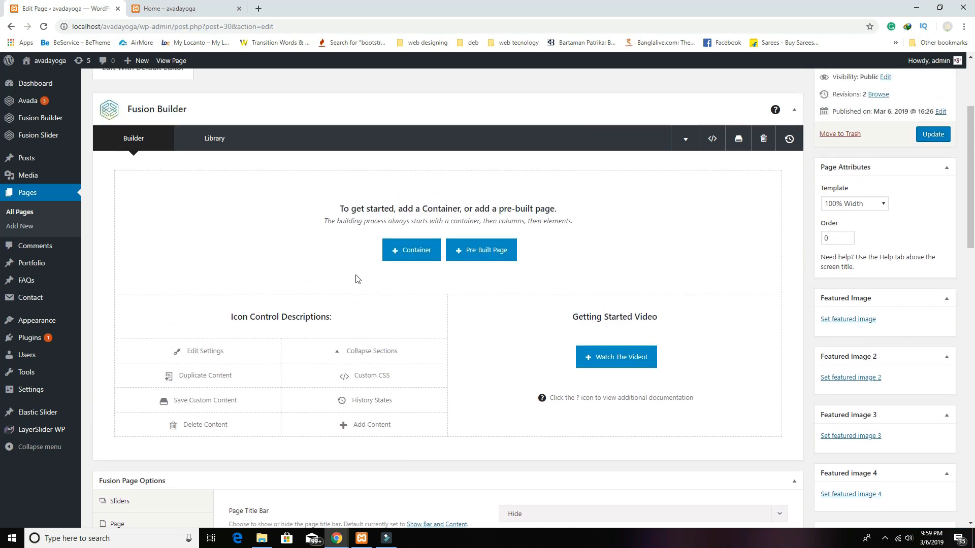
scroll(470, 311, "down", 4)
scroll(469, 312, "up", 5)
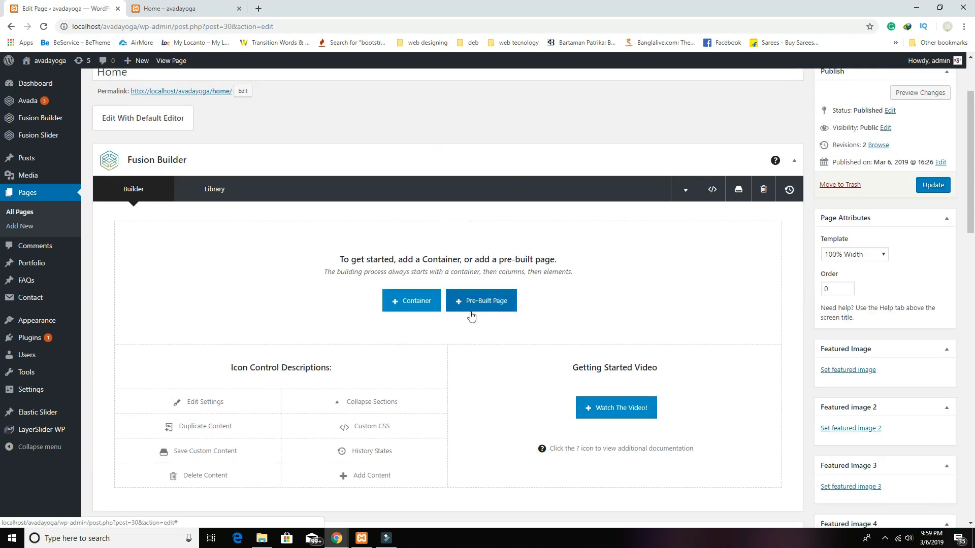
Step: Add a blank container holding a single full-width 1/1 column
left_click(416, 303)
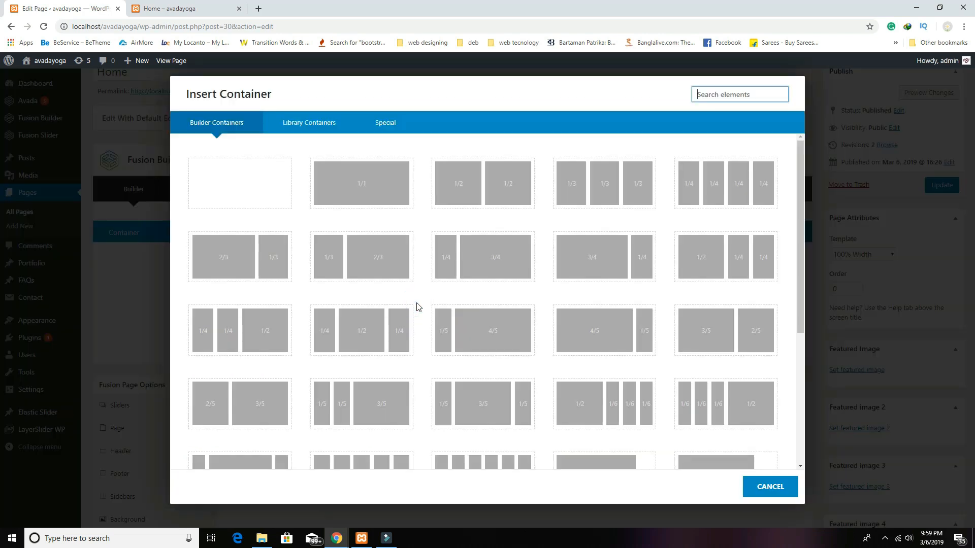
left_click(283, 207)
mouse_move(449, 289)
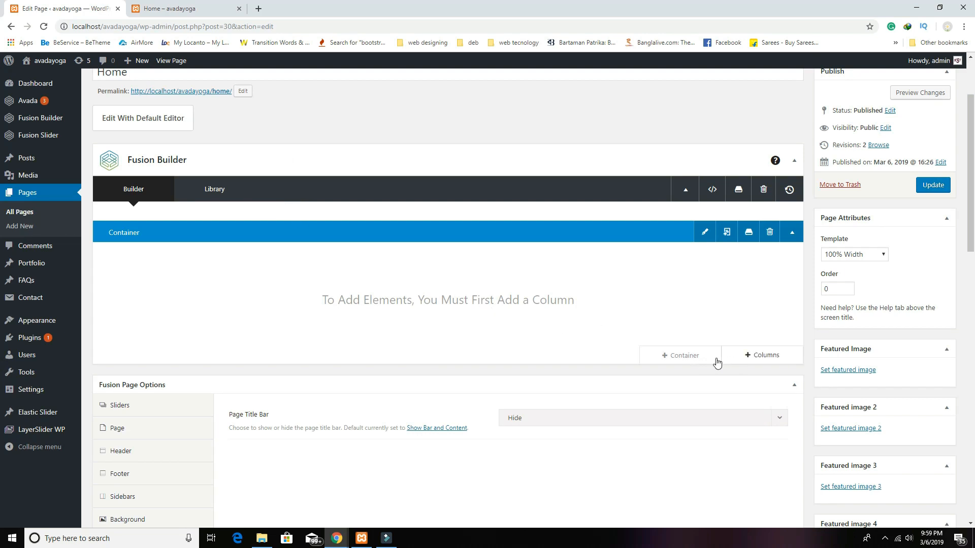
mouse_move(770, 235)
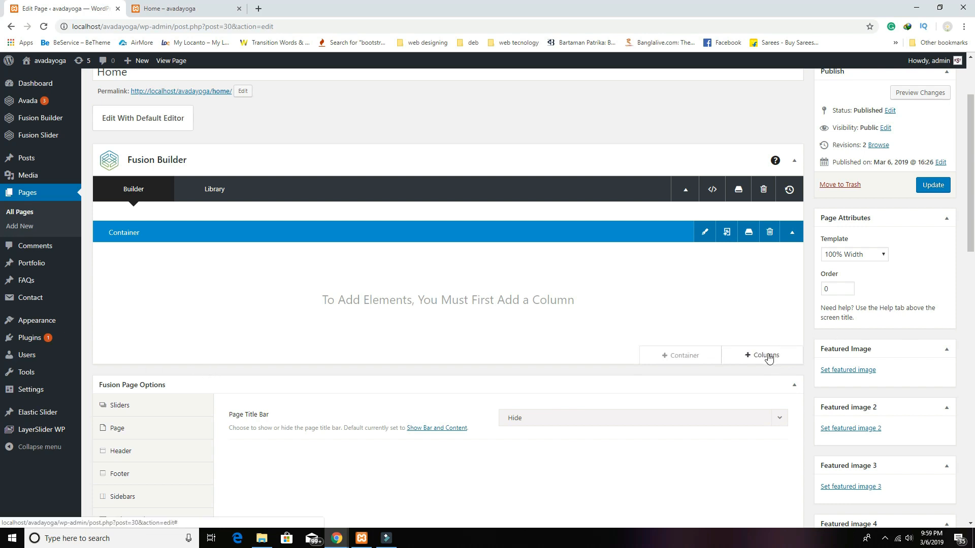
left_click(769, 358)
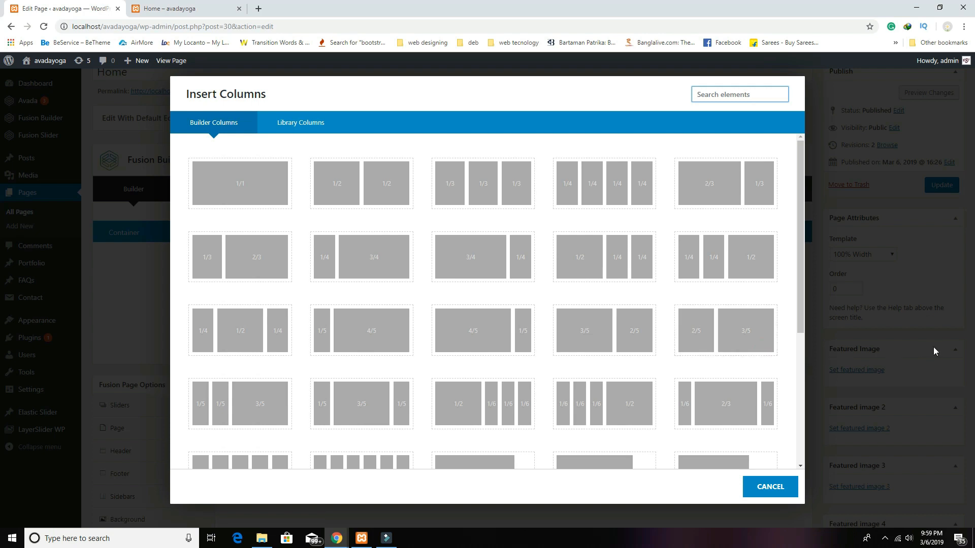
left_click(251, 197)
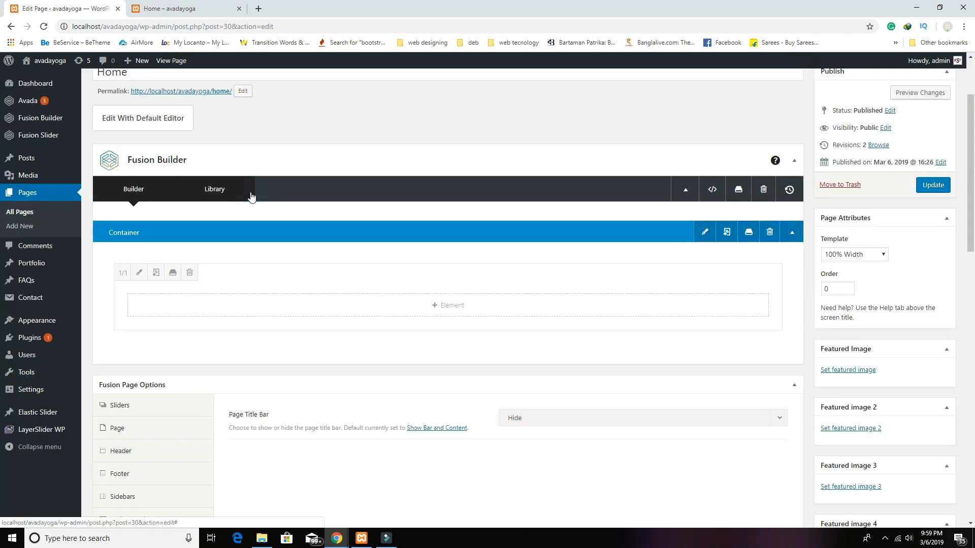
Step: Add a Text Block element to the 1/1 column
left_click(436, 310)
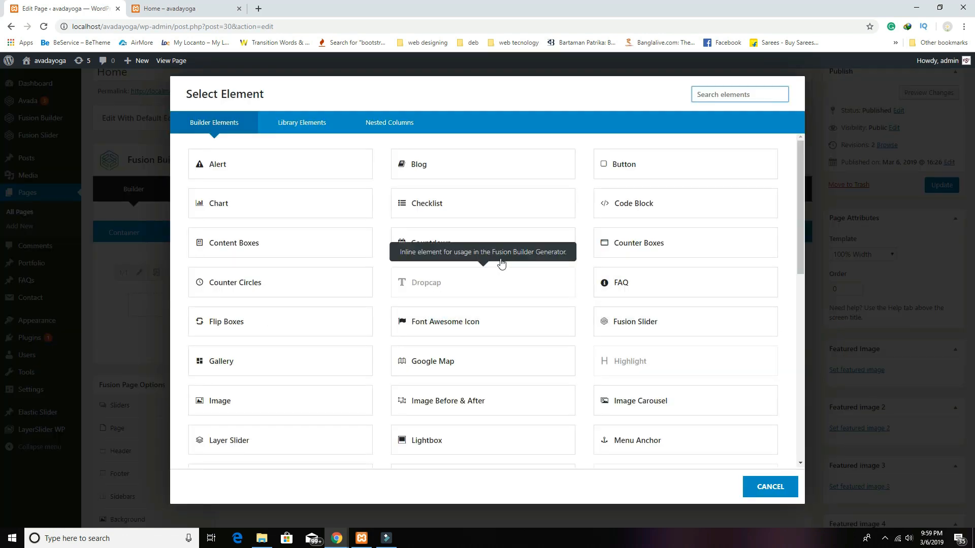
scroll(559, 325, "down", 4)
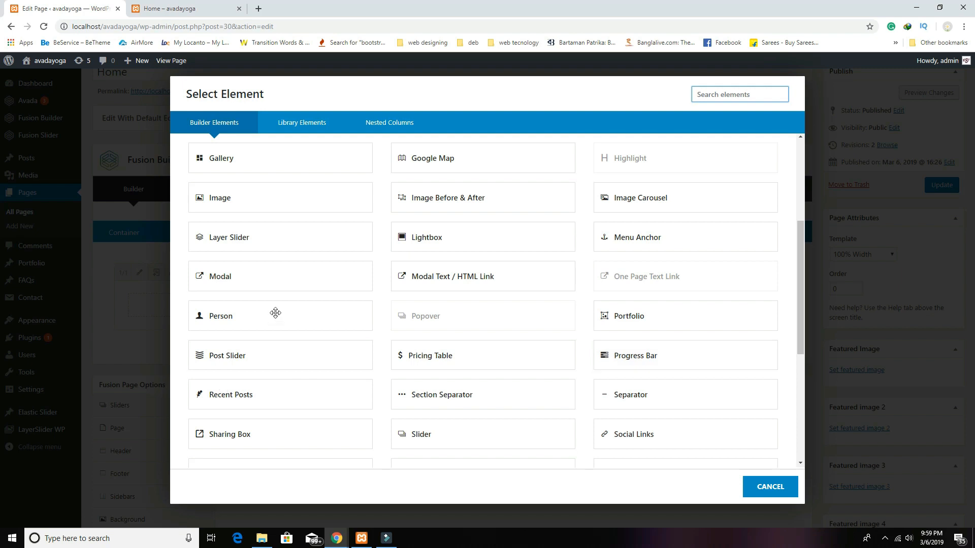
scroll(461, 318, "down", 2)
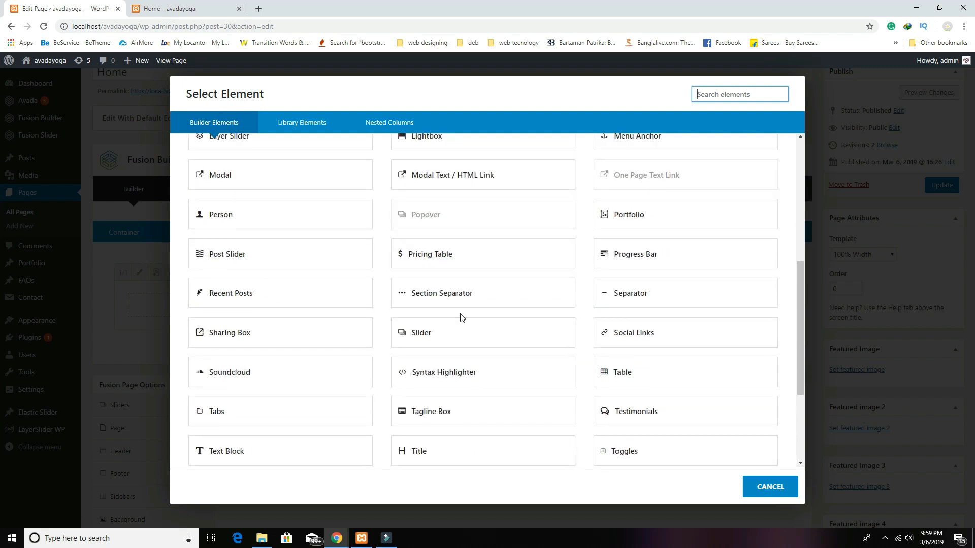
scroll(461, 317, "down", 3)
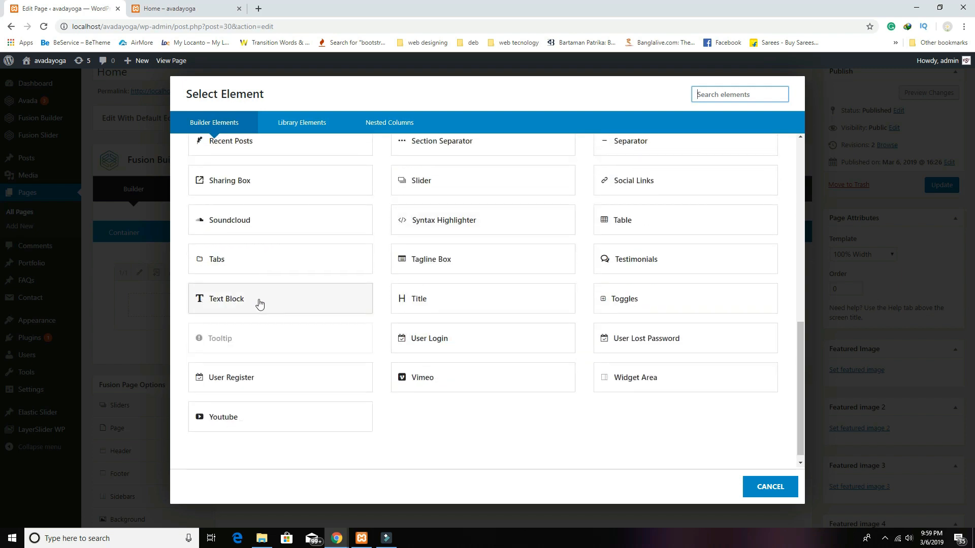
left_click(259, 303)
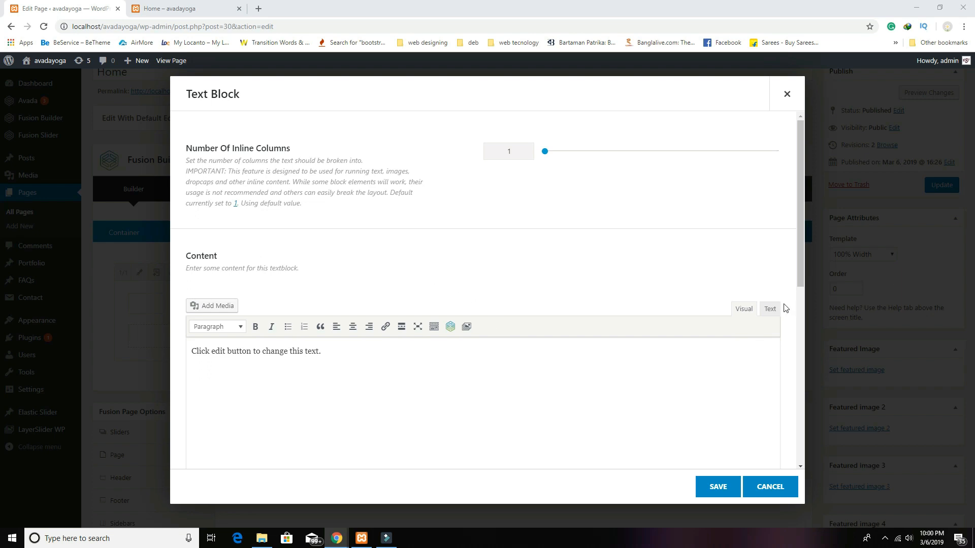
Step: Make the block read 'About Us' as a centered Heading 1, save it, and update the page
left_click(606, 361)
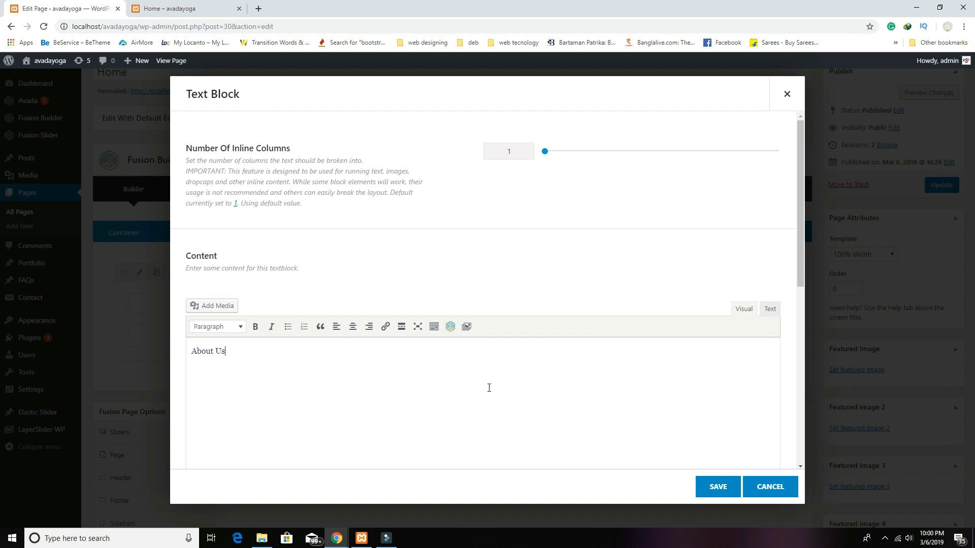
triple_click(259, 352)
left_click(237, 327)
left_click(237, 362)
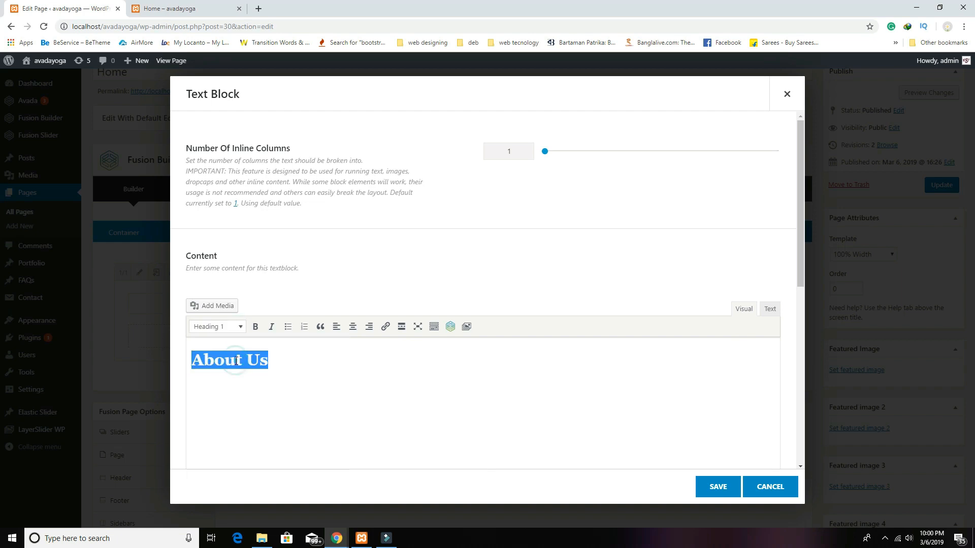
left_click(355, 331)
left_click(454, 392)
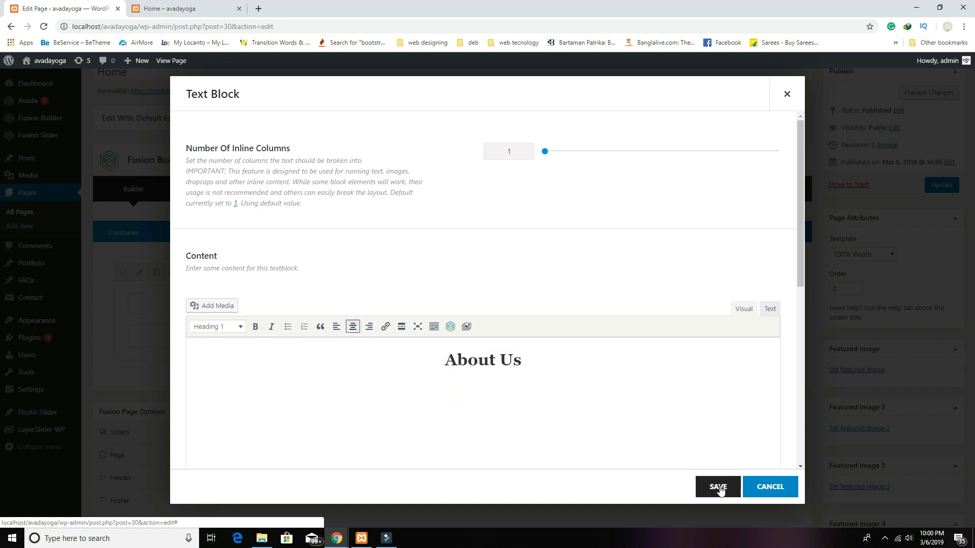
left_click(719, 487)
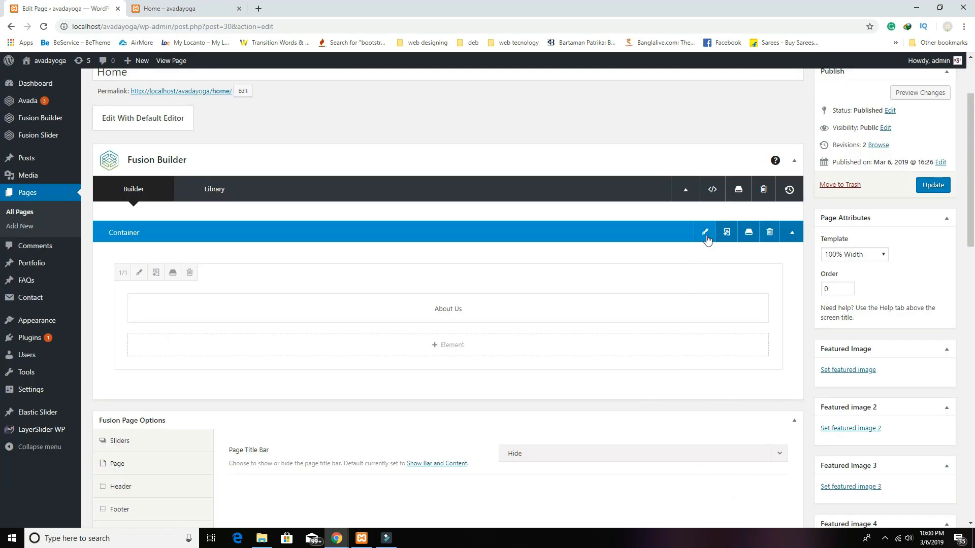
left_click(928, 187)
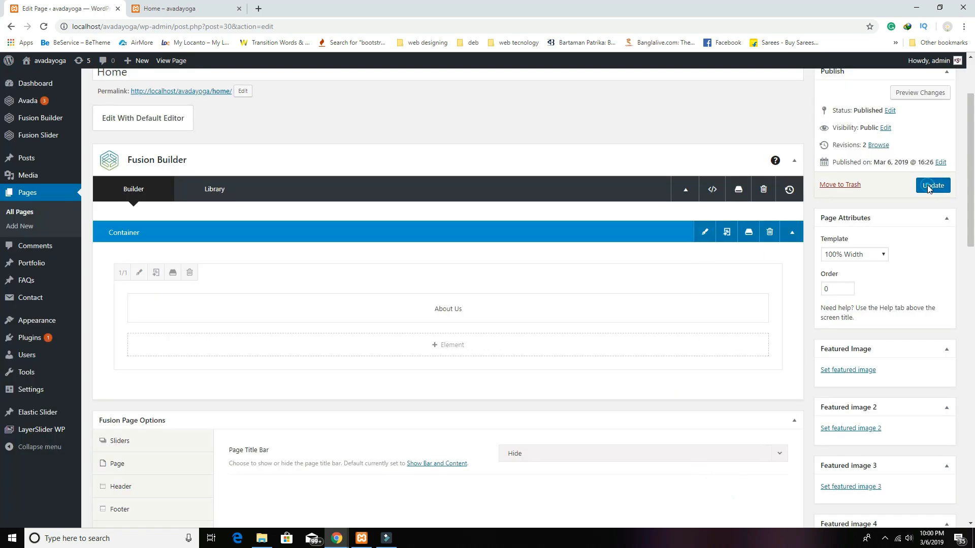
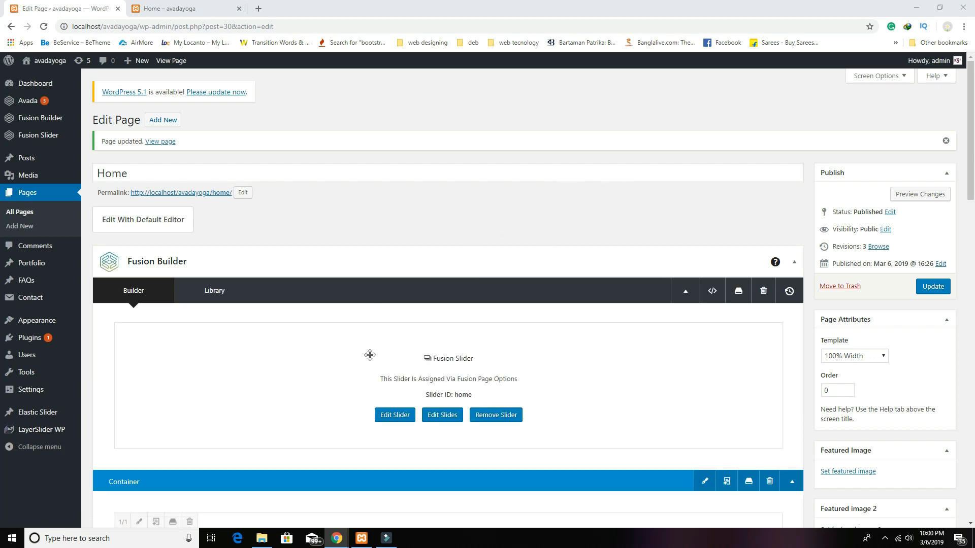
Step: Preview the Home page and check the About Us heading below the slider
left_click(908, 194)
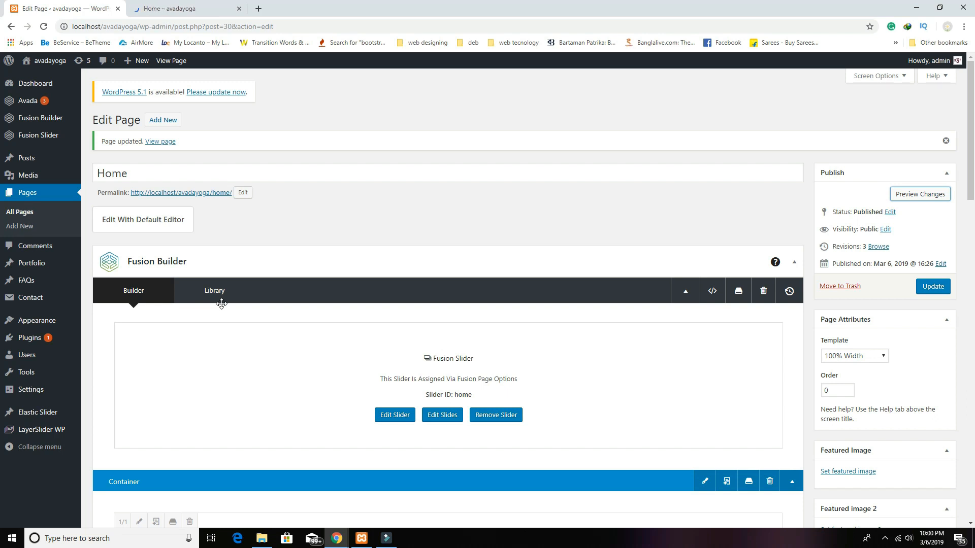
left_click(201, 5)
scroll(543, 279, "down", 4)
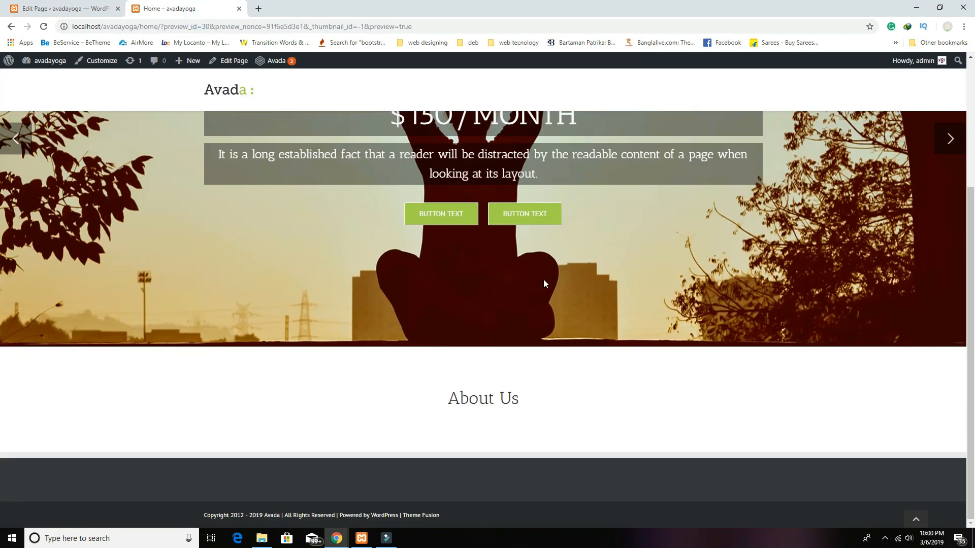
left_click_drag(527, 404, 434, 399)
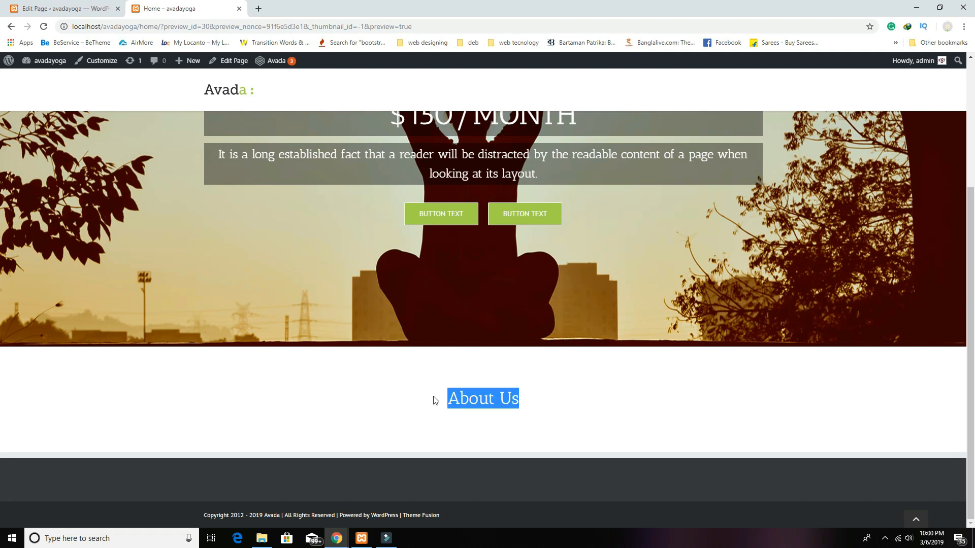
left_click(476, 402)
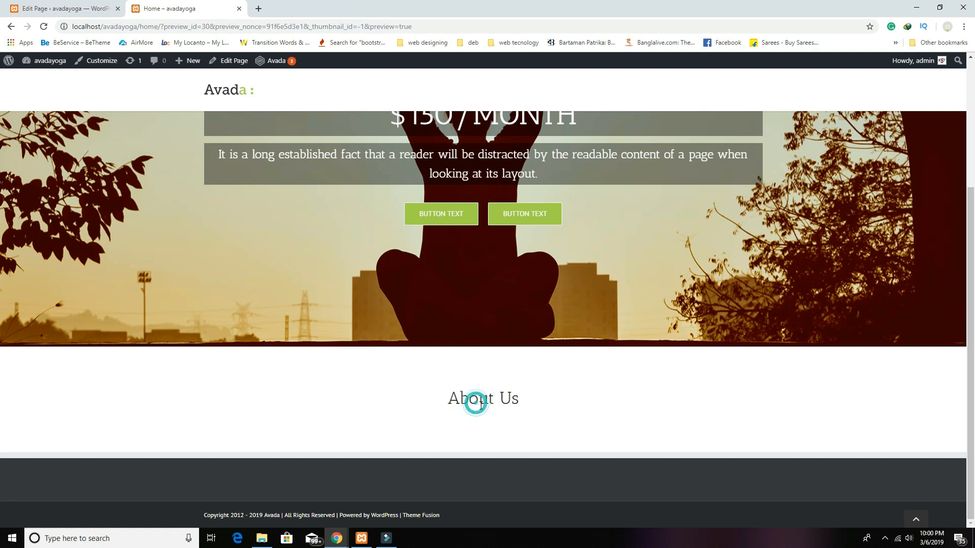
Step: Make the About Us heading bold, save the text block, and update the page
left_click(76, 8)
scroll(558, 401, "down", 4)
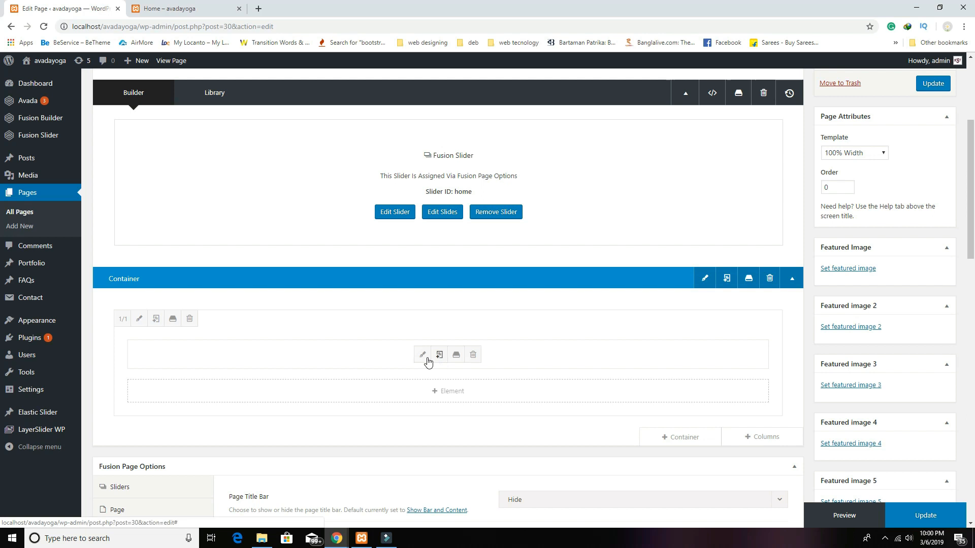
left_click(422, 355)
scroll(495, 328, "down", 4)
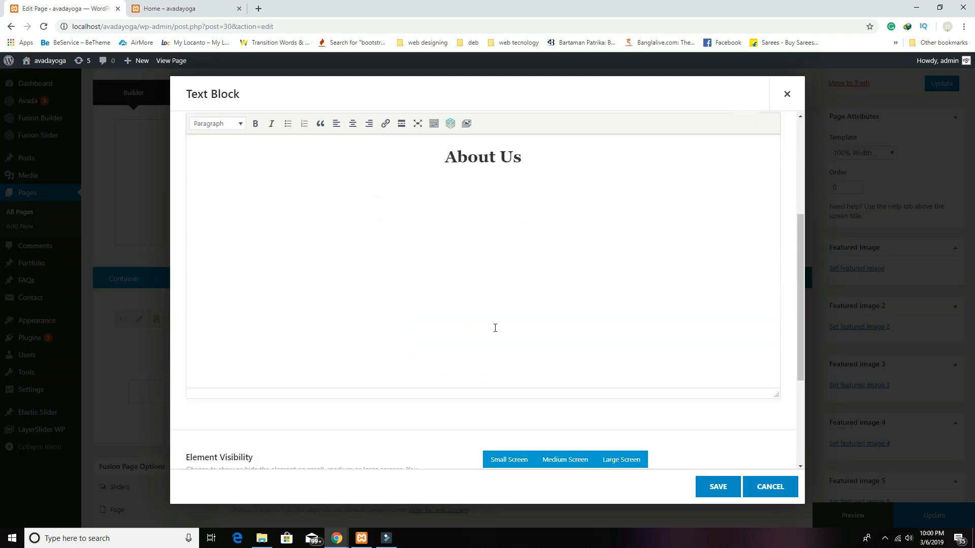
left_click_drag(544, 167, 324, 158)
left_click(255, 124)
left_click(716, 486)
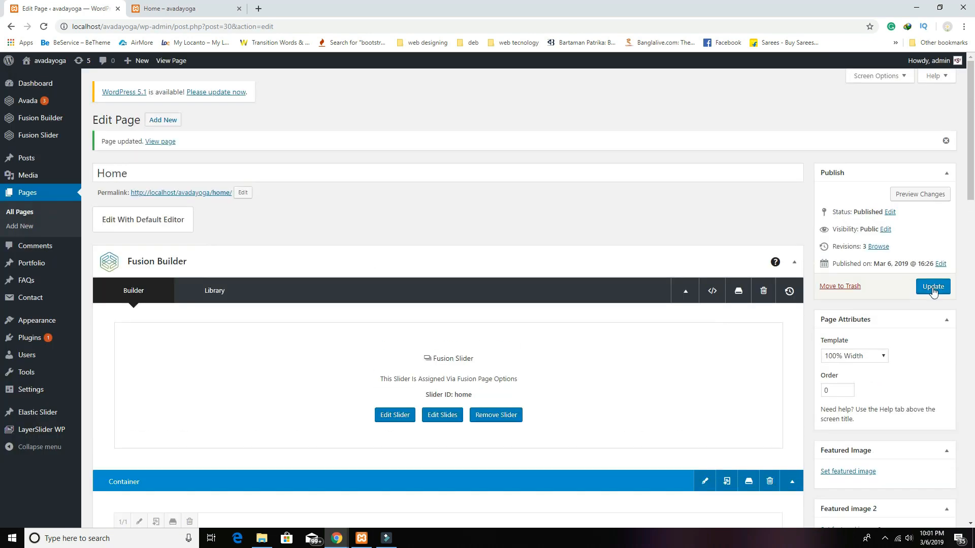
left_click(932, 288)
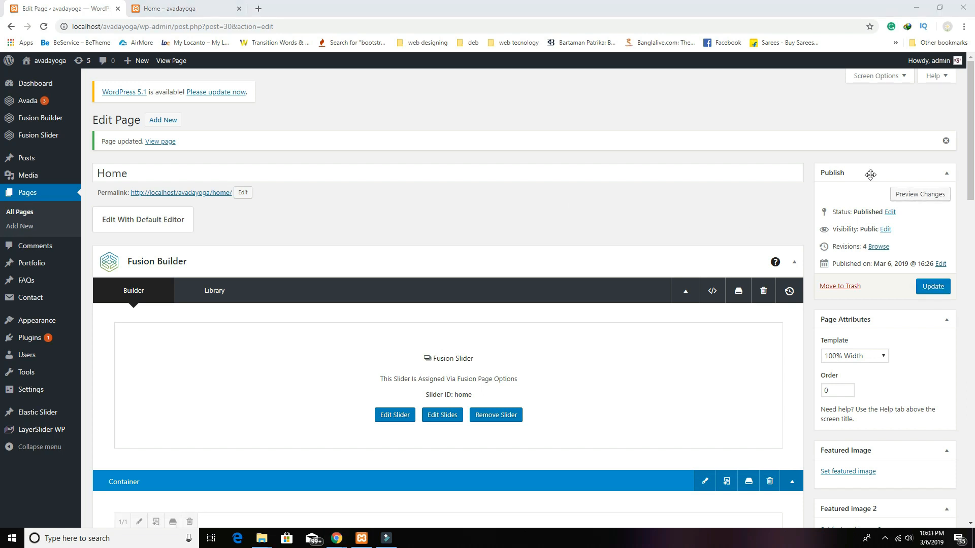
Step: Preview the updated Home page again, then return to the page editor
left_click(919, 194)
left_click(196, 10)
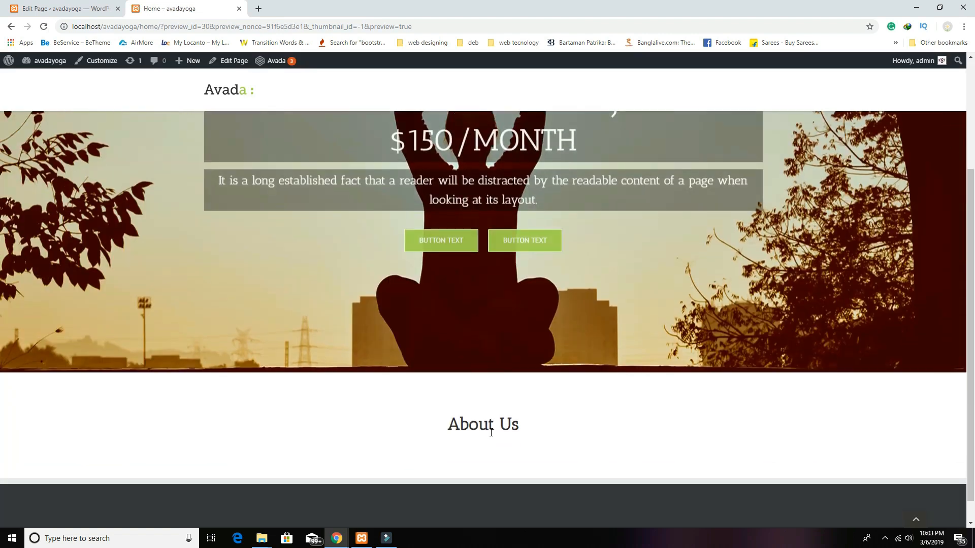
scroll(490, 432, "down", 1)
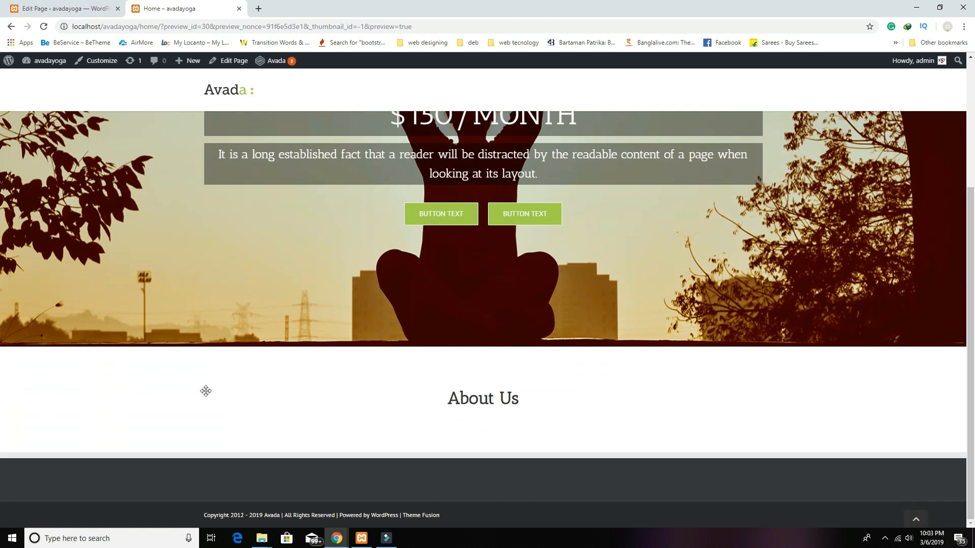
left_click(19, 5)
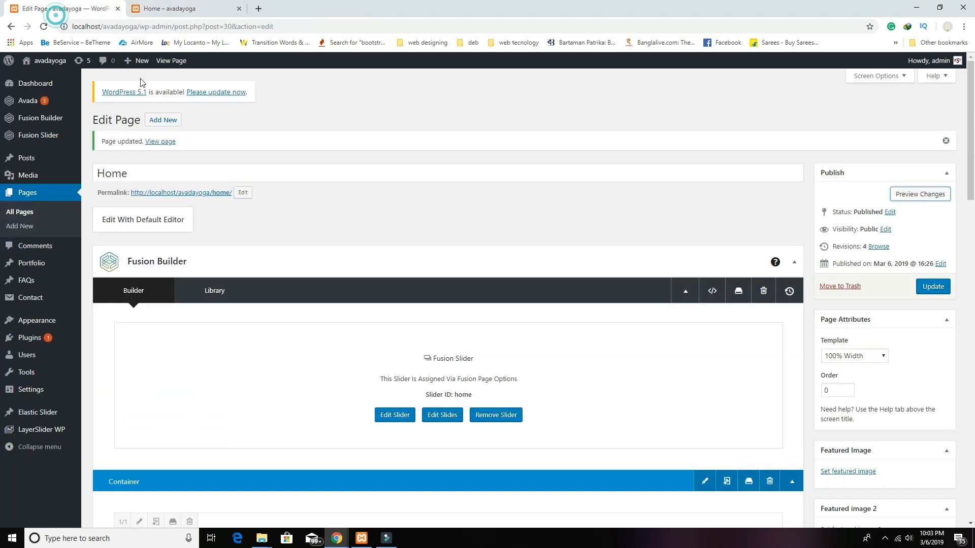
scroll(551, 380, "down", 4)
Step: Add a Single Border Dotted separator below the About Us heading
left_click(448, 394)
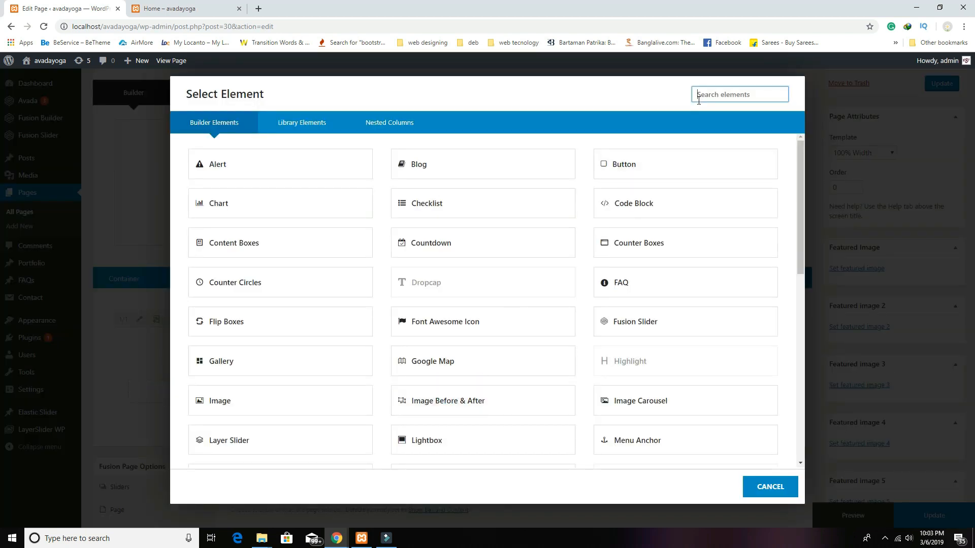
type("se")
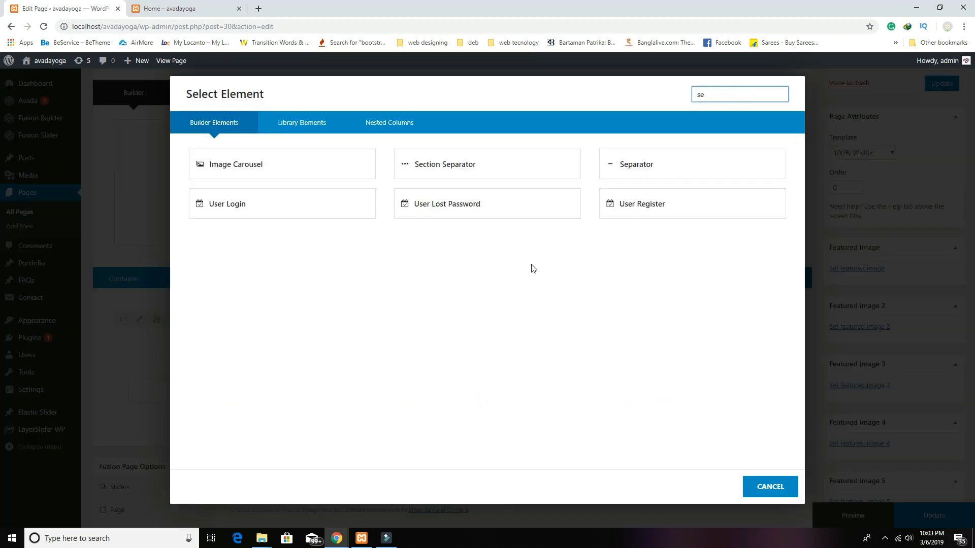
left_click(642, 165)
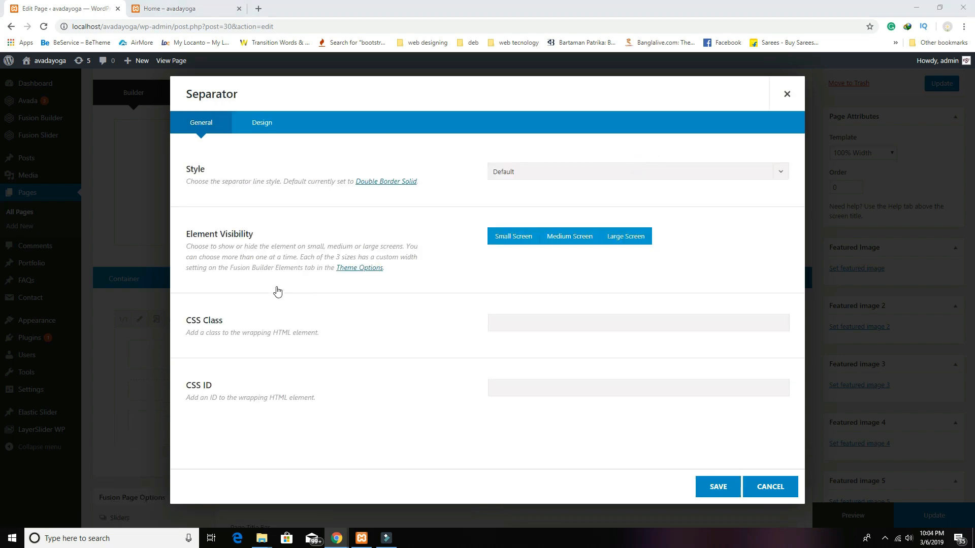
left_click(536, 176)
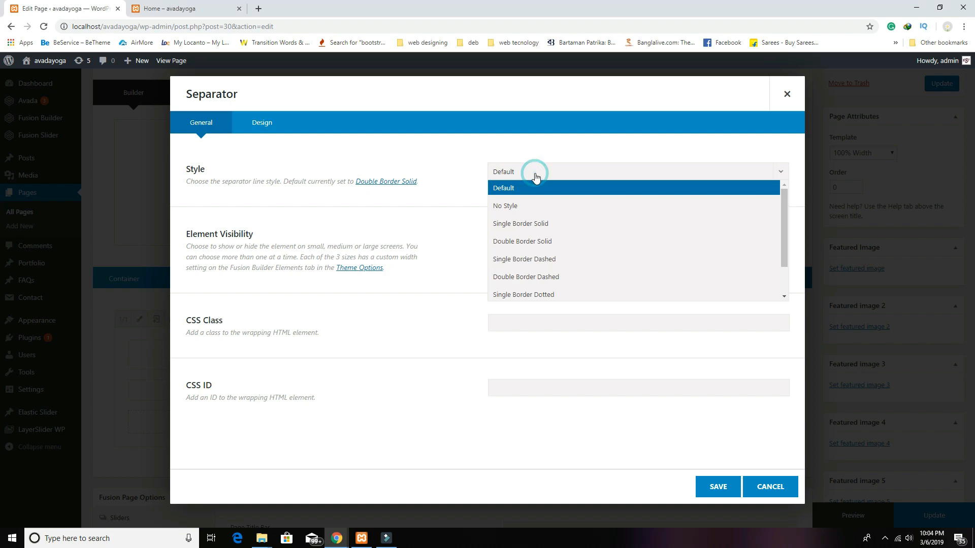
left_click(561, 296)
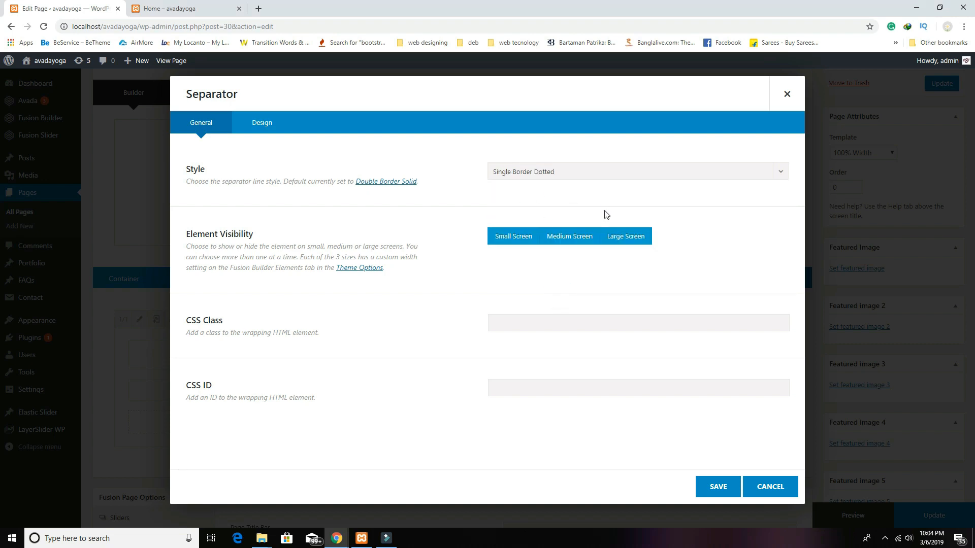
left_click(718, 487)
scroll(646, 447, "down", 2)
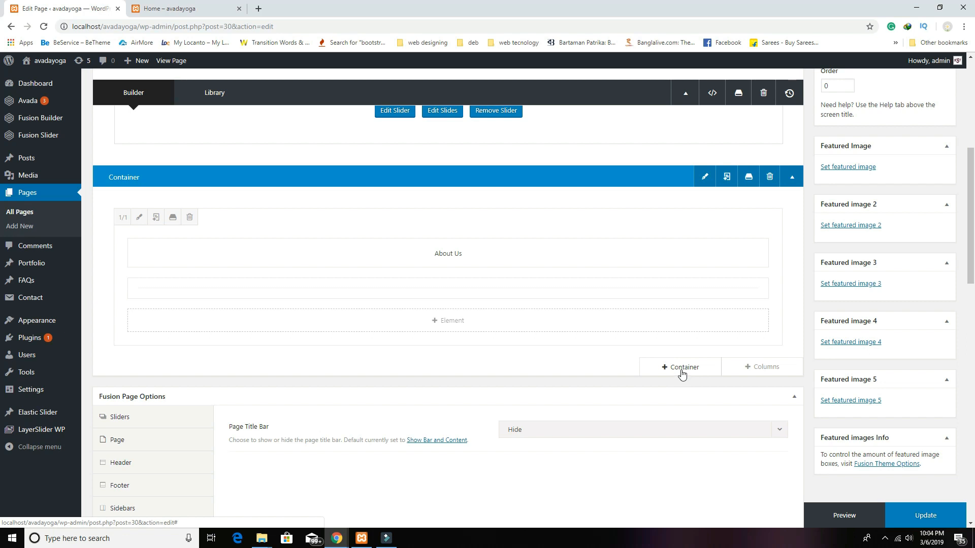
Step: Add a three-column container and place a Content Boxes element in its first column
left_click(707, 369)
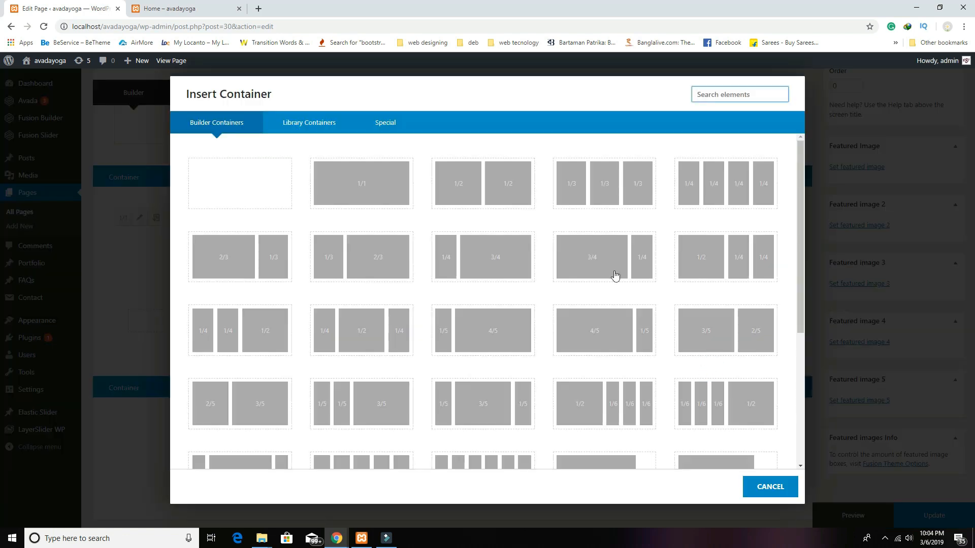
left_click(590, 195)
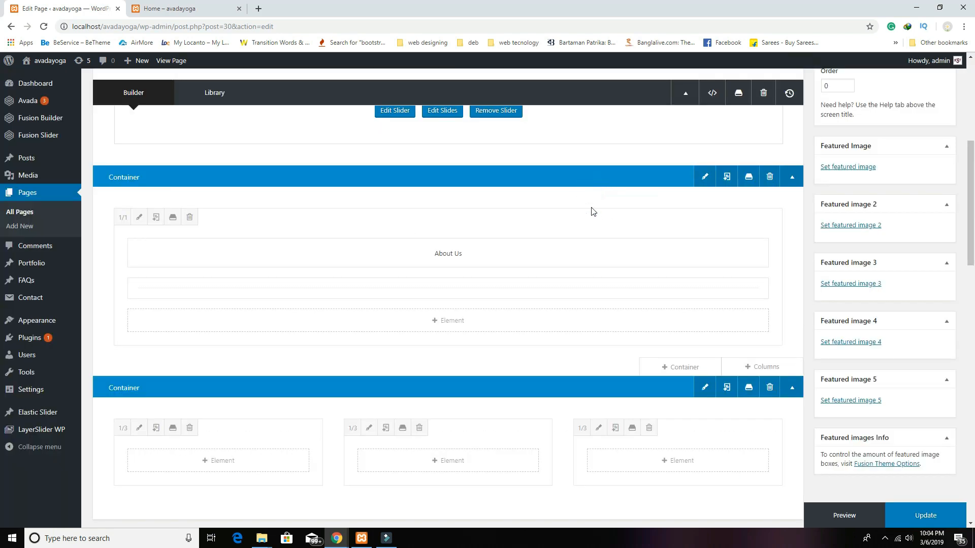
scroll(507, 324, "down", 2)
left_click(218, 358)
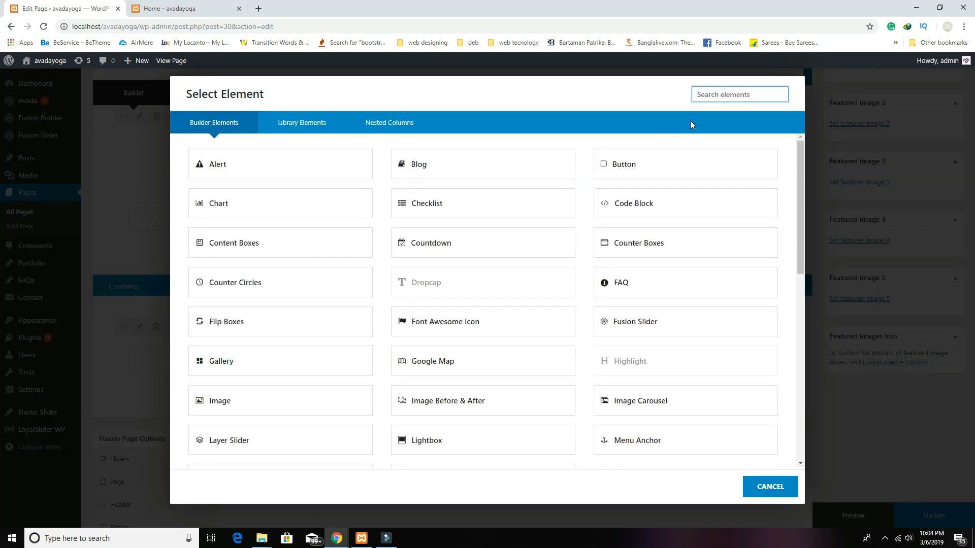
type("con")
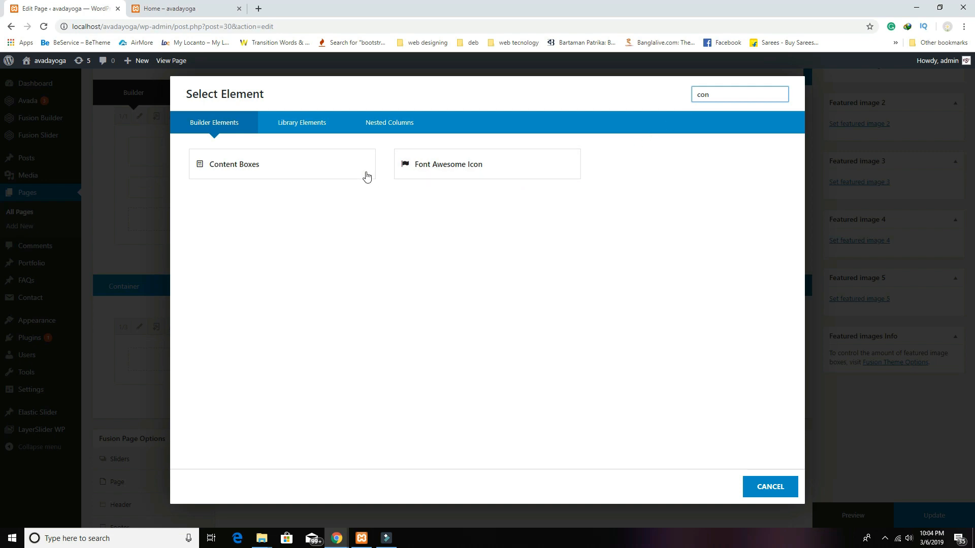
left_click(316, 163)
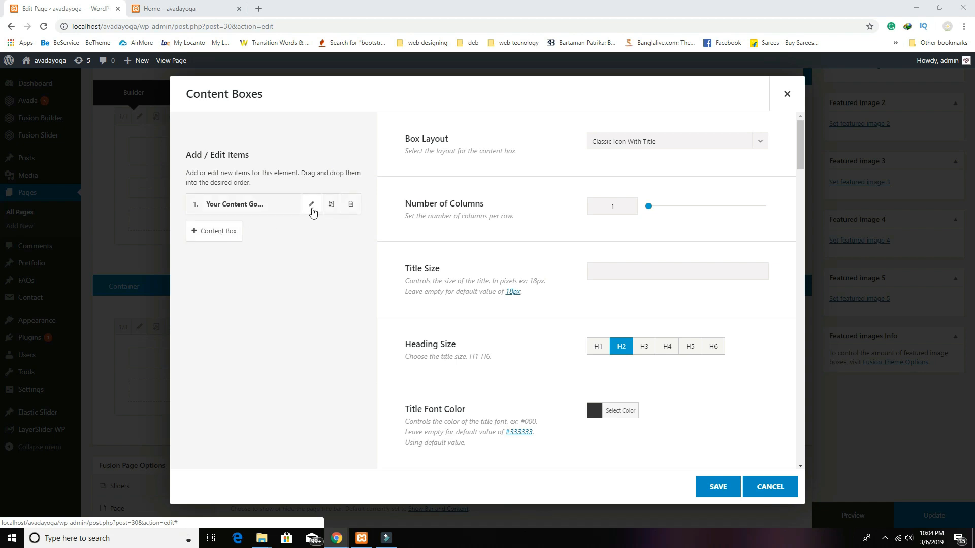
Step: Title the first content box 'FOR WHOM?' and use the kneeling yoga-pose photo as its icon image
left_click(314, 205)
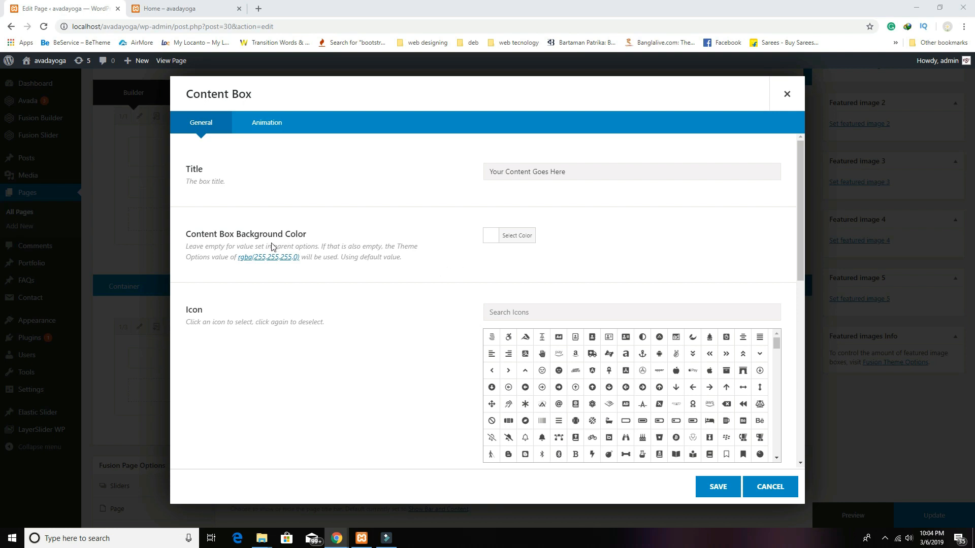
left_click(593, 169)
key("ctrl+a")
key("BackSpace")
type("FOR WHOM?")
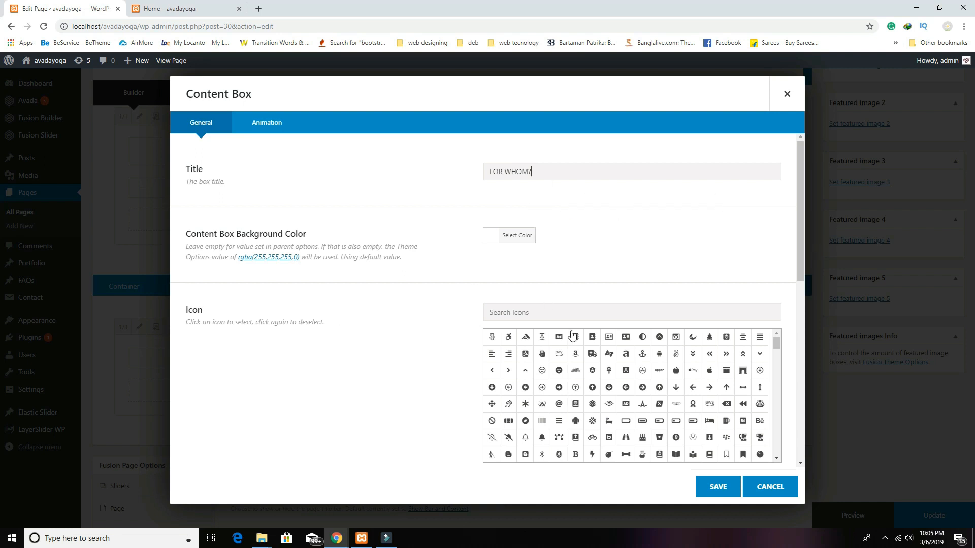
scroll(208, 329, "down", 3)
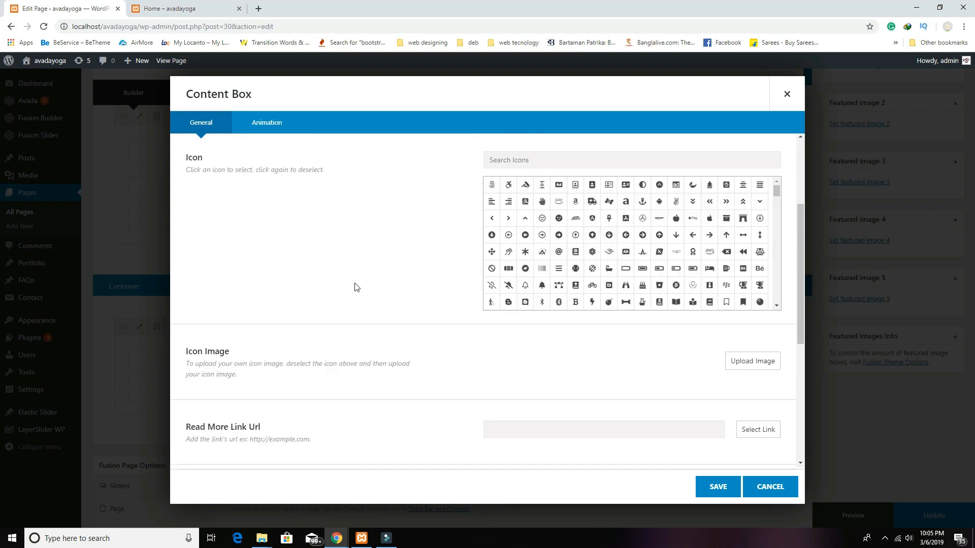
scroll(355, 287, "down", 2)
left_click(762, 267)
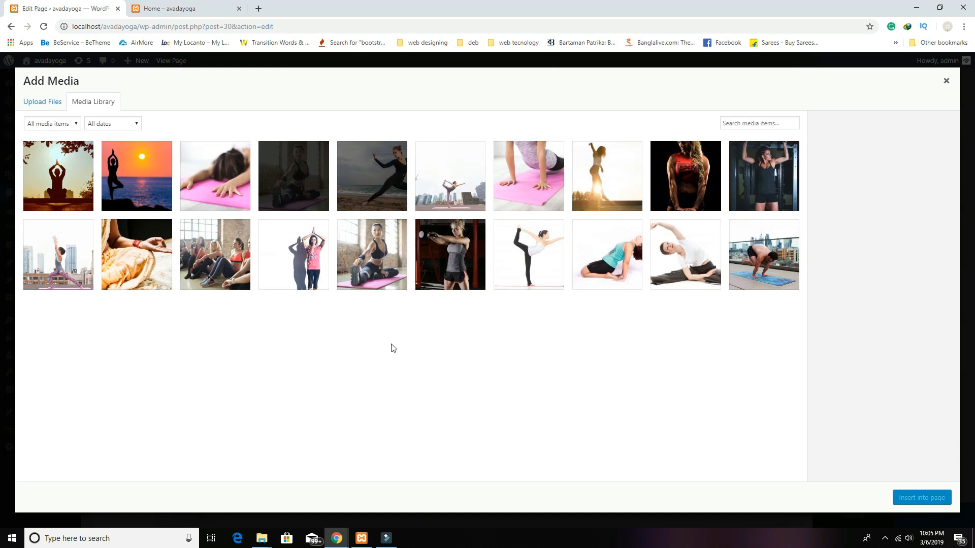
left_click(615, 261)
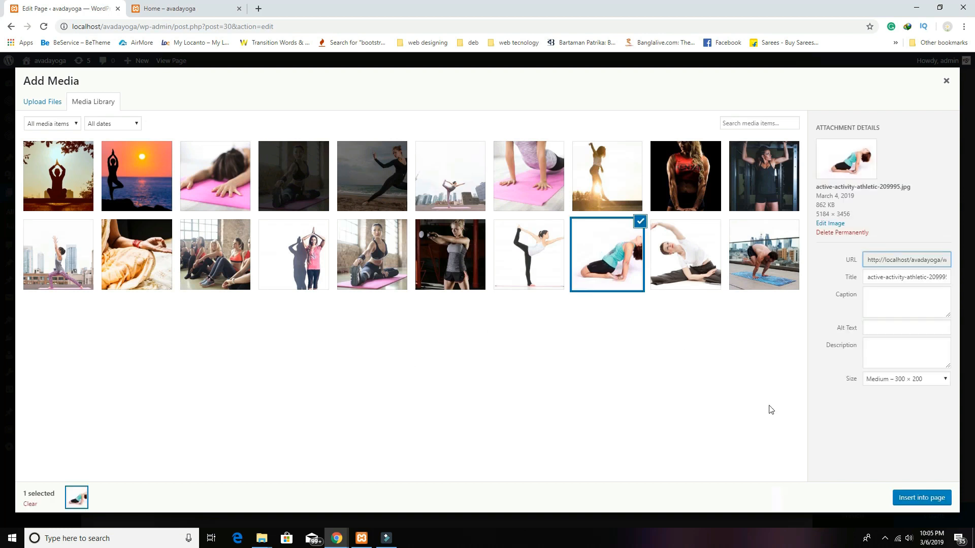
left_click(911, 500)
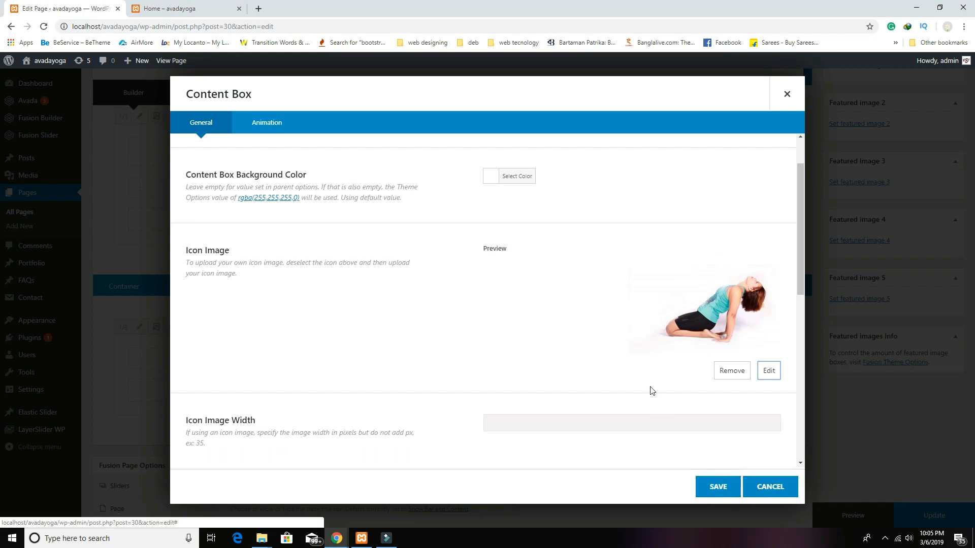
scroll(650, 389, "down", 2)
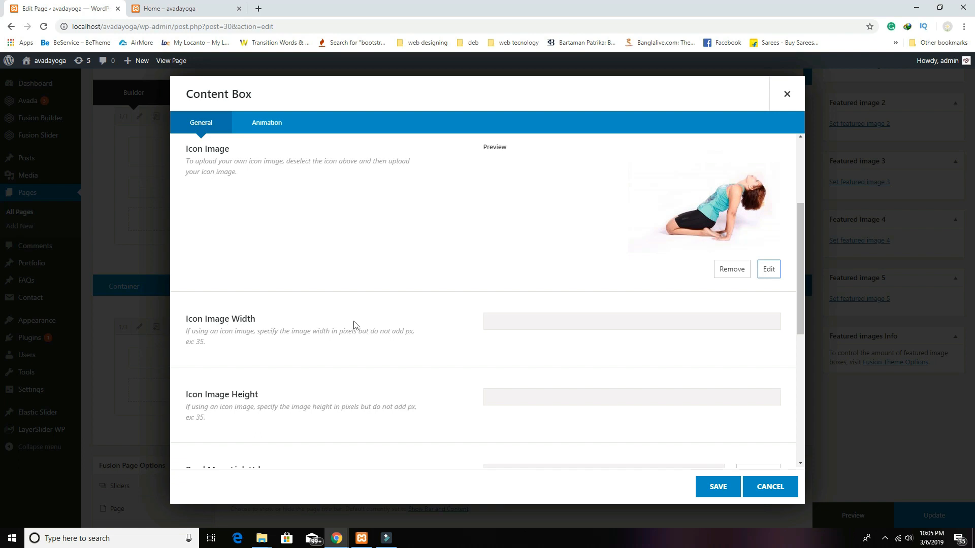
left_click(518, 325)
scroll(495, 396, "down", 2)
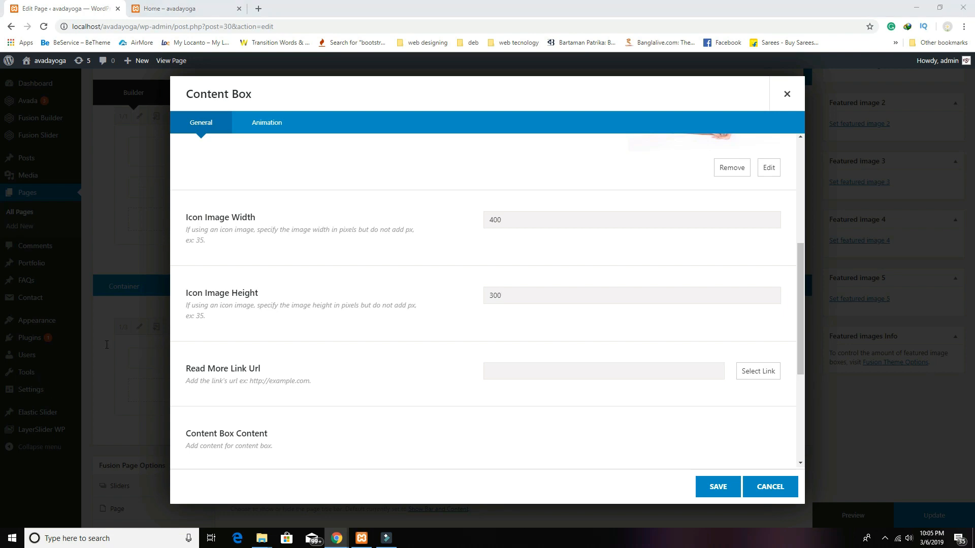
scroll(390, 427, "down", 3)
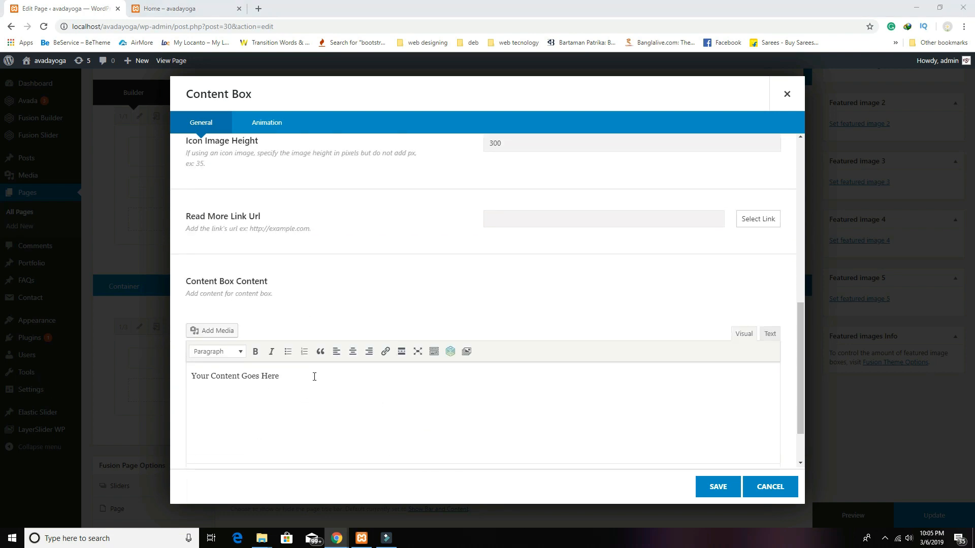
Step: Replace the box content with the pasted Lorem ipsum paragraph and save the Content Boxes element
key("ctrl+a")
key("BackSpace")
type("Lorem quis bibendum auctor, nisi elit consequat ipsum, nec sagittis sem nibh id elit. Duis sed odio sit amet nibh vulputate cursus a sit amet mauris.")
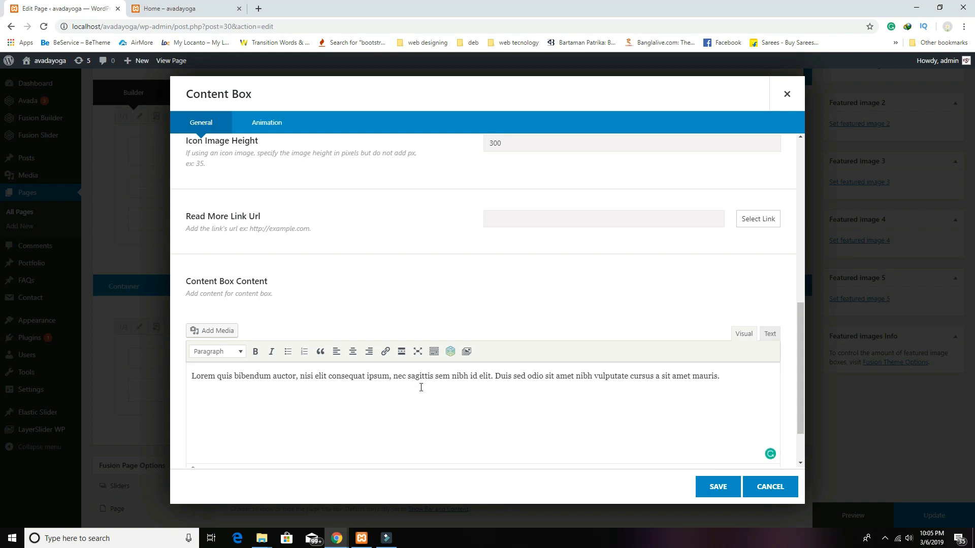
left_click(730, 493)
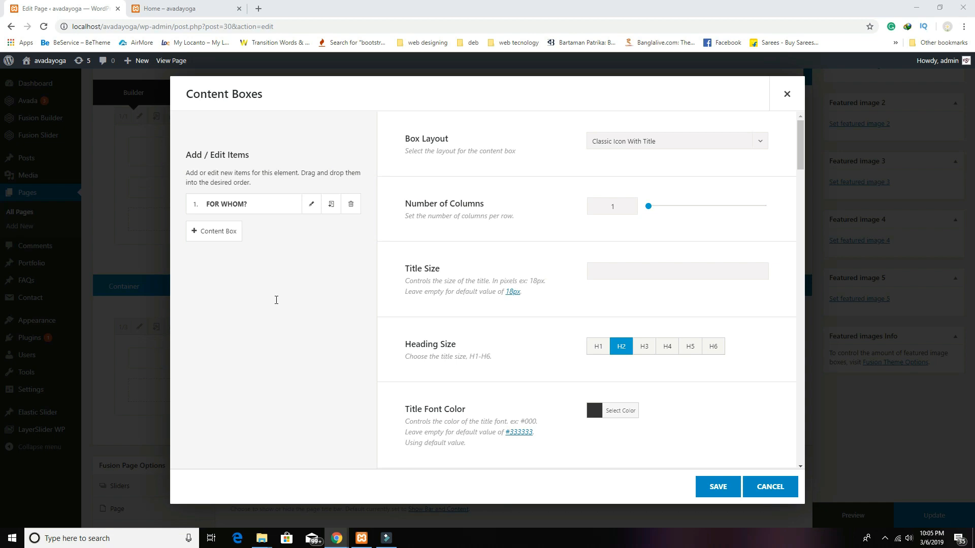
scroll(648, 336, "down", 6)
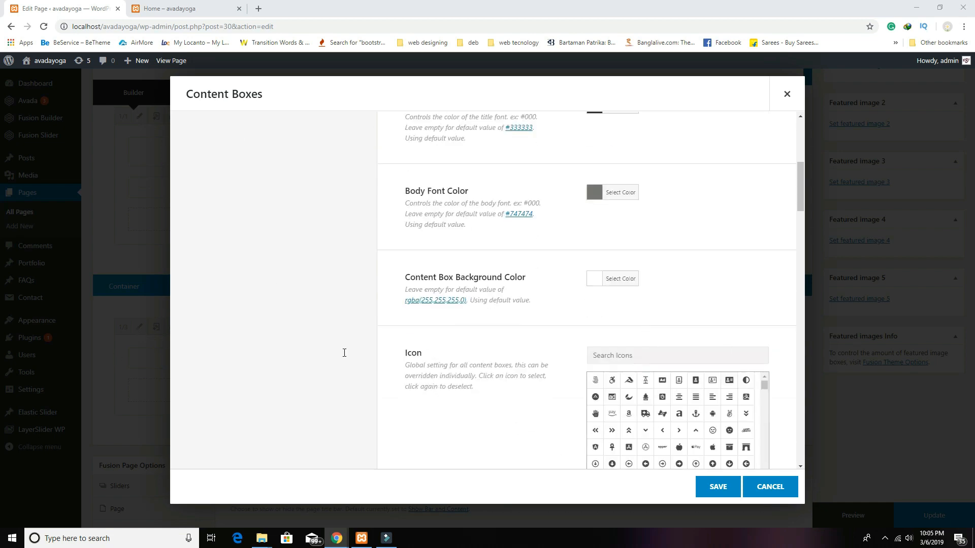
left_click(720, 487)
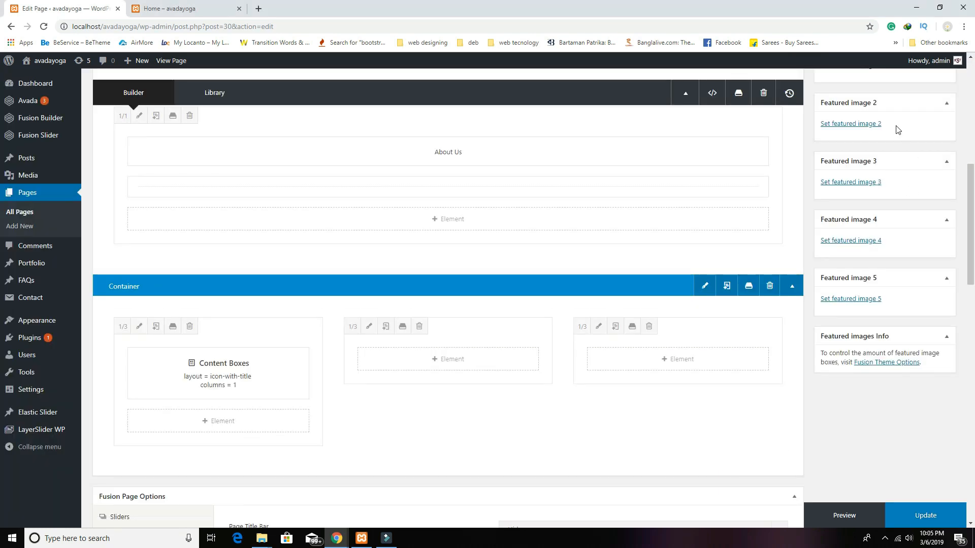
Step: Preview the page changes in the Home tab, then return to the editor
scroll(762, 284, "up", 4)
scroll(907, 162, "up", 3)
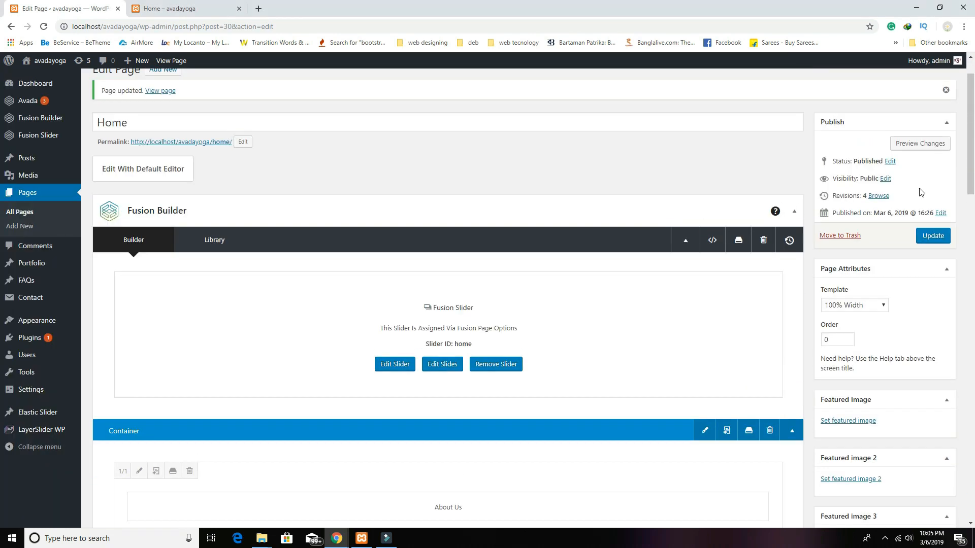
left_click(920, 143)
left_click(210, 10)
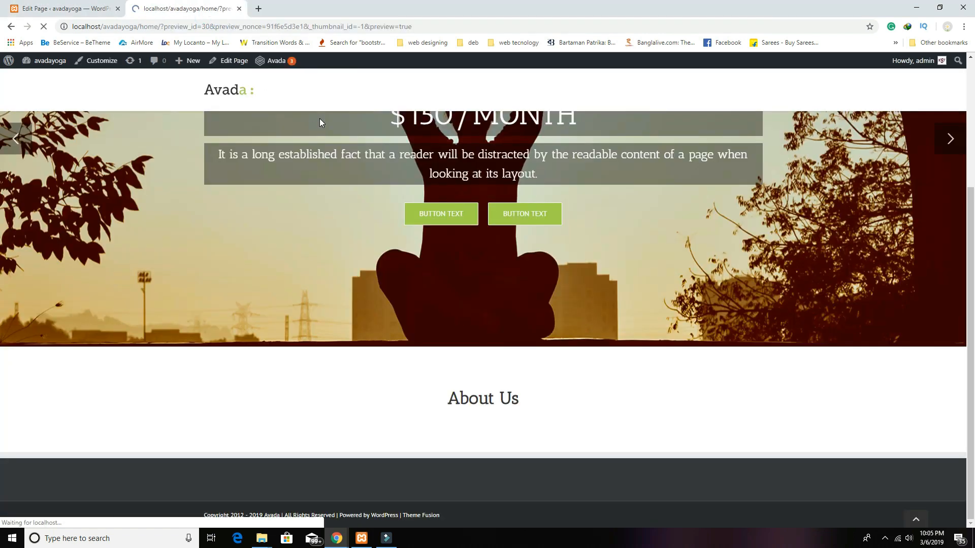
scroll(392, 212, "down", 7)
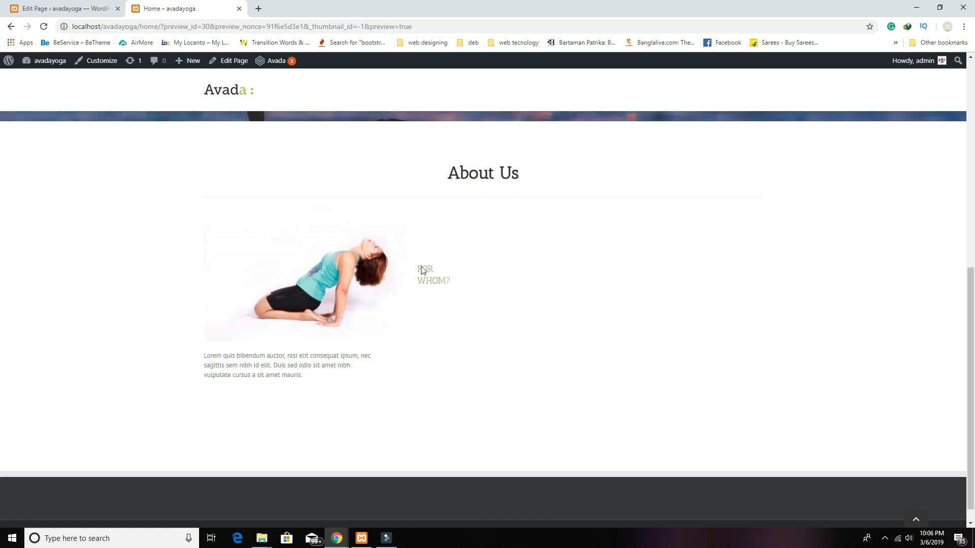
left_click(60, 5)
scroll(242, 357, "down", 8)
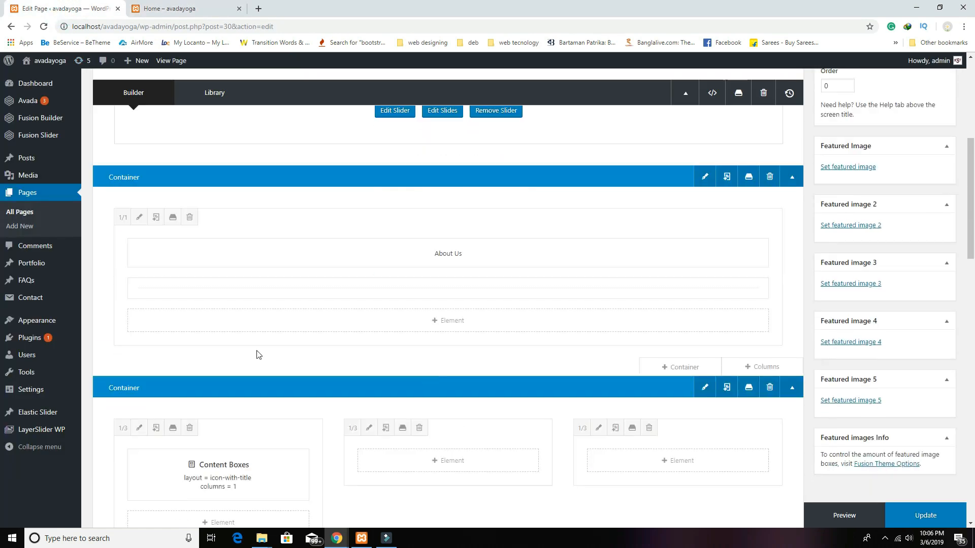
Step: Set the Content Boxes layout to Classic Icon On Top, save, and preview again
left_click(195, 327)
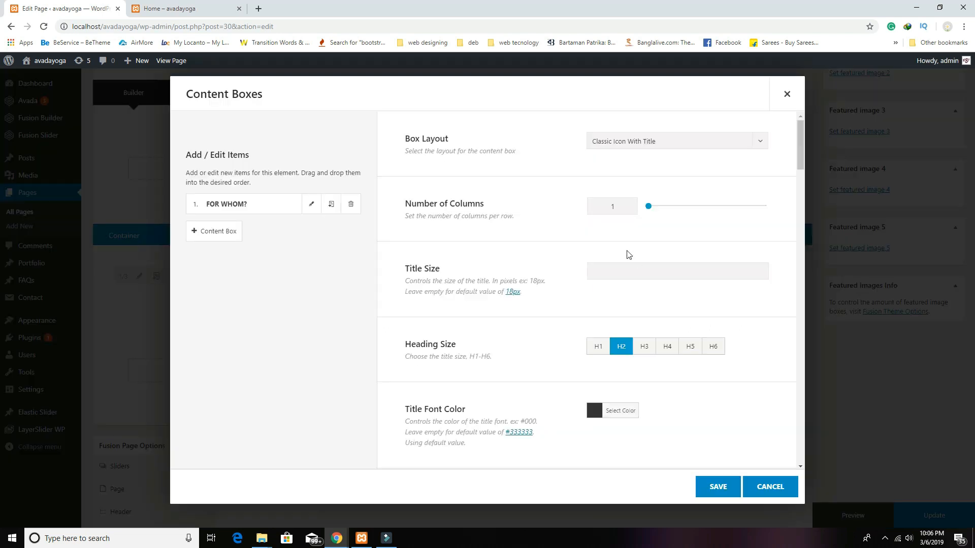
left_click(646, 147)
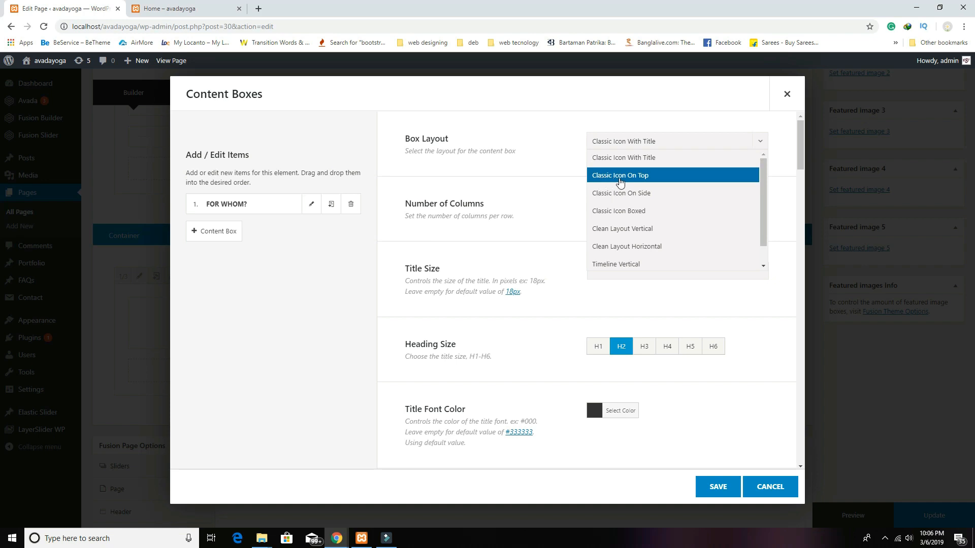
left_click(629, 181)
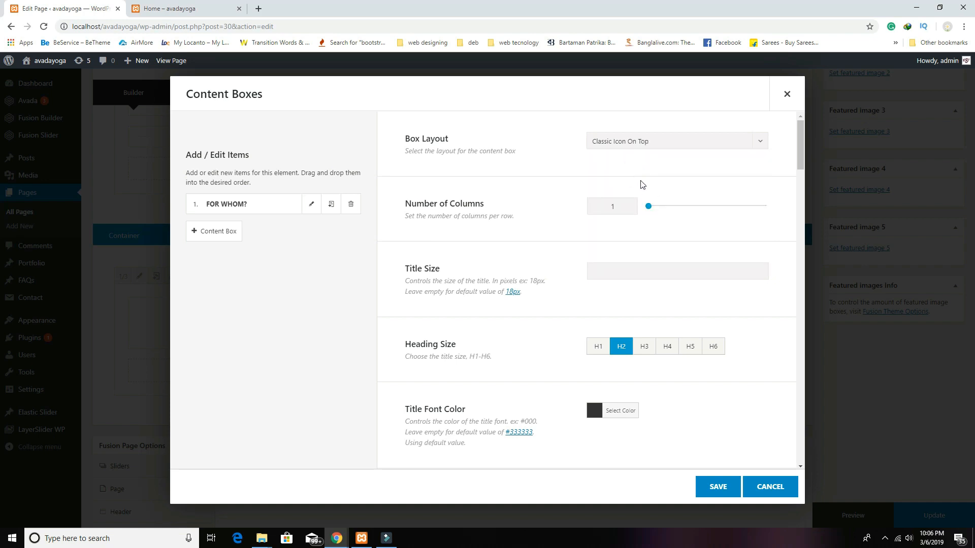
left_click(711, 485)
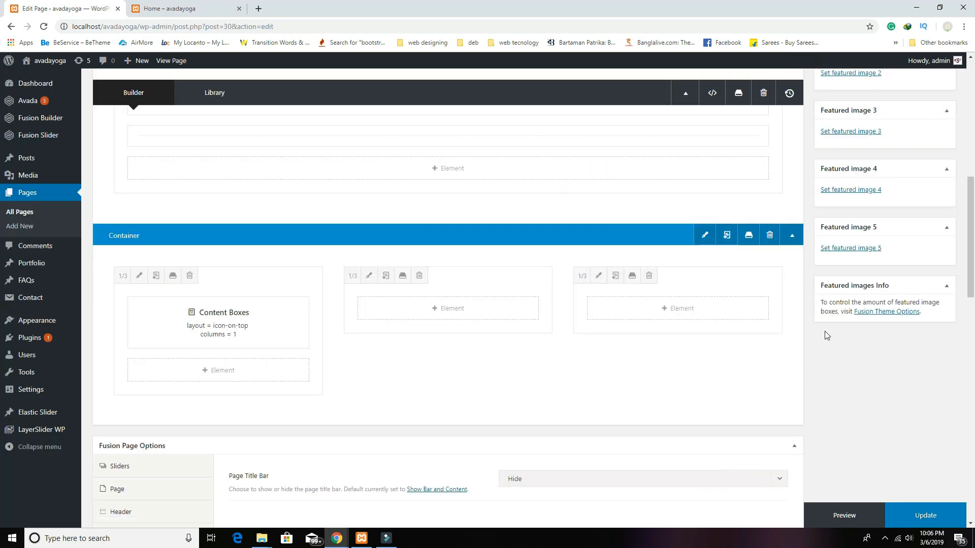
scroll(925, 193, "up", 4)
scroll(924, 190, "up", 3)
left_click(920, 143)
left_click(198, 9)
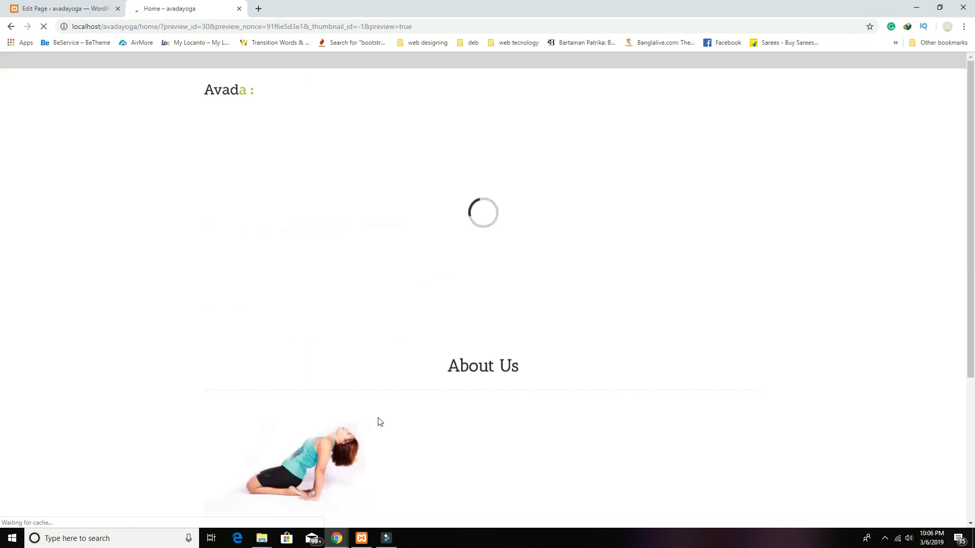
Step: Check the FOR WHOM? box under its yoga photo in the preview, then return to the editor
scroll(378, 420, "down", 7)
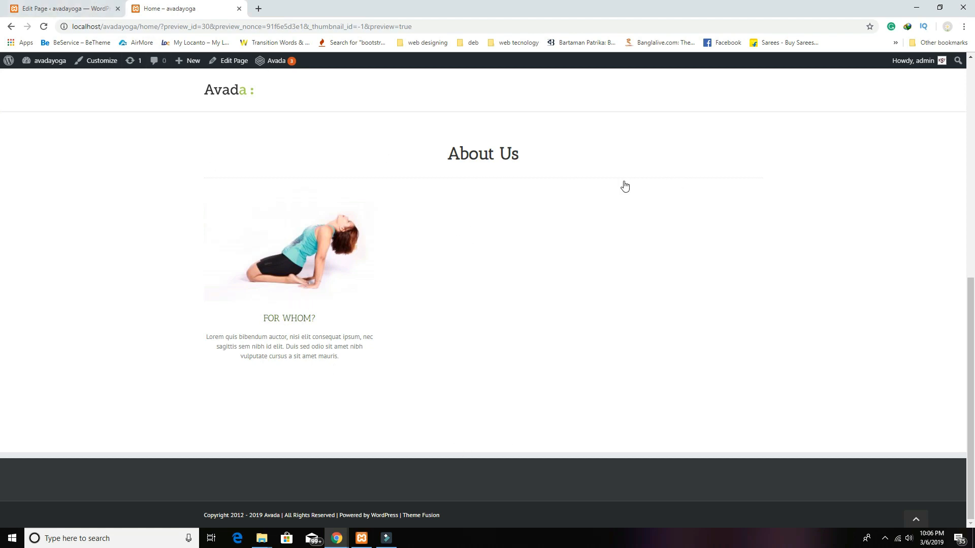
left_click(65, 4)
scroll(335, 338, "down", 6)
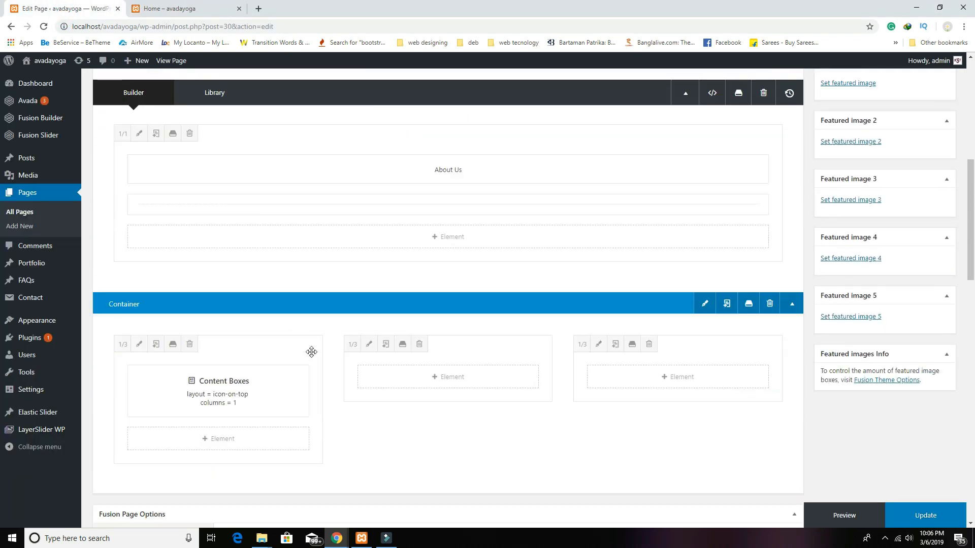
Step: Duplicate the Content Boxes element and move the copy into the middle column
scroll(311, 352, "down", 2)
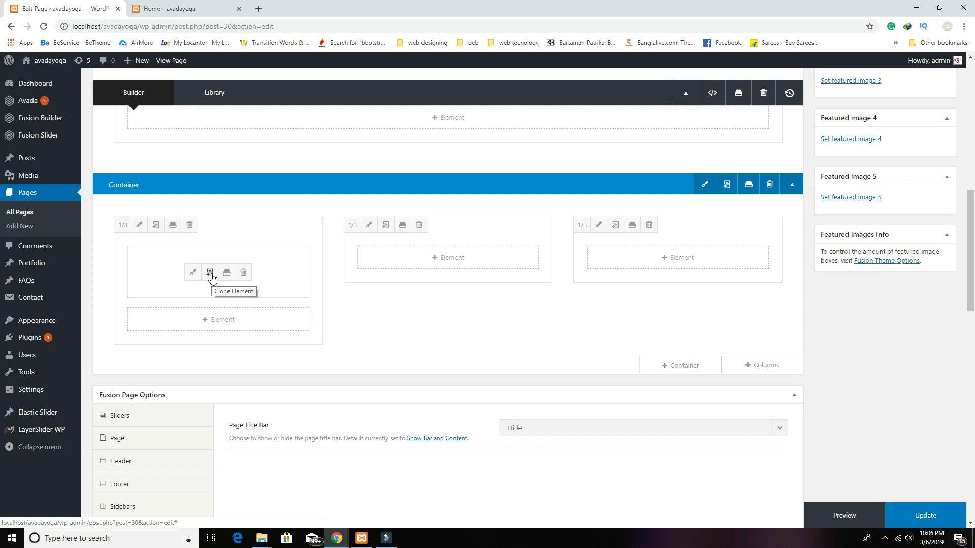
left_click(210, 275)
left_click_drag(266, 318, 429, 258)
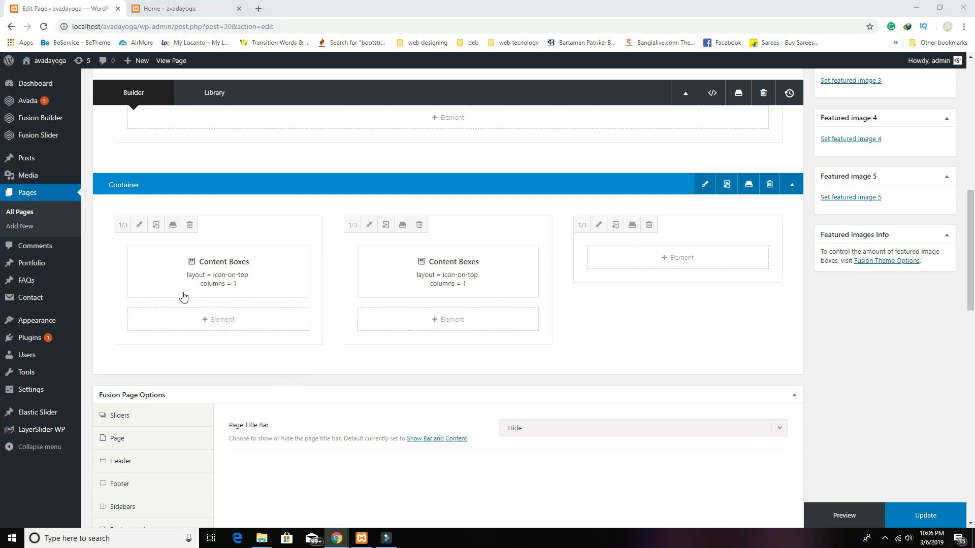
Step: Retitle the middle copy's content box to 'WHEN?'
left_click(424, 275)
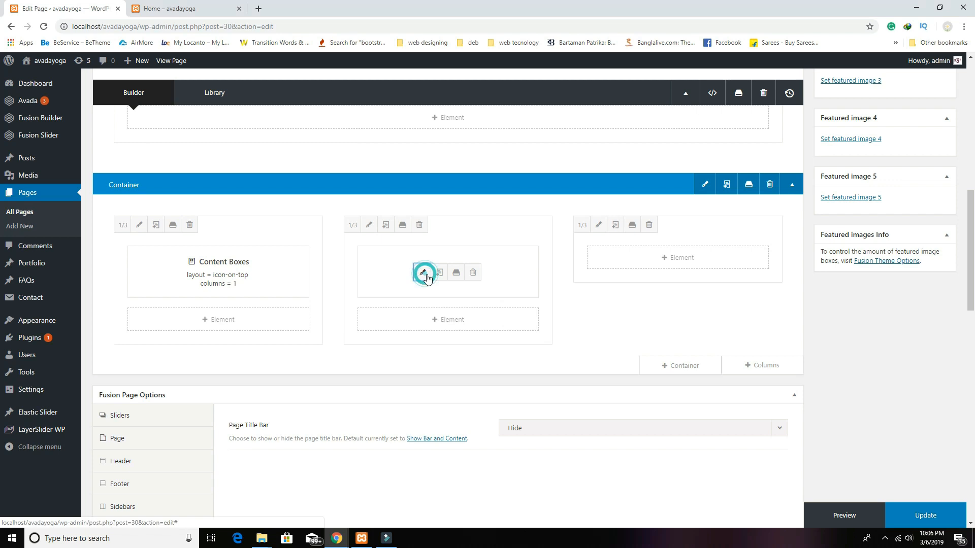
left_click(311, 205)
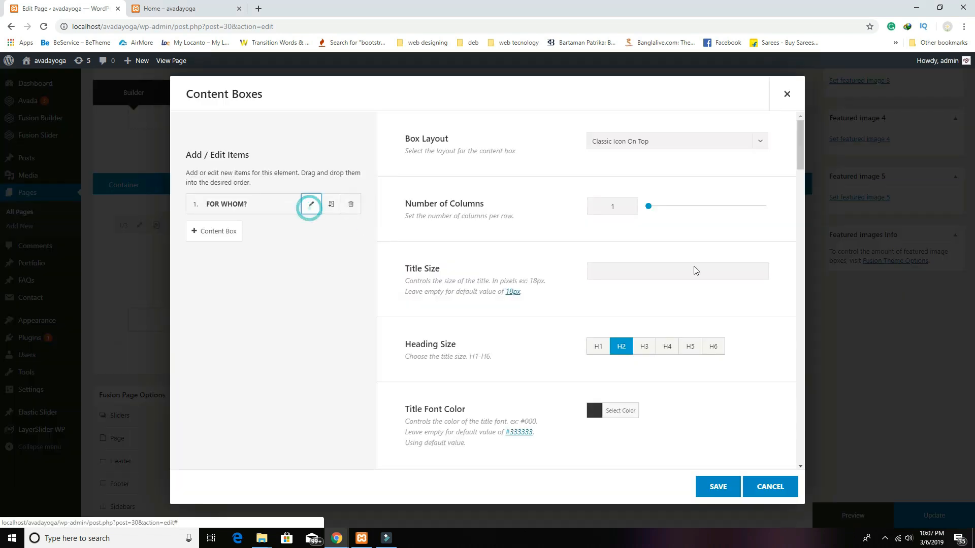
triple_click(564, 175)
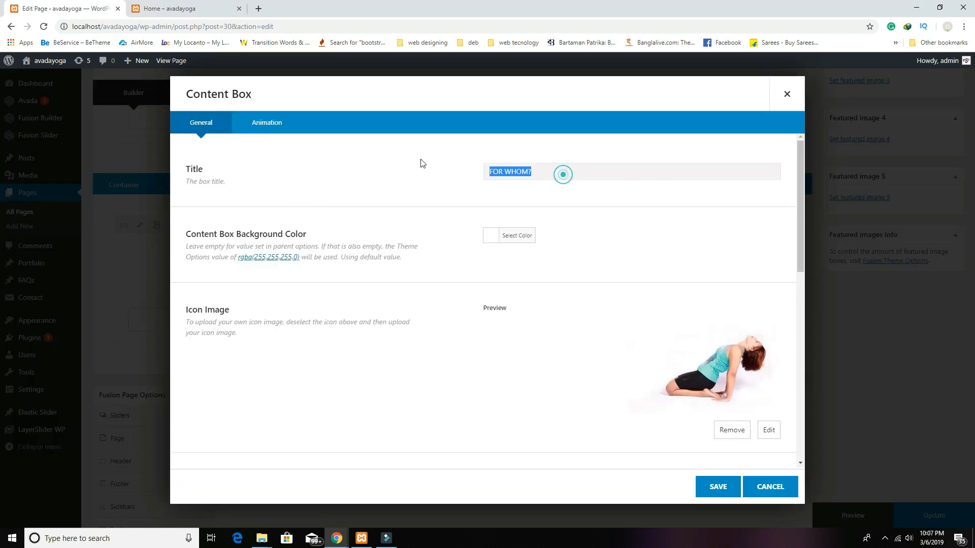
type("Wh")
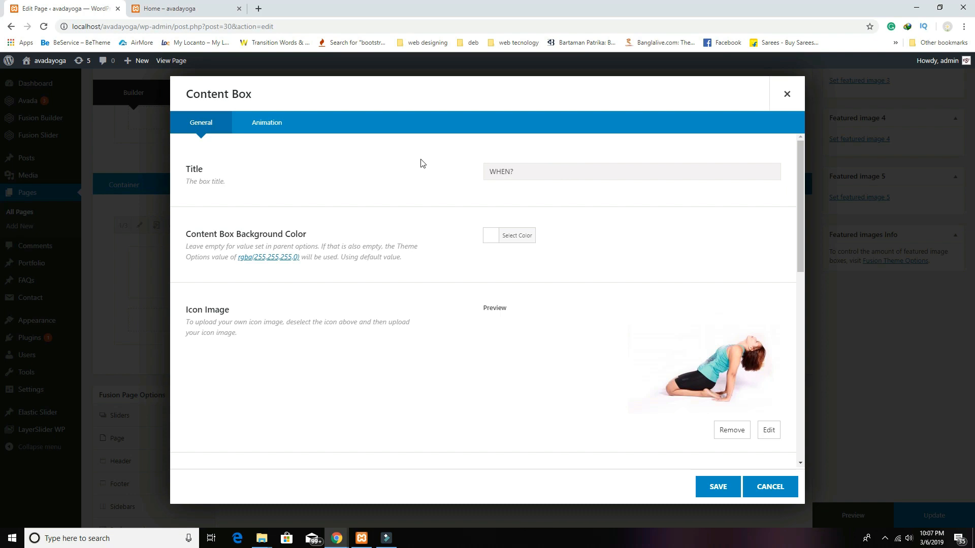
scroll(706, 295, "down", 4)
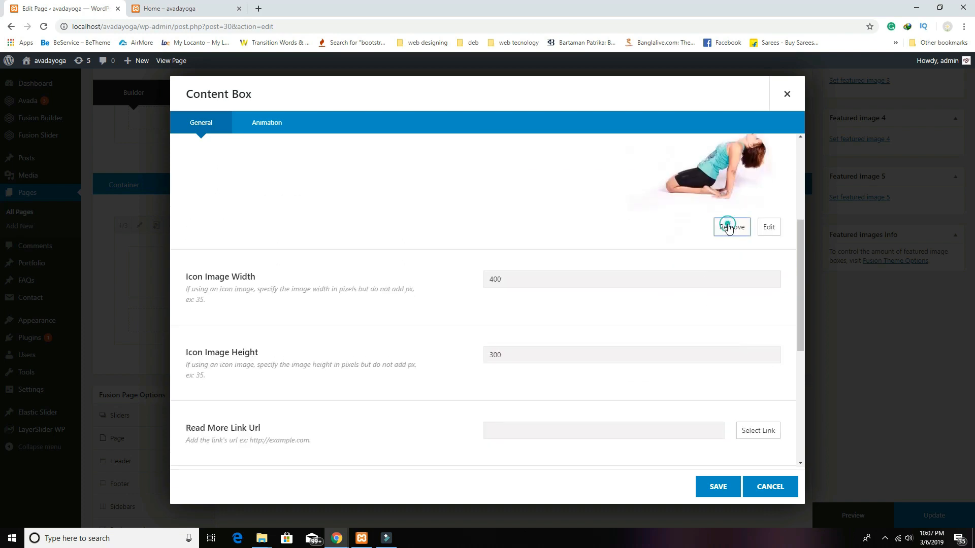
scroll(728, 264, "down", 4)
scroll(689, 291, "up", 3)
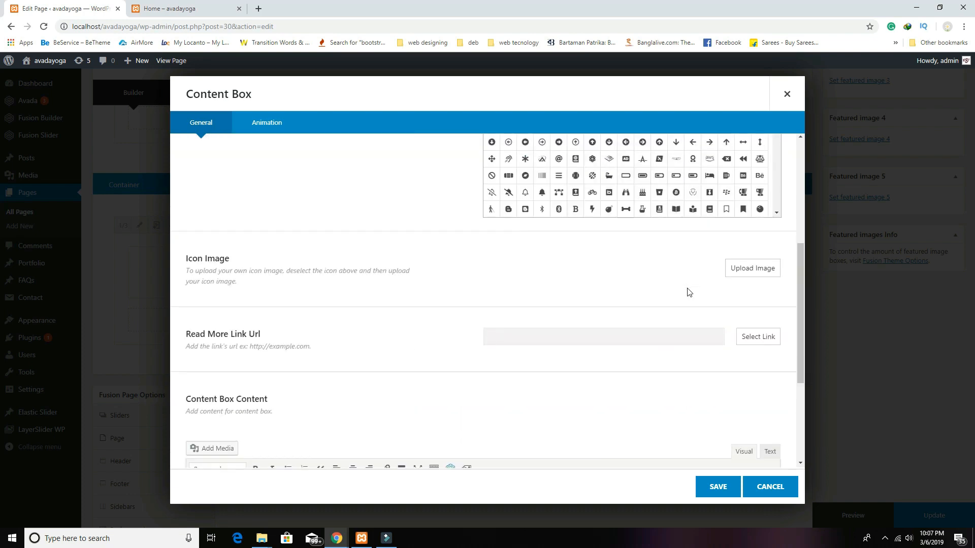
scroll(688, 291, "down", 4)
scroll(687, 292, "up", 5)
scroll(688, 292, "up", 2)
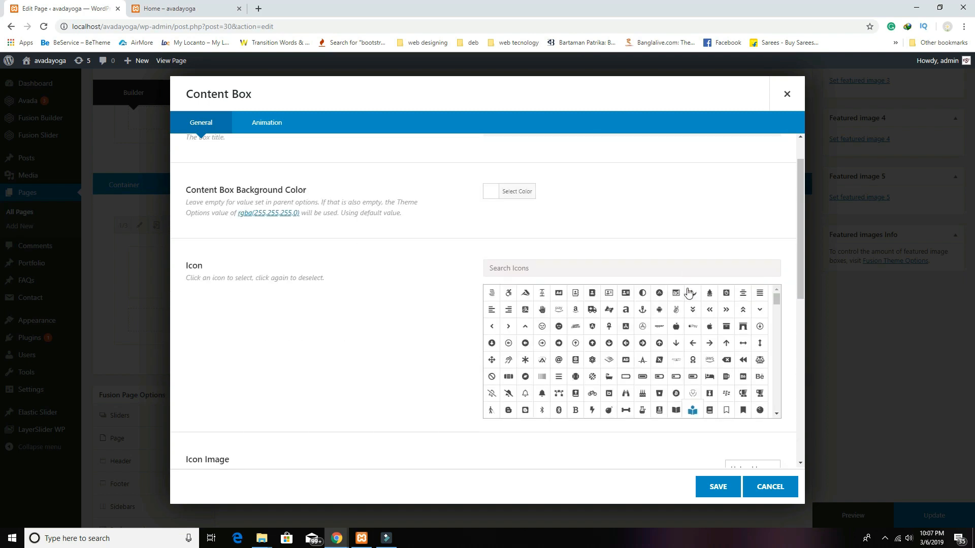
scroll(746, 269, "down", 4)
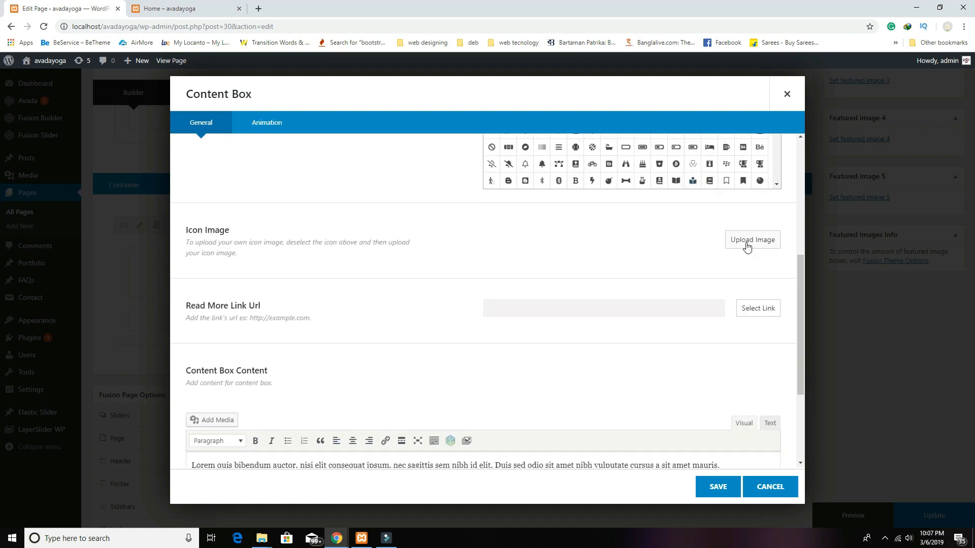
Step: Replace its icon image with the standing dancer-pose photo and save the element
left_click(746, 244)
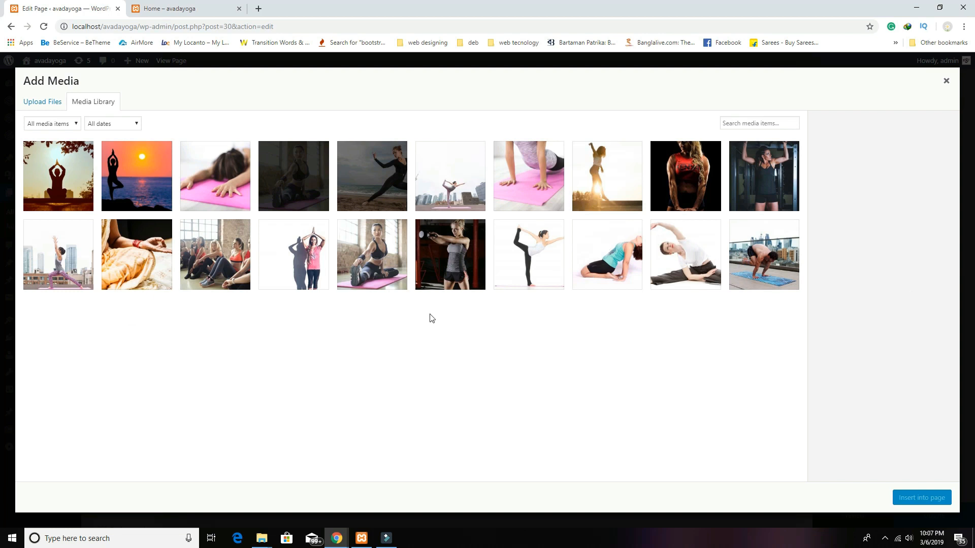
left_click(549, 273)
left_click(914, 498)
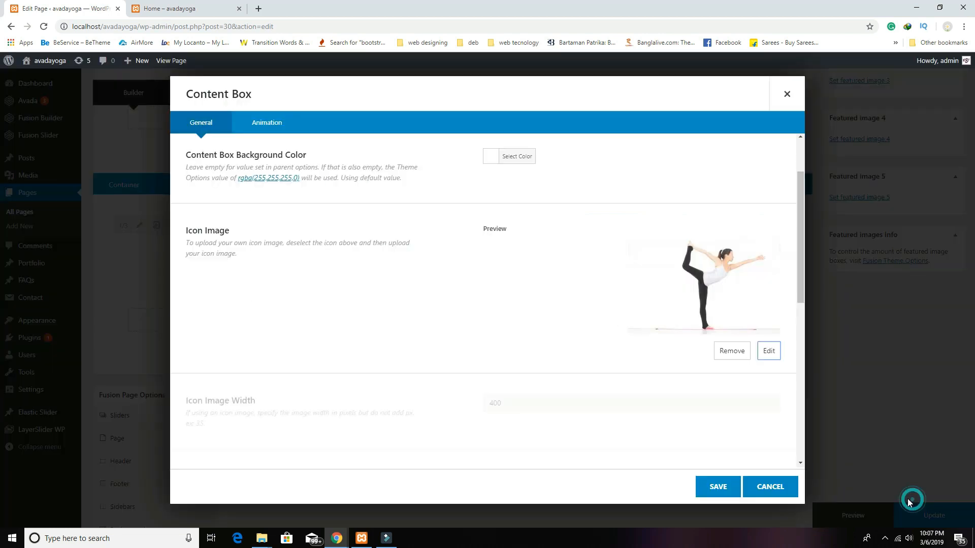
scroll(583, 332, "down", 3)
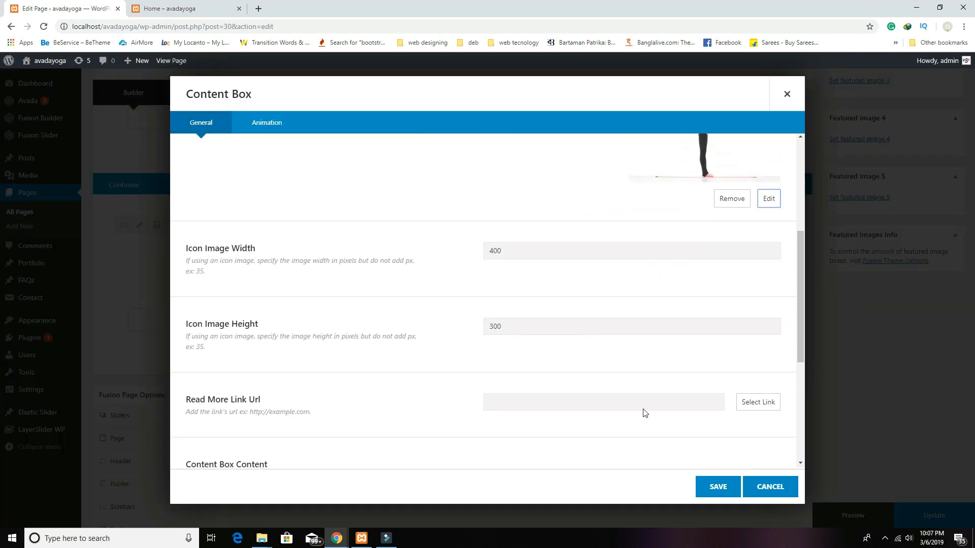
left_click(718, 488)
left_click(717, 488)
mouse_move(455, 272)
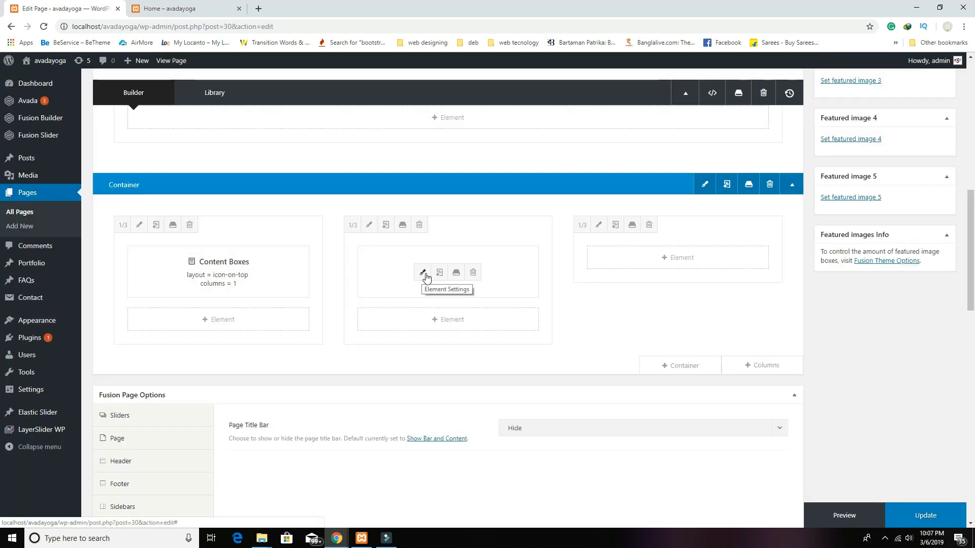
Step: Copy the middle Content Boxes into the third column and retitle its box 'WHY YOGA?'
left_click(439, 272)
left_click_drag(498, 332, 678, 269)
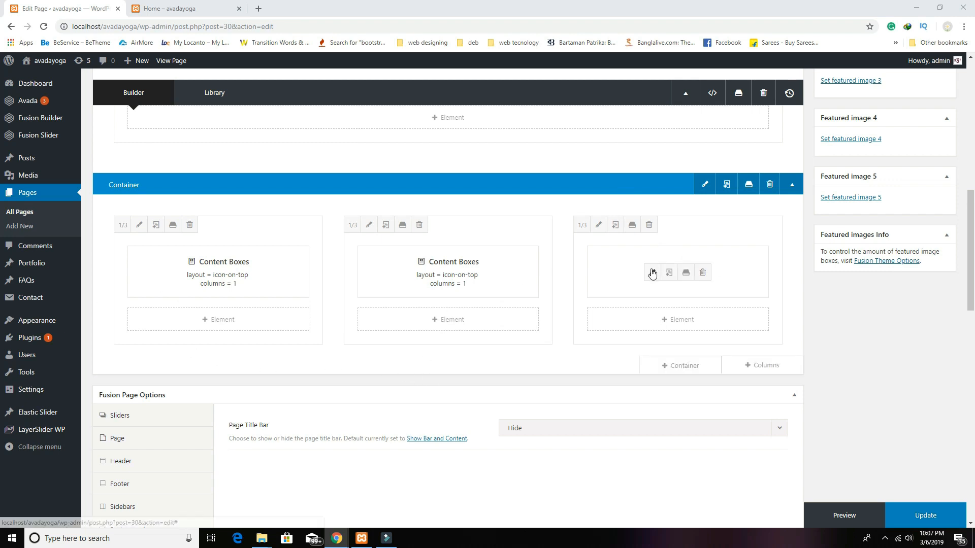
left_click(652, 270)
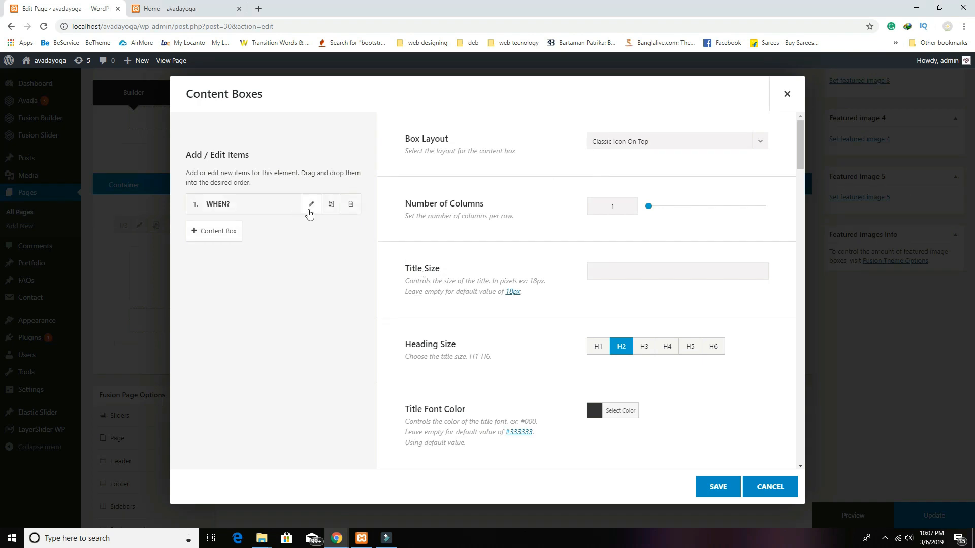
left_click(311, 204)
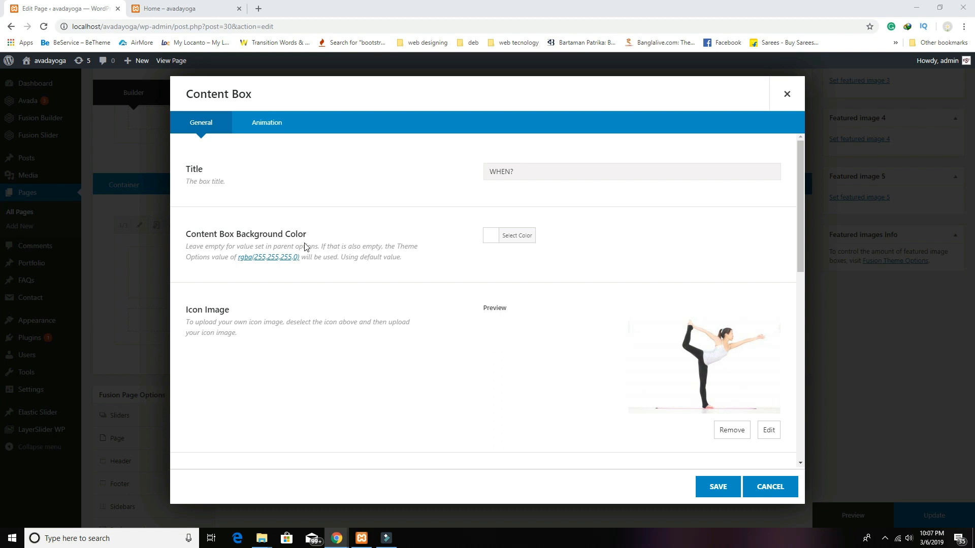
triple_click(550, 172)
type("WHY YOGA?")
Step: Swap the box's icon for the seated side-stretch photo and save the item
scroll(629, 297, "down", 1)
scroll(630, 296, "down", 3)
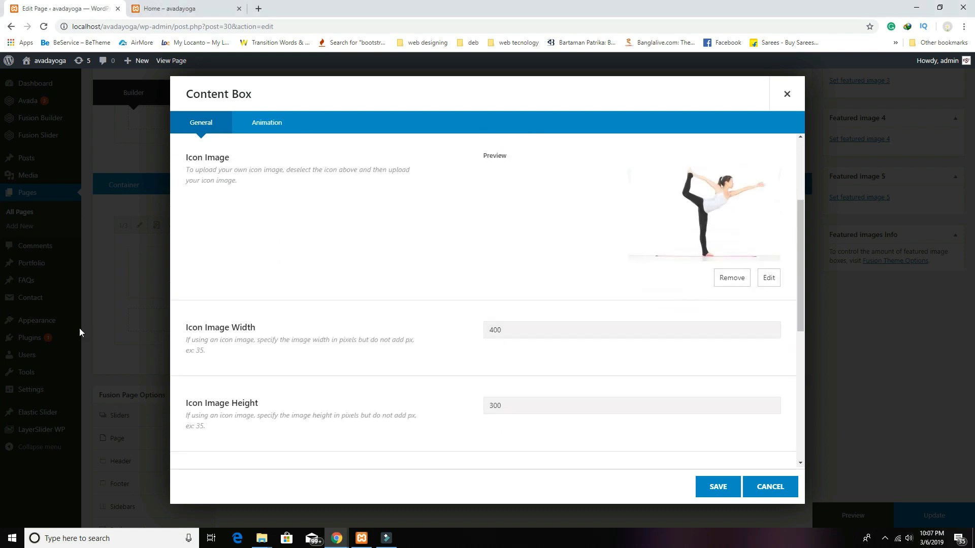
left_click(731, 279)
left_click(753, 167)
left_click(678, 253)
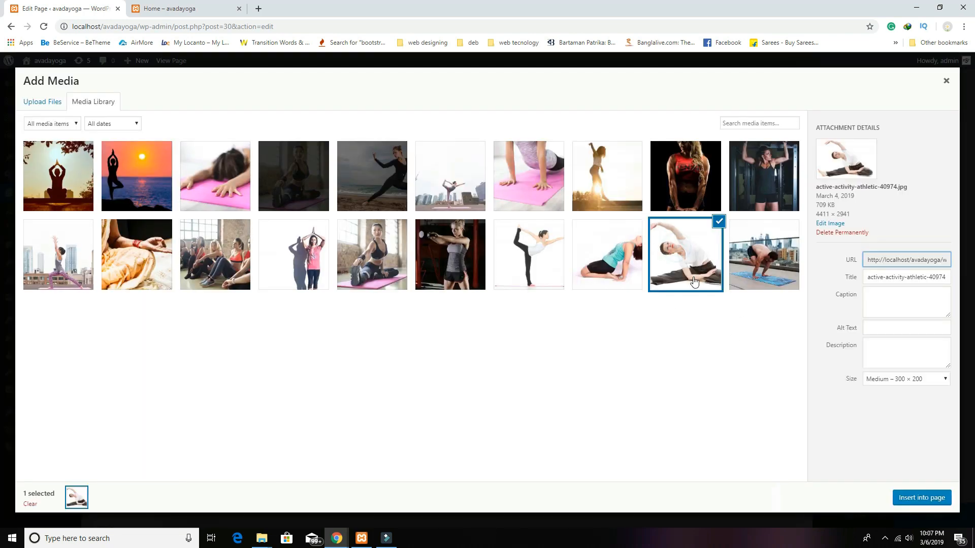
left_click(921, 498)
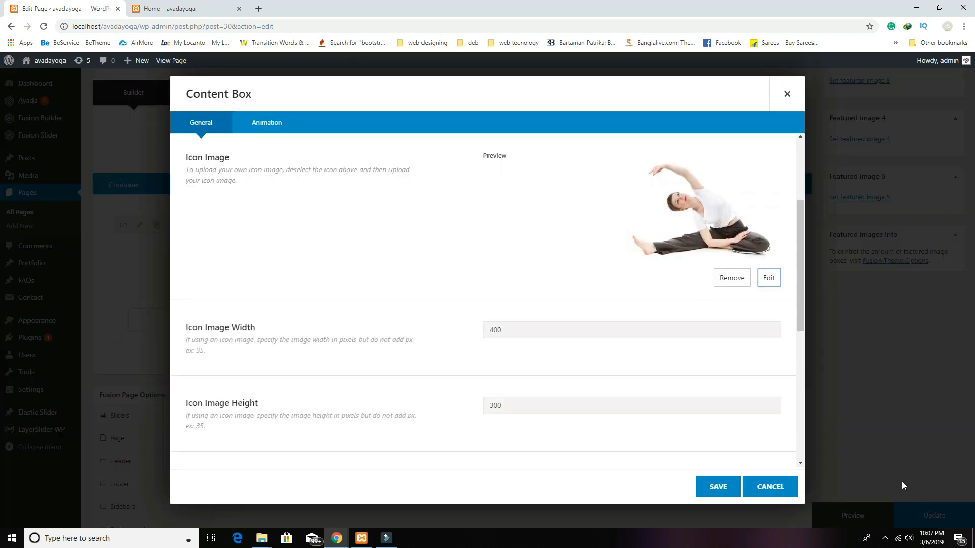
left_click(724, 487)
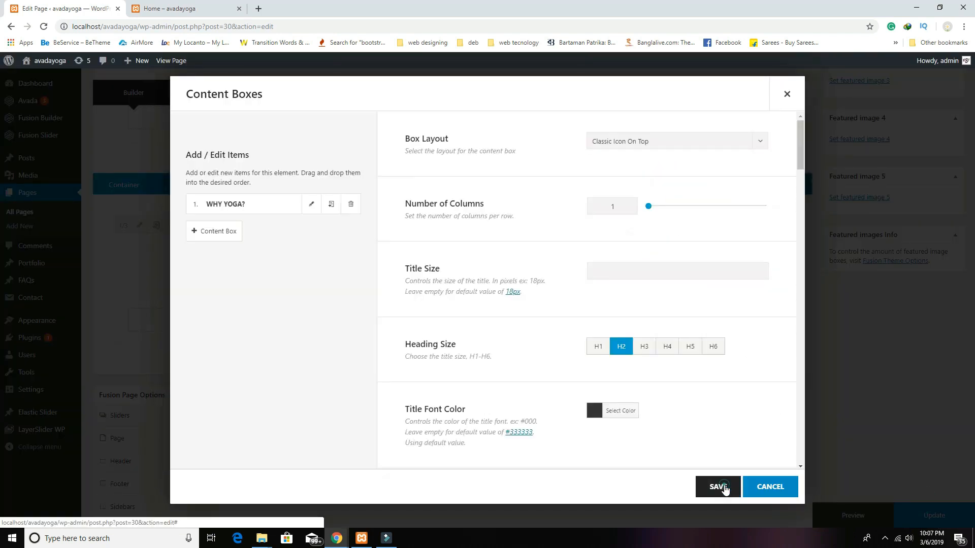
scroll(899, 319, "up", 3)
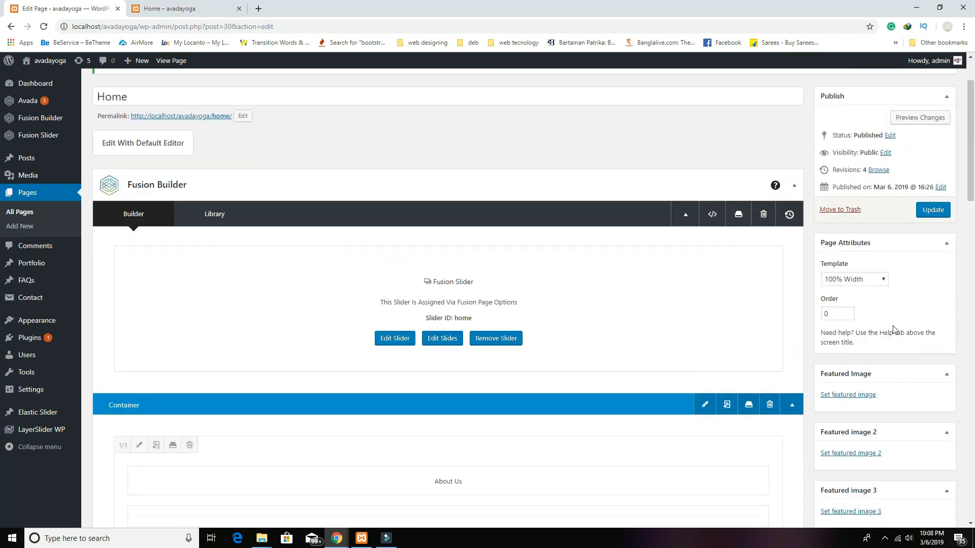
scroll(894, 330, "up", 2)
left_click(923, 195)
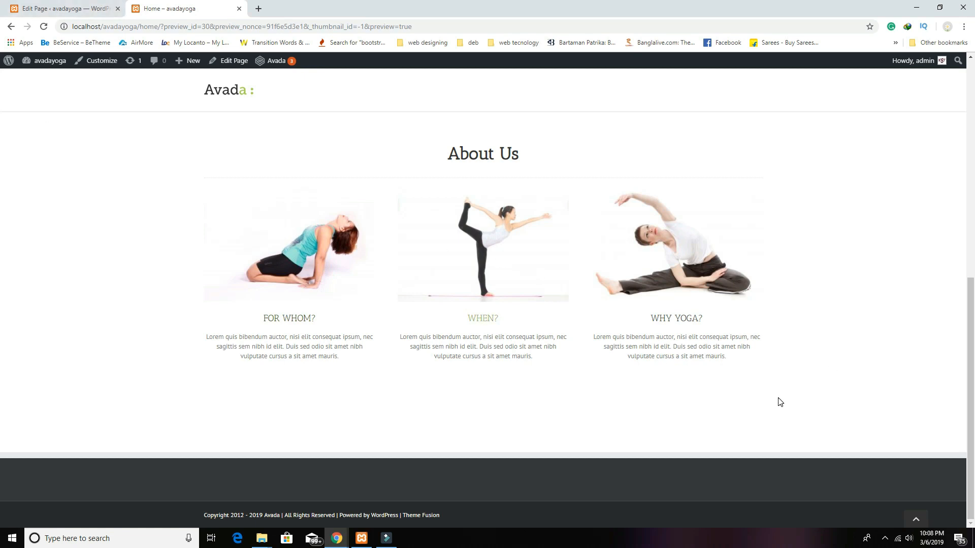
left_click(54, 7)
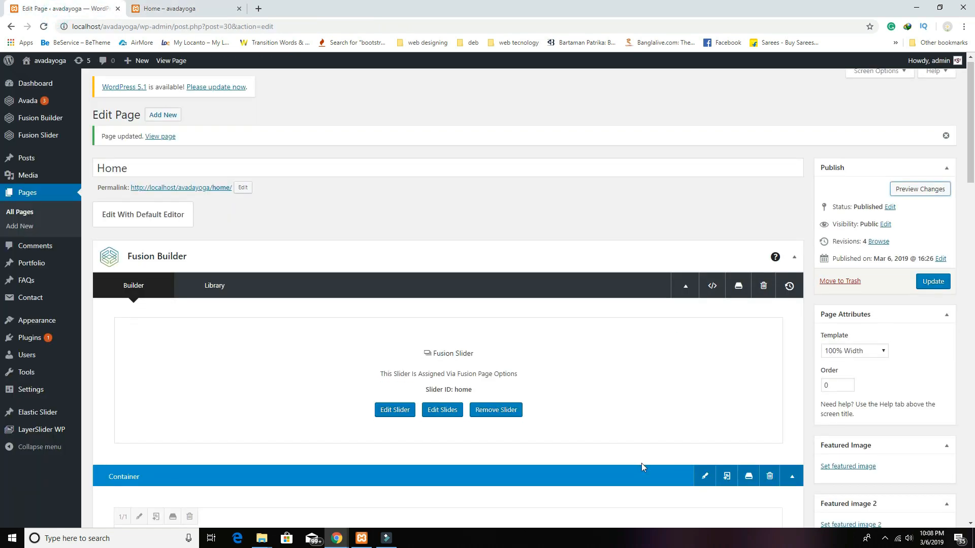
Step: Upload home_yoga_bg_pattern.jpg and set it as the About Us container's background image
scroll(641, 463, "down", 4)
scroll(641, 467, "up", 2)
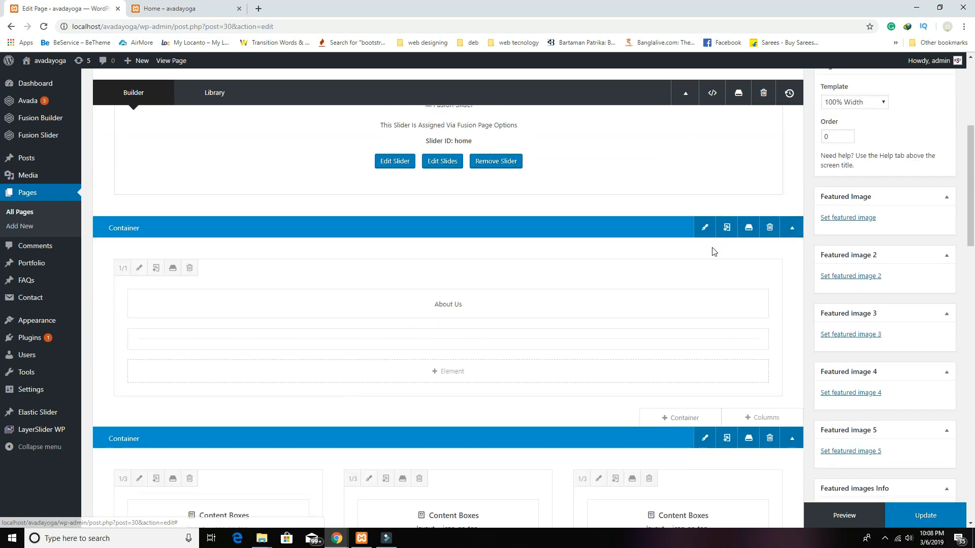
left_click(705, 229)
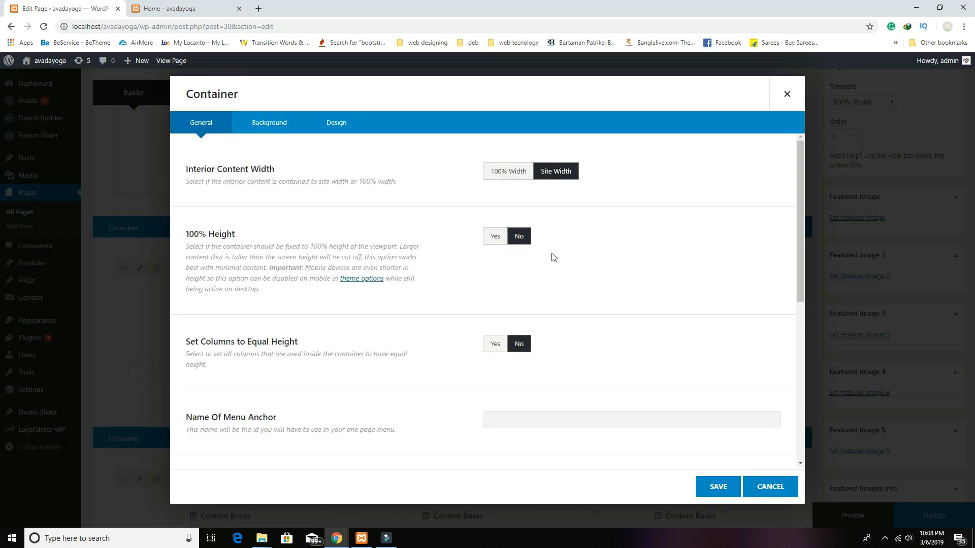
left_click(278, 126)
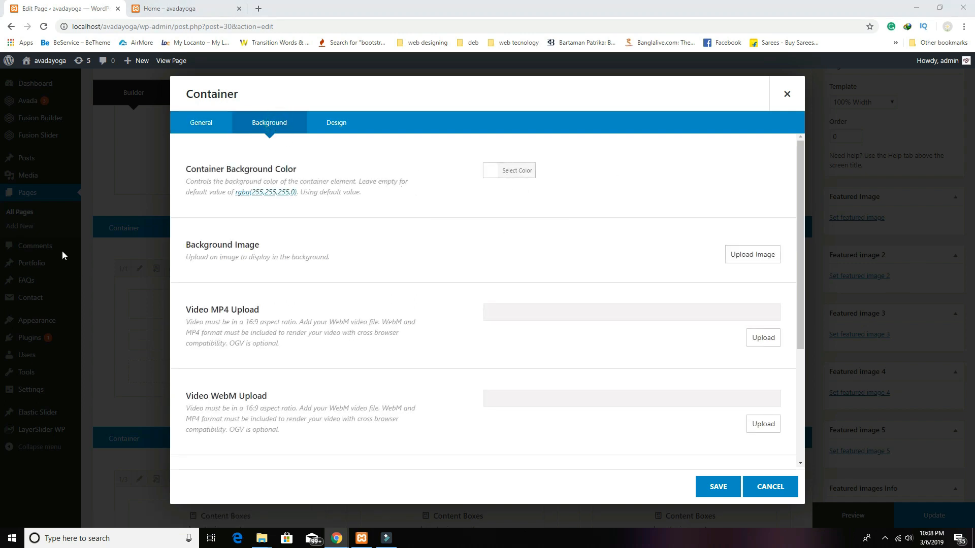
left_click(763, 259)
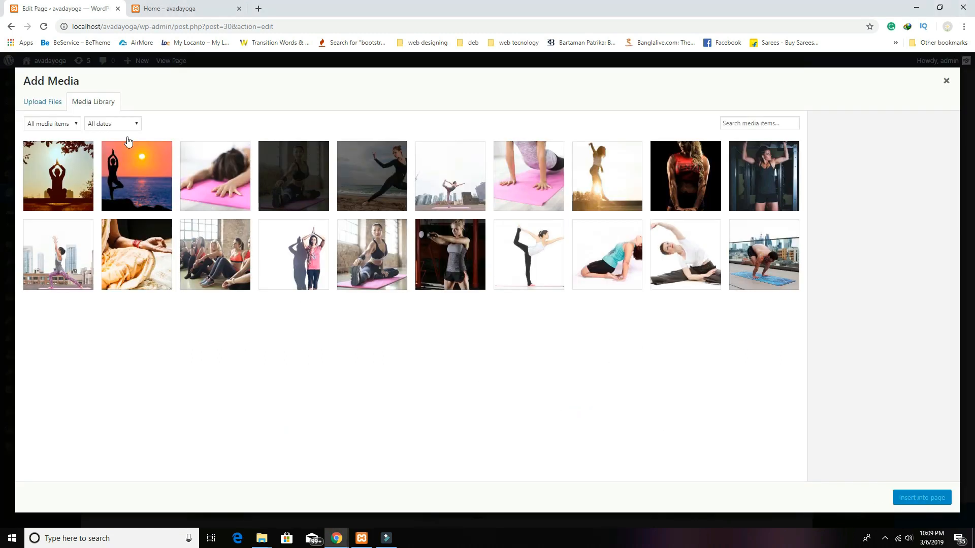
left_click(57, 102)
left_click(479, 279)
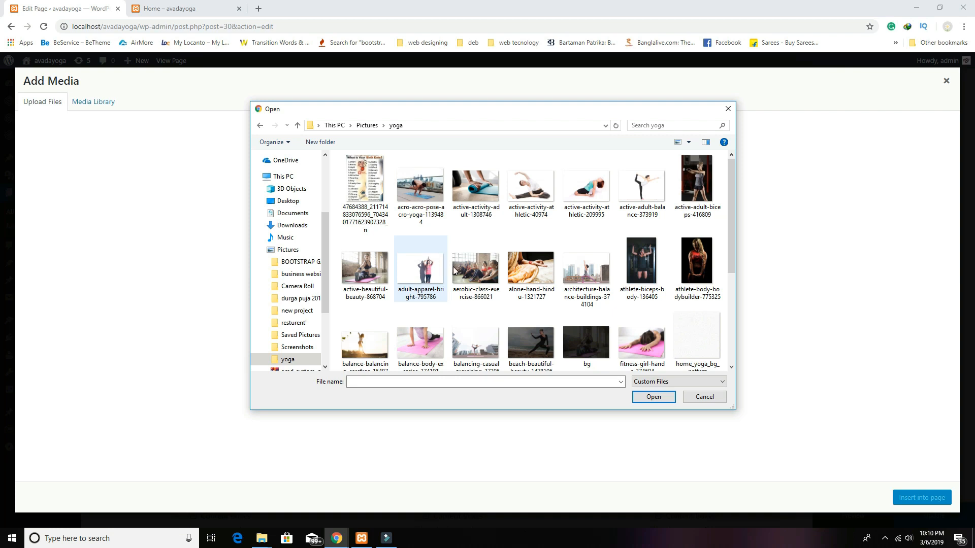
left_click(701, 339)
left_click(667, 398)
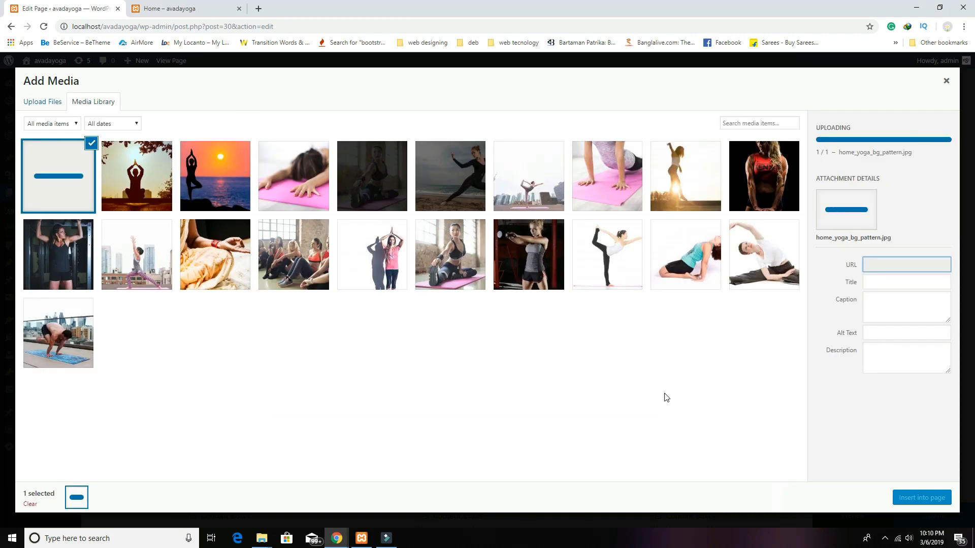
left_click(914, 500)
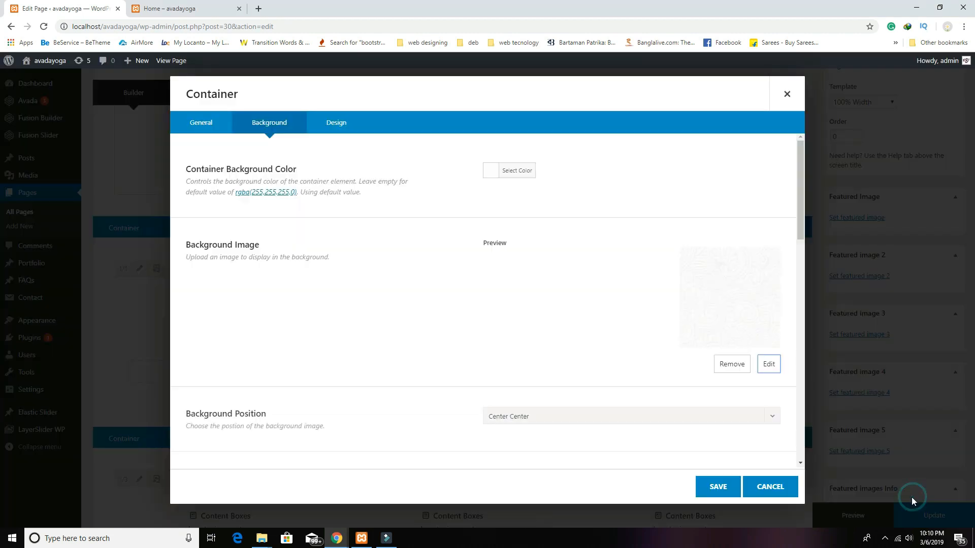
Step: Set Background Repeat to Repeat Vertically and Horizontally, save the container, and update the page
scroll(558, 335, "down", 2)
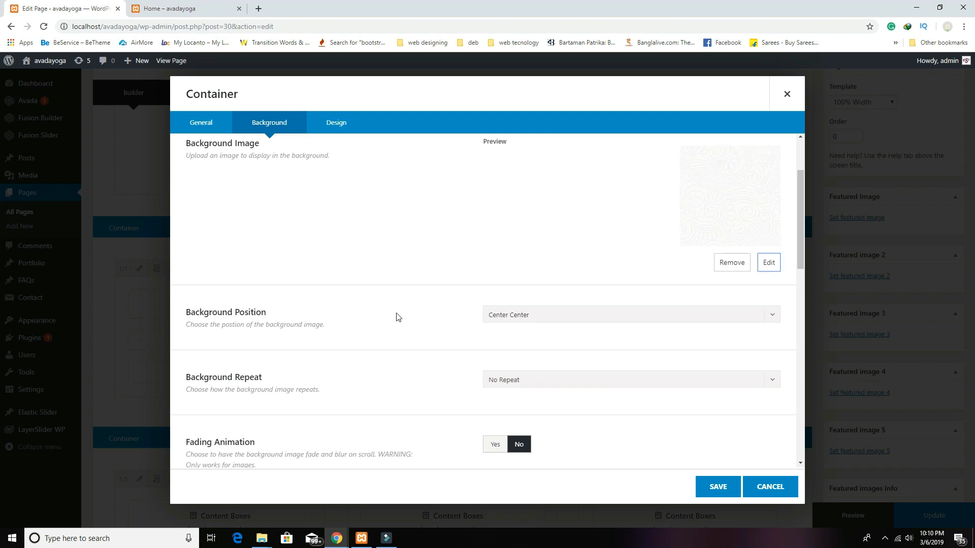
scroll(539, 325, "down", 2)
left_click(505, 279)
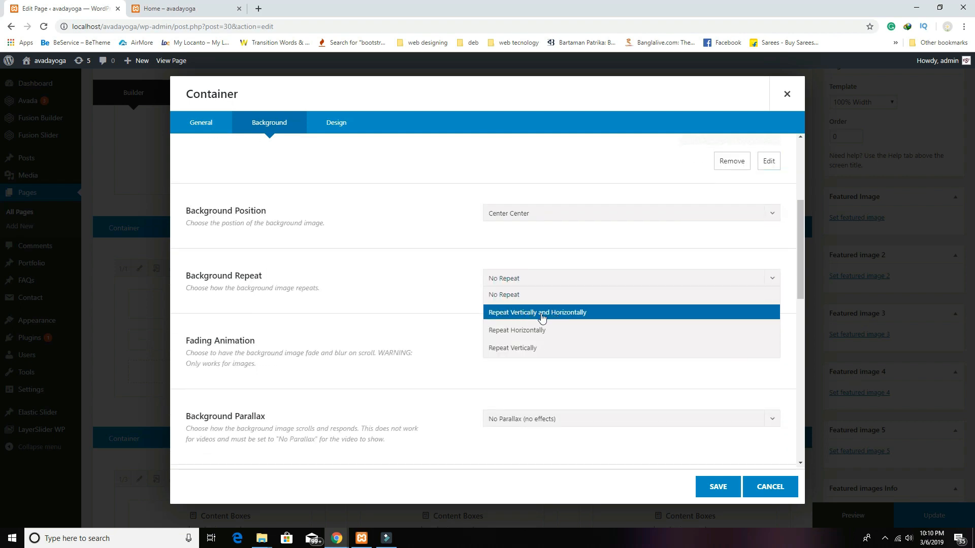
left_click(574, 315)
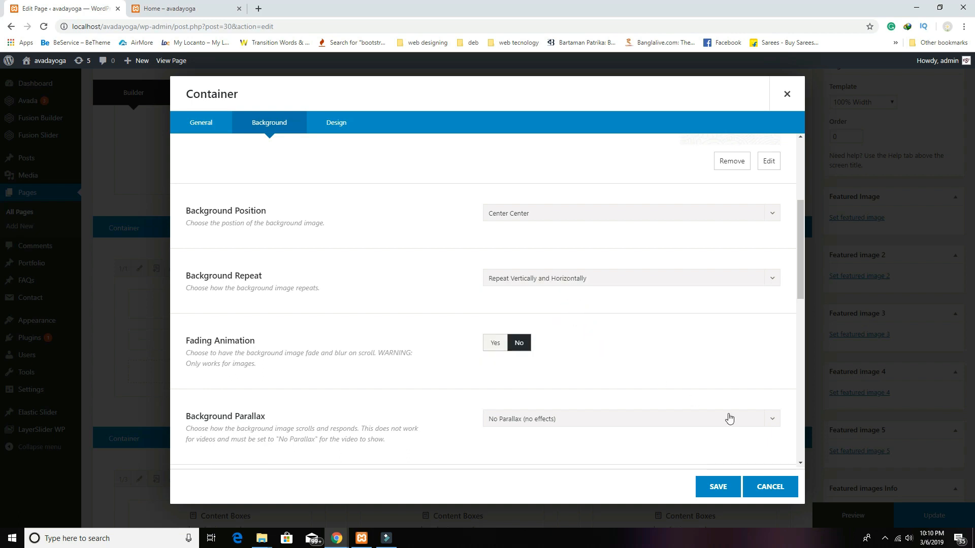
left_click(729, 486)
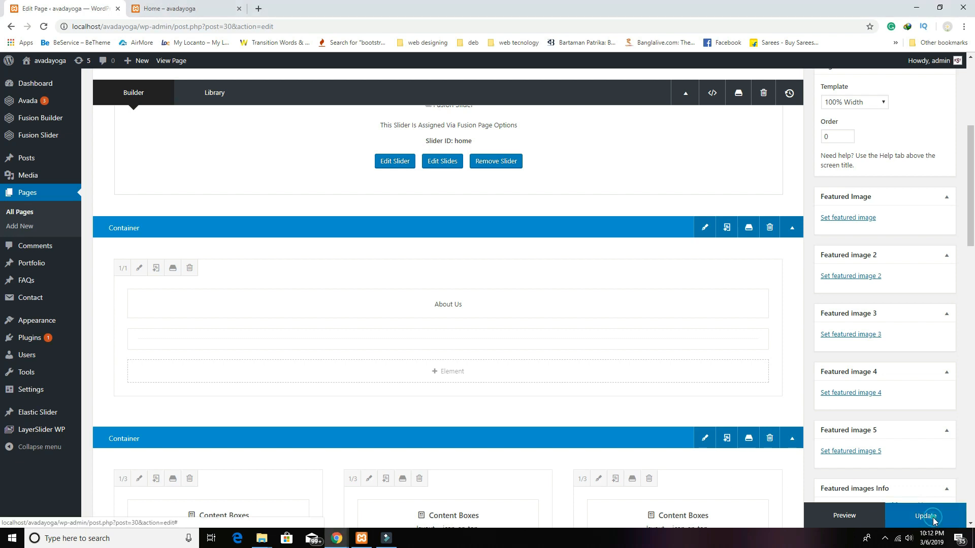
left_click(932, 517)
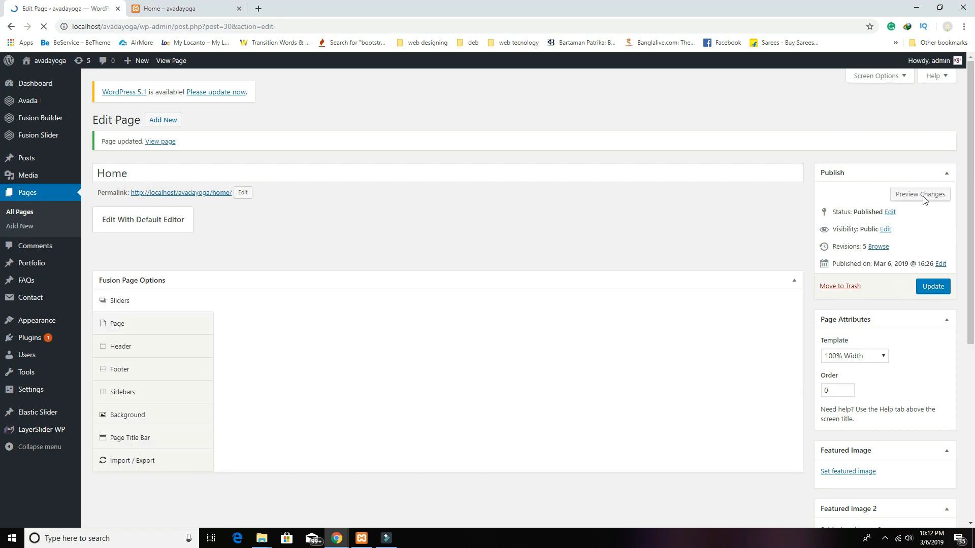
Step: Preview the updated Home page and scroll down to the patterned About Us section
left_click(923, 197)
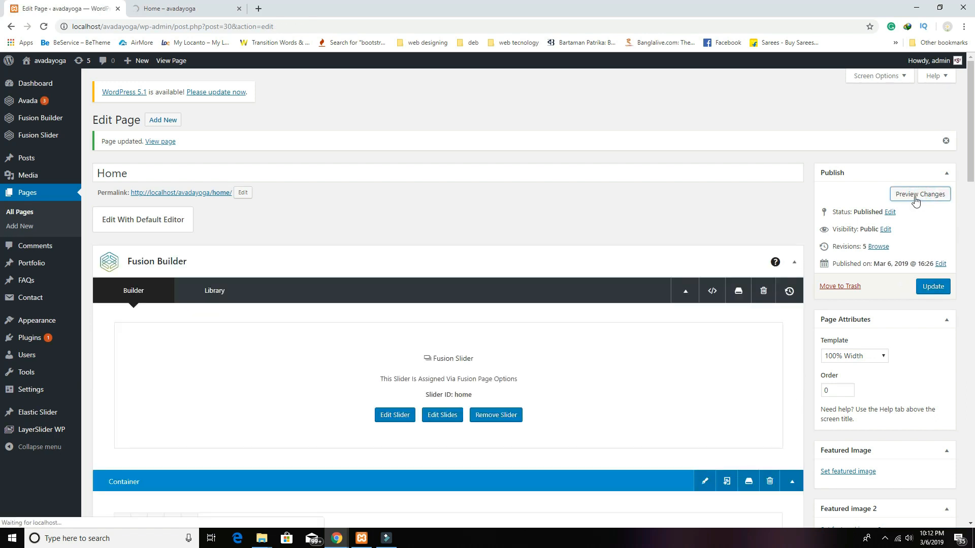
left_click(211, 7)
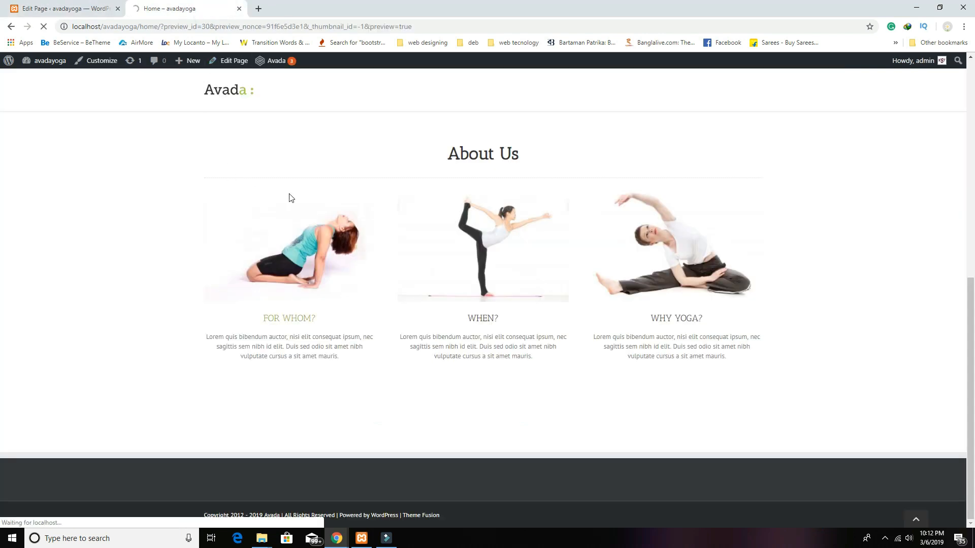
scroll(333, 230, "down", 10)
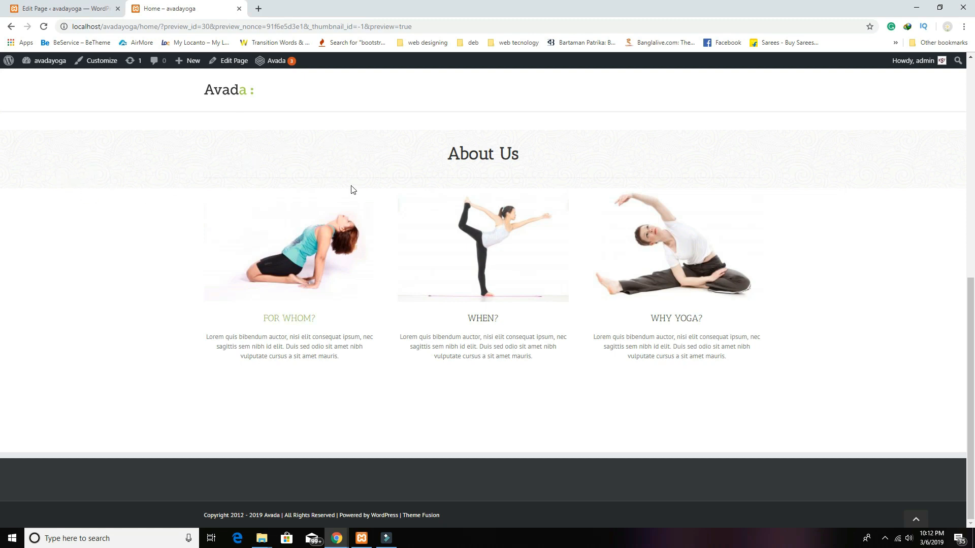
Step: Move the three 1/3 Content Boxes columns from the second container into the About Us container
left_click(66, 8)
scroll(380, 275, "down", 4)
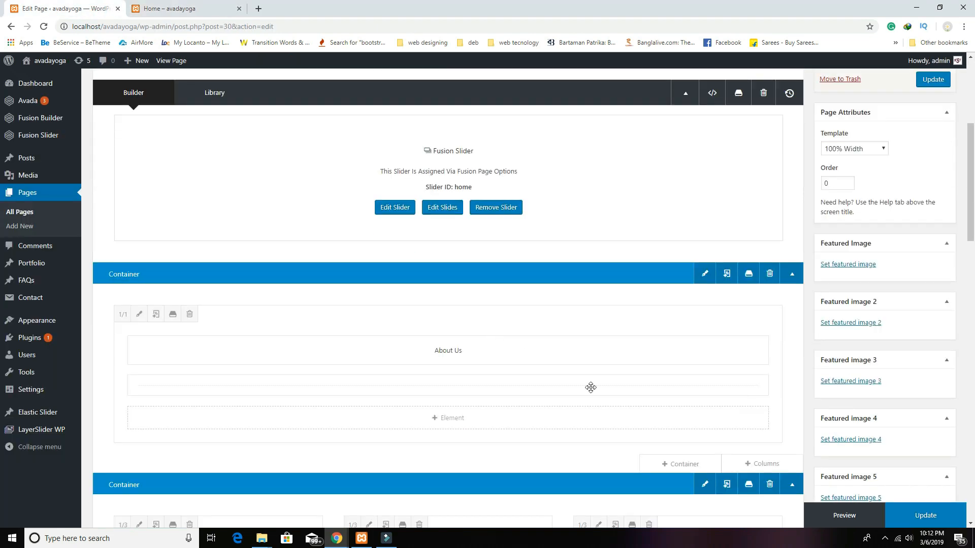
scroll(591, 387, "down", 3)
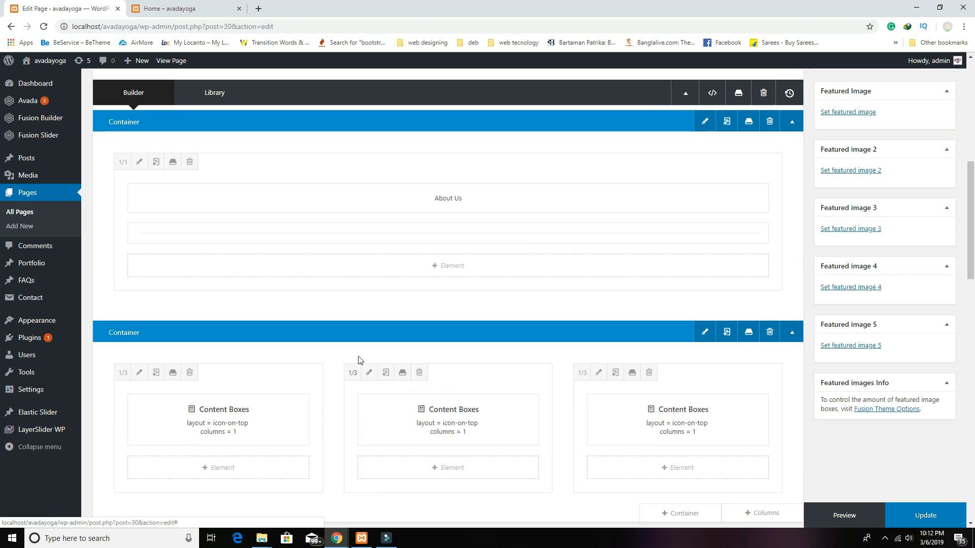
left_click(283, 377)
left_click_drag(284, 366, 294, 284)
scroll(413, 413, "down", 2)
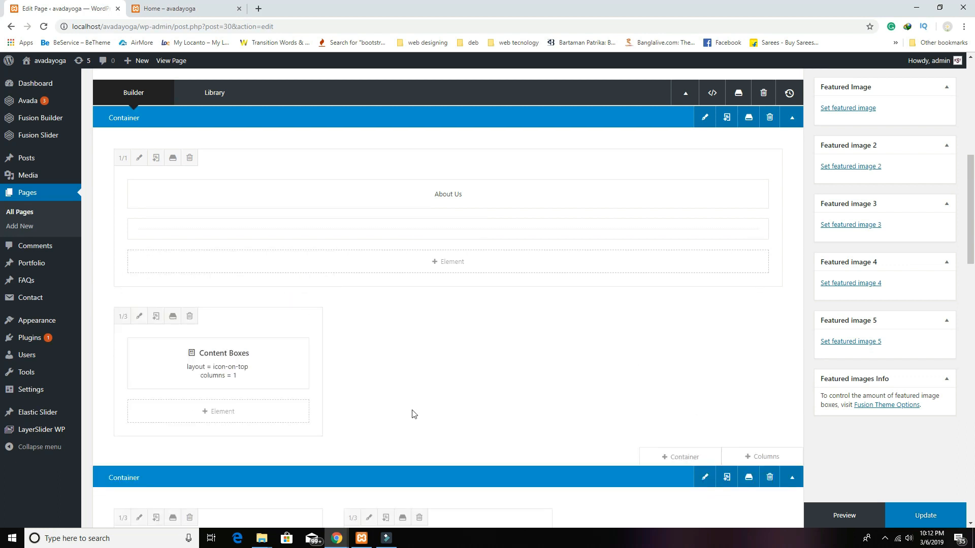
left_click_drag(273, 425, 484, 266)
scroll(483, 349, "down", 1)
left_click_drag(286, 320, 378, 314)
scroll(484, 381, "down", 6)
scroll(483, 379, "up", 8)
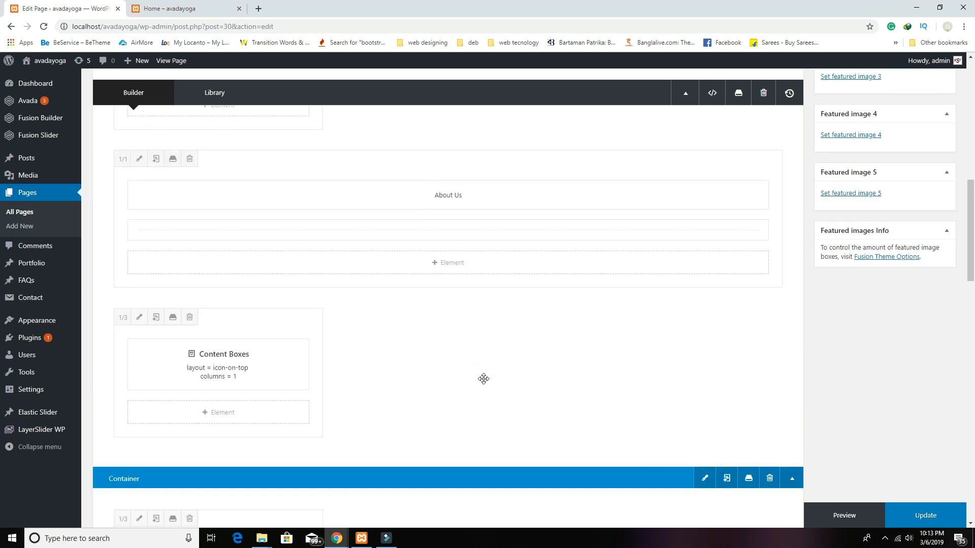
left_click_drag(284, 124, 757, 295)
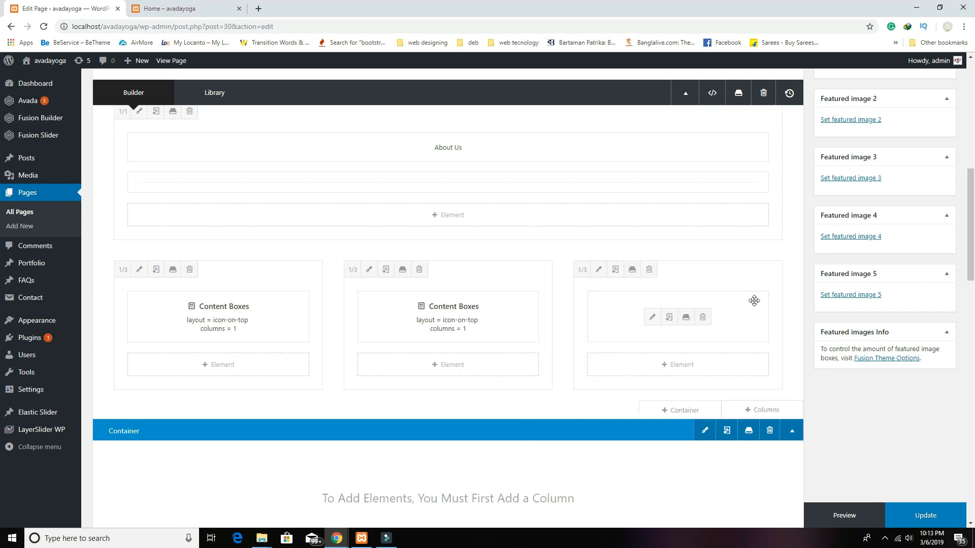
scroll(794, 355, "up", 7)
Step: Preview the Home page to check the tiled pattern now behind the three yoga content boxes
left_click(904, 147)
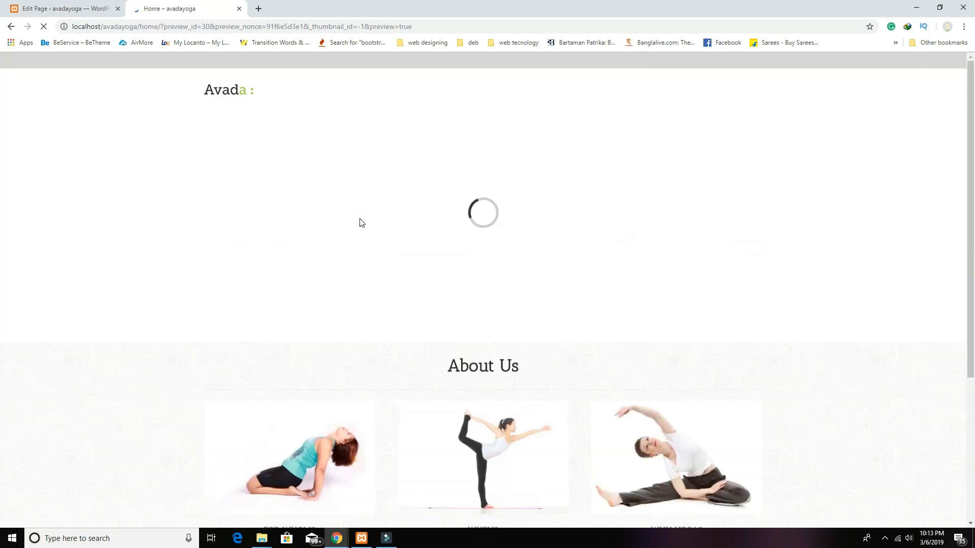
scroll(588, 401, "down", 6)
scroll(589, 401, "down", 3)
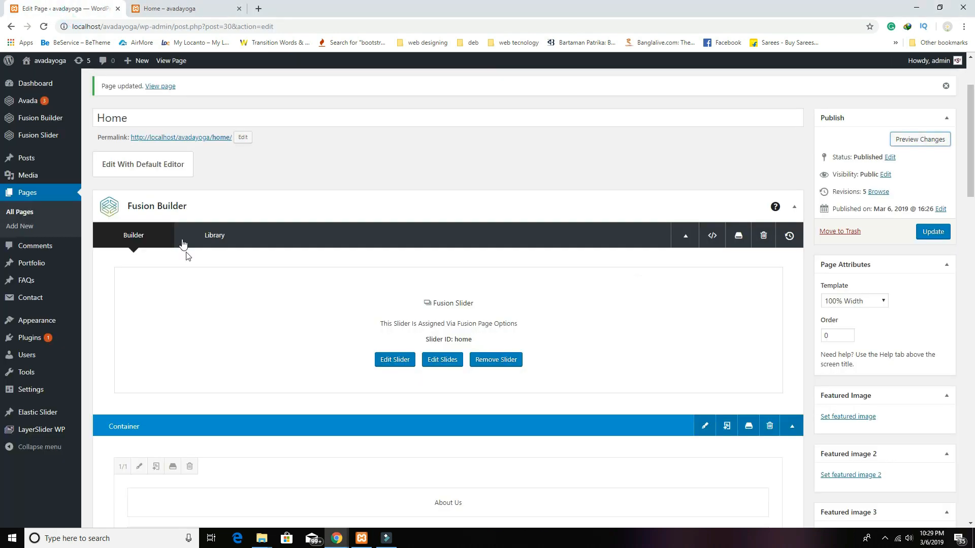
scroll(181, 275, "down", 1)
Step: Stay on the Home page when warned about leaving, and save it with Update
left_click(58, 436)
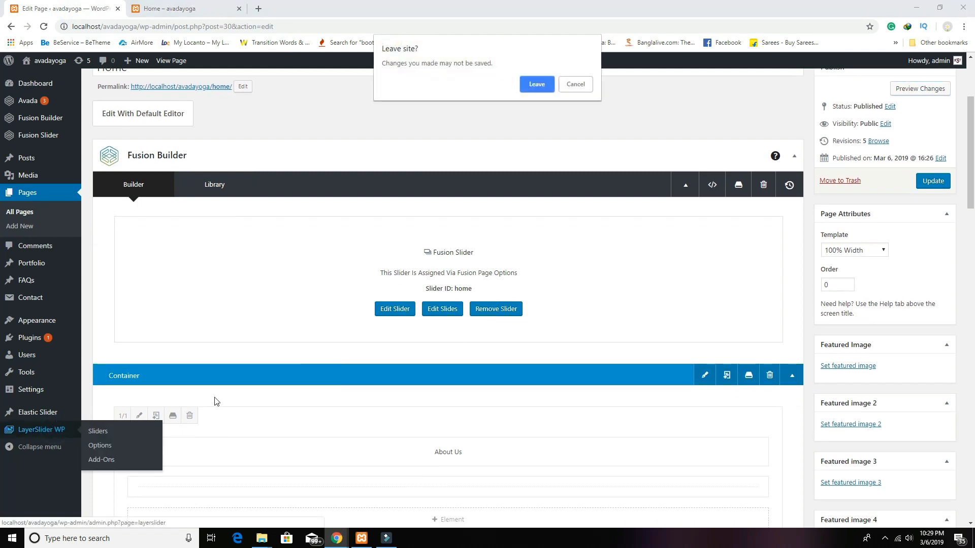
left_click(576, 84)
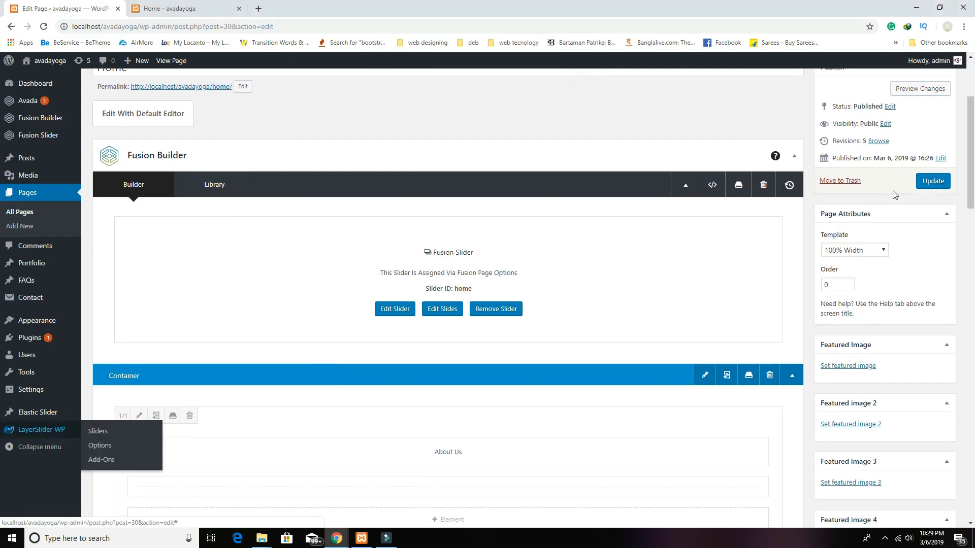
left_click(933, 182)
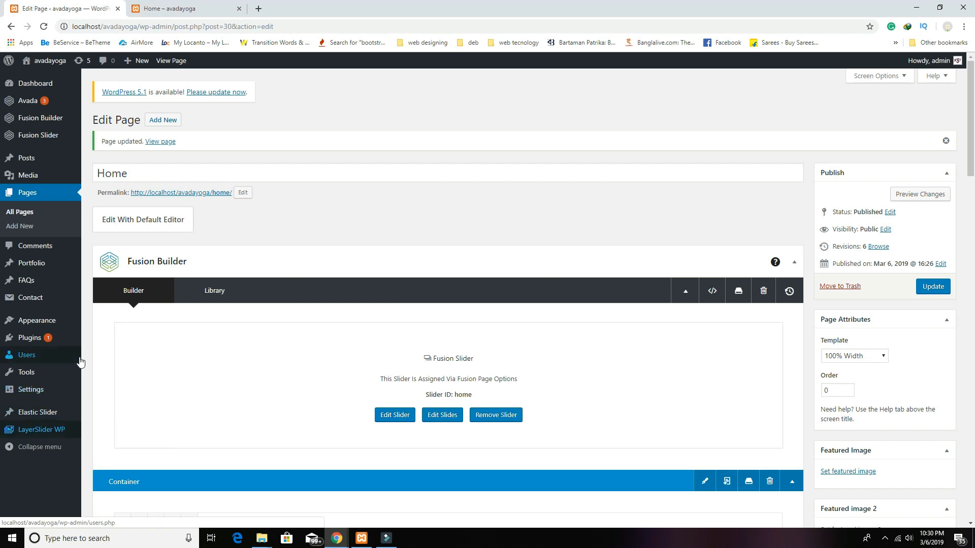
Step: Open LayerSlider WP Sliders, finish the privacy welcome guide, and start a new slider
left_click(47, 436)
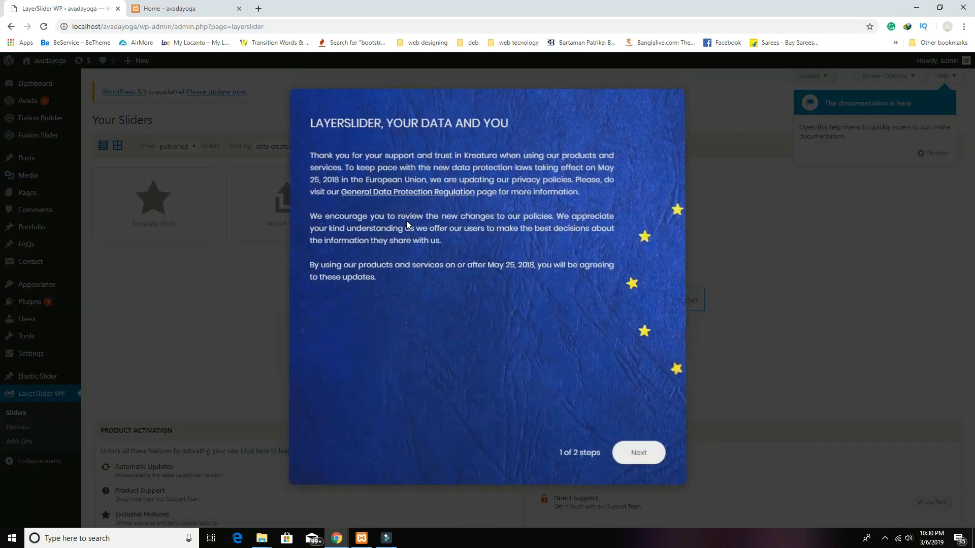
left_click(644, 459)
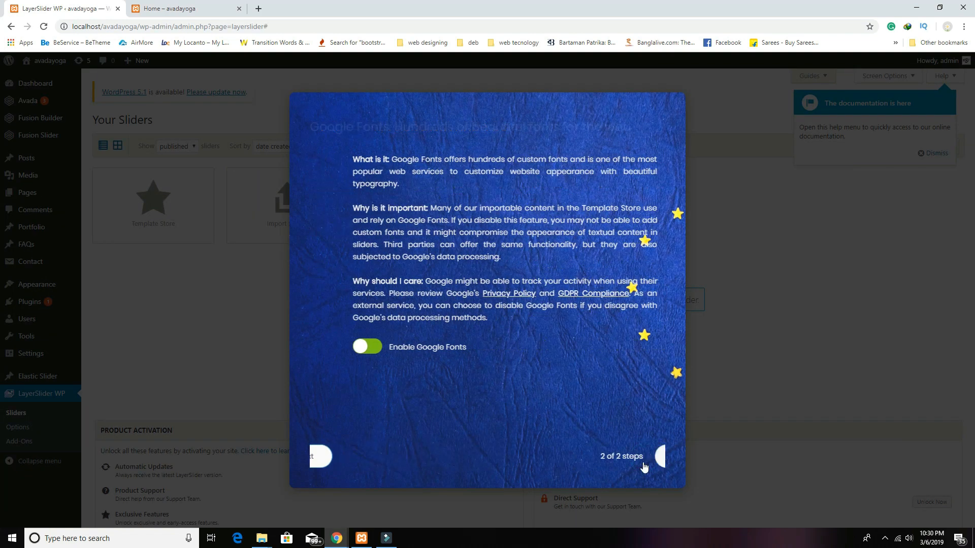
left_click(644, 459)
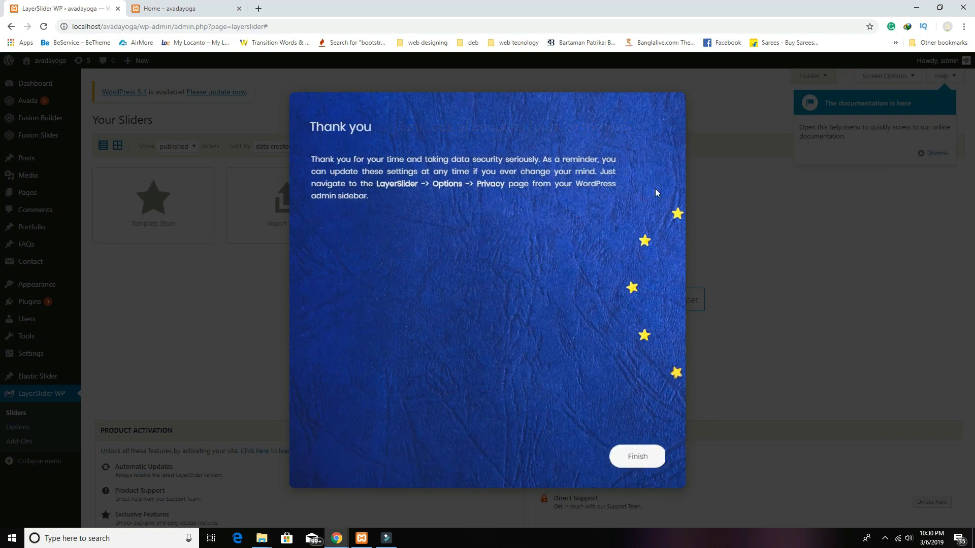
left_click(637, 457)
left_click(427, 219)
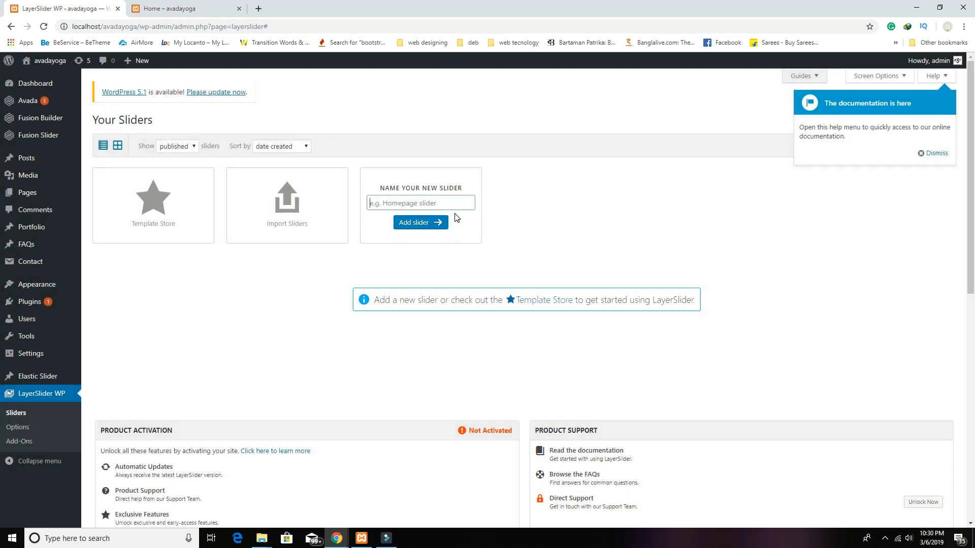
Step: Create a new LayerSlider slider named 'Home 2'
type("Home 2")
left_click(434, 223)
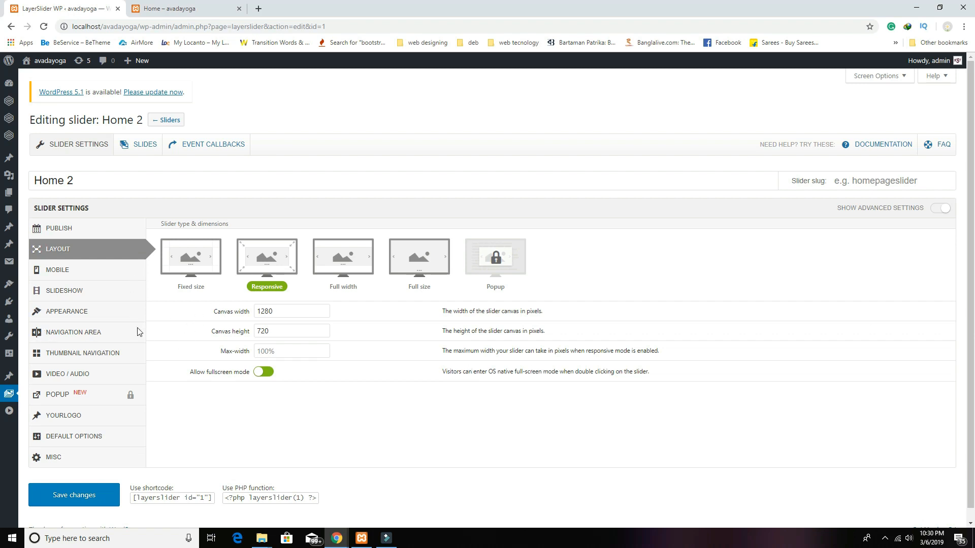
Step: Go to the Home 2 Slides tab and bring up the new layer types under Layers
left_click(144, 146)
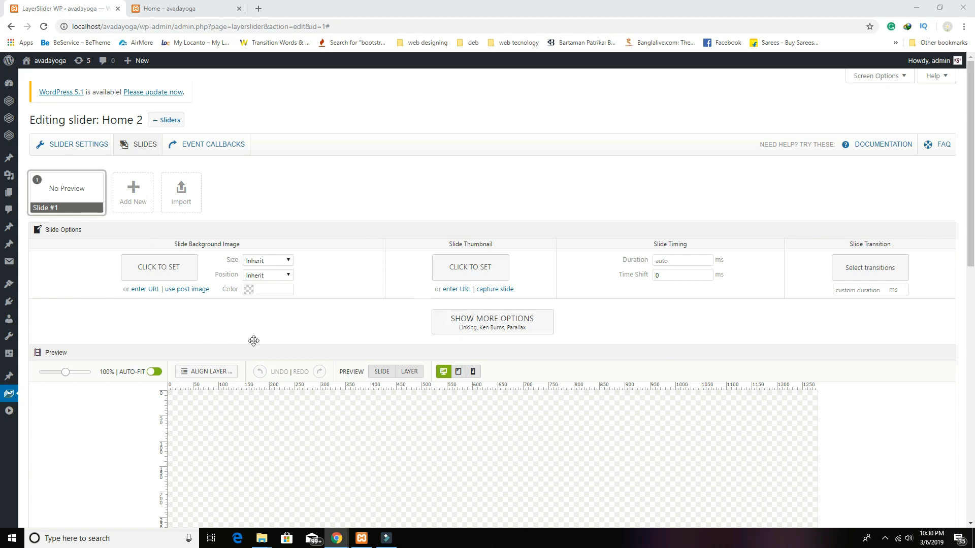
scroll(574, 348, "down", 5)
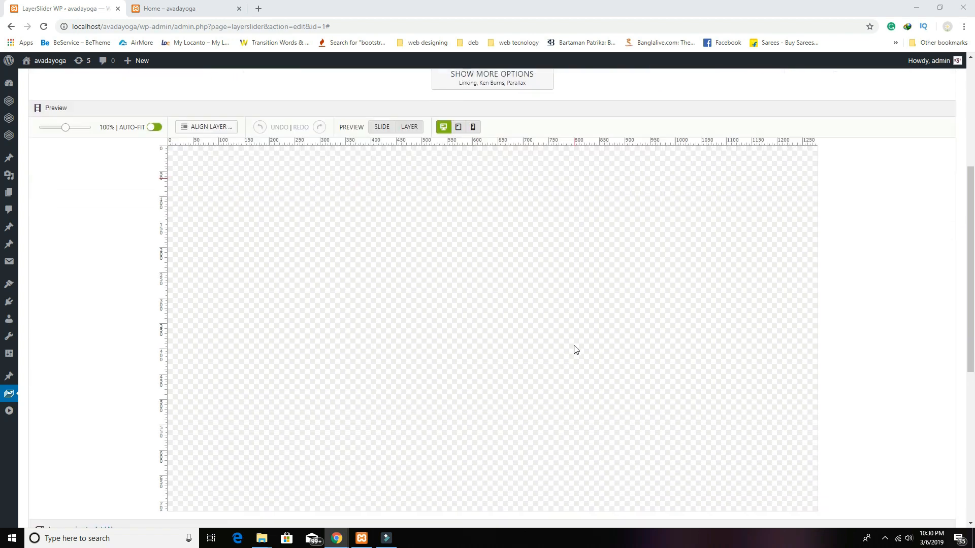
scroll(574, 350, "down", 2)
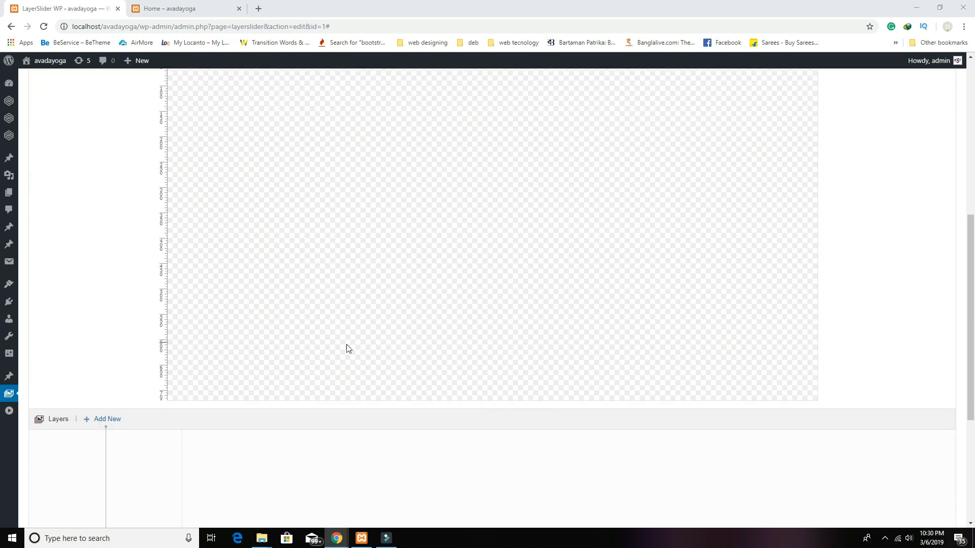
scroll(349, 349, "up", 5)
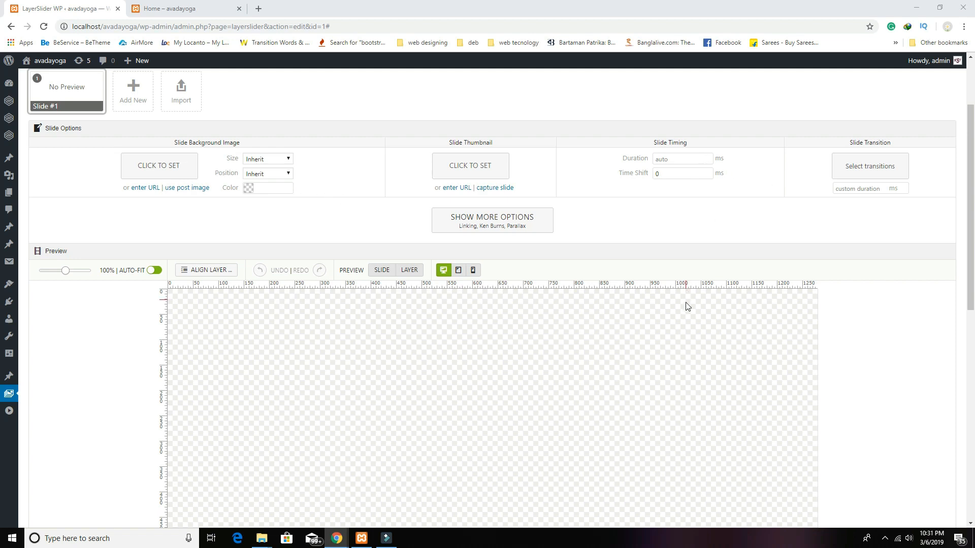
scroll(729, 325, "down", 2)
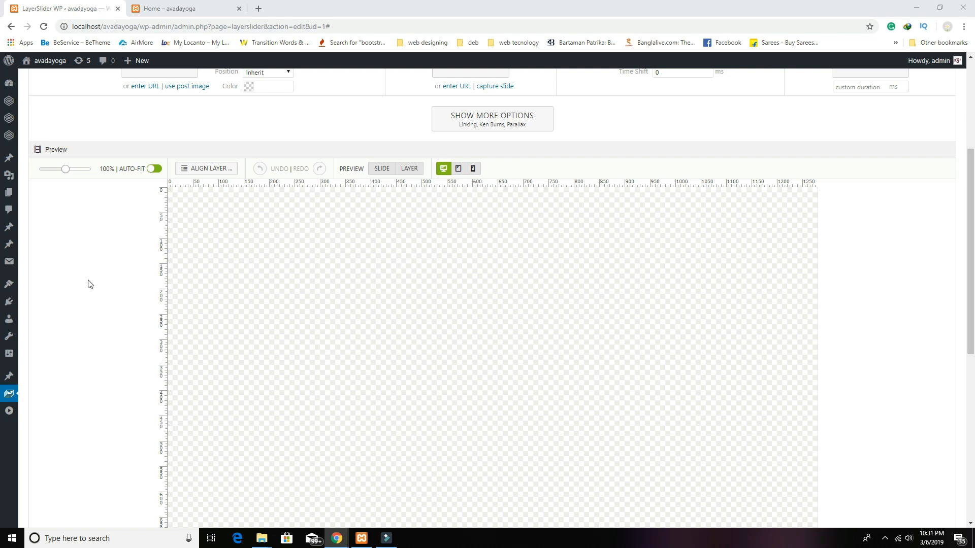
scroll(88, 284, "down", 3)
left_click(107, 422)
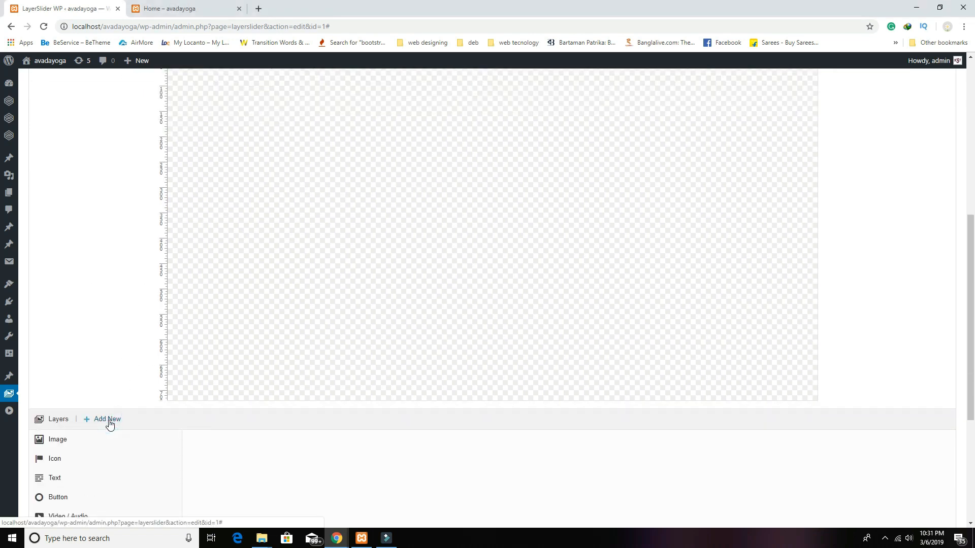
scroll(122, 431, "down", 2)
Step: Add an image layer using the pink yoga mat photo from the Media Library
left_click(56, 396)
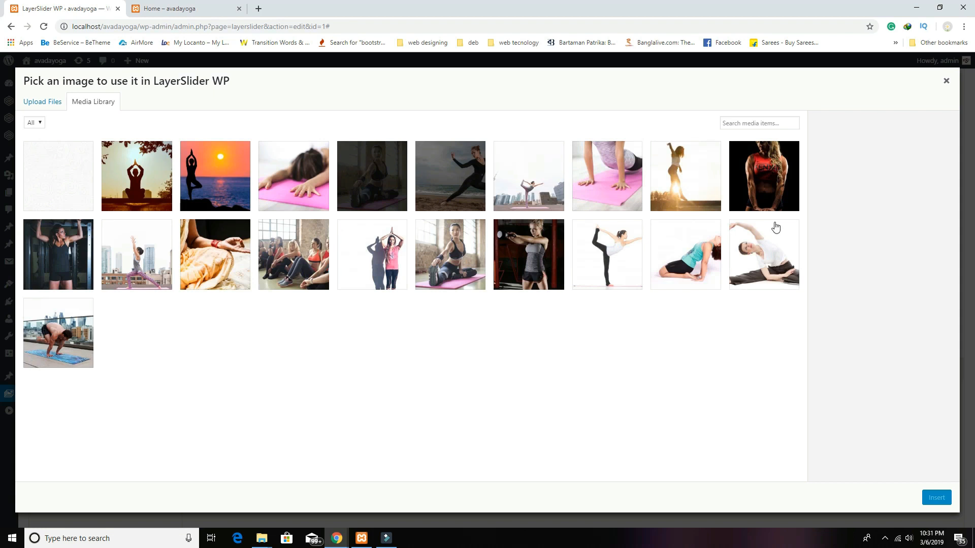
left_click(611, 186)
left_click(934, 499)
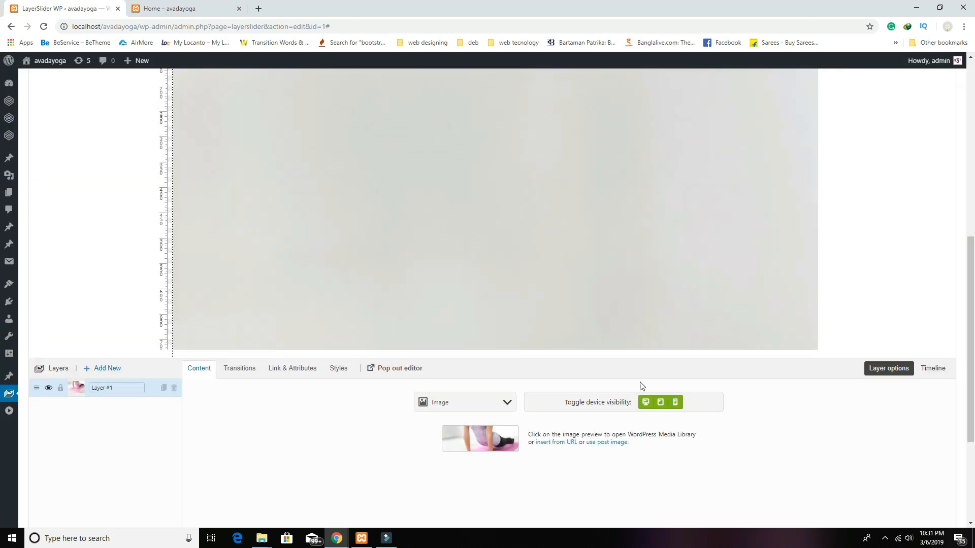
scroll(541, 336, "up", 4)
left_click_drag(382, 330, 498, 375)
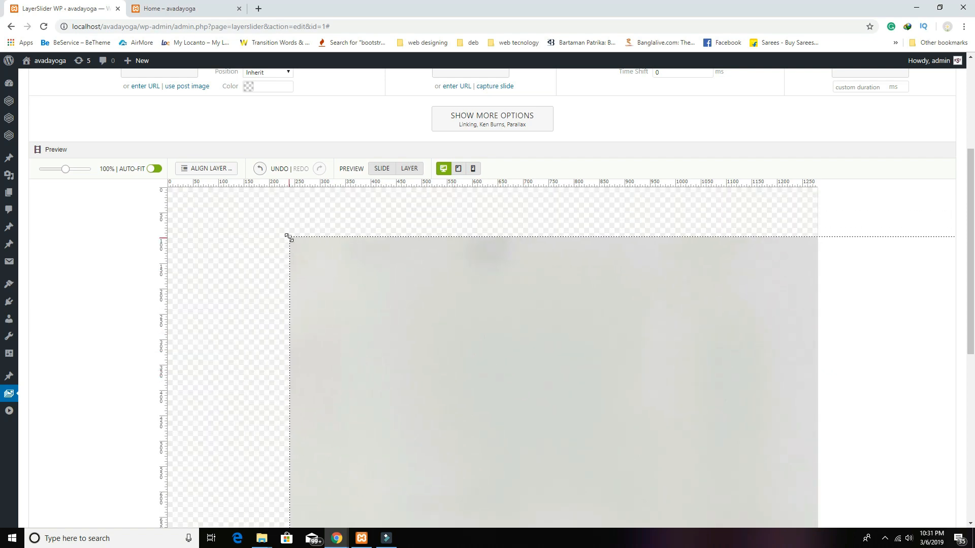
Step: Reposition and shrink the yoga image layer toward the canvas's left side
mouse_move(291, 240)
left_mouse_down()
mouse_move(719, 496)
mouse_move(364, 285)
mouse_move(298, 227)
left_mouse_up()
left_click_drag(236, 207, 598, 447)
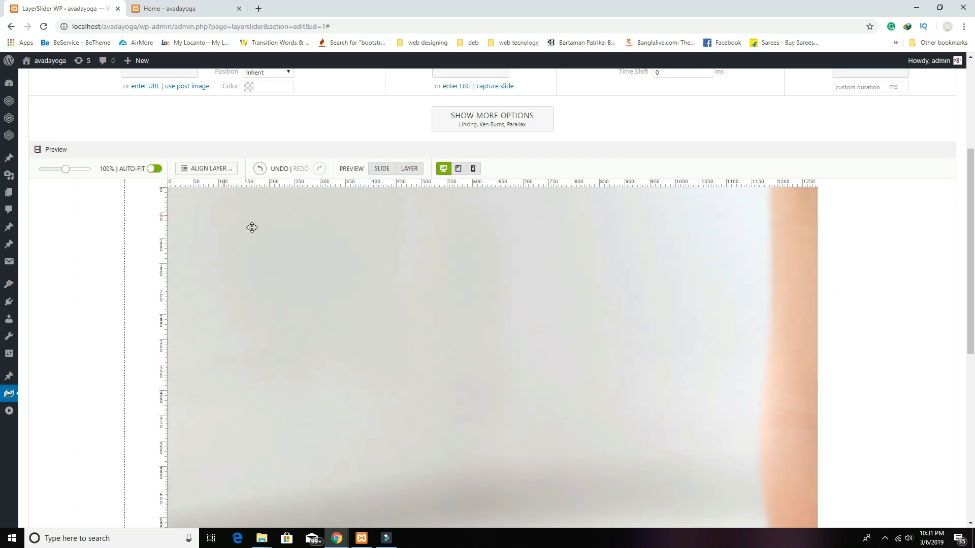
left_click_drag(280, 253, 738, 459)
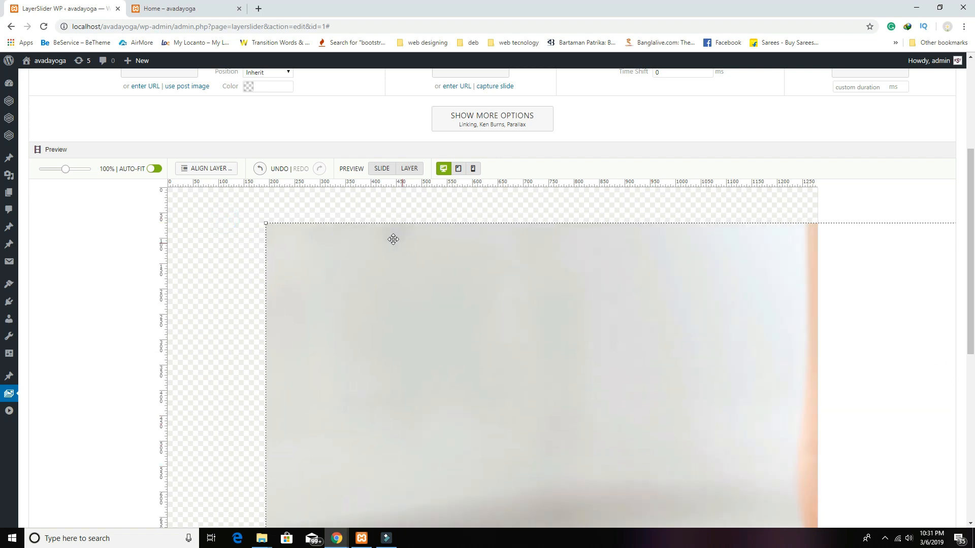
left_click_drag(219, 204, 192, 184)
left_click_drag(328, 285, 525, 438)
left_click_drag(622, 487, 274, 264)
left_click_drag(182, 222, 313, 224)
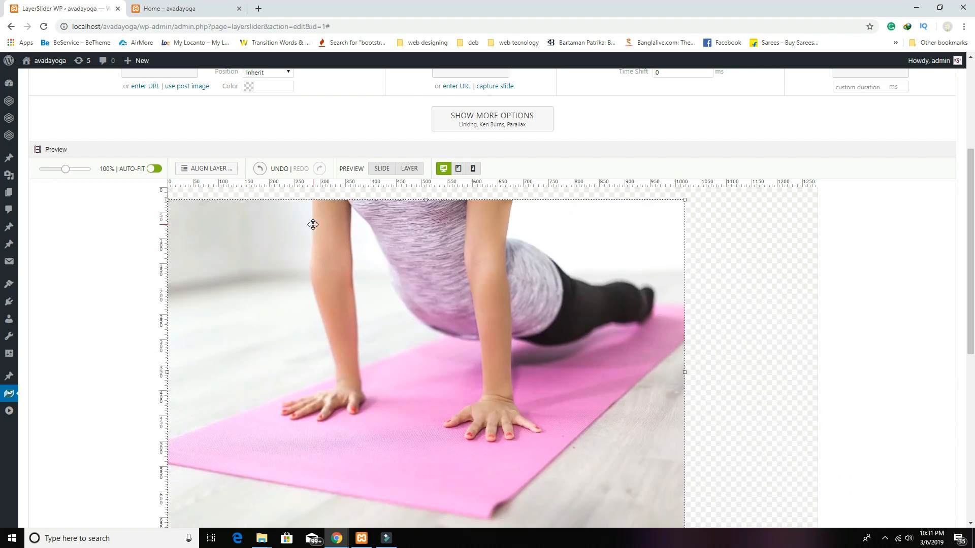
left_click_drag(166, 196, 293, 279)
left_click_drag(414, 351, 287, 301)
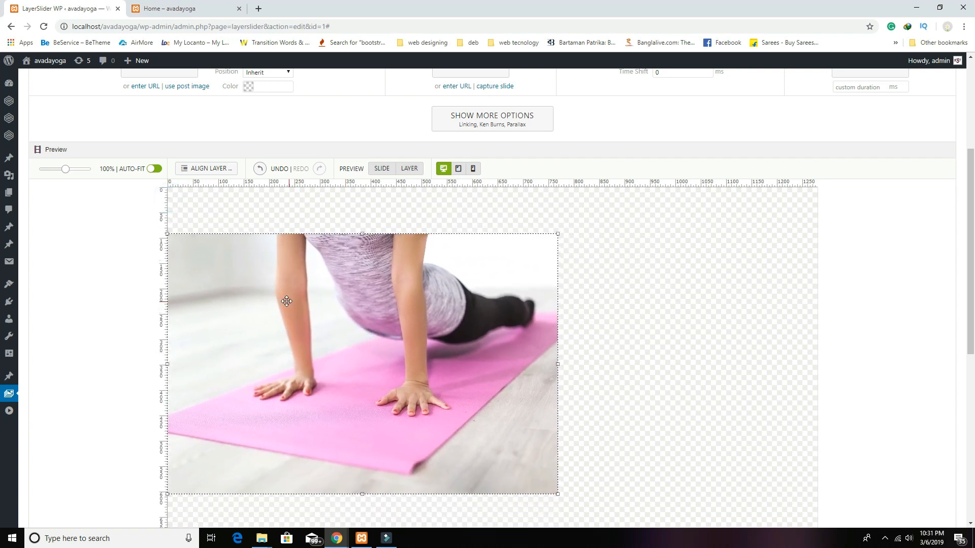
Step: Fine-tune the image layer's width to about 670 px
scroll(640, 368, "down", 4)
left_click_drag(423, 251, 422, 263)
scroll(580, 294, "up", 3)
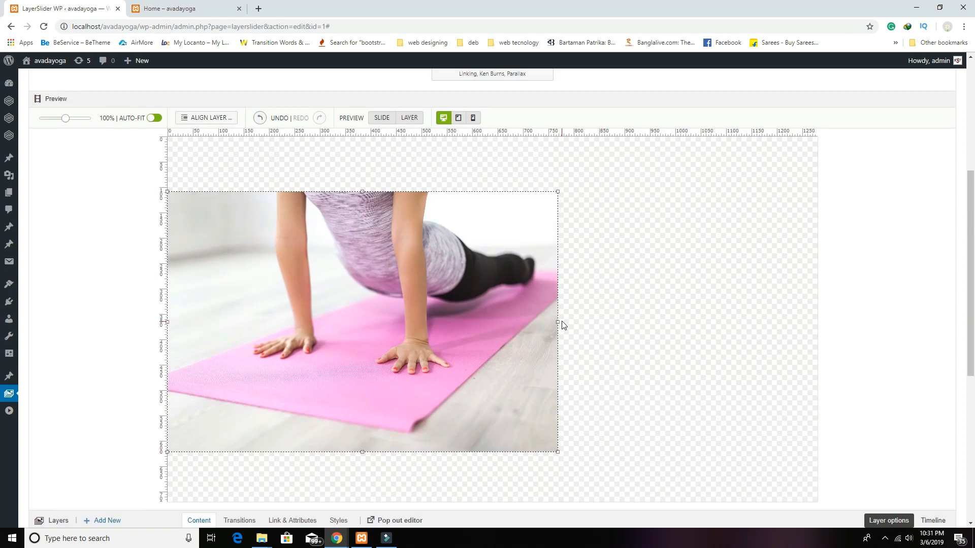
left_click_drag(558, 322, 502, 319)
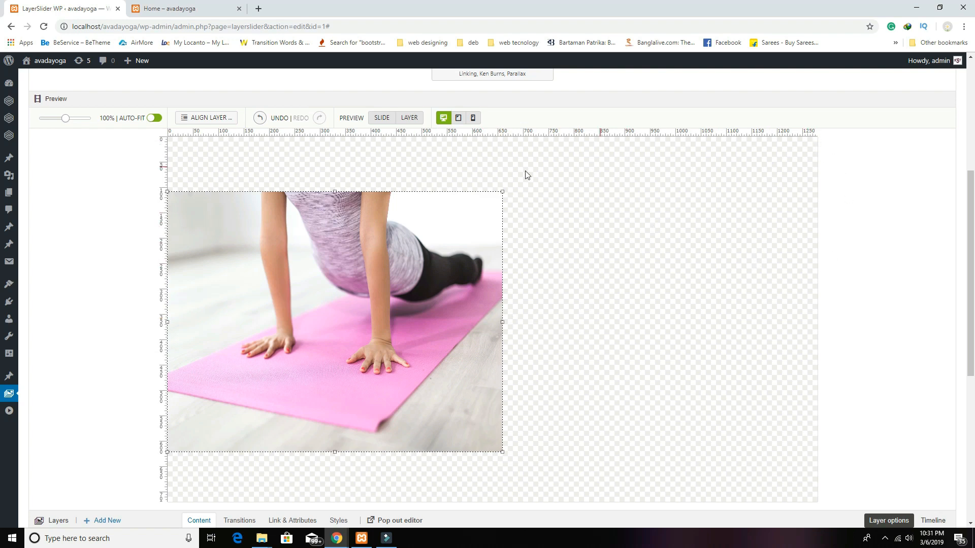
left_click_drag(502, 323, 487, 320)
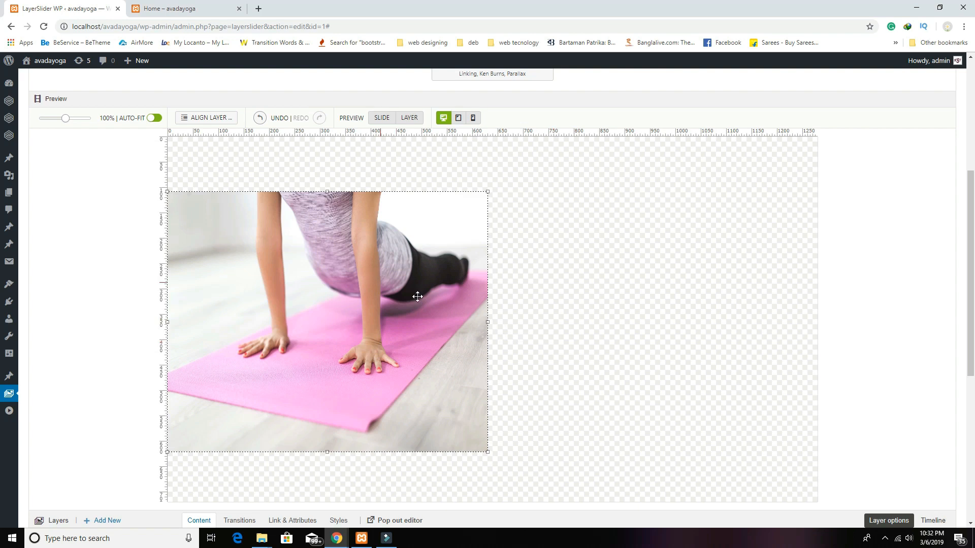
scroll(330, 325, "up", 2)
Step: Align the yoga image layer to the slide's left edge and bring up the new layer types
left_click(209, 221)
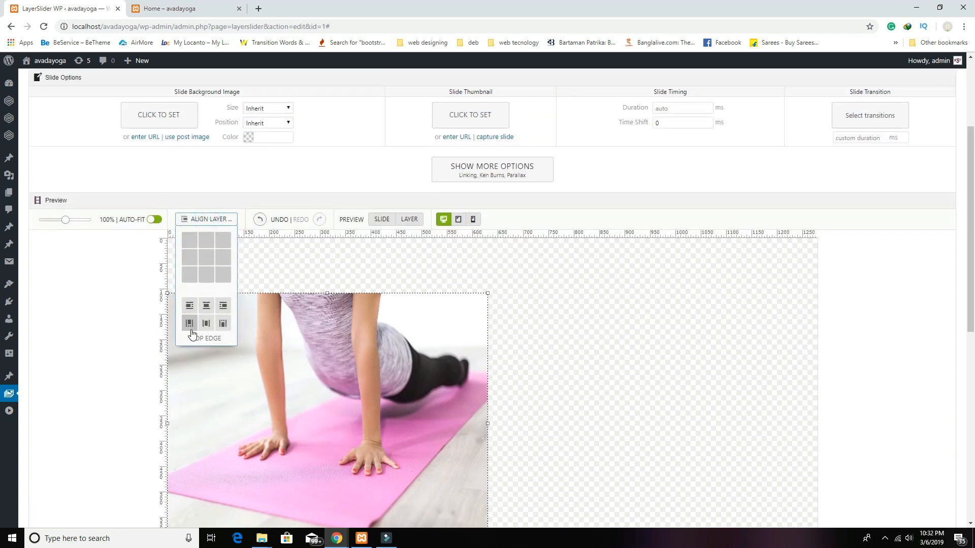
left_click(190, 306)
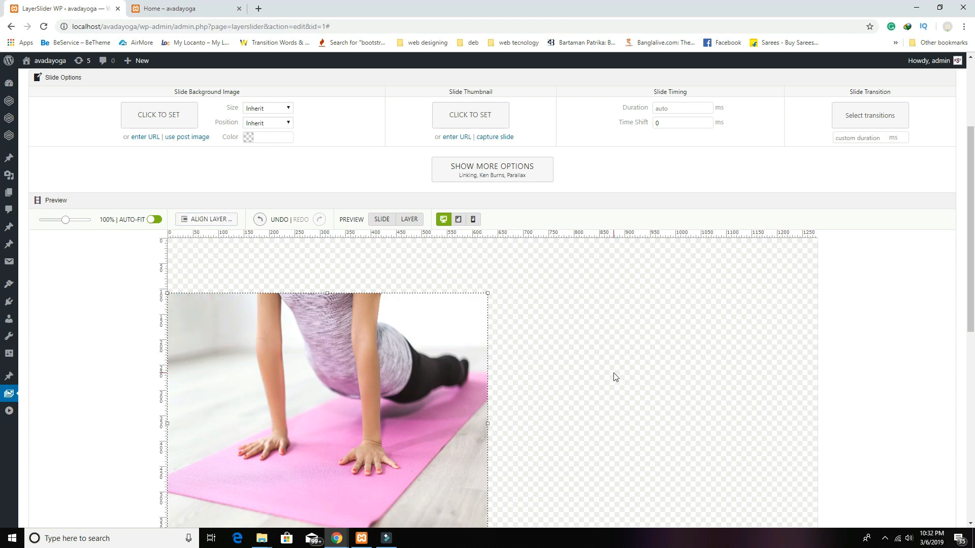
scroll(615, 377, "down", 1)
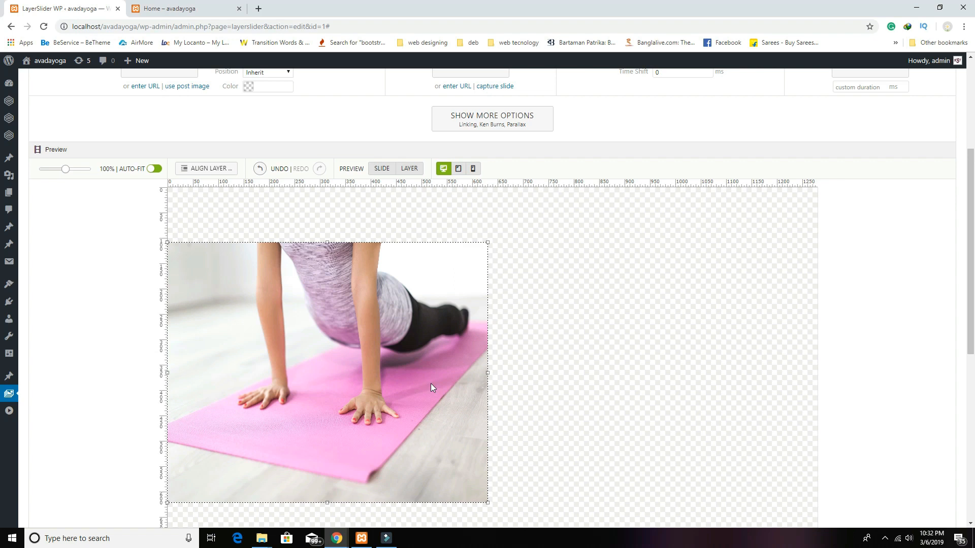
scroll(353, 387, "down", 2)
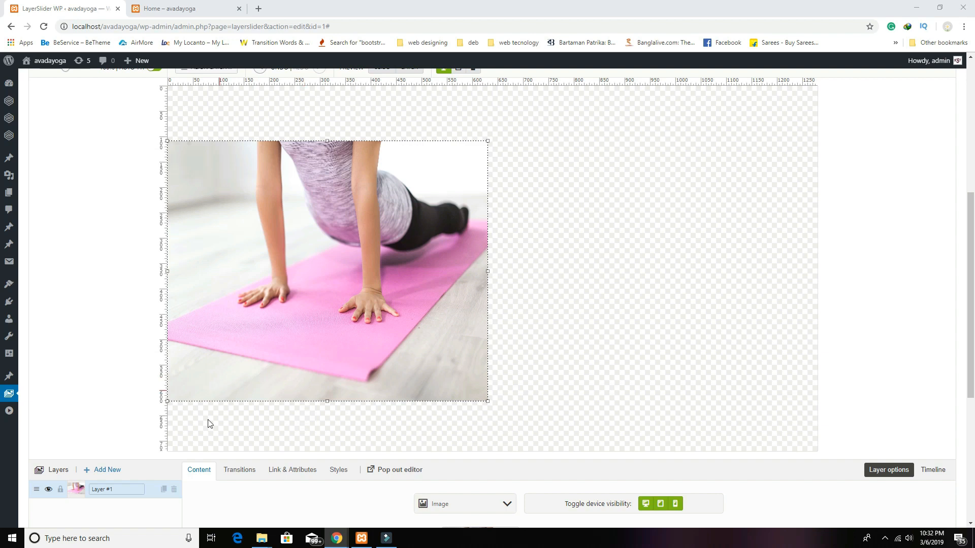
scroll(171, 457, "down", 2)
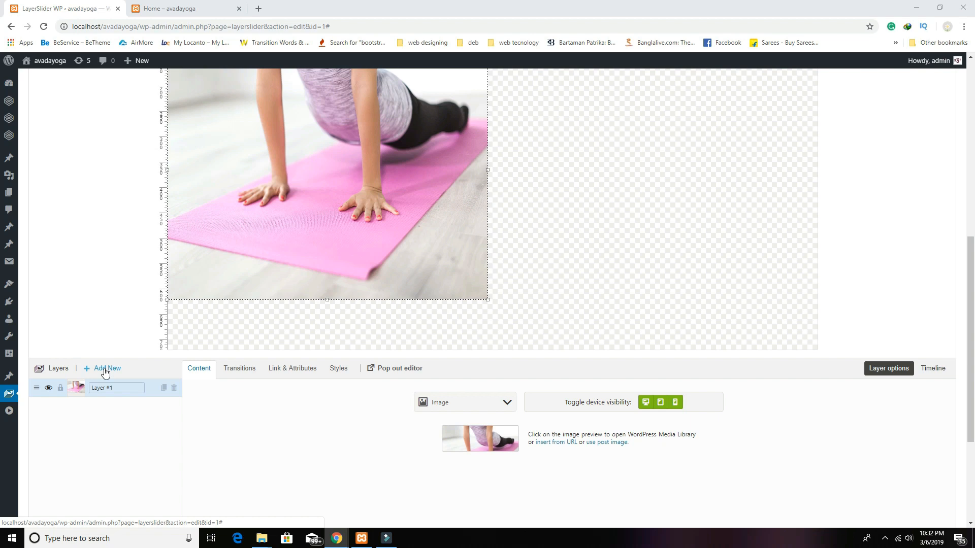
left_click(104, 371)
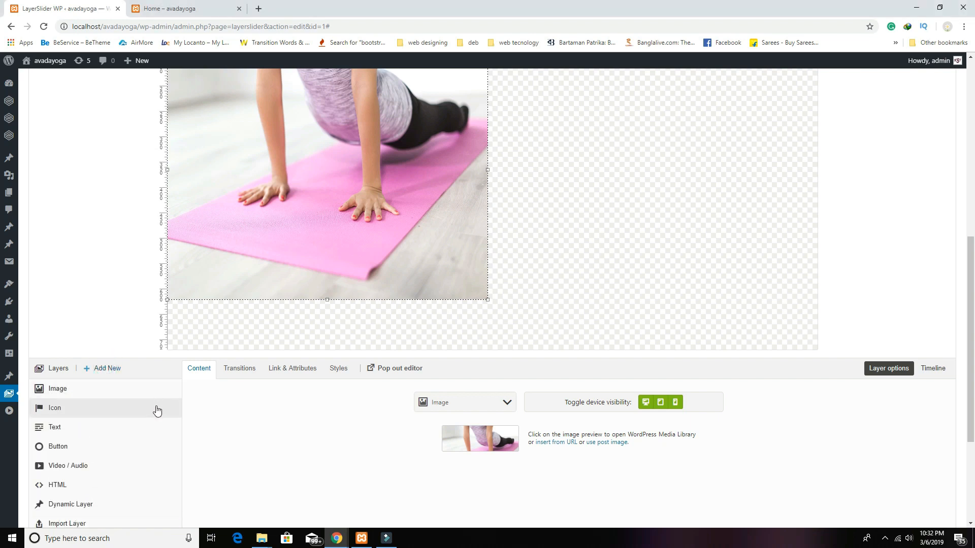
scroll(149, 411, "down", 1)
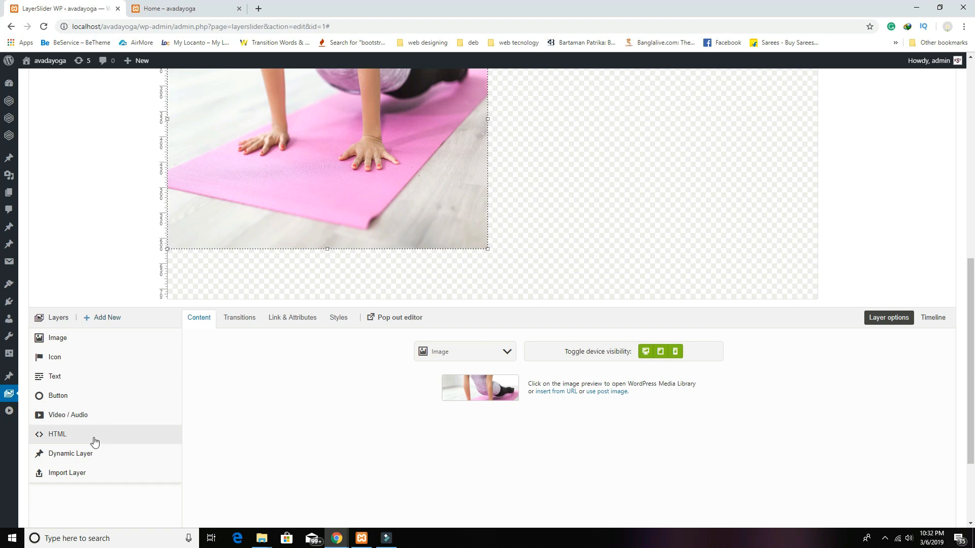
Step: Add a text layer and move it to the right of the yoga image
left_click(66, 380)
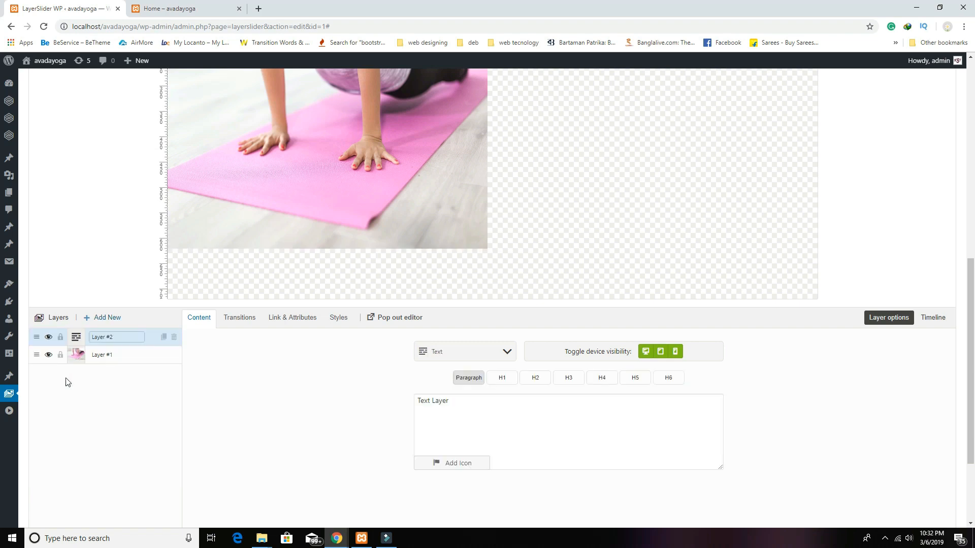
scroll(255, 483, "up", 4)
left_click_drag(206, 152, 585, 262)
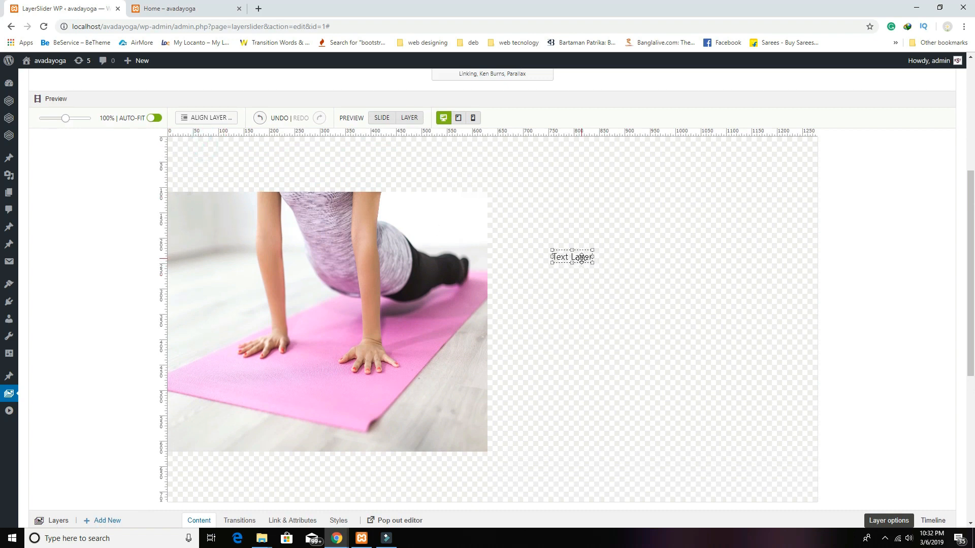
scroll(592, 453, "down", 6)
Step: Replace 'Text Layer' with the H1 heading 'Special treatment available for'
left_click(467, 326)
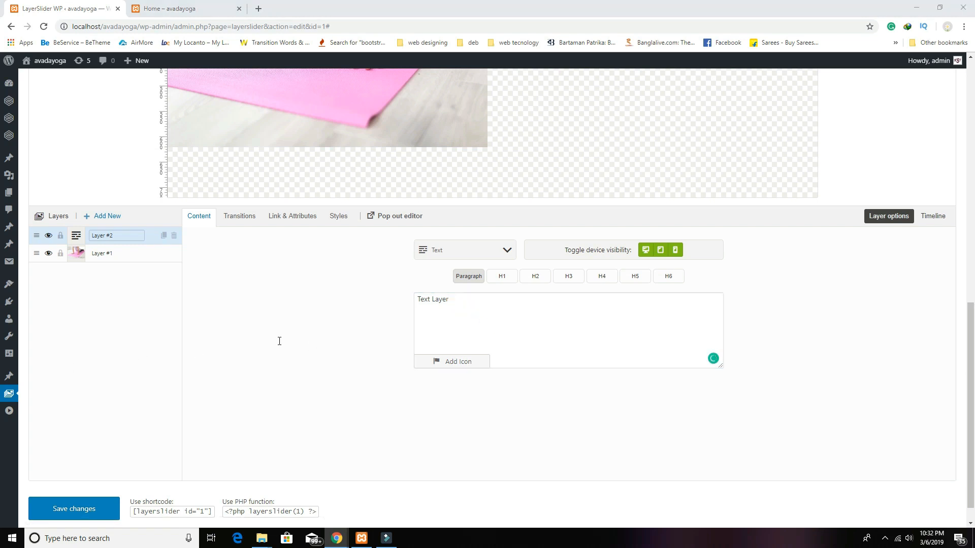
left_click(489, 315)
left_click_drag(480, 299, 325, 291)
type("Special treatment available for")
left_click_drag(530, 302, 391, 297)
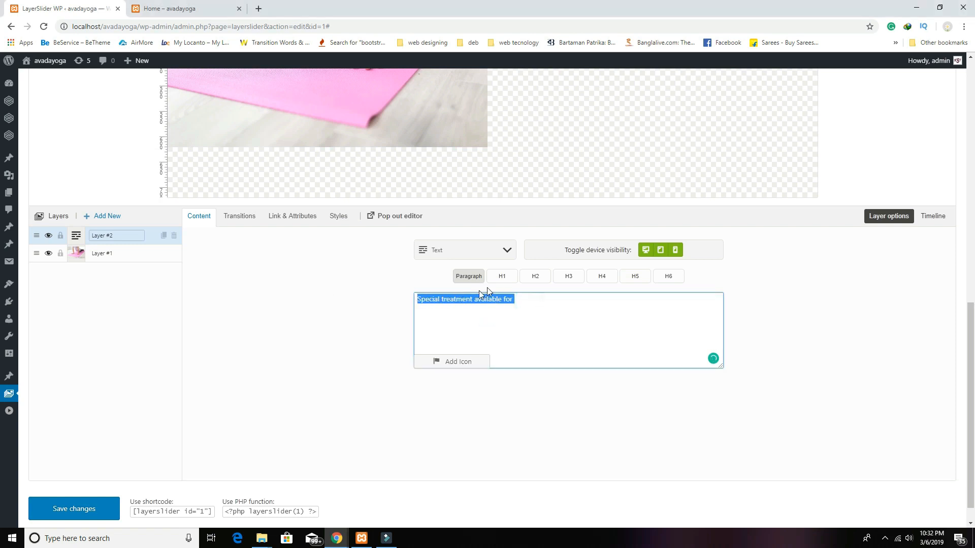
left_click(502, 276)
left_click(526, 298)
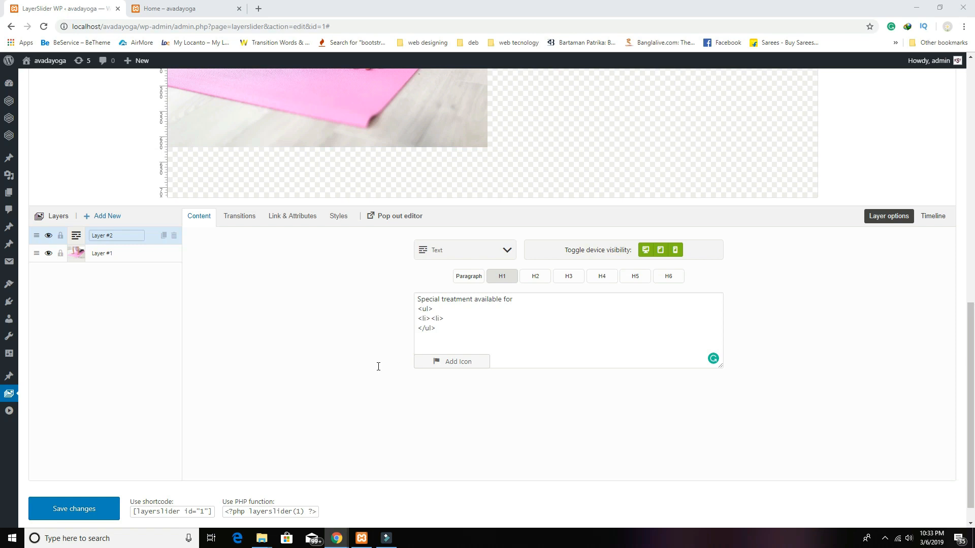
Step: Fill the first list item with a check icon followed by 'bone health'
left_click(430, 318)
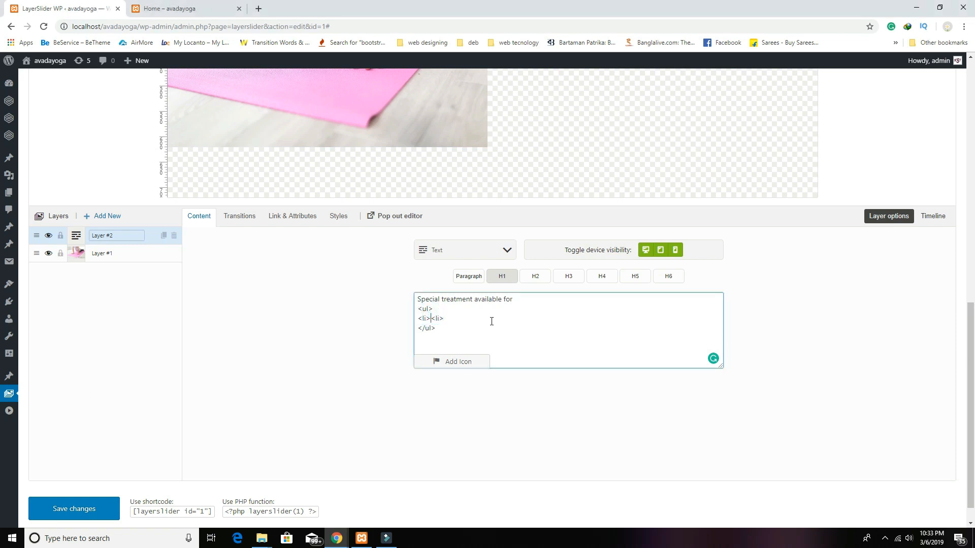
type("<i class=\"fa fa-check\"></i>")
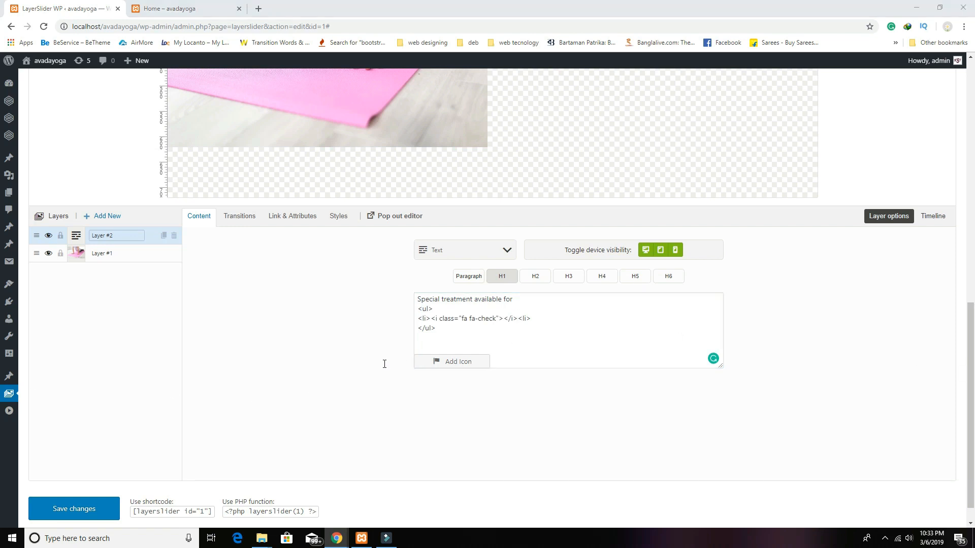
left_click(518, 318)
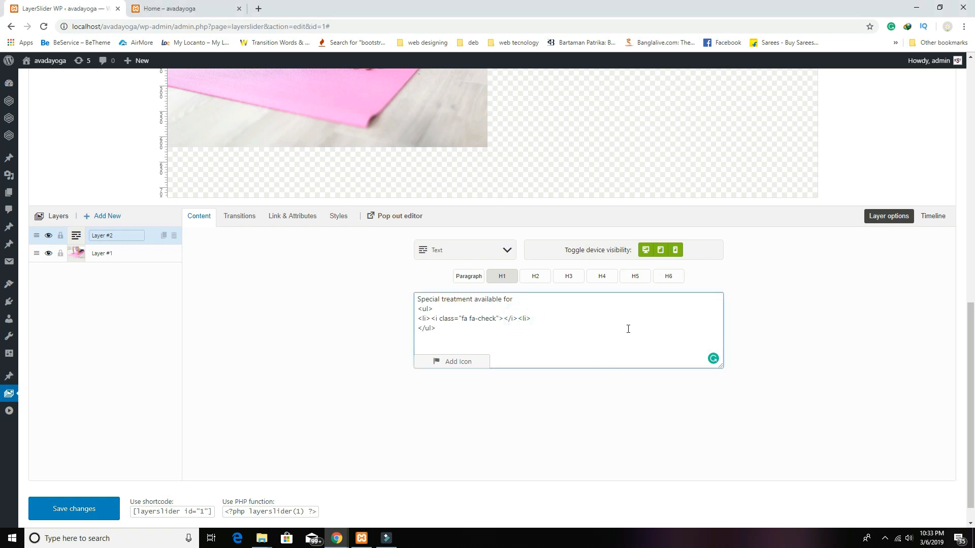
type("bone health")
scroll(564, 342, "up", 3)
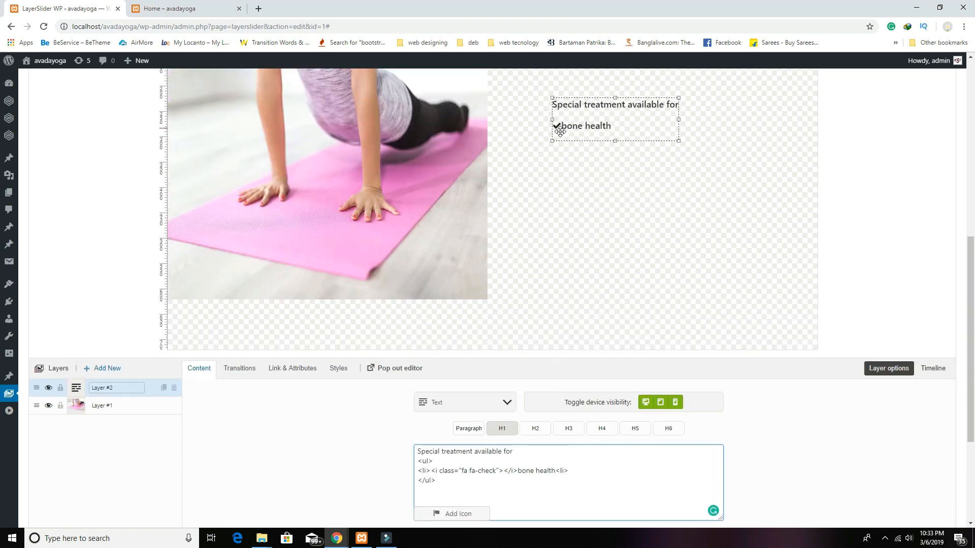
left_click(517, 471)
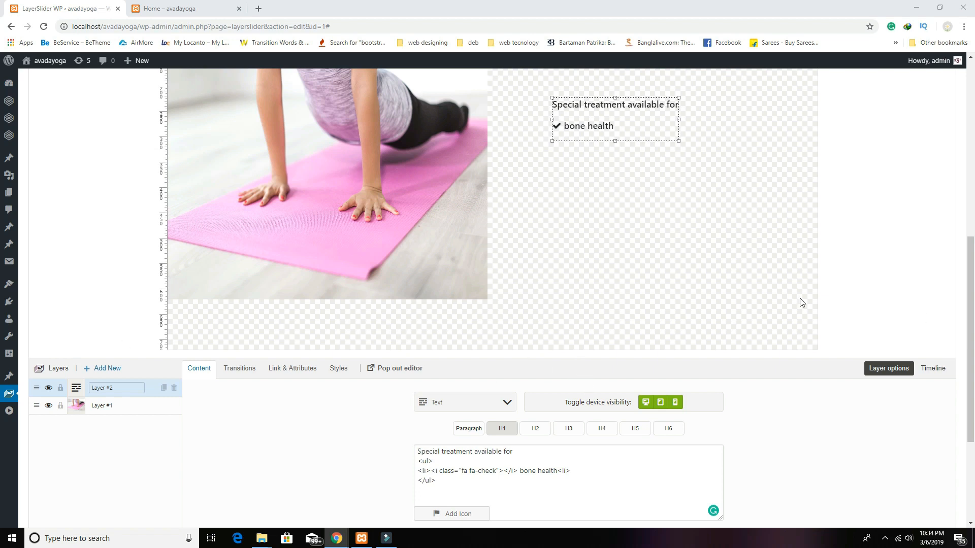
Step: Add checked items 'Increases your blood flow', 'lymphs and boosts immunity', 'Ups your heart rate'
left_click(578, 471)
key("Return")
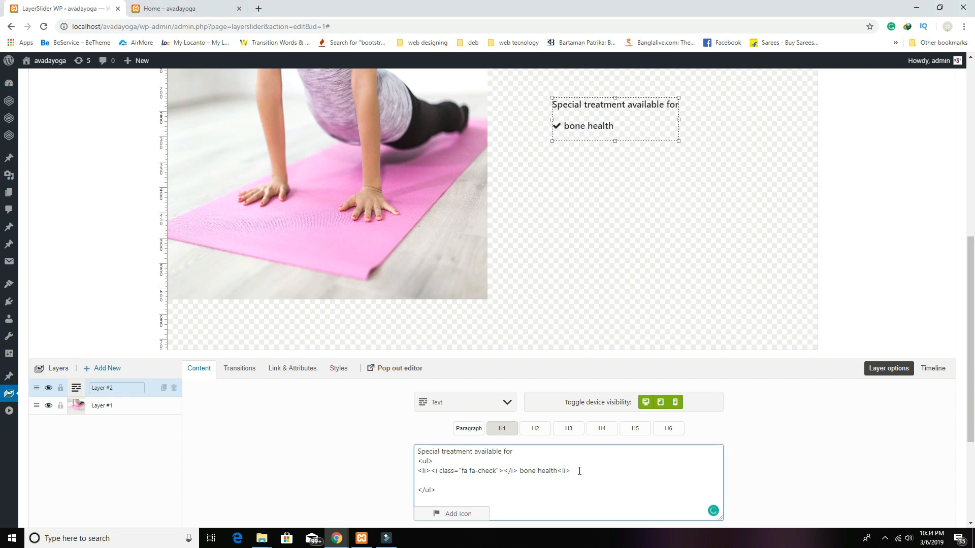
type("<li> <i class=\"fa fa-check\"></i> Increases your blood flow</li> <li> <i class=\"fa fa-check\"></i>   lymphs and boosts immunity</li> <li> <i class=\"fa fa-check\"></i> Ups your heart rate</li>")
Step: Enlarge the checklist text layer and its text using the resize handles
scroll(614, 391, "up", 1)
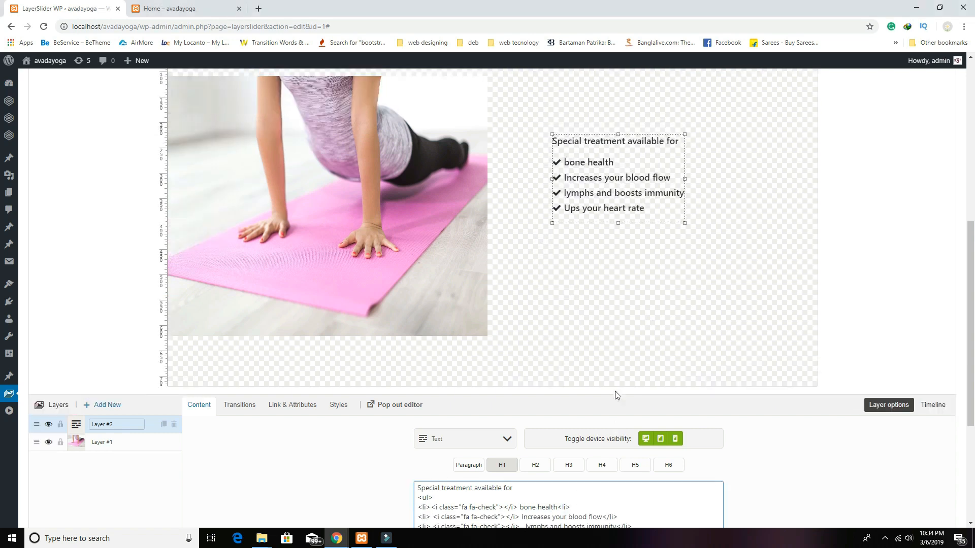
left_click_drag(552, 149, 493, 118)
left_click_drag(684, 235, 721, 314)
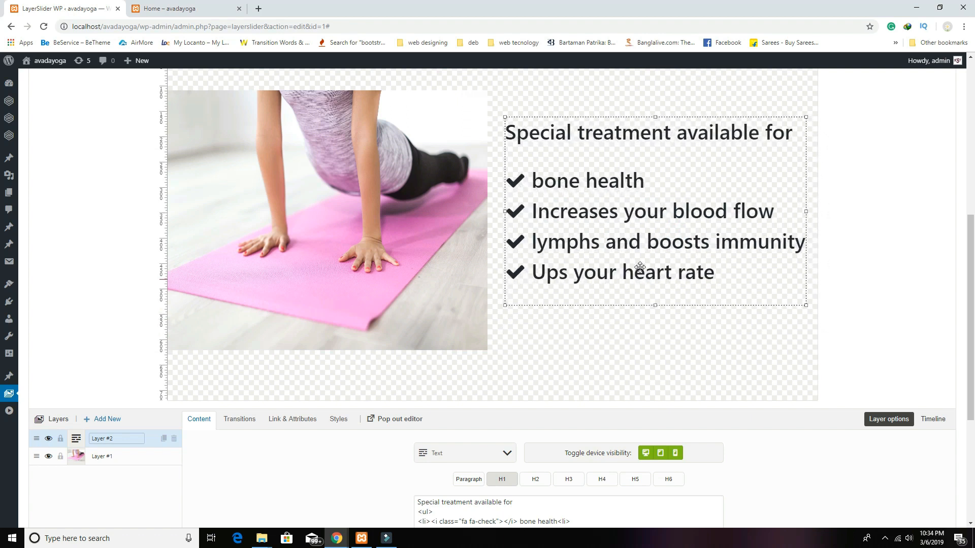
left_click_drag(636, 268, 631, 279)
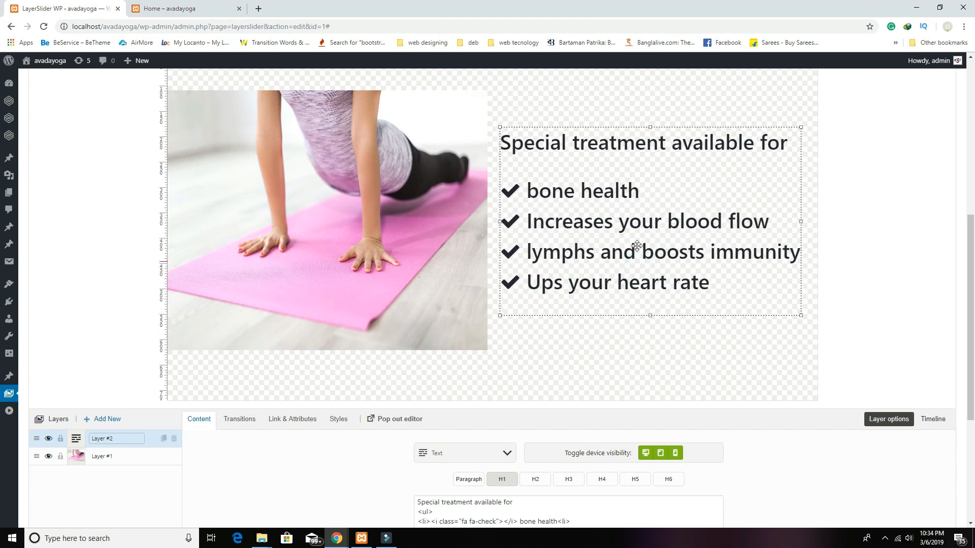
scroll(355, 218, "up", 2)
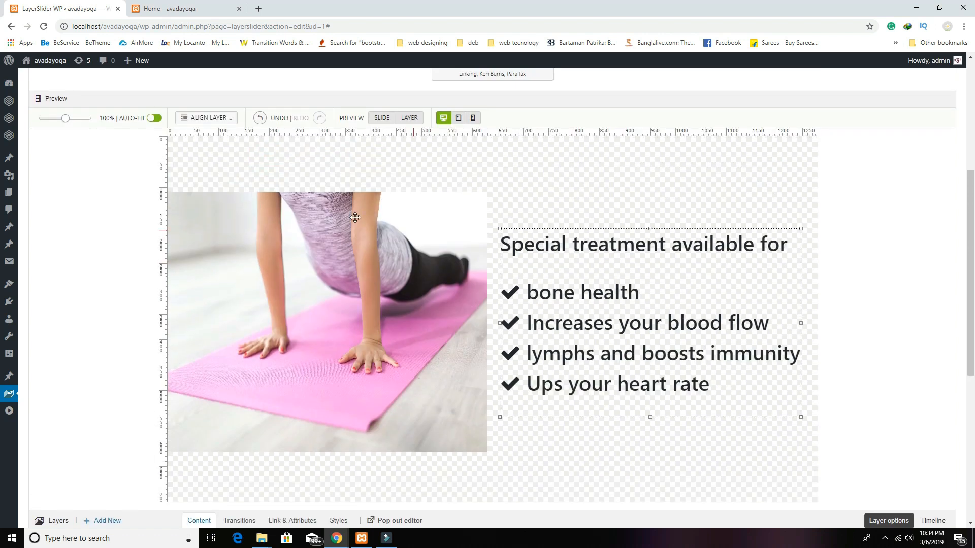
Step: Align the text layer to the right edge and vertical centre, nudged slightly left
left_click(205, 117)
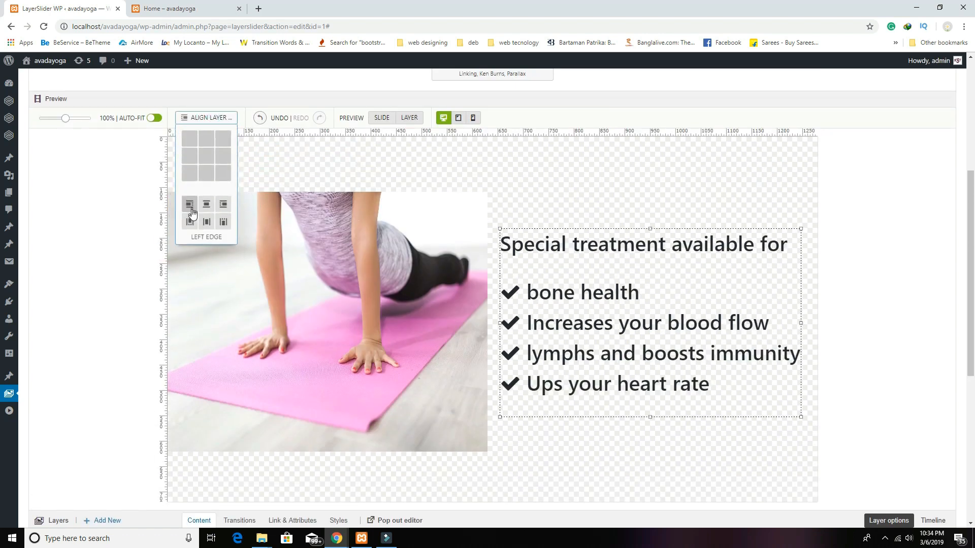
left_click(191, 207)
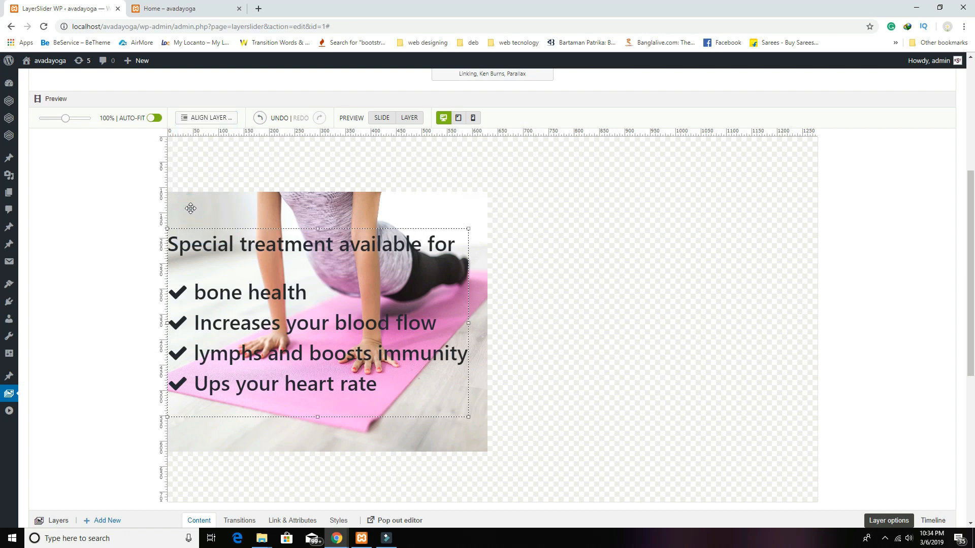
left_click(207, 122)
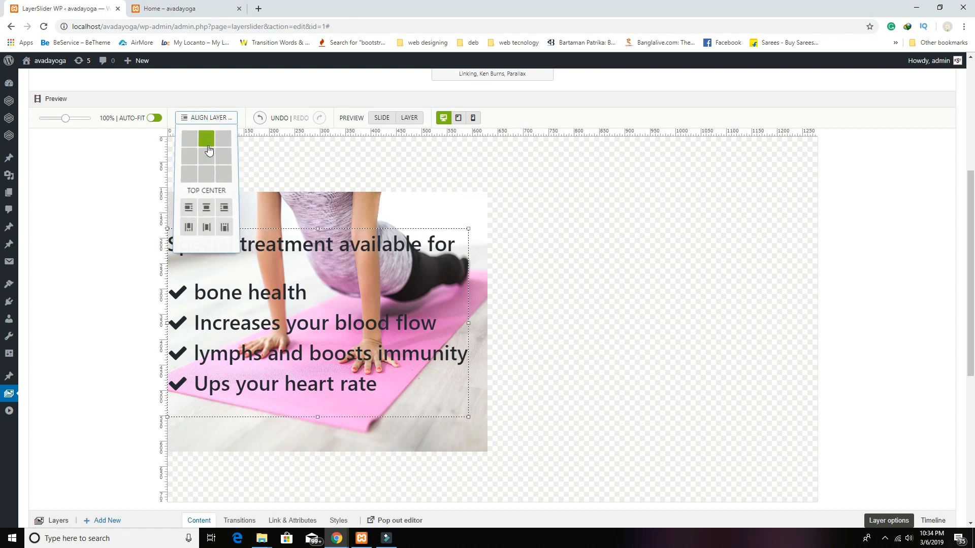
left_click(223, 211)
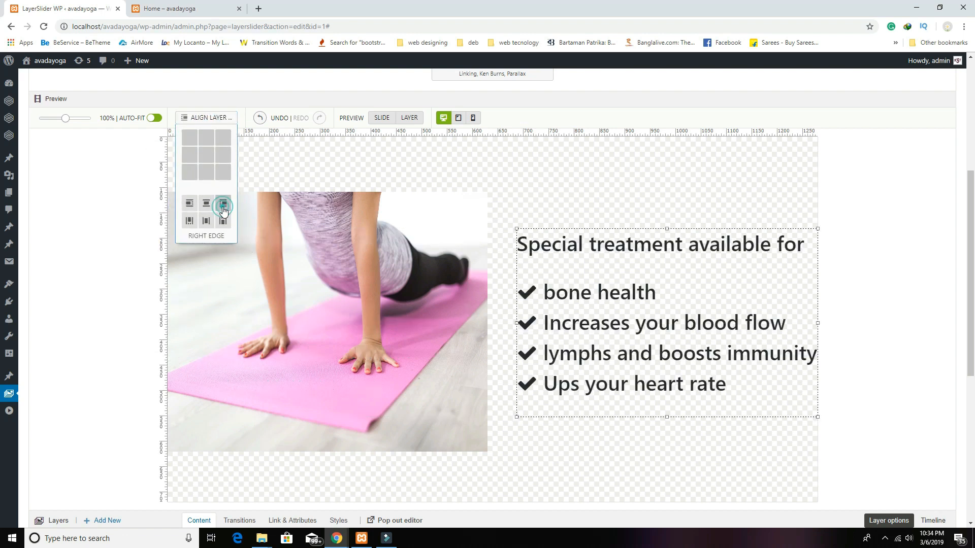
left_click(192, 122)
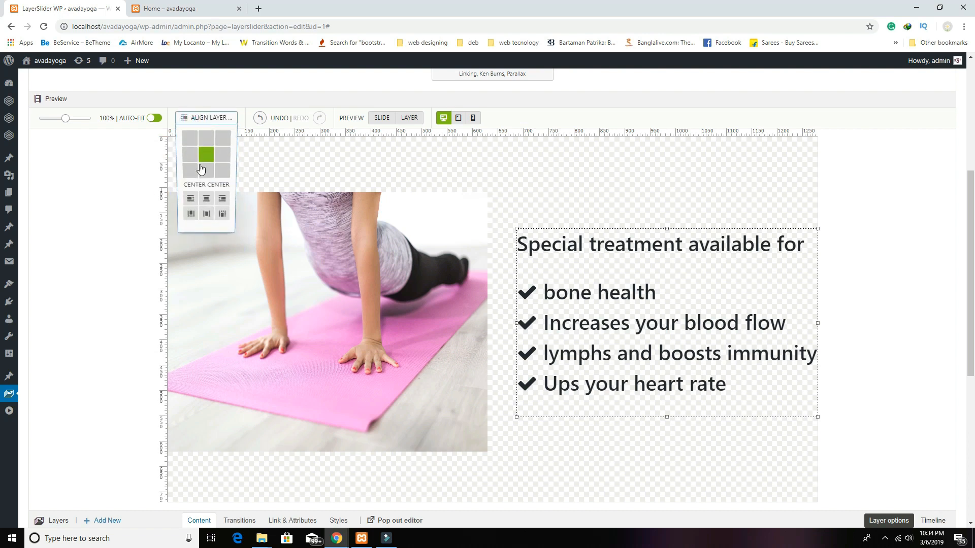
left_click(207, 214)
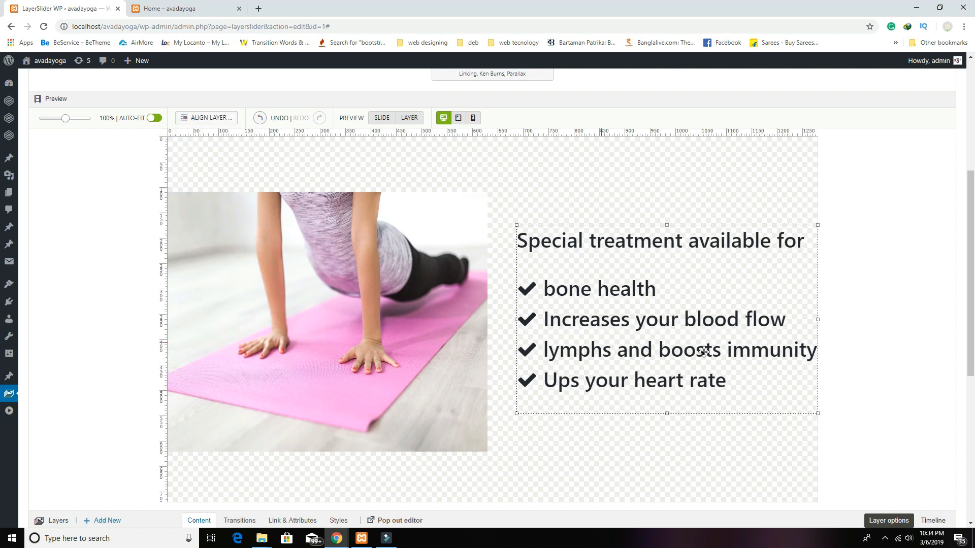
left_click_drag(710, 348, 697, 348)
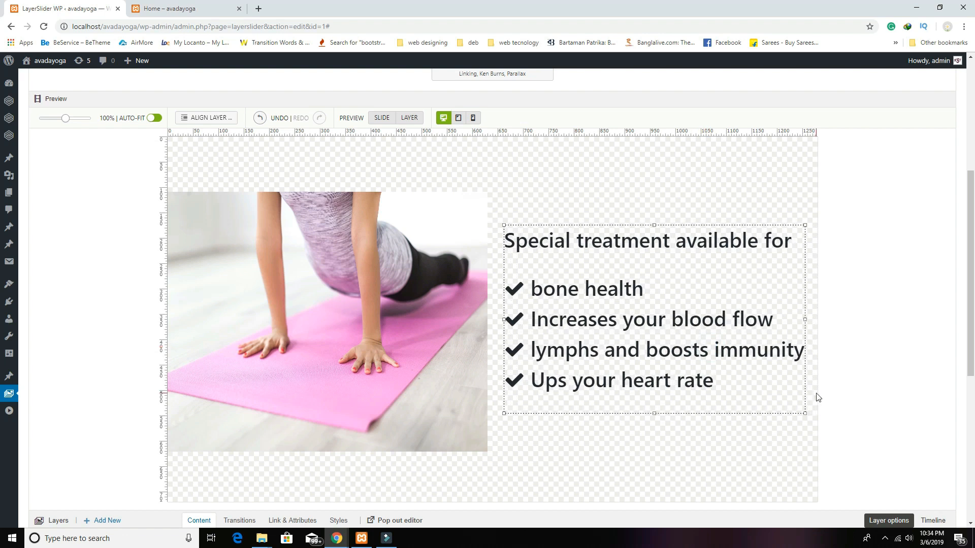
scroll(817, 397, "down", 2)
Step: Save the Home 2 slider changes
scroll(817, 397, "up", 3)
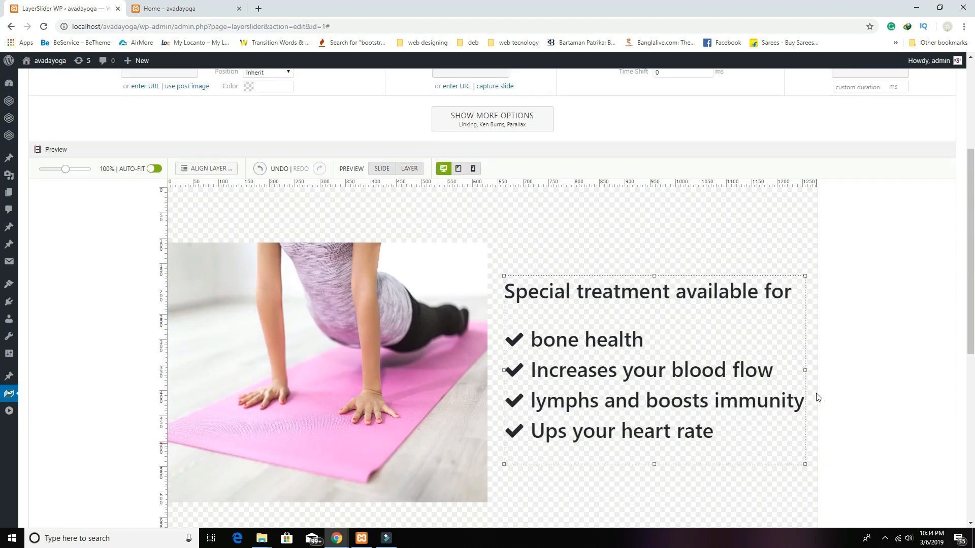
scroll(429, 290, "up", 4)
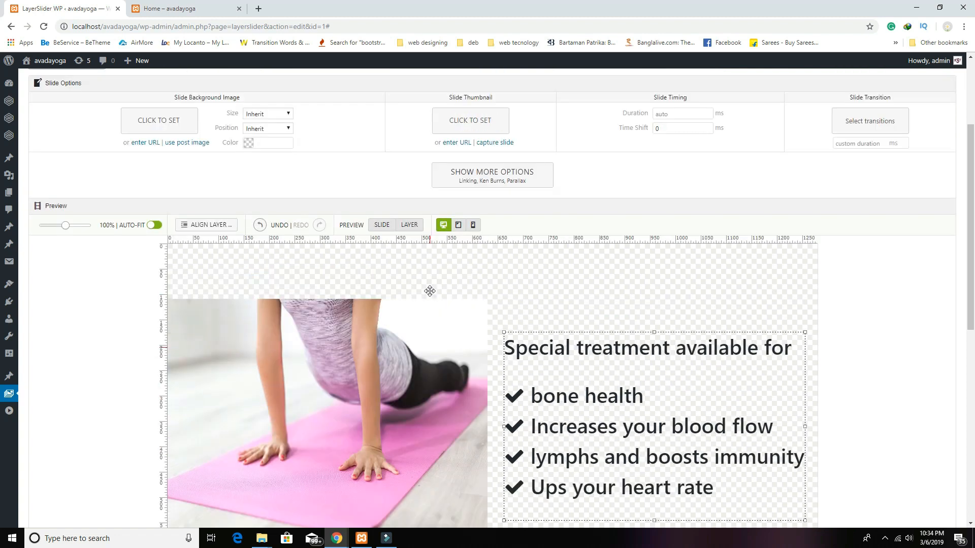
scroll(430, 293, "down", 3)
scroll(430, 295, "down", 7)
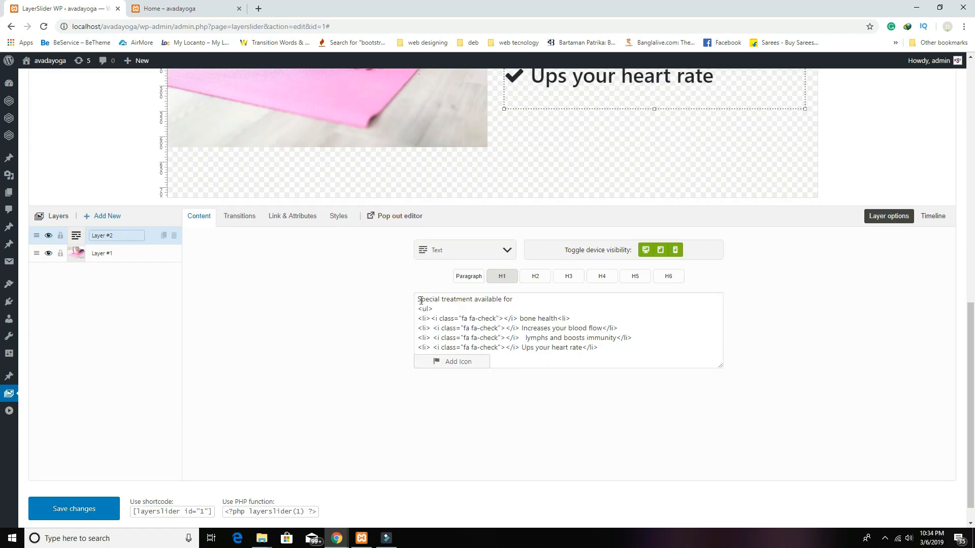
left_click(77, 514)
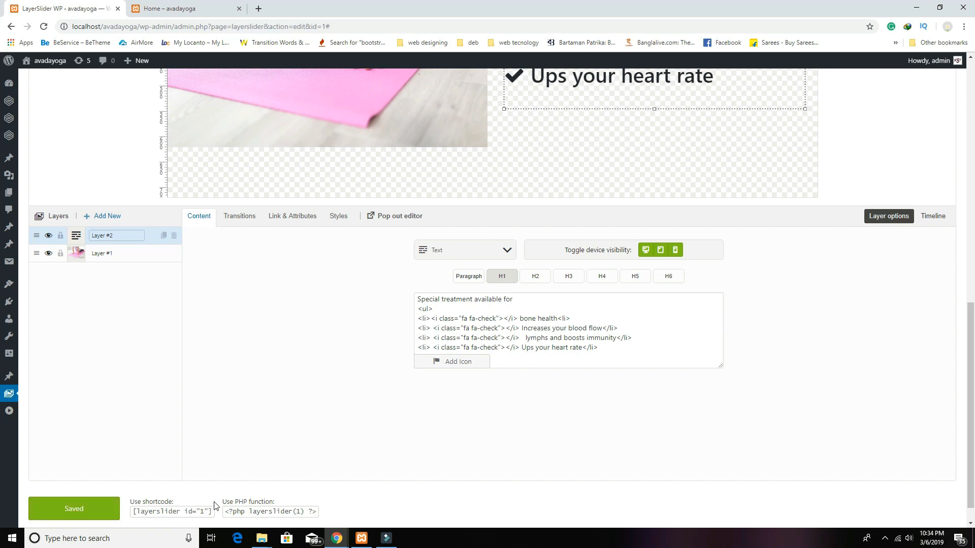
Step: Add a second, empty slide to Home 2 and open it
scroll(233, 497, "up", 10)
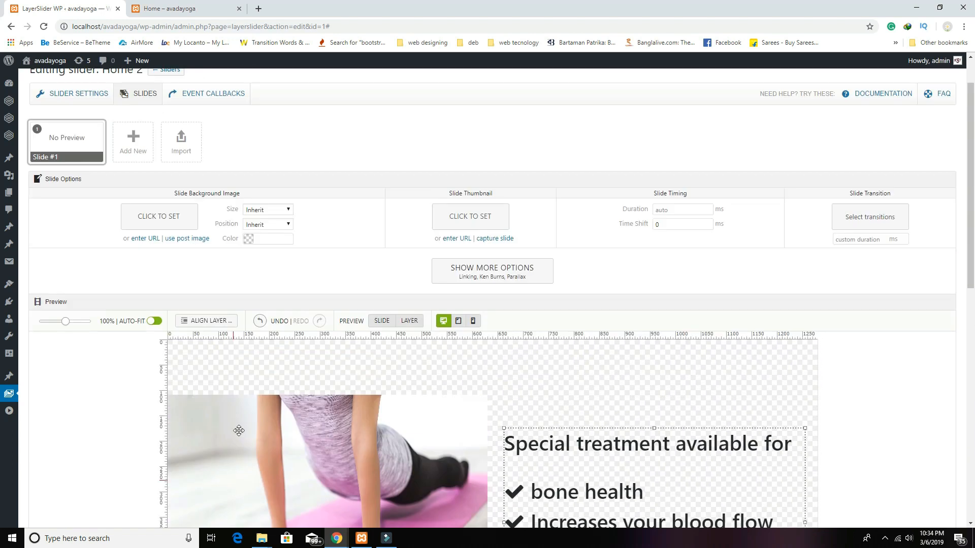
left_click(133, 141)
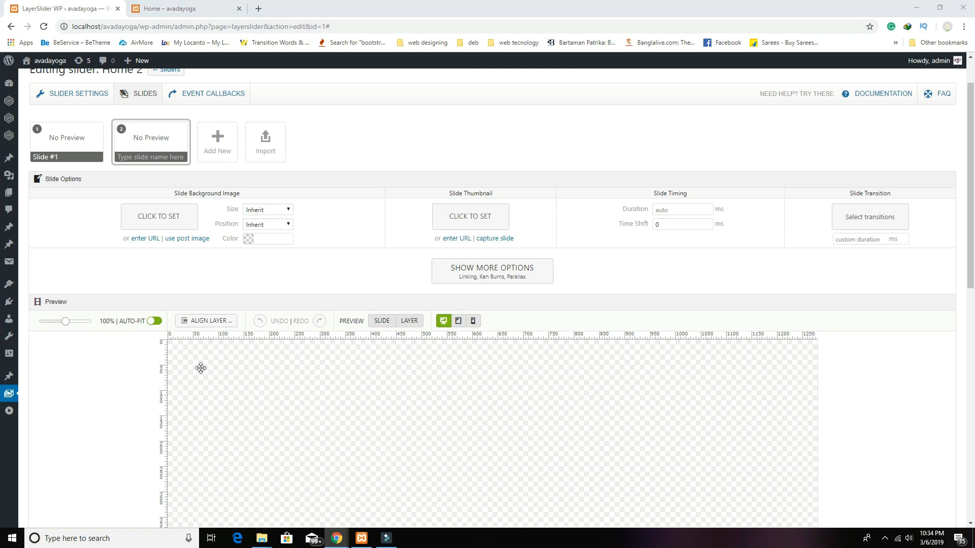
left_click(57, 135)
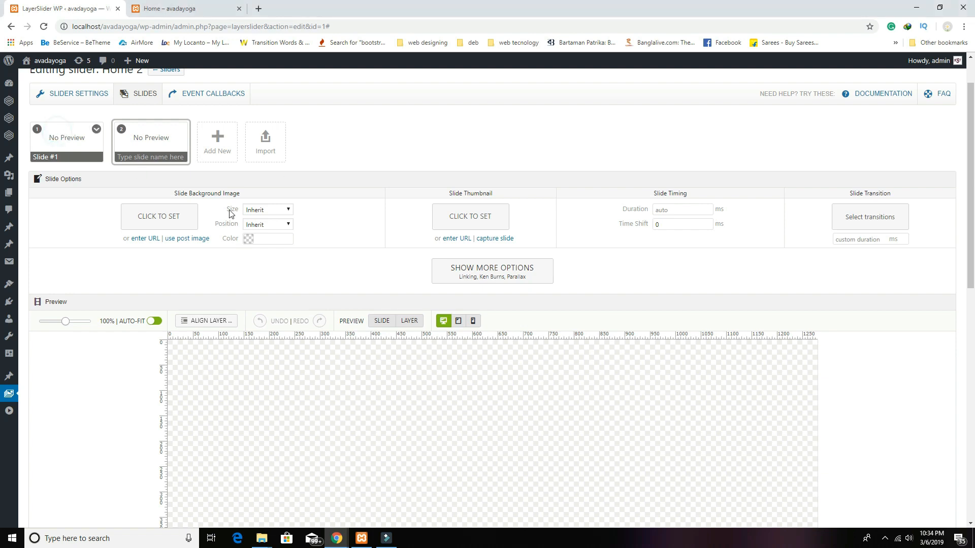
scroll(473, 328, "down", 2)
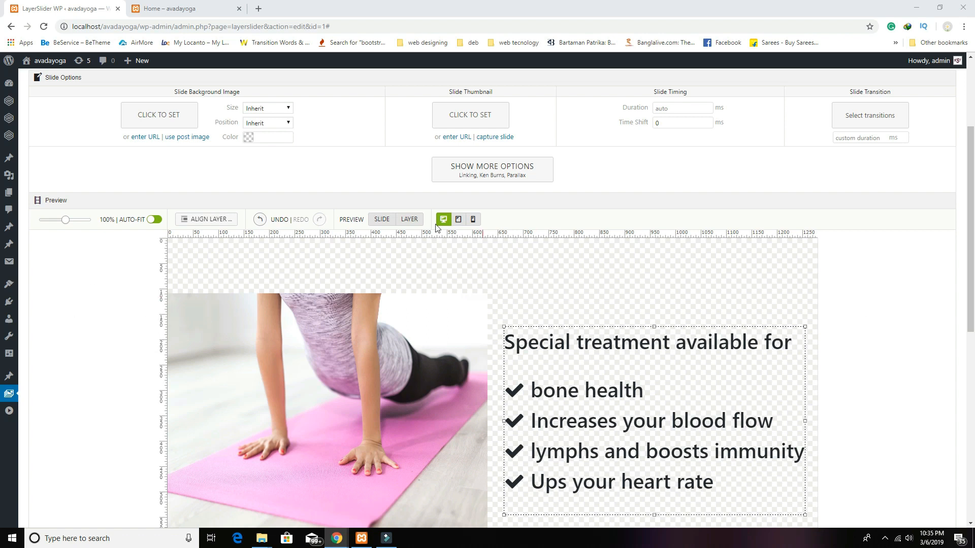
scroll(287, 228, "up", 3)
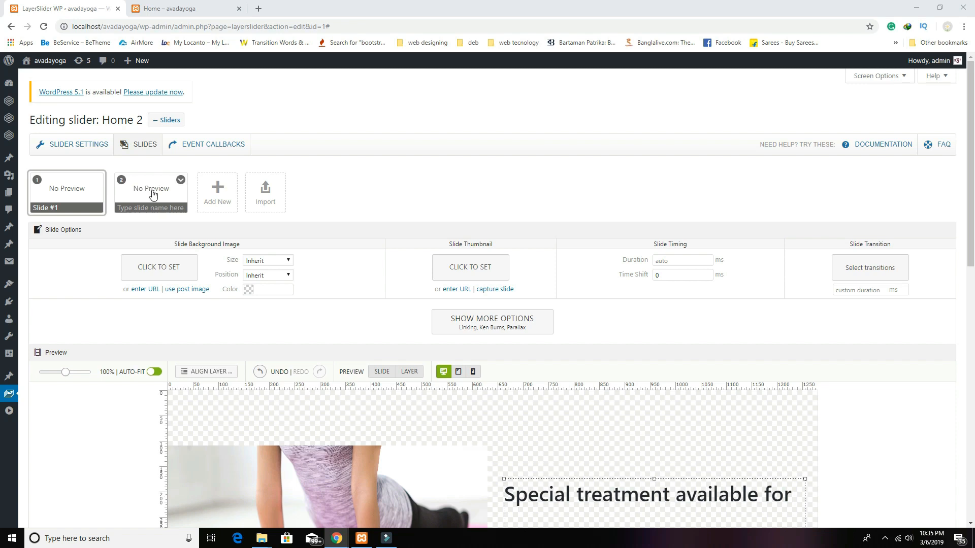
left_click(152, 194)
scroll(356, 295, "down", 5)
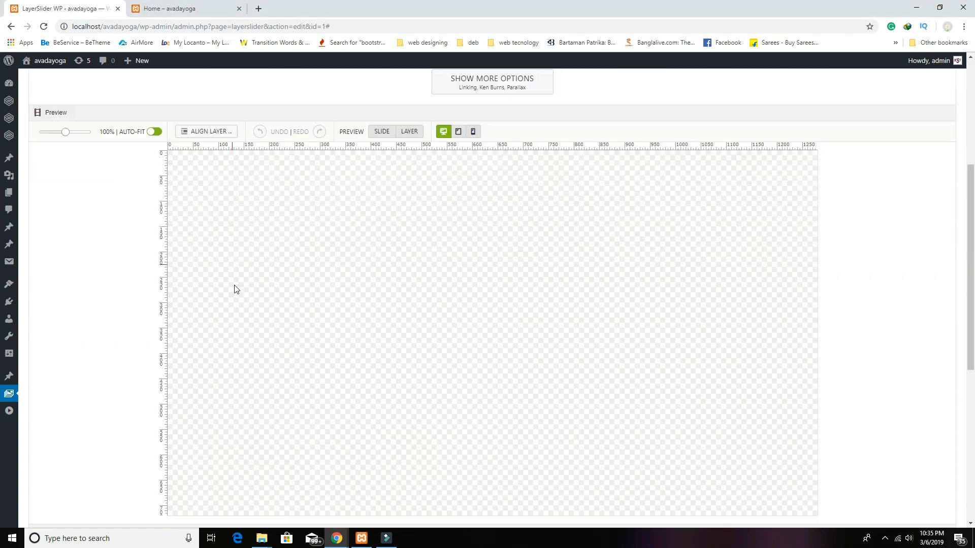
Step: Add an image layer to slide 2 using the pink-mat yoga photo
scroll(234, 289, "down", 3)
left_click(102, 368)
left_click(67, 391)
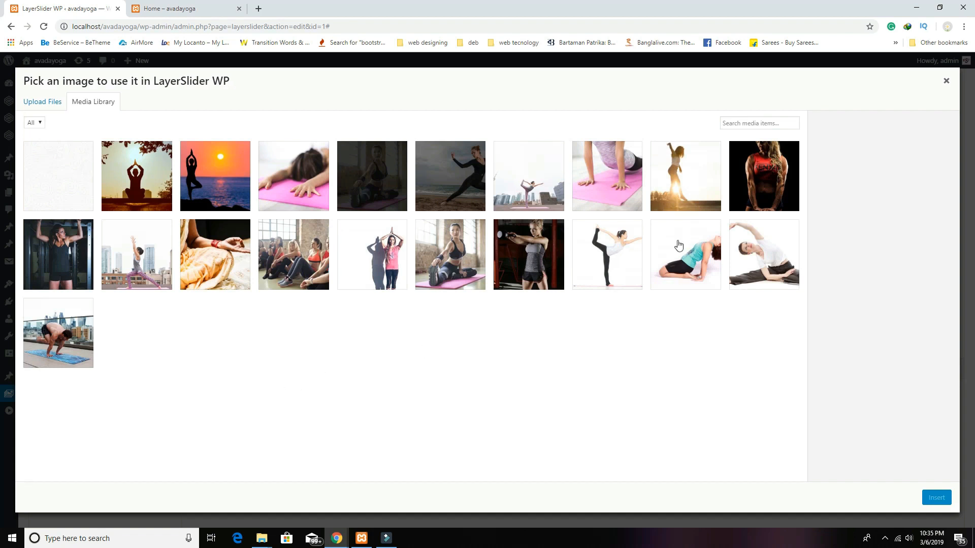
left_click(300, 182)
left_click(937, 499)
Step: Shrink the yoga image layer and move it near the canvas top-left
scroll(512, 376, "up", 2)
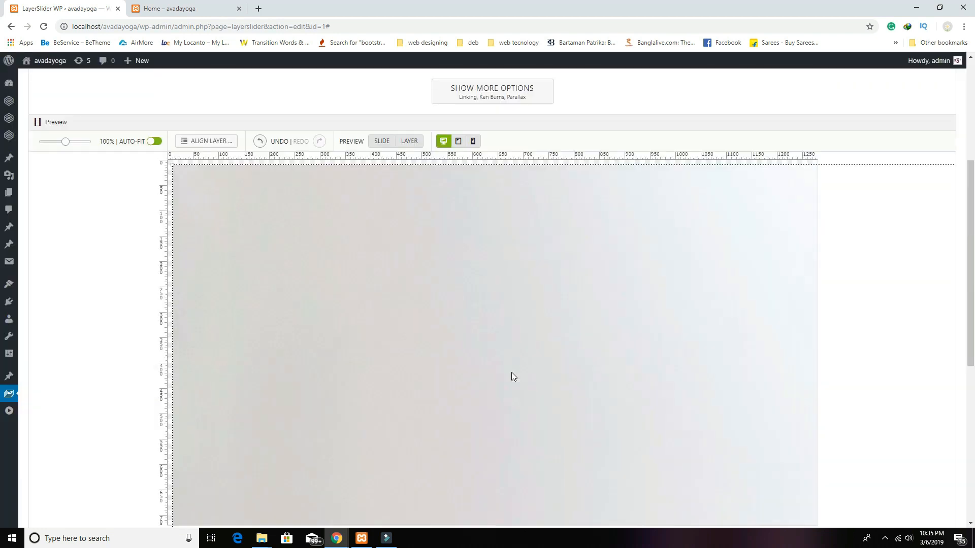
left_click_drag(381, 341, 413, 372)
left_click_drag(205, 222, 286, 215)
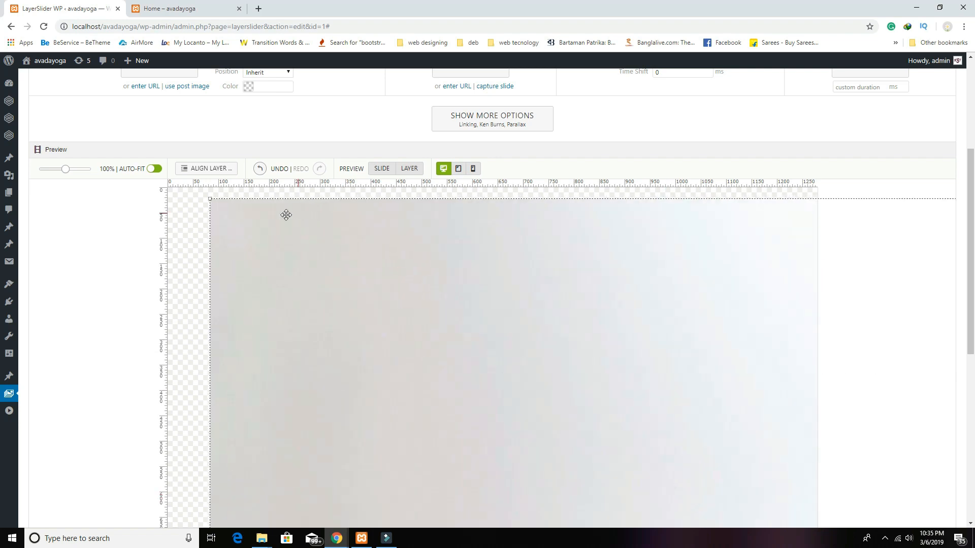
left_click_drag(209, 198, 730, 520)
left_click_drag(409, 320, 290, 252)
left_click_drag(198, 216, 315, 261)
left_click_drag(223, 223, 432, 338)
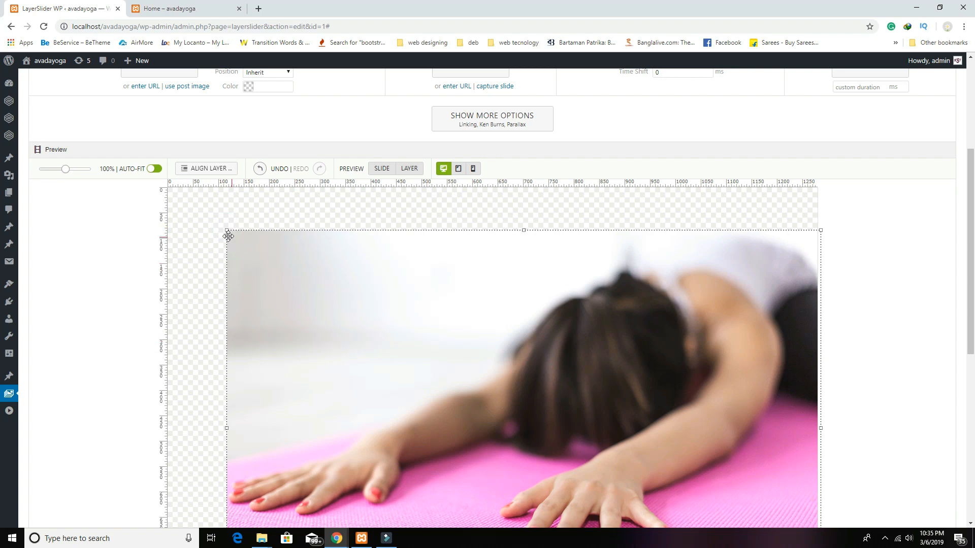
left_click_drag(225, 231, 380, 330)
left_click_drag(526, 409, 325, 312)
Step: Narrow the yoga image layer from its right side
scroll(487, 333, "down", 3)
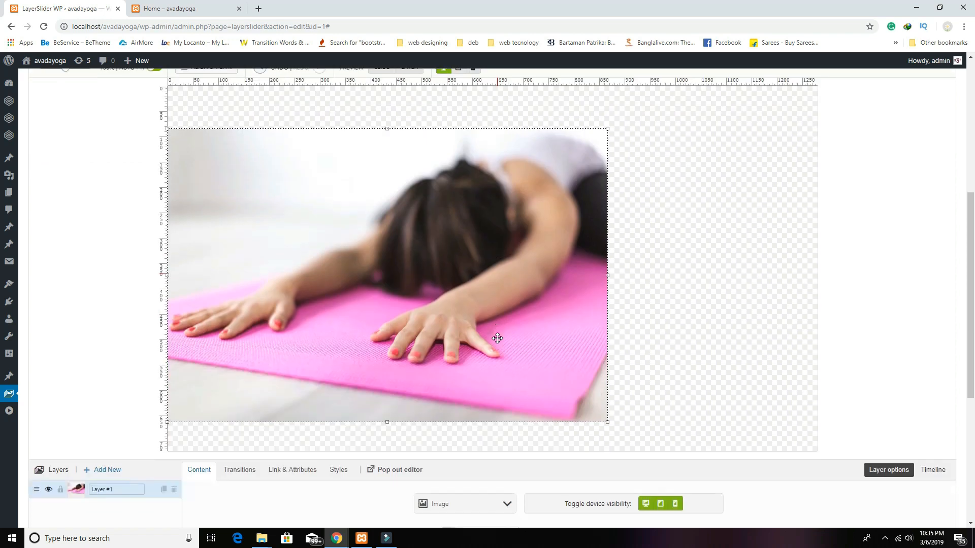
scroll(497, 338, "up", 2)
left_click_drag(608, 325, 520, 328)
Step: Align the image layer flush to the canvas's left edge and centre it vertically
scroll(548, 359, "up", 1)
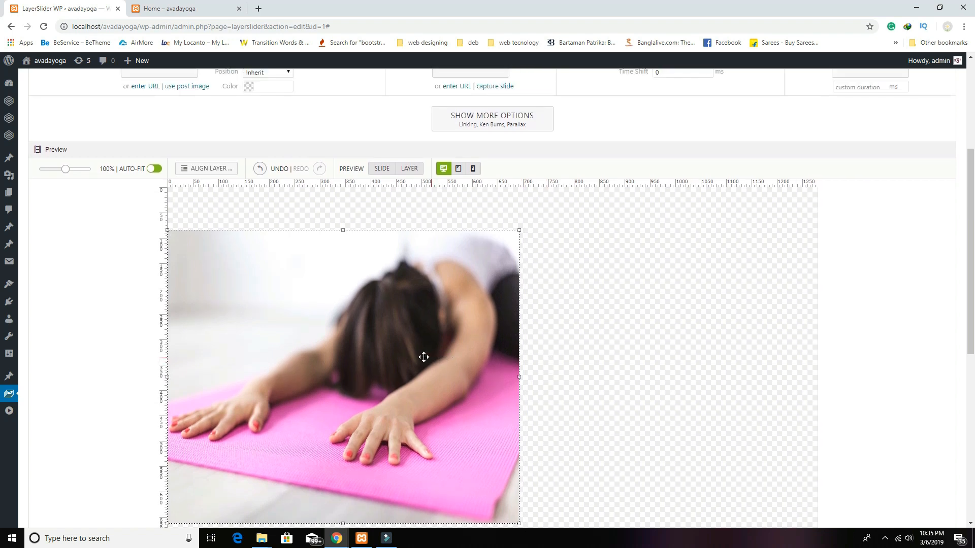
left_click(195, 169)
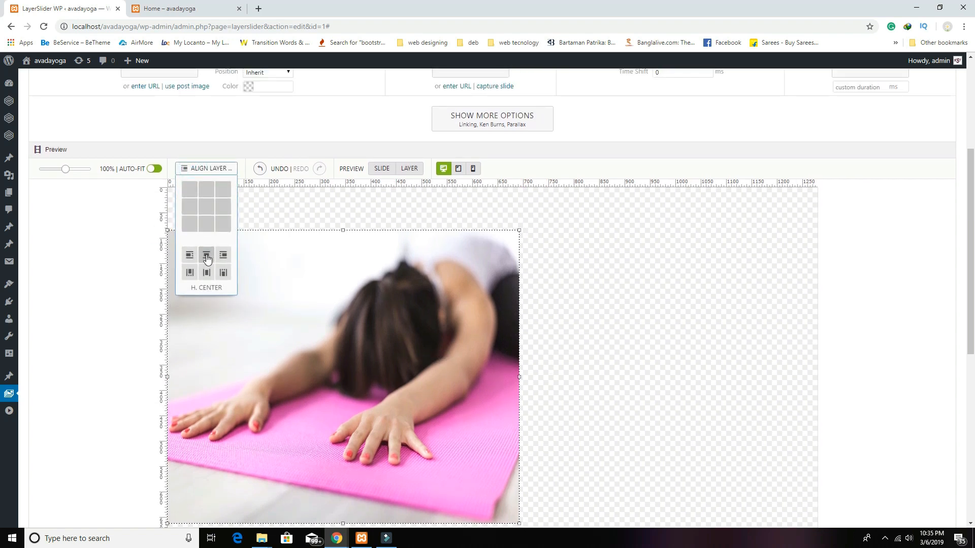
left_click(205, 260)
left_click(201, 168)
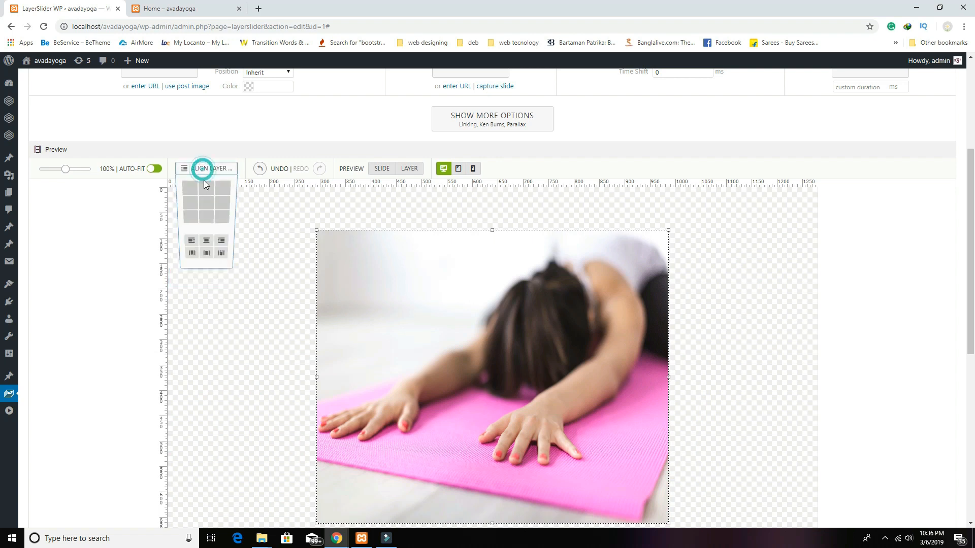
left_click(191, 258)
left_click(201, 170)
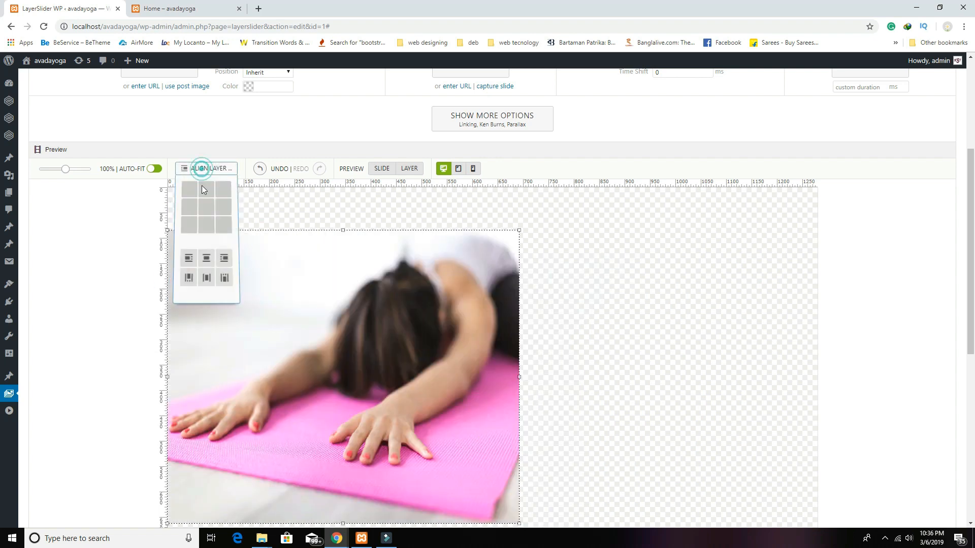
left_click(206, 275)
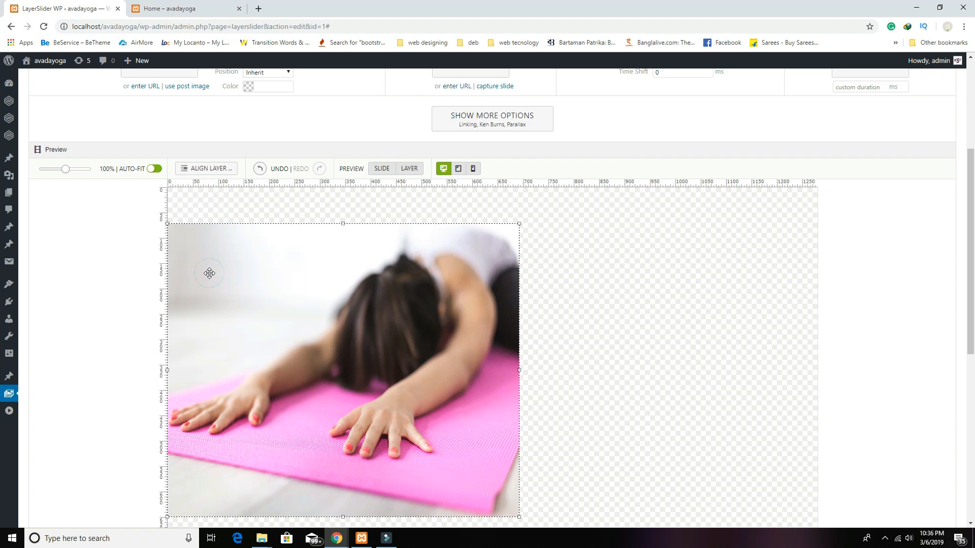
scroll(613, 366, "down", 3)
scroll(555, 358, "up", 2)
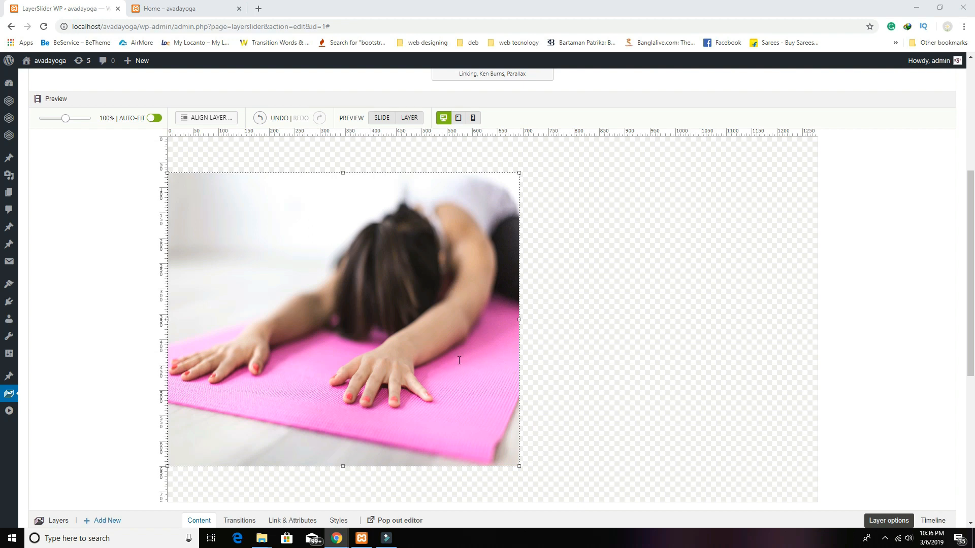
scroll(468, 353, "down", 4)
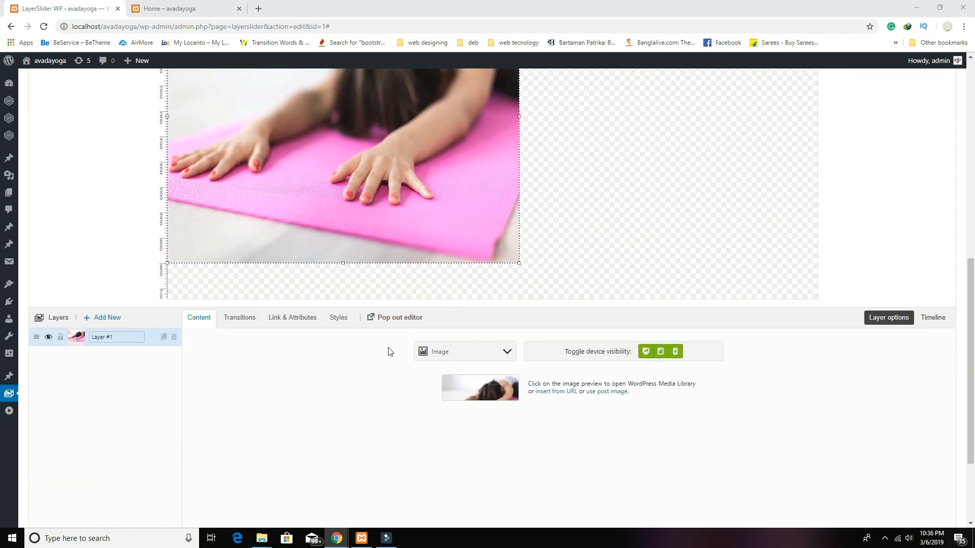
Step: Add a text layer and replace its placeholder with the pasted yoga benefits list
left_click(112, 317)
left_click(96, 375)
left_click(517, 407)
triple_click(518, 407)
type("<ul> <li><i class=\"fa fa-check\"></i> Improves your flexibility</li> <li><i class=\"fa fa-check\"></i> Builds muscle strength</li> <li><i class=\"fa fa-check\"></i> Perfects your posture</li> <li><i class=\"fa fa-check\"></i> Prevents cartilage and joint breakdown </li> <li><i class=\"fa fa-check\"></i>Protects your spine</li> </ul>")
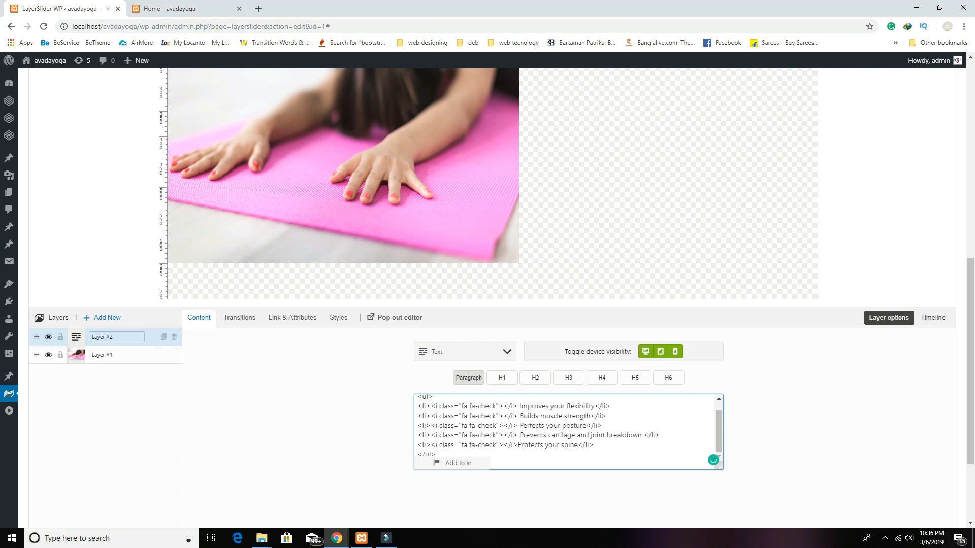
Step: Move the text block right of the photo, enlarge it, and make it H1
scroll(520, 408, "up", 1)
scroll(621, 373, "up", 5)
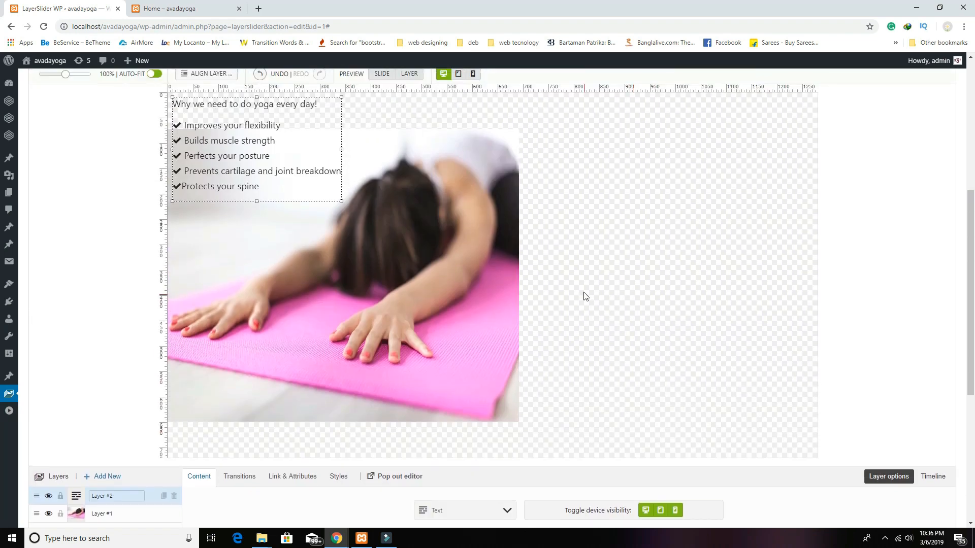
left_click_drag(426, 317, 657, 372)
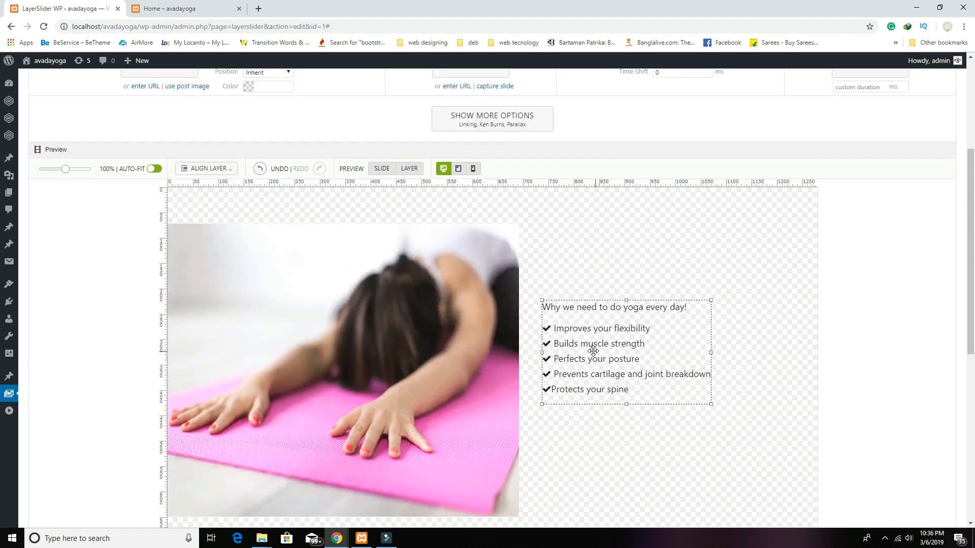
left_click_drag(709, 403, 706, 466)
scroll(706, 466, "down", 4)
left_click_drag(533, 451, 398, 448)
left_click(513, 430)
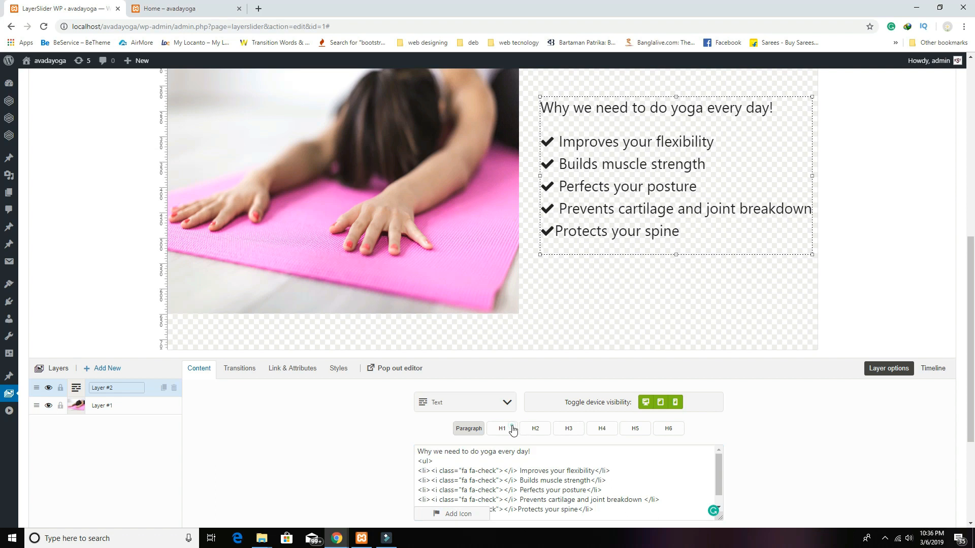
left_click_drag(632, 226, 623, 230)
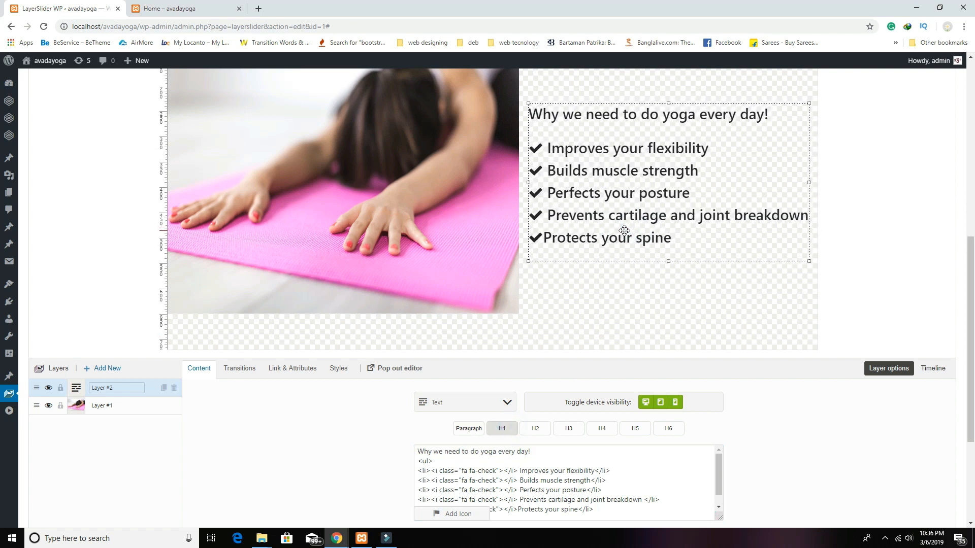
Step: Centre the text layer vertically on the slide
scroll(633, 281, "up", 2)
scroll(312, 238, "up", 1)
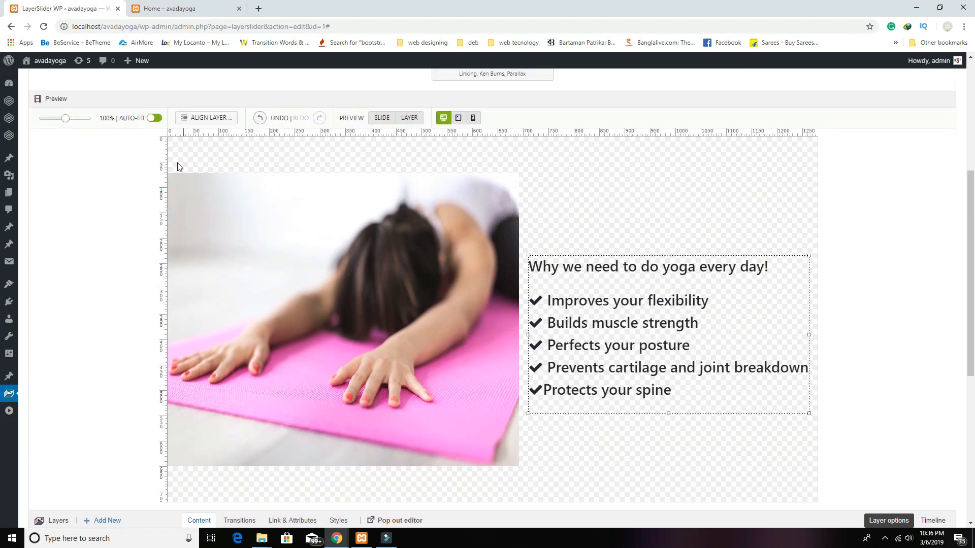
left_click(197, 119)
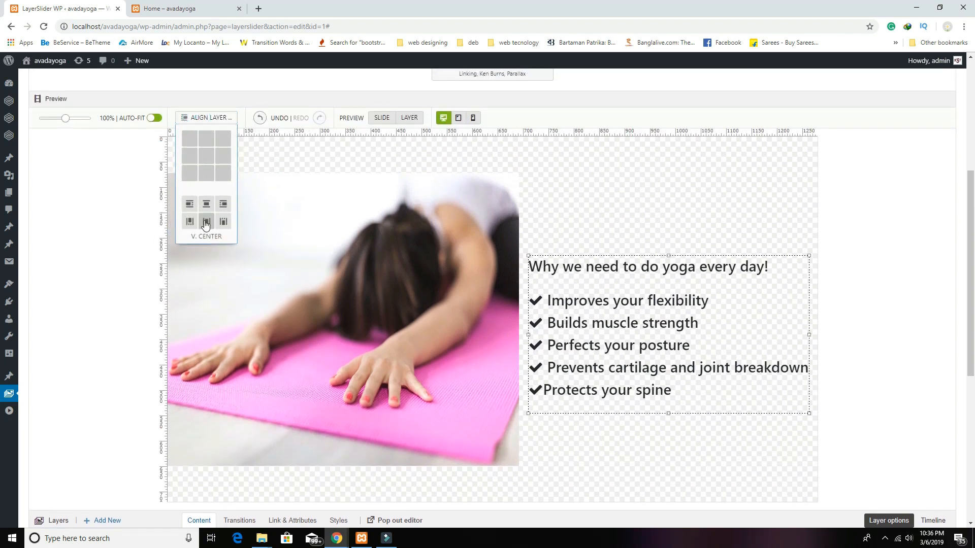
left_click(197, 221)
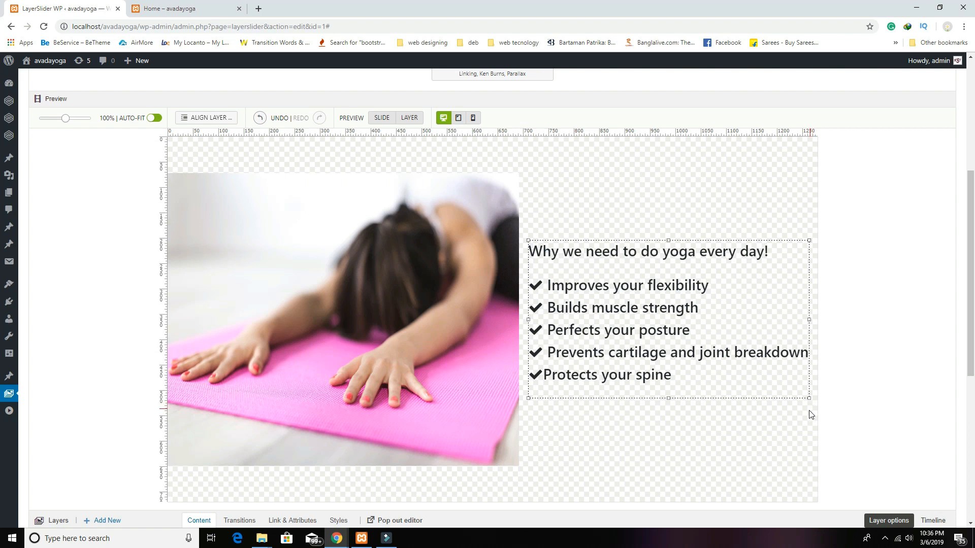
Step: Save the Home 2 slider changes
scroll(112, 437, "down", 4)
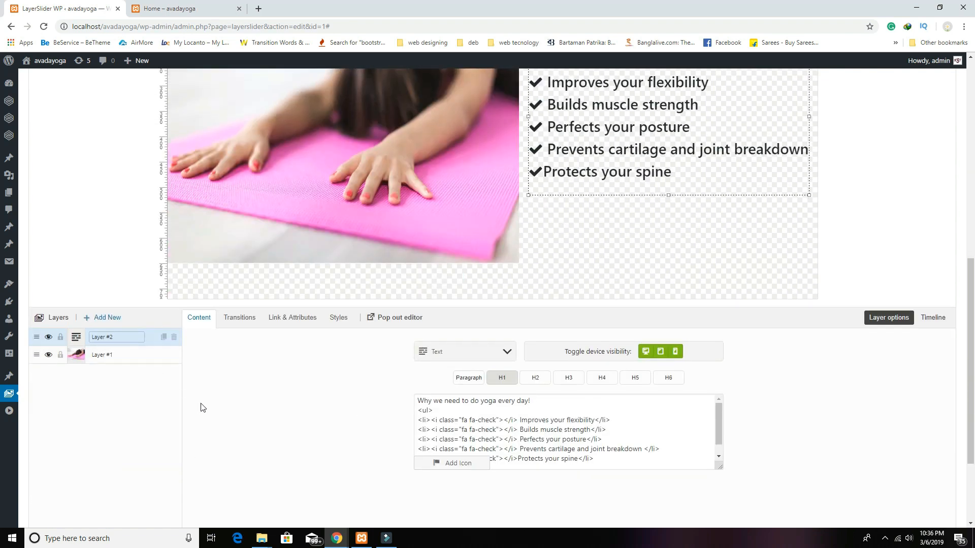
scroll(202, 407, "down", 2)
left_click(85, 518)
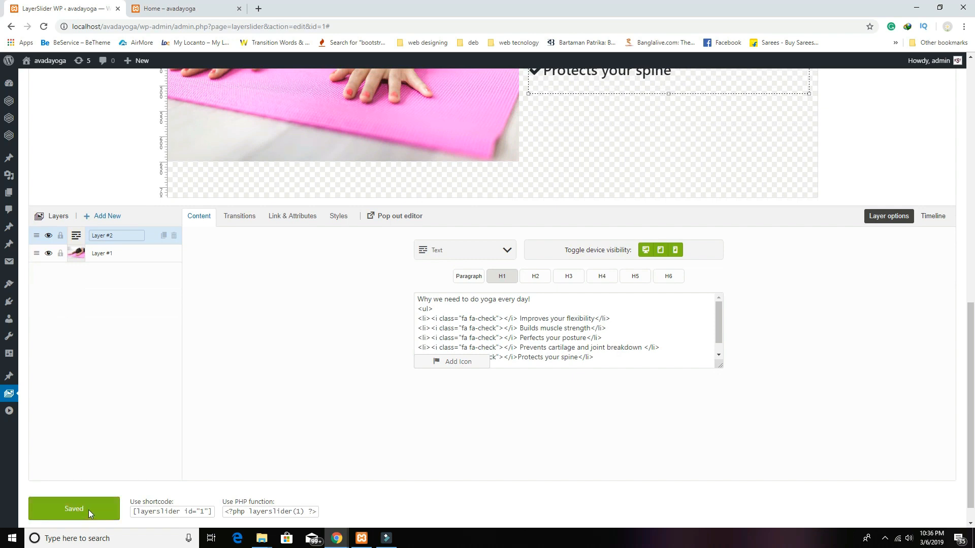
scroll(217, 444, "up", 9)
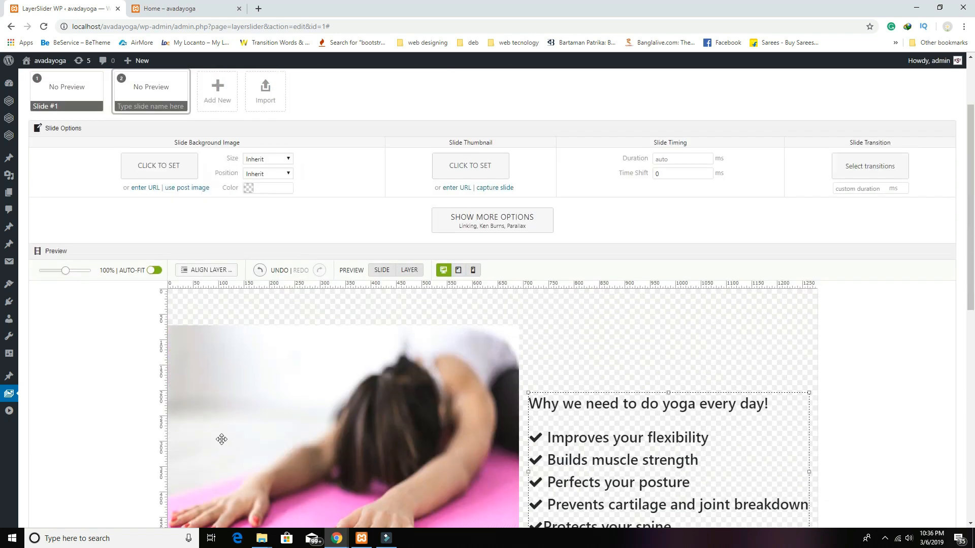
scroll(222, 439, "up", 2)
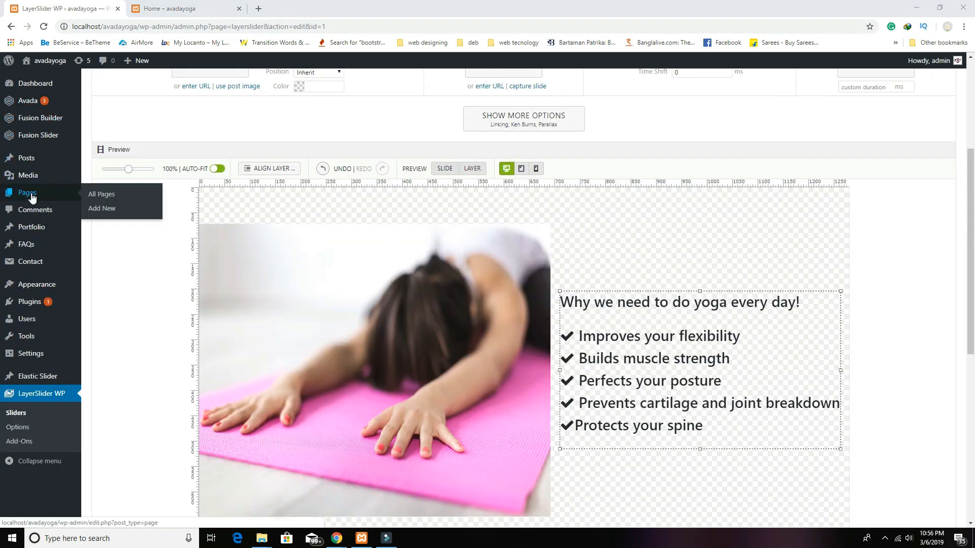
Step: Edit the Home page and add a first-layout container below the three content boxes
left_click(31, 197)
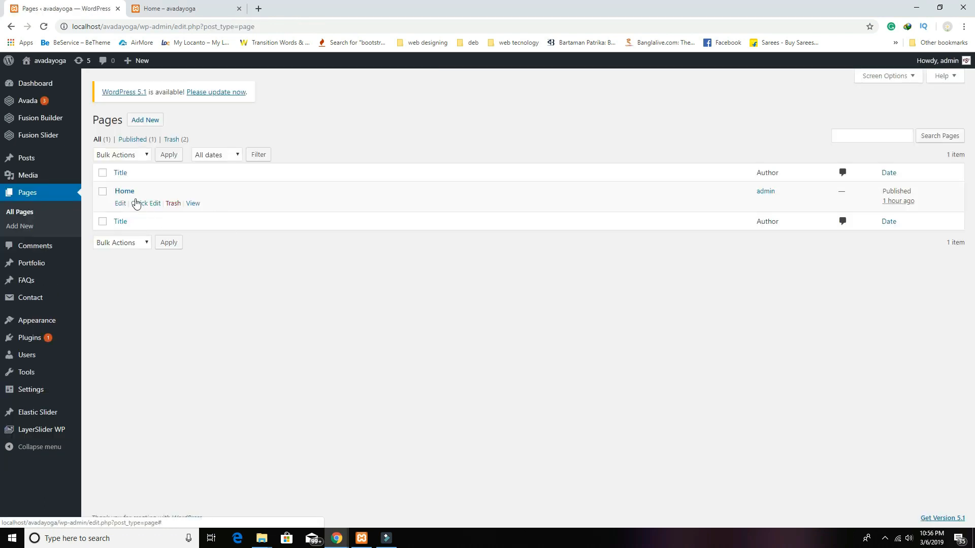
left_click(127, 193)
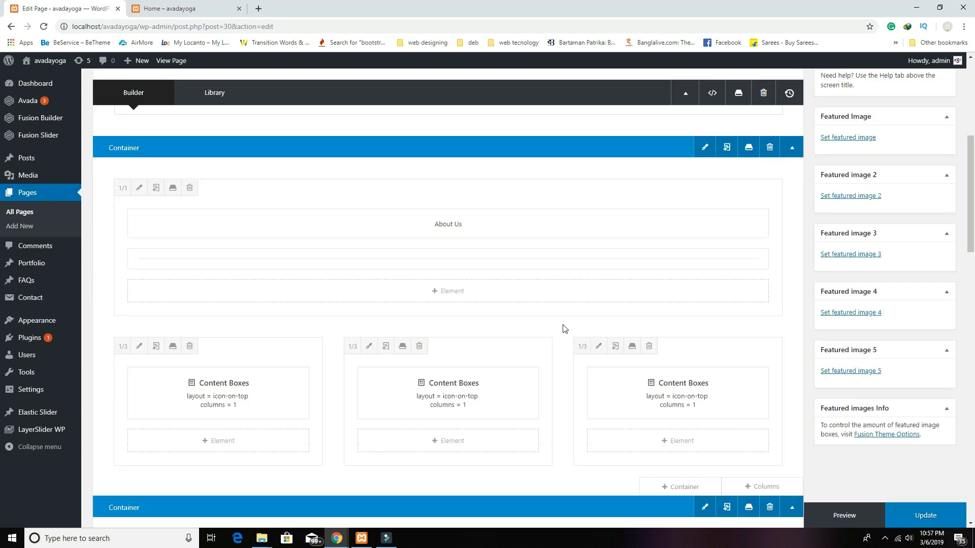
scroll(563, 329, "down", 3)
left_click(689, 336)
left_click(274, 188)
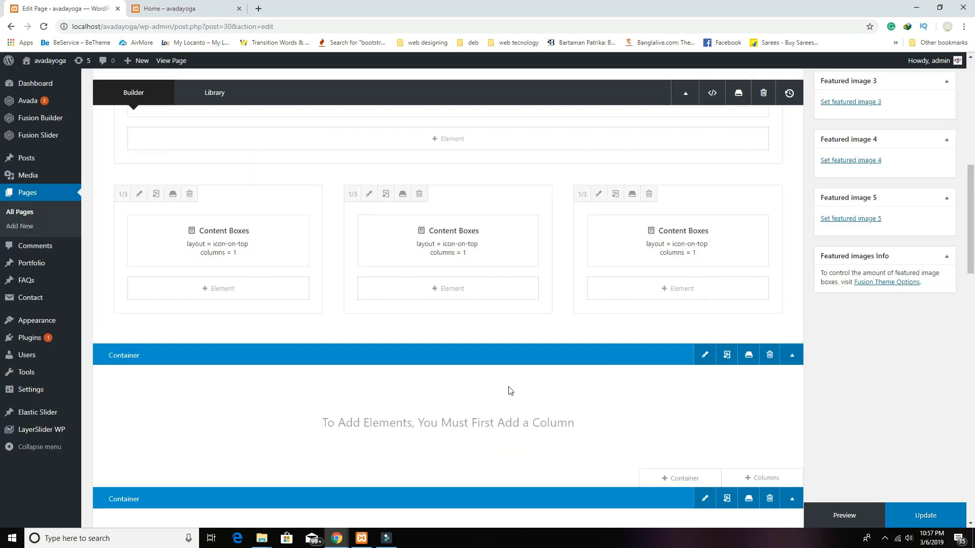
left_click(764, 478)
Step: Give the container a 1/1 column and add a Text Block element
left_click(235, 188)
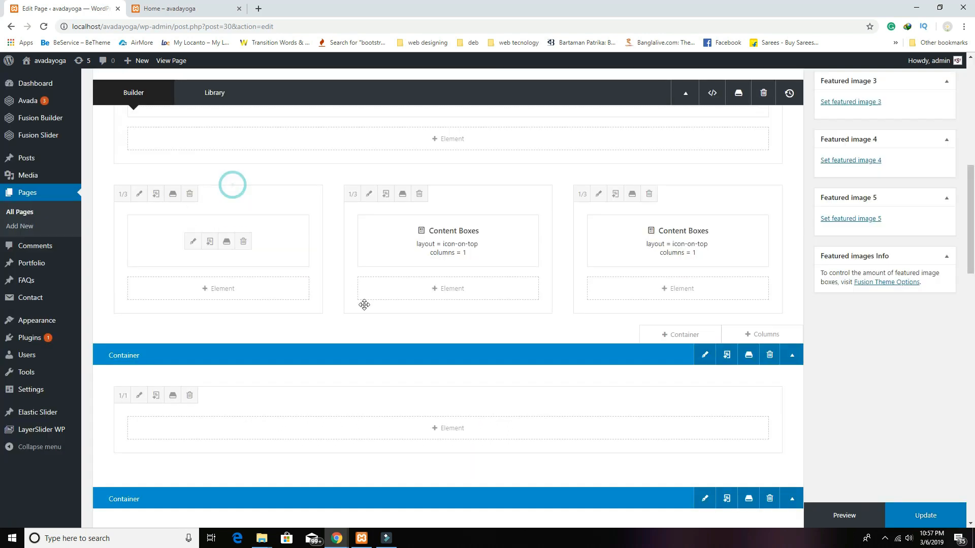
left_click(458, 433)
scroll(376, 365, "down", 5)
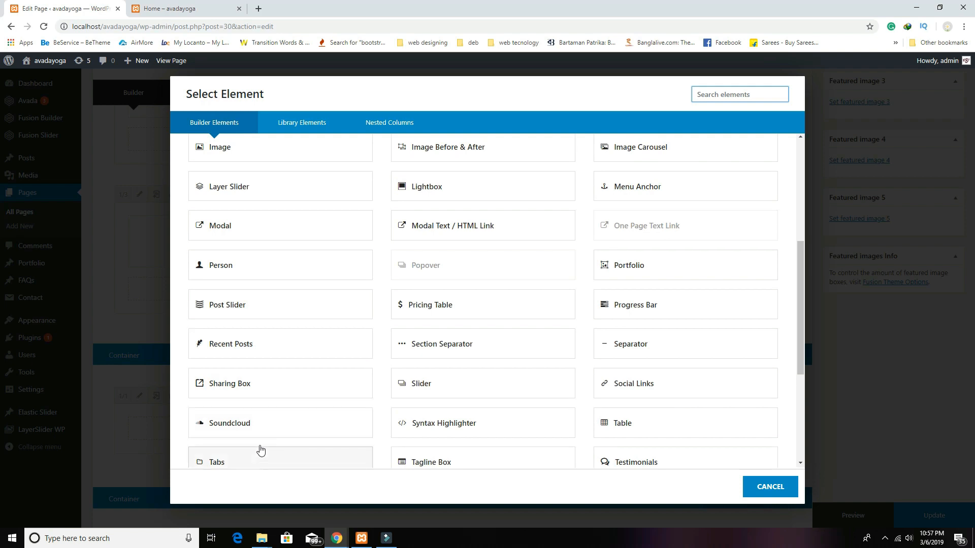
scroll(259, 422, "down", 3)
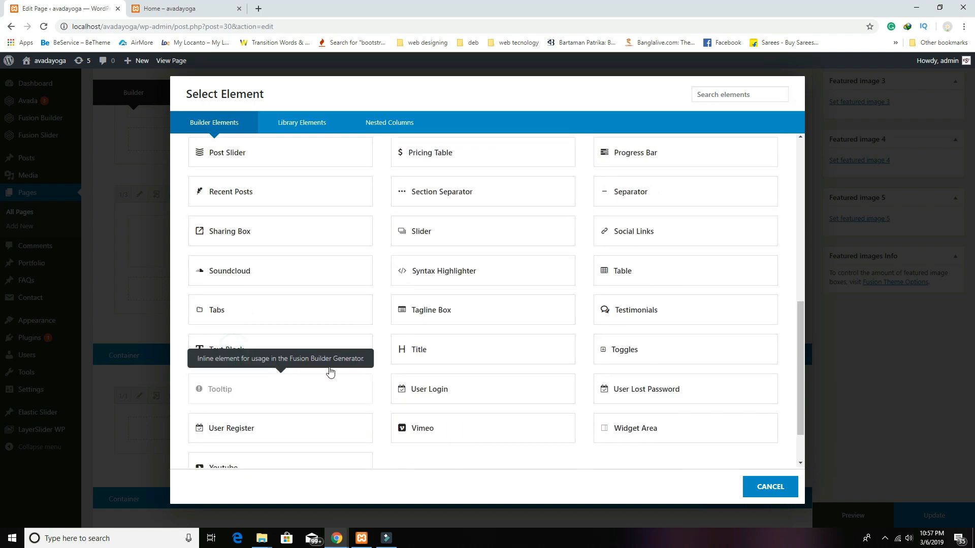
left_click(231, 350)
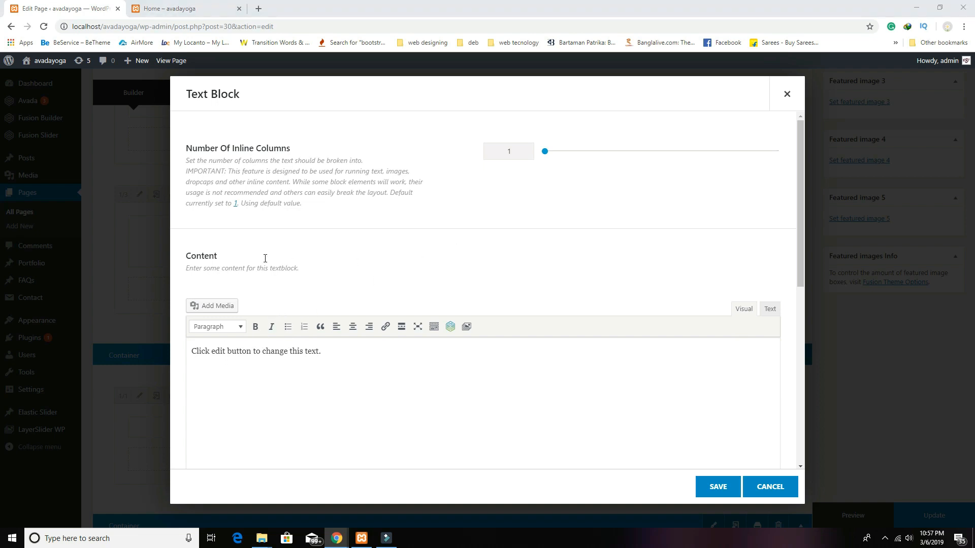
Step: Replace the placeholder with a centred bold Heading 1 'Our Specialty' and save
left_click(512, 367)
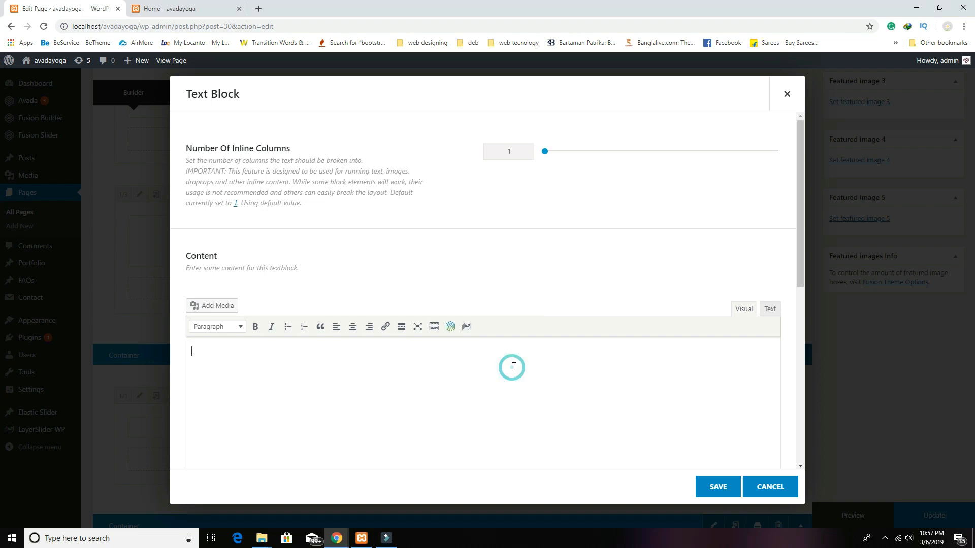
type("Our Specialty")
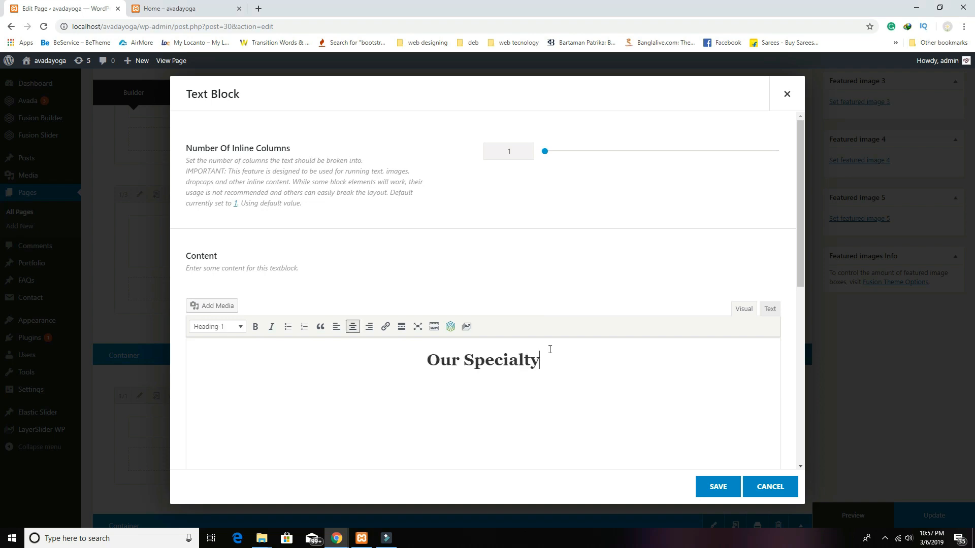
left_click_drag(548, 364, 425, 361)
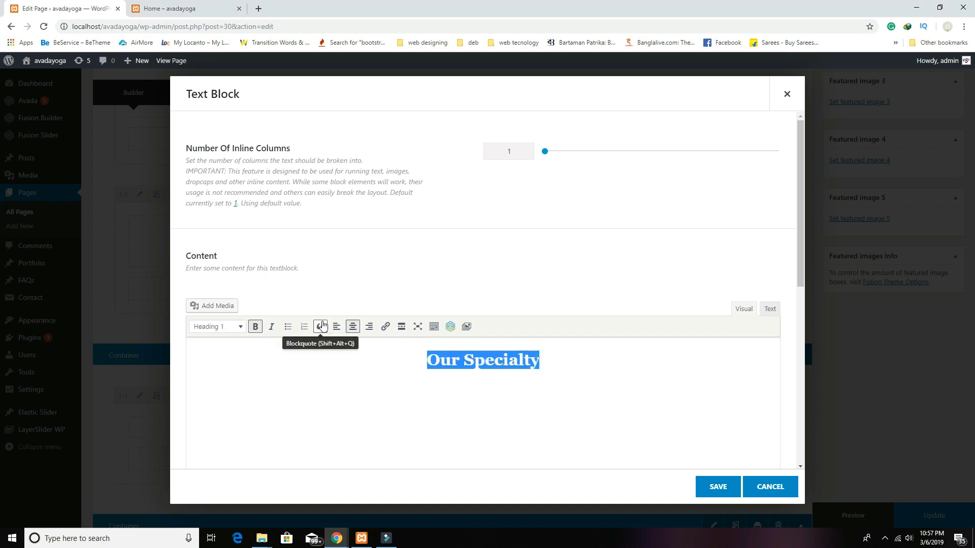
left_click(637, 413)
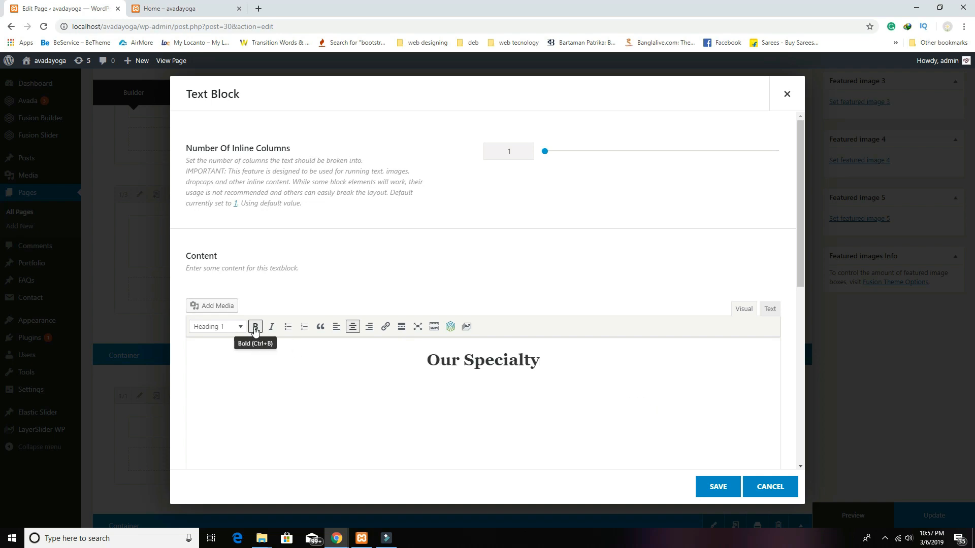
left_click(717, 487)
scroll(452, 335, "down", 2)
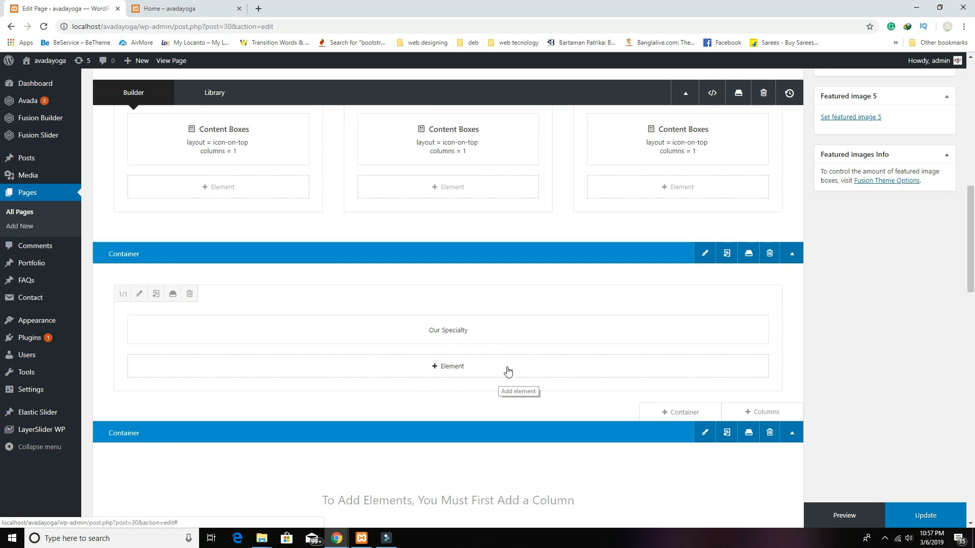
Step: Add a Layer Slider element set to 'Home 2 (#1)' below the Our Specialty heading
left_click(447, 368)
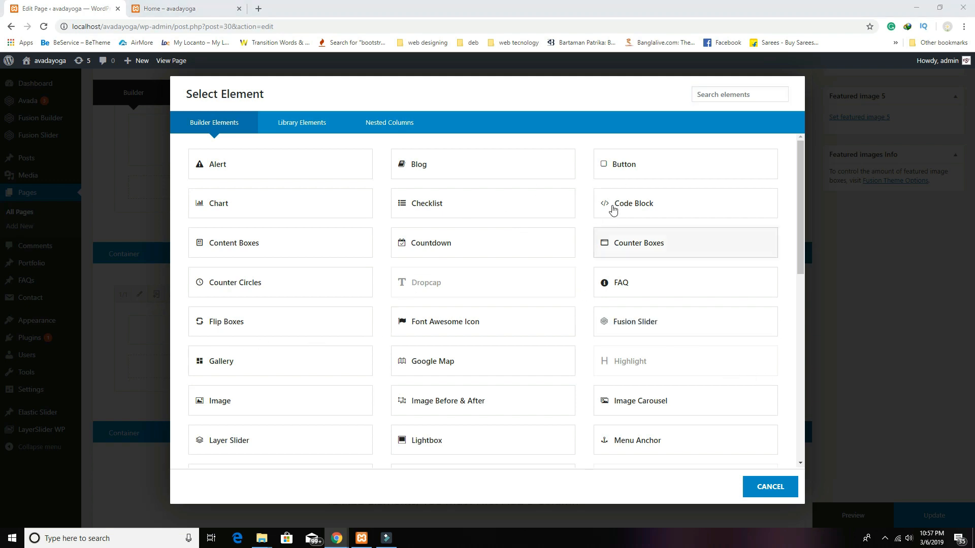
left_click(711, 96)
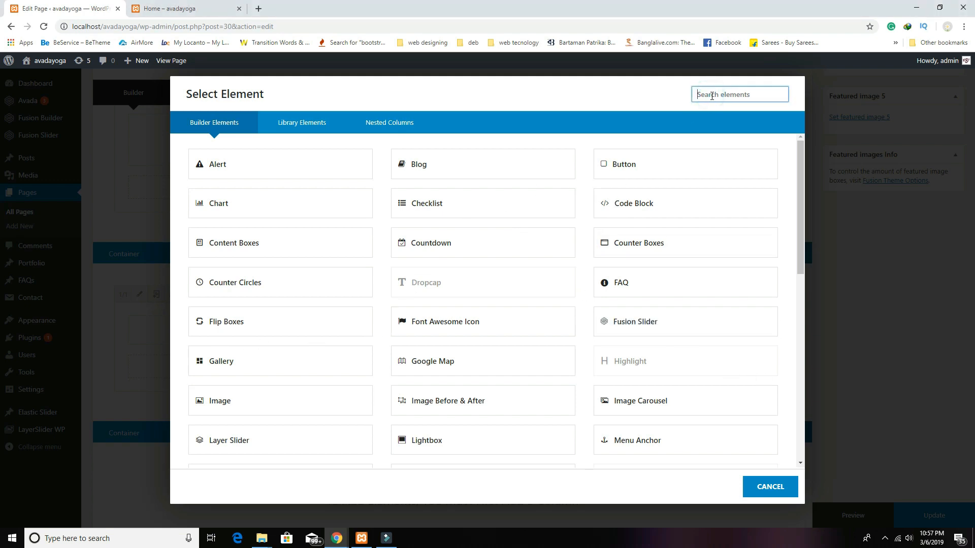
type("lay")
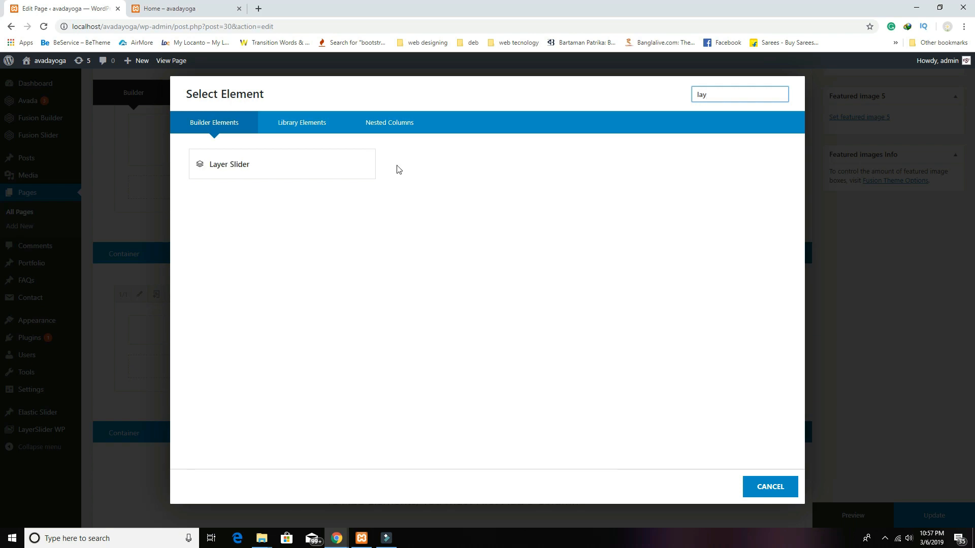
left_click(302, 158)
left_click(524, 152)
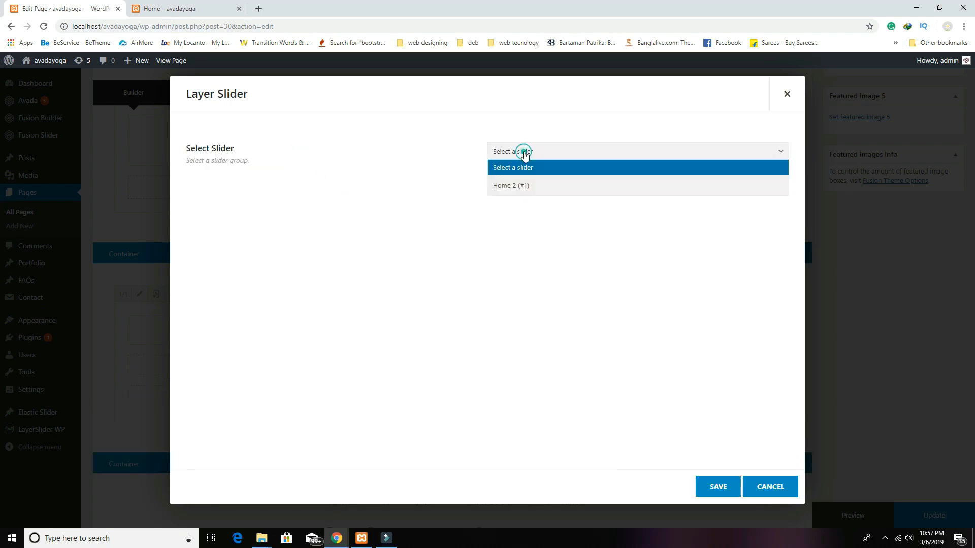
left_click(522, 185)
left_click(699, 499)
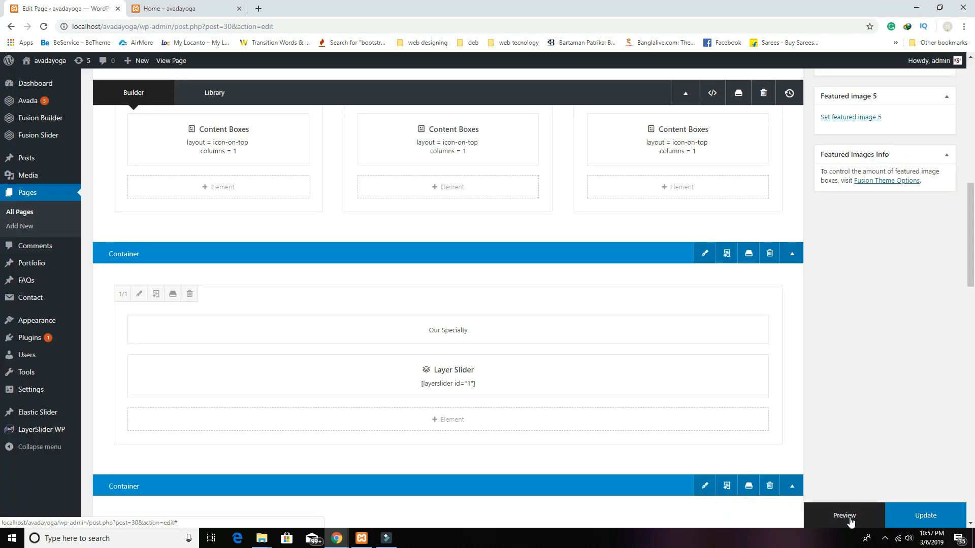
Step: Update the Home page, check the Our Specialty slider in the preview, then return to the editor
left_click(915, 518)
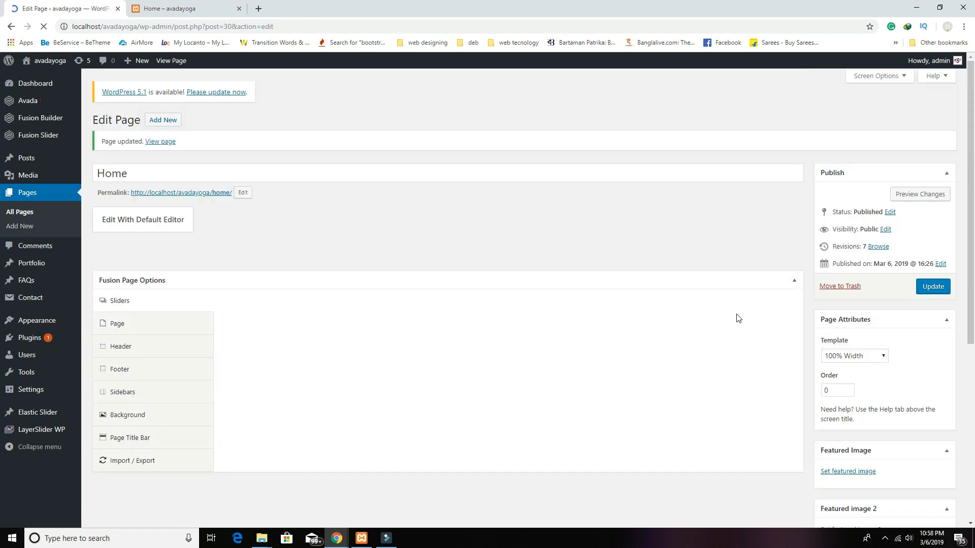
left_click(920, 197)
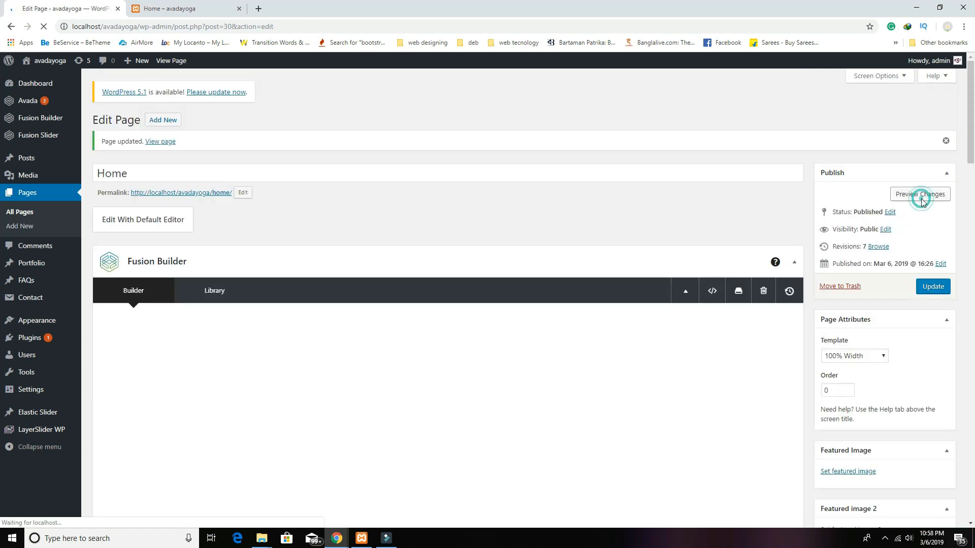
left_click(183, 9)
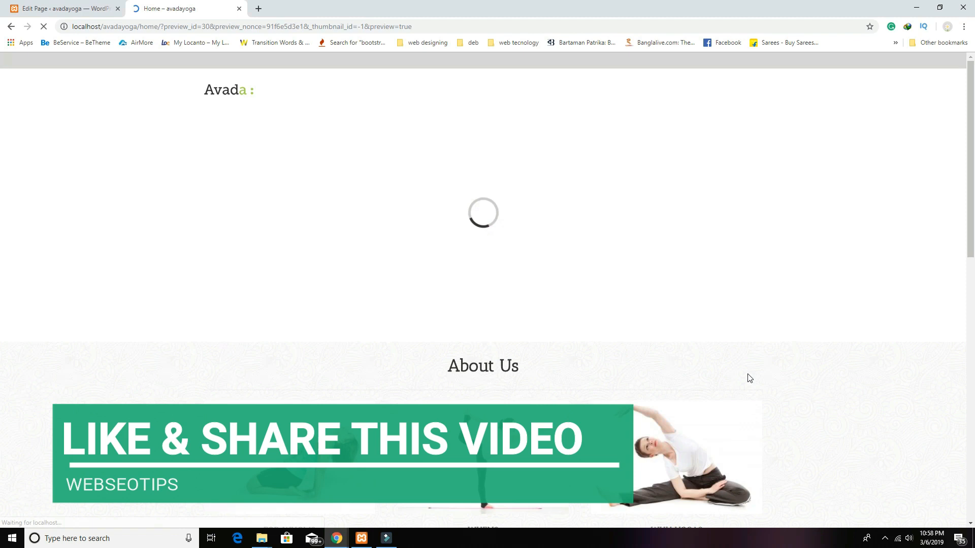
scroll(749, 378, "down", 10)
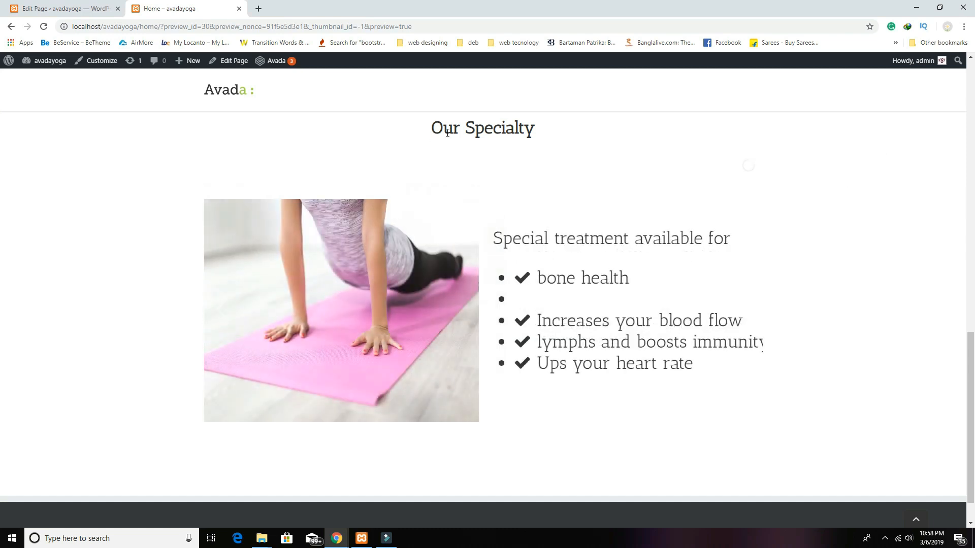
scroll(504, 218, "up", 2)
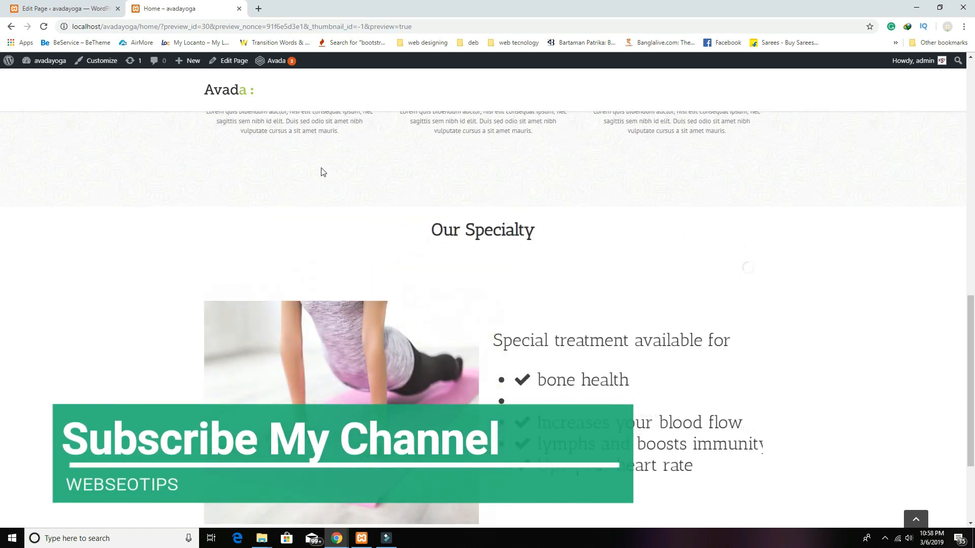
left_click(61, 8)
Step: Set the light pattern image as the Our Specialty container's background
scroll(629, 356, "down", 4)
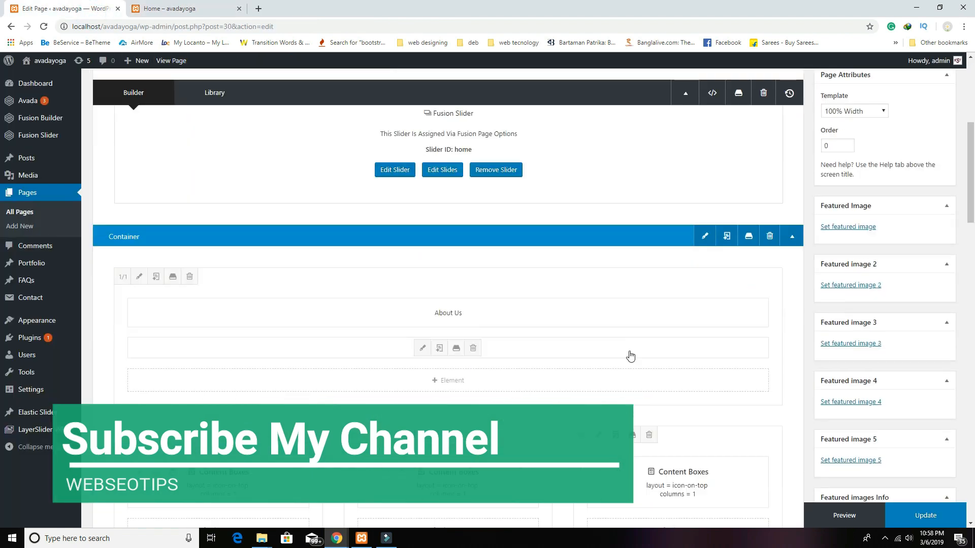
scroll(630, 356, "down", 6)
left_click(704, 278)
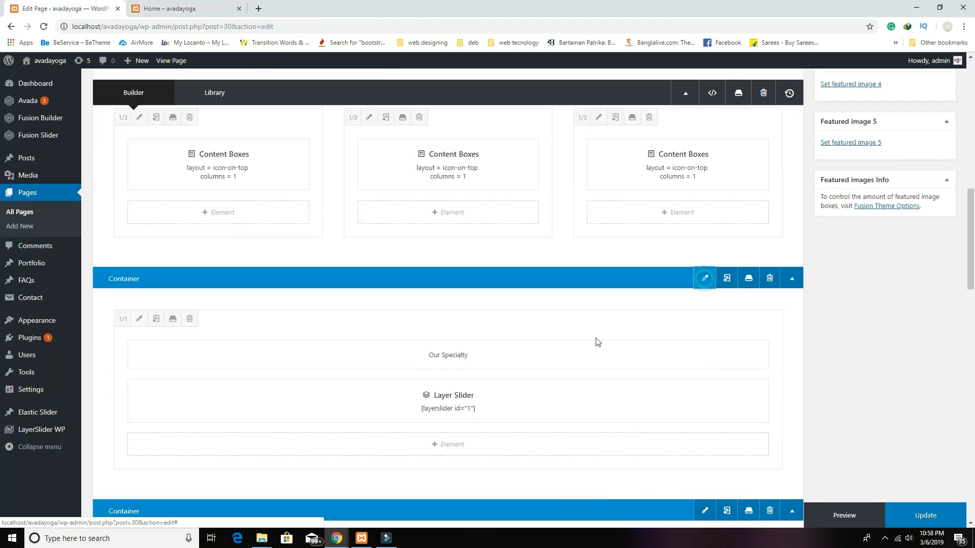
left_click(251, 128)
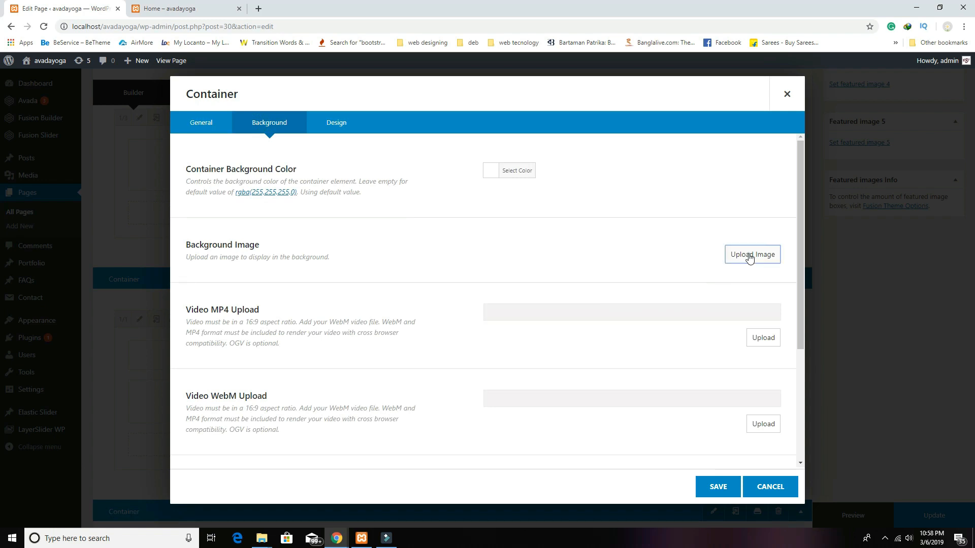
left_click(749, 257)
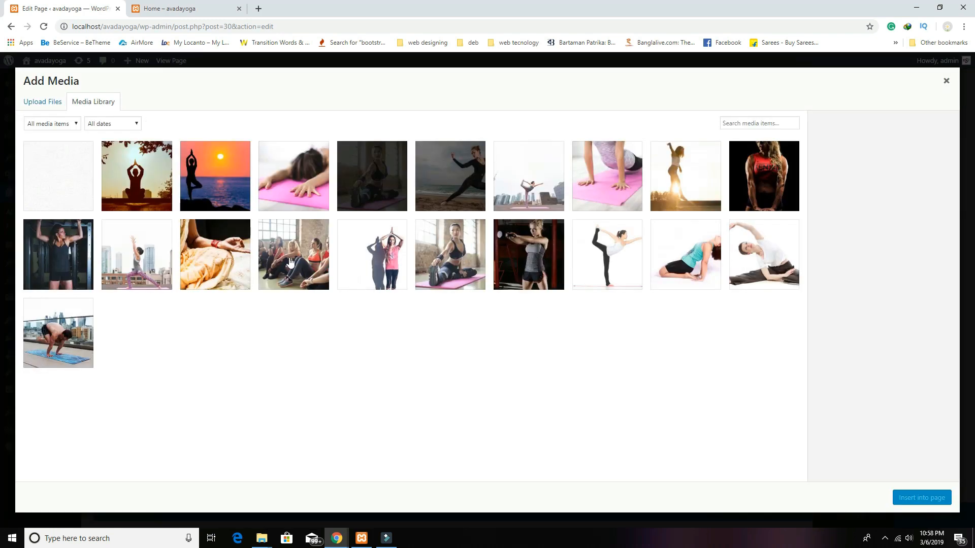
left_click(71, 192)
left_click(921, 498)
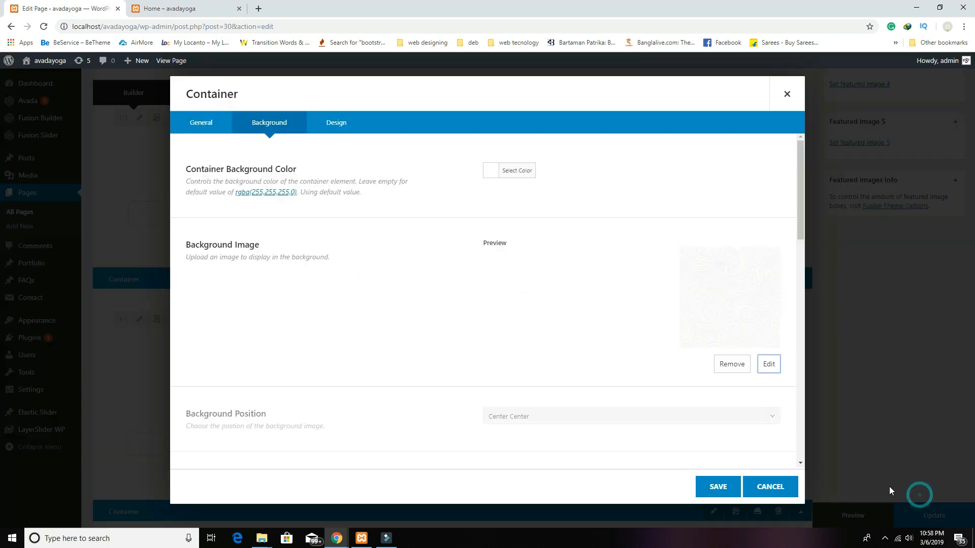
Step: Set Background Repeat to Repeat Vertically and Horizontally and save the container
scroll(556, 335, "down", 2)
left_click(537, 380)
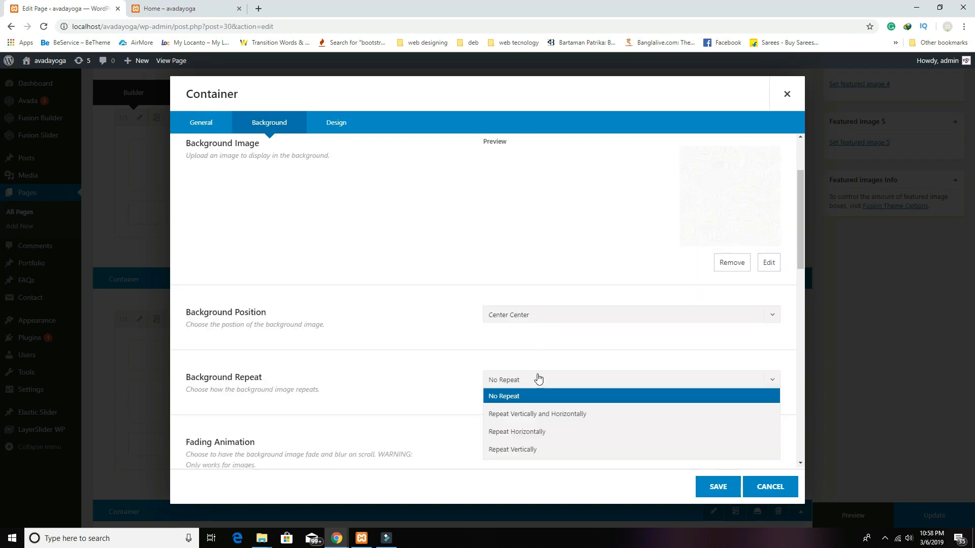
left_click(562, 421)
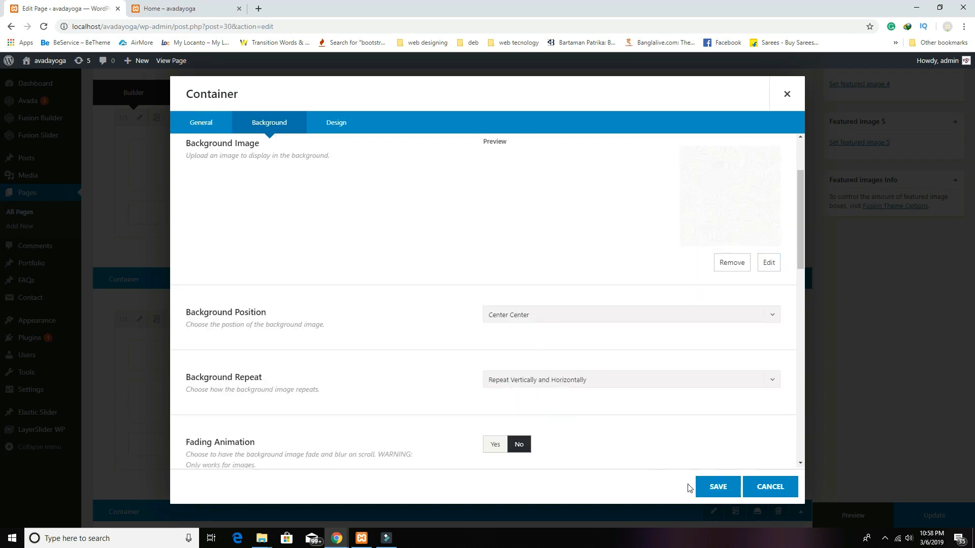
left_click(714, 488)
left_click(844, 515)
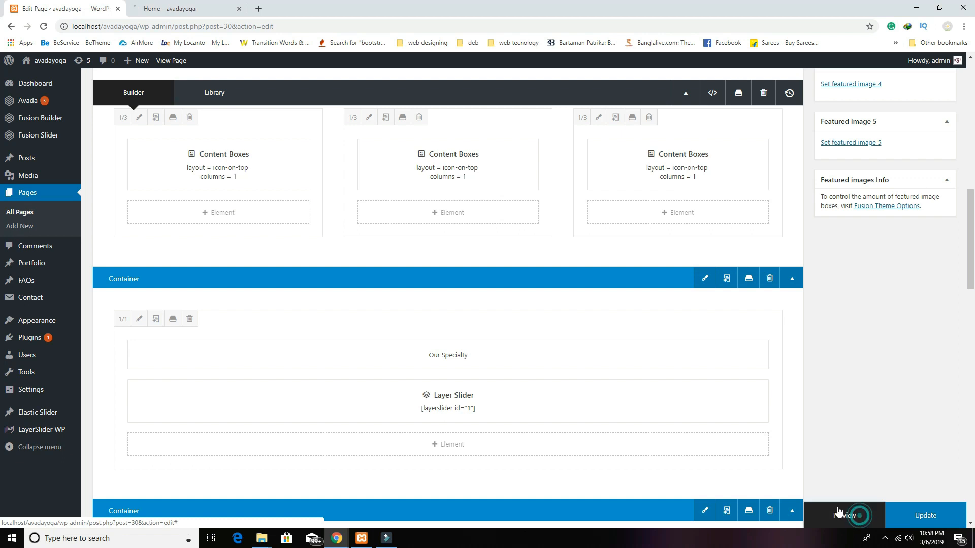
left_click(201, 11)
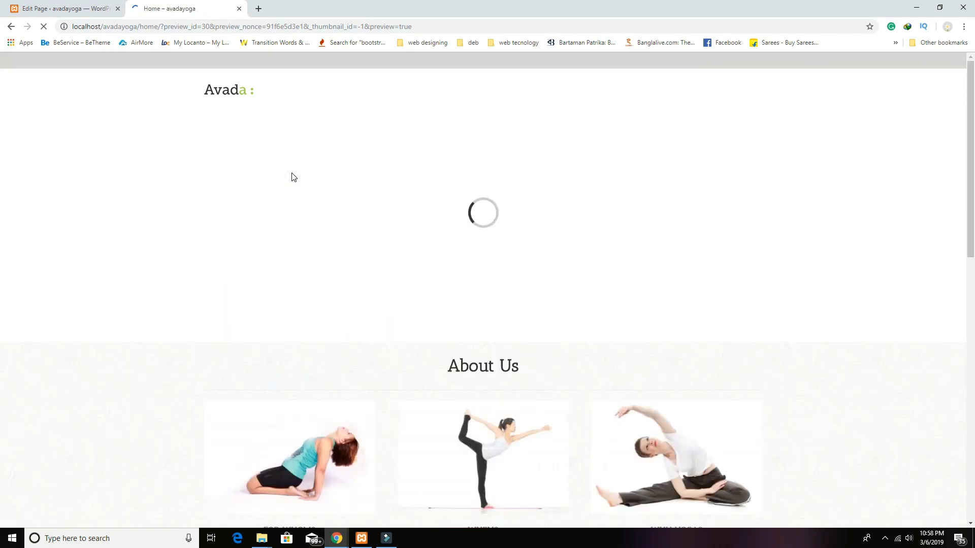
scroll(402, 296, "down", 12)
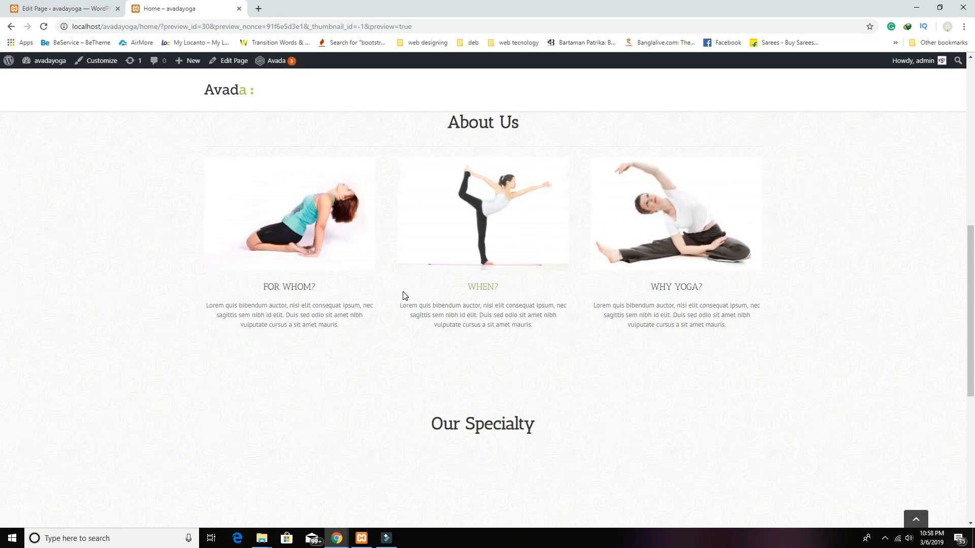
scroll(703, 390, "down", 5)
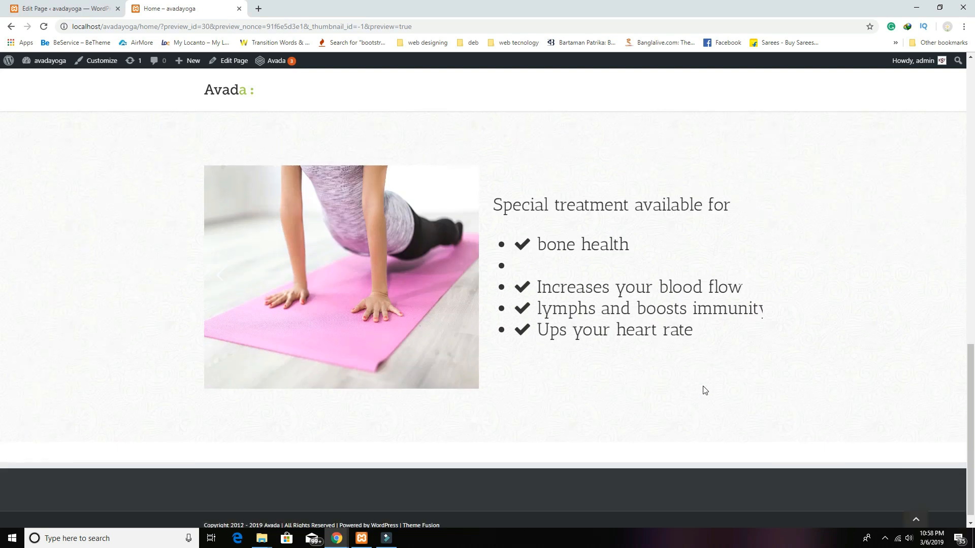
scroll(704, 390, "up", 2)
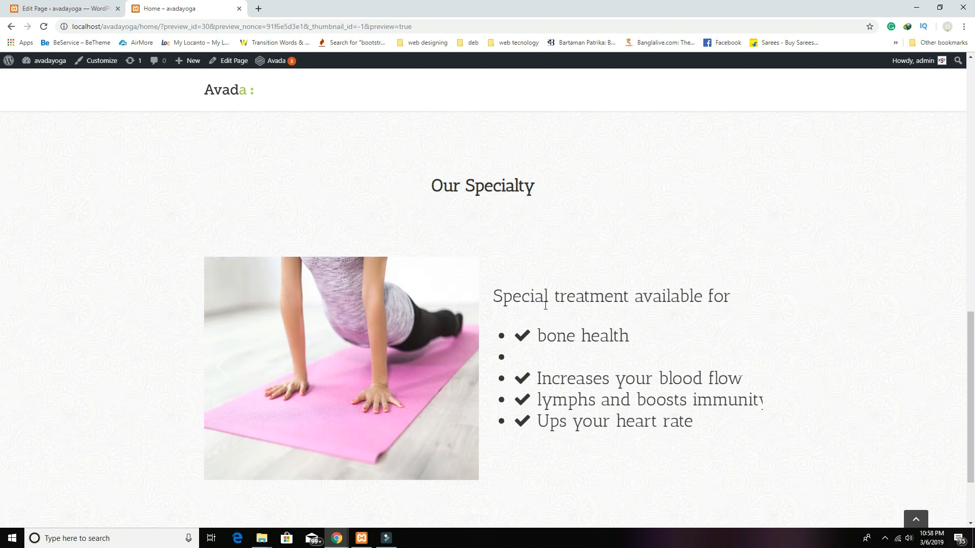
scroll(545, 305, "down", 2)
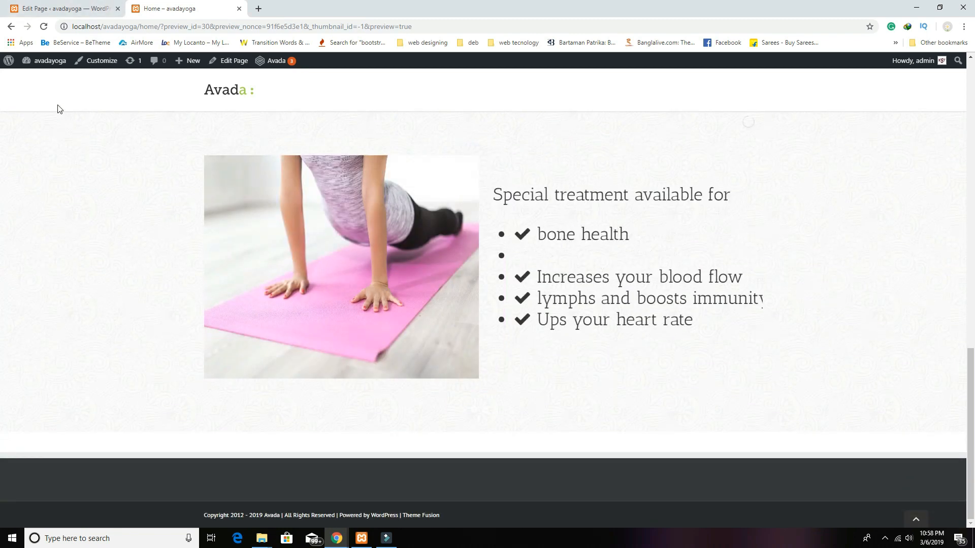
Step: Add an empty container below the Our Specialty section
left_click(79, 11)
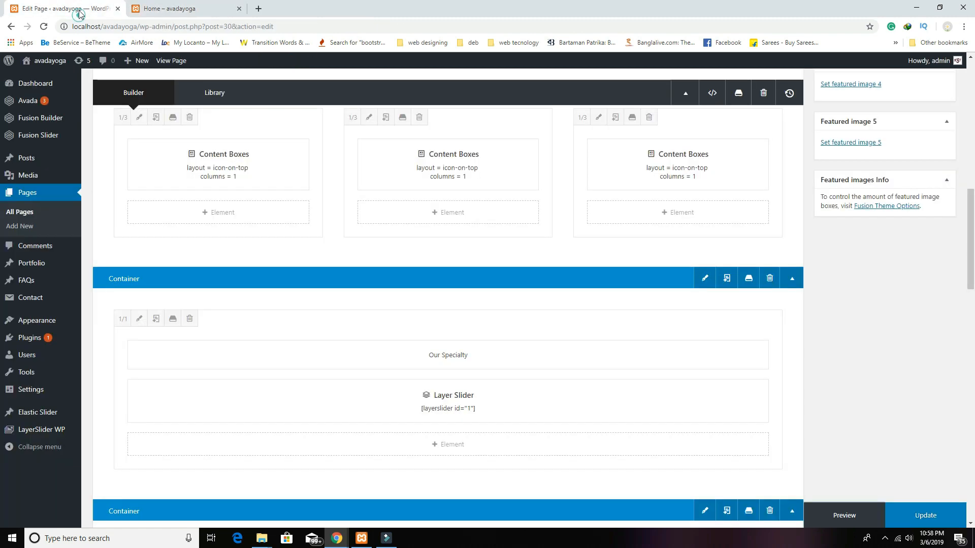
scroll(758, 491, "down", 1)
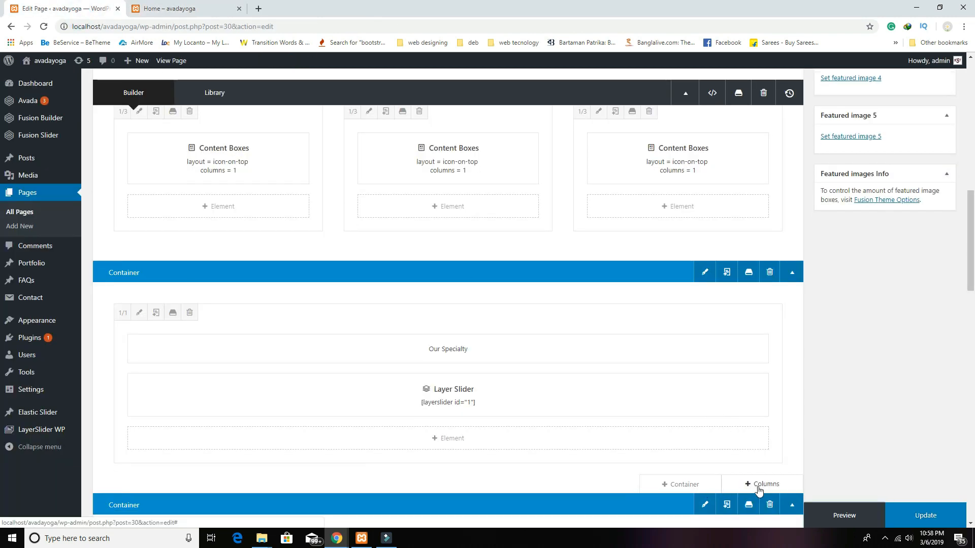
scroll(759, 491, "down", 2)
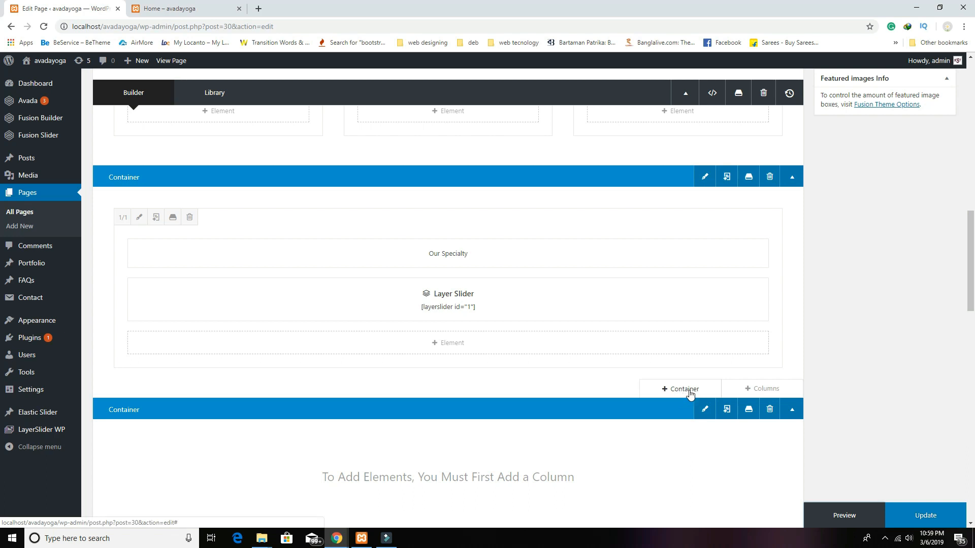
left_click(694, 390)
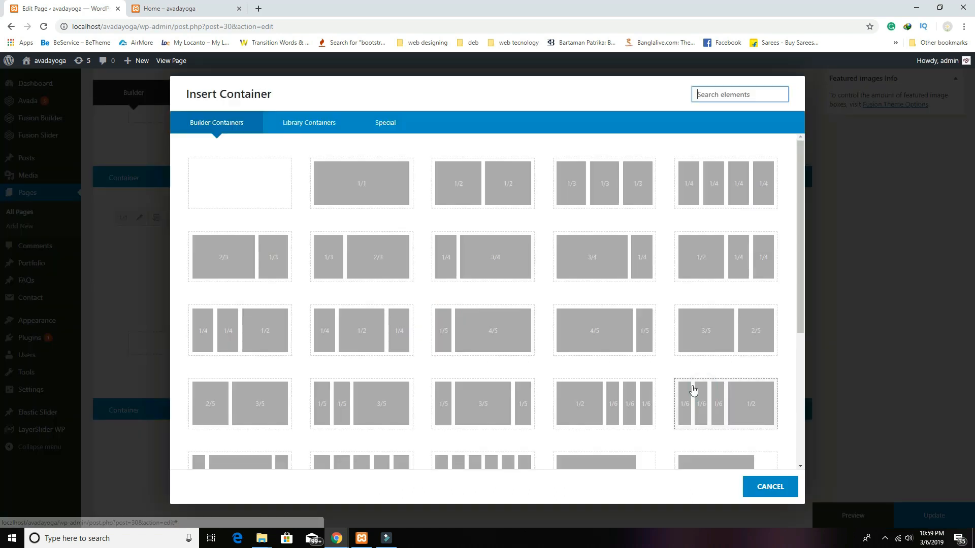
left_click(256, 192)
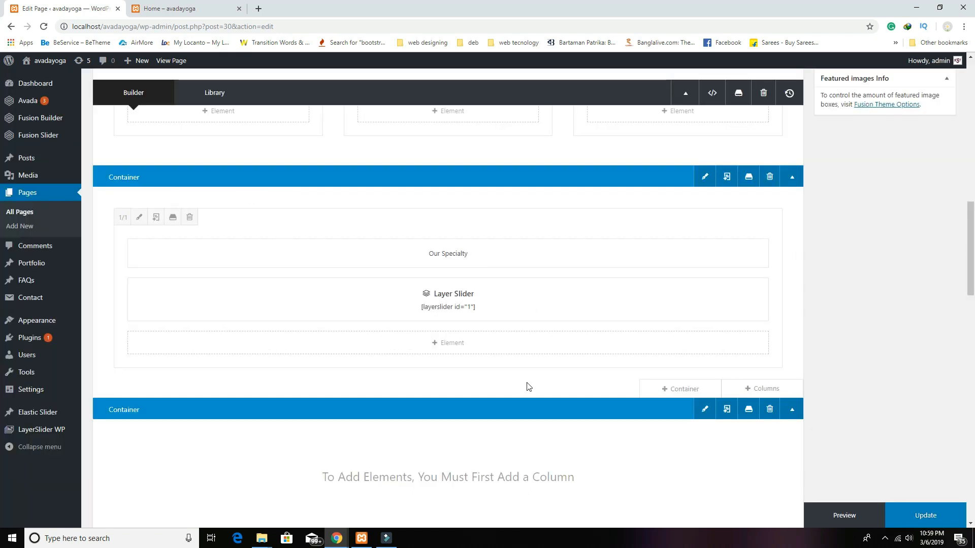
Step: Give the new container a single 1/1 column
scroll(529, 389, "down", 3)
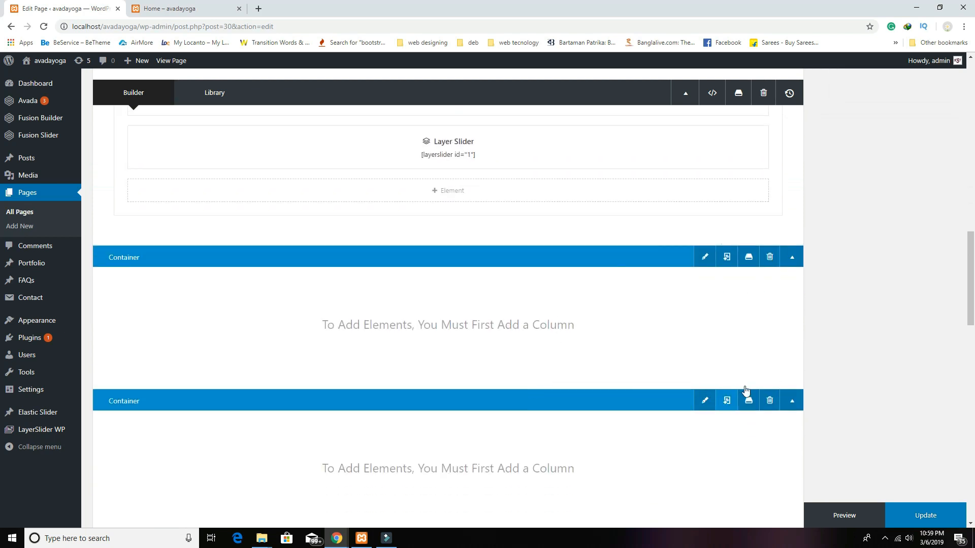
left_click(764, 381)
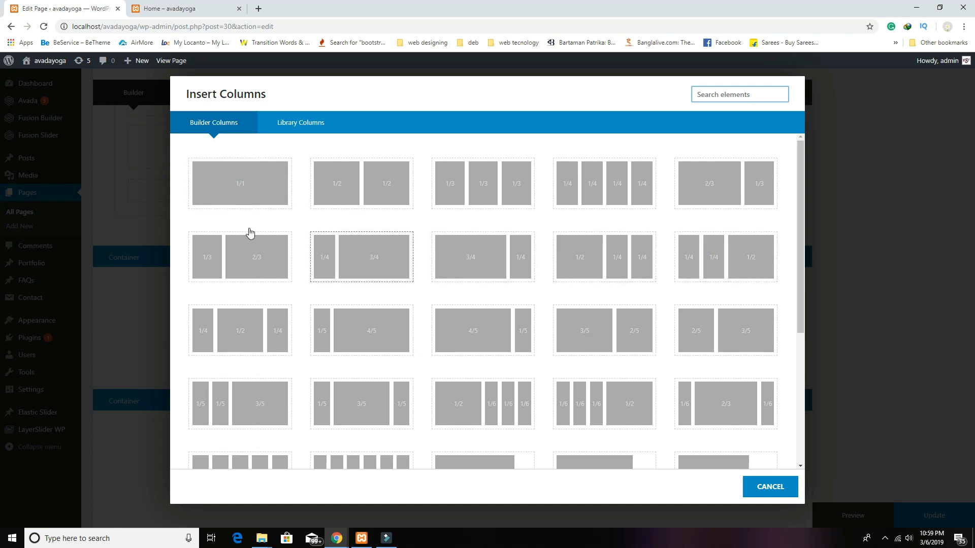
left_click(242, 196)
scroll(571, 456, "down", 2)
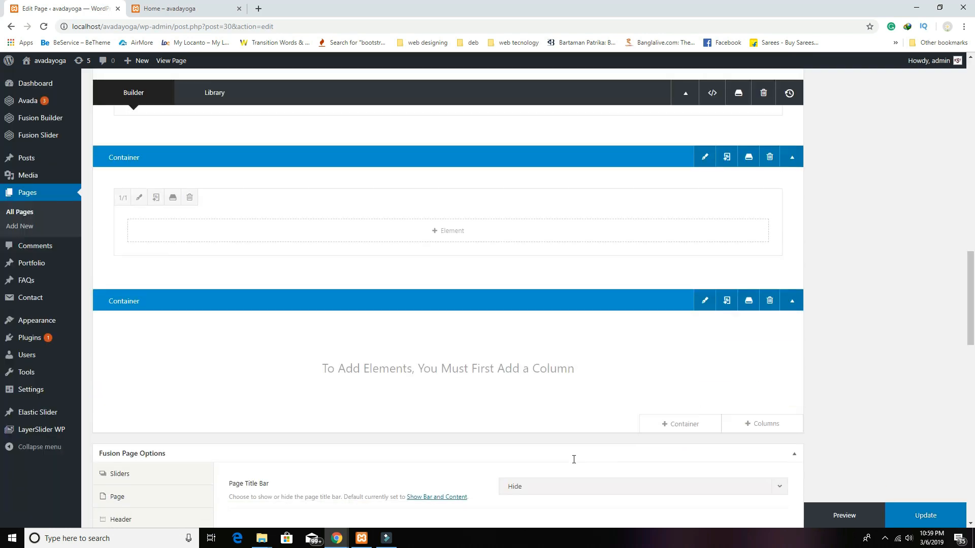
Step: Add a Text Block element to the new full-width column
left_click(444, 233)
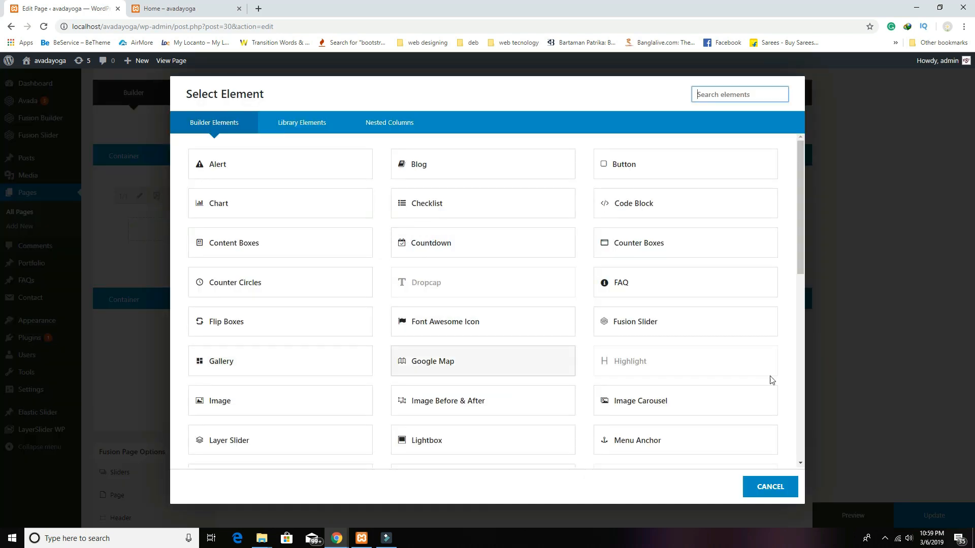
scroll(312, 312, "down", 3)
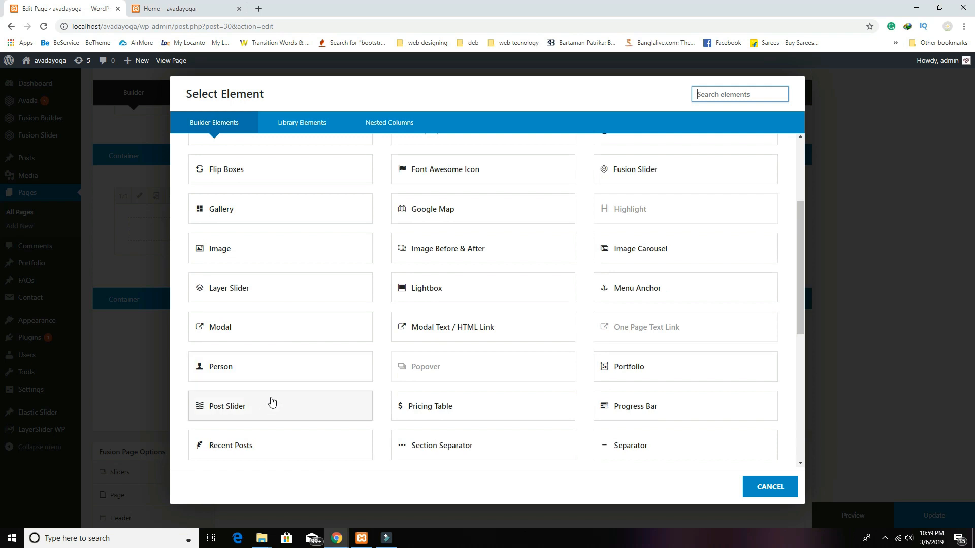
scroll(301, 438, "down", 3)
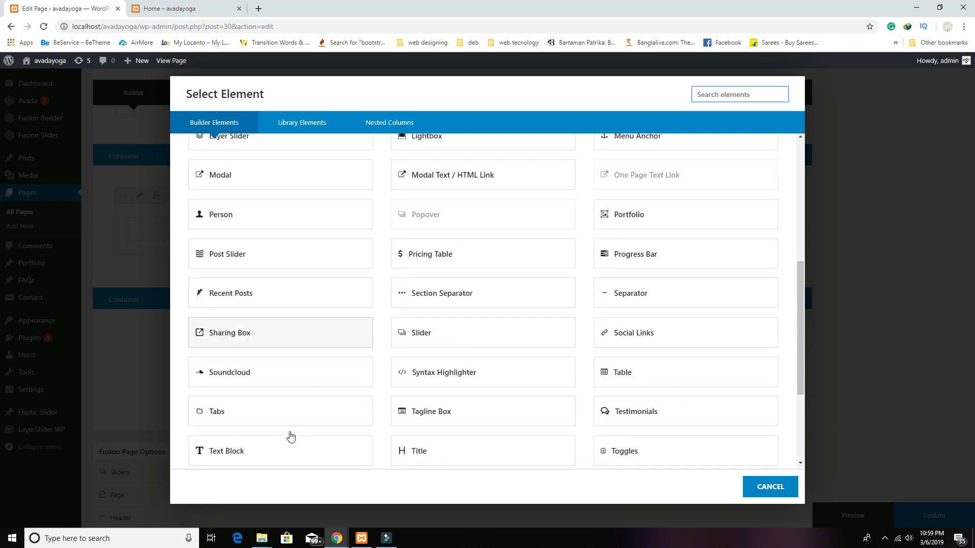
left_click(272, 452)
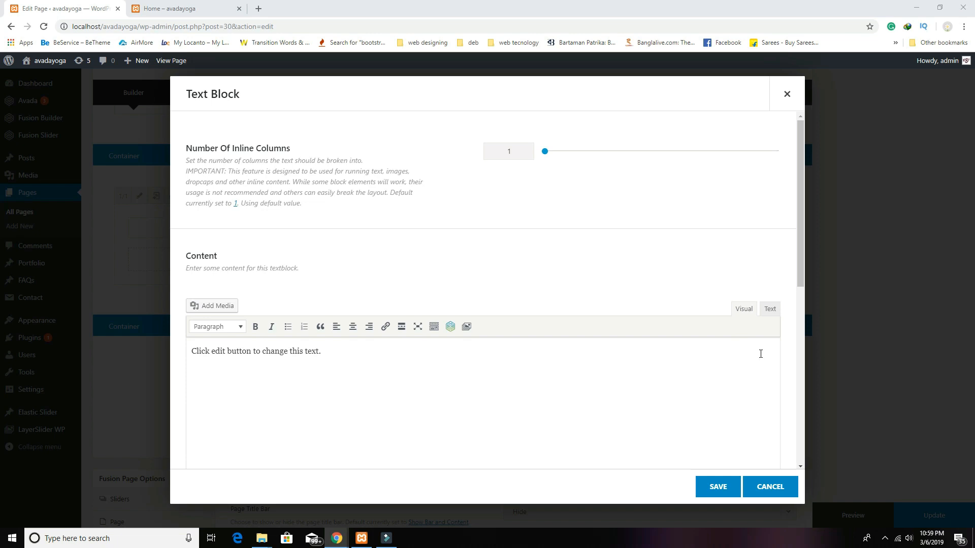
Step: Replace the placeholder text with the BREATHING METHOD heading and Lorem Ipsum paragraph
left_click(473, 404)
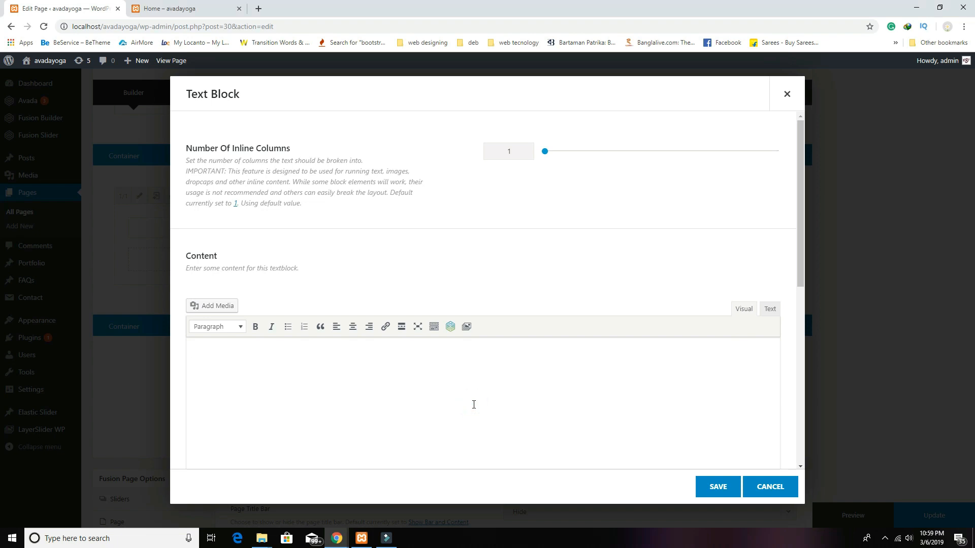
right_click(420, 387)
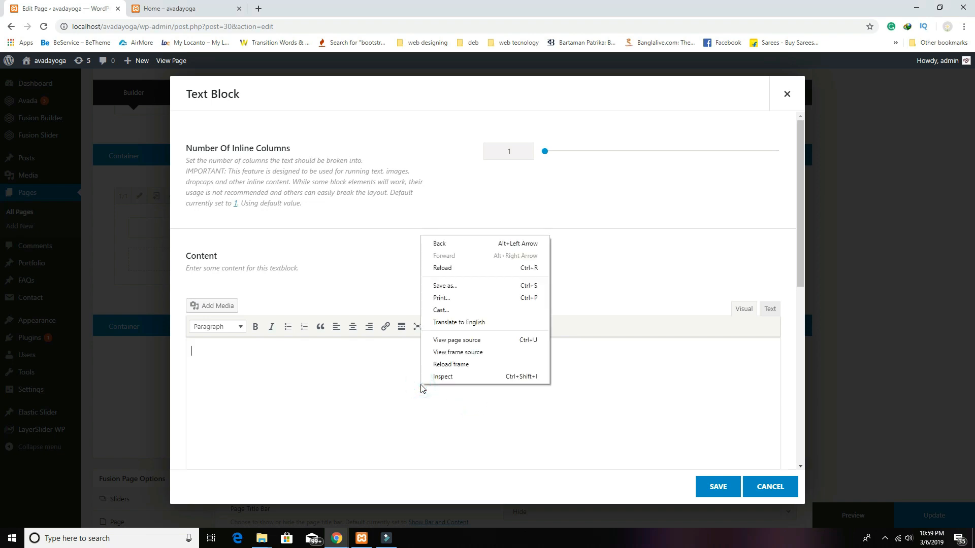
left_click(515, 425)
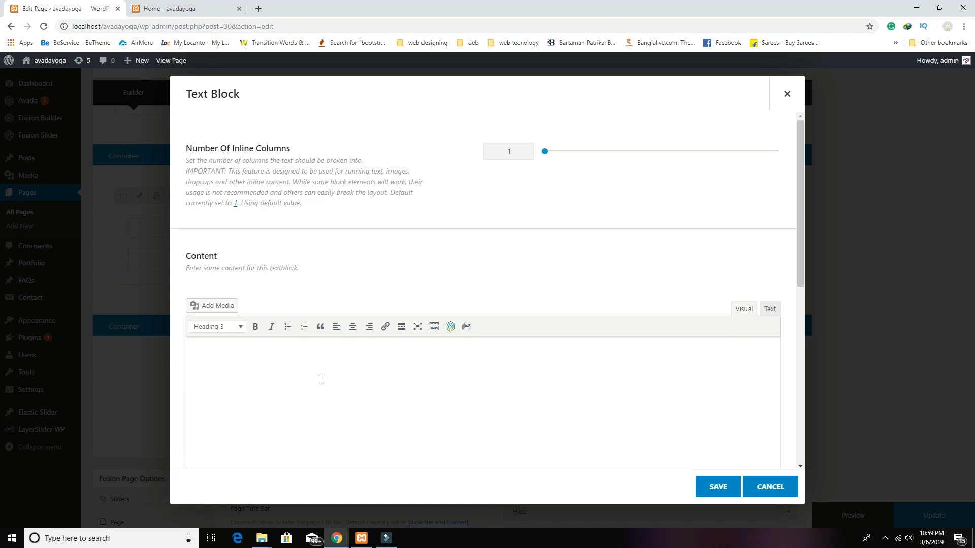
key("ctrl+z")
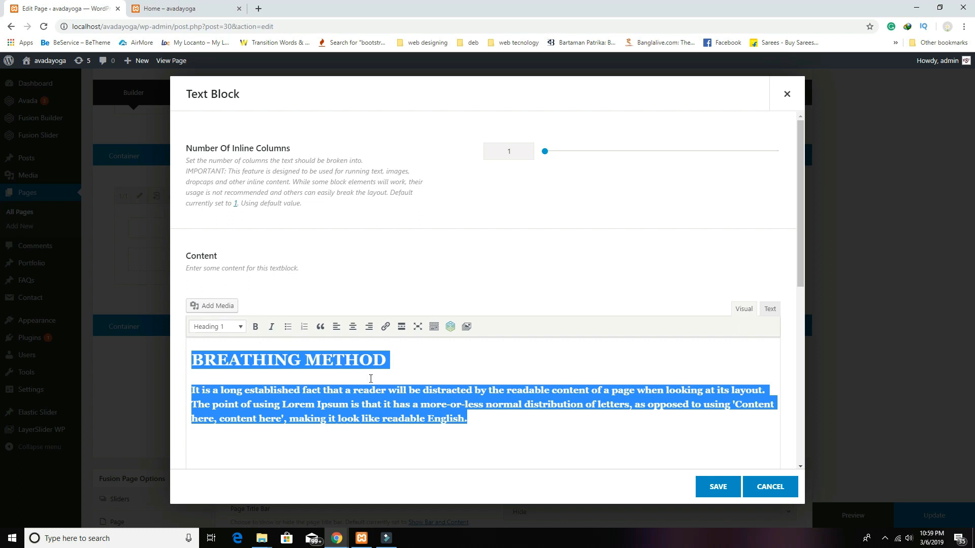
Step: Reveal the extra formatting toolbar and make the selected text black
left_click(433, 329)
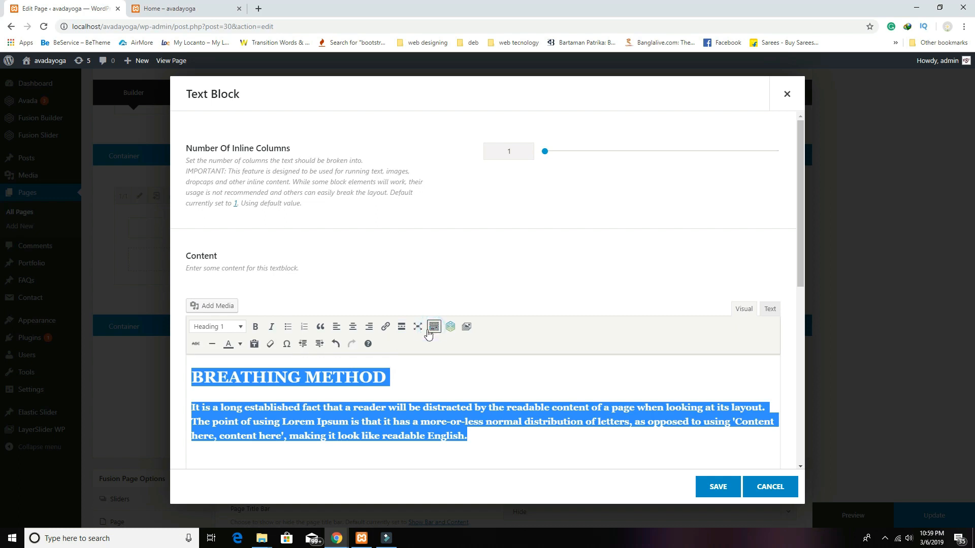
left_click(241, 345)
left_click(198, 365)
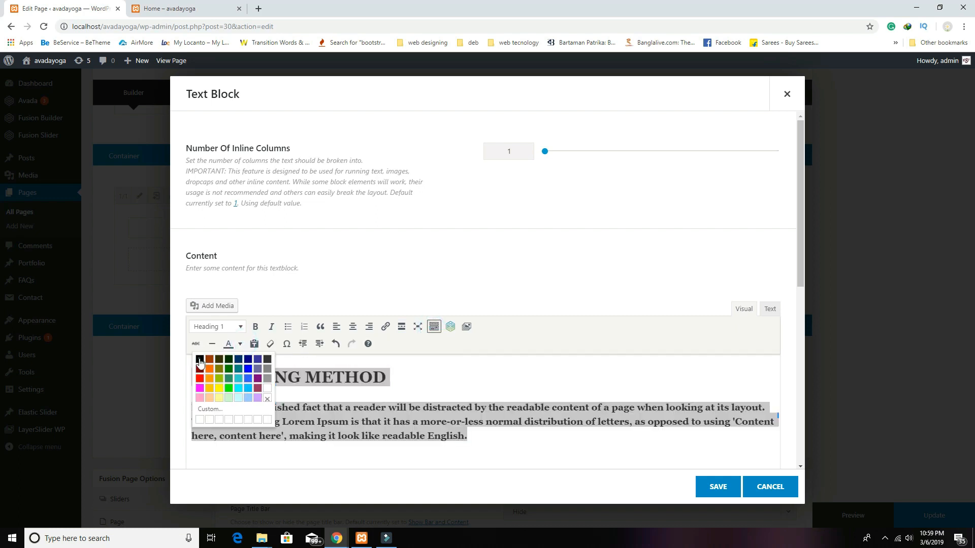
left_click(505, 449)
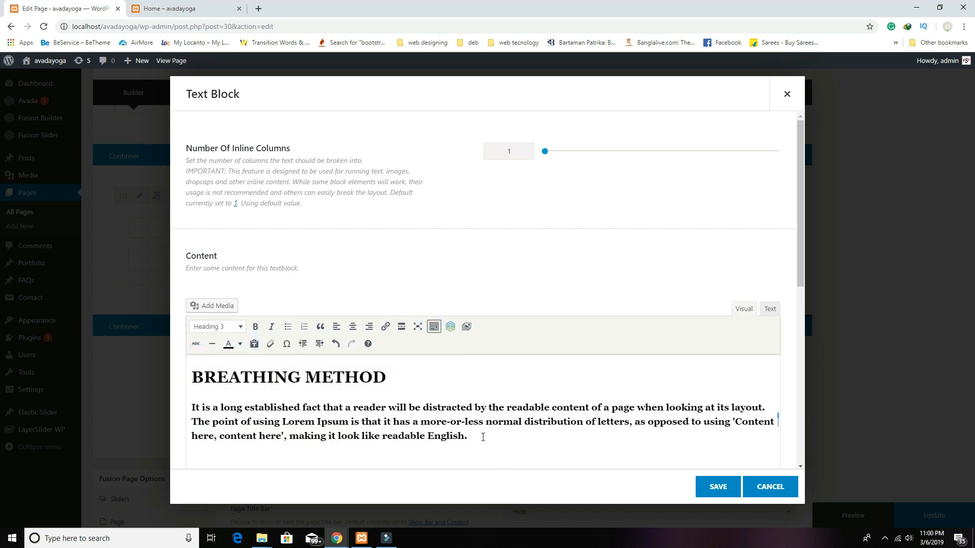
Step: Select the whole heading and paragraph and apply a new text colour to it
scroll(482, 437, "down", 1)
left_click_drag(468, 385, 183, 323)
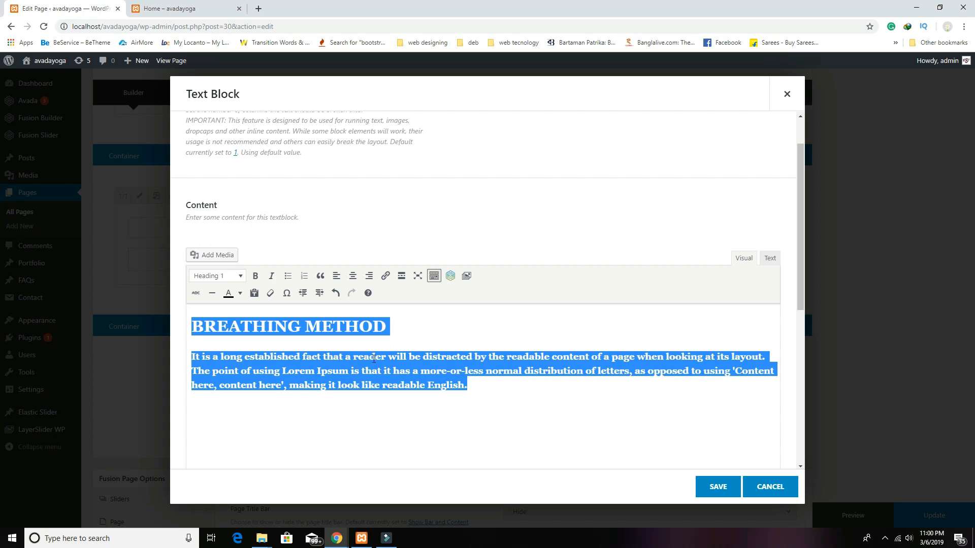
left_click(240, 294)
left_click(269, 340)
key("BackSpace")
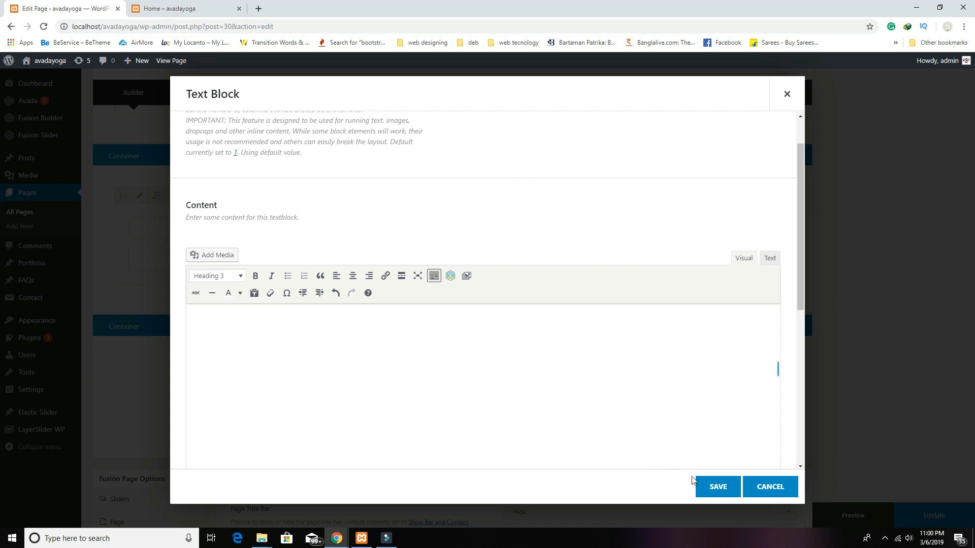
Step: Save the text block, then open the new container's Background settings and Media Library
left_click(717, 487)
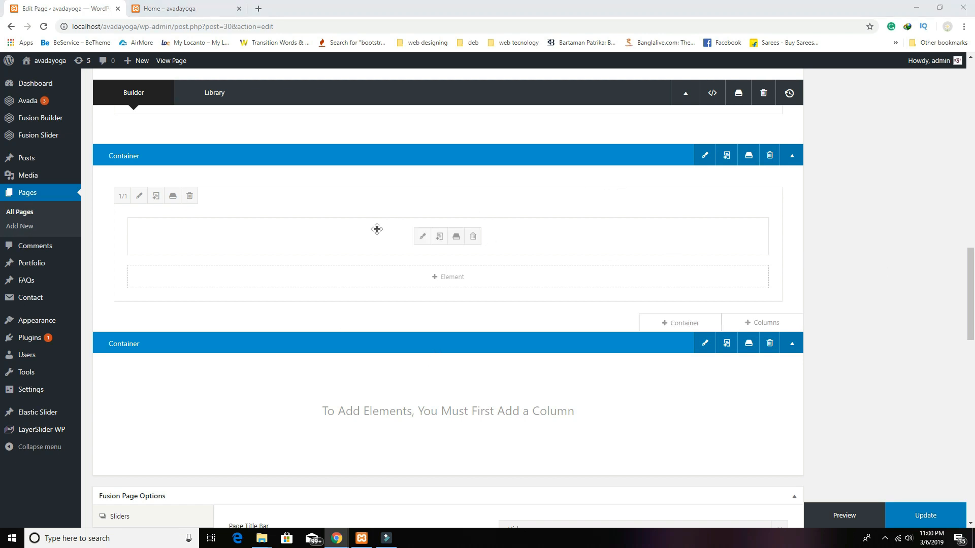
scroll(466, 204, "up", 2)
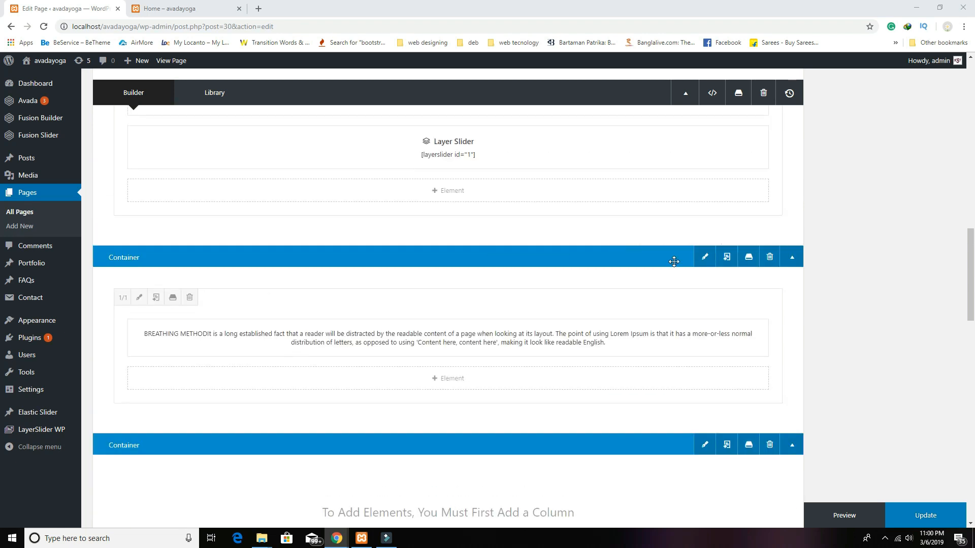
left_click(703, 257)
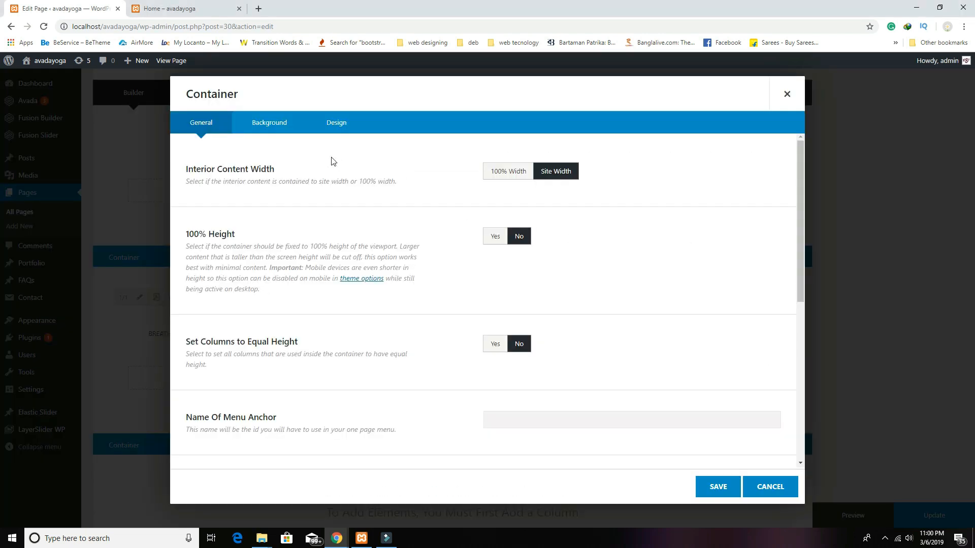
left_click(268, 124)
left_click(744, 254)
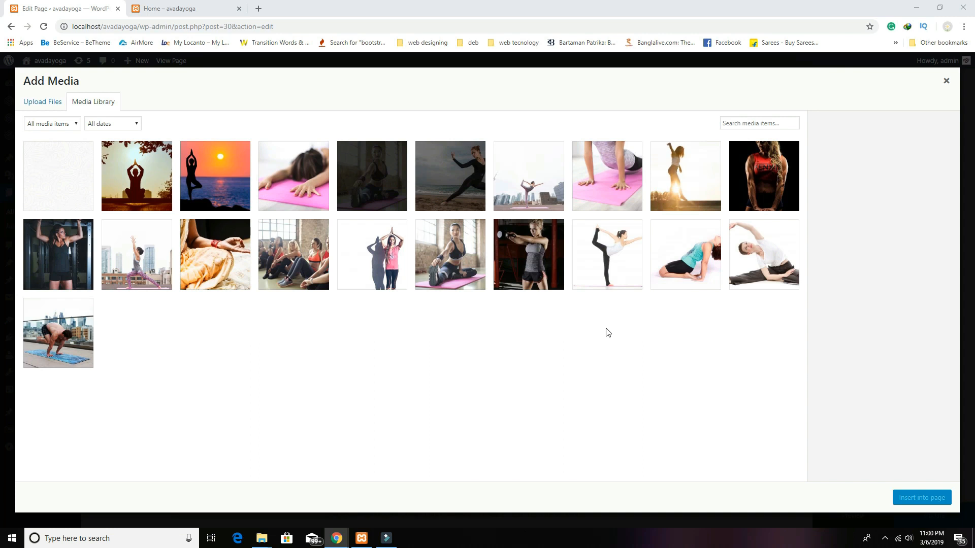
Step: Use the beach yoga photo as the container background with Fixed parallax, and save
left_click(455, 194)
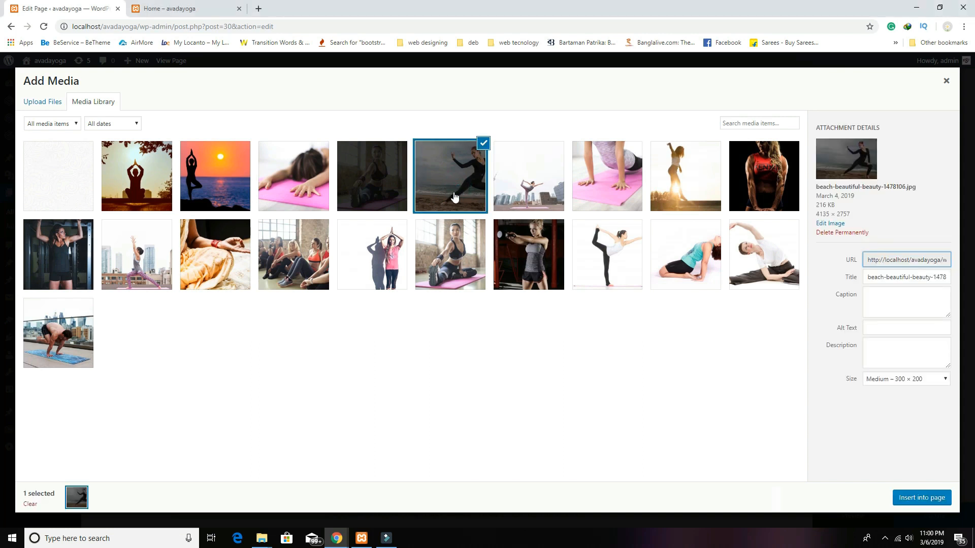
left_click(921, 498)
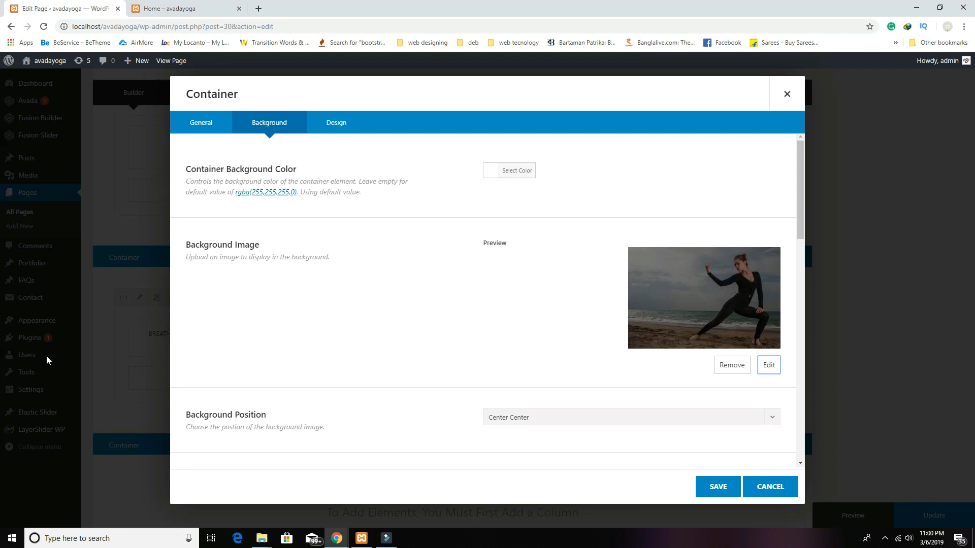
scroll(600, 296, "down", 3)
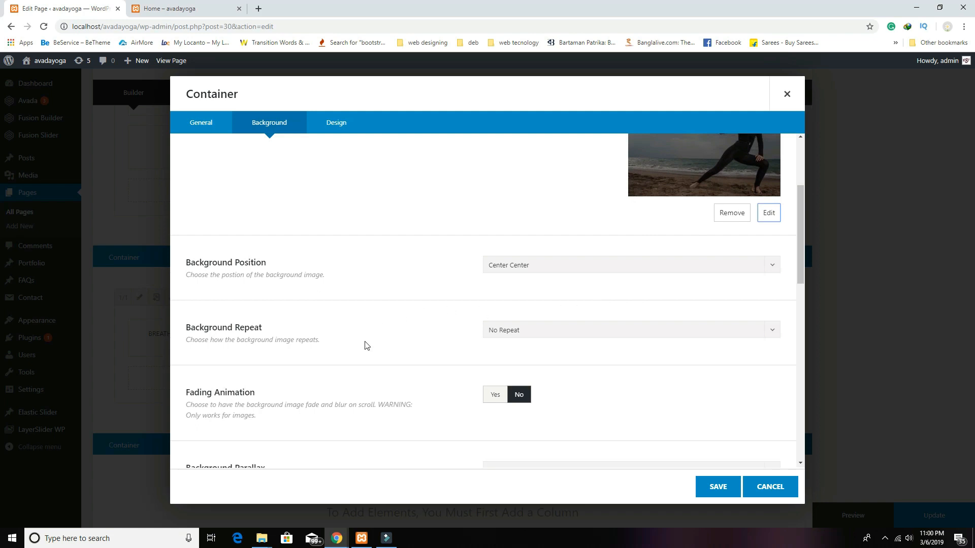
scroll(437, 364, "down", 1)
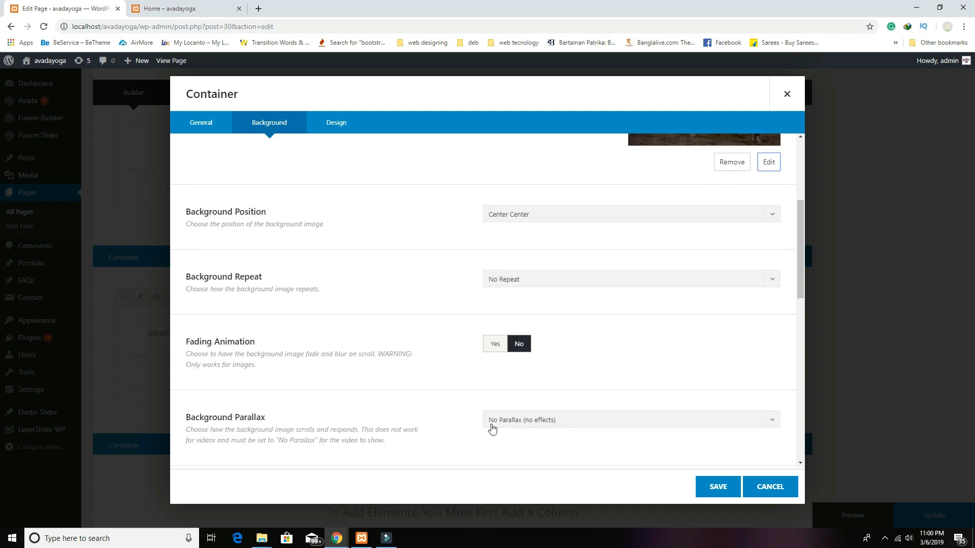
left_click(518, 424)
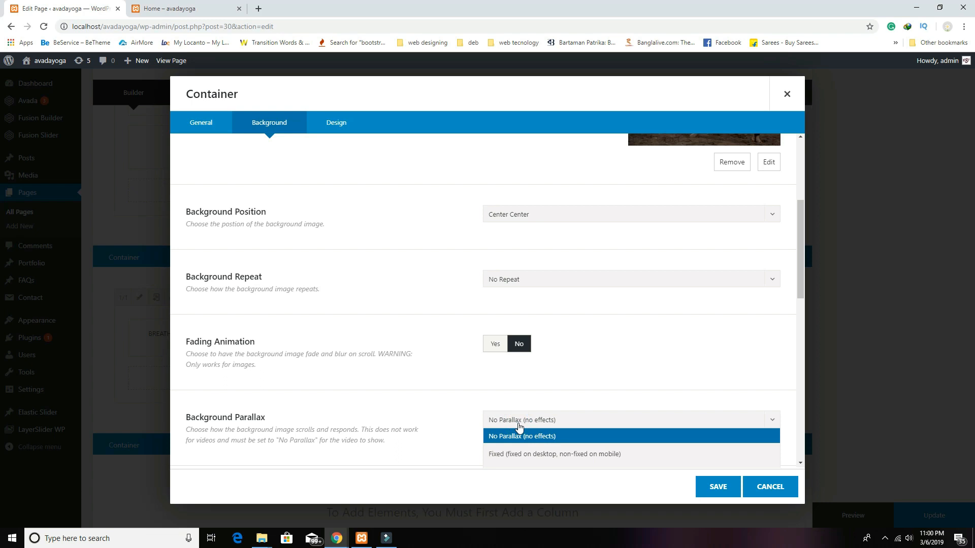
scroll(518, 427, "down", 1)
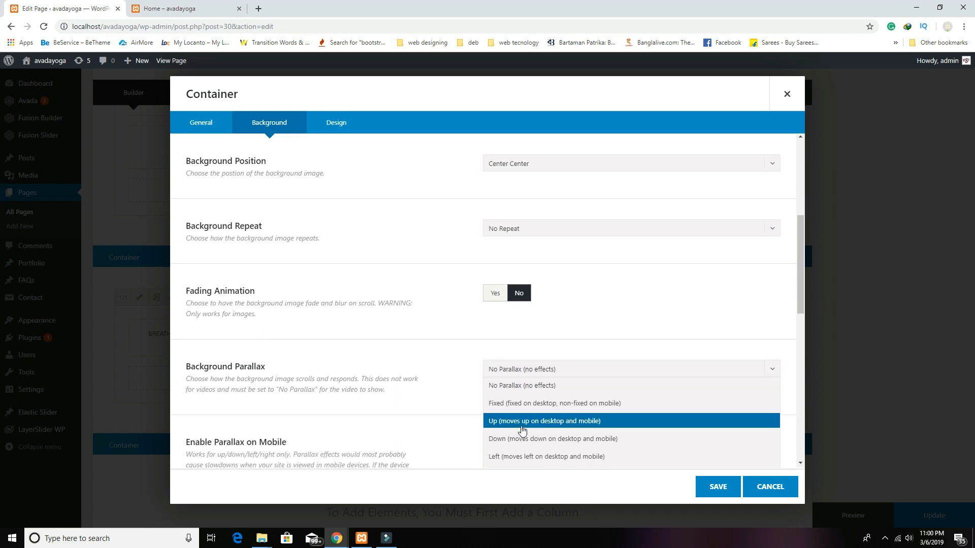
left_click(518, 409)
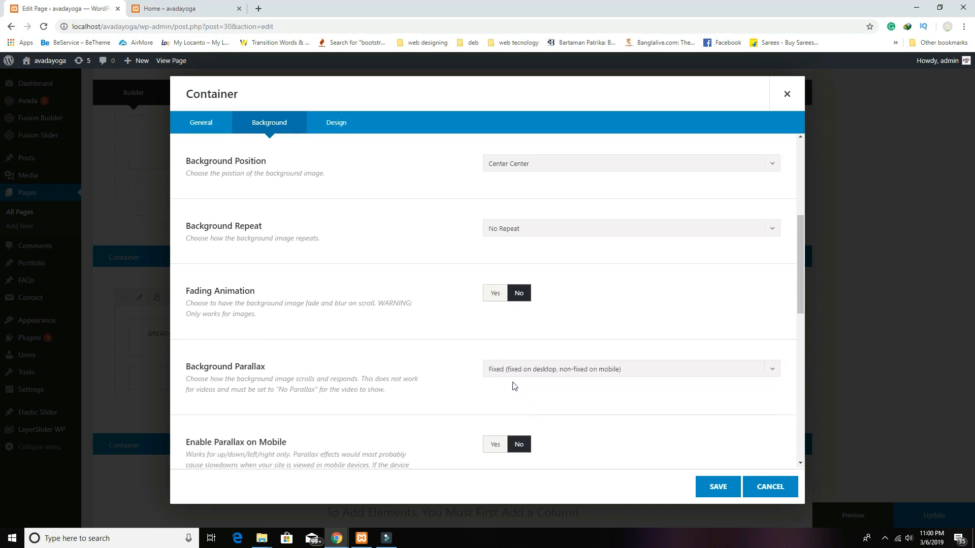
left_click(735, 486)
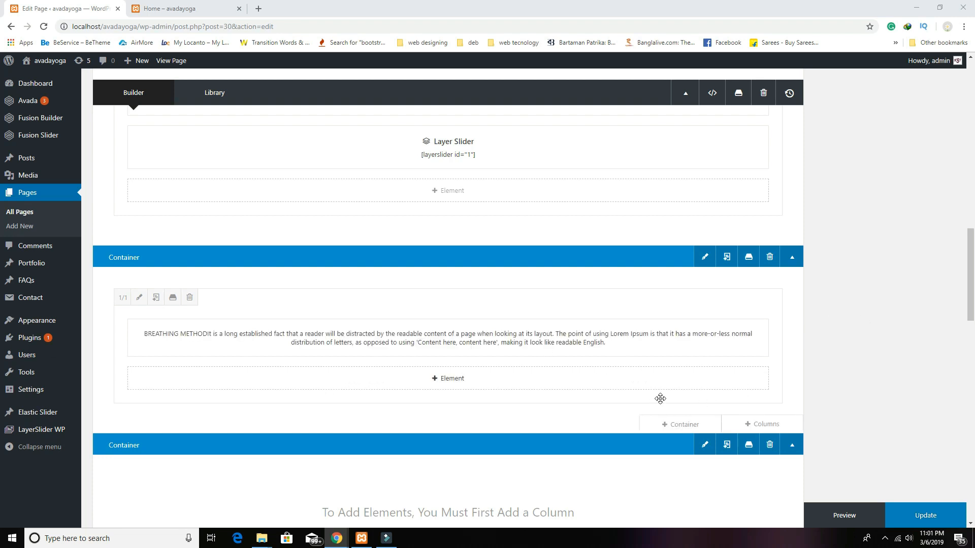
Step: Add a 1/3-1/3-1/3 column row and insert a Content Boxes element into the left column
left_click(765, 429)
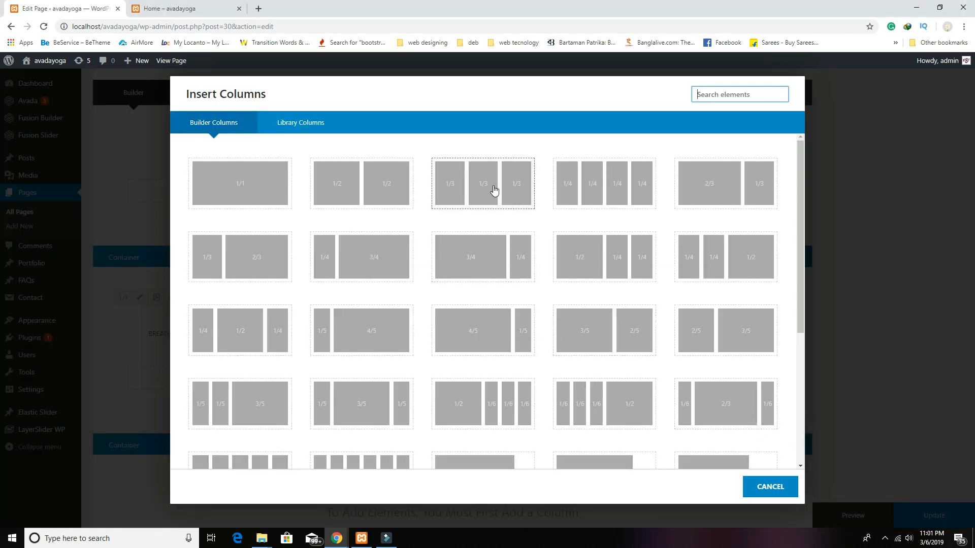
left_click(494, 192)
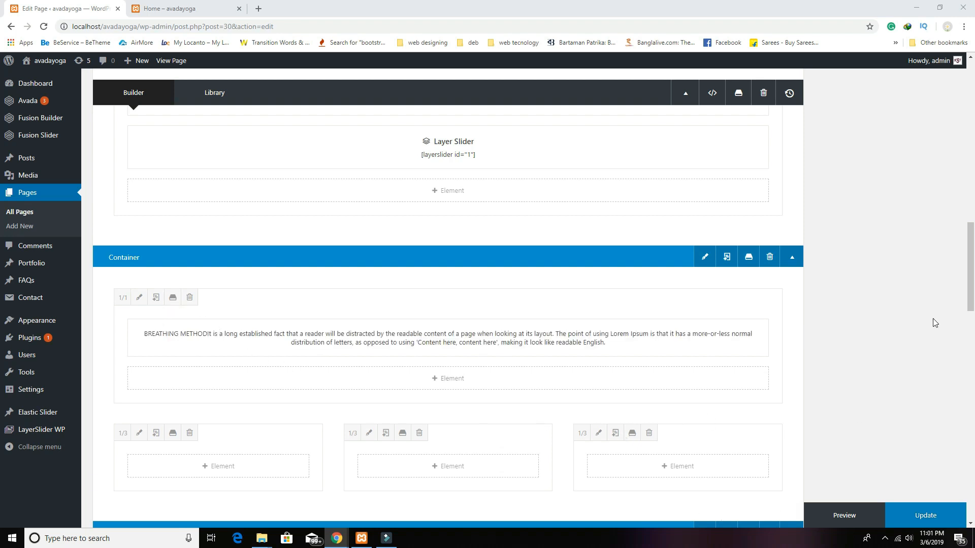
scroll(491, 259, "down", 3)
left_click(241, 314)
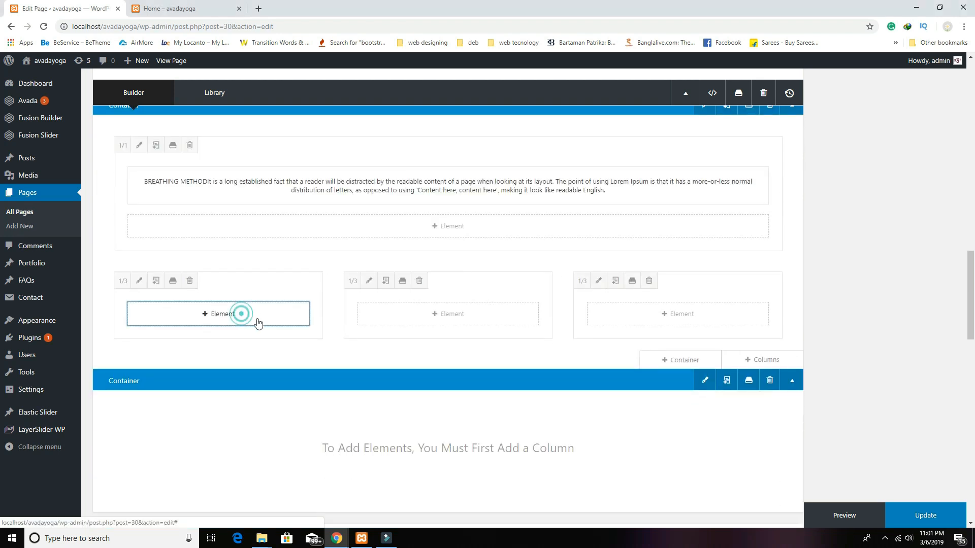
type("c")
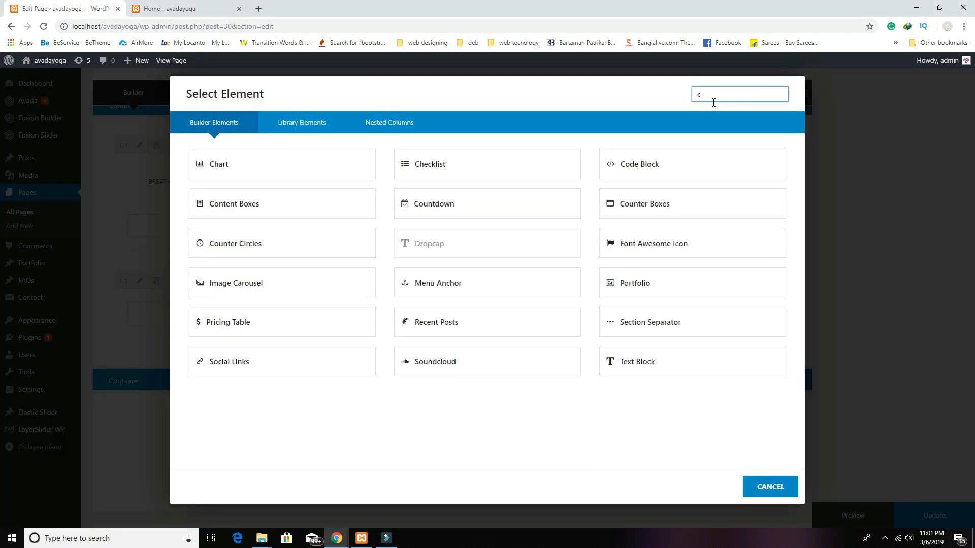
type("onte")
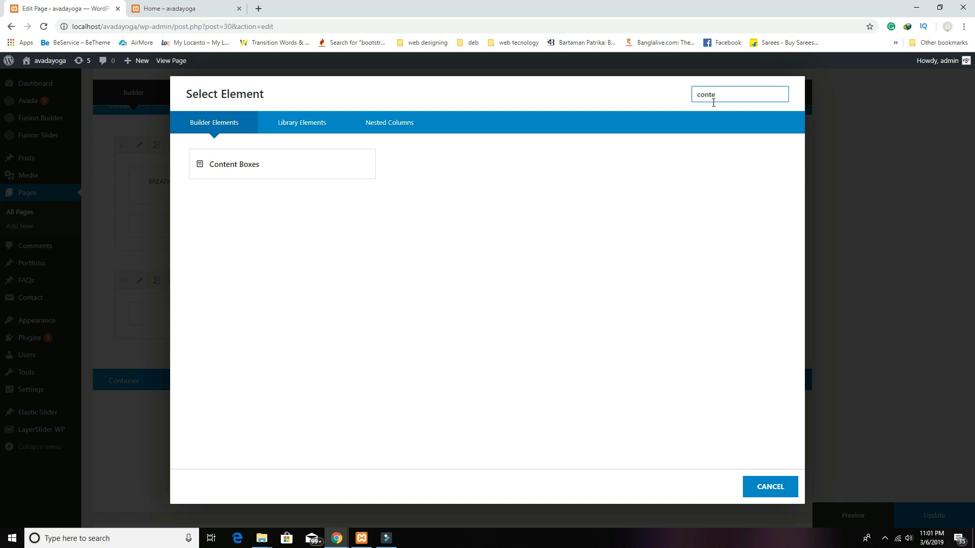
left_click(283, 169)
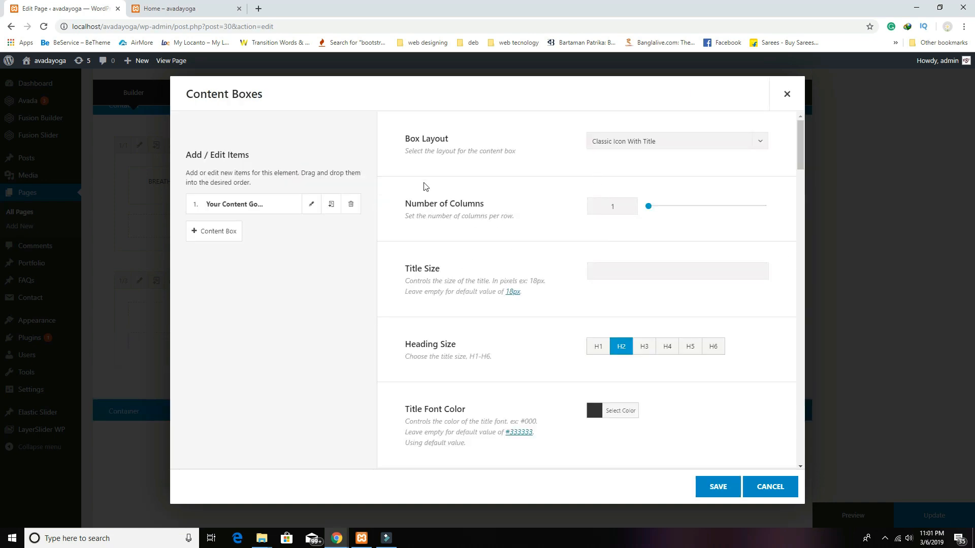
Step: Title the first content box STEP 1, paste Lorem Ipsum as its body, and save the item
left_click(312, 204)
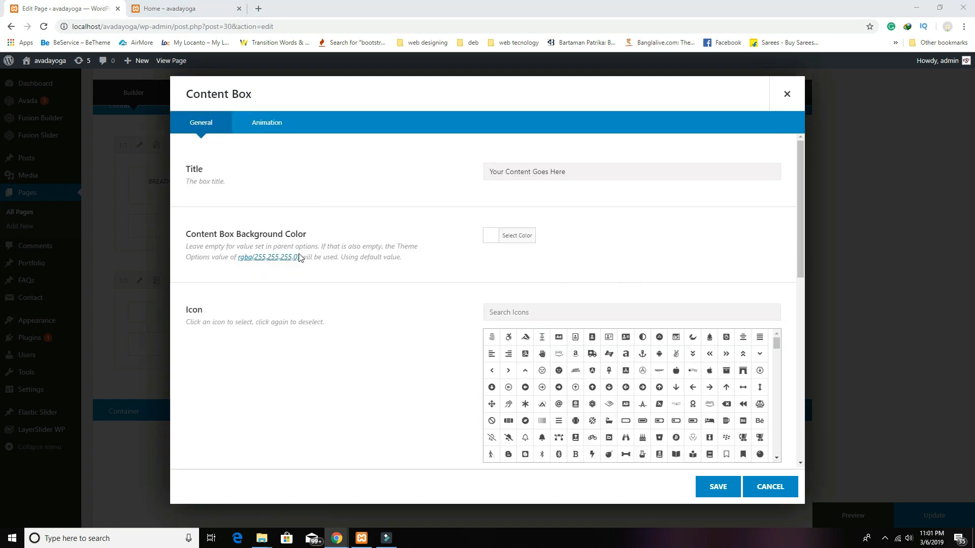
triple_click(604, 172)
key("BackSpace")
type("STEP 1")
scroll(394, 322, "down", 10)
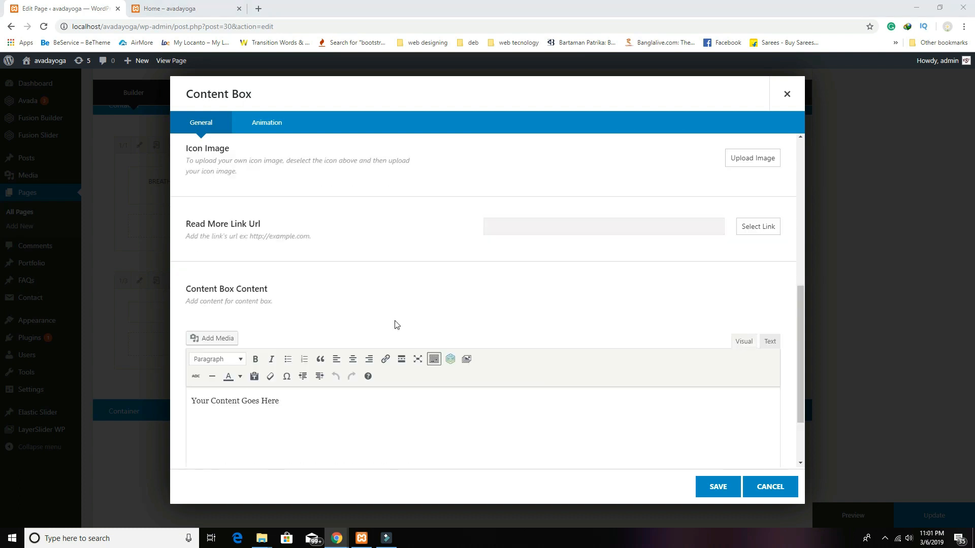
left_click(345, 332)
type("Lorem Ipsum is simply dummy text of the printing and typesetting industry. Lorem Ipsum has been the industry's standard dummy text ever since the 1500s, when an unknown printer took a galley of type and scrambled it to make a type specimen book. It has survived not only five centuries.")
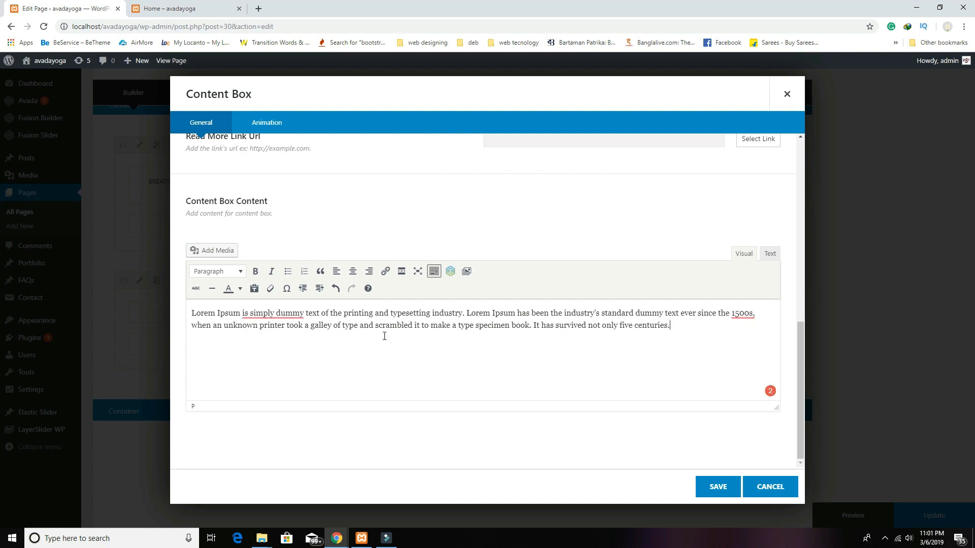
left_click(719, 485)
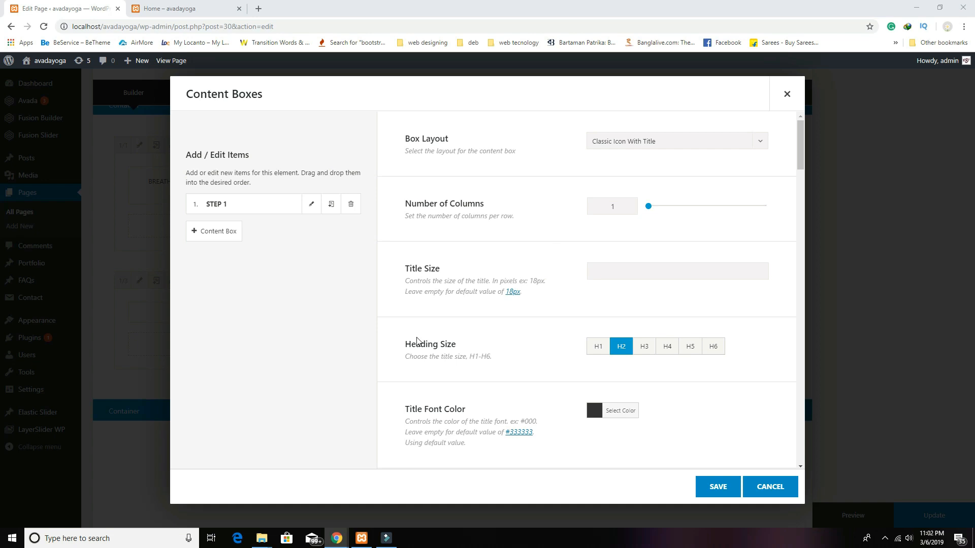
Step: Set title colour rgba(237,237,237,0.64) and body colour rgba(229,229,229,0.9), then save the element
scroll(691, 336, "down", 3)
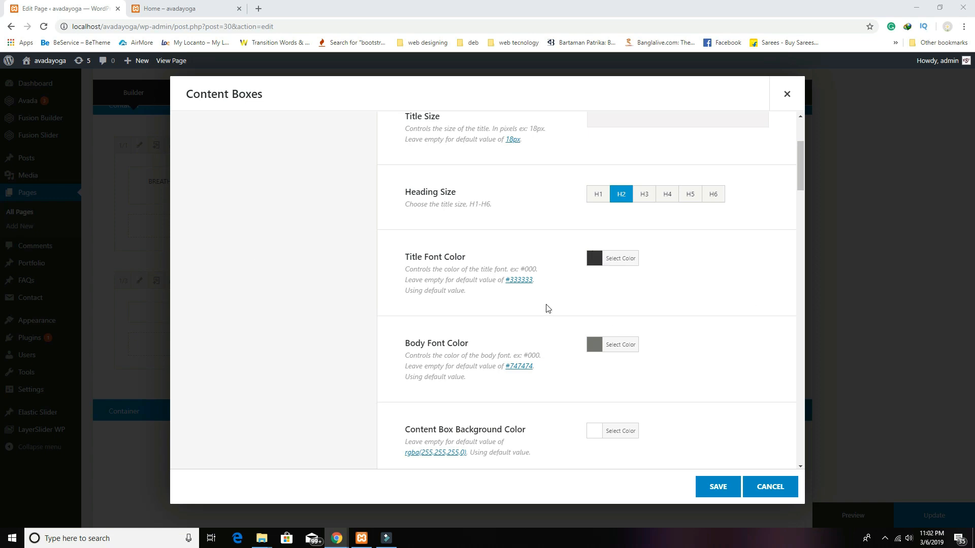
left_click(595, 258)
left_click(682, 261)
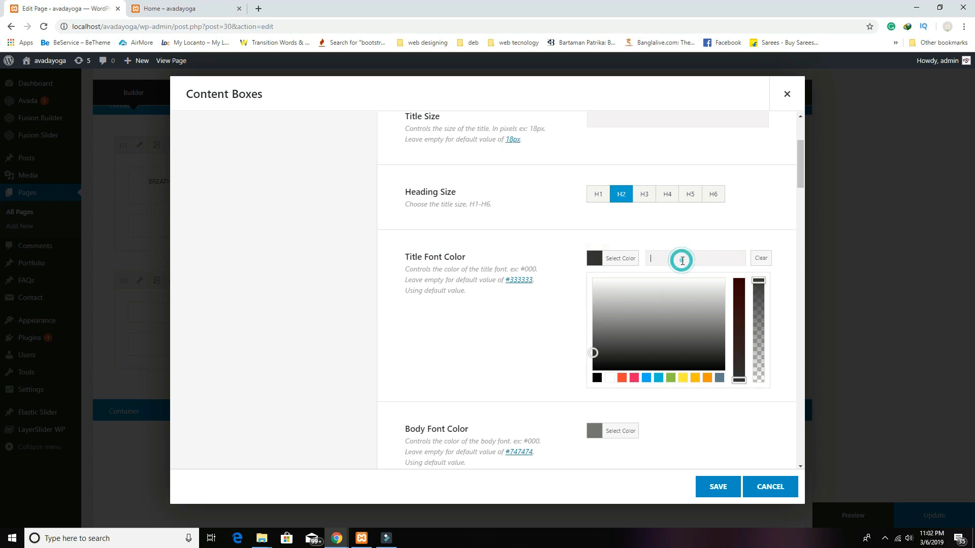
type("rgba(237,237,237,0.64)")
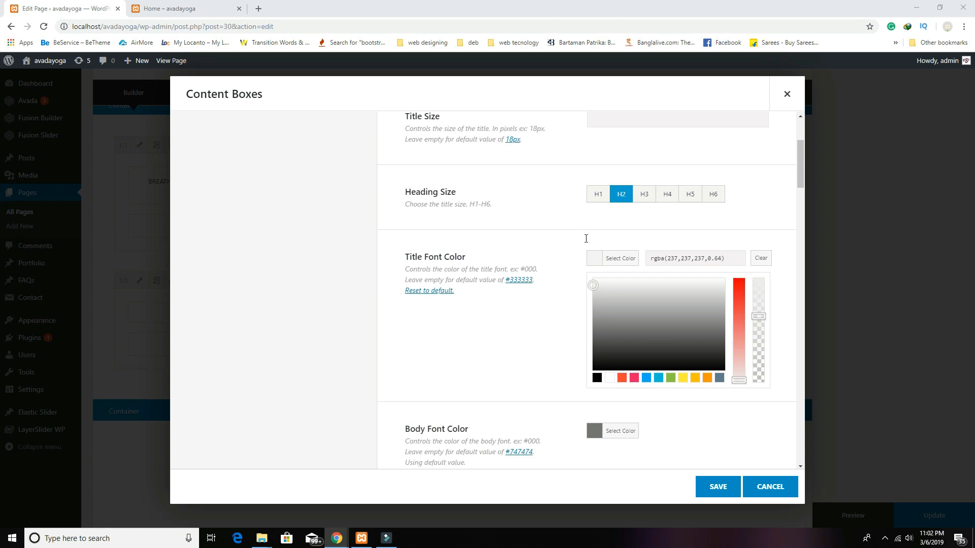
scroll(517, 375, "down", 2)
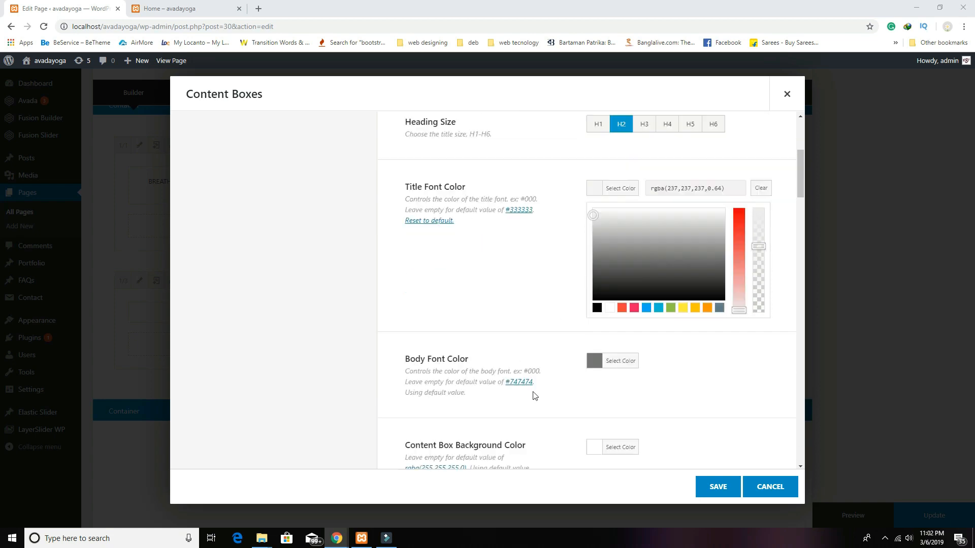
left_click(599, 334)
left_click(674, 244)
type("rgba(229,229,229,0.9)")
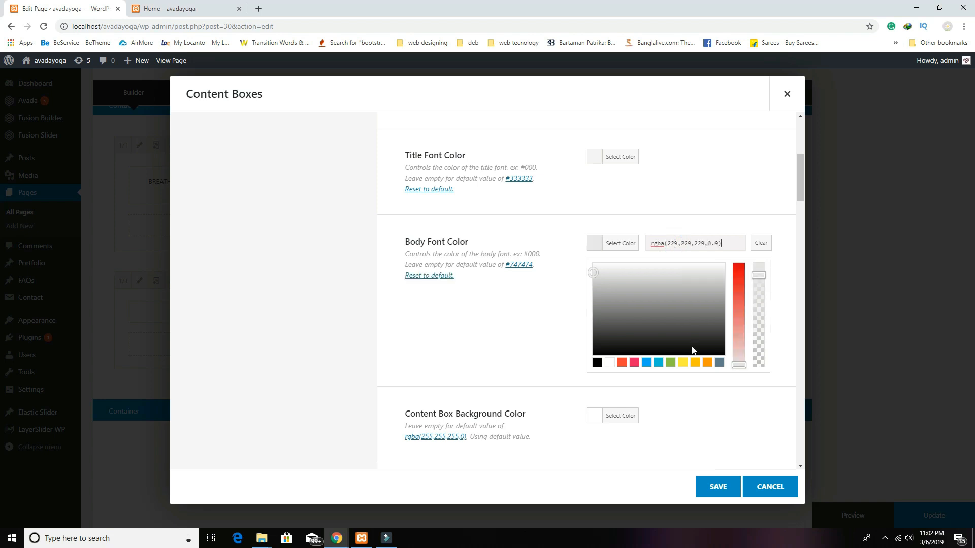
left_click(719, 486)
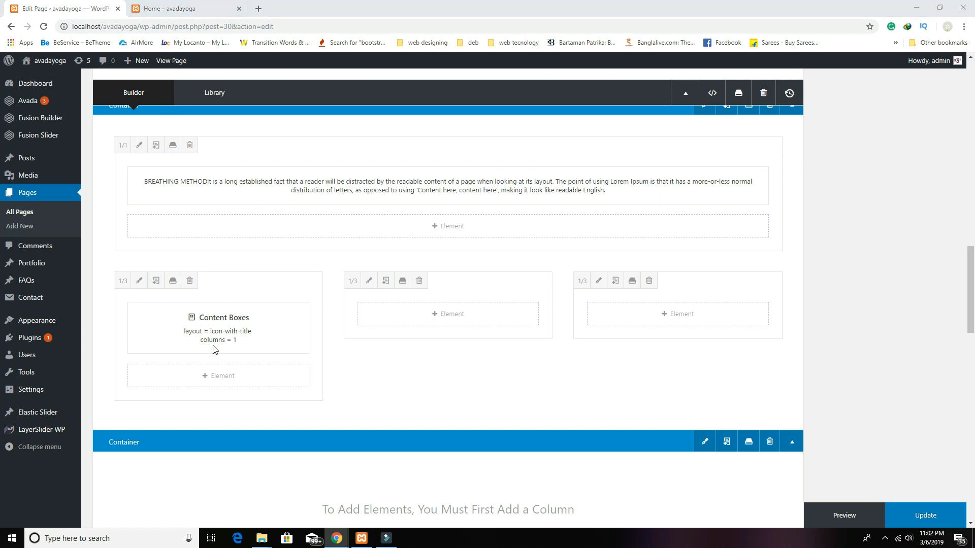
Step: Clone the Content Boxes element into the middle column and retitle its box STEP 3
mouse_move(289, 344)
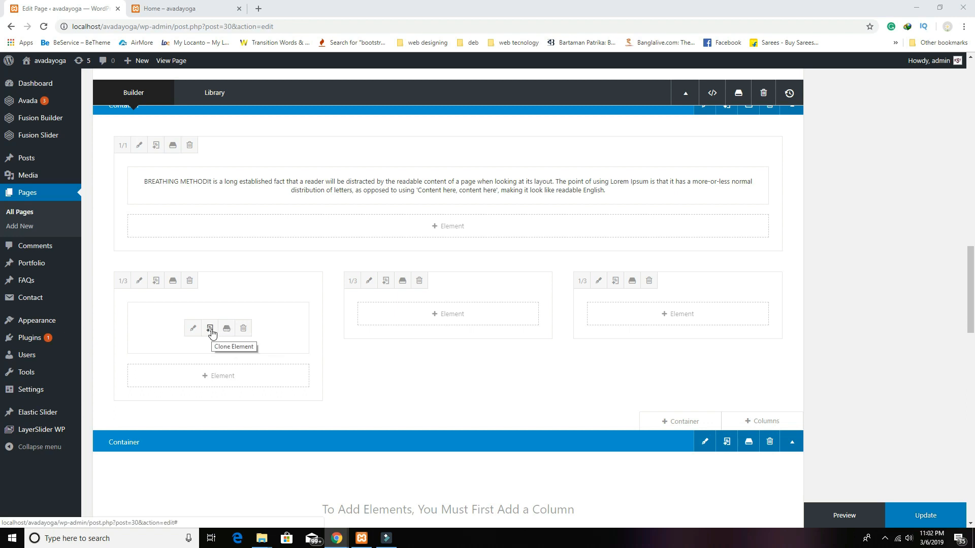
left_click(211, 331)
left_click_drag(272, 373, 449, 312)
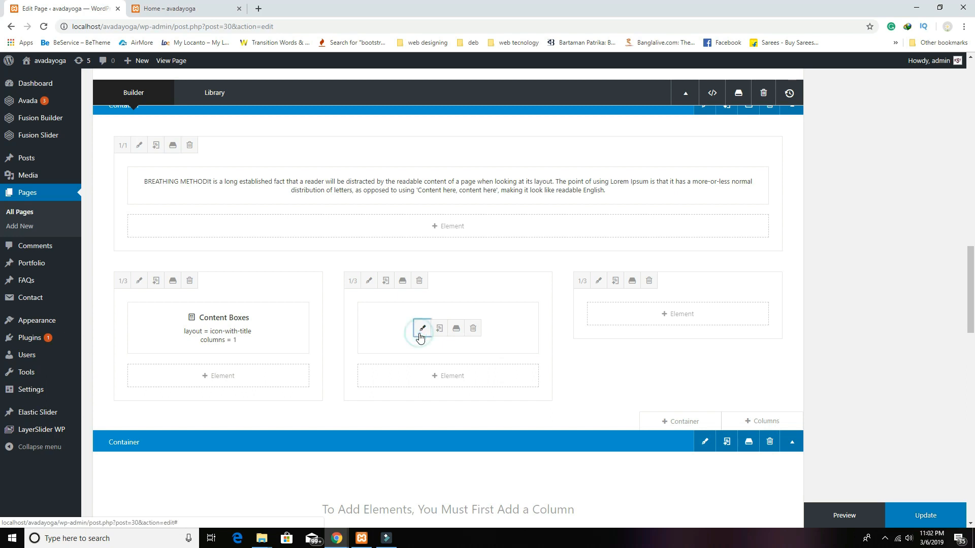
left_click(421, 331)
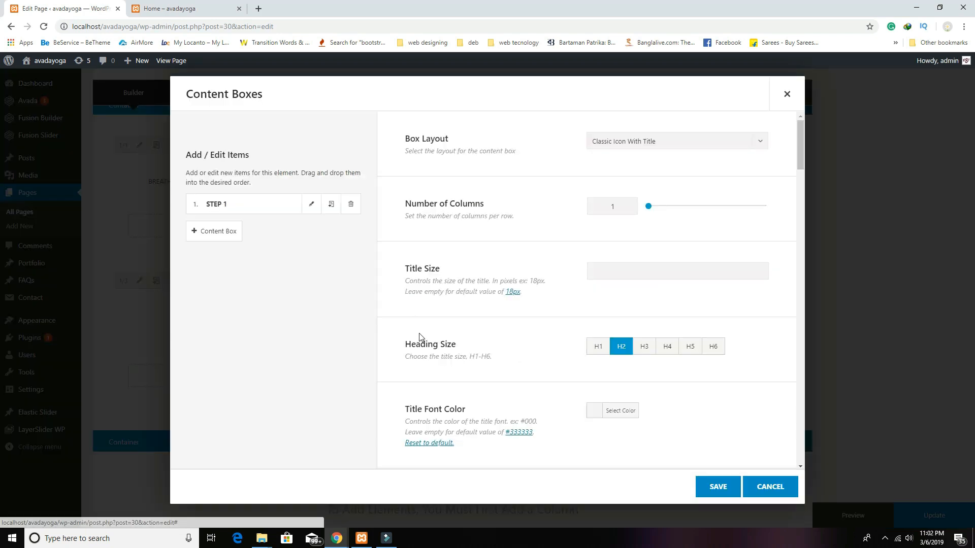
left_click(311, 204)
left_click(526, 174)
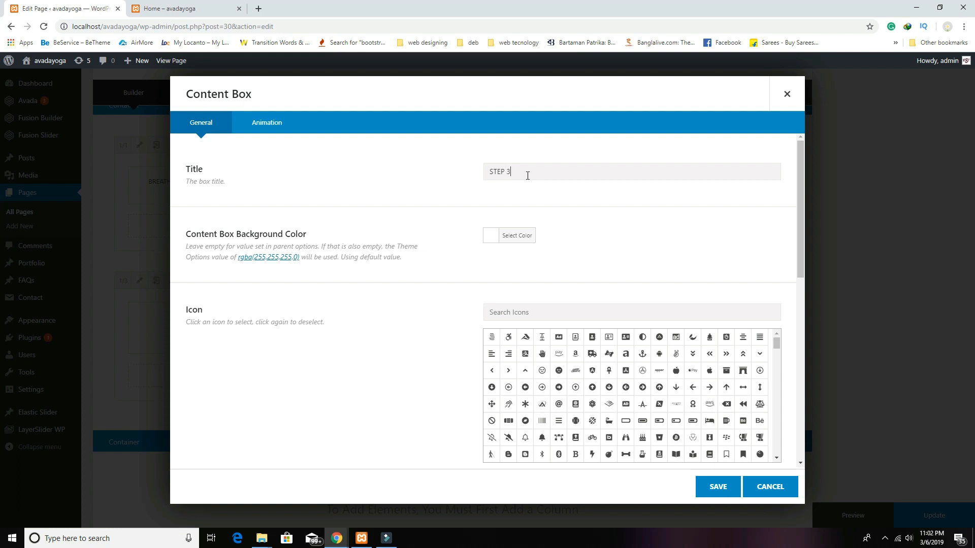
left_click(716, 488)
left_click(715, 488)
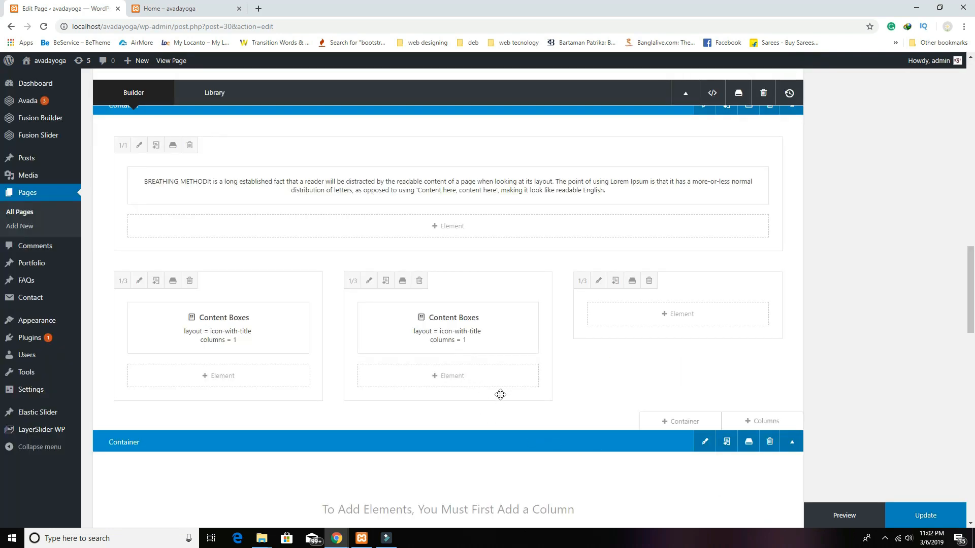
scroll(583, 390, "down", 1)
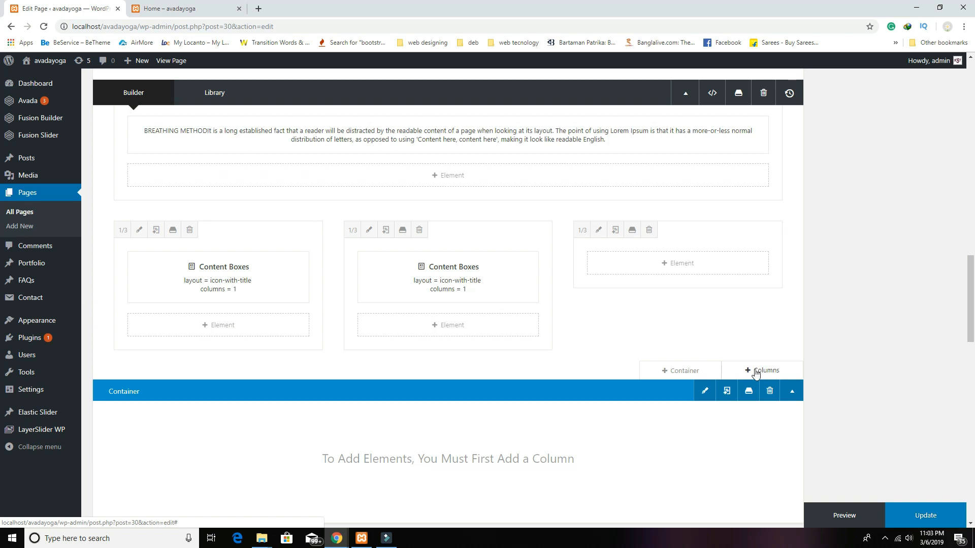
Step: Add another one-third column row and clone a content box into the upper-middle column, titled STEP 2
left_click(756, 372)
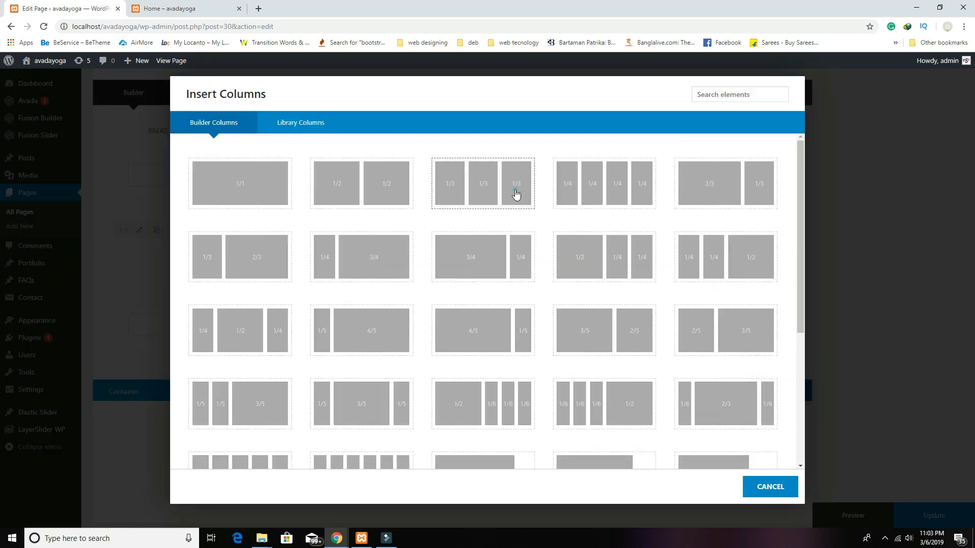
left_click(515, 194)
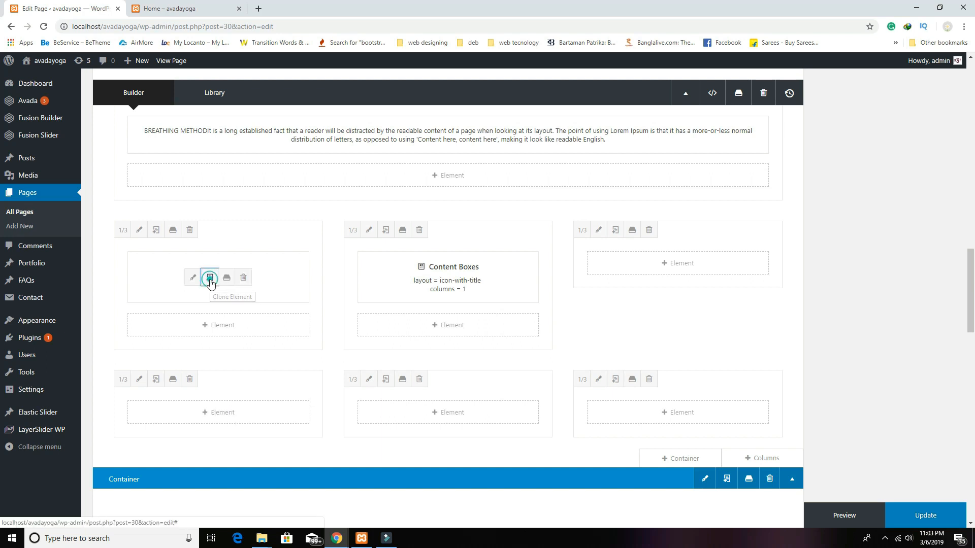
left_click(210, 283)
mouse_move(234, 335)
left_mouse_down()
mouse_move(250, 442)
mouse_move(246, 420)
mouse_move(278, 420)
left_mouse_up()
scroll(315, 425, "down", 1)
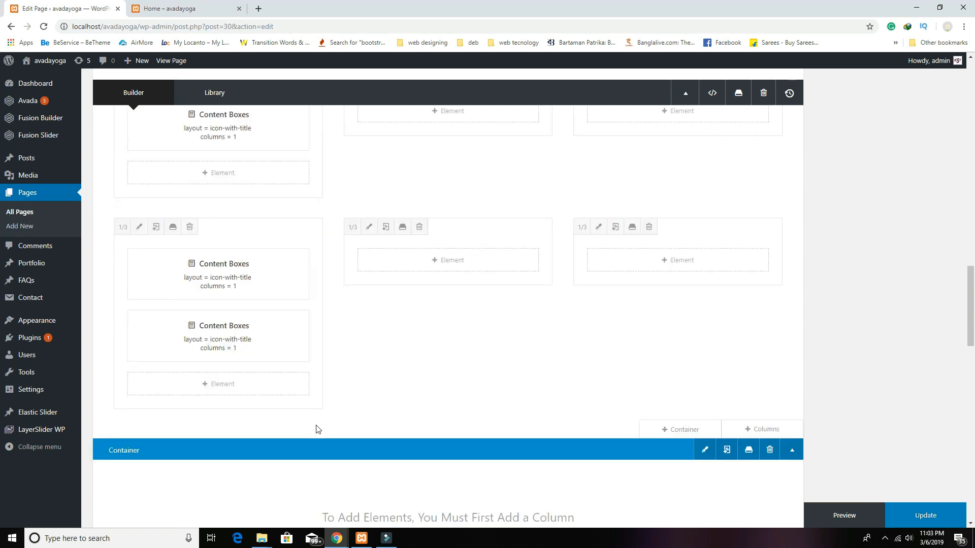
scroll(316, 427, "up", 1)
mouse_move(307, 401)
left_mouse_down()
mouse_move(274, 331)
mouse_move(420, 235)
mouse_move(466, 176)
left_mouse_up()
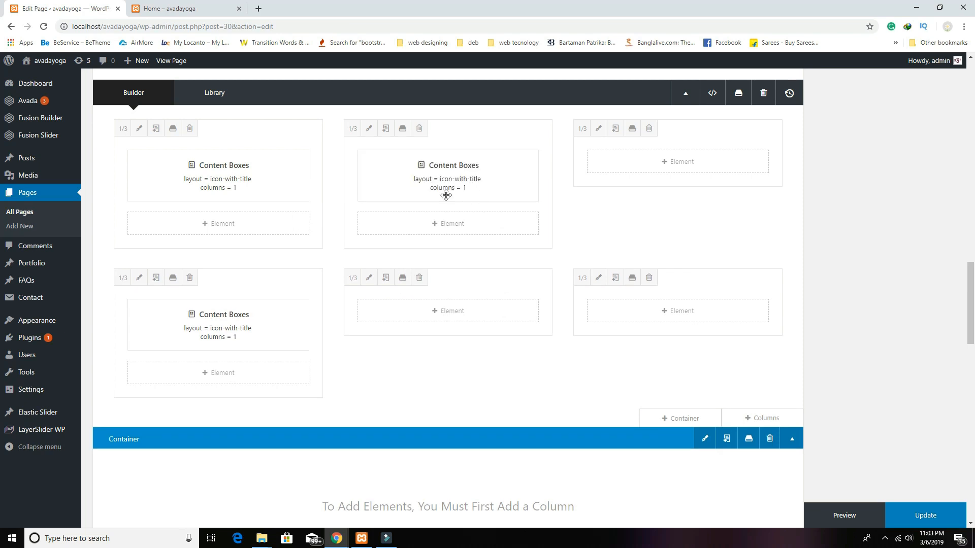
left_click(421, 179)
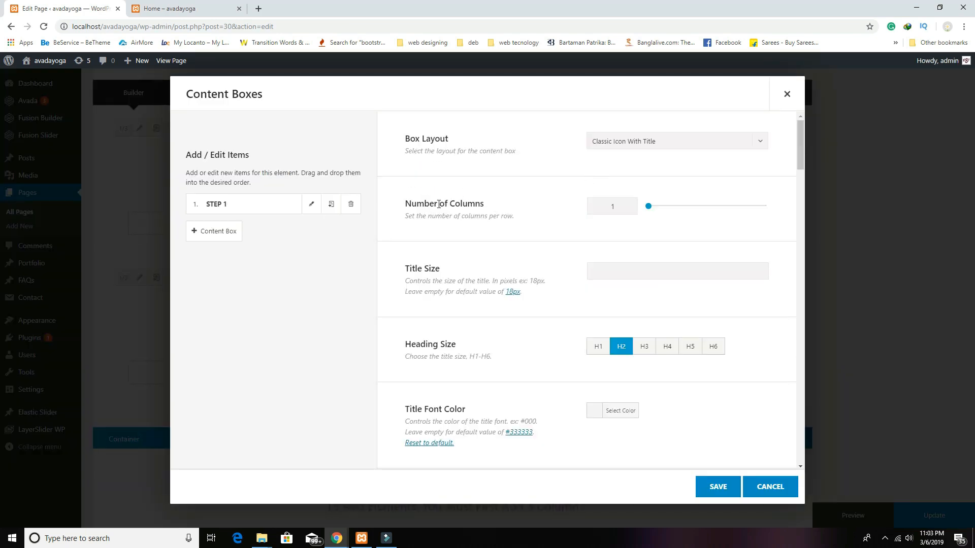
left_click(312, 203)
left_click(523, 174)
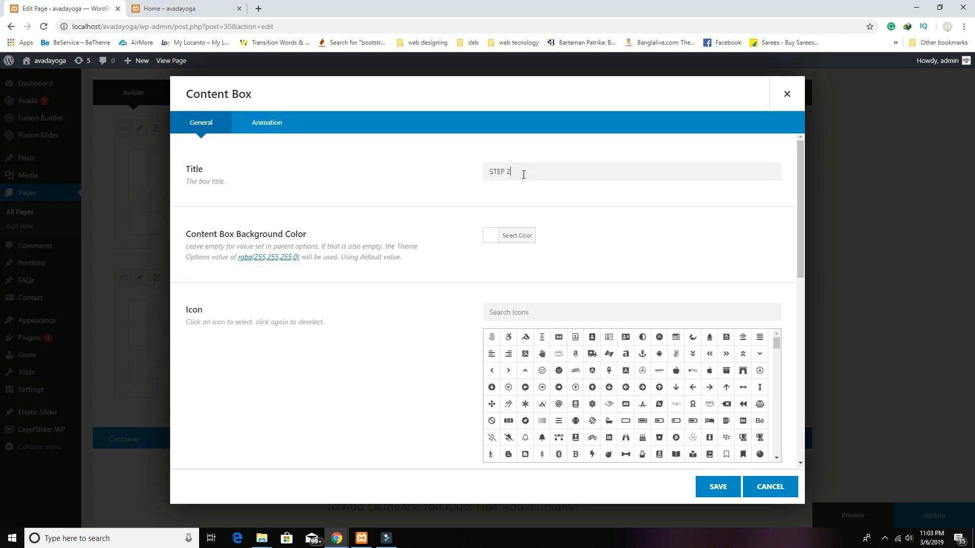
left_click(723, 487)
left_click(723, 490)
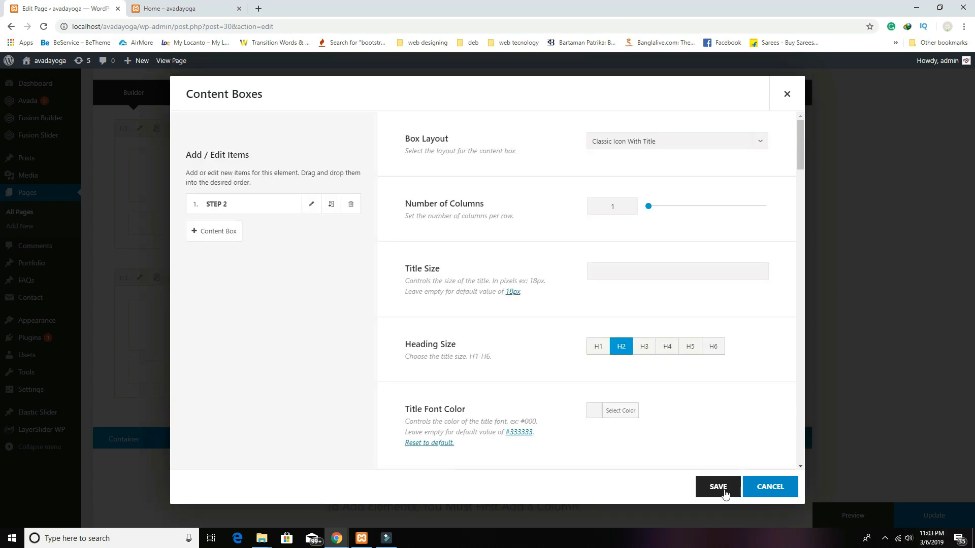
Step: Retitle the lower-left content box STEP 3, save it, and preview the page
left_click(192, 324)
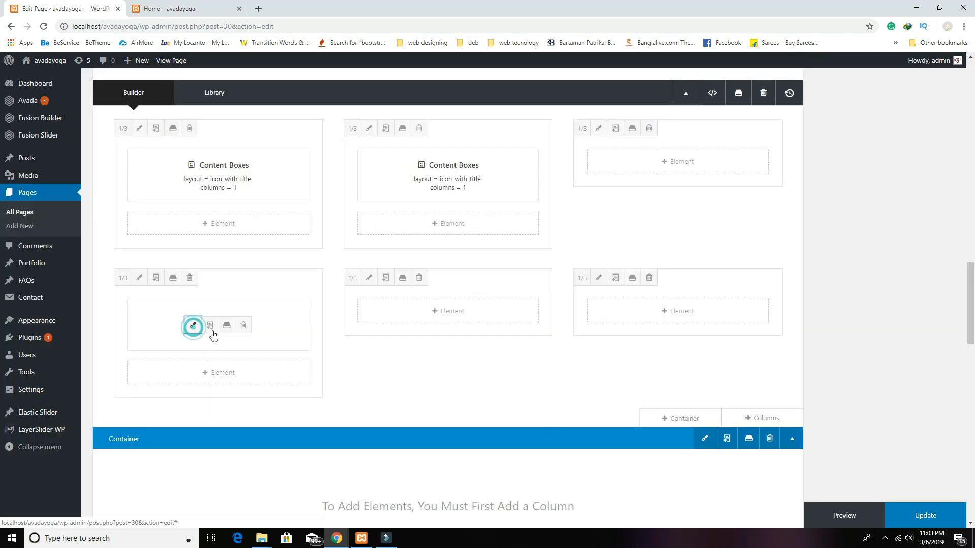
left_click(311, 204)
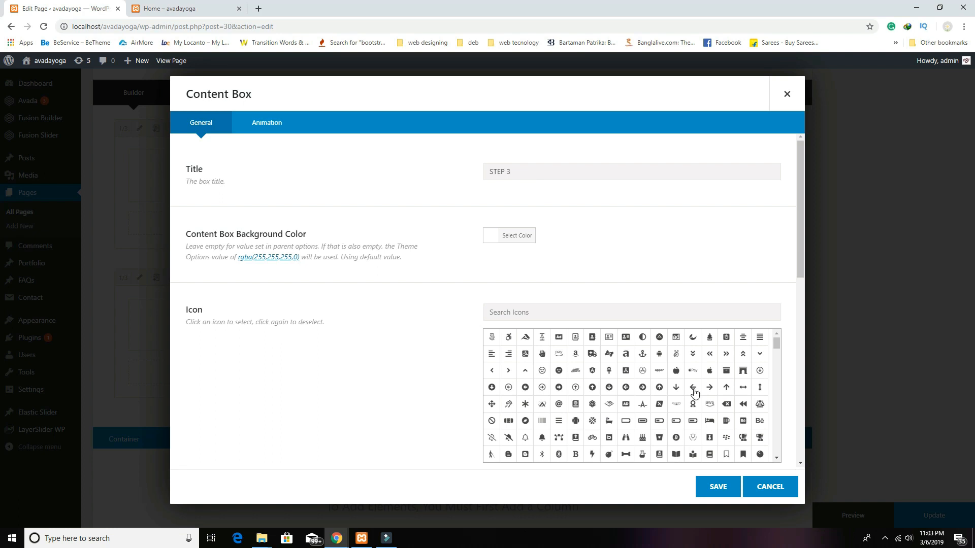
left_click(719, 487)
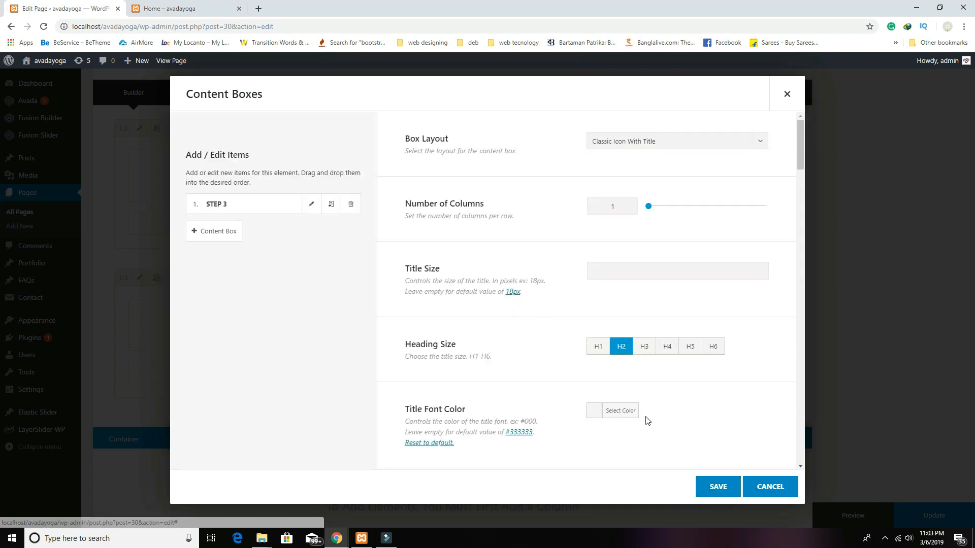
left_click(715, 484)
scroll(651, 434, "up", 3)
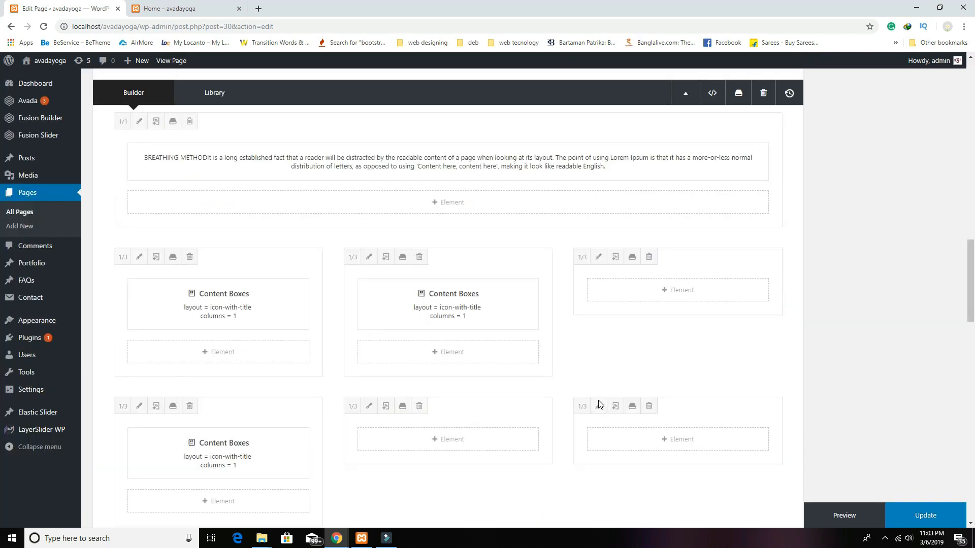
scroll(559, 401, "down", 1)
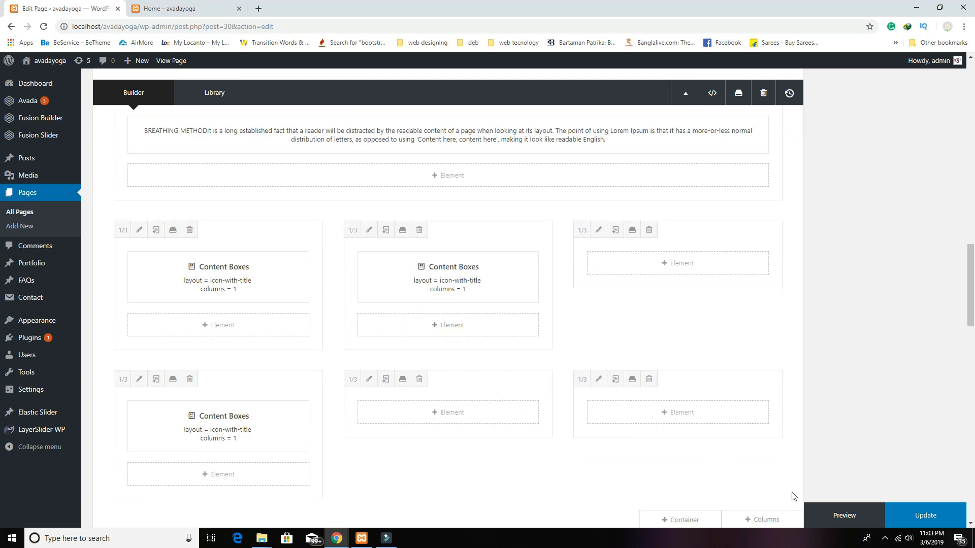
left_click(853, 514)
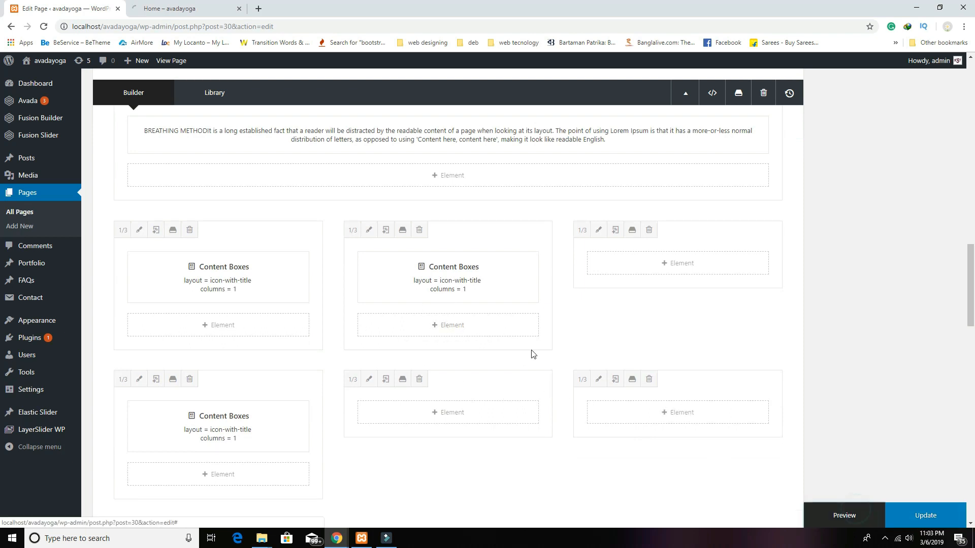
left_click(206, 6)
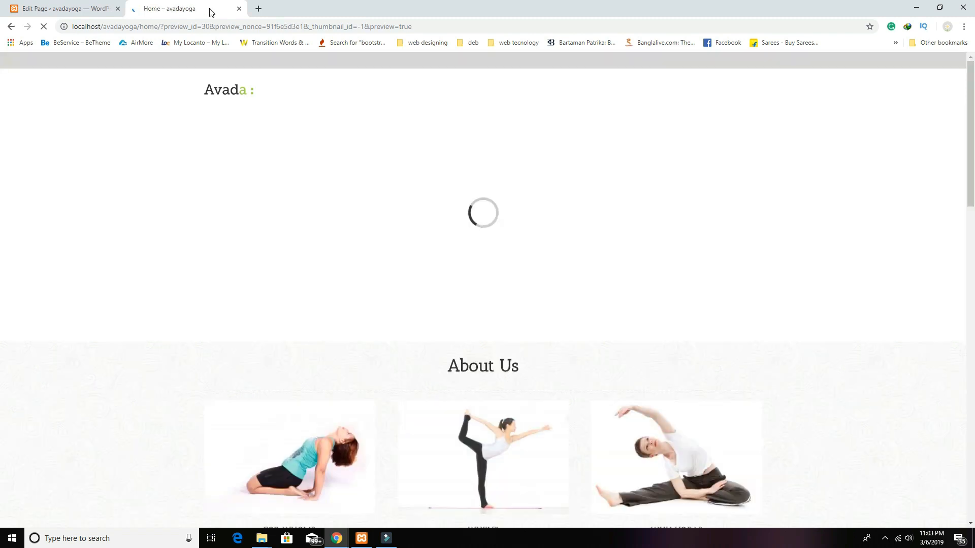
scroll(739, 386, "down", 5)
scroll(739, 389, "down", 12)
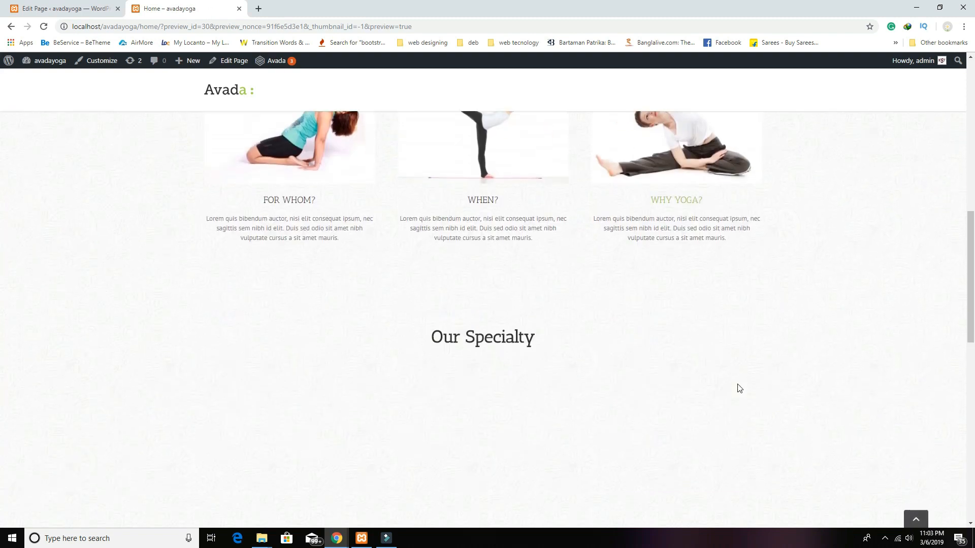
scroll(738, 389, "down", 5)
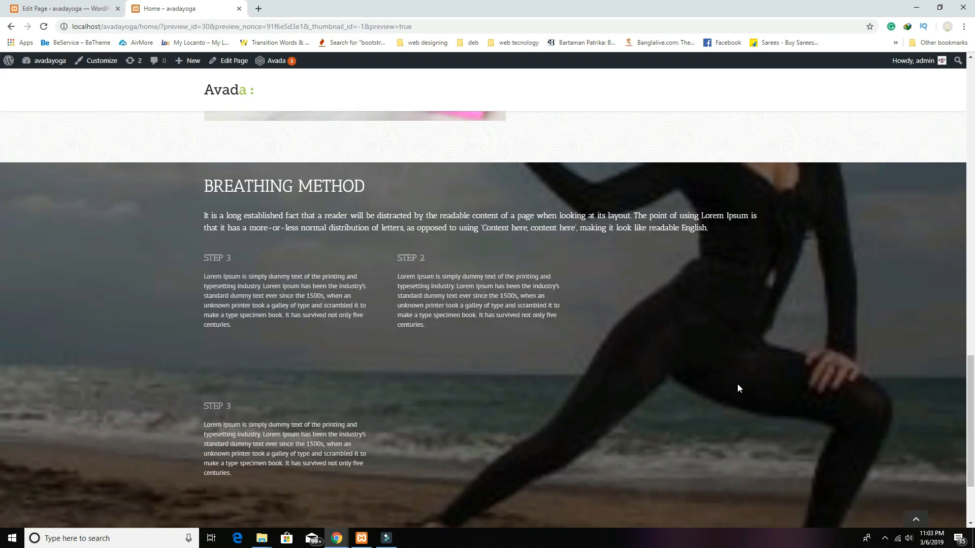
scroll(738, 389, "up", 2)
scroll(338, 254, "down", 2)
scroll(339, 254, "up", 2)
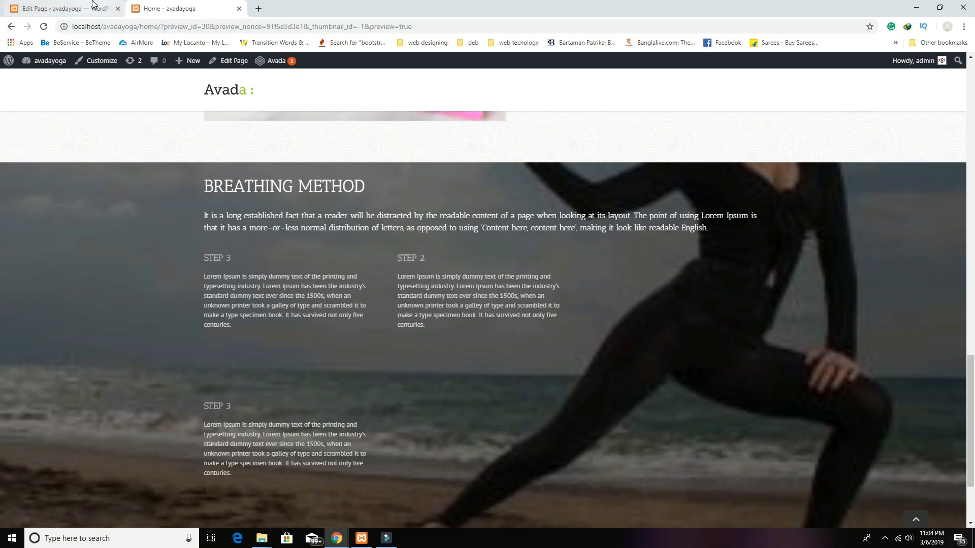
left_click(76, 8)
scroll(463, 343, "up", 3)
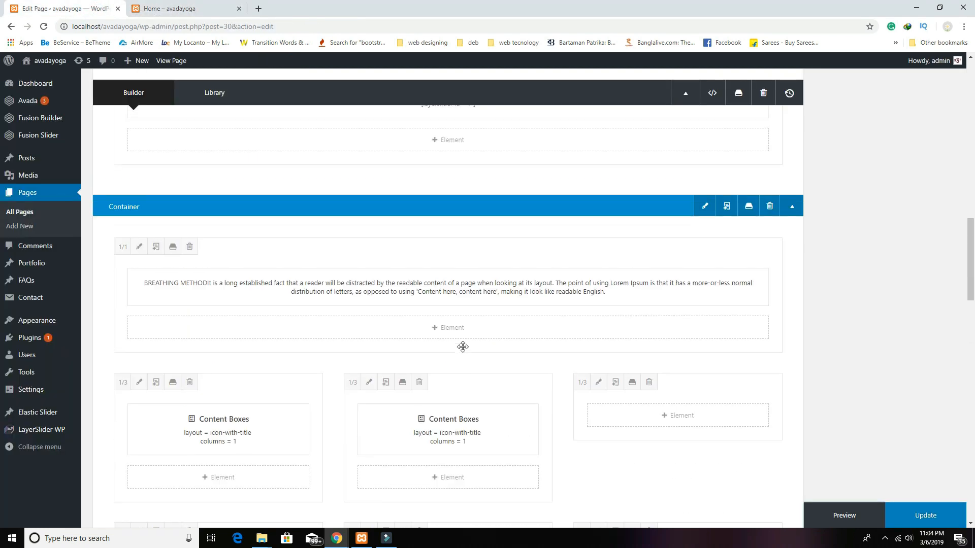
Step: Give the Breathing Method container 100px top and 50px bottom padding, update the page, and preview
left_click(703, 207)
left_click(340, 135)
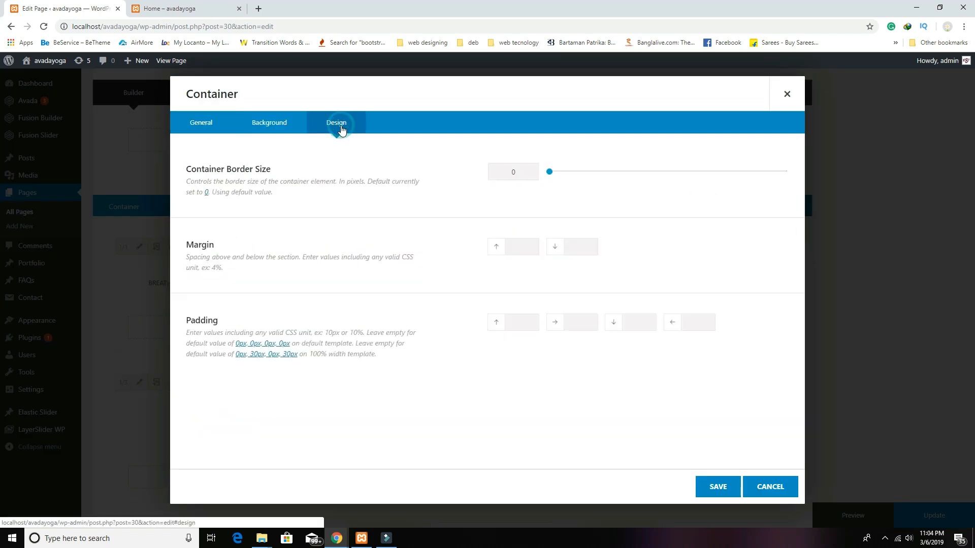
left_click(526, 315)
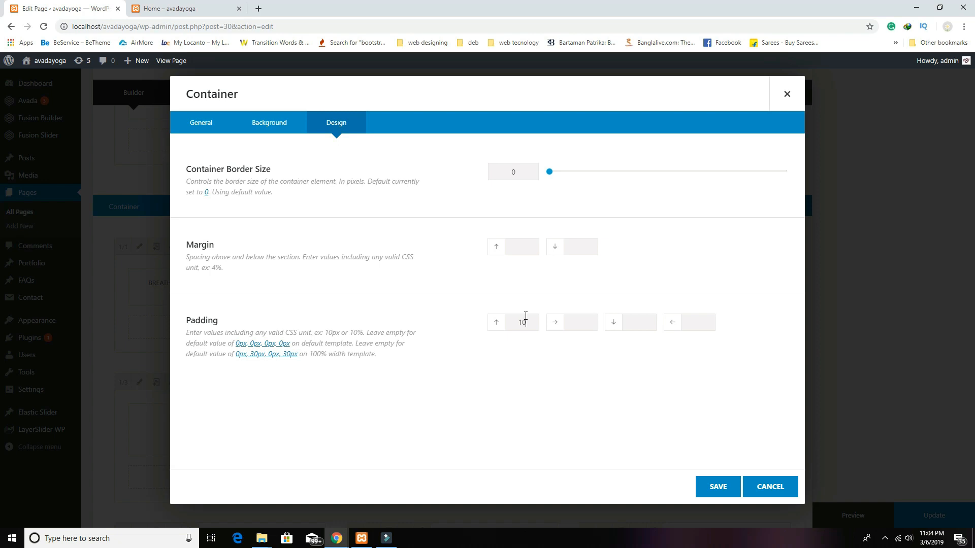
type("100px")
left_click(631, 323)
left_click(718, 487)
left_click(935, 515)
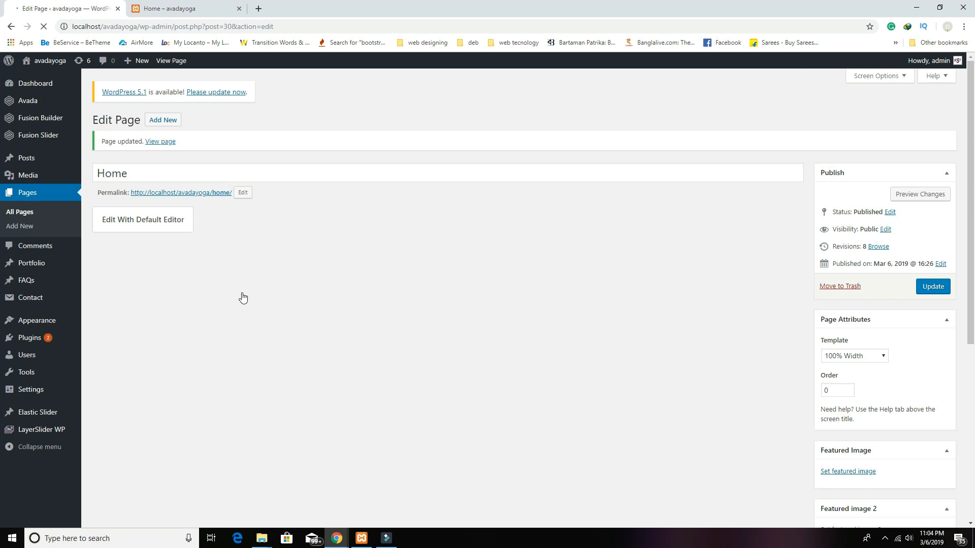
left_click(909, 194)
left_click(193, 14)
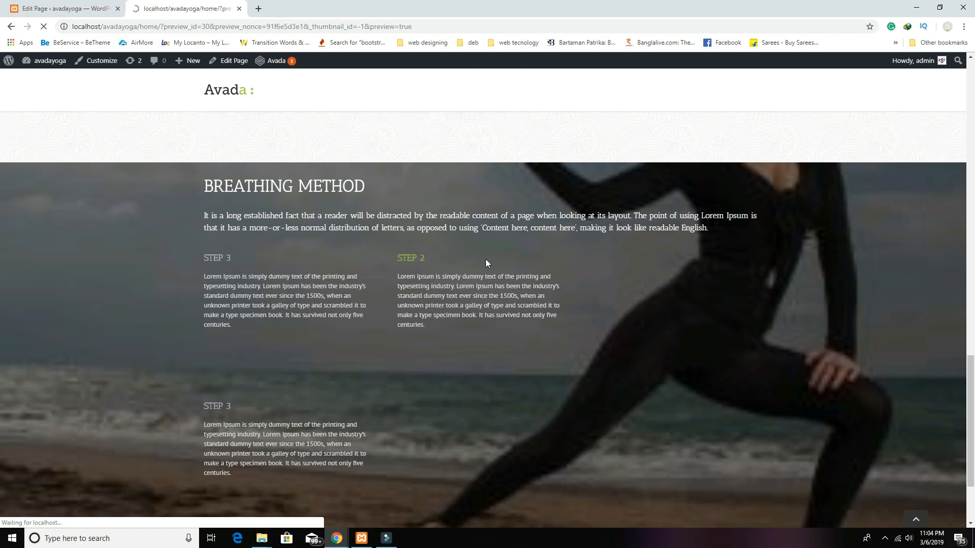
scroll(513, 355, "down", 5)
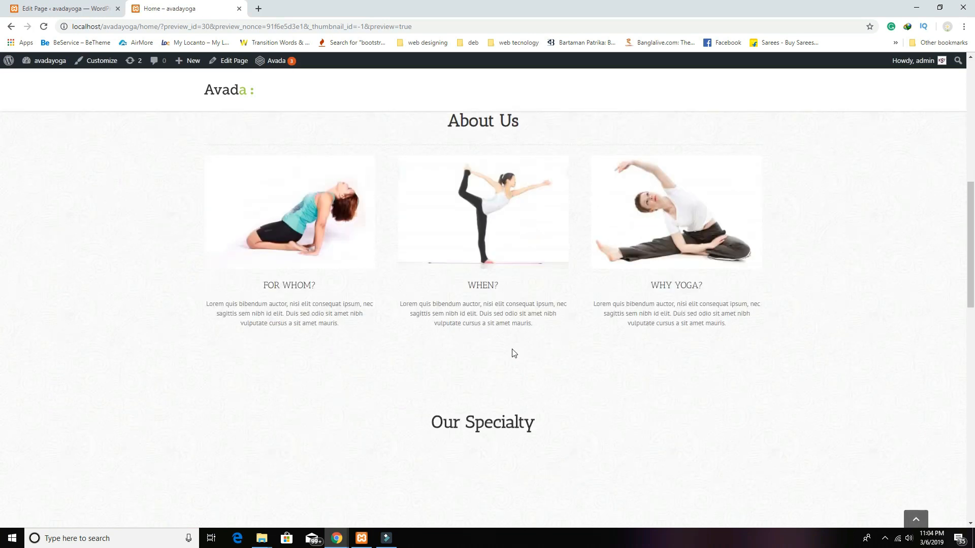
scroll(512, 351, "down", 12)
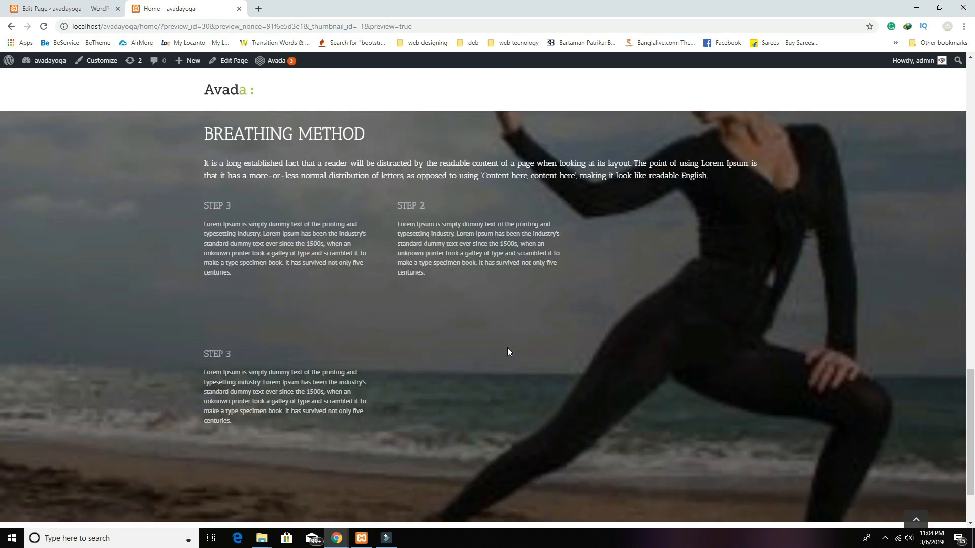
scroll(799, 379, "down", 2)
scroll(799, 380, "up", 3)
scroll(799, 380, "down", 1)
scroll(798, 379, "up", 1)
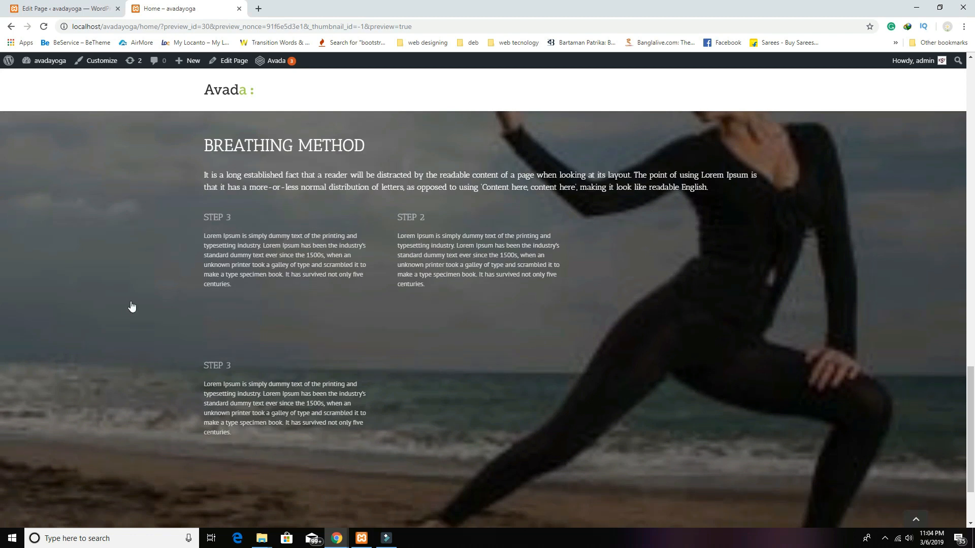
Step: Back in the editor, add a blank container with a 1/2 + 1/2 column layout
left_click(76, 9)
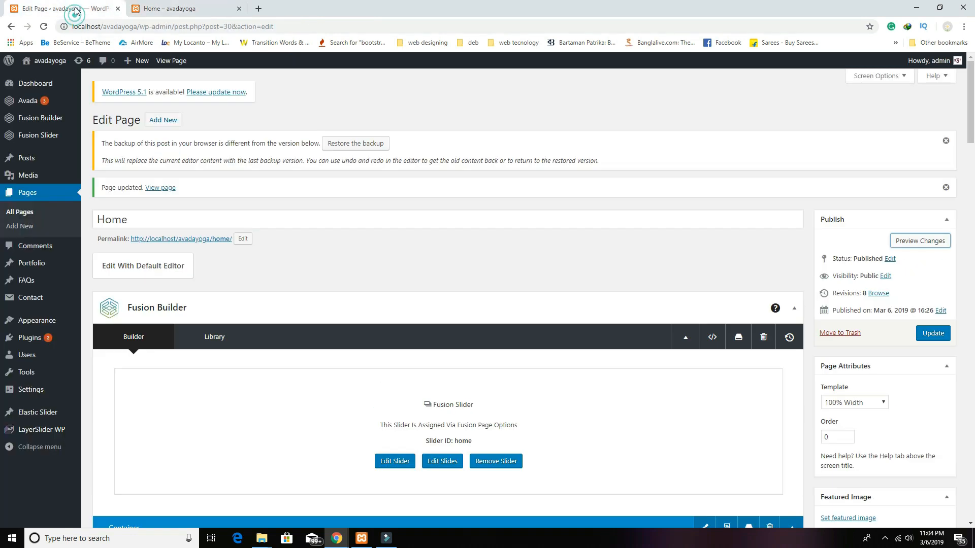
scroll(538, 335, "down", 20)
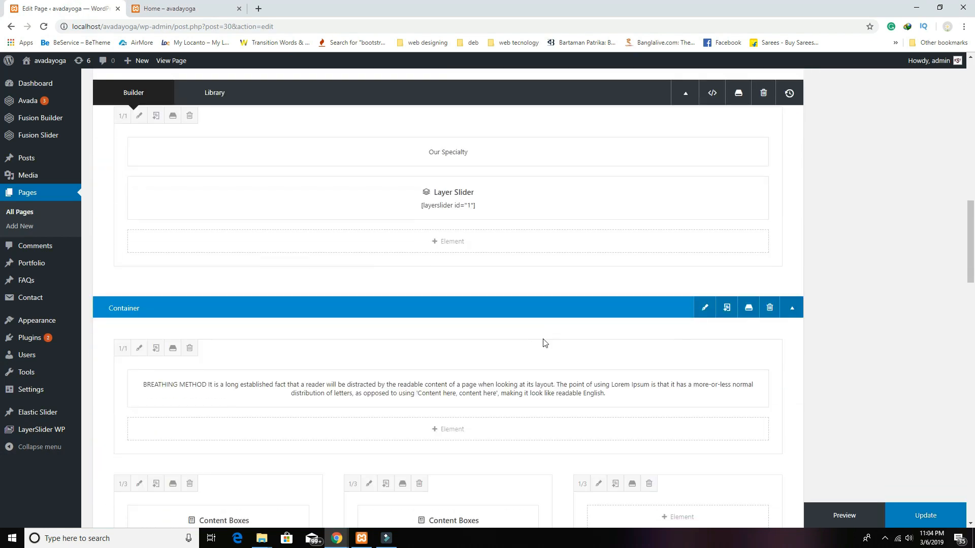
scroll(604, 382, "down", 5)
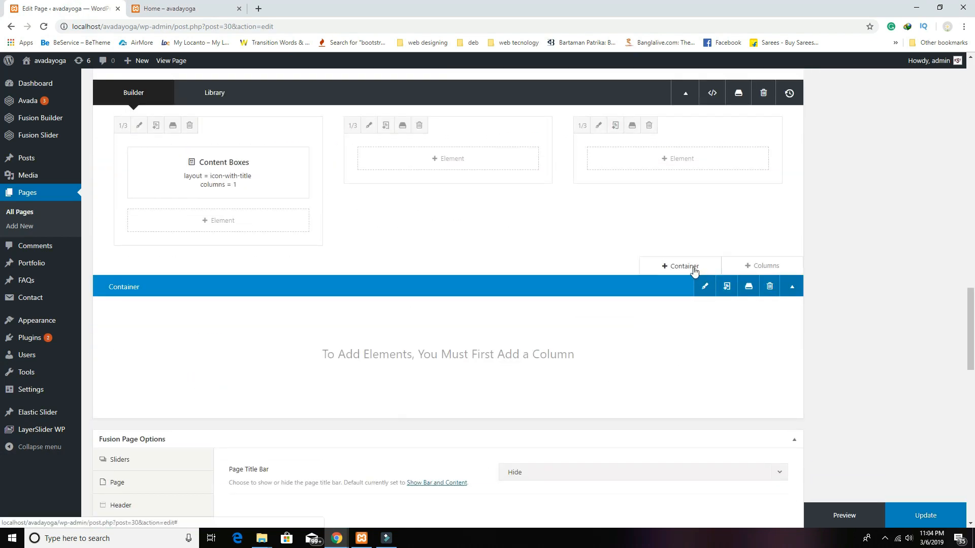
left_click(692, 266)
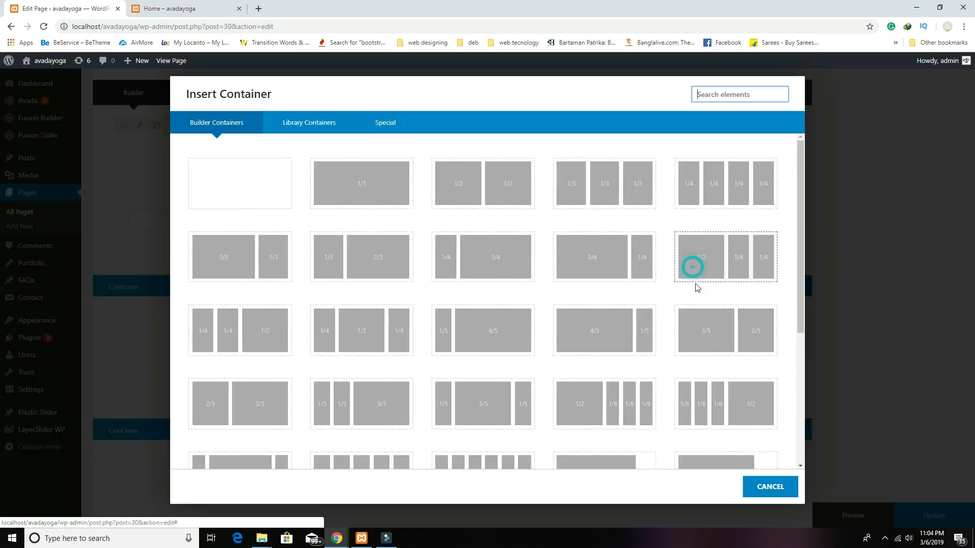
left_click(272, 192)
left_click(749, 409)
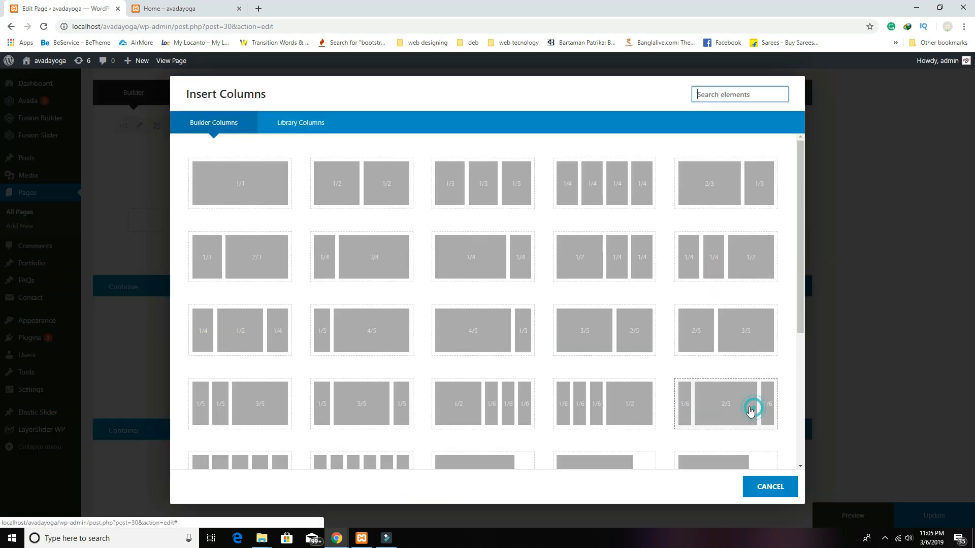
left_click(386, 199)
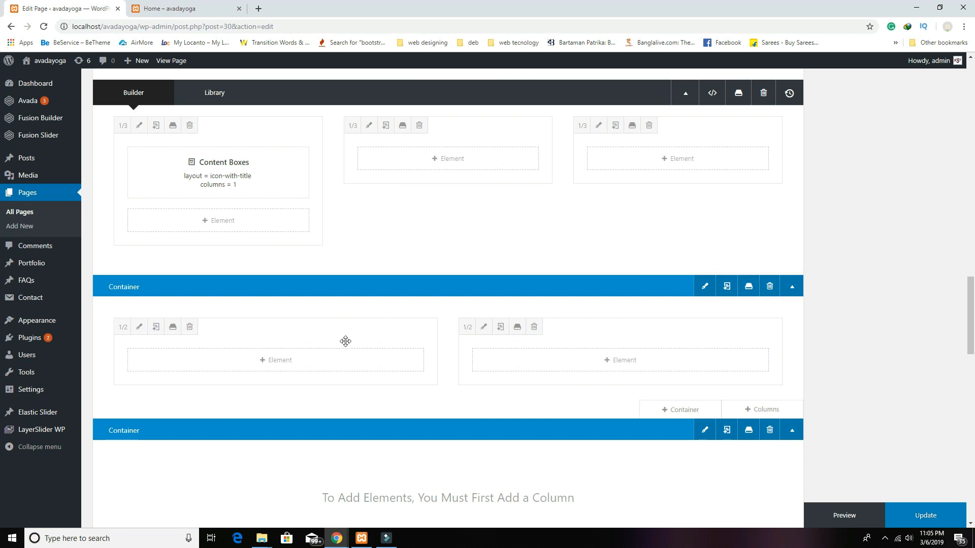
Step: Add an Image element to the left half column with the meditating-hand photo
left_click(287, 359)
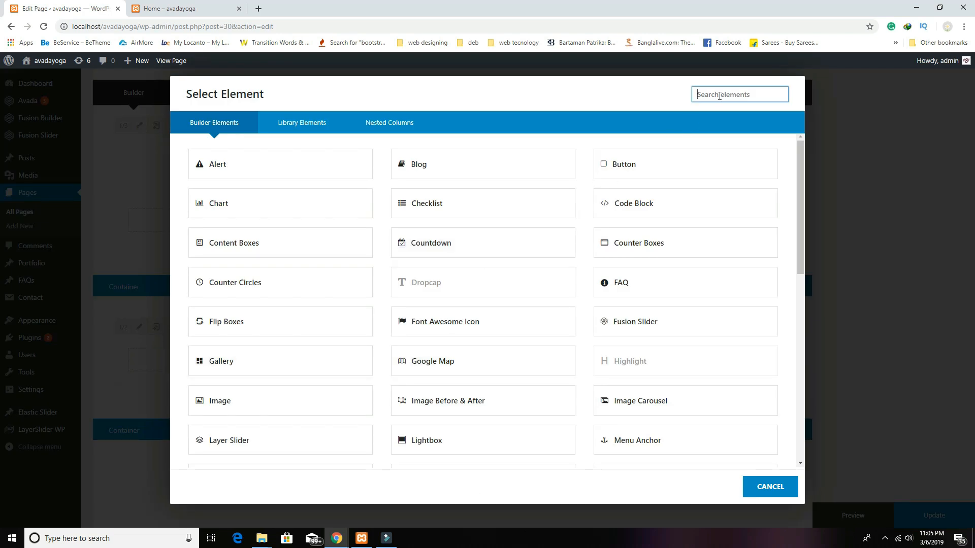
type("im")
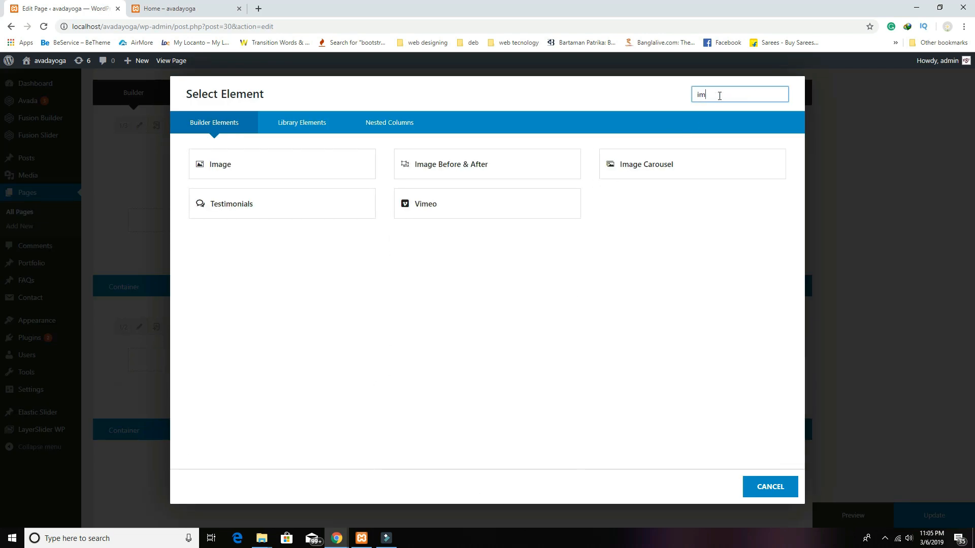
left_click(335, 161)
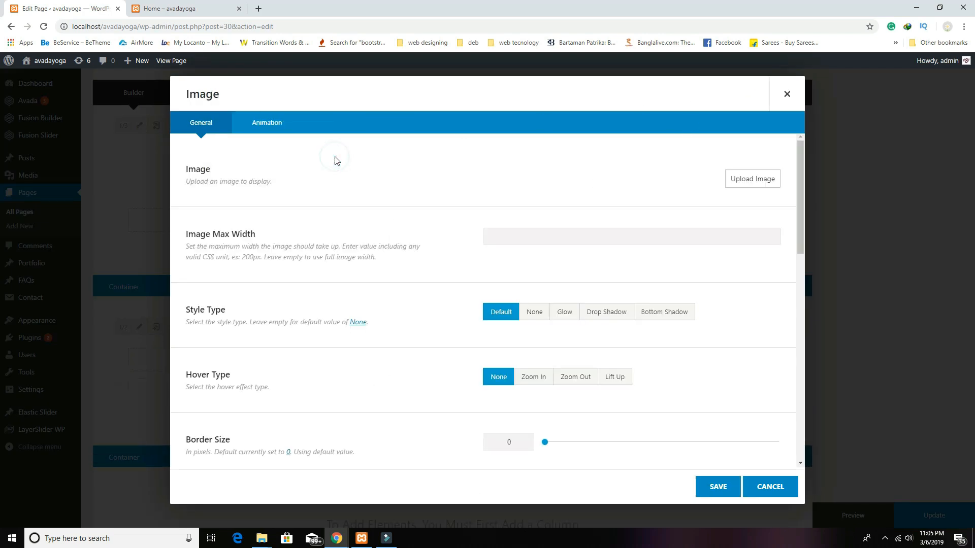
left_click(751, 180)
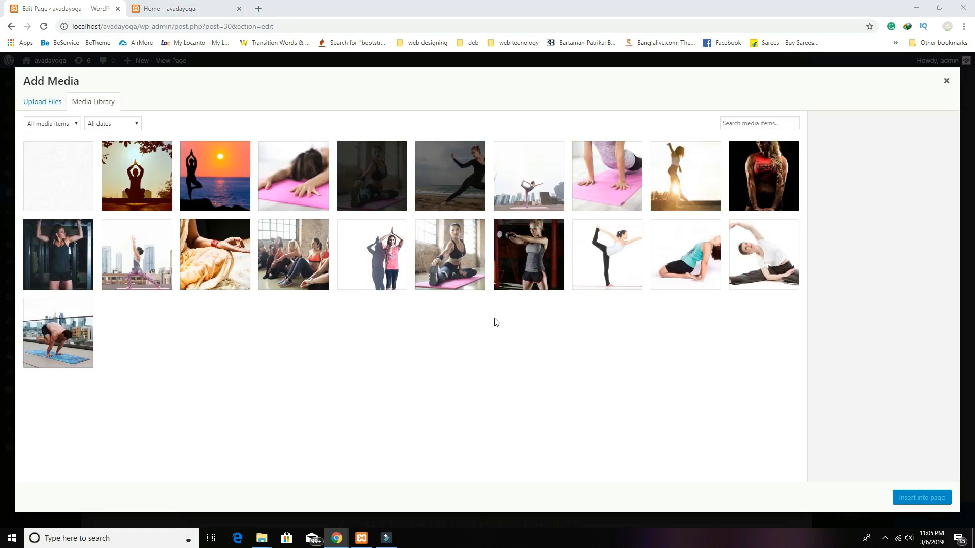
left_click(209, 257)
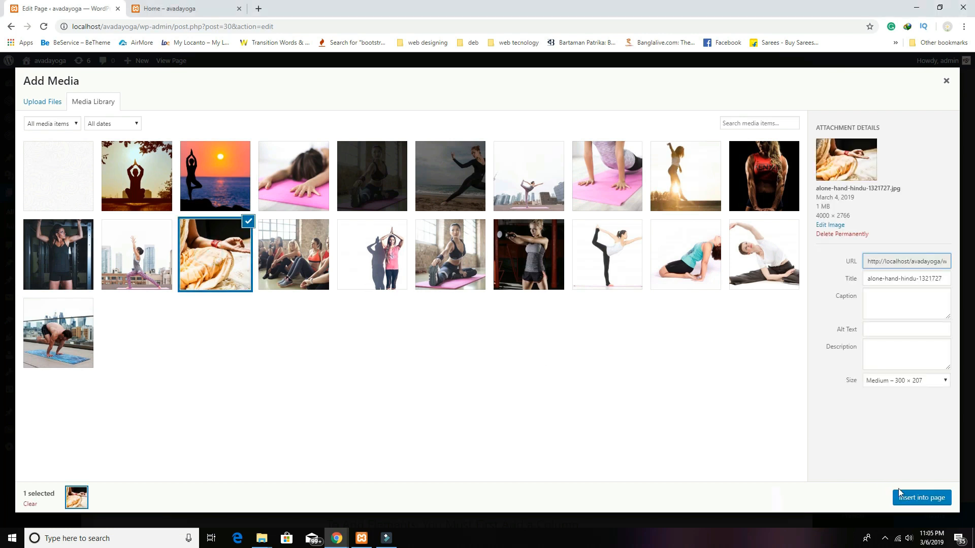
left_click(899, 492)
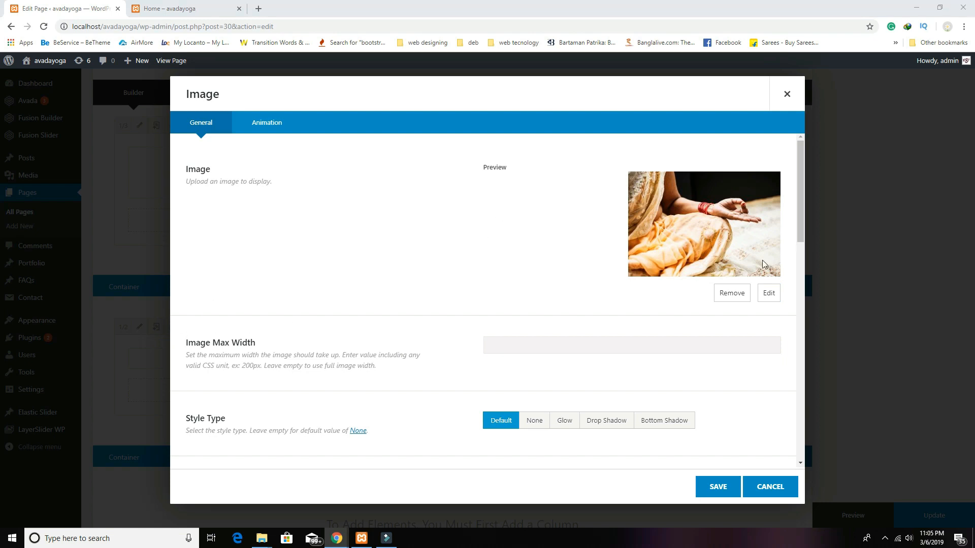
Step: Reinsert the photo at Full Size 4000 × 2766, set the border radius, and save
left_click(736, 292)
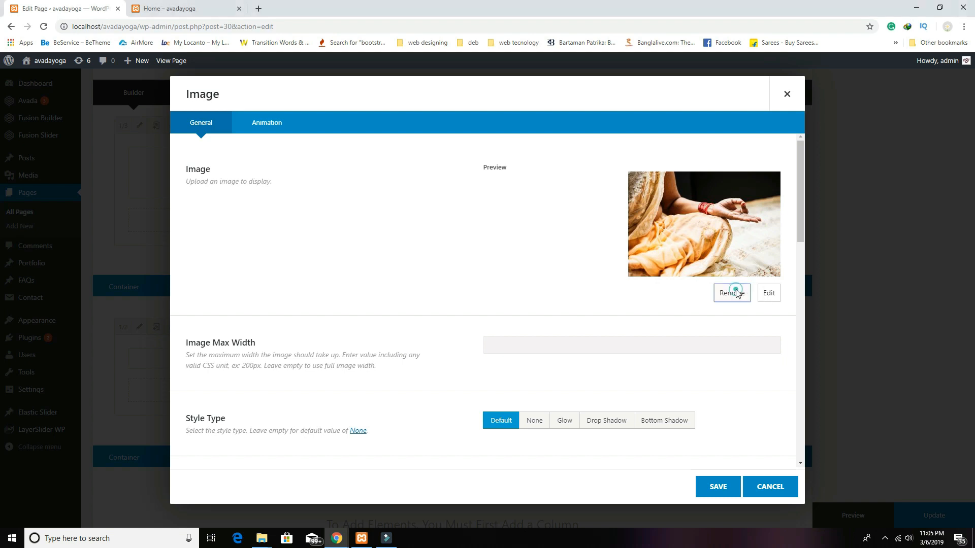
left_click(746, 186)
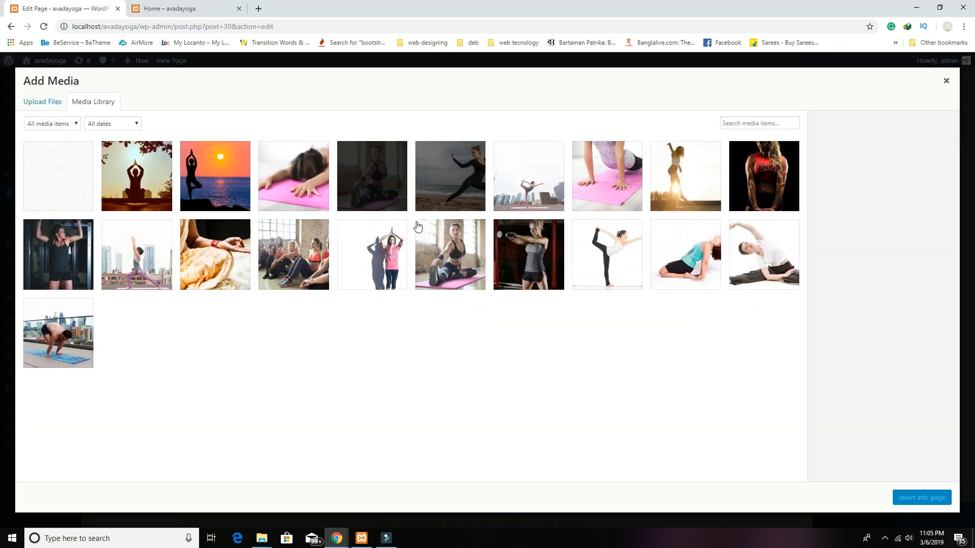
left_click(225, 260)
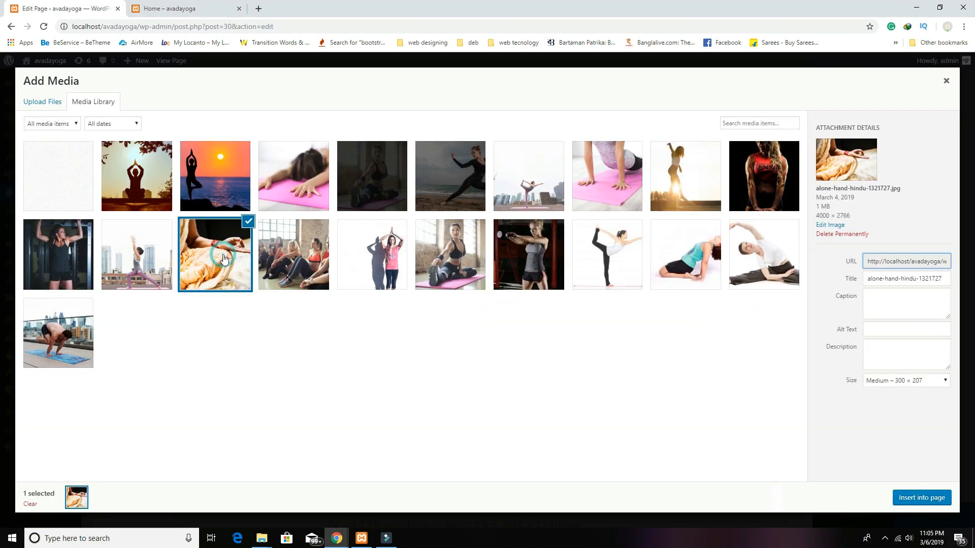
left_click(914, 382)
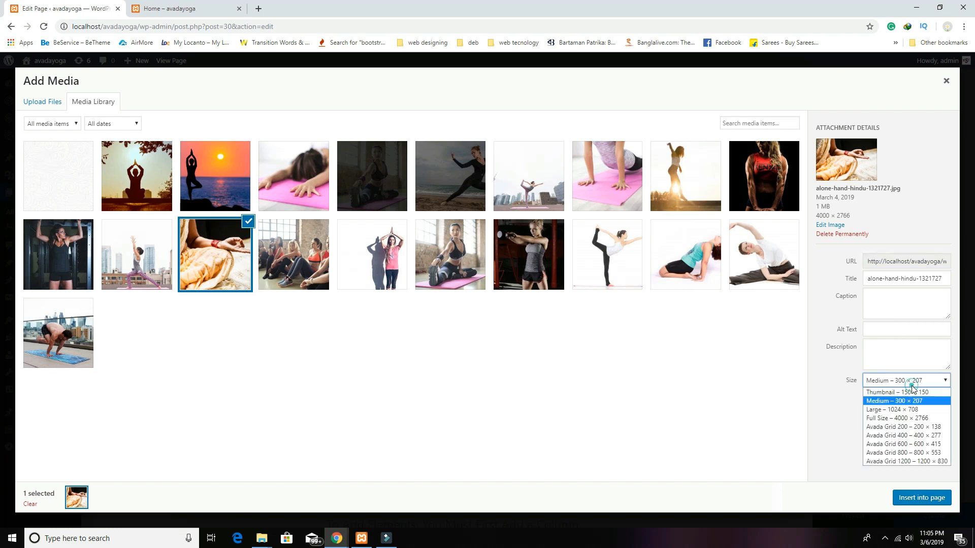
left_click(908, 418)
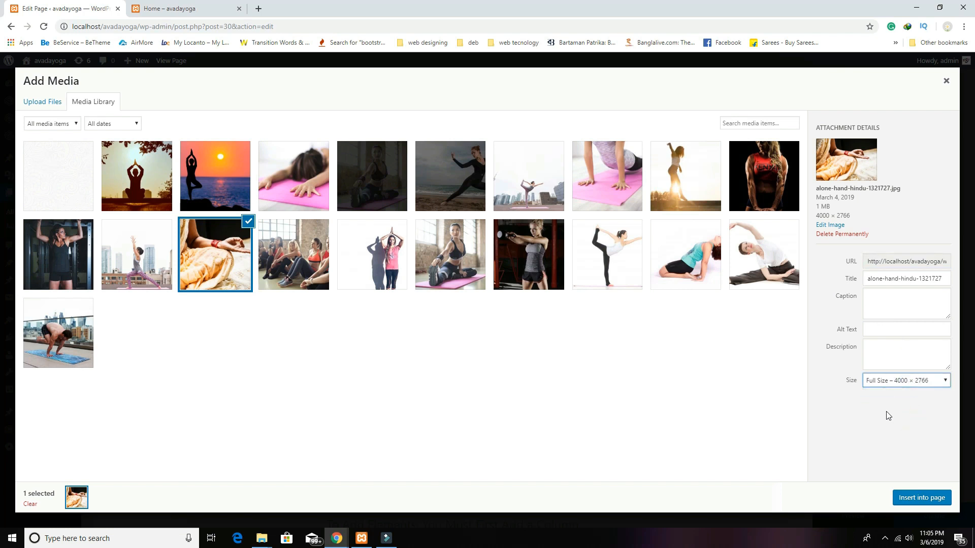
left_click(915, 500)
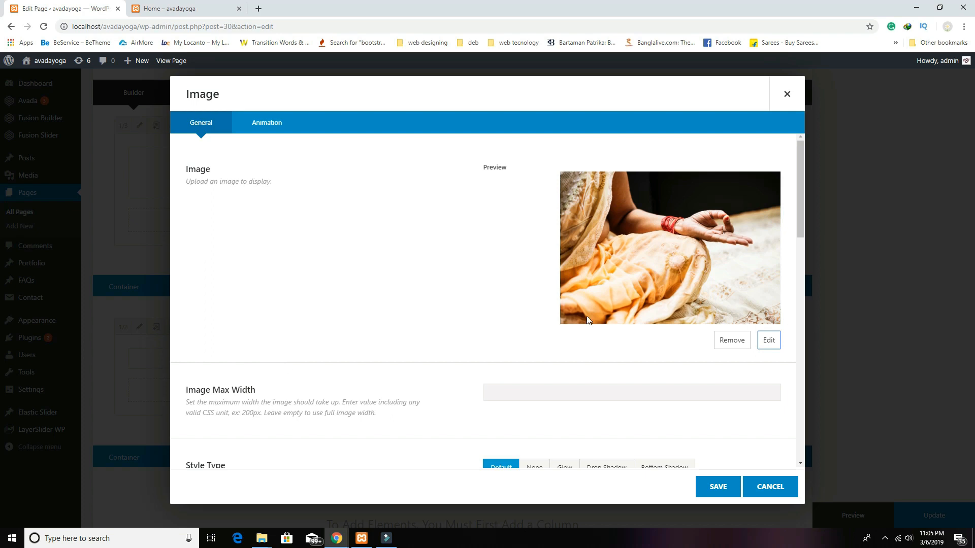
scroll(431, 338, "down", 4)
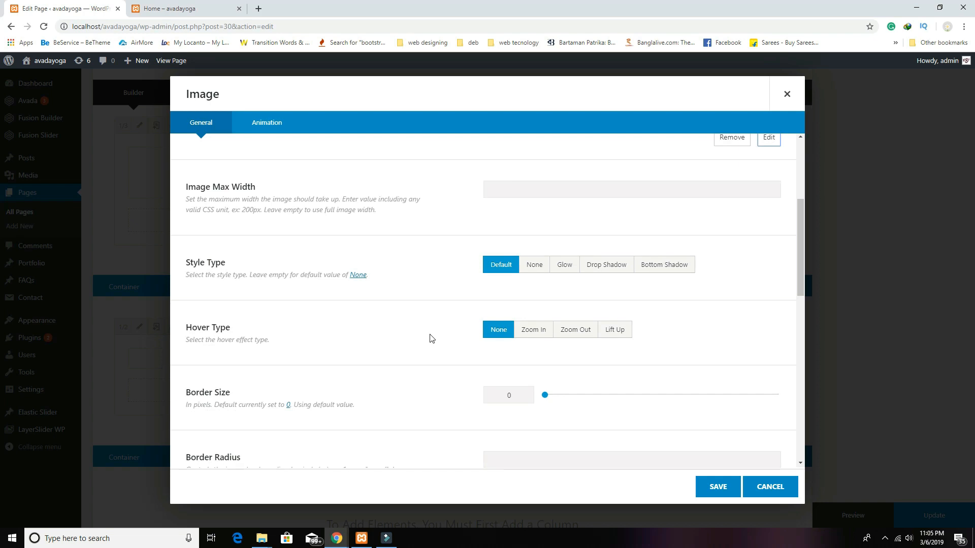
scroll(242, 402, "down", 2)
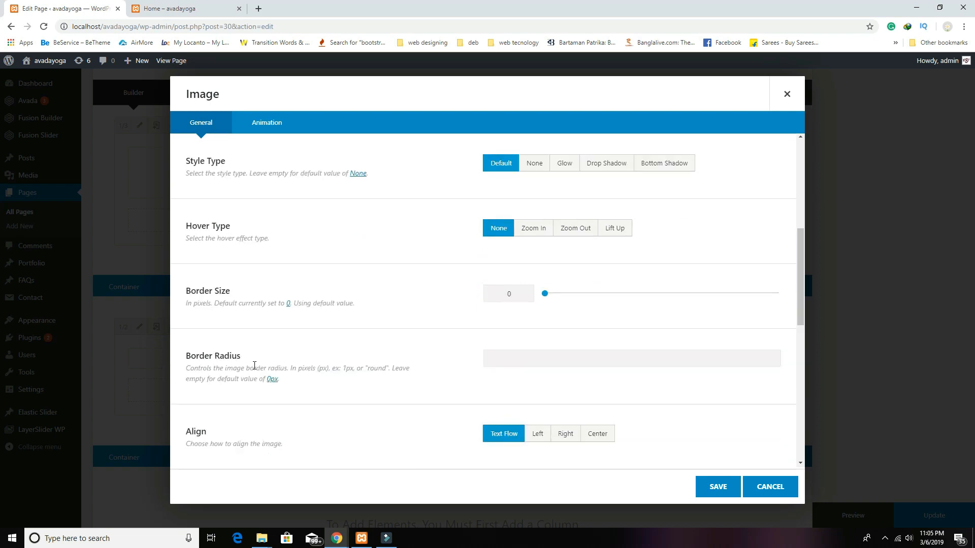
left_click(517, 360)
left_click(717, 486)
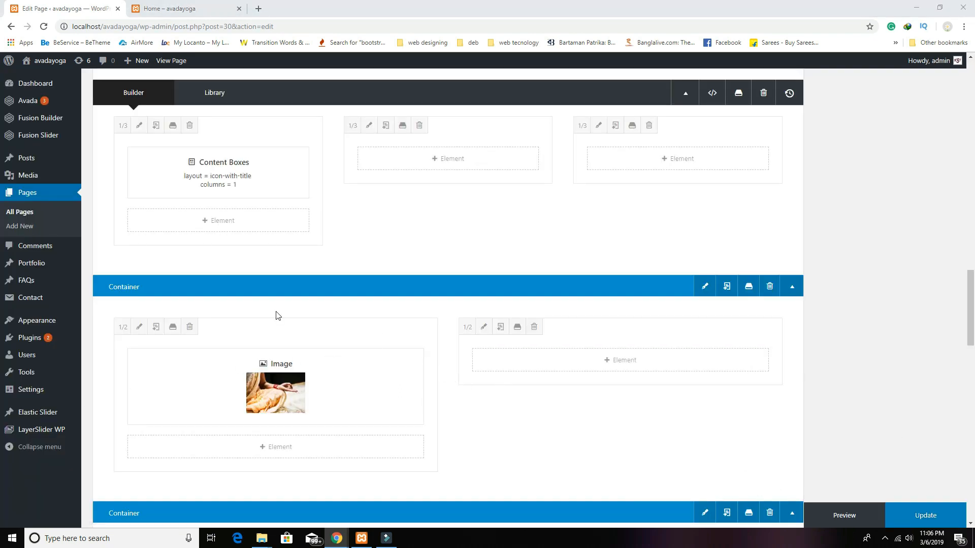
Step: Add a Text Block to the right column with the HEALTH VALUES heading and a yoga tagline
left_click(602, 361)
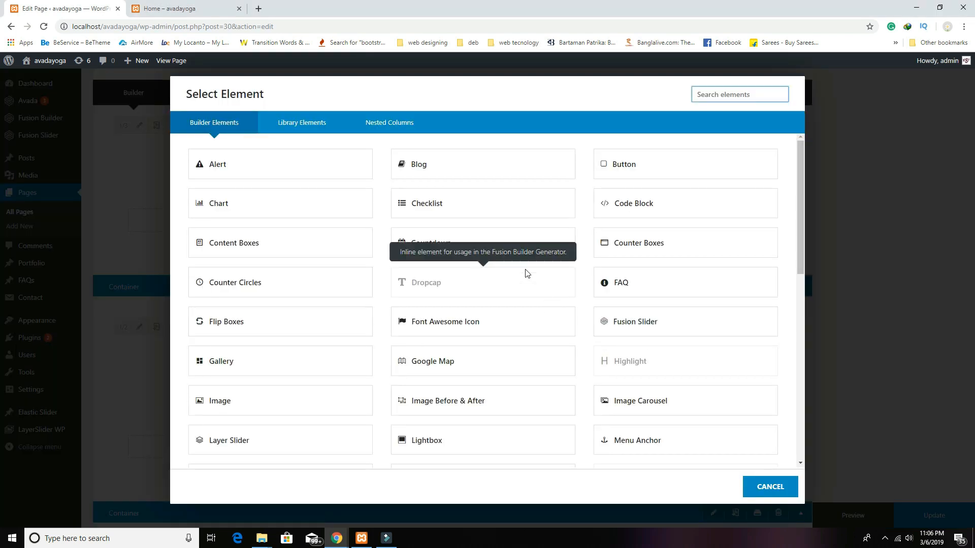
scroll(282, 406, "down", 10)
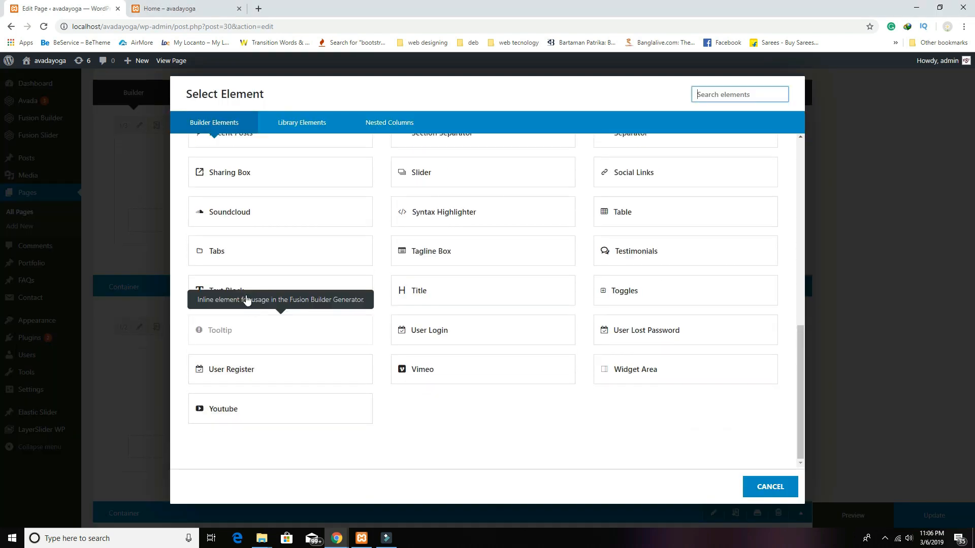
left_click(239, 290)
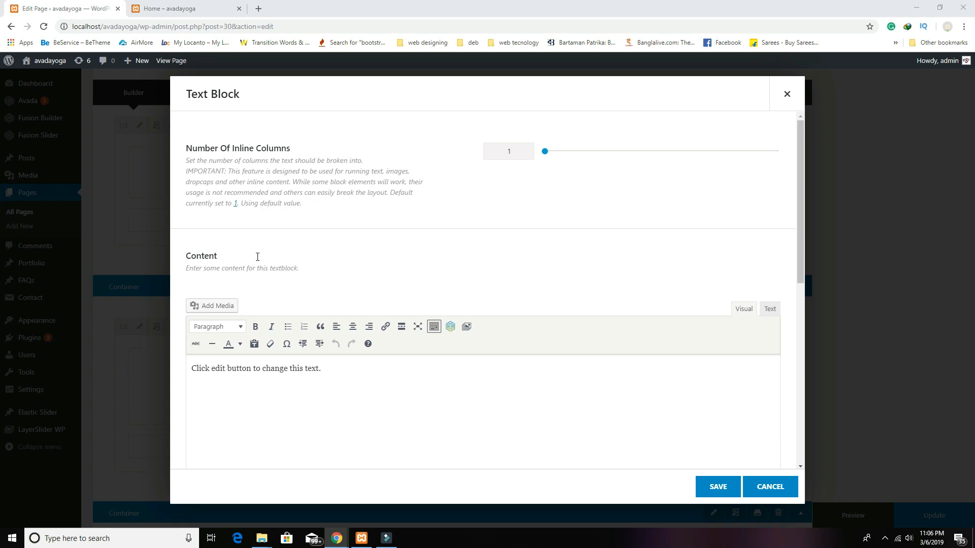
left_click(422, 371)
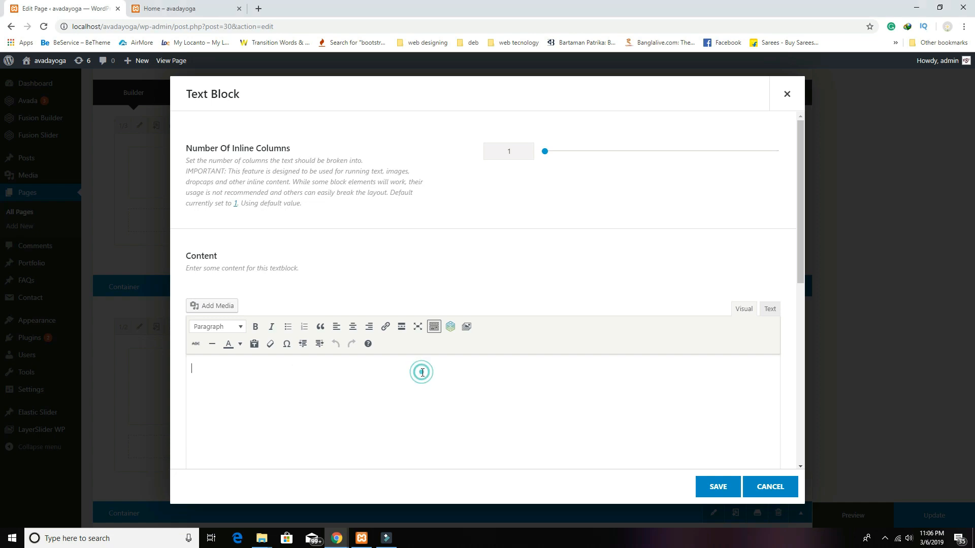
type("HEALTH VALUES")
left_click(564, 380)
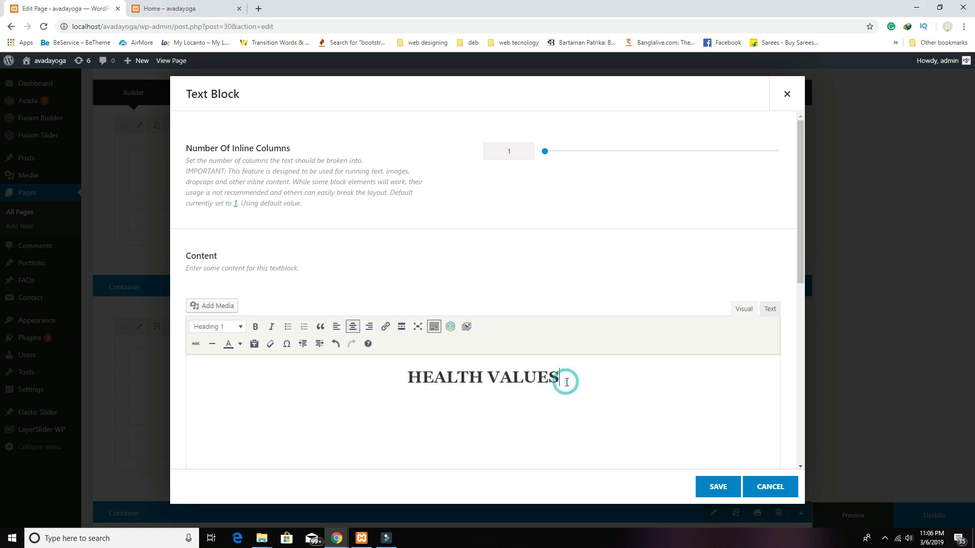
key("Return")
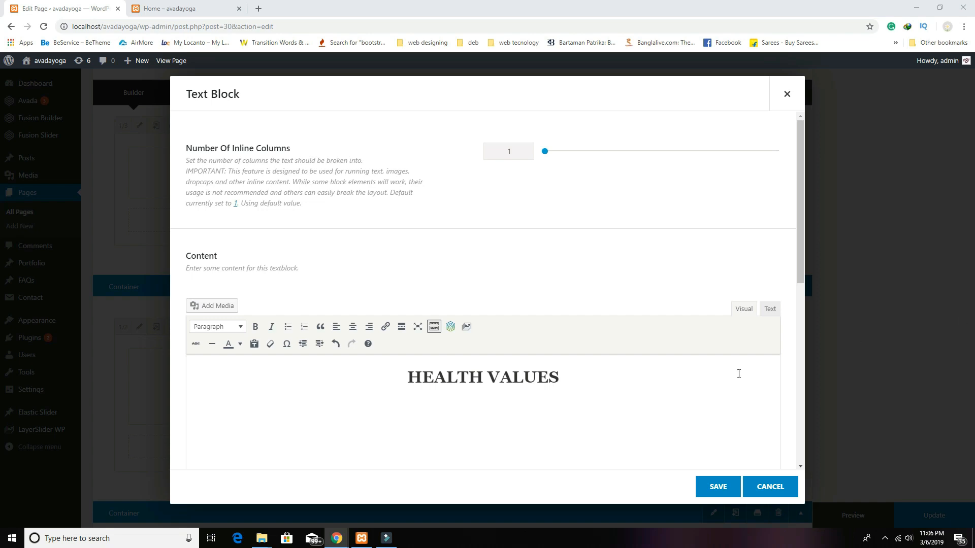
left_click(497, 397)
type("Yoga help you live in symbiosis with nature")
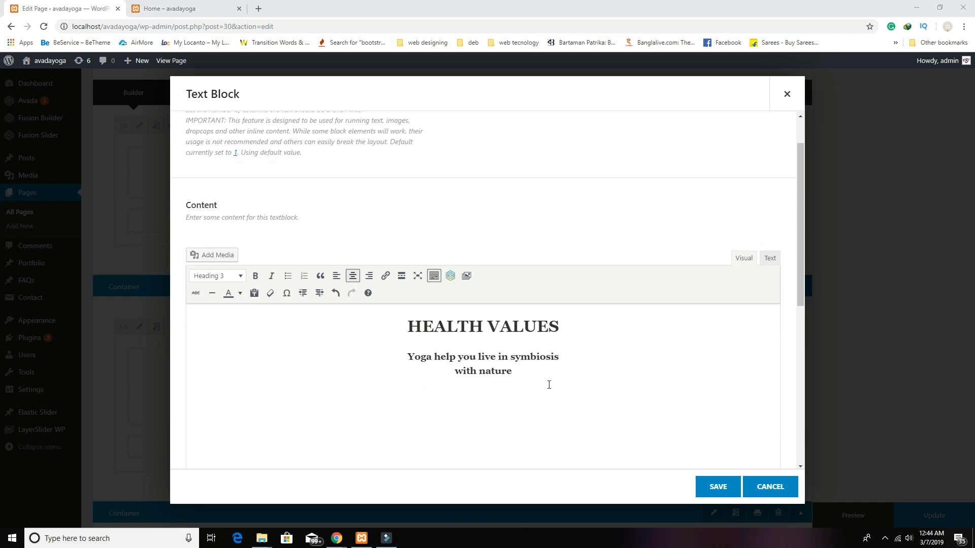
left_click(547, 381)
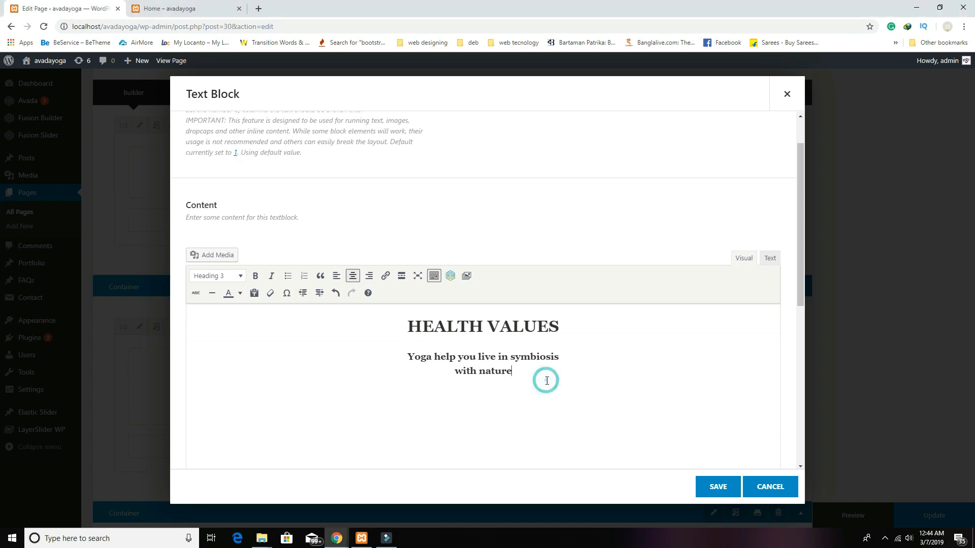
key("Return")
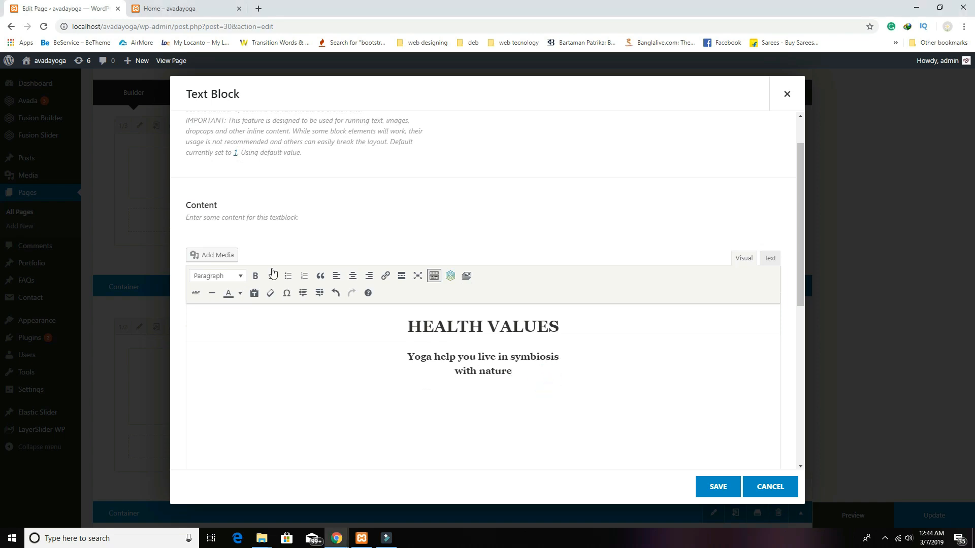
Step: Add a divider, a centred Lorem Ipsum paragraph, a second divider and more text, then save
left_click(213, 293)
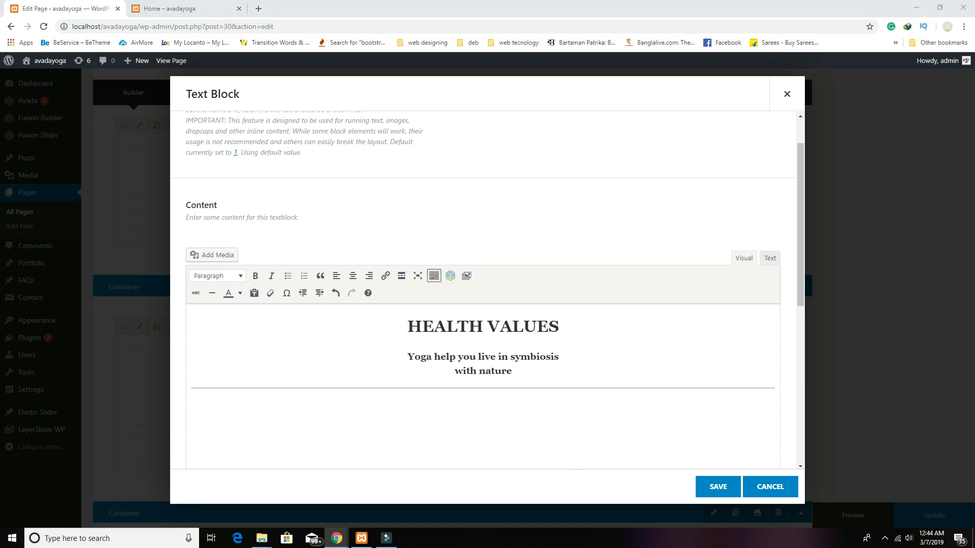
left_click(447, 401)
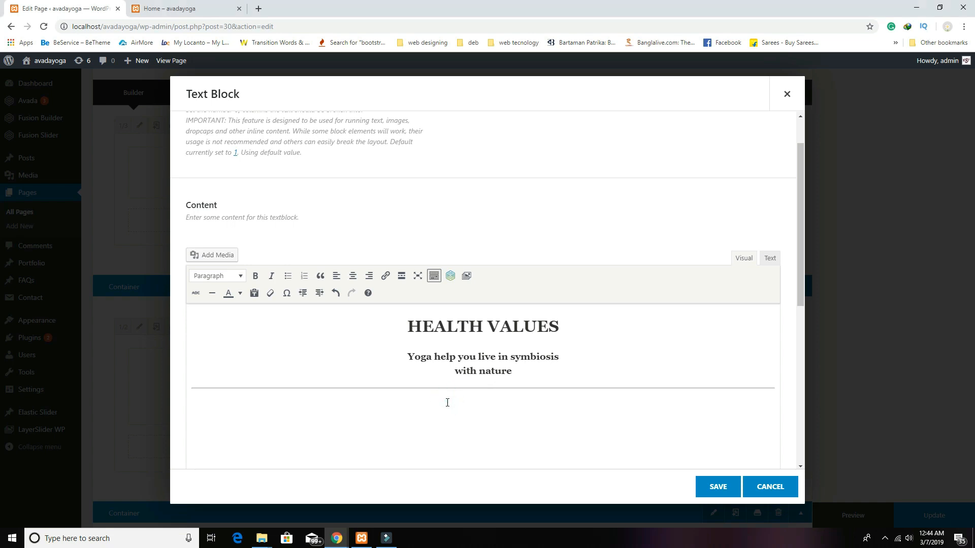
type("Duis sed odio sit amet nibh vulputate cursus a sit amet mauris. Morbi accumsan ipsum velit. Nam nec tellus a odio tincidunt auctor a ornare odio. Proin condimentum fermentum nunc. Etiam pharetra, erat sed fermentum feugiat. Sed non mauris vitae erat consequat auctor eu in elit. Class aptent taciti sociosqu ad litora torquent per conubia nostra, per inceptos himenaeos. Mauris in erat justo.")
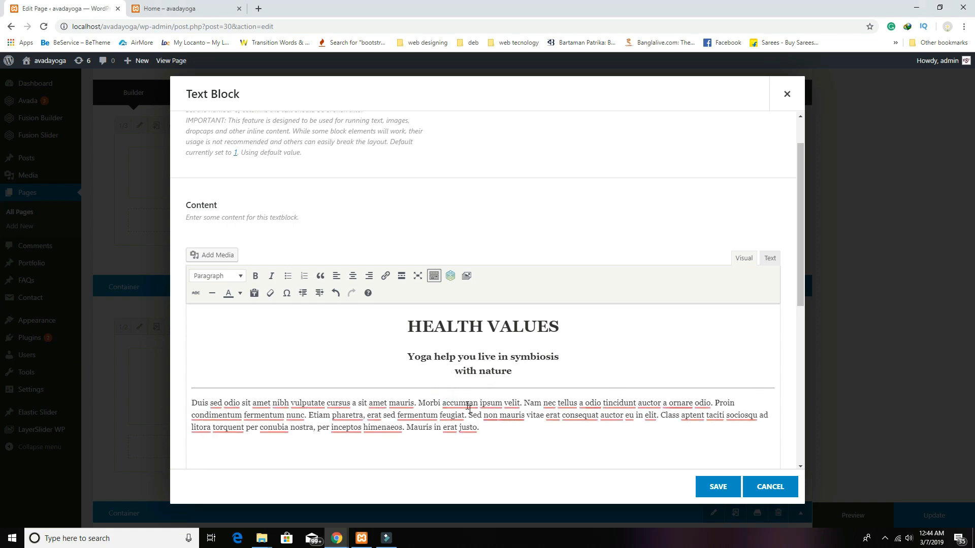
left_click_drag(501, 430, 198, 404)
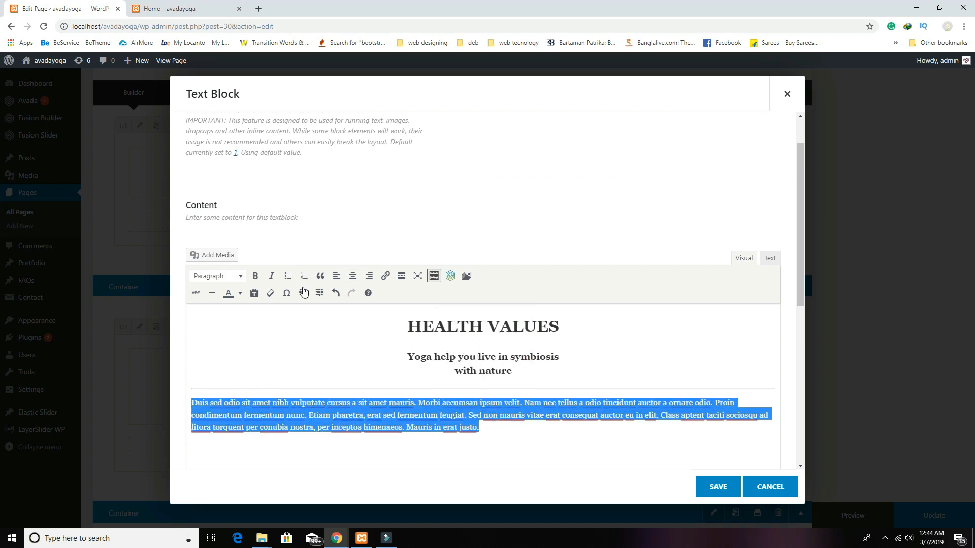
left_click(352, 276)
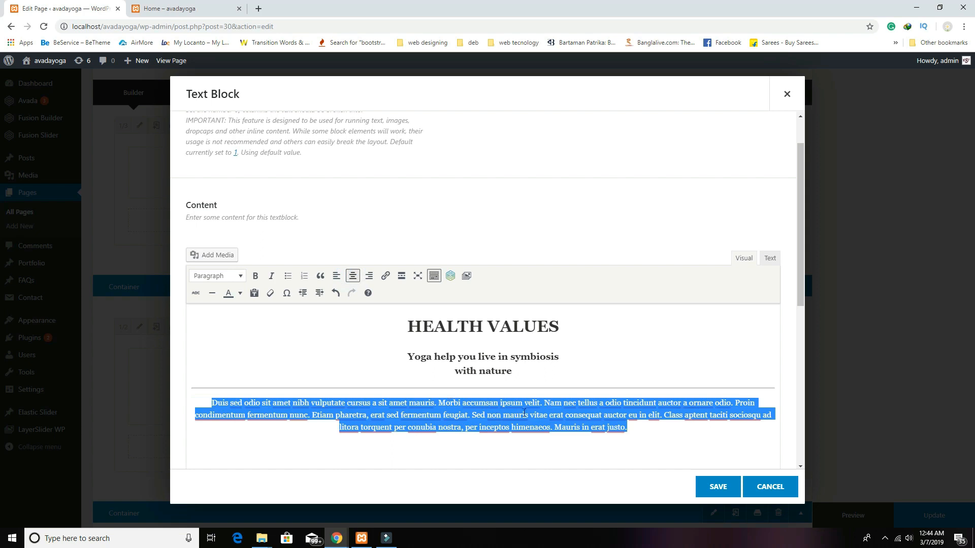
left_click(642, 430)
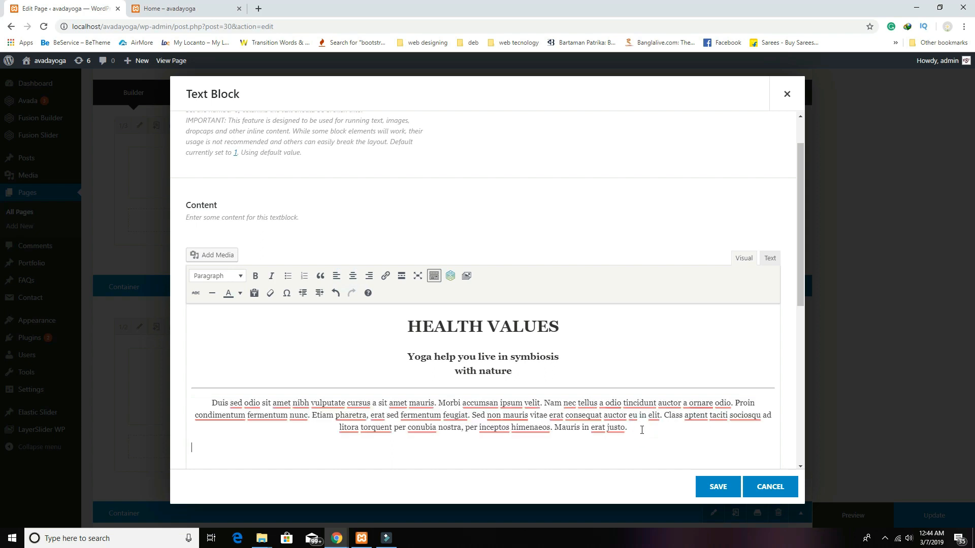
left_click(212, 293)
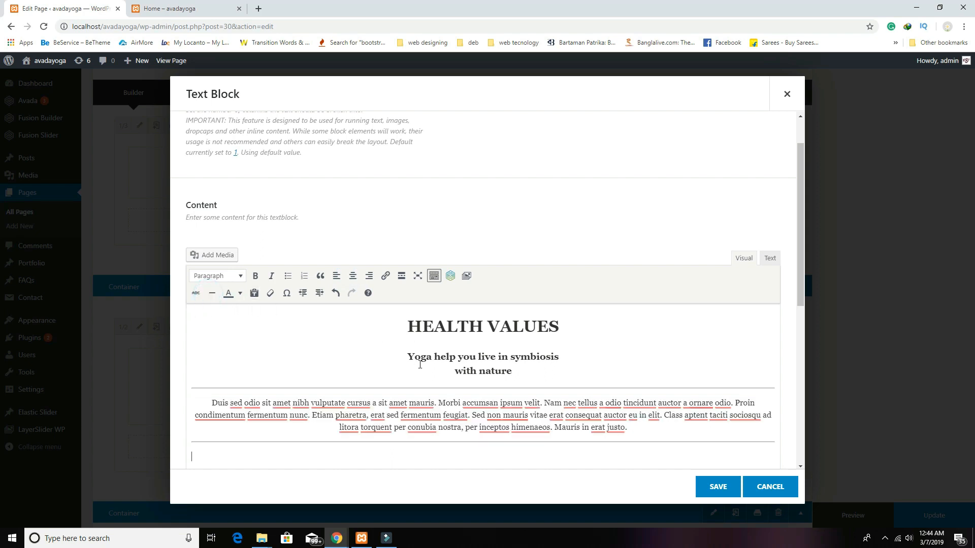
scroll(266, 356, "down", 2)
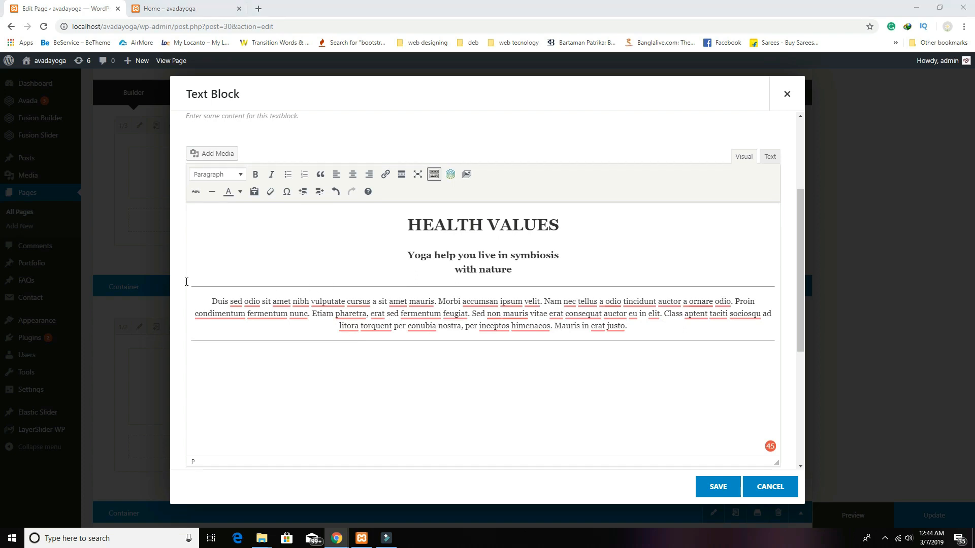
left_click(562, 389)
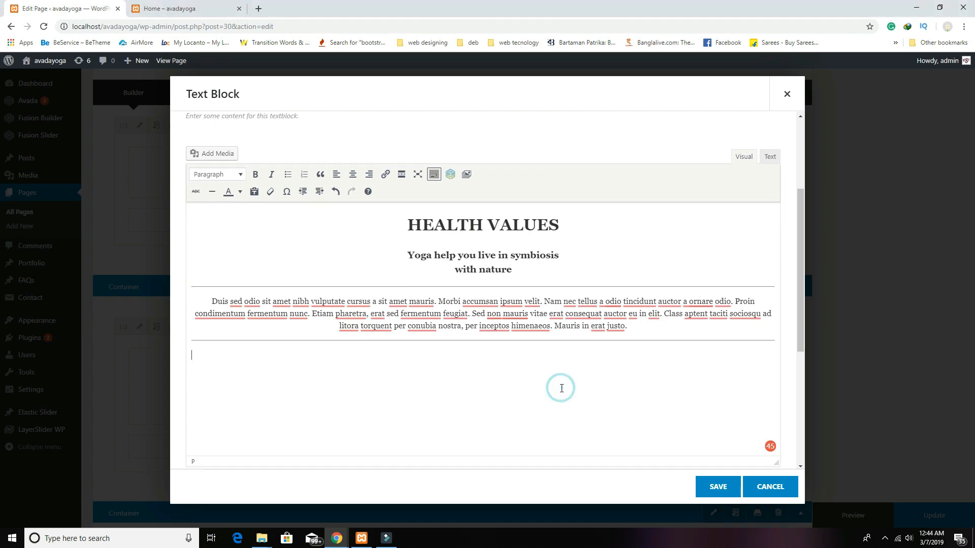
type("Nullam ac urna eu felis dapibus condimentum sit amet a augue. Sed non neque elit. Sed ut imperdiet nisi. Proin condimentum fermentum nunc. Etiam pharetra, erat sed fermentum feugiat, velit mauris egestas quam, ut aliquam massa nisl quis neque. Suspendisse in orci enim.")
left_click(700, 484)
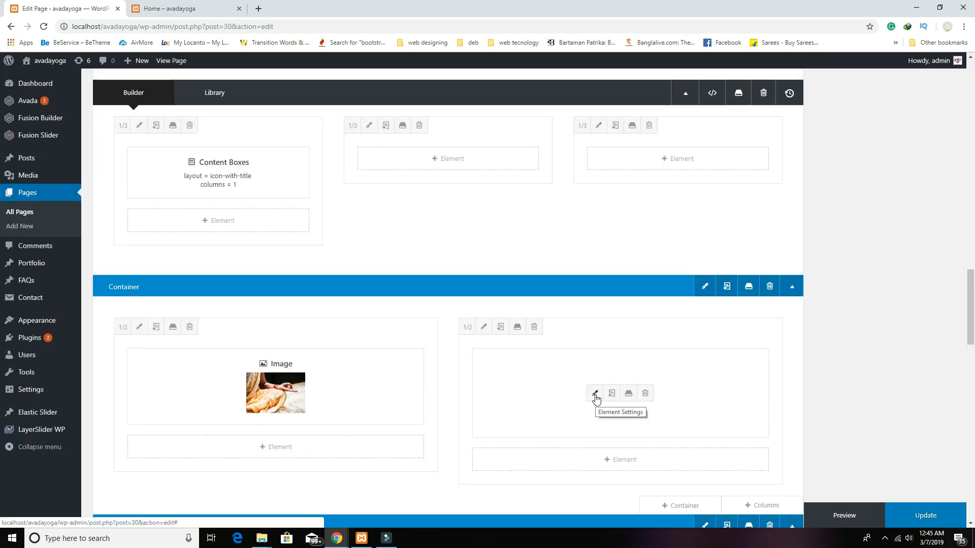
Step: Delete the duplicate divider line between the paragraphs and save the text block
left_click(595, 393)
scroll(572, 386, "down", 3)
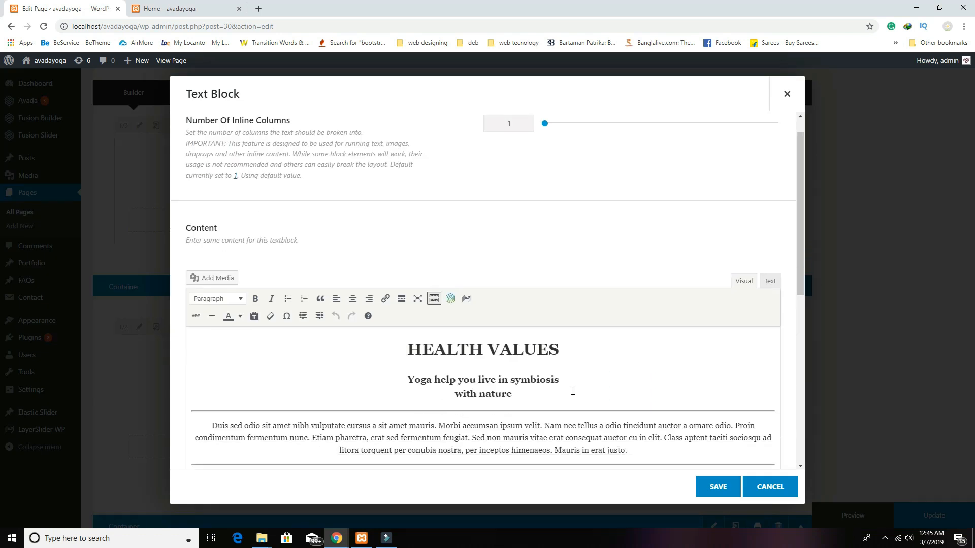
scroll(508, 385, "down", 1)
left_click(432, 347)
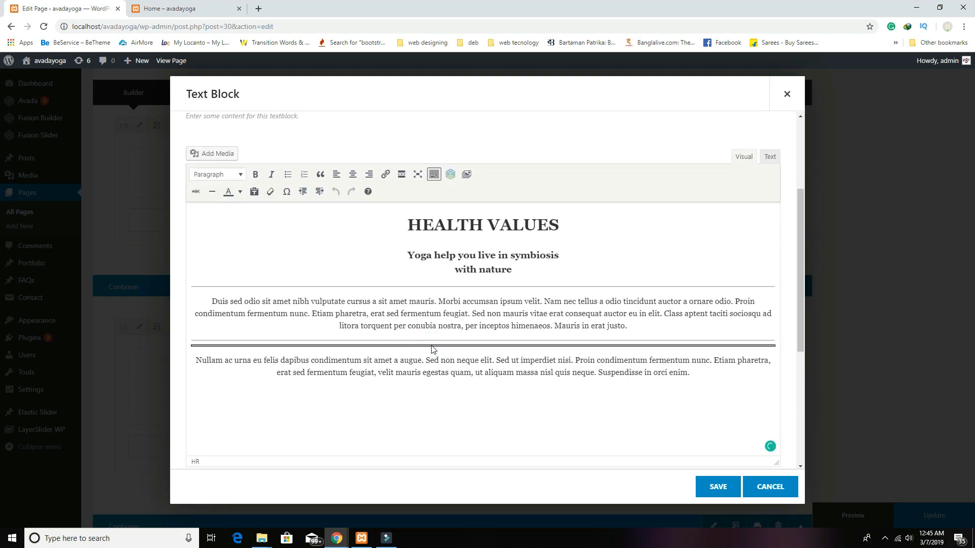
key("Delete")
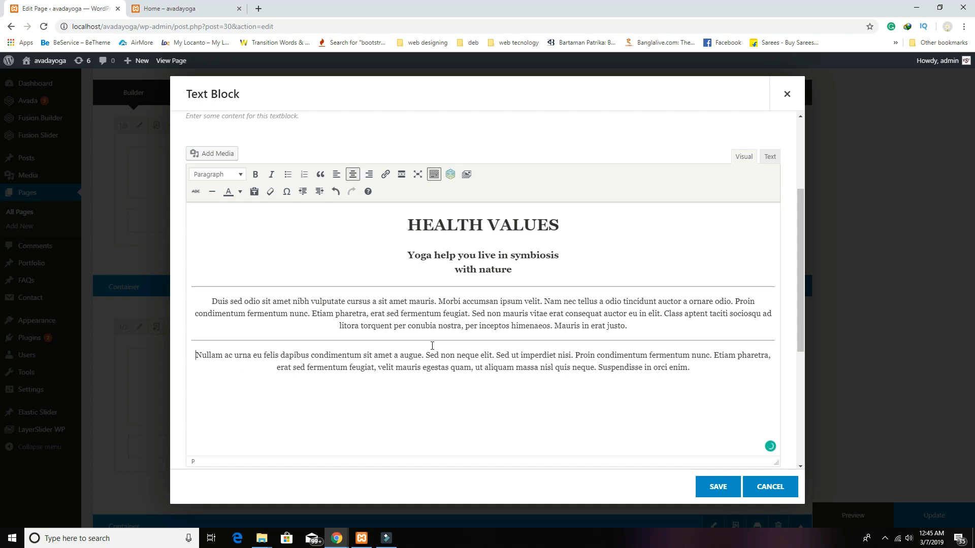
left_click(715, 488)
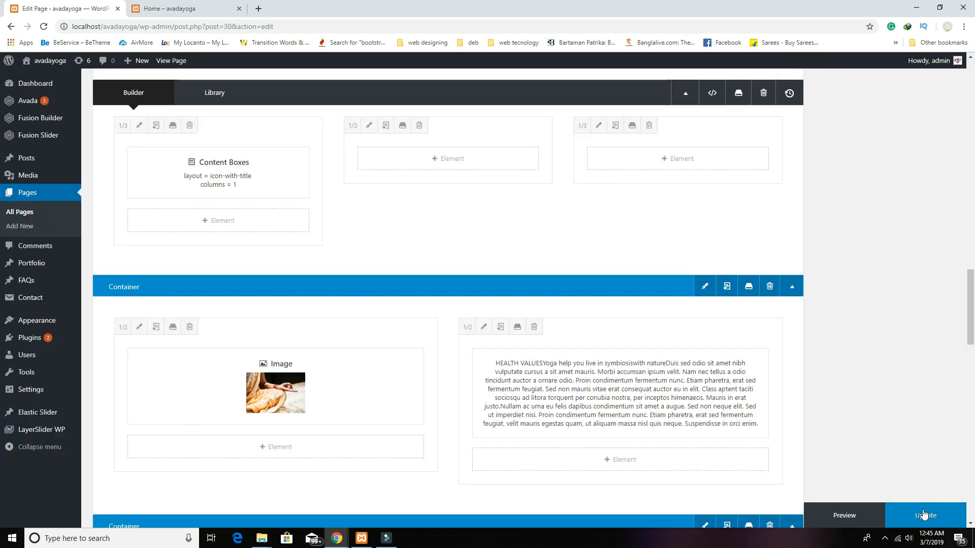
left_click(857, 514)
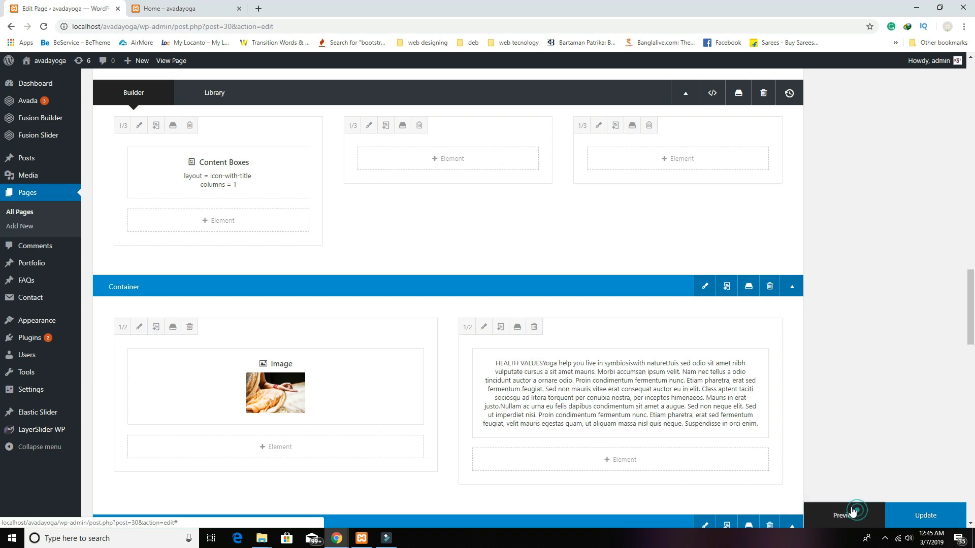
left_click(192, 9)
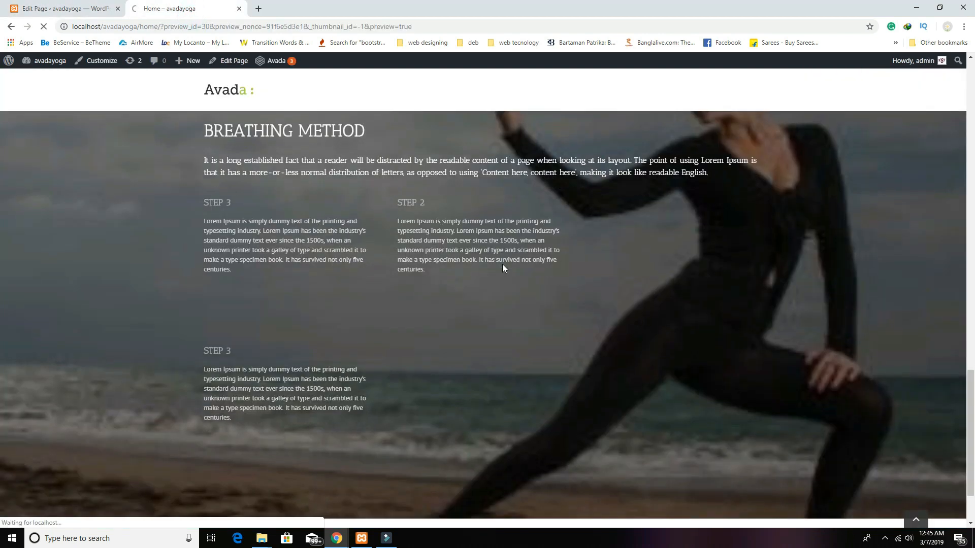
scroll(501, 264, "down", 3)
scroll(501, 264, "up", 3)
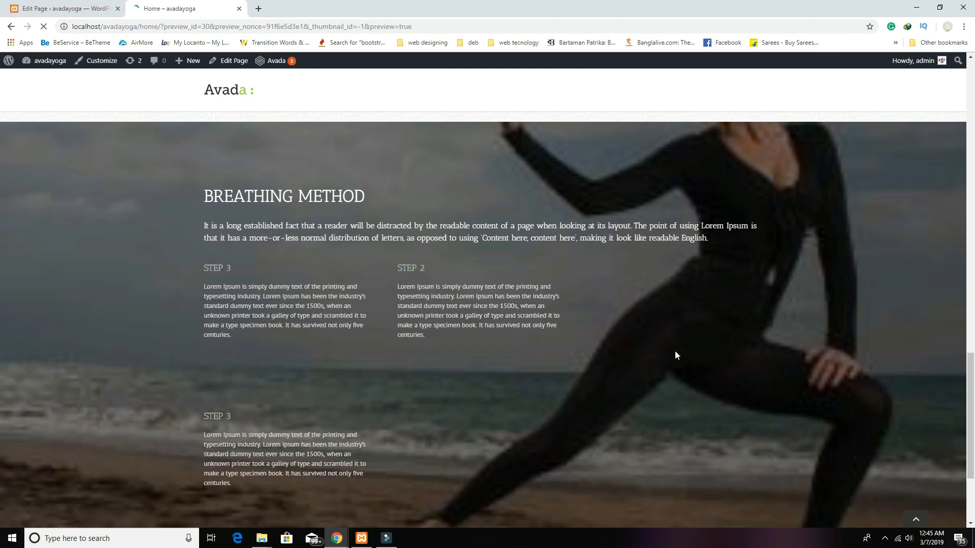
scroll(675, 351, "down", 15)
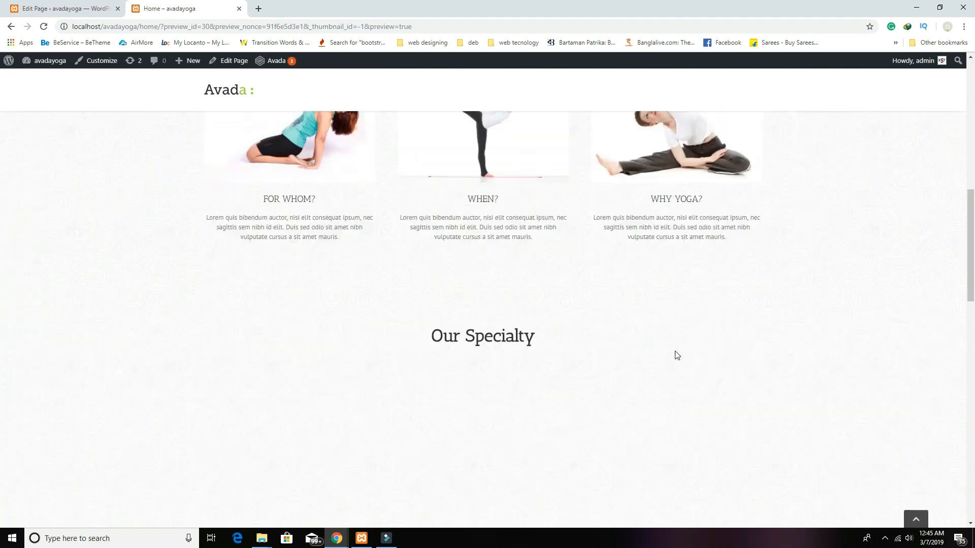
scroll(675, 351, "down", 8)
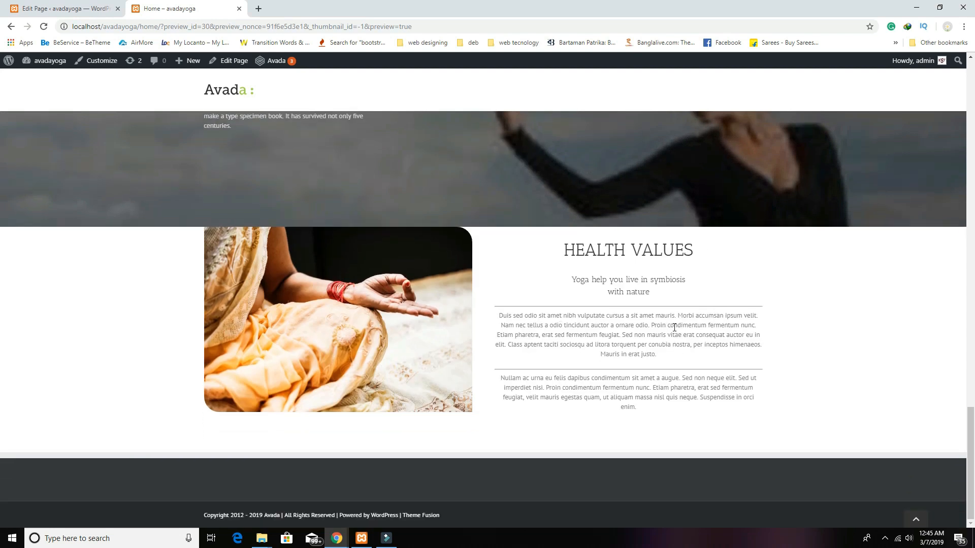
left_click(58, 6)
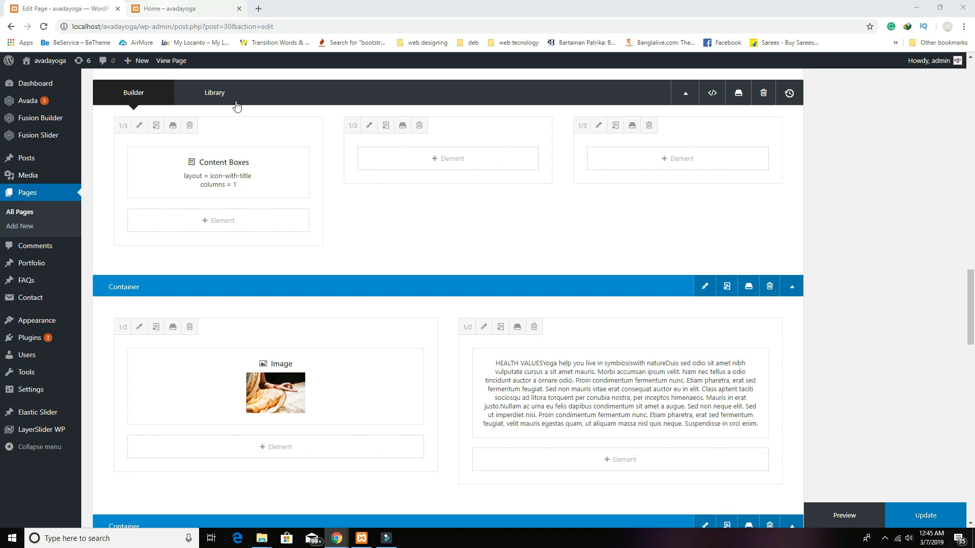
Step: Give the HEALTH VALUES container a pale texture background repeating vertically and horizontally, and save
left_click(176, 11)
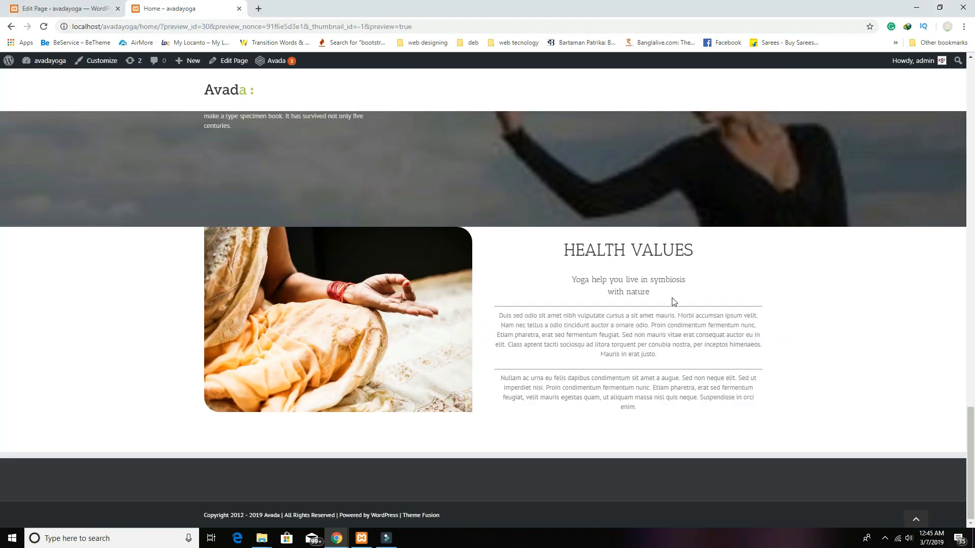
left_click(81, 11)
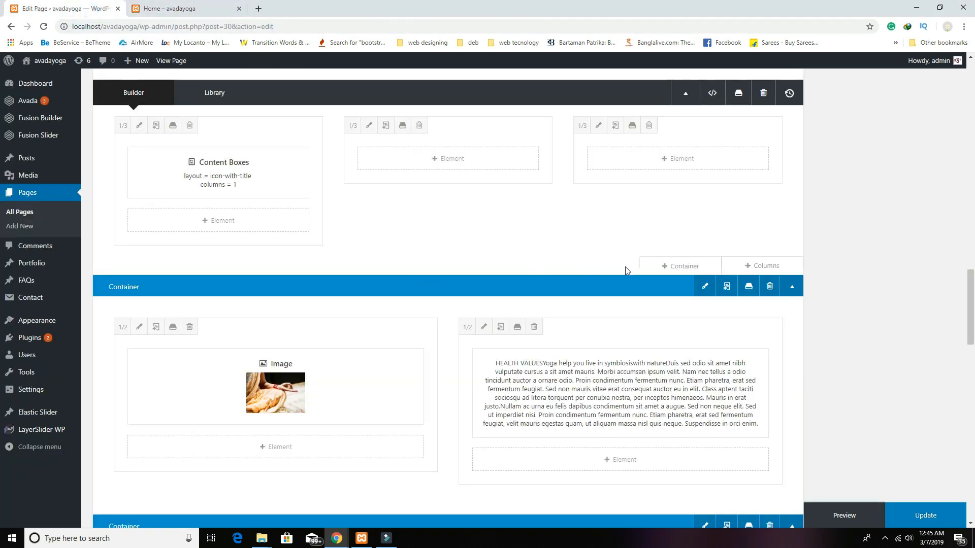
left_click(704, 287)
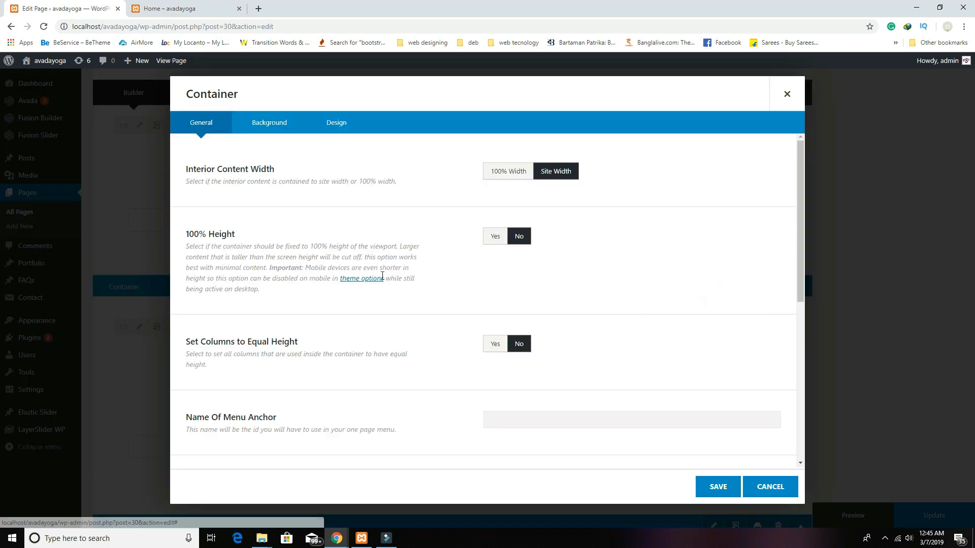
left_click(282, 130)
left_click(741, 258)
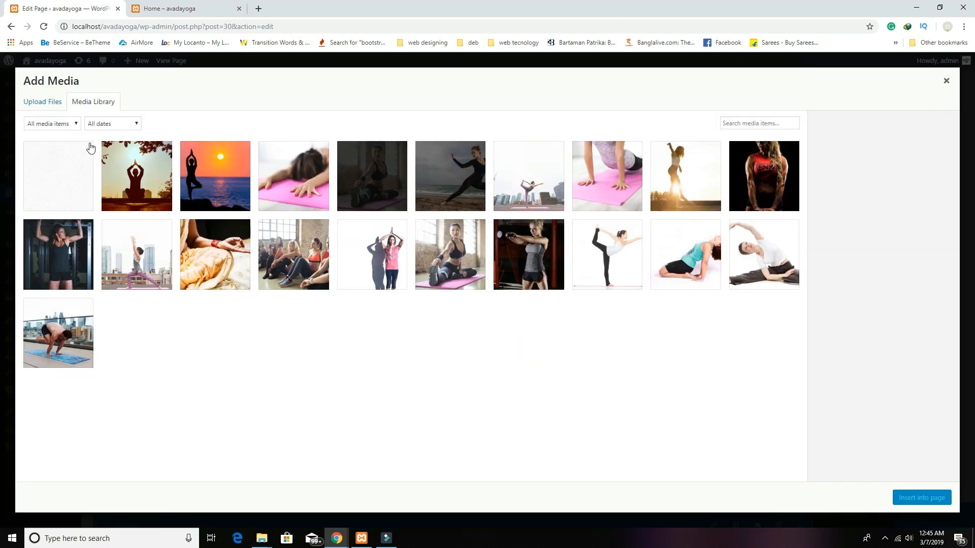
left_click(77, 155)
left_click(914, 498)
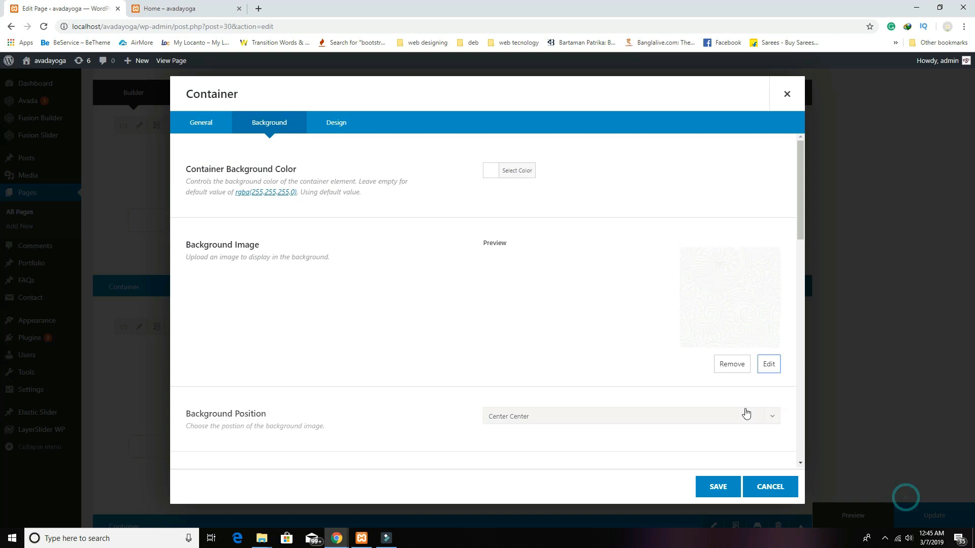
scroll(731, 403, "down", 1)
left_click(595, 432)
left_click(588, 461)
left_click(722, 493)
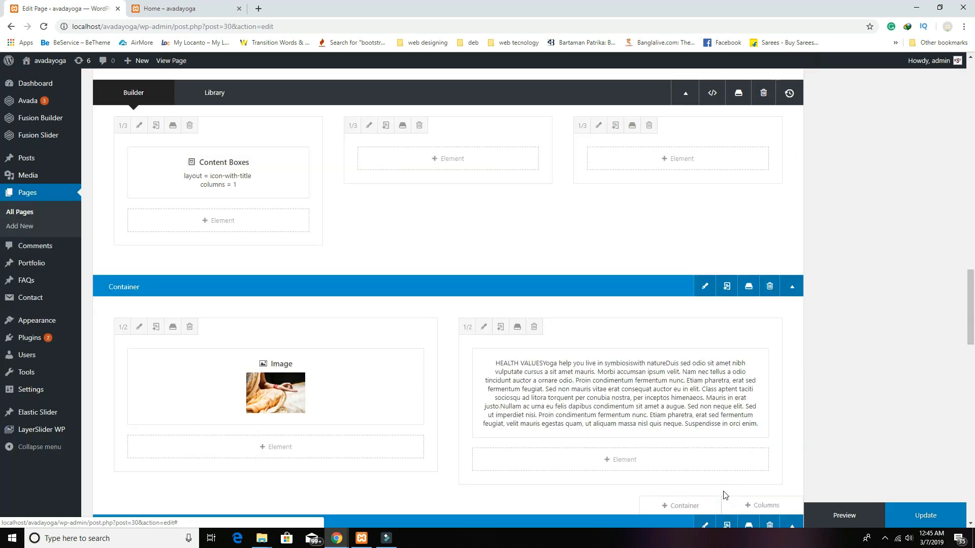
Step: Set the container padding to 100 top and 70 bottom, save, and preview the page
left_click(704, 287)
left_click(299, 126)
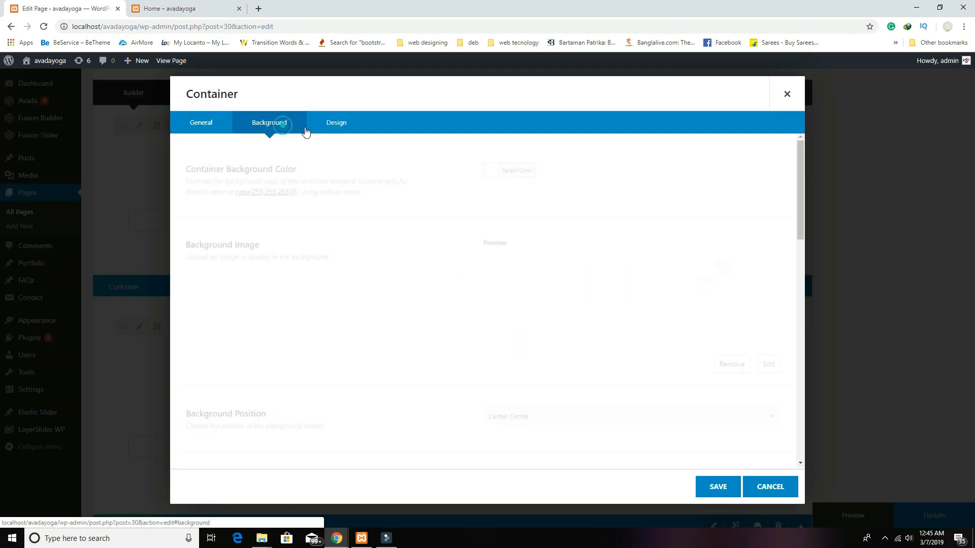
left_click(337, 125)
left_click(528, 328)
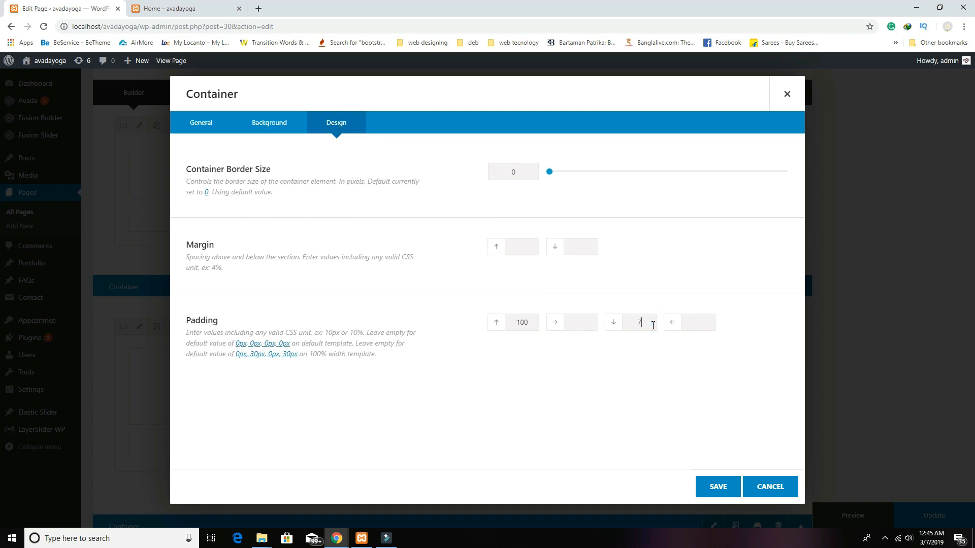
left_click(731, 485)
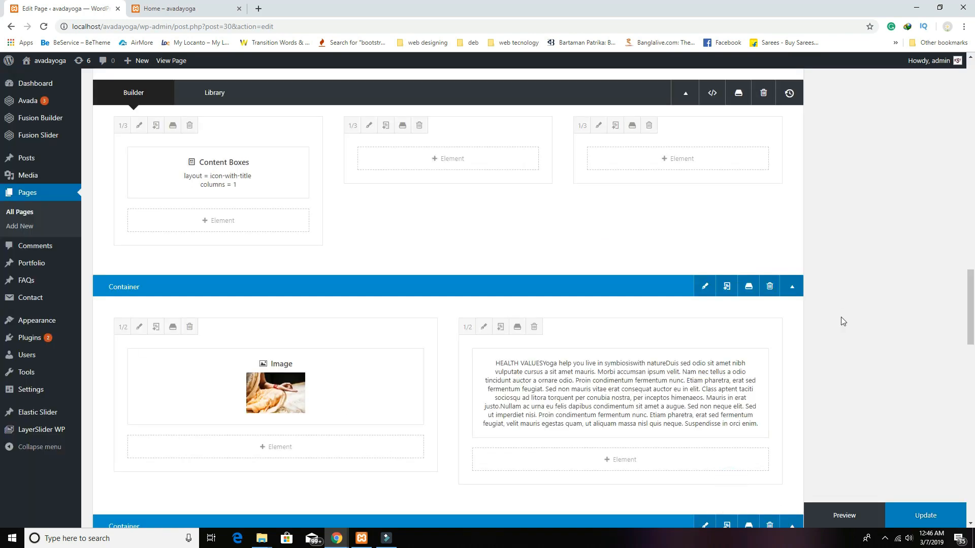
left_click(853, 515)
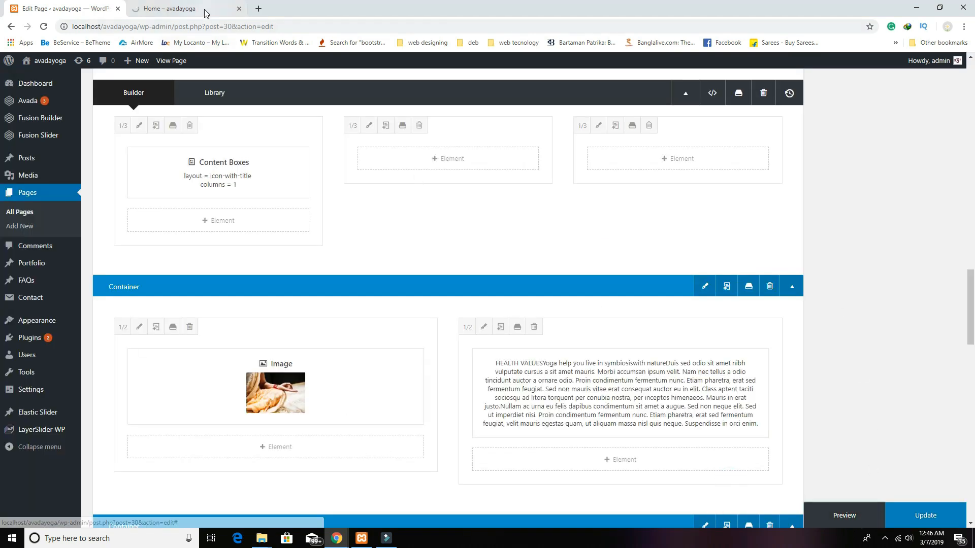
left_click(206, 13)
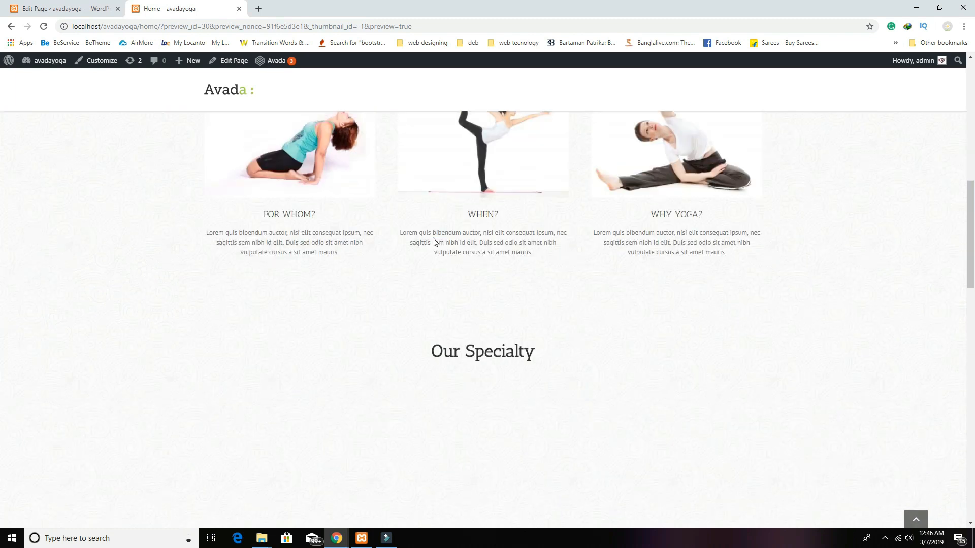
scroll(433, 242, "down", 12)
scroll(432, 238, "up", 2)
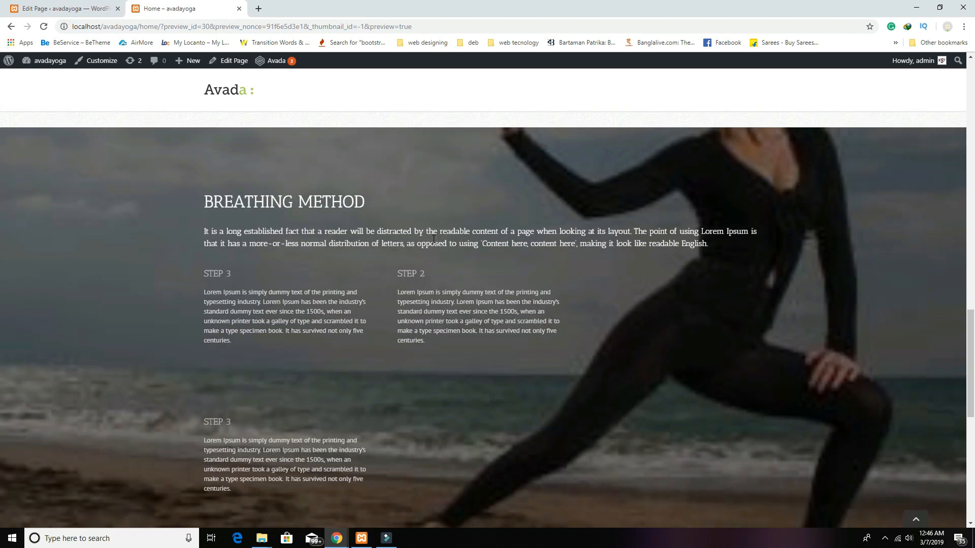
scroll(433, 239, "down", 8)
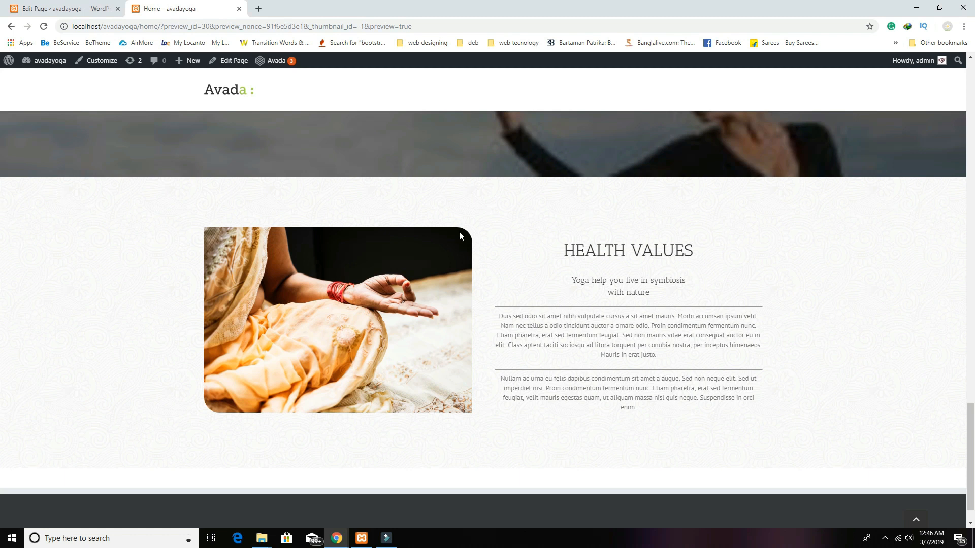
Step: Add a blank one-column container below HEALTH VALUES holding a new Text Block
left_click(71, 9)
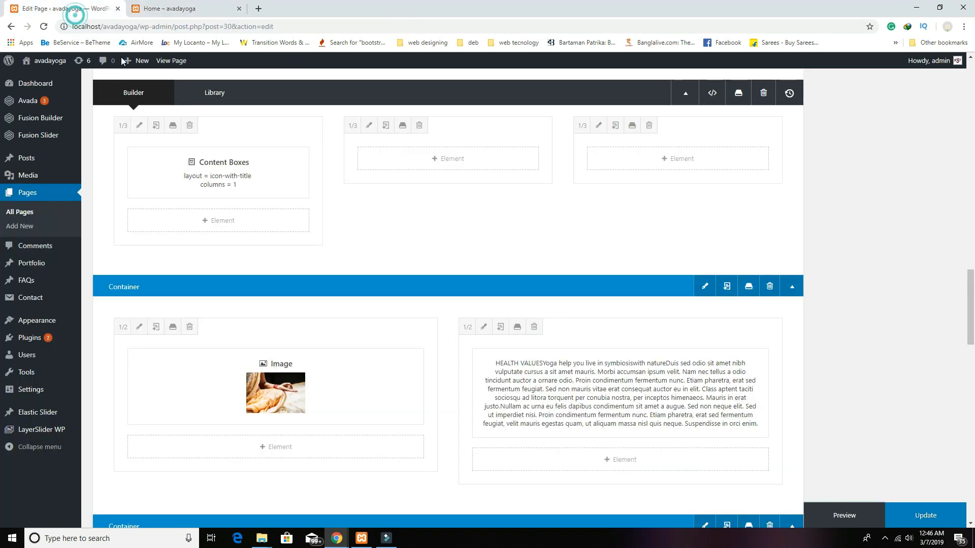
scroll(660, 406, "down", 2)
scroll(672, 423, "down", 2)
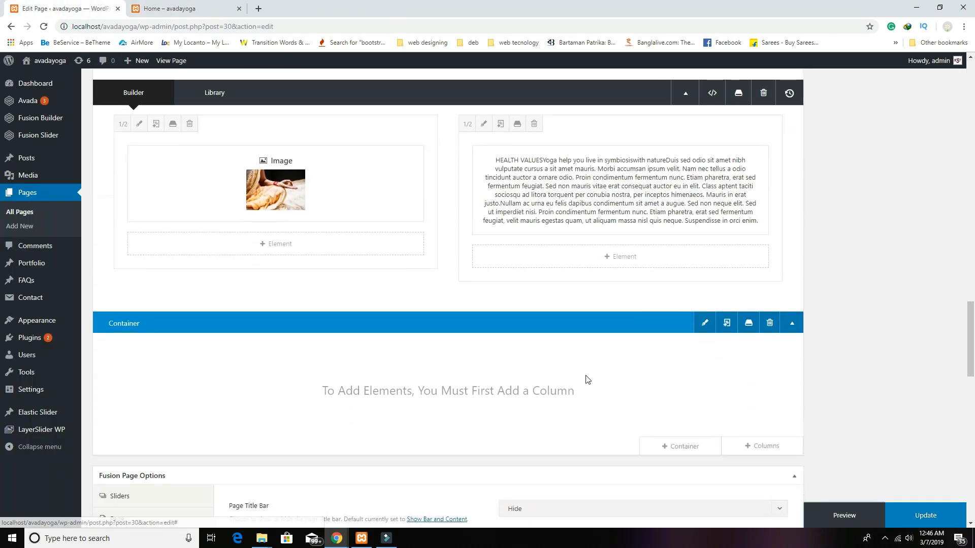
left_click(699, 451)
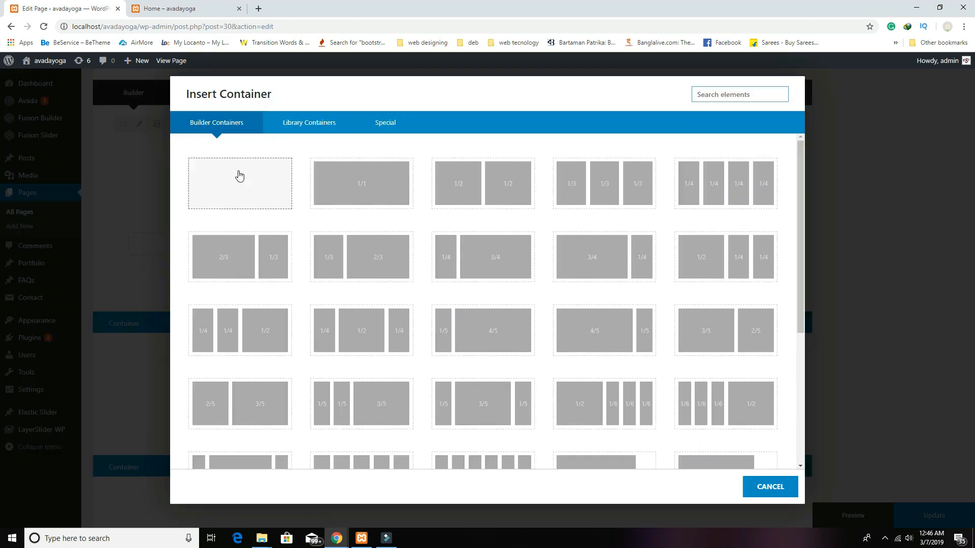
left_click(239, 177)
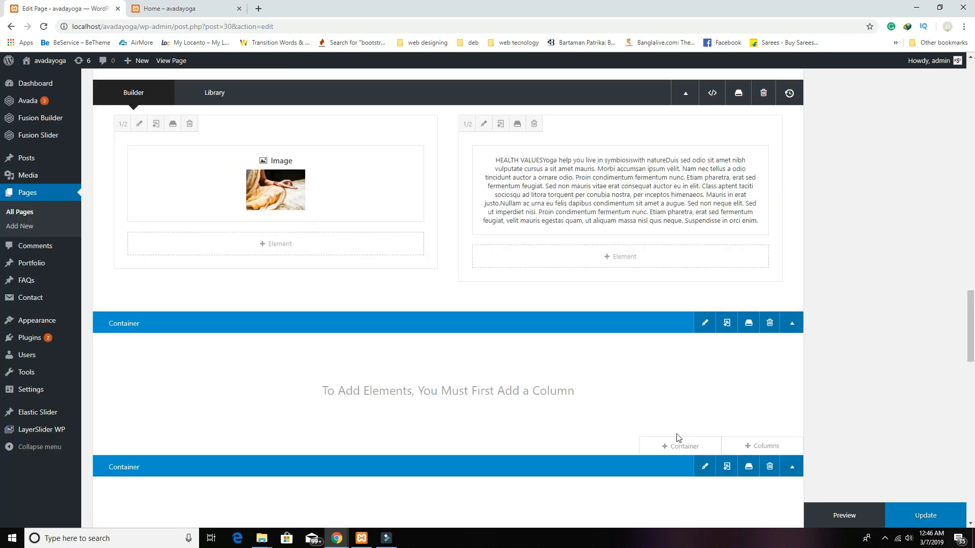
left_click(761, 446)
left_click(269, 200)
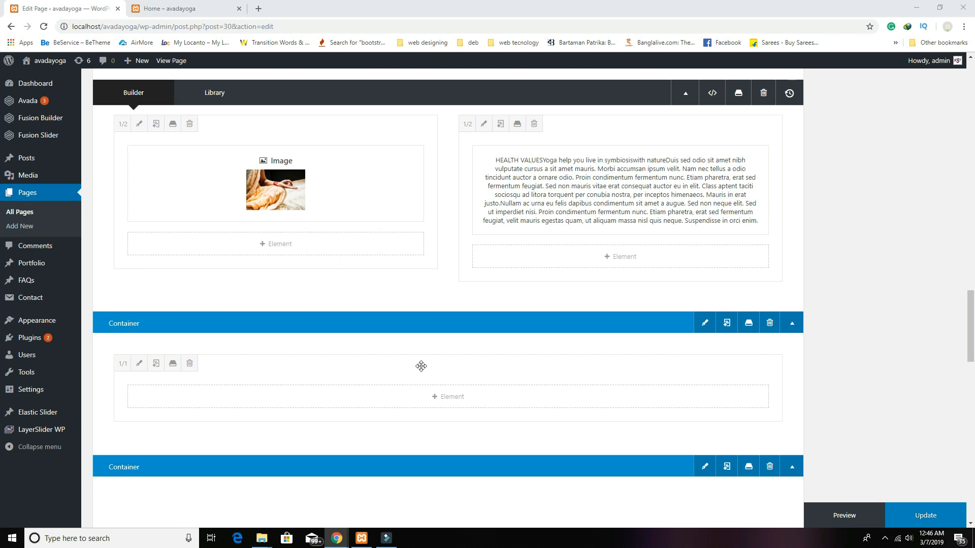
left_click(436, 397)
scroll(435, 401, "down", 8)
left_click(272, 350)
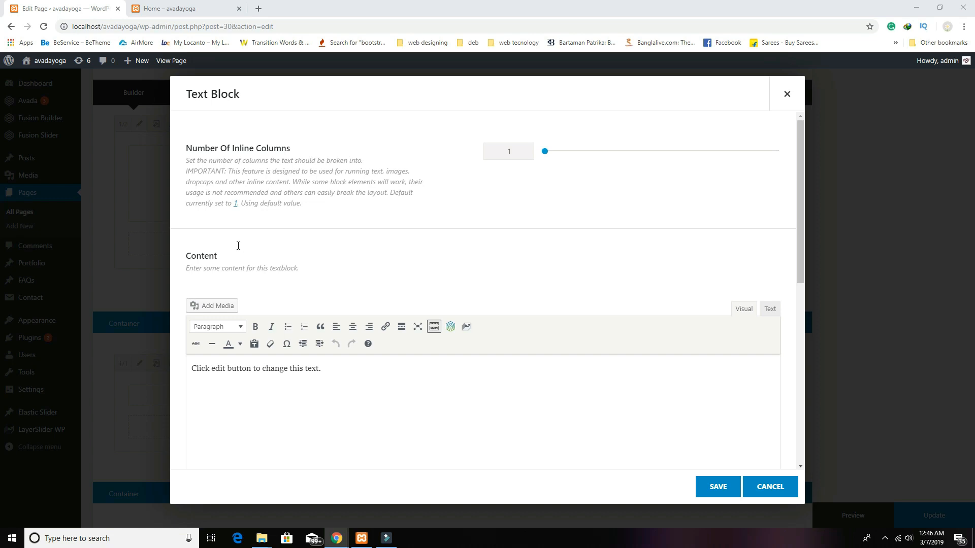
Step: Replace the placeholder with TRAINING VIDEO and the subheading 'Transforming a virtual force to the spiritual level', then save
left_click(473, 384)
key("ctrl+a")
key("Delete")
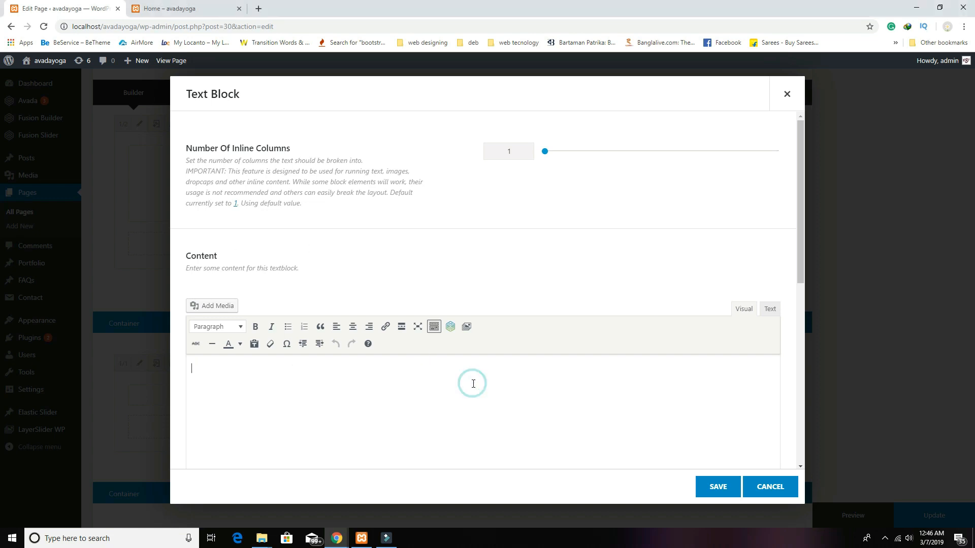
type("TRAINING VIDEO")
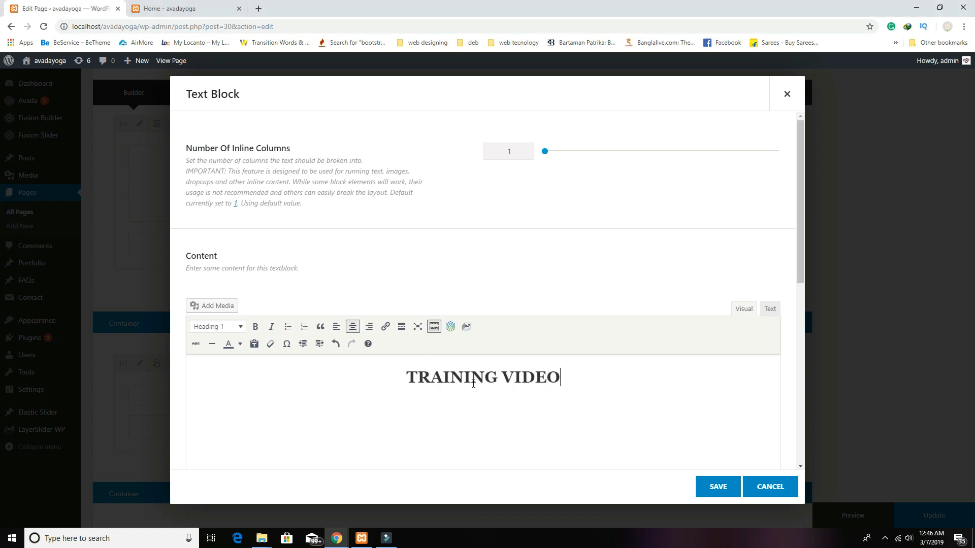
key("Return")
key("alt+Tab")
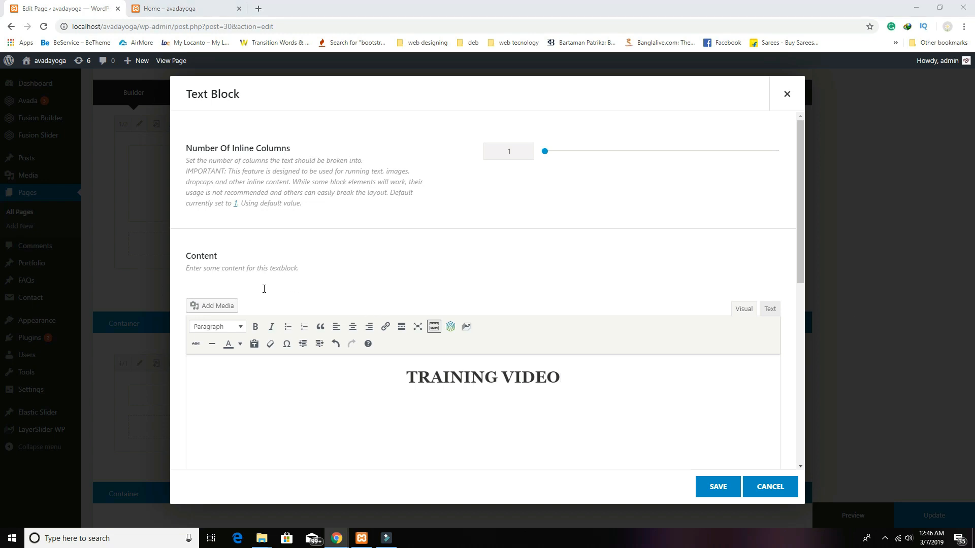
left_click(491, 399)
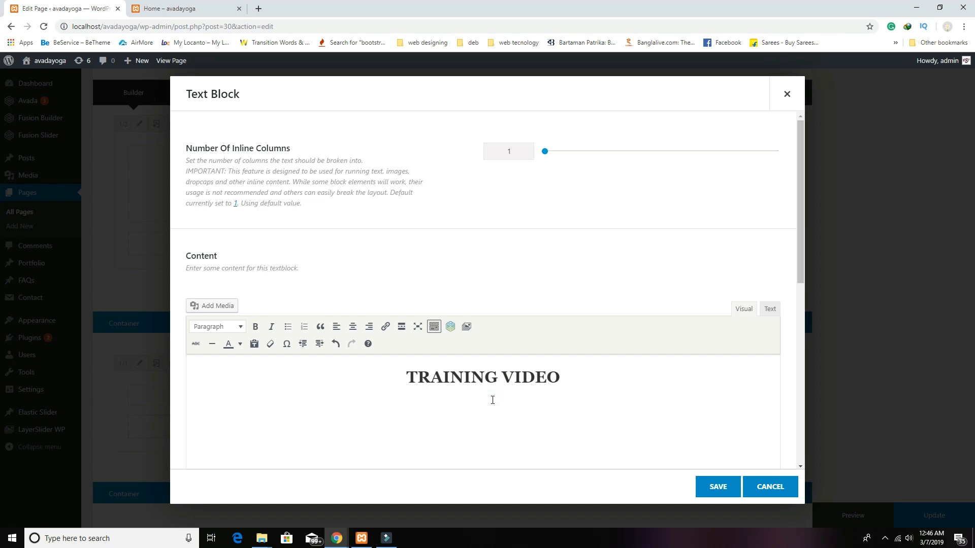
type("Transforming a virtual force to the spiritual level")
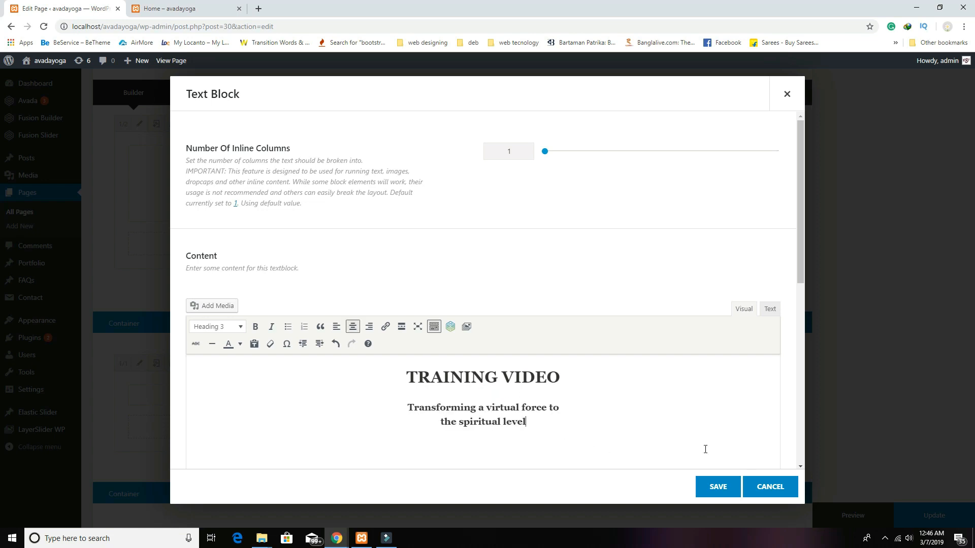
scroll(705, 448, "down", 3)
left_click(719, 487)
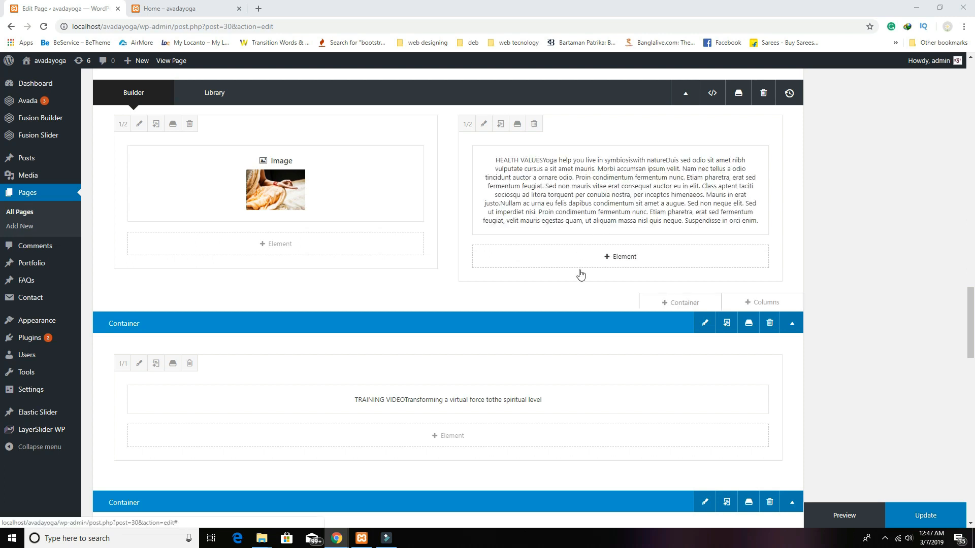
left_click(441, 443)
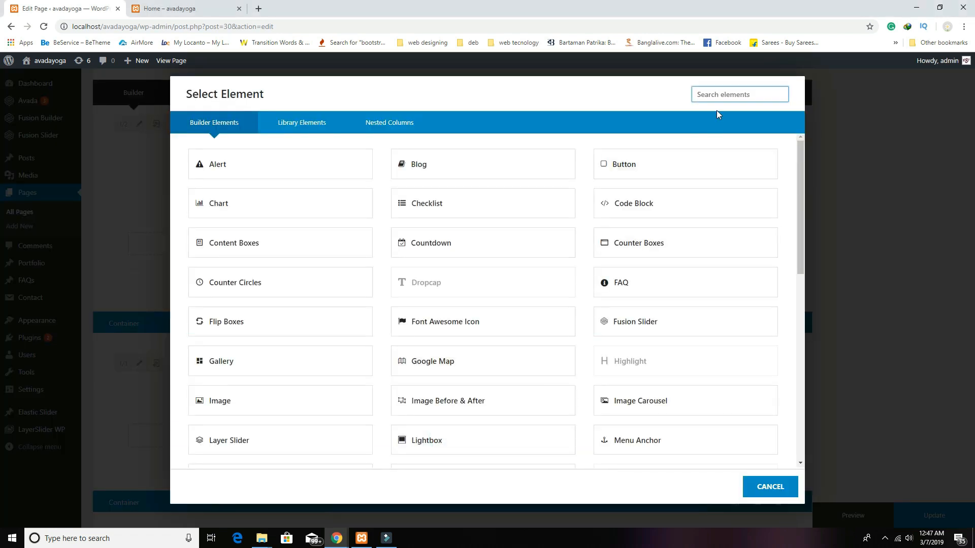
type("yo")
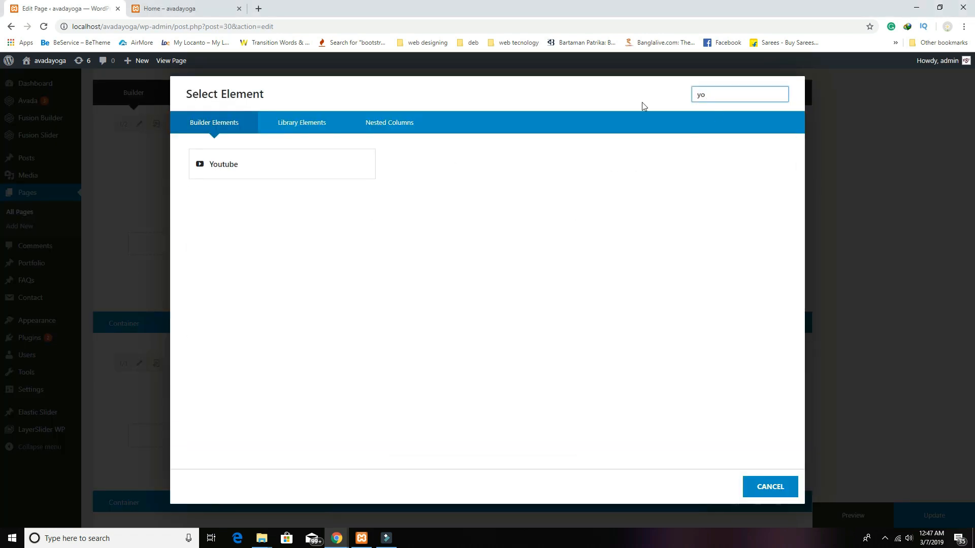
left_click(241, 175)
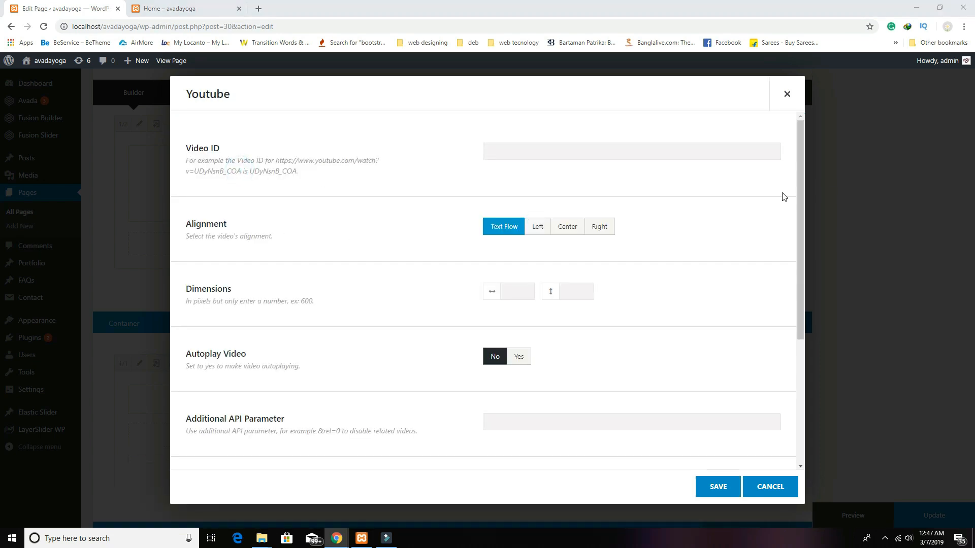
type("https://youtu.be/L47x7RdlnuY")
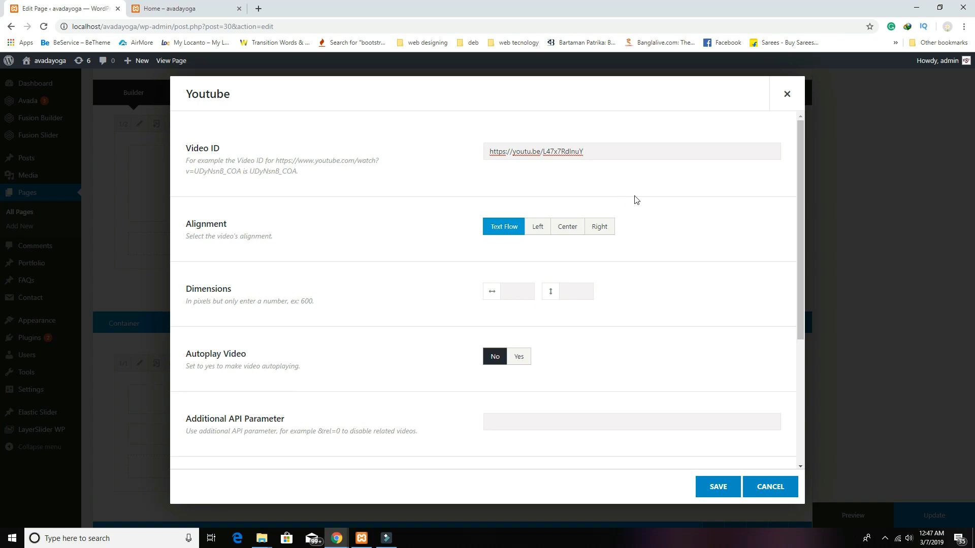
left_click(568, 229)
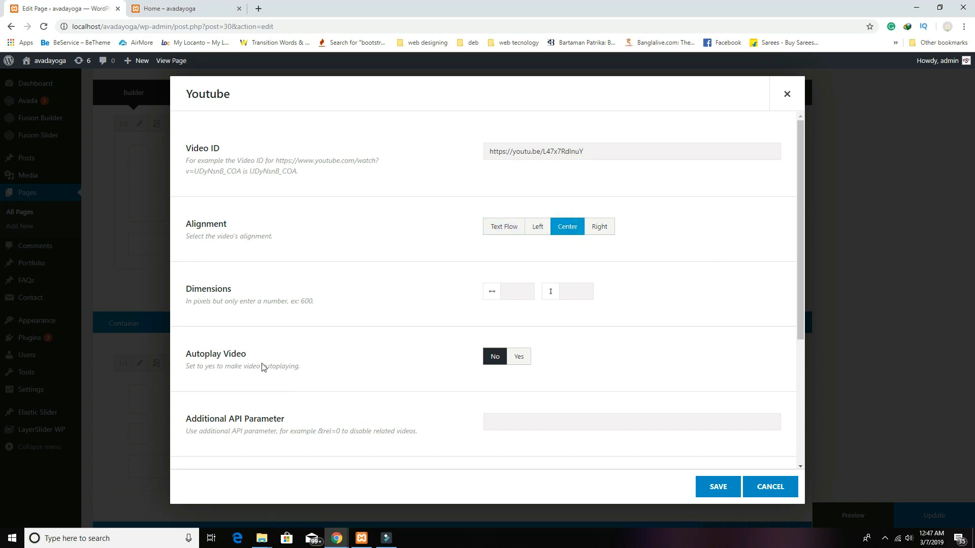
left_click(514, 287)
left_click(571, 288)
scroll(609, 325, "down", 5)
left_click(731, 486)
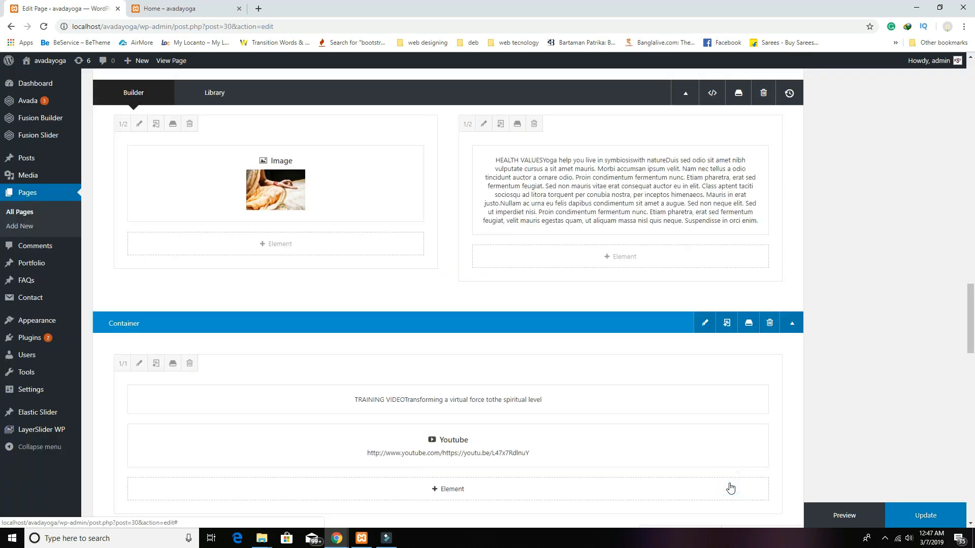
Step: Give the Training Video container the home_yoga_bg_pattern background, repeating vertically and horizontally
left_click(704, 324)
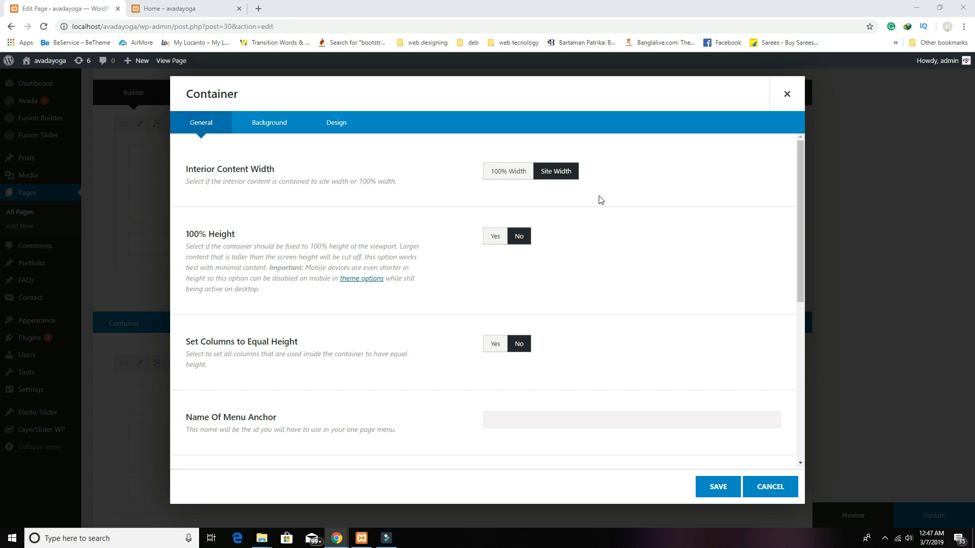
left_click(284, 127)
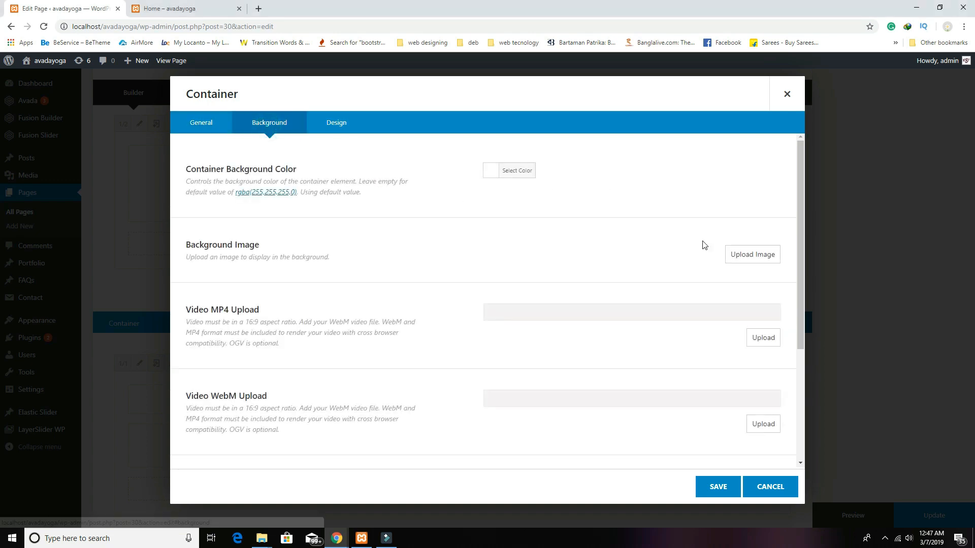
left_click(748, 252)
left_click(71, 163)
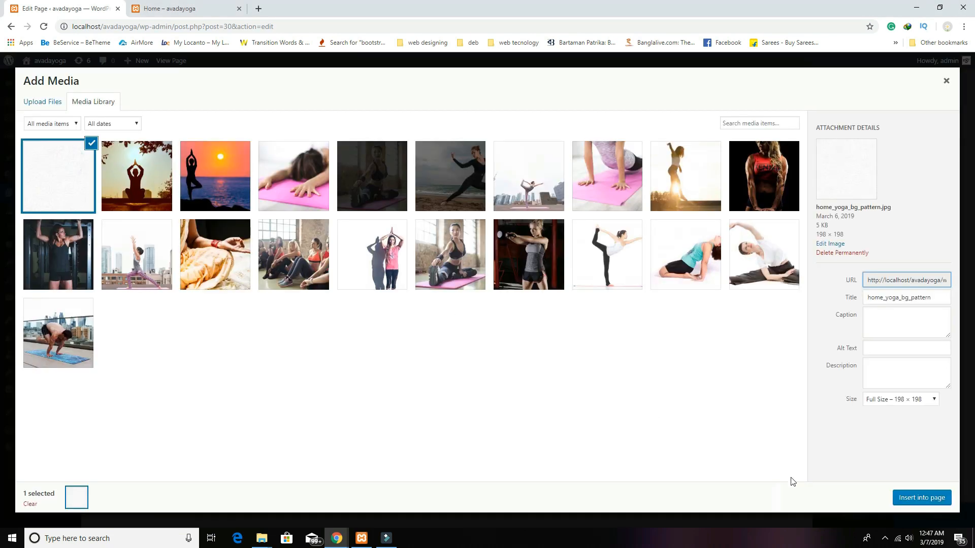
left_click(903, 503)
scroll(683, 416, "down", 2)
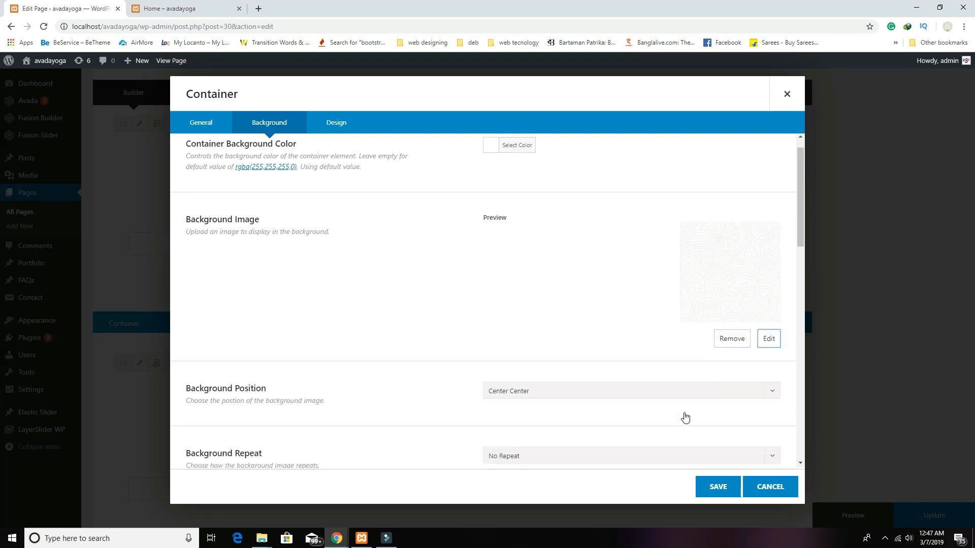
left_click(595, 381)
left_click(578, 412)
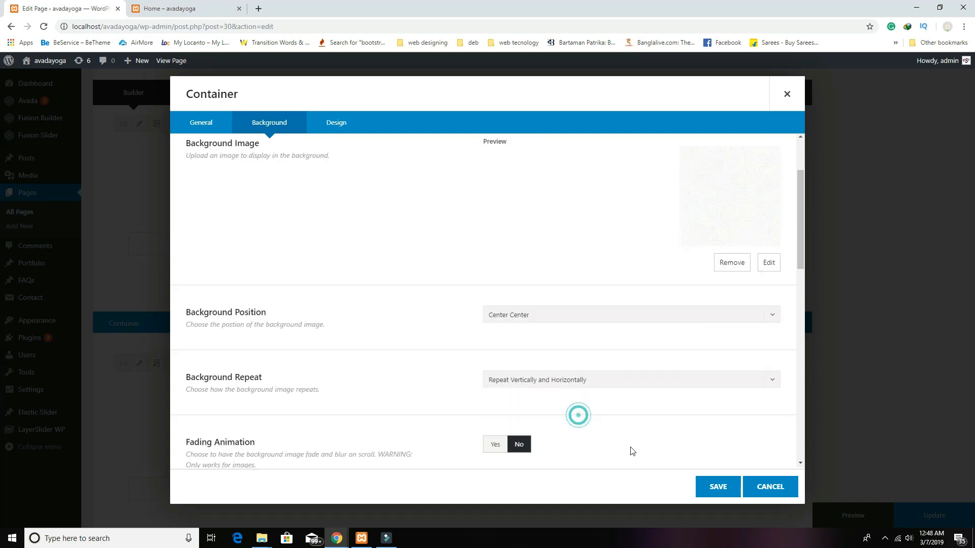
Step: Set the container's padding to 100 top and 70 bottom, save, and preview the page
left_click(512, 323)
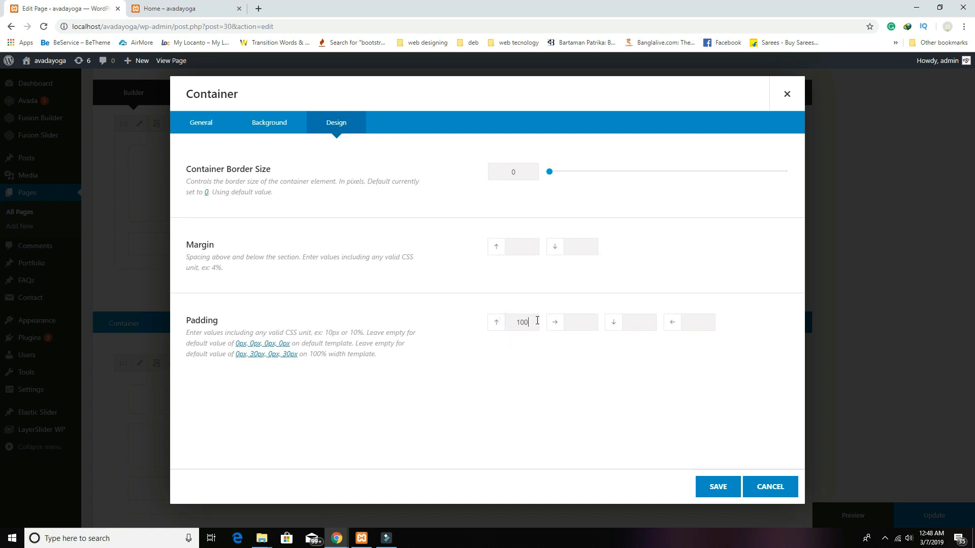
left_click(643, 322)
left_click(718, 487)
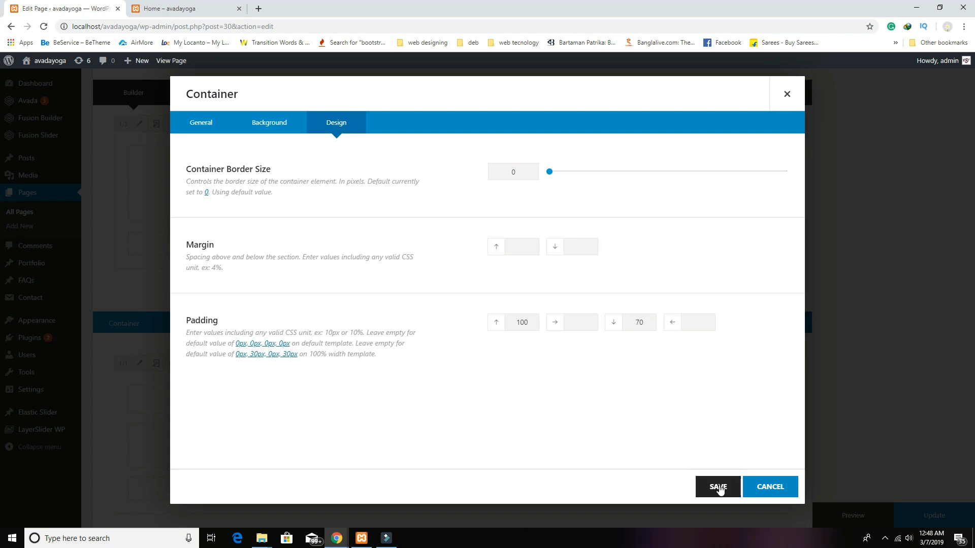
left_click(844, 514)
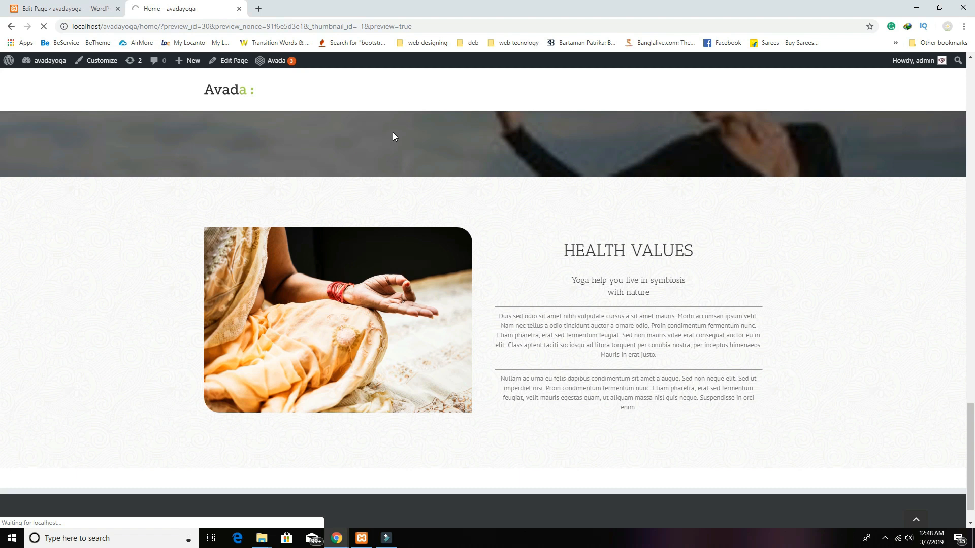
scroll(487, 189, "down", 1)
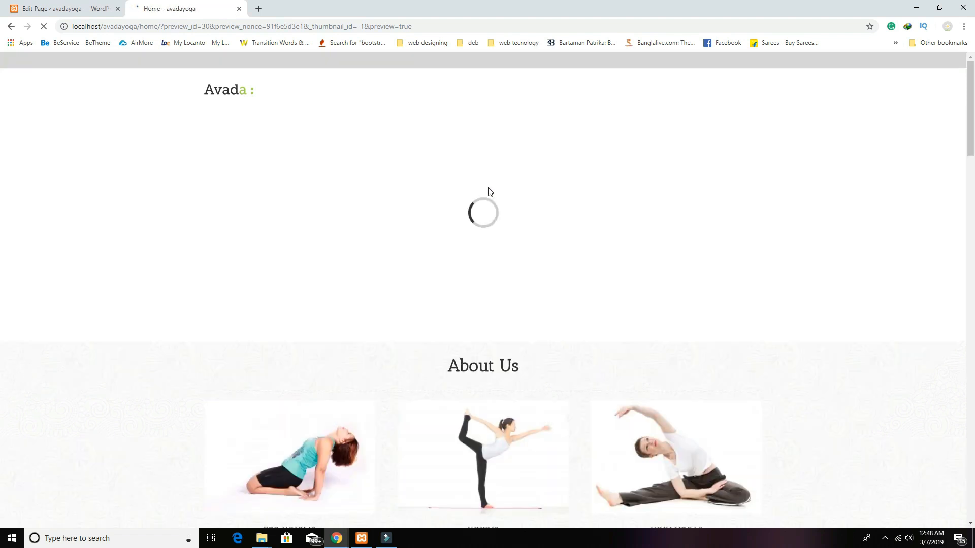
scroll(696, 336, "down", 20)
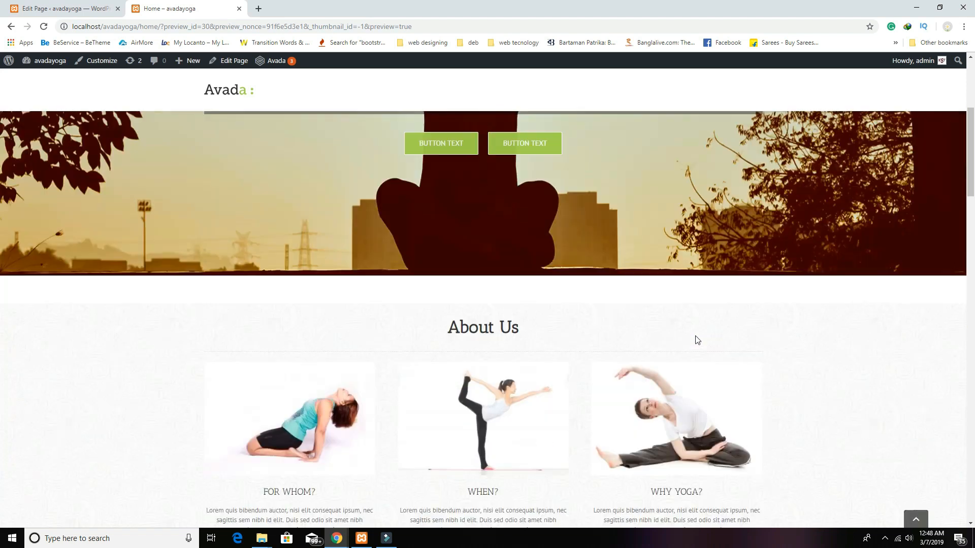
scroll(695, 336, "down", 15)
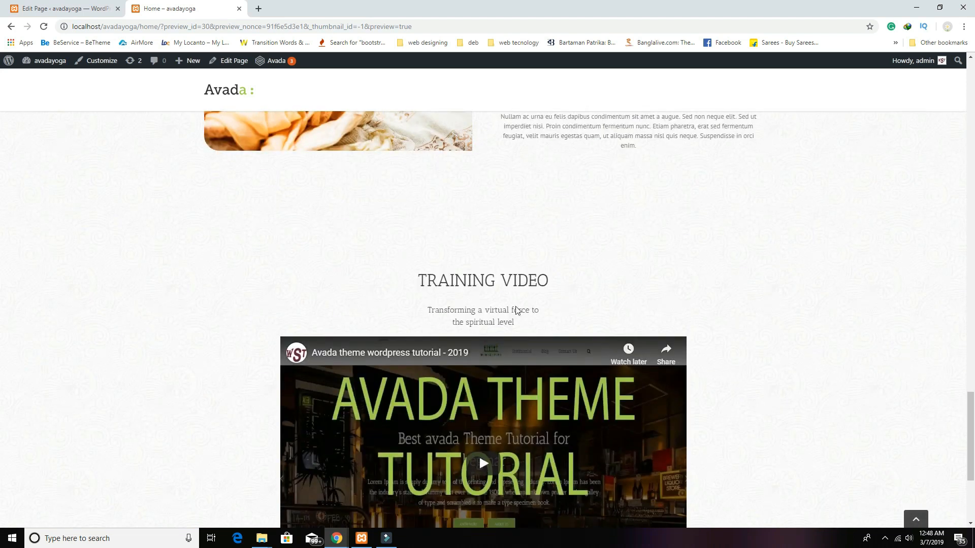
scroll(516, 309, "up", 4)
scroll(555, 316, "down", 5)
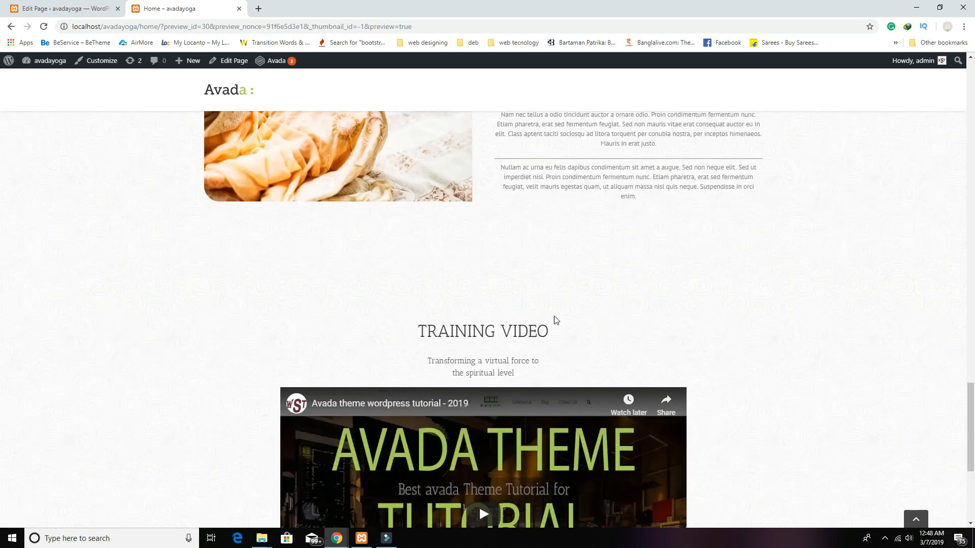
scroll(576, 315, "up", 2)
Step: Change the Training Video container's top and bottom padding from 100 and 70 to 50, and save
left_click(94, 10)
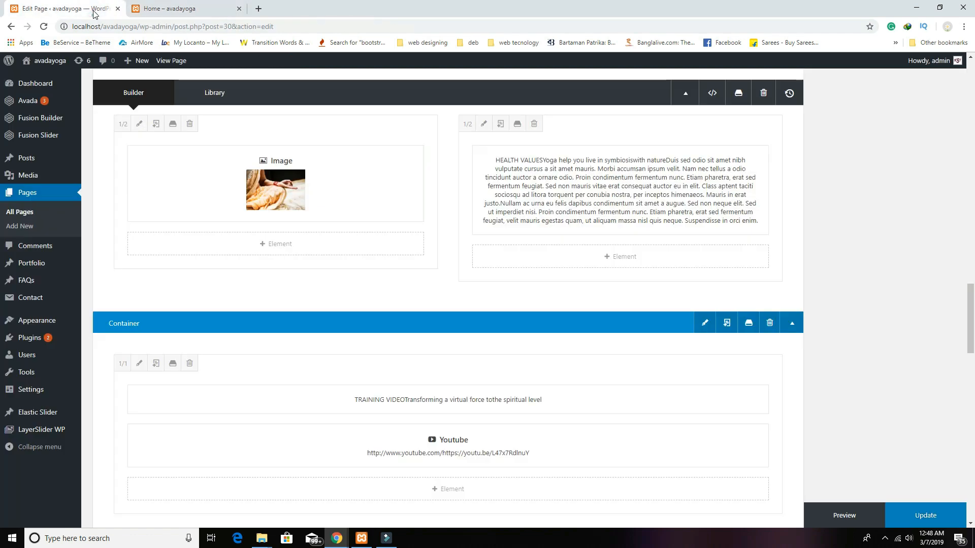
scroll(496, 303, "down", 1)
left_click(704, 272)
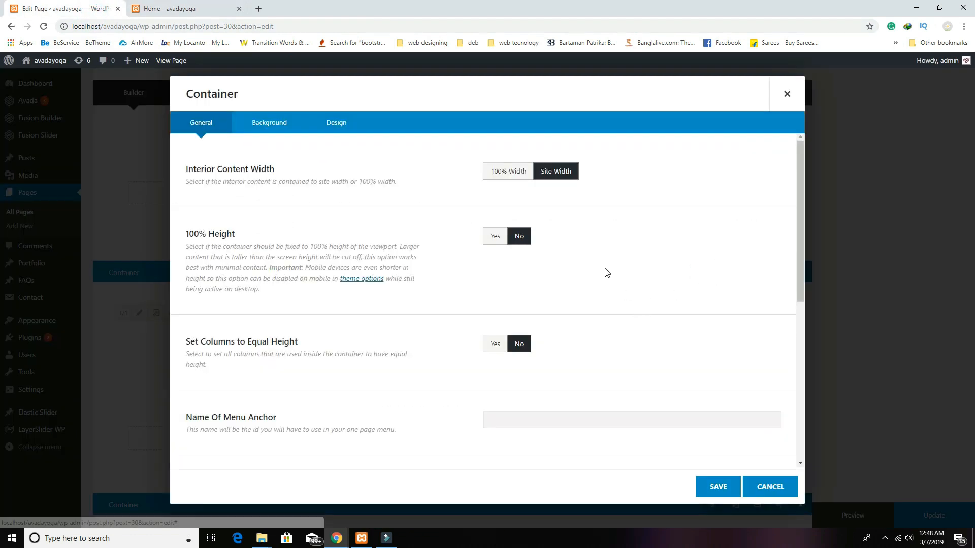
scroll(589, 312, "down", 3)
left_click(336, 123)
double_click(528, 322)
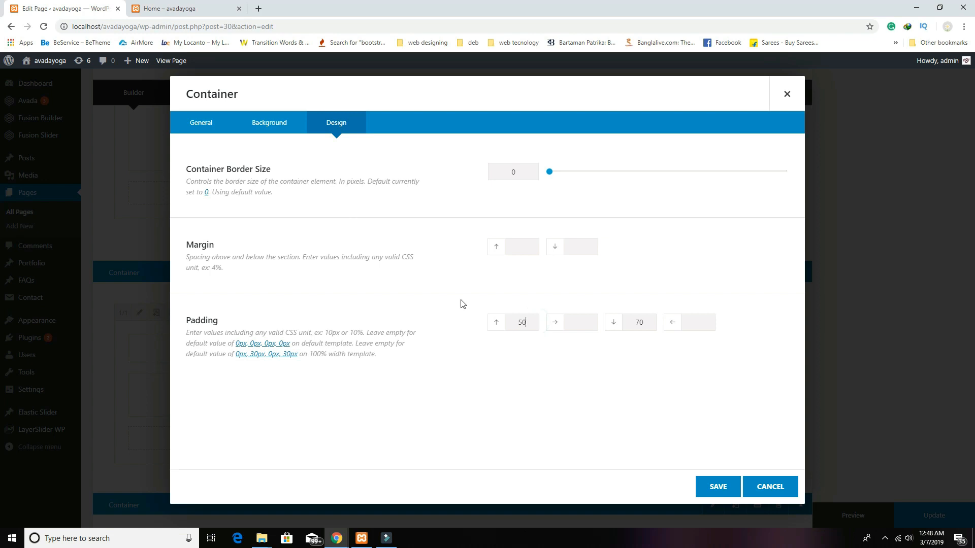
double_click(645, 322)
left_click(718, 486)
Step: Check the updated spacing in the page preview, then return to the editor
left_click(844, 516)
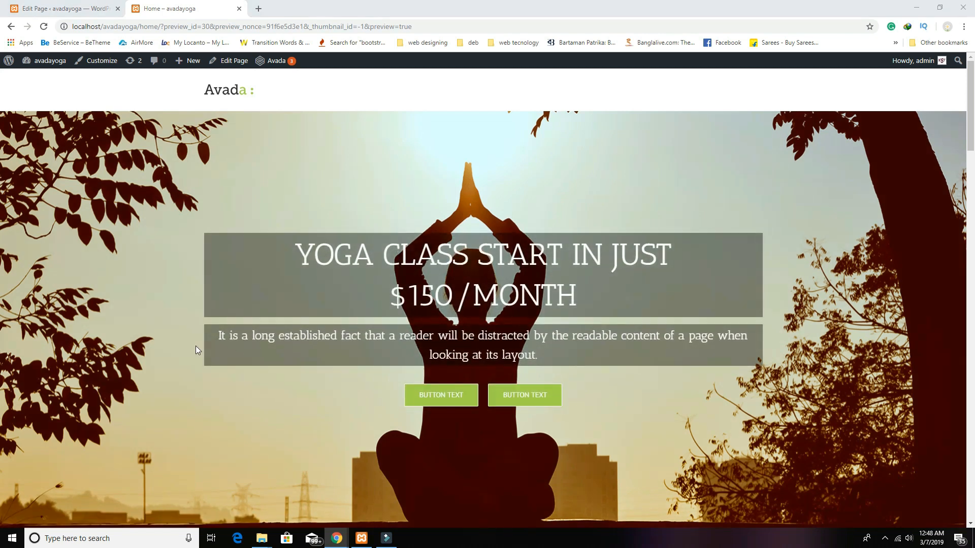
scroll(376, 288, "down", 10)
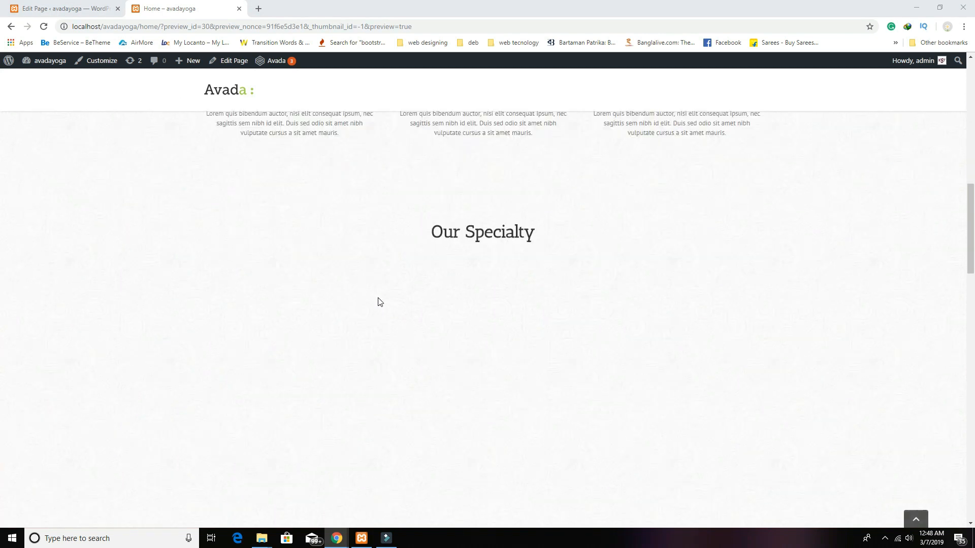
scroll(379, 299, "down", 20)
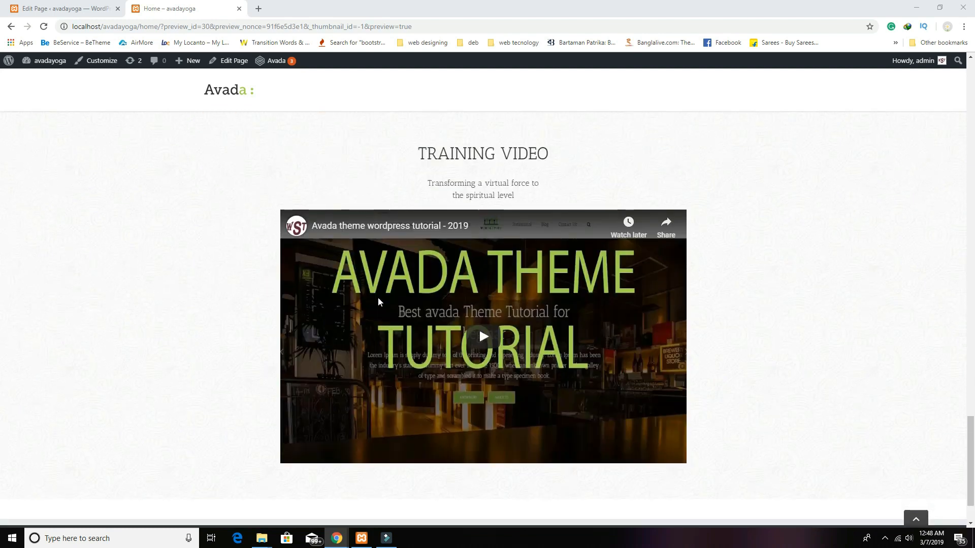
scroll(500, 297, "up", 3)
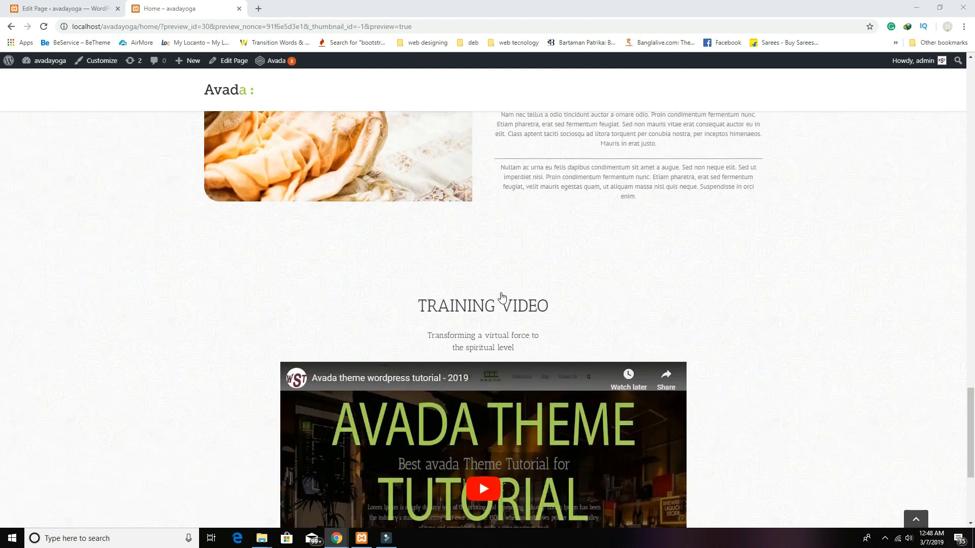
left_click(87, 7)
mouse_move(426, 350)
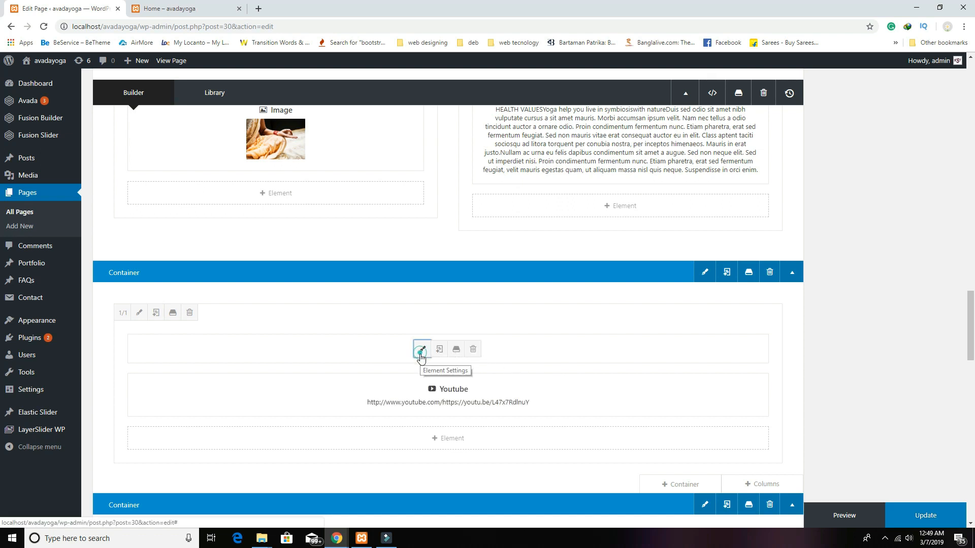
Step: Make the TRAINING VIDEO heading bold, save the text block, and check the live preview
left_click(420, 350)
left_click(562, 377)
left_click_drag(552, 377, 405, 378)
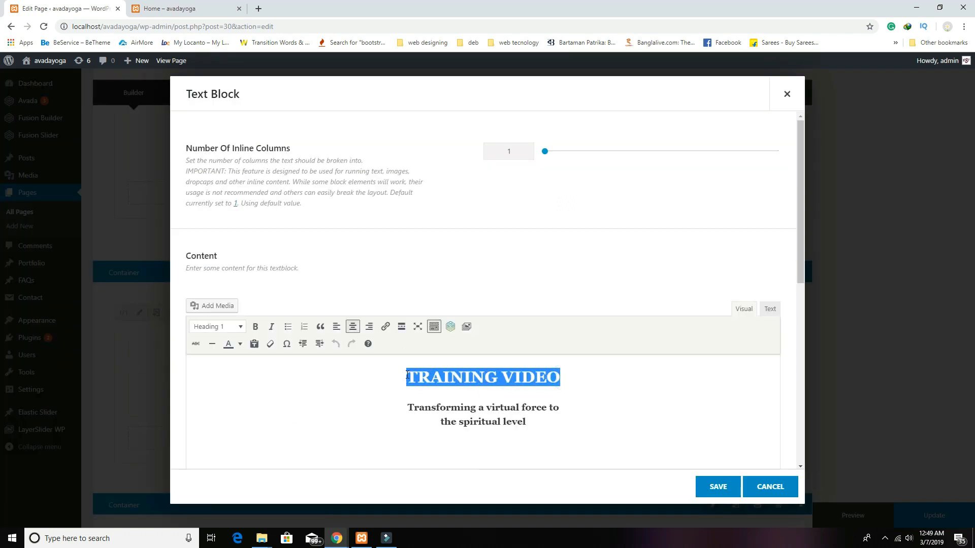
left_click(256, 327)
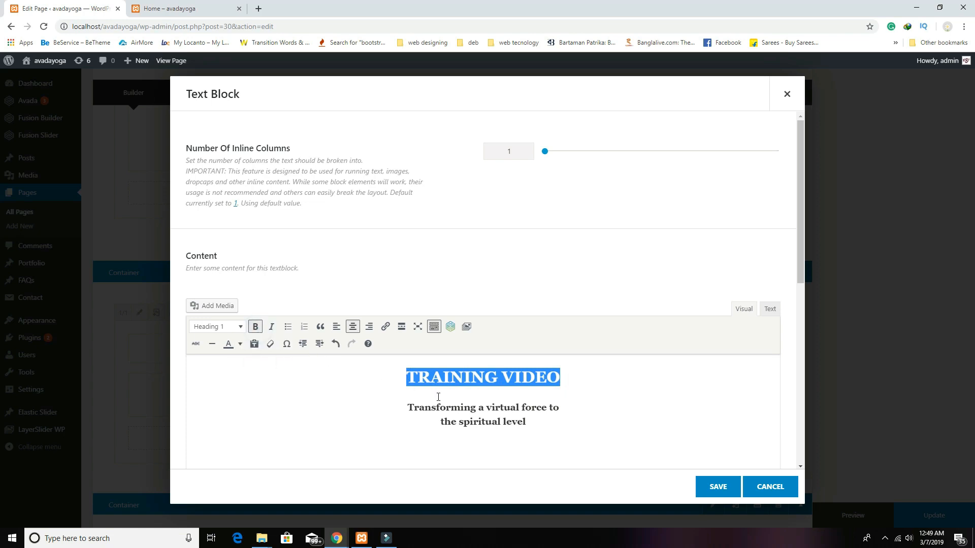
left_click(706, 486)
left_click(203, 8)
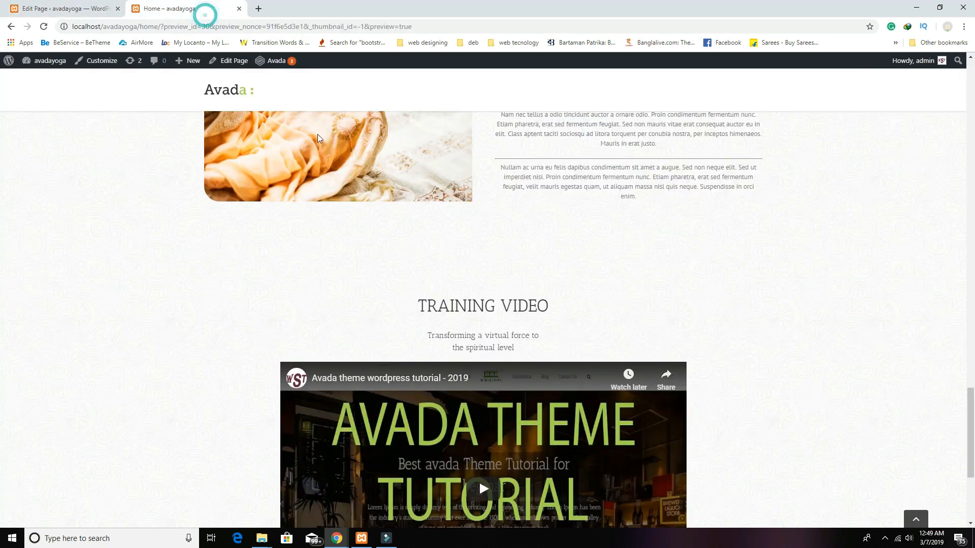
scroll(491, 310, "up", 10)
scroll(491, 315, "down", 5)
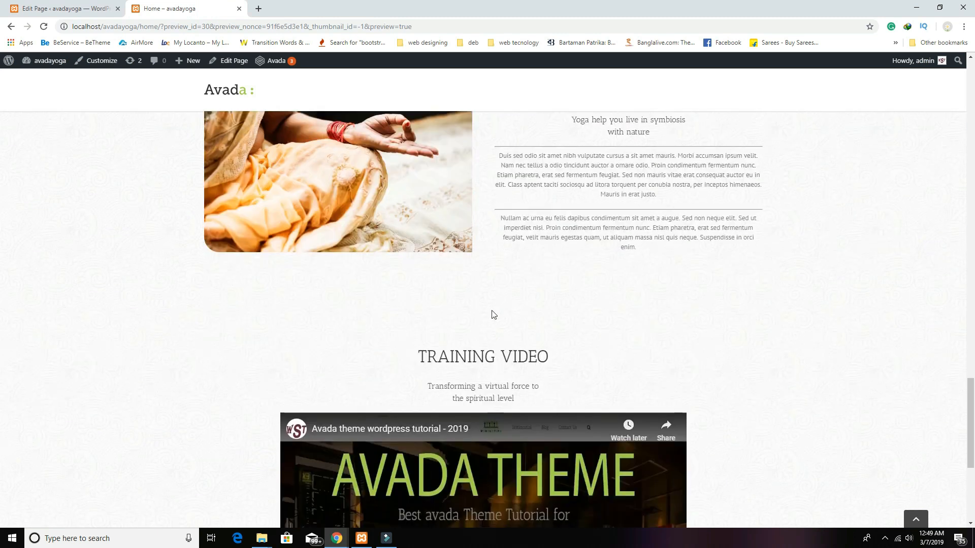
scroll(384, 248, "up", 3)
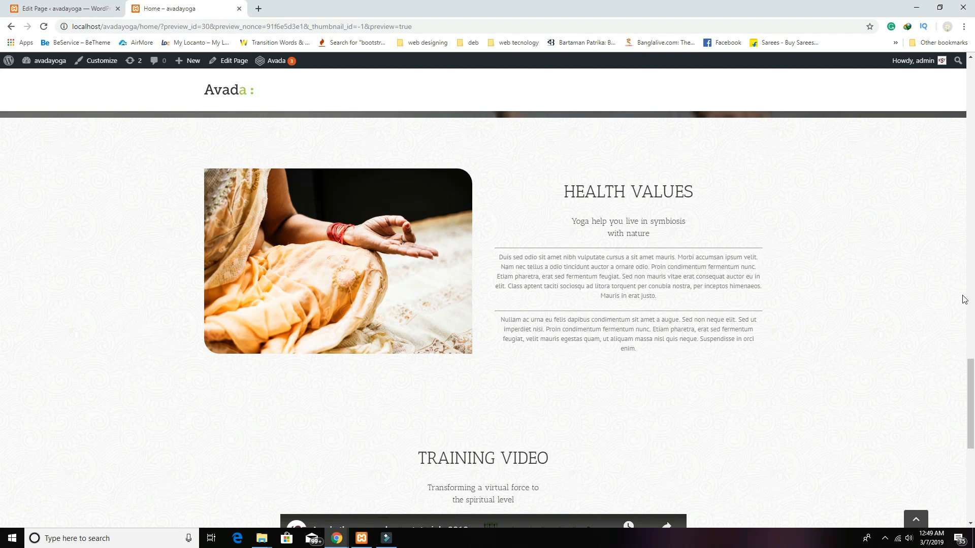
Step: Make the HEALTH VALUES heading bold and save its text block
left_click(65, 8)
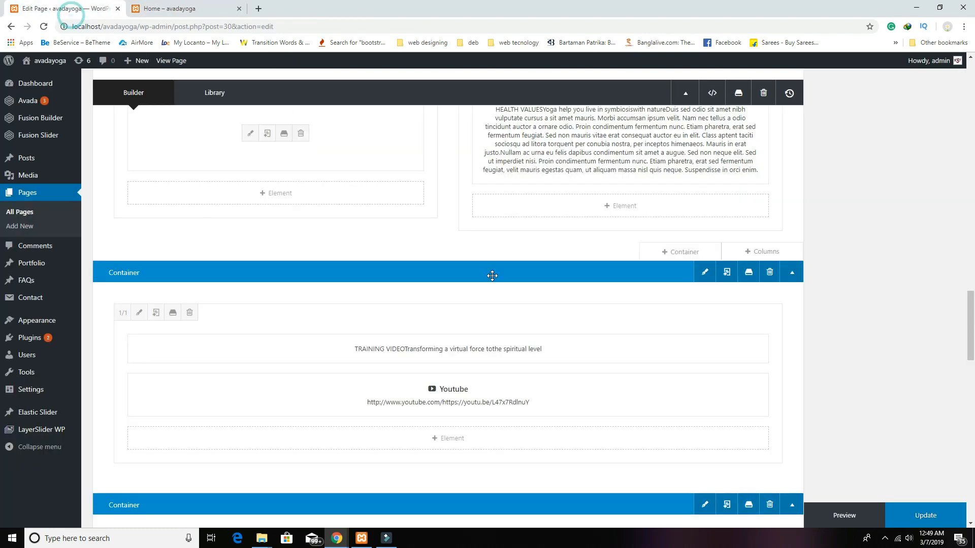
scroll(492, 274, "up", 4)
left_click(595, 343)
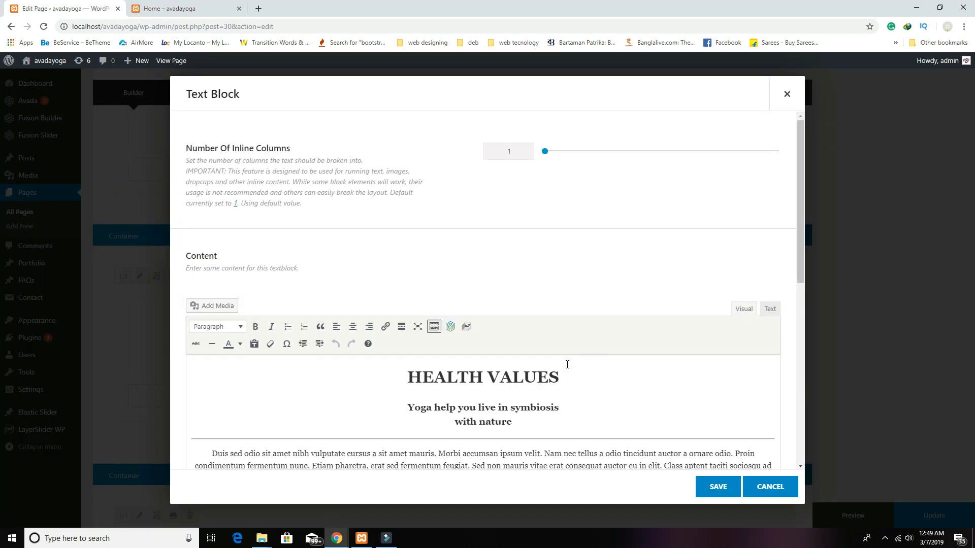
left_click(550, 377)
left_click_drag(563, 377, 405, 377)
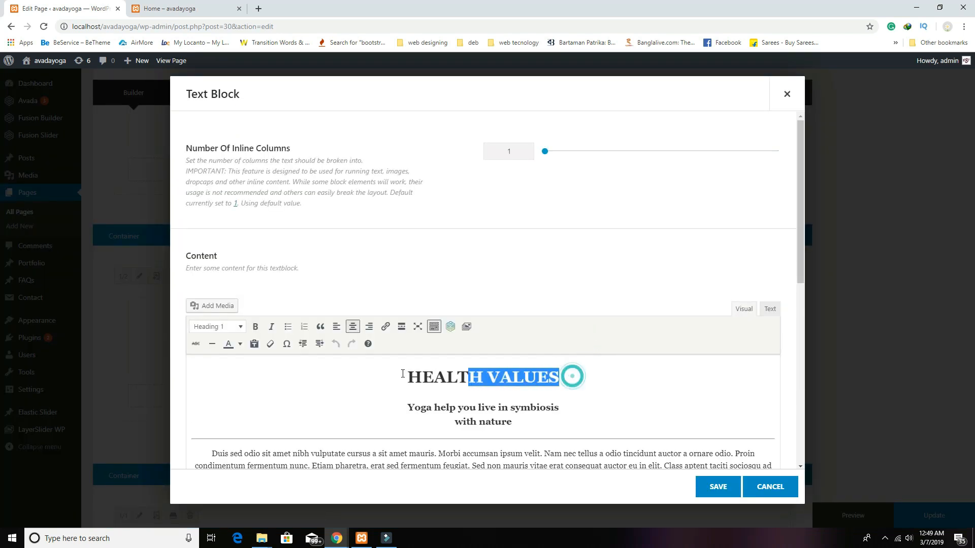
left_click(257, 326)
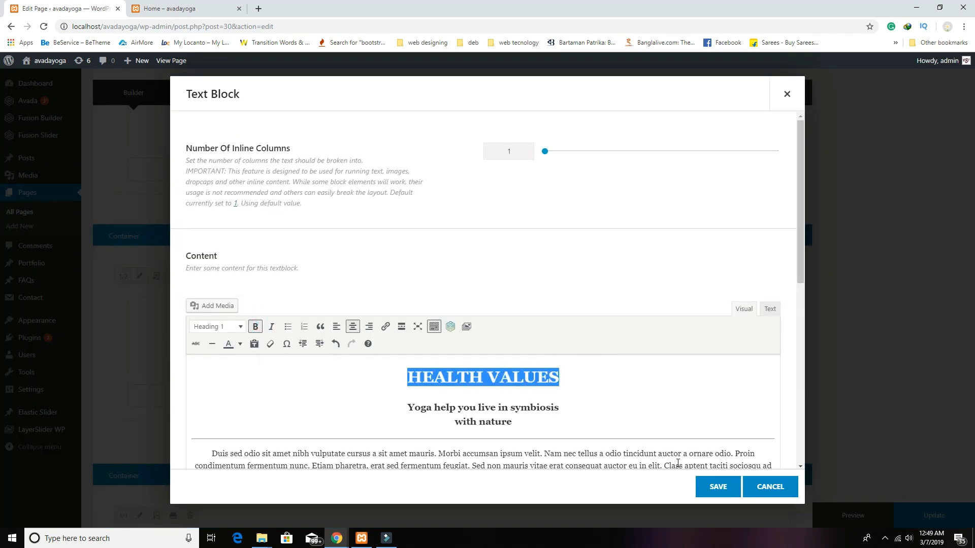
left_click(713, 490)
scroll(665, 442, "down", 7)
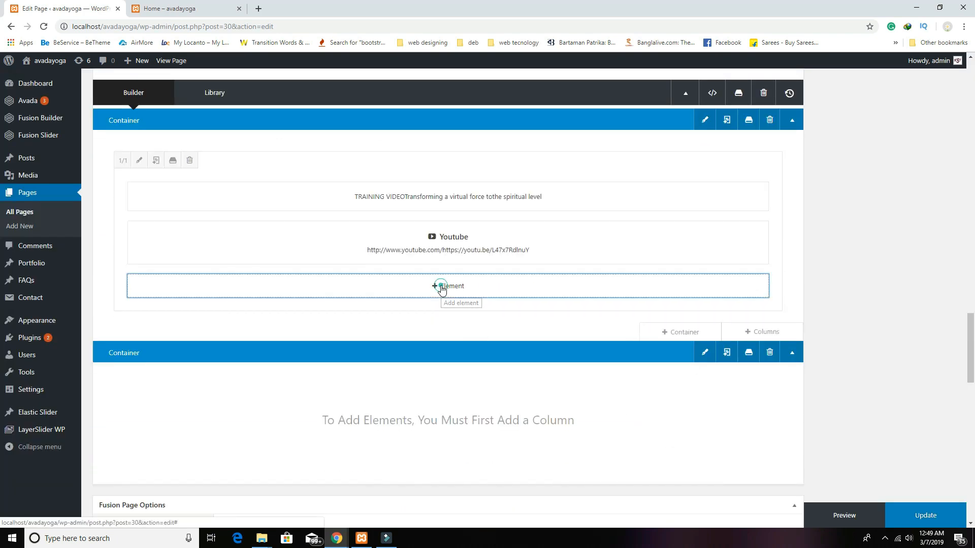
left_click(442, 286)
scroll(335, 353, "down", 5)
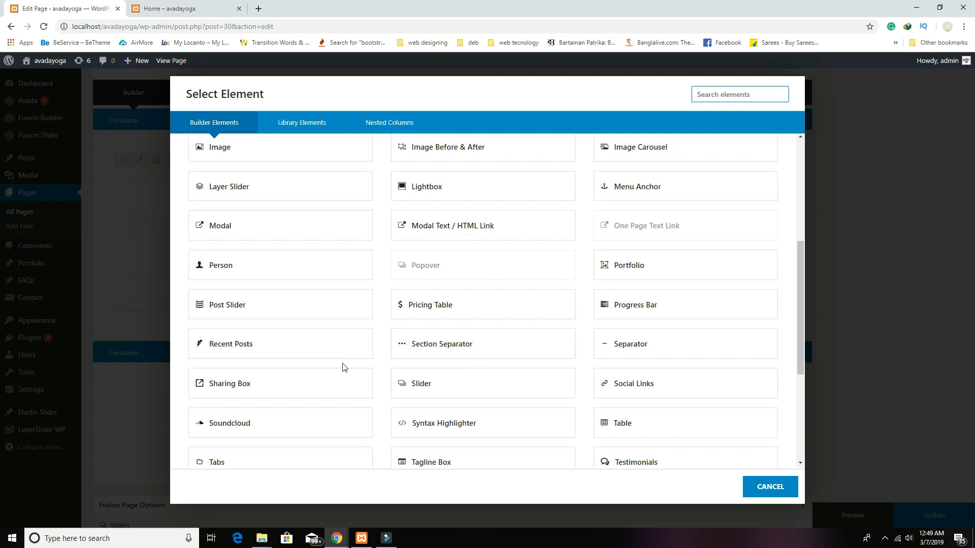
scroll(342, 368, "down", 4)
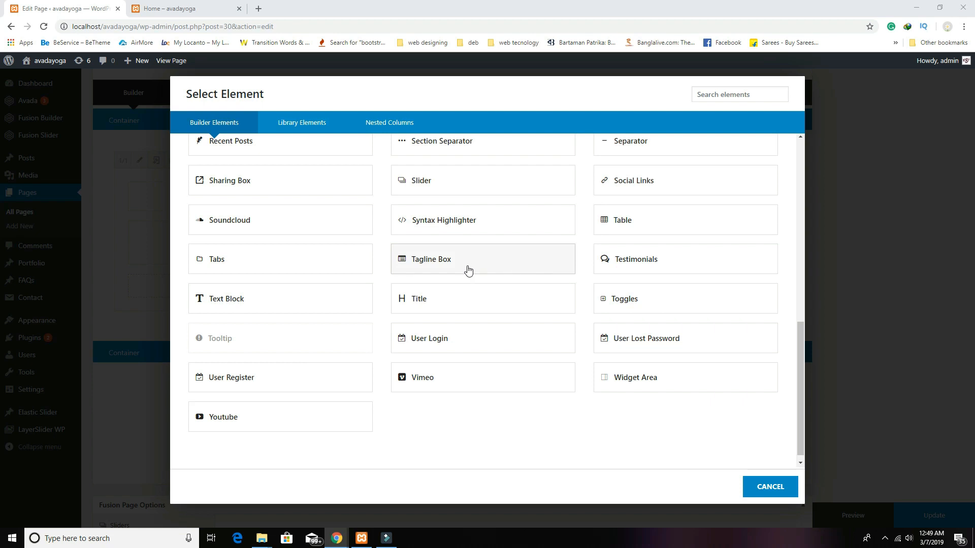
left_click(858, 259)
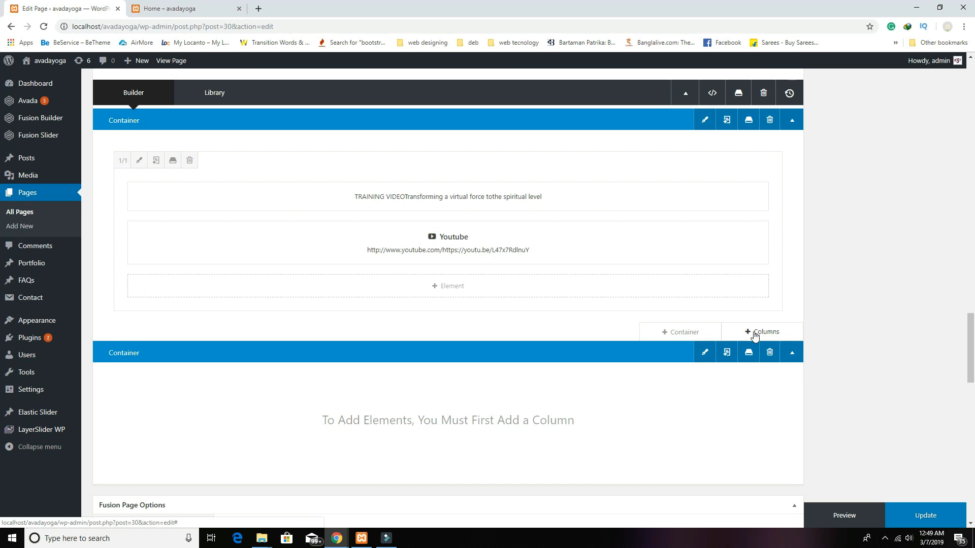
left_click(195, 8)
scroll(497, 333, "down", 5)
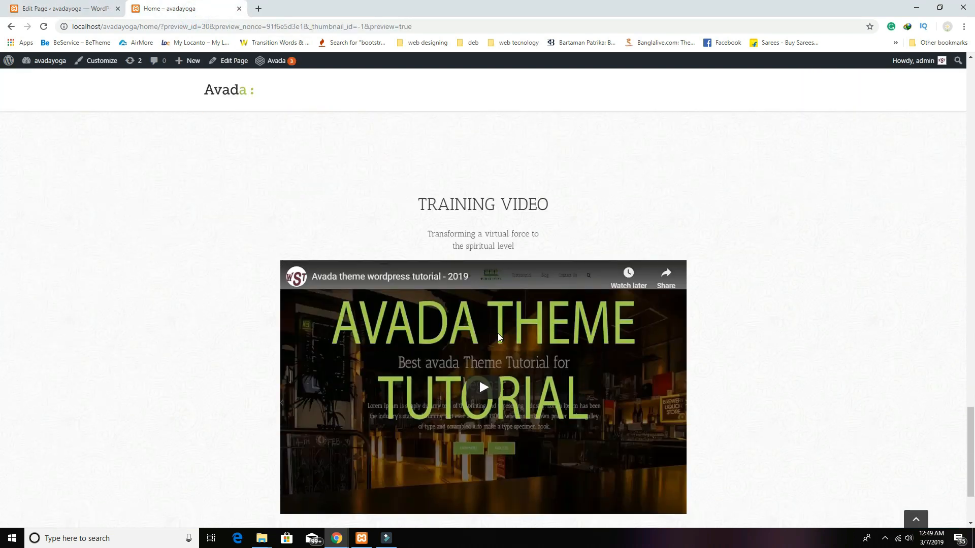
scroll(497, 333, "down", 3)
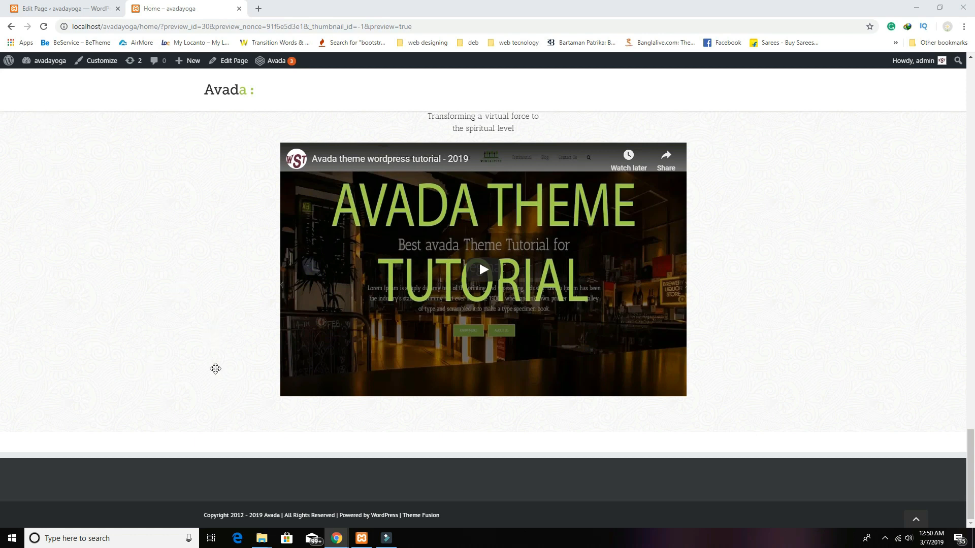
left_click(85, 8)
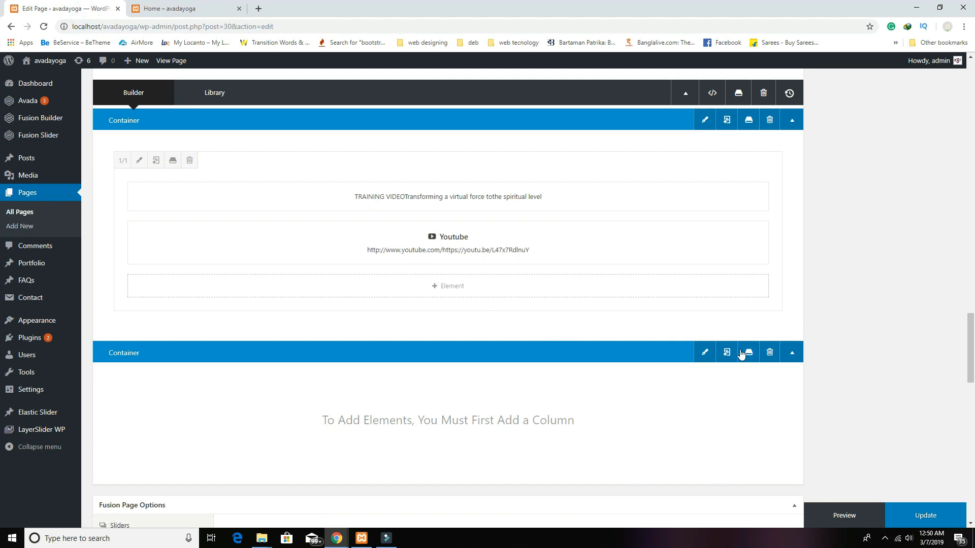
Step: Insert a row of 1/6 – 2/3 – 1/6 columns beneath the Training Video's YouTube element
left_click(756, 338)
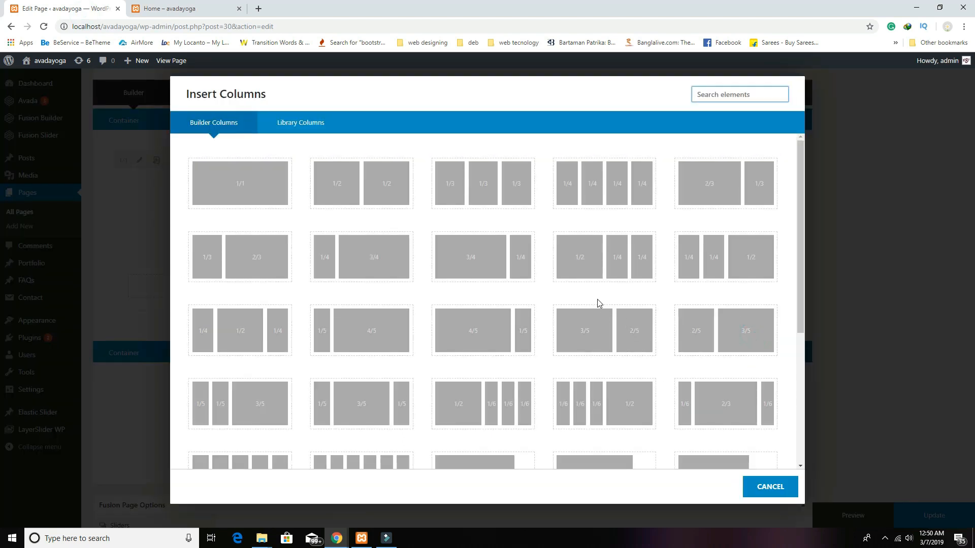
scroll(391, 341, "down", 1)
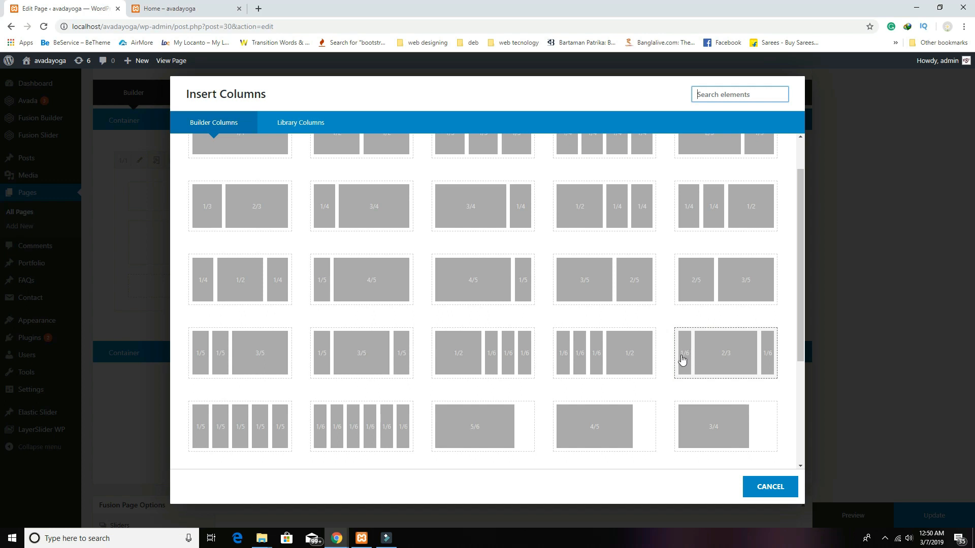
left_click(737, 363)
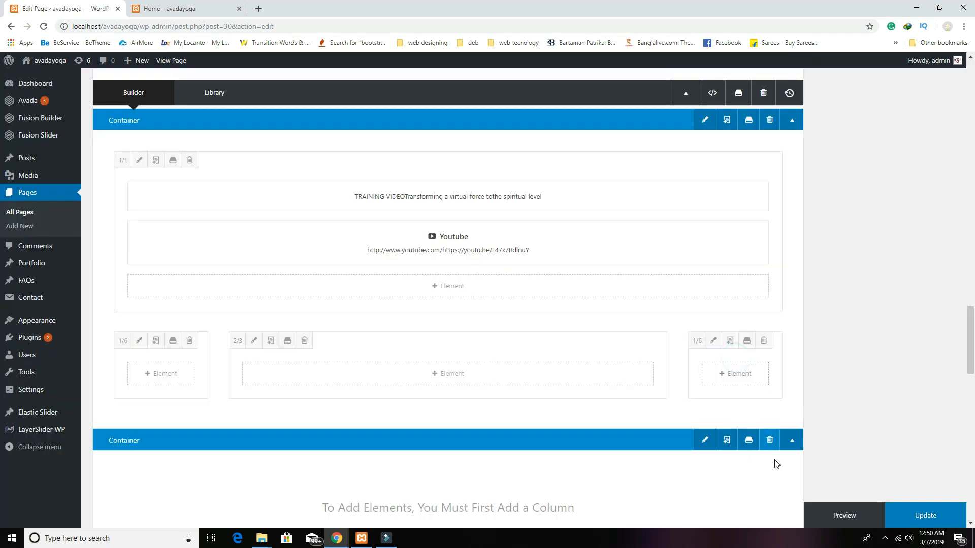
Step: Add a Text Block to the 2/3 column with the bold, centred heading 'We have the best trainer to train you.'
left_click(456, 380)
scroll(394, 370, "down", 4)
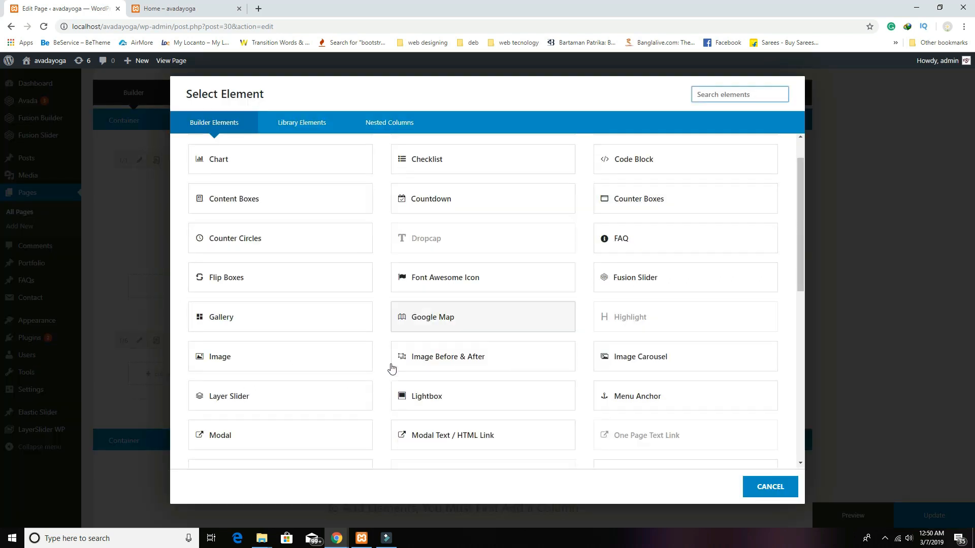
scroll(327, 374, "down", 3)
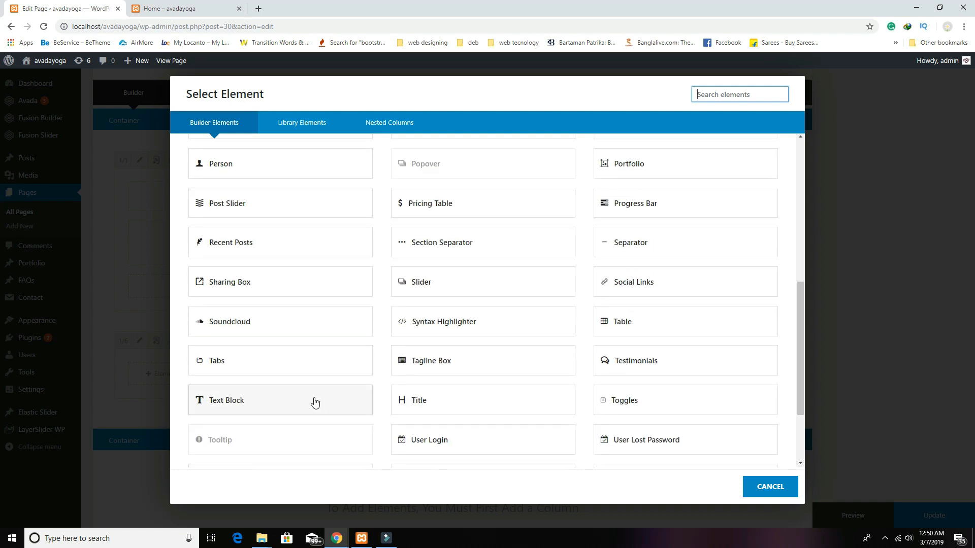
left_click(267, 408)
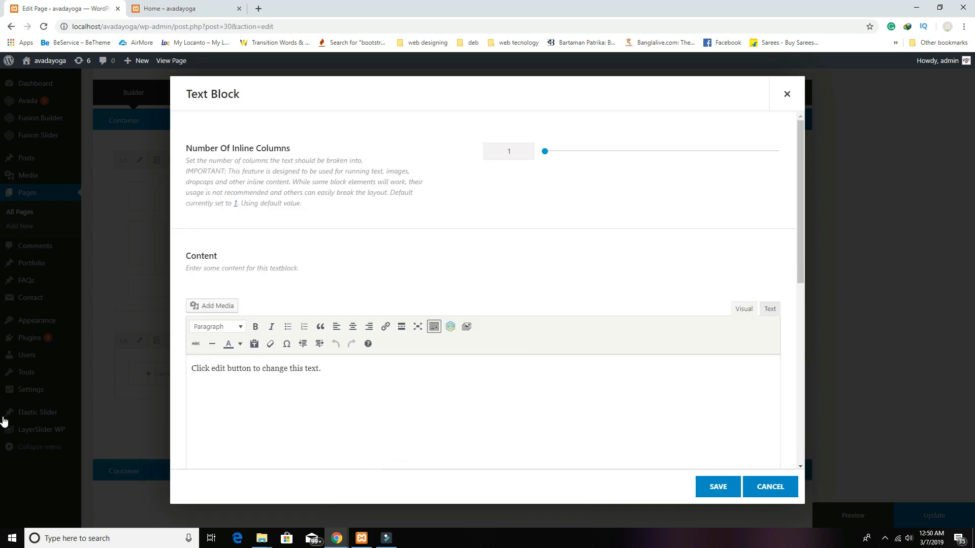
left_click(412, 363)
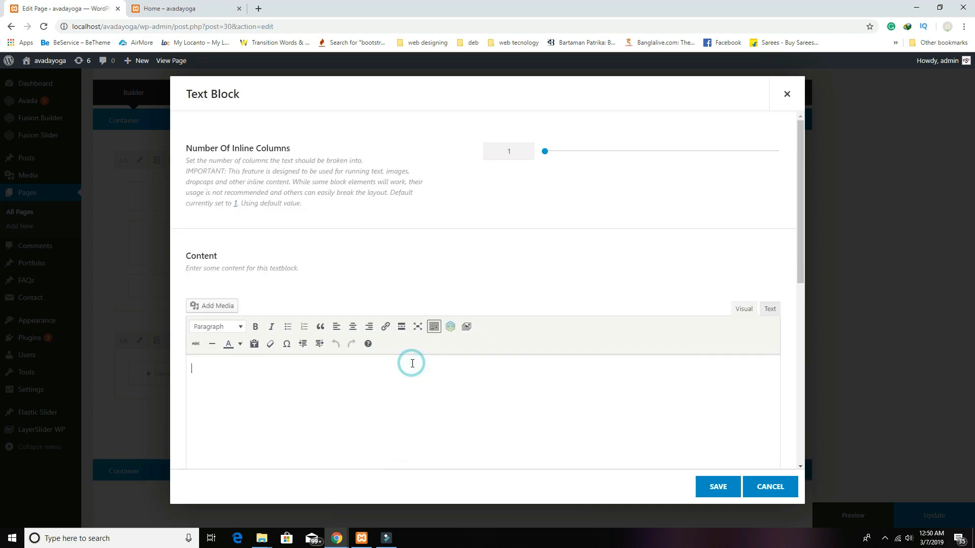
type("We have the best trainer to train you.")
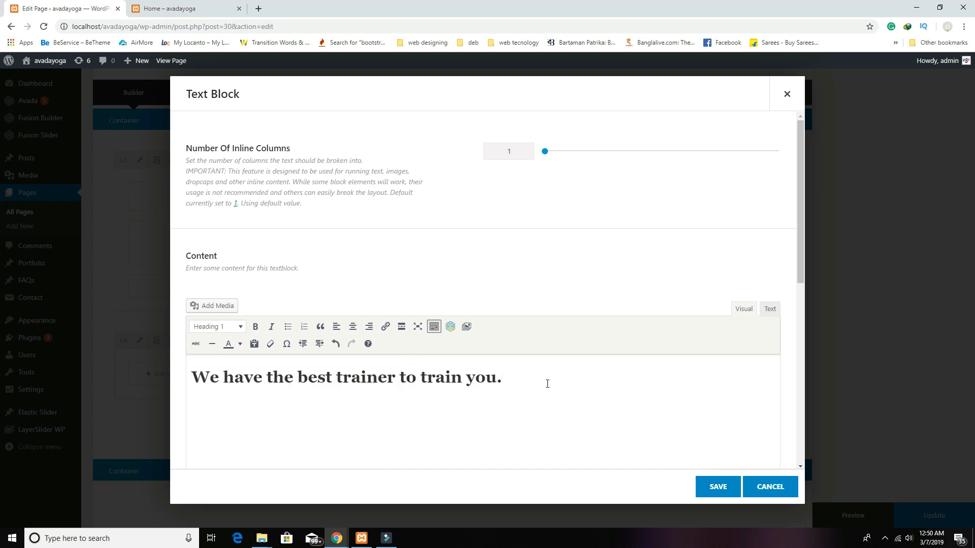
triple_click(547, 384)
left_click(255, 327)
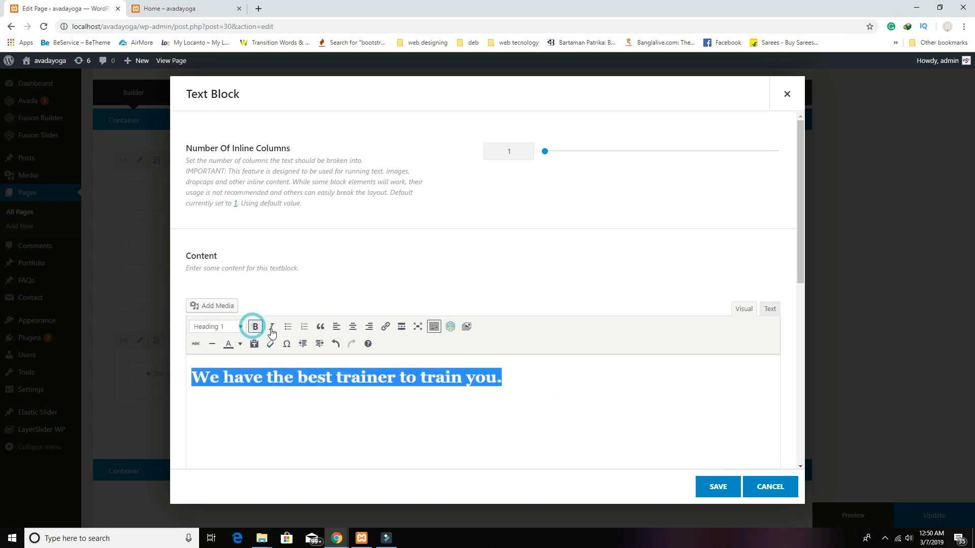
left_click(353, 326)
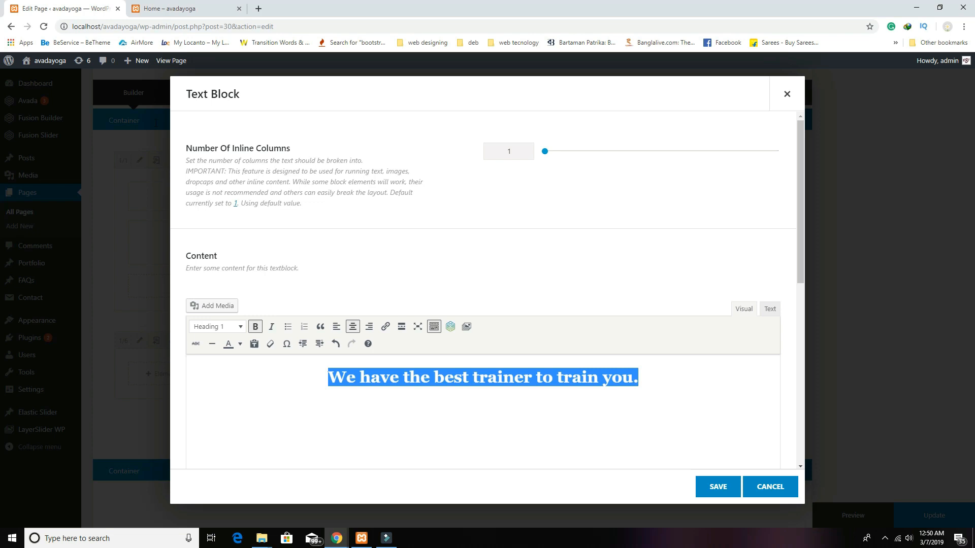
left_click(157, 104)
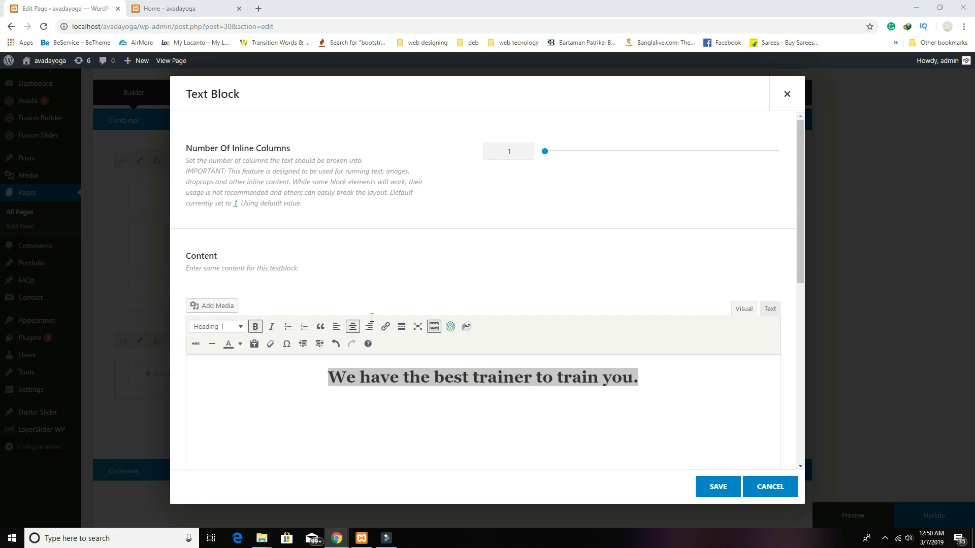
Step: Paste a lorem ipsum paragraph on a new line below the heading
left_click(484, 407)
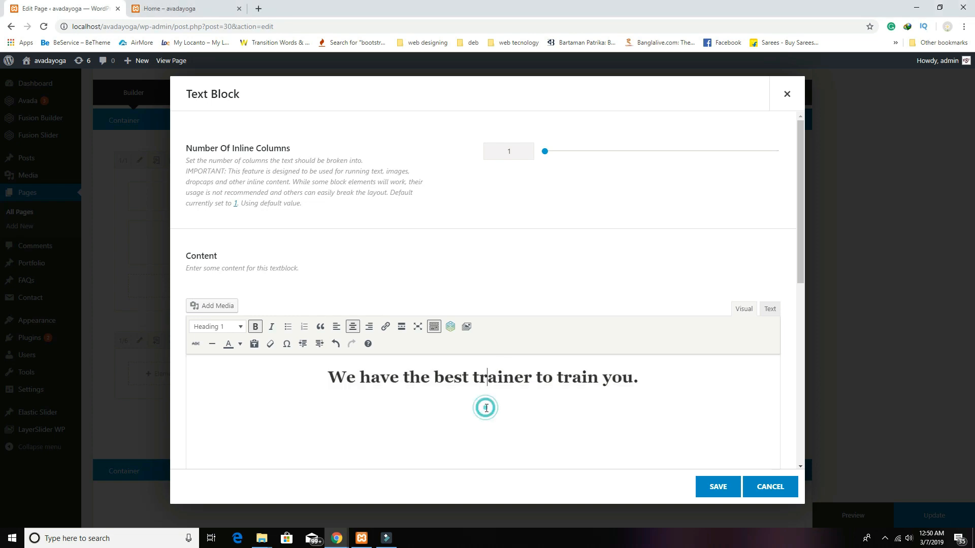
left_click(655, 378)
key("Return")
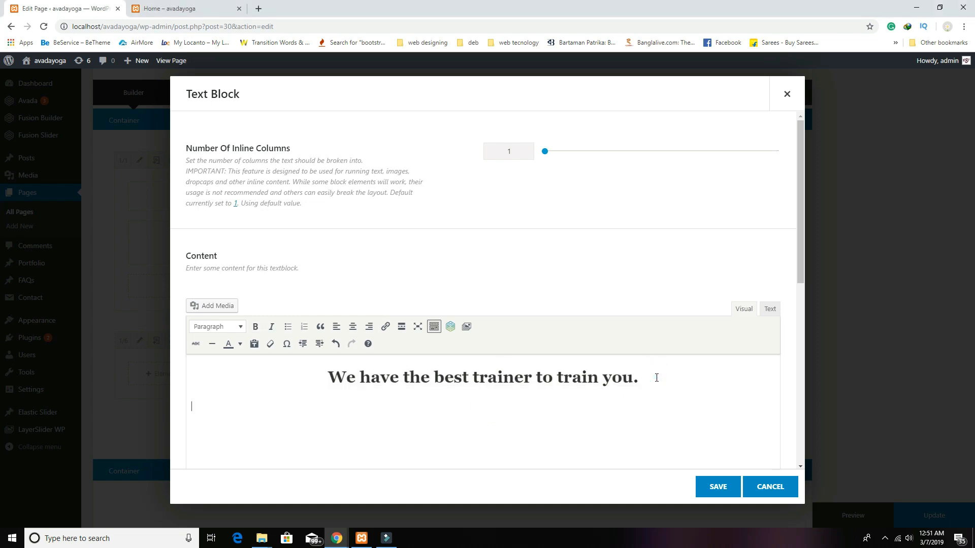
type("It is a long established fact that a reader will be distracted by the readable content of a page when looking at its layout. The point of using Lorem Ipsum is that it has a more-or-less normal distribution of letters, as opposed to using 'Content here, content here', making it look like readable English. Many desktop publishing packages and web page editors now use Lorem Ipsum as their default model text, and a search for 'lorem ipsum' will uncover many web sites still in their infancy. Various versions have evolved over the years, sometimes by accident, sometimes on purpose (injected humour and the like).")
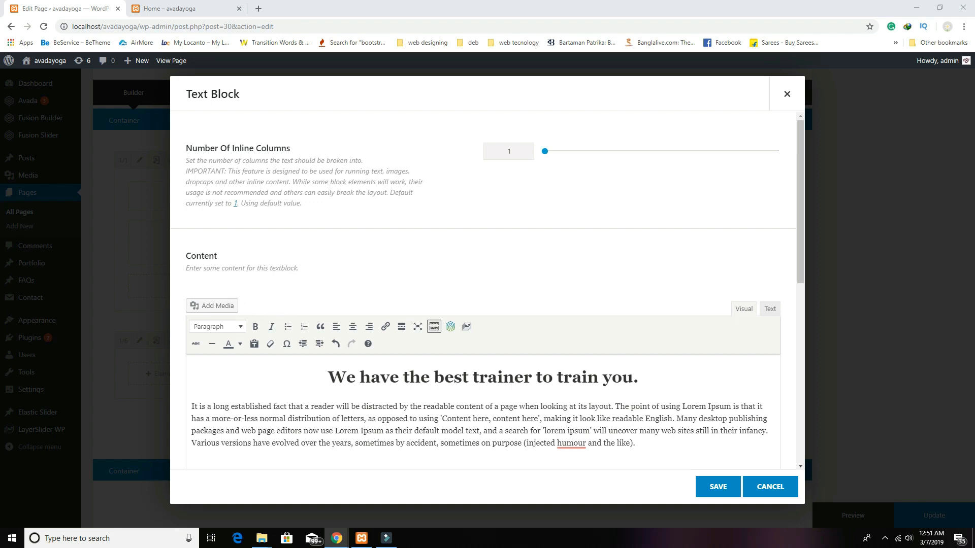
Step: In the HTML view, wrap the paragraph in <p style="text-align:center;font-size:20px;"> and view it rendered
left_click(473, 428)
left_click(774, 309)
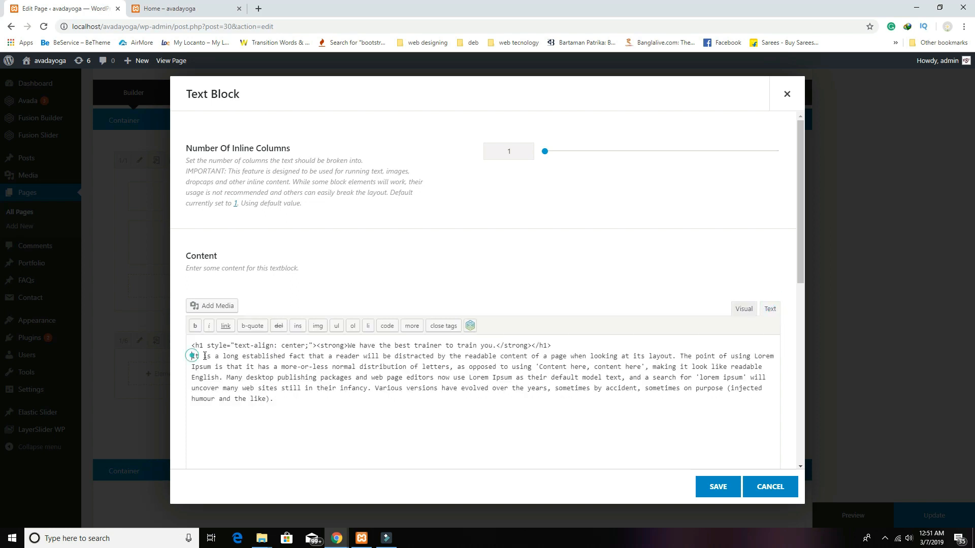
type("<p")
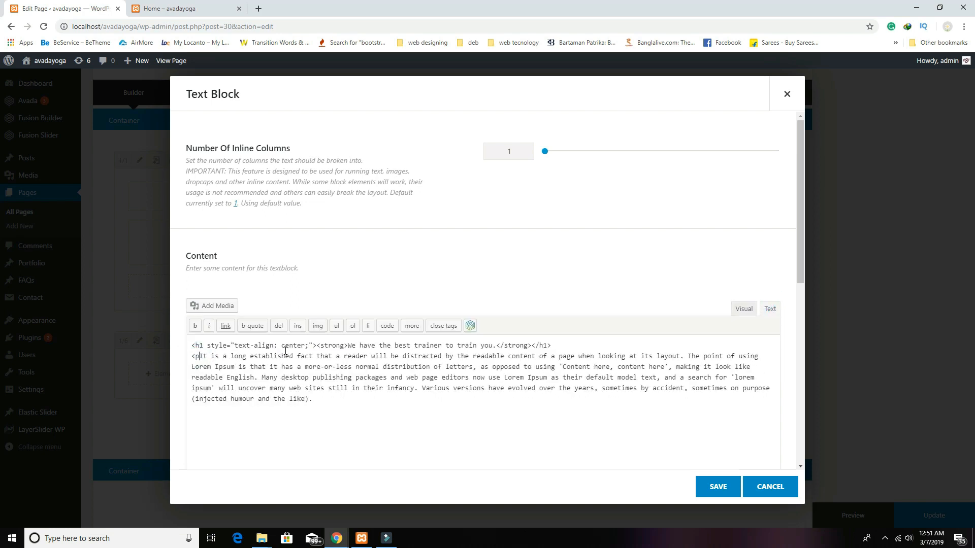
type(" style=")
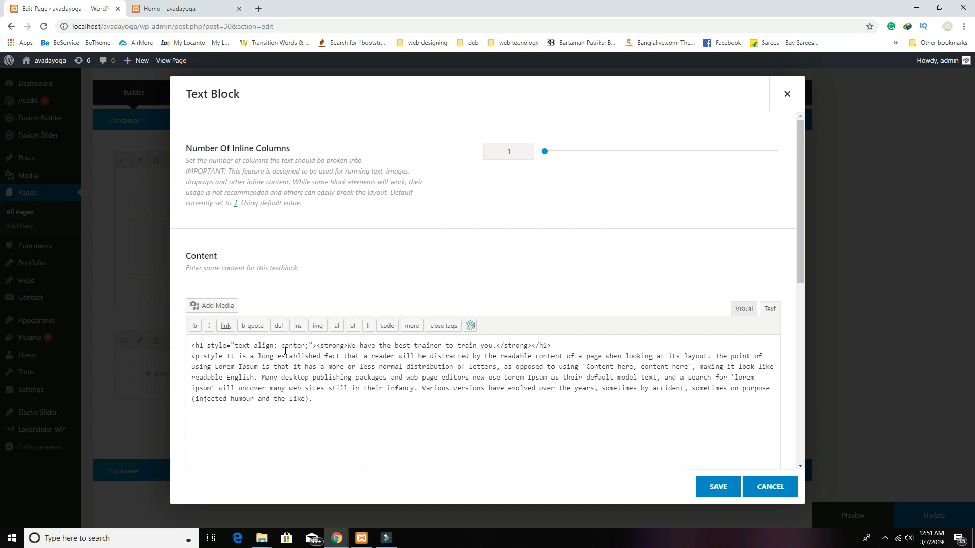
type("\"text-")
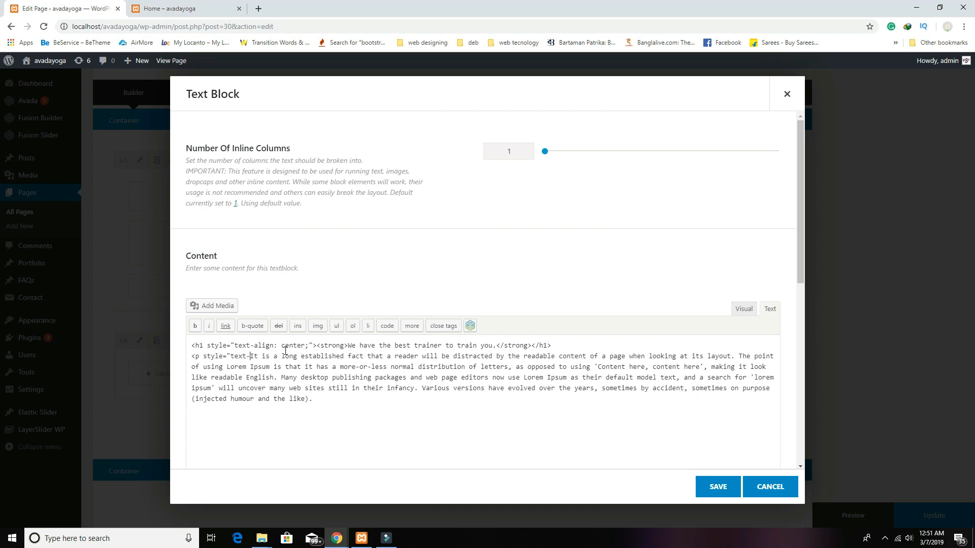
type("align")
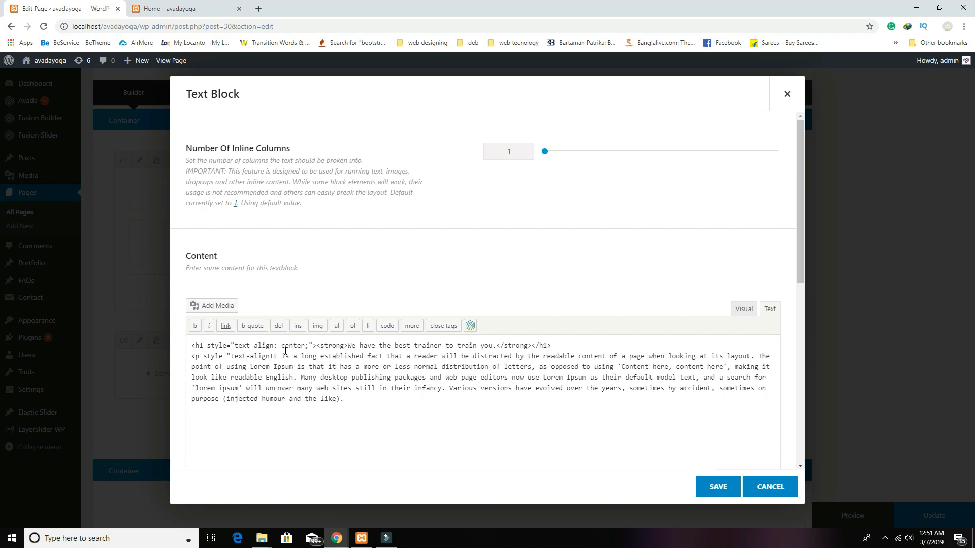
type(":")
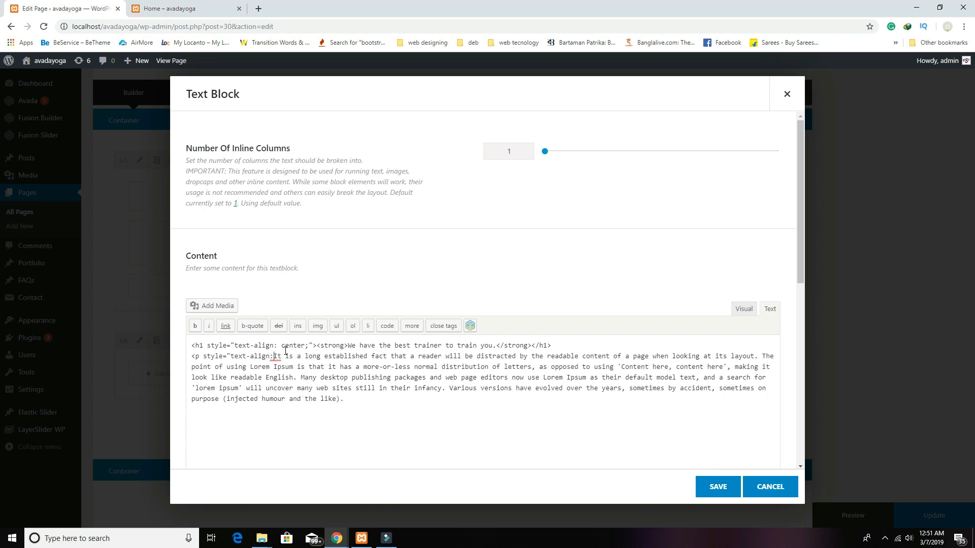
type("center")
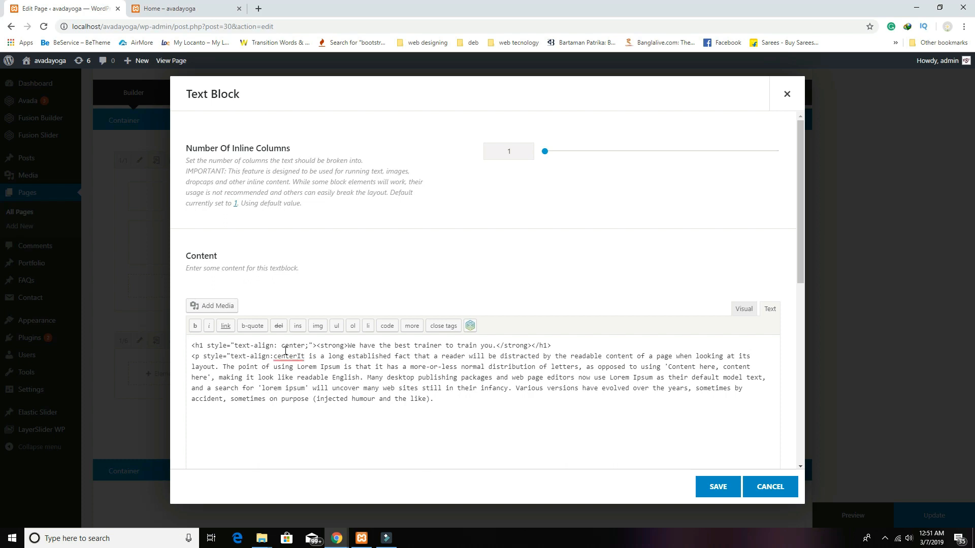
type(";")
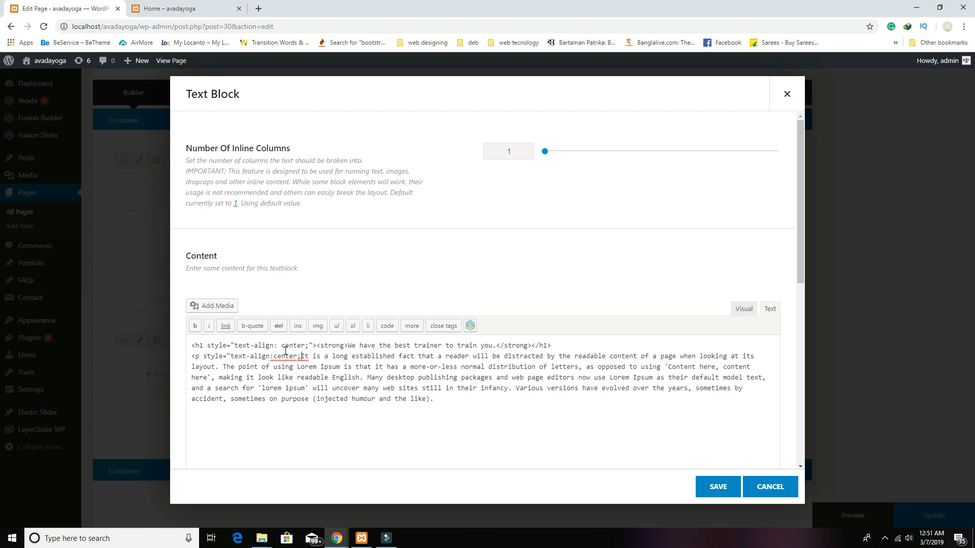
type("font-")
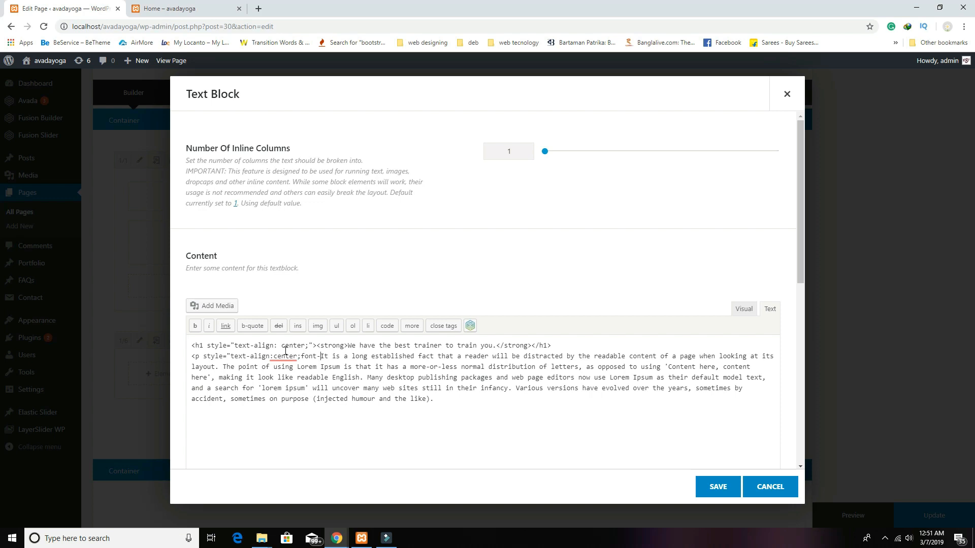
type("size")
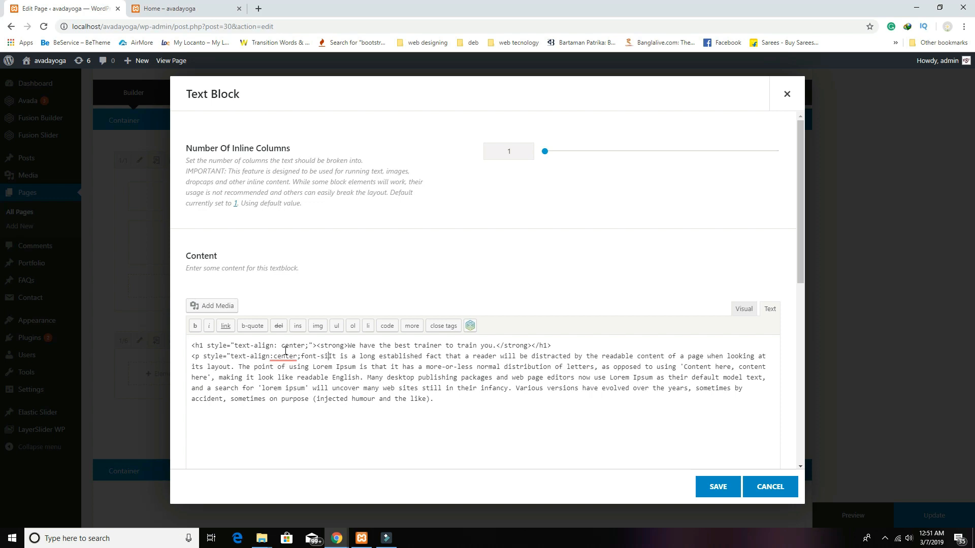
type(":")
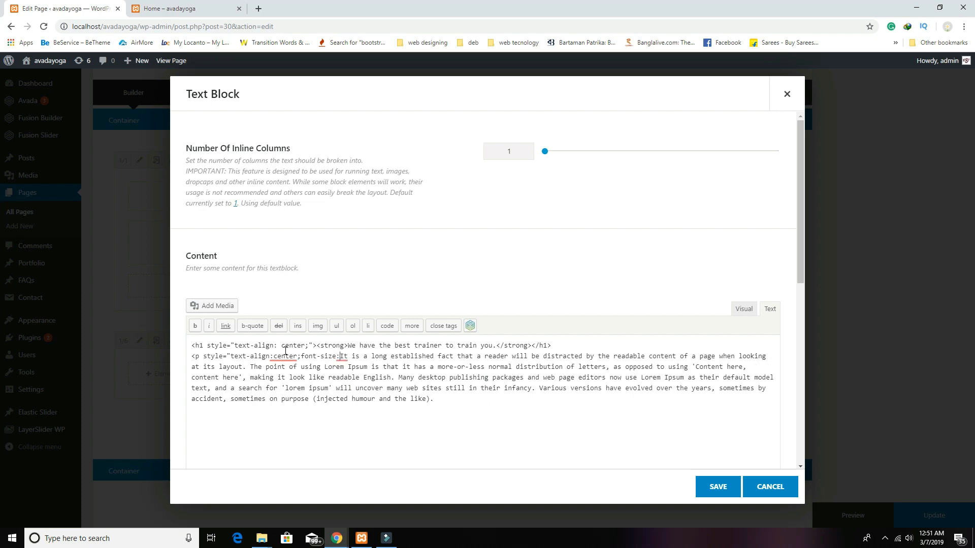
type("20")
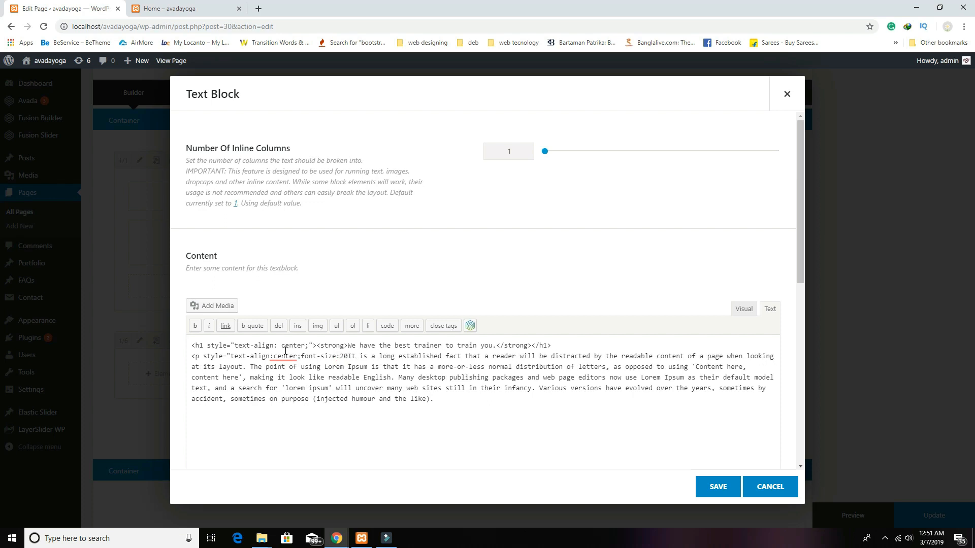
type("px;\">")
left_click(502, 399)
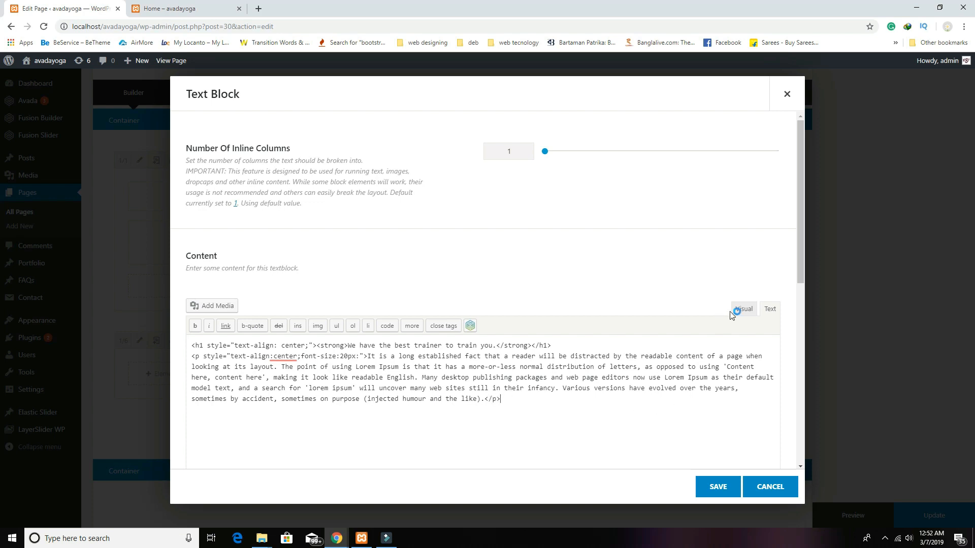
left_click(742, 310)
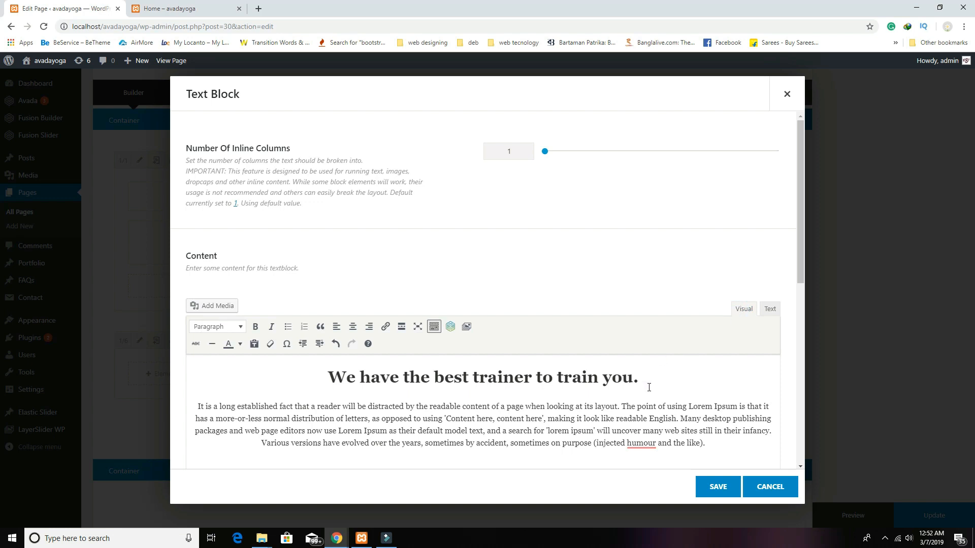
Step: Replace the paragraph markup in the HTML source, review the rendered text, and save the trainer Text Block
left_click(768, 310)
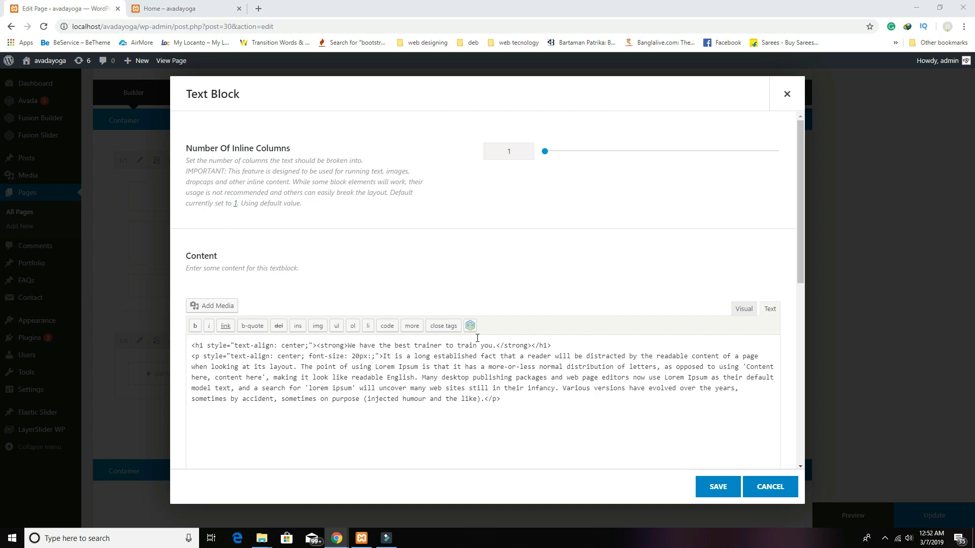
left_click_drag(503, 400, 178, 361)
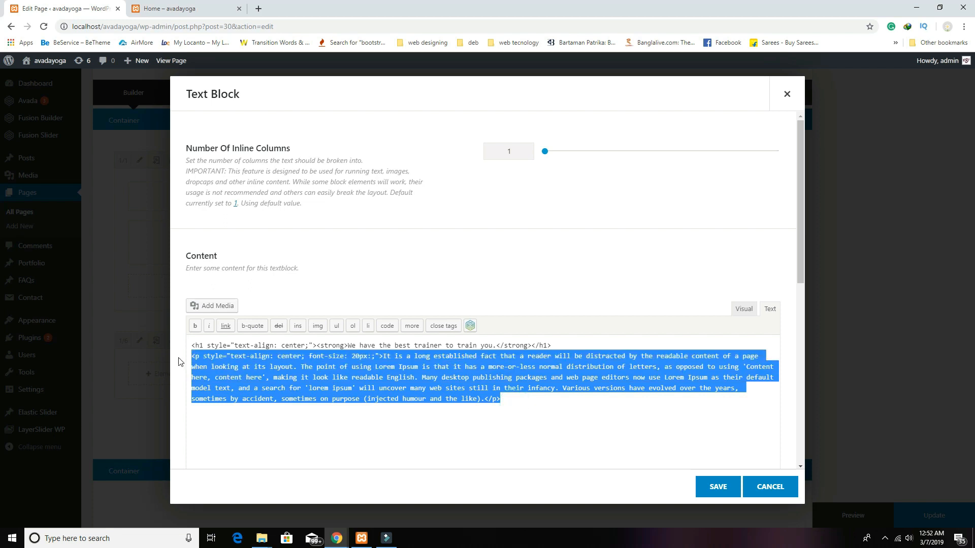
type("<p style=\"font-size: 20px; text-align: center;\">It is a long established fact that a reader will be distracted by the readable content of a page when looking at its layout. The point of using Lorem Ipsum is that it has a more-or-less normal distribution of letters, as opposed to using 'Content here, content here', making it look like readable English. Many desktop publishing packages and web page editors now use Lorem Ipsum as their default model text, and a search for 'lorem ipsum' will uncover many web sites still in their infancy. Various versions have evolved over the years, sometimes by accident, sometimes on purpose (injected humour and the like).</p>")
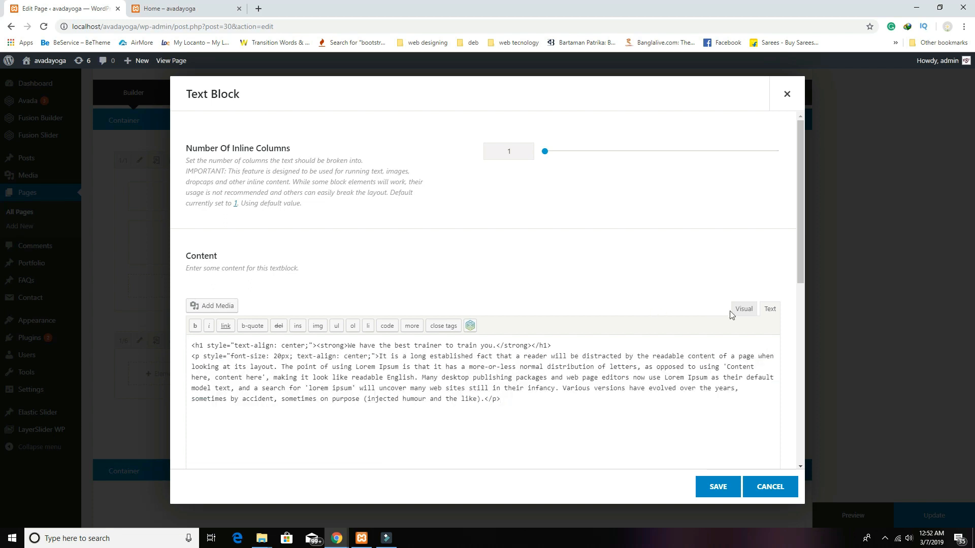
left_click(744, 308)
scroll(559, 422, "down", 2)
scroll(559, 421, "down", 1)
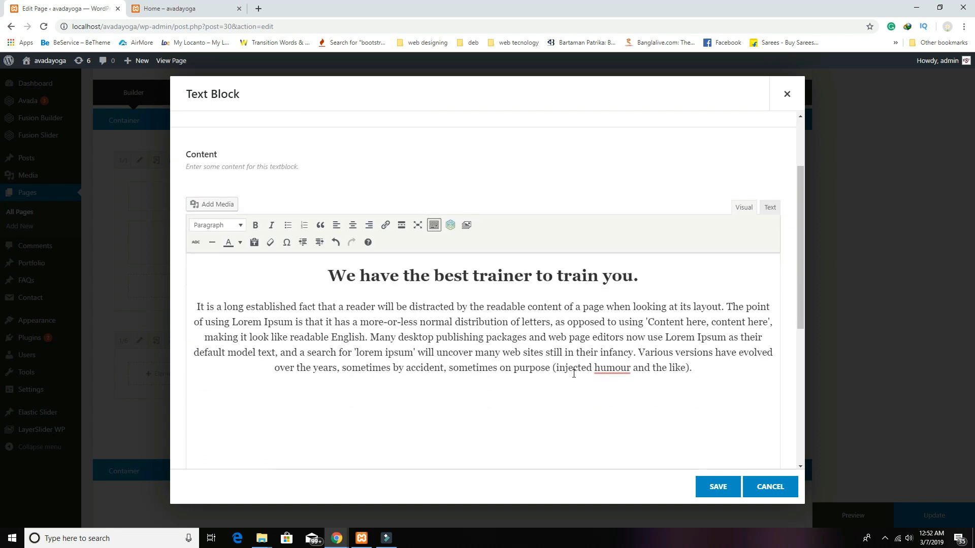
left_click(769, 207)
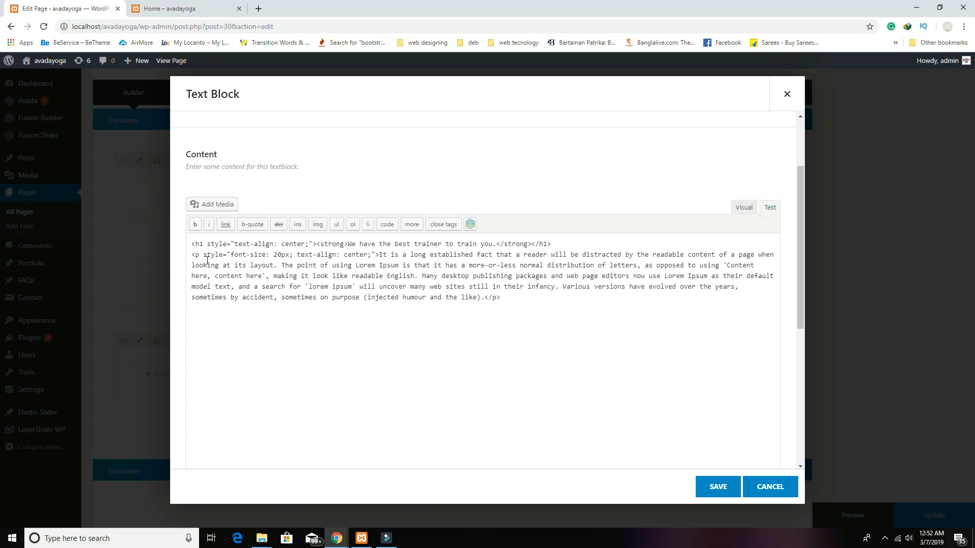
left_click(231, 243)
left_click(216, 256)
left_click(721, 483)
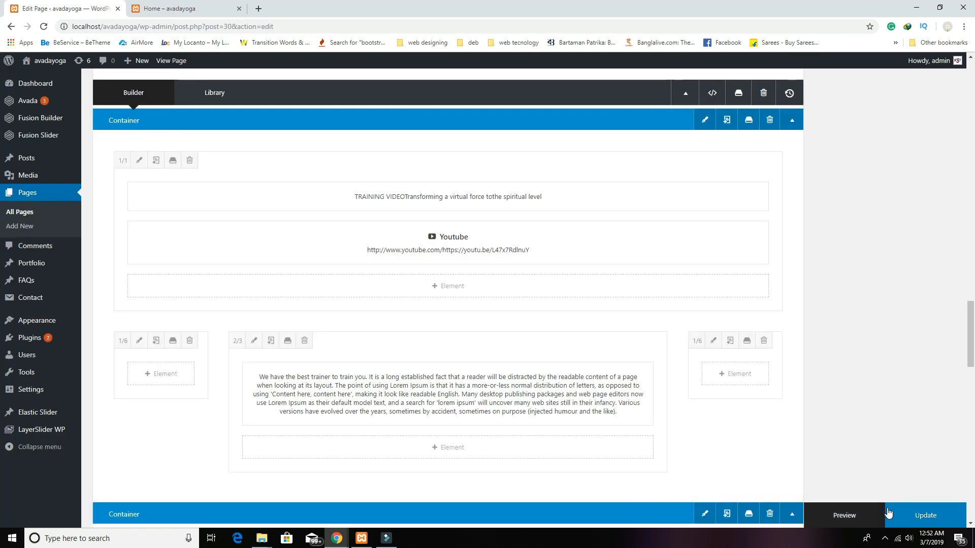
left_click(863, 516)
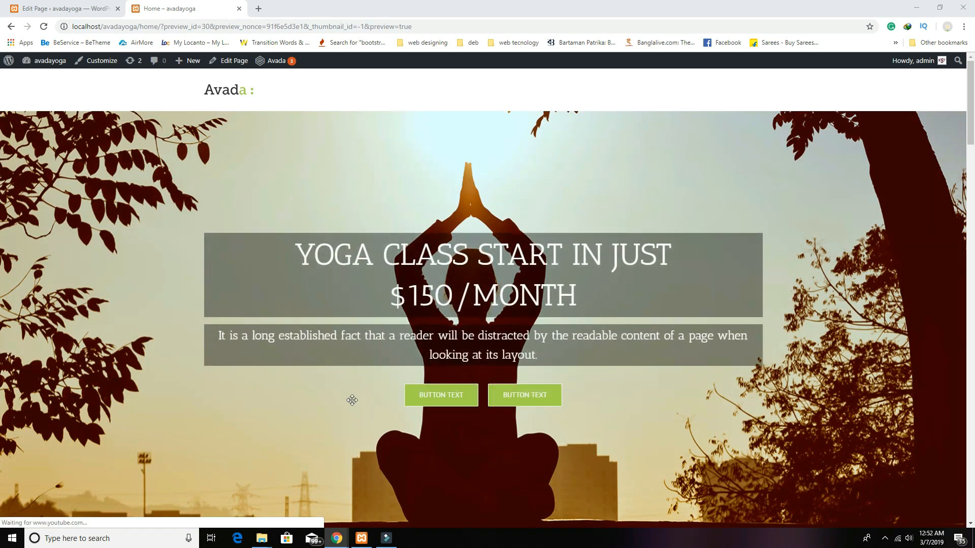
scroll(741, 290, "down", 10)
scroll(741, 300, "down", 15)
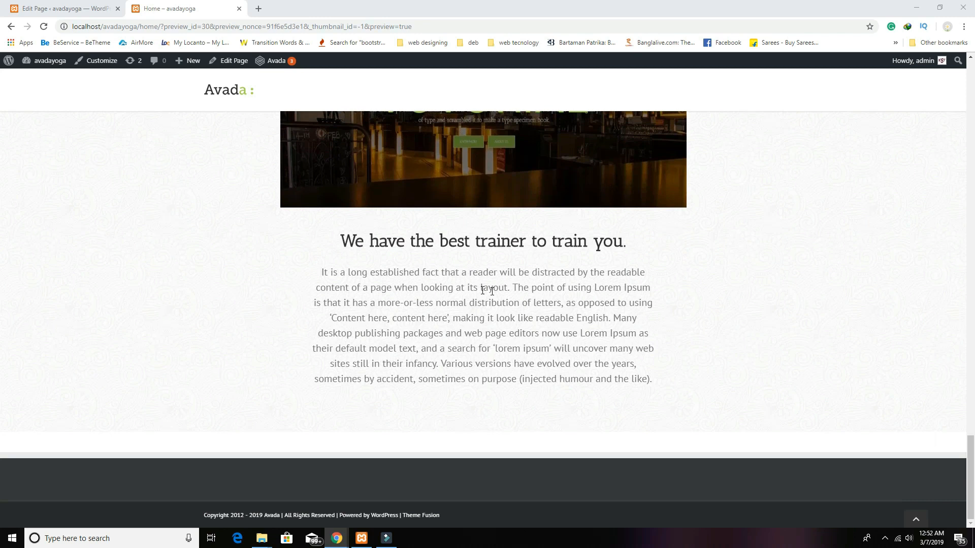
scroll(457, 294, "up", 3)
scroll(646, 402, "down", 3)
left_click(51, 9)
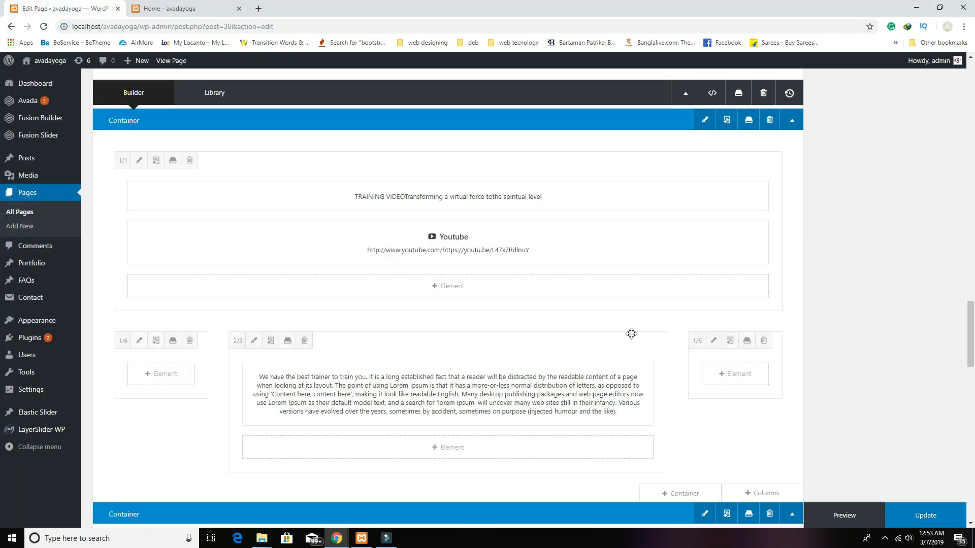
Step: Add a blank container below the trainer text
scroll(708, 354, "down", 2)
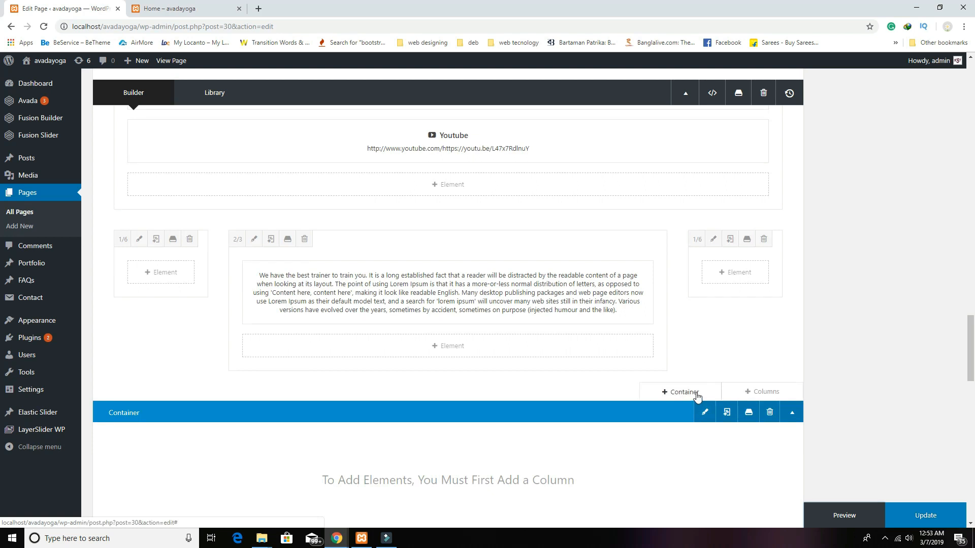
left_click(696, 395)
left_click(255, 191)
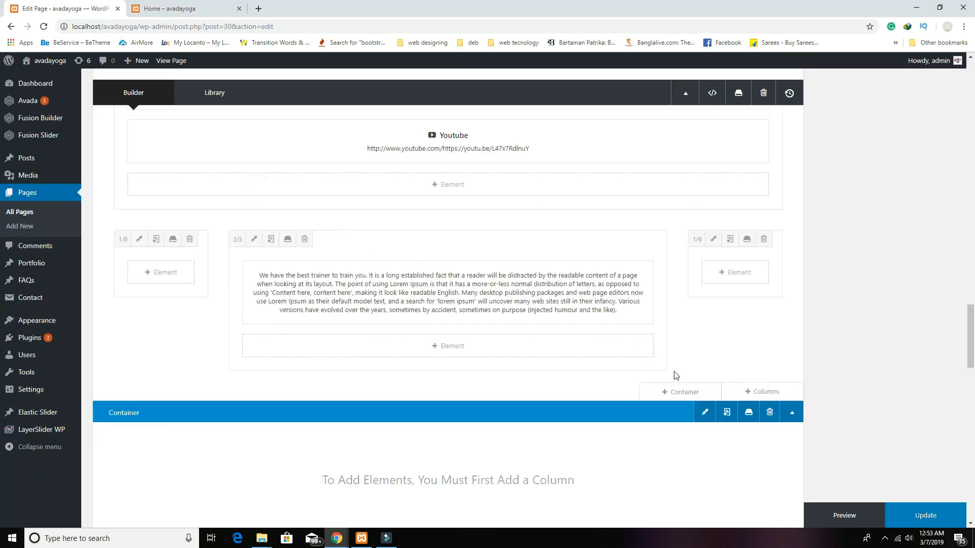
left_click(727, 412)
scroll(718, 359, "down", 2)
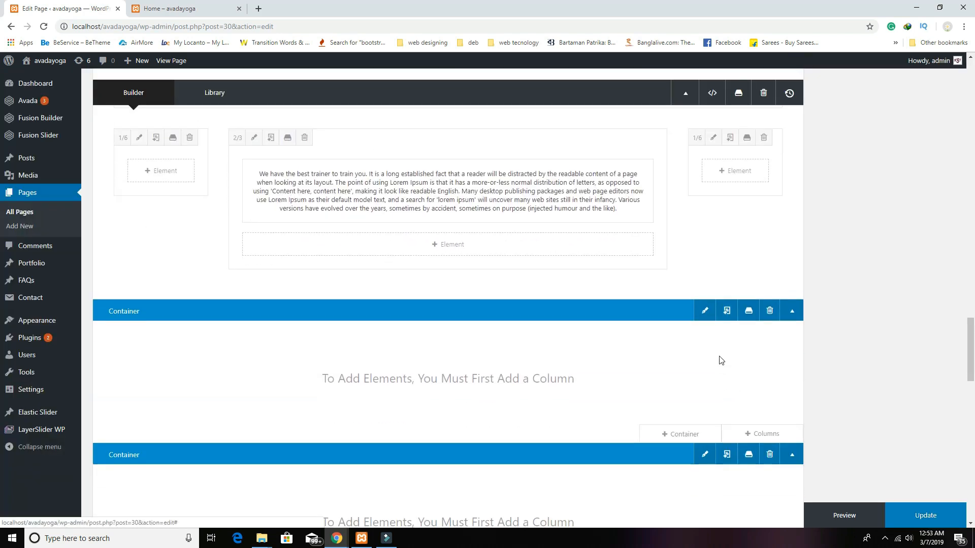
Step: Give the new container the home_yoga_bg_pattern background, tiled vertically and horizontally
left_click(705, 316)
left_click(261, 126)
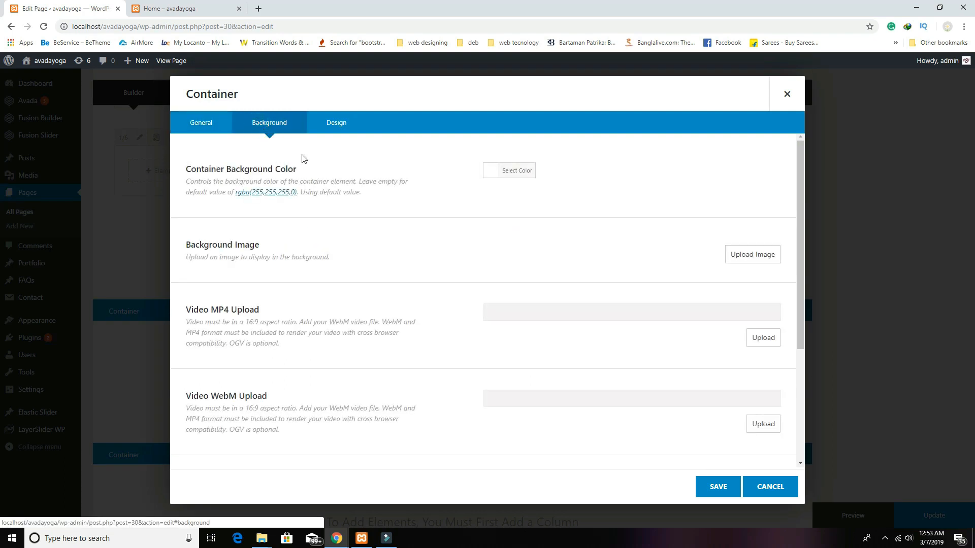
left_click(744, 255)
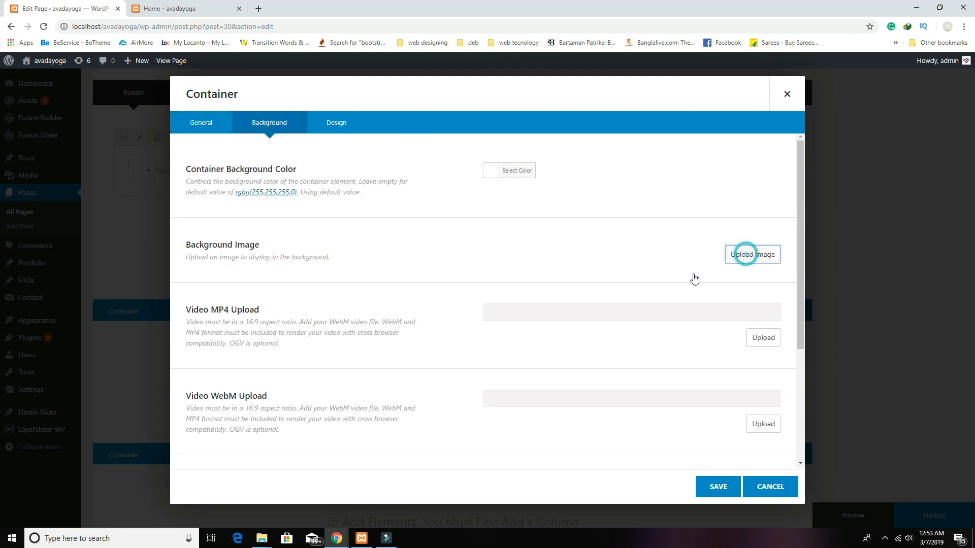
left_click(77, 178)
left_click(909, 500)
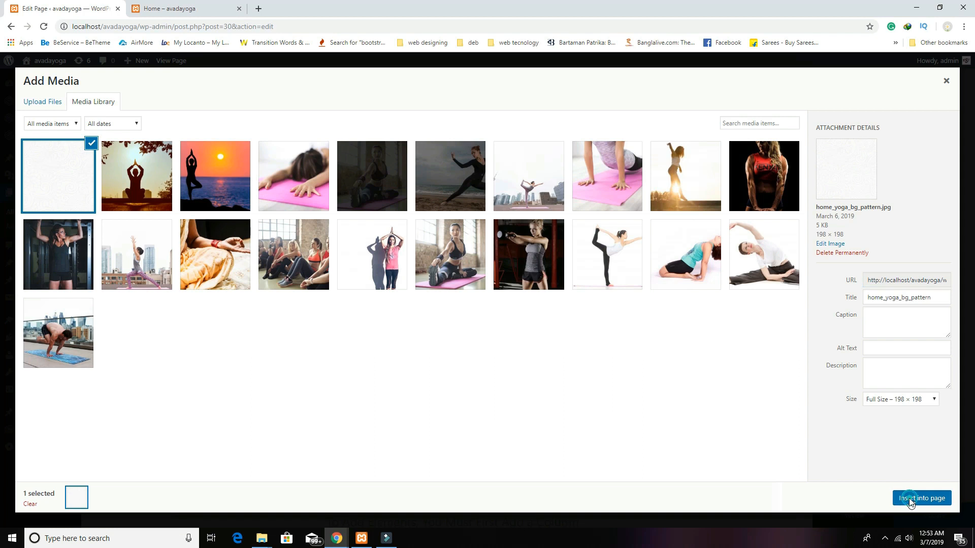
left_click(706, 416)
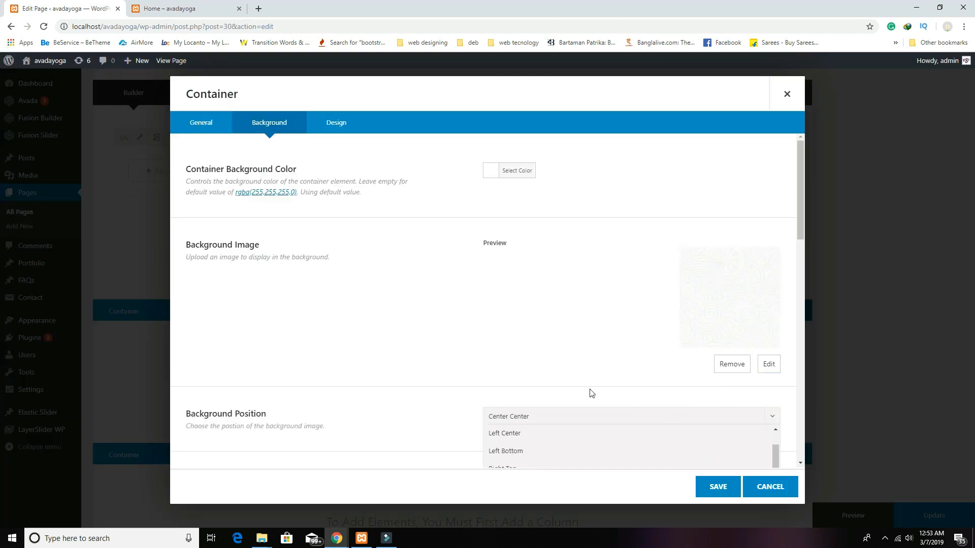
scroll(590, 394, "down", 3)
left_click(425, 282)
left_click(520, 331)
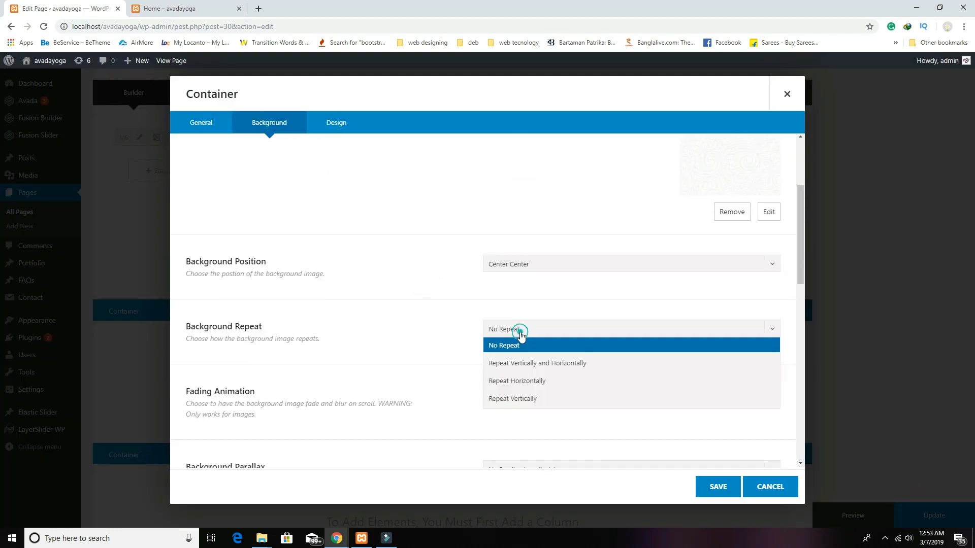
left_click(522, 363)
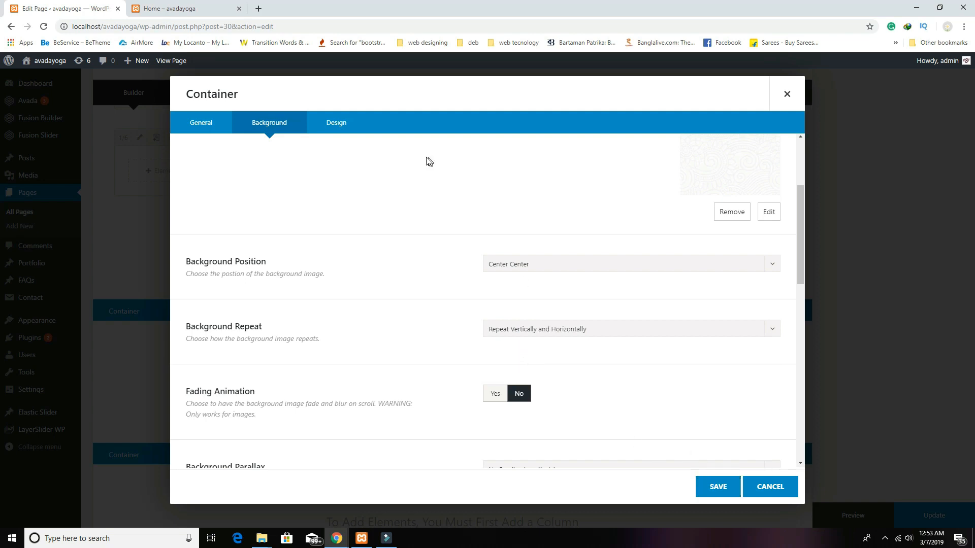
Step: Set the container's padding to 70 top and 50 bottom, and save
left_click(342, 124)
left_click(522, 321)
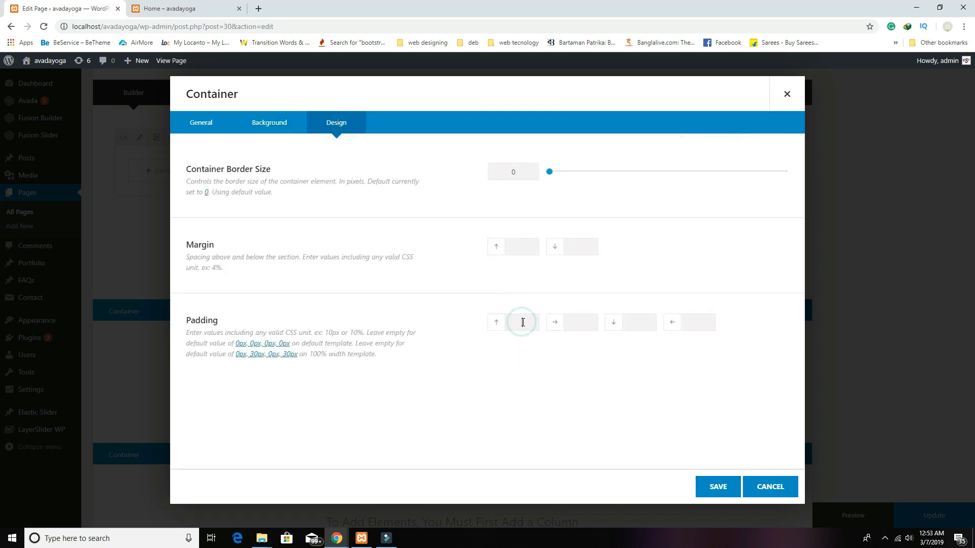
left_click(639, 322)
left_click_drag(524, 320, 519, 322)
left_click(717, 485)
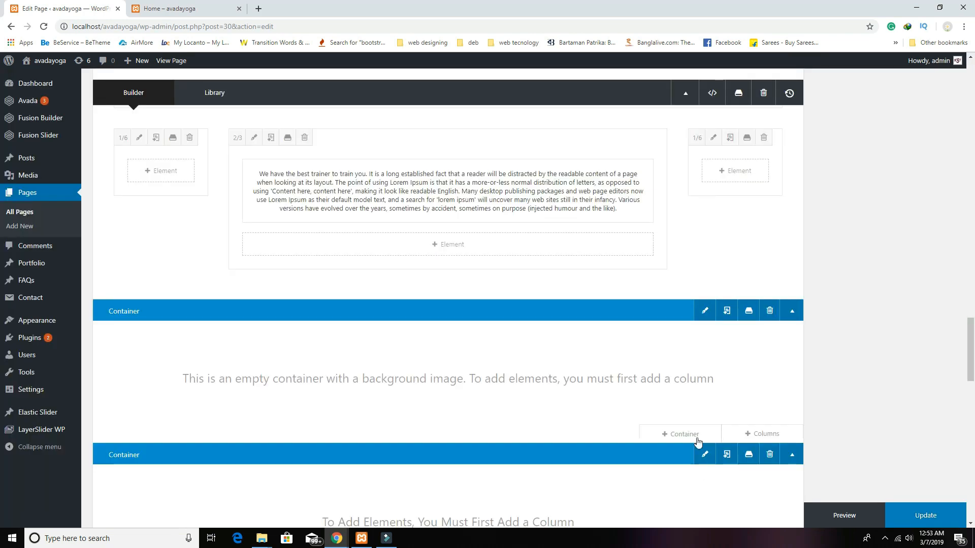
Step: Add a single full-width 1/1 column to the new container and place a Text Block in it
left_click(740, 436)
left_click(269, 203)
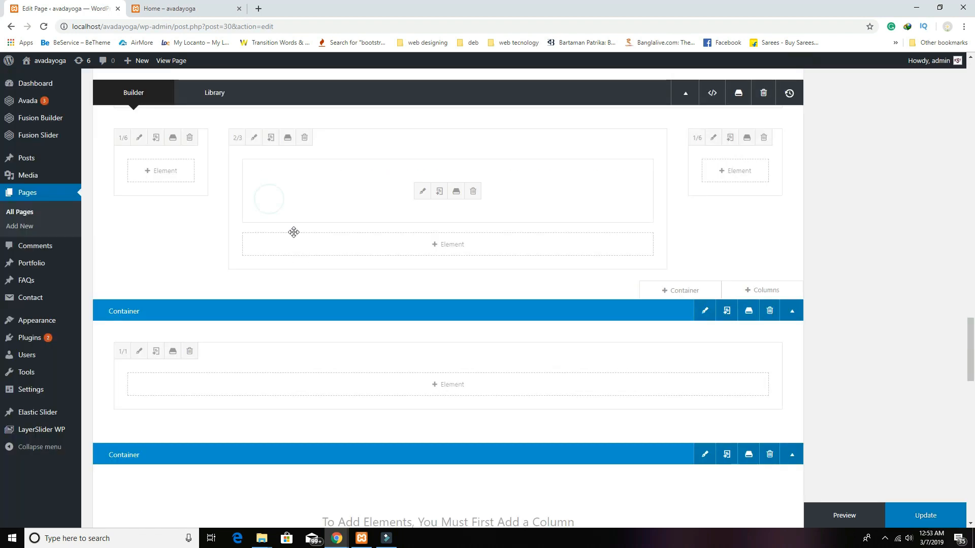
left_click(448, 384)
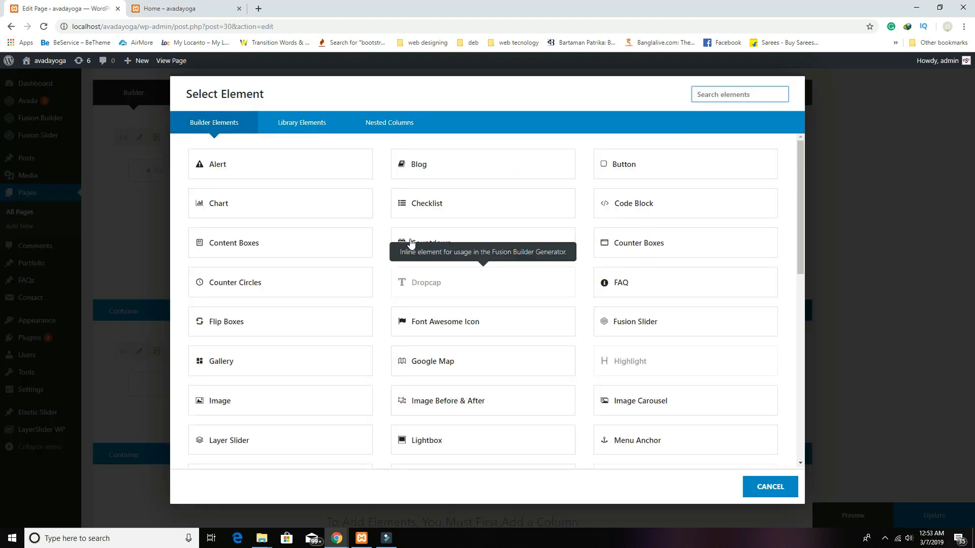
scroll(361, 294, "down", 4)
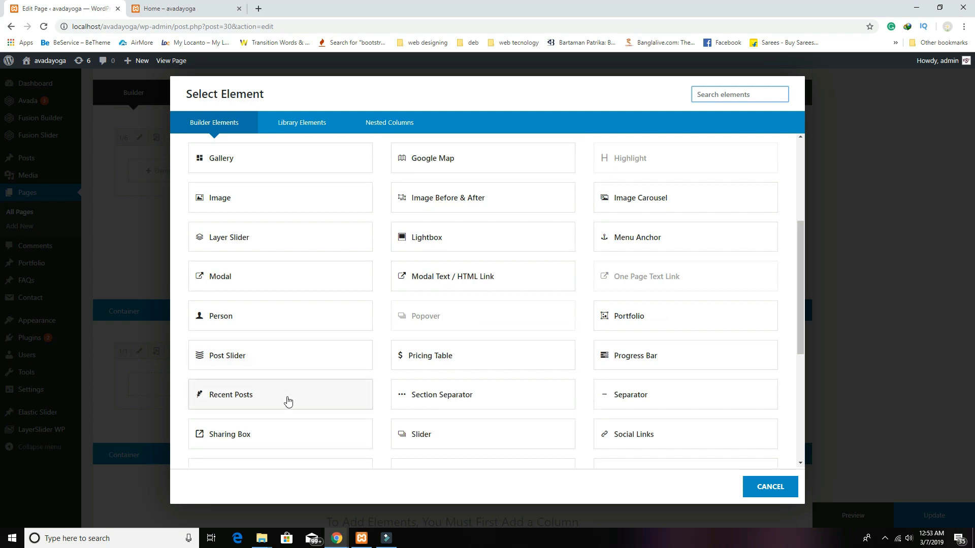
scroll(287, 401, "down", 1)
left_click(261, 453)
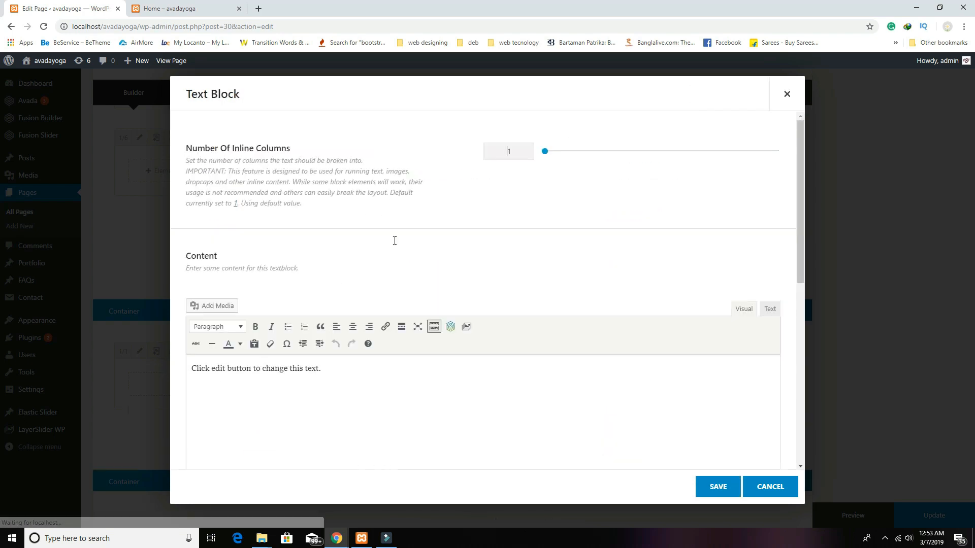
Step: Replace the Text Block placeholder with a centred 'Meet Our Trainer' Heading 1 and save it
left_click(561, 402)
key("ctrl+a")
key("BackSpace")
type("Meet Our Trainer")
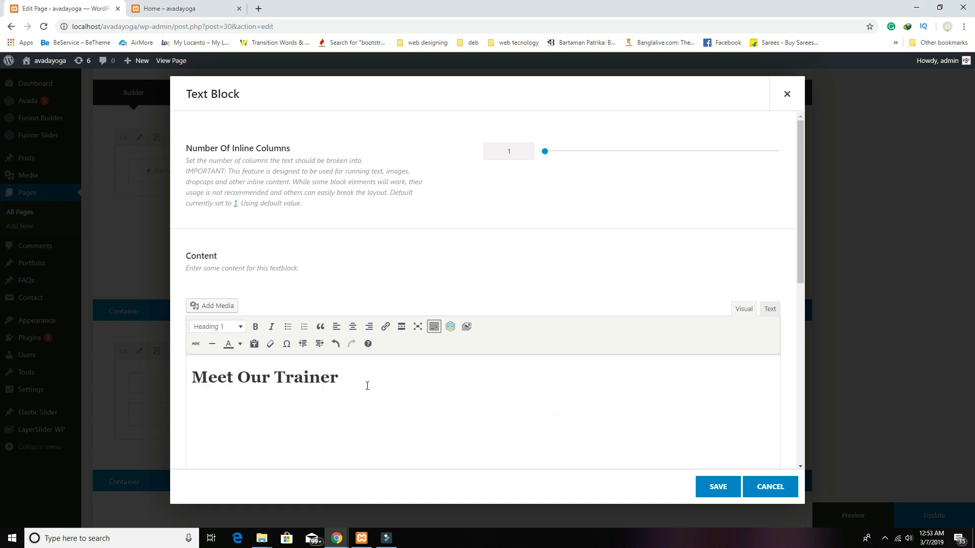
triple_click(367, 385)
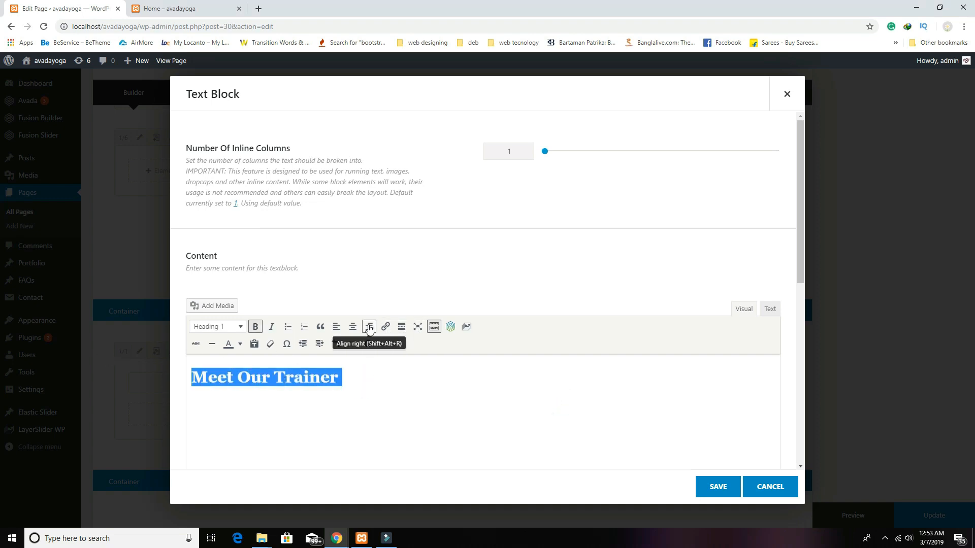
left_click(352, 327)
left_click(717, 488)
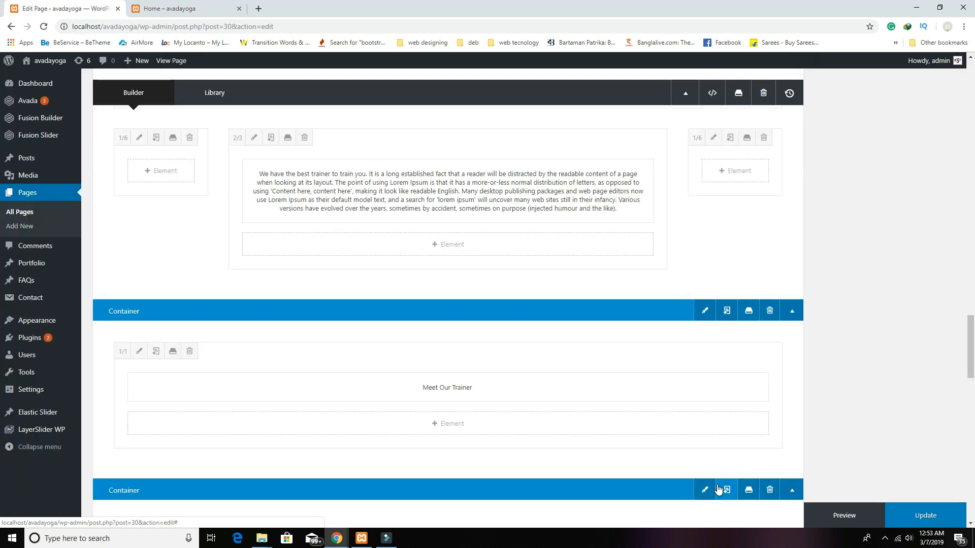
left_click(471, 428)
Step: Add a row of three equal 1/3+1/3+1/3 columns below the heading
left_click(858, 123)
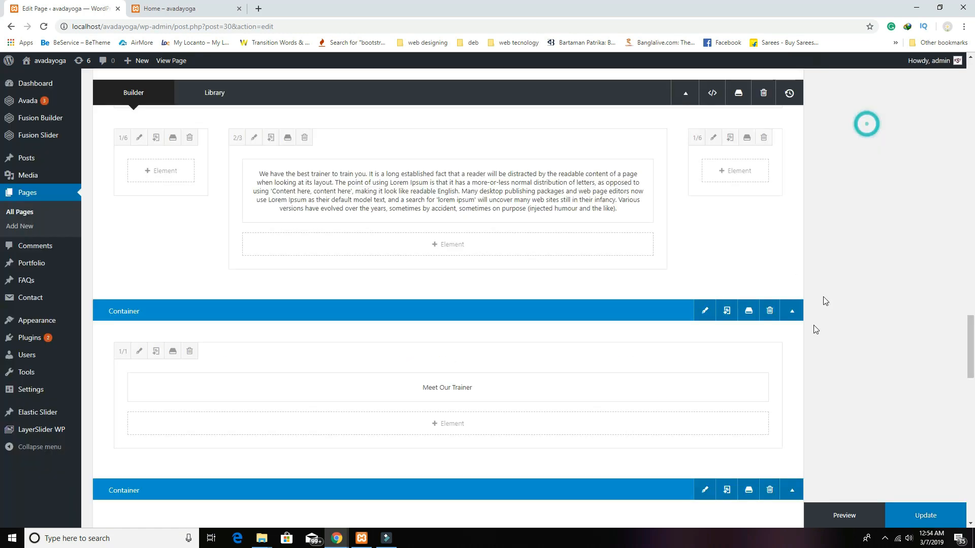
left_click(755, 472)
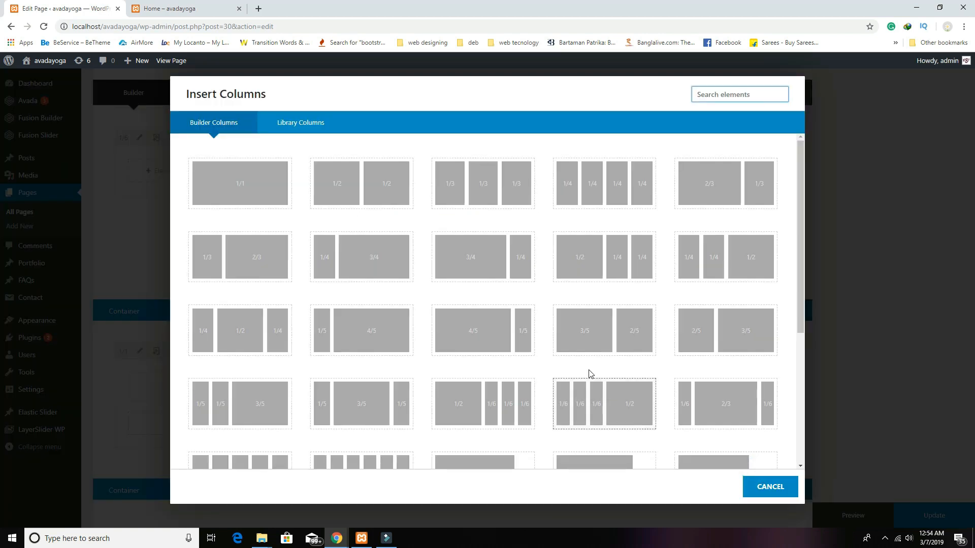
left_click(470, 193)
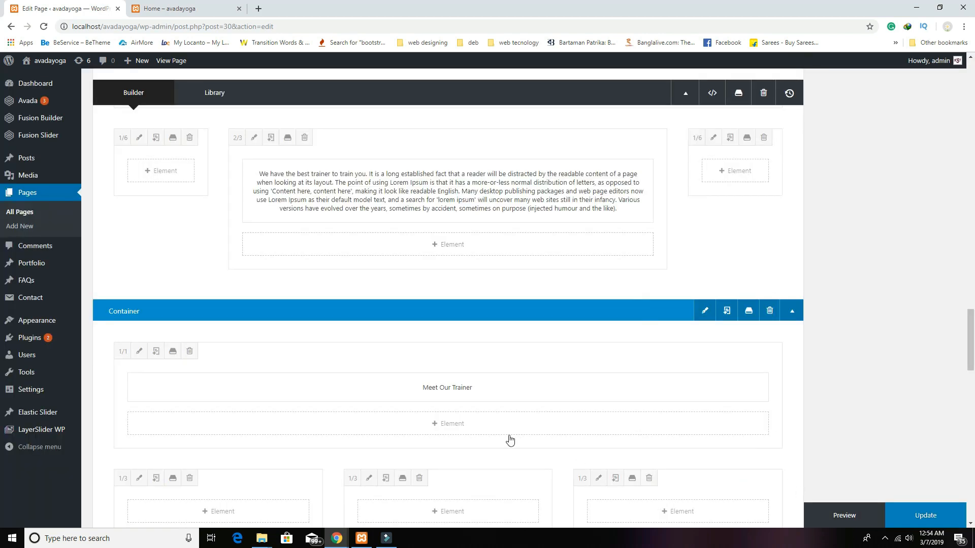
scroll(509, 440, "down", 3)
Step: Search the element list for 'per' and add a Person element to the first column
left_click(236, 360)
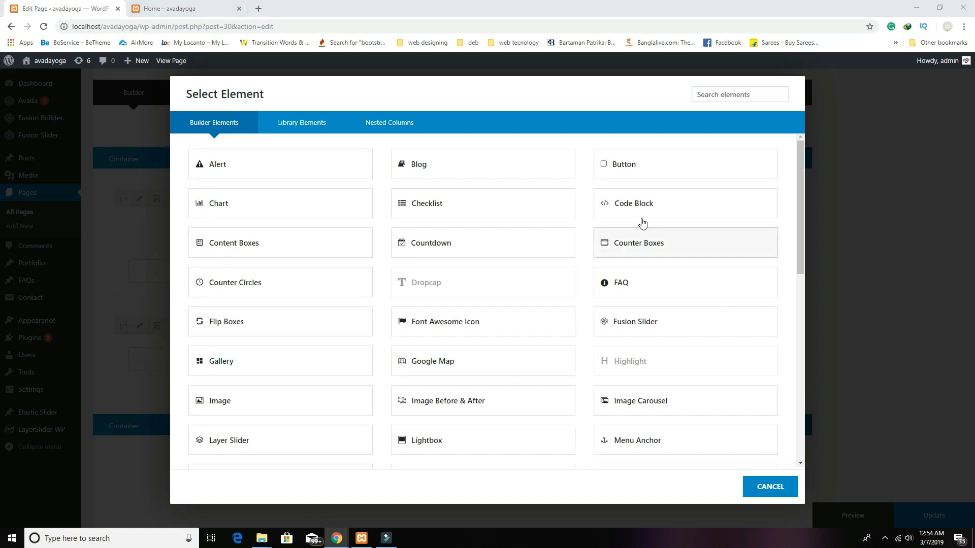
left_click(717, 94)
type("per")
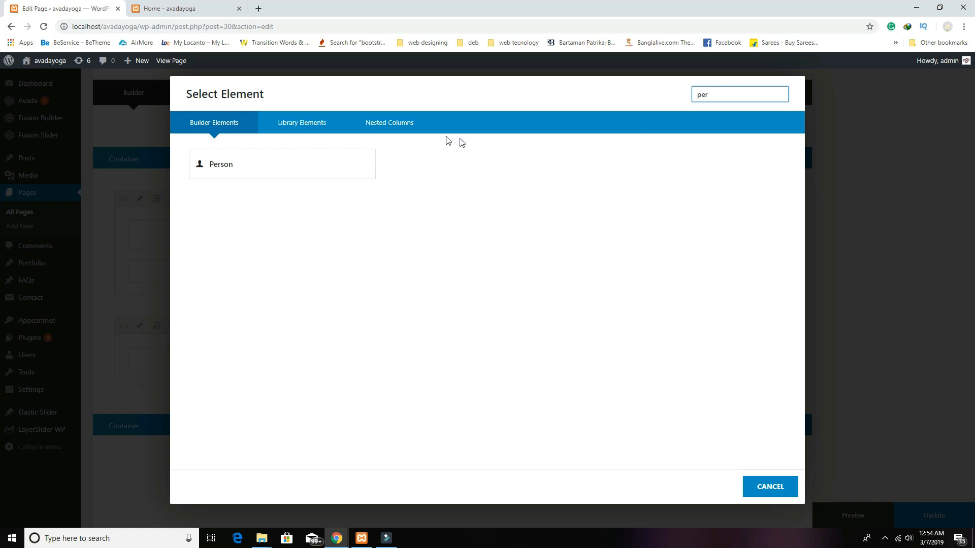
left_click(328, 167)
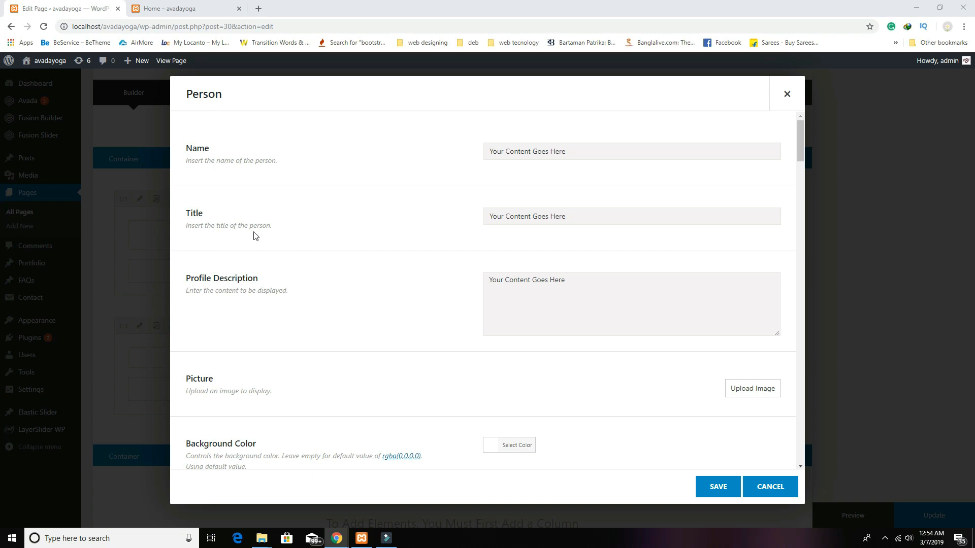
Step: Replace the Name and Profile Description placeholders with the trainer's name and a one-sentence description
left_click_drag(589, 146, 355, 128)
key("BackSpace")
left_click(770, 317)
key("ctrl+a")
key("BackSpace")
type("It is a long established fact that a reader will be distracted by the readable content of a page when looking at its layout.")
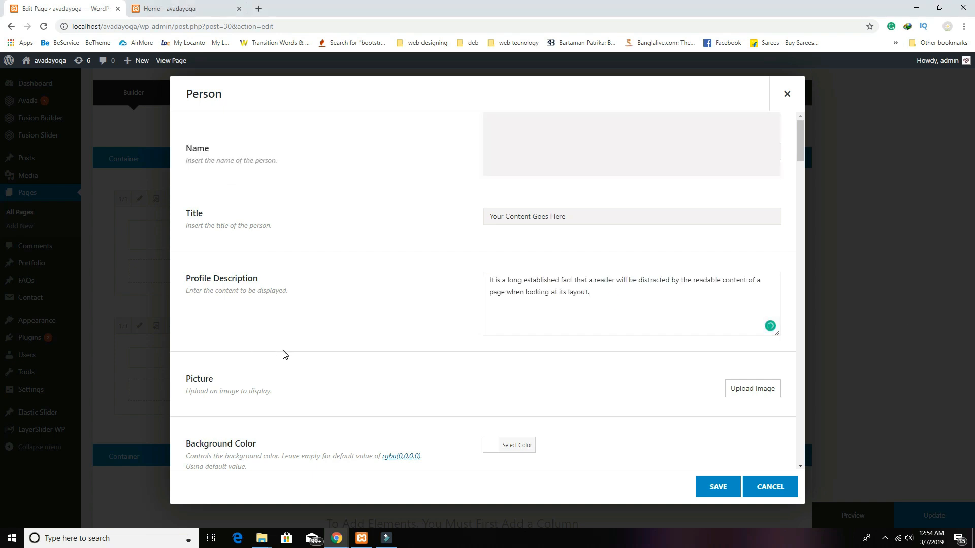
Step: Set the active-adult-biceps kettlebell photo from the Media Library as the Person's picture
left_click(740, 388)
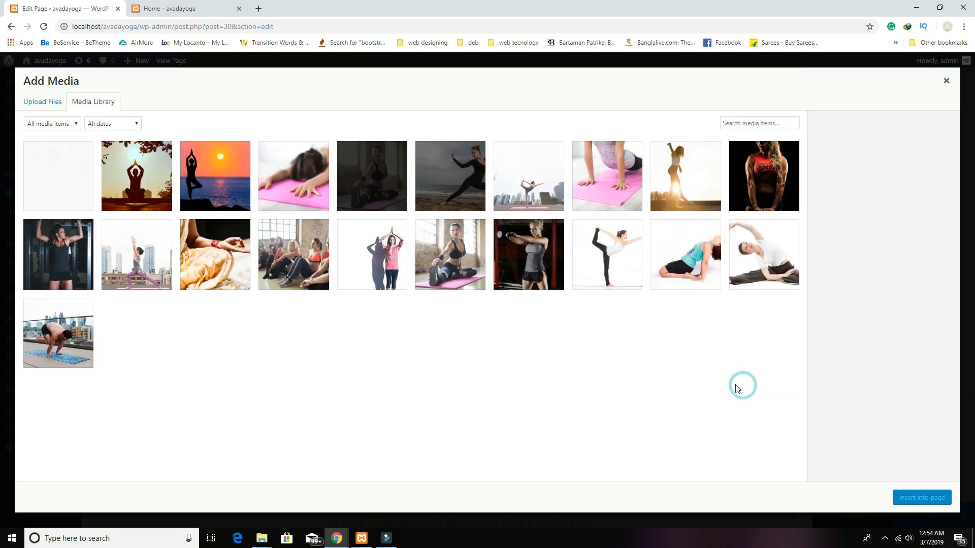
left_click(530, 269)
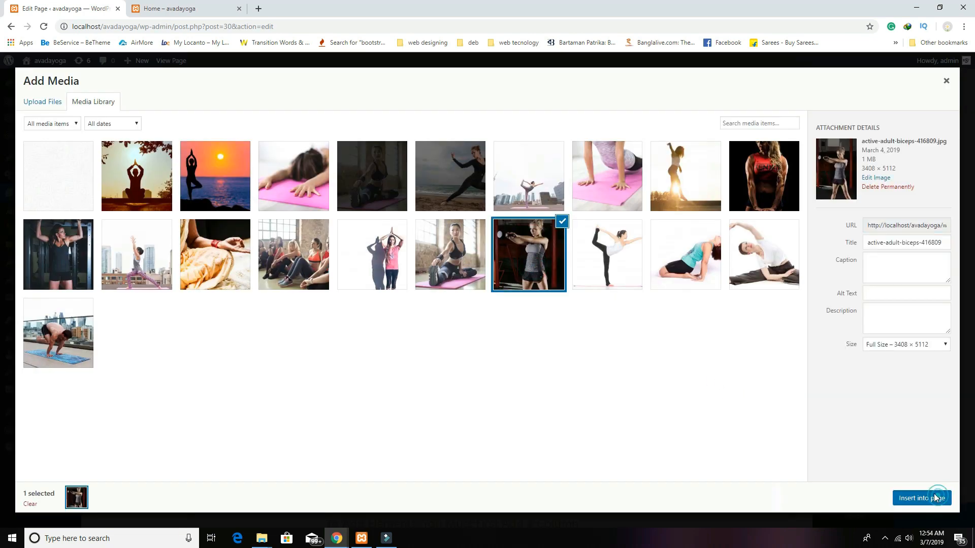
left_click(922, 498)
scroll(759, 400, "down", 6)
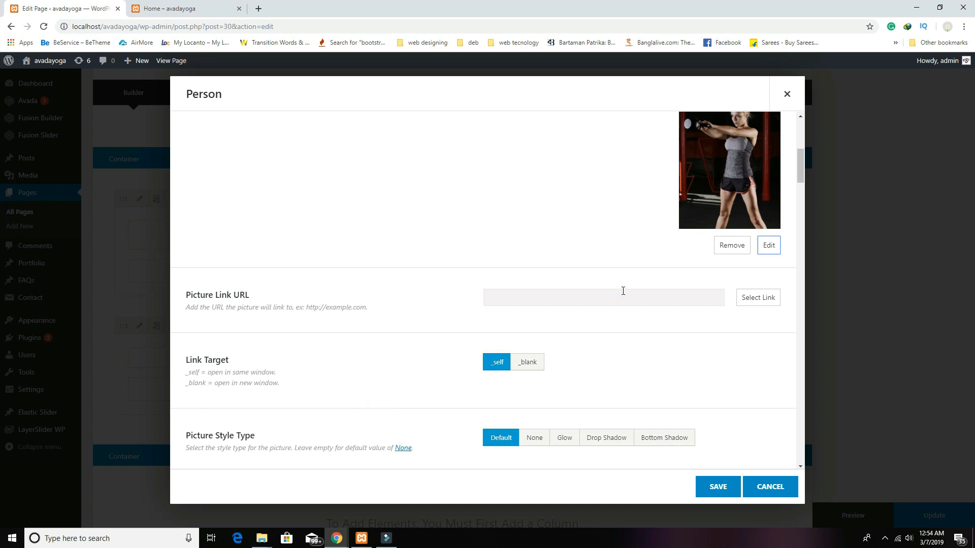
scroll(555, 283, "down", 3)
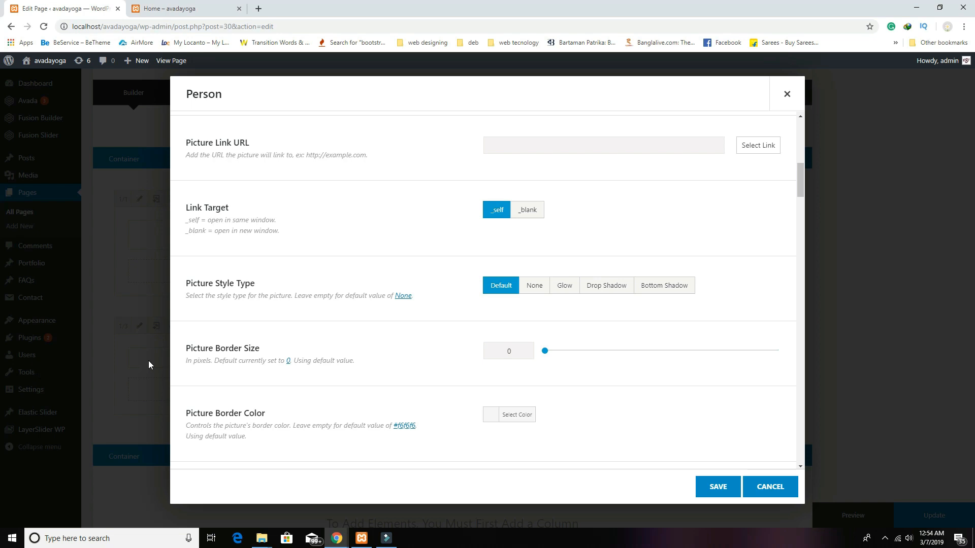
Step: Set Content Alignment to Center, Social Icons Position to Bottom and icon colours to Brand Colors
scroll(651, 277, "down", 7)
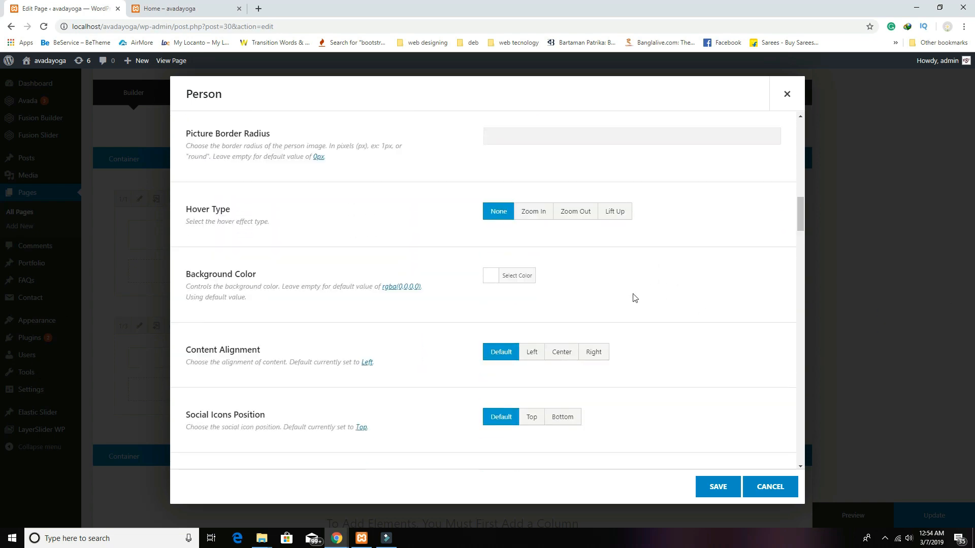
scroll(623, 300, "down", 1)
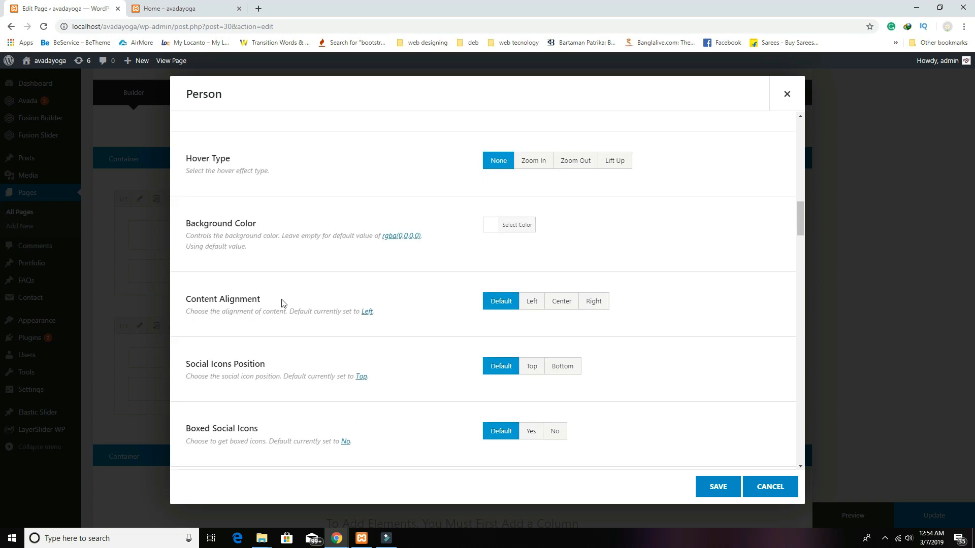
left_click(563, 304)
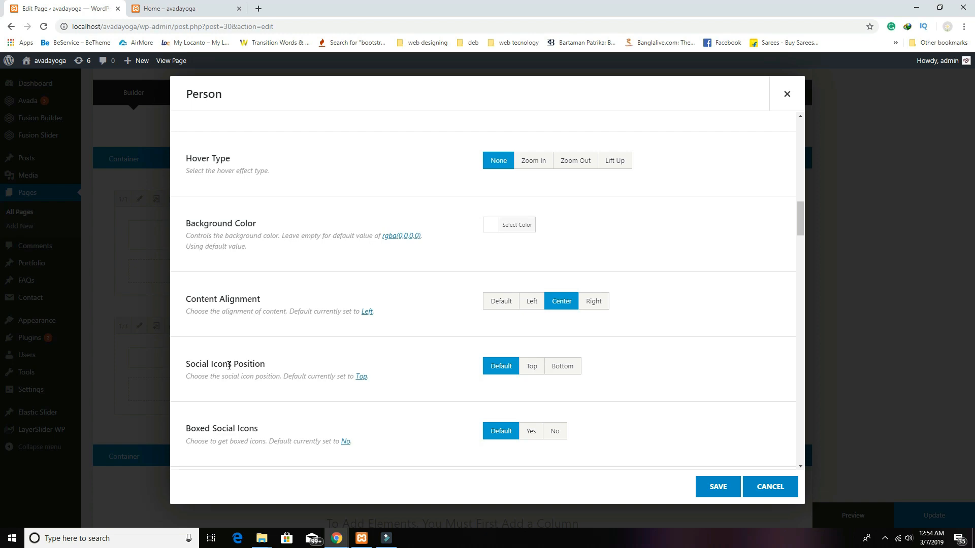
left_click(573, 370)
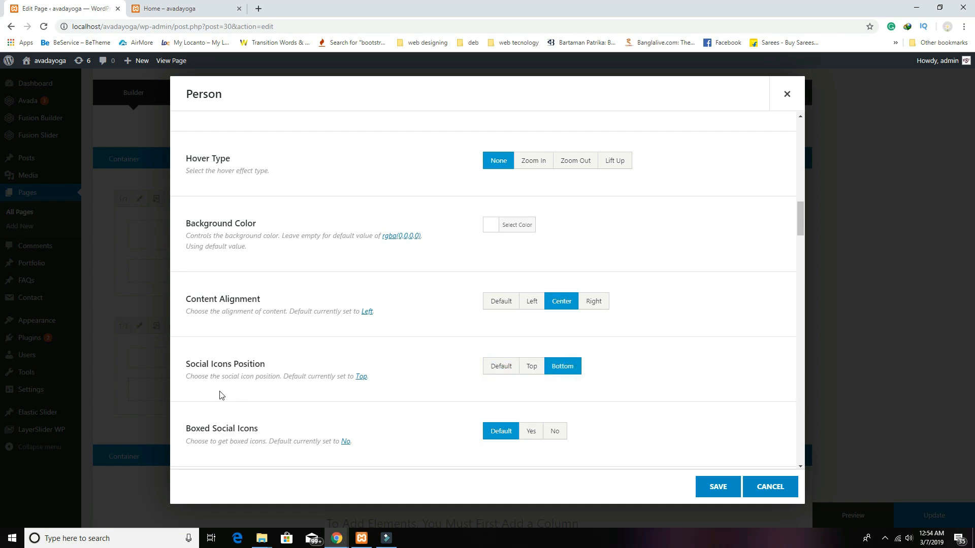
scroll(670, 384, "down", 2)
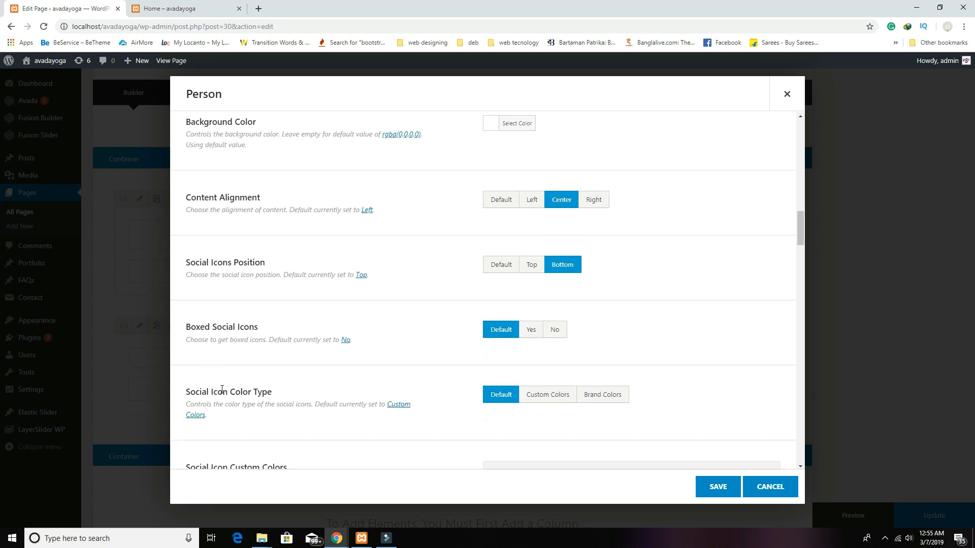
left_click(607, 401)
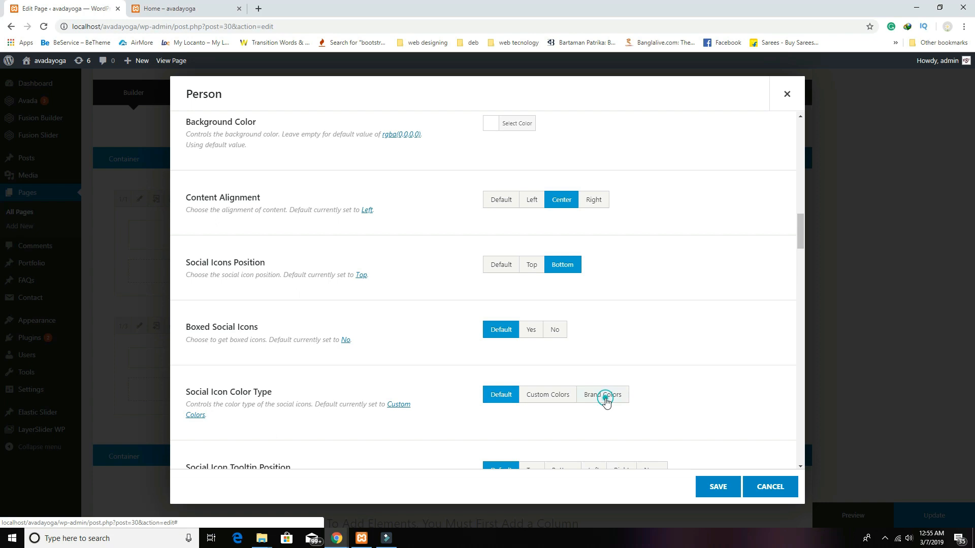
Step: Enter '#' as the Blogger and Flickr social link placeholders, fixing a stray '#' in Forrst
scroll(688, 411, "down", 3)
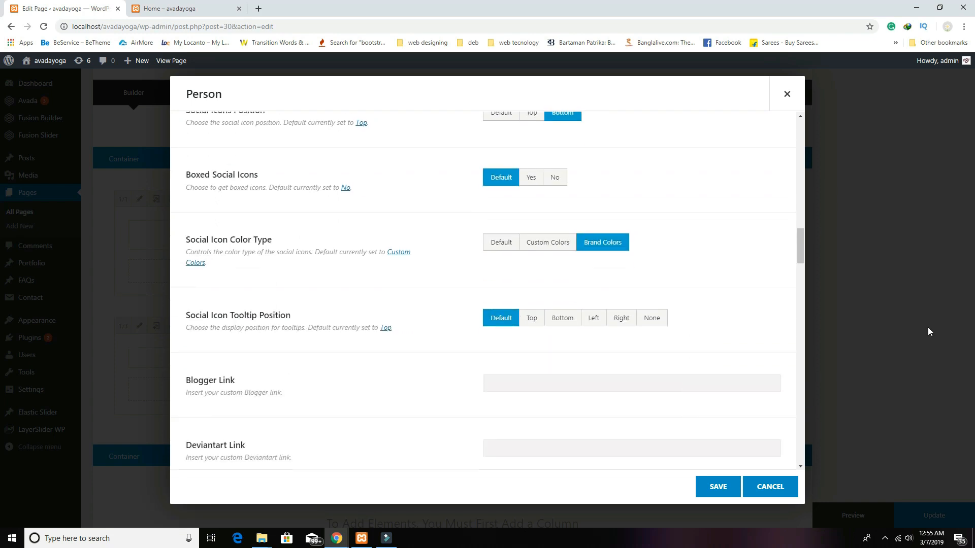
scroll(670, 337, "down", 2)
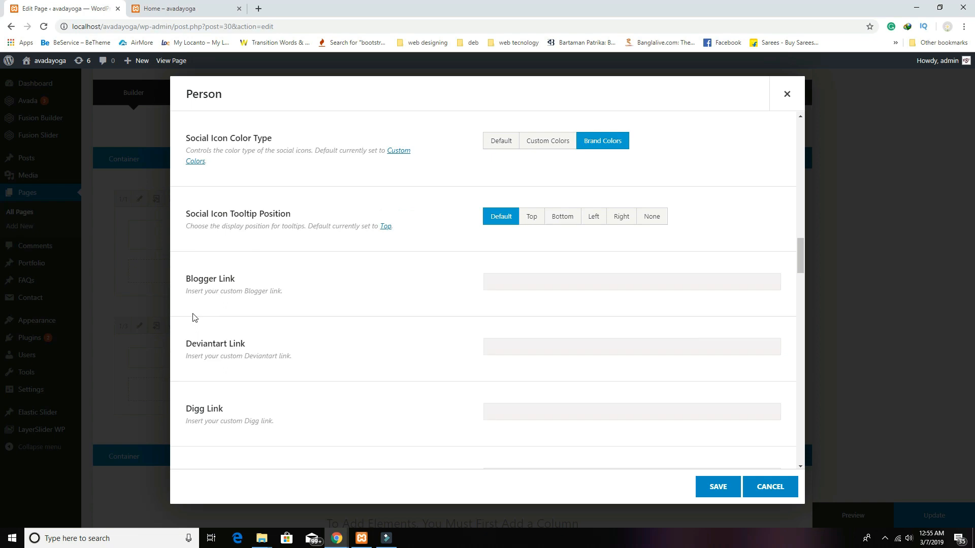
scroll(509, 313, "down", 1)
left_click(528, 228)
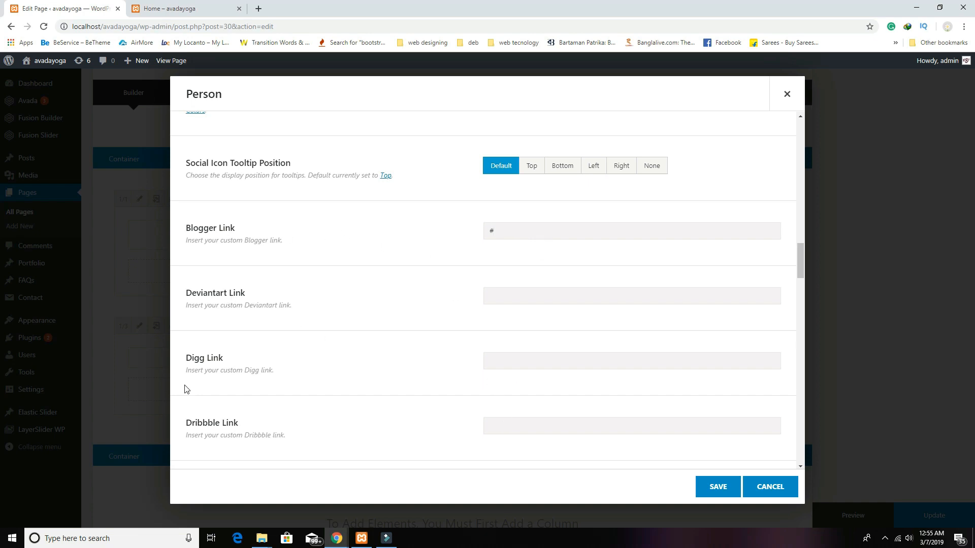
scroll(483, 285, "down", 4)
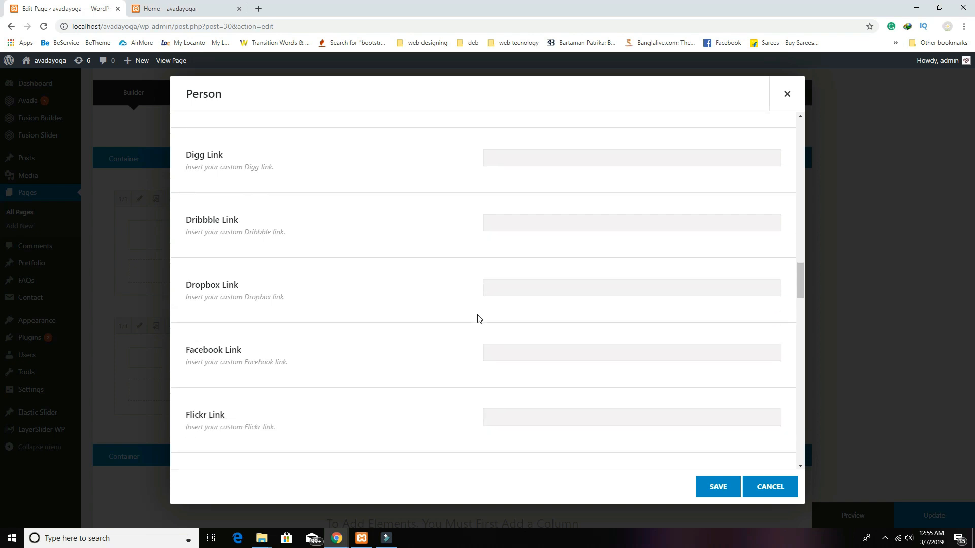
scroll(527, 358, "down", 2)
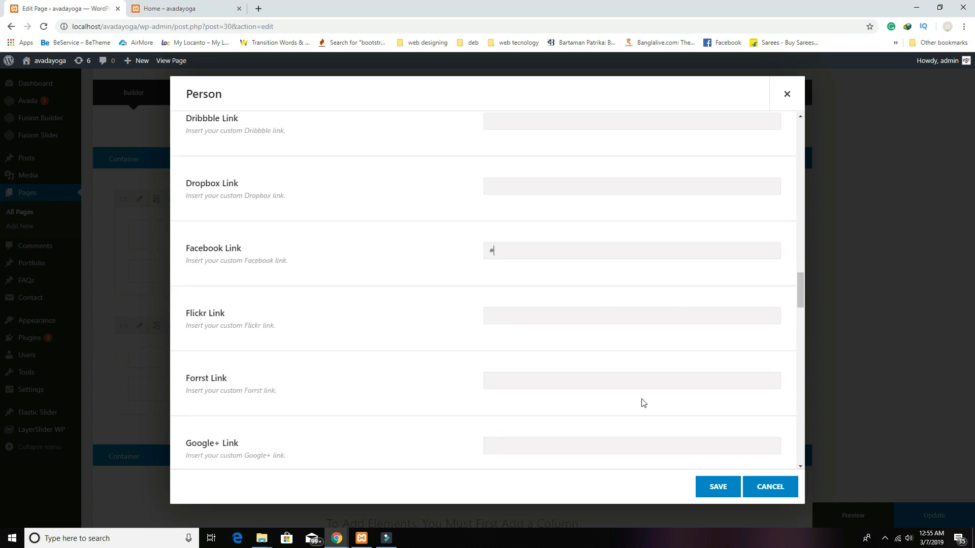
left_click(526, 375)
left_click(503, 316)
type("#")
left_click_drag(513, 383, 461, 374)
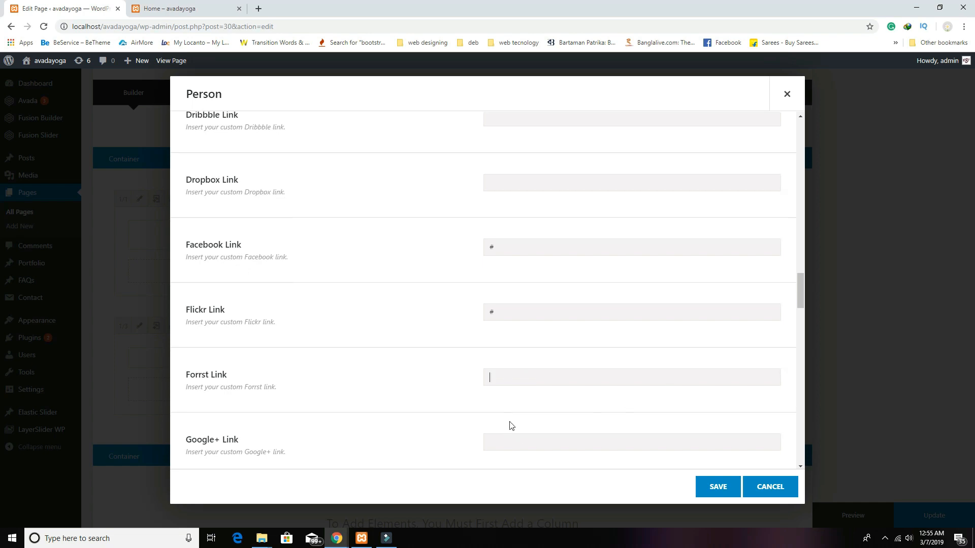
Step: Enter '#' in the Instagram, LinkedIn and PayPal link fields
scroll(508, 396, "down", 3)
left_click(496, 359)
type("#")
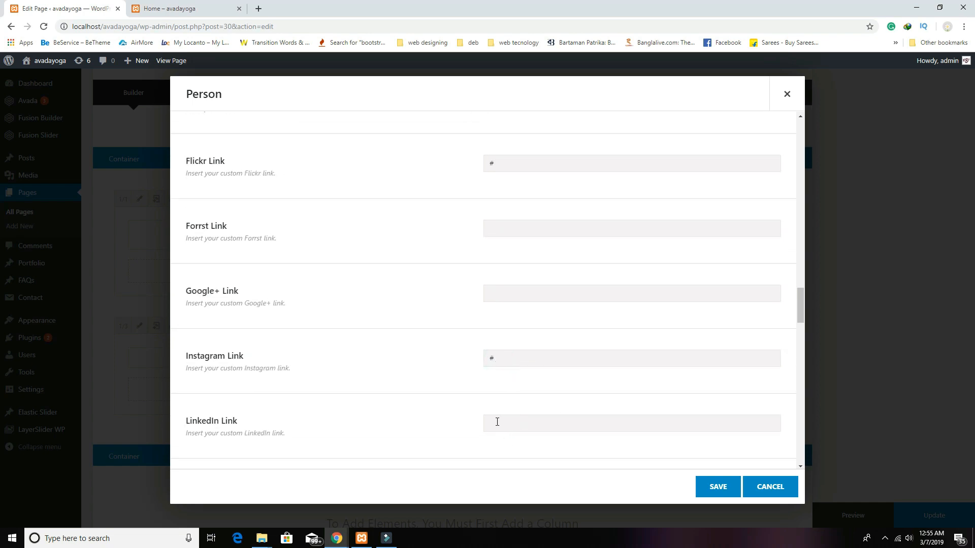
scroll(497, 421, "down", 3)
left_click(492, 269)
type("#")
left_click(528, 398)
type("#")
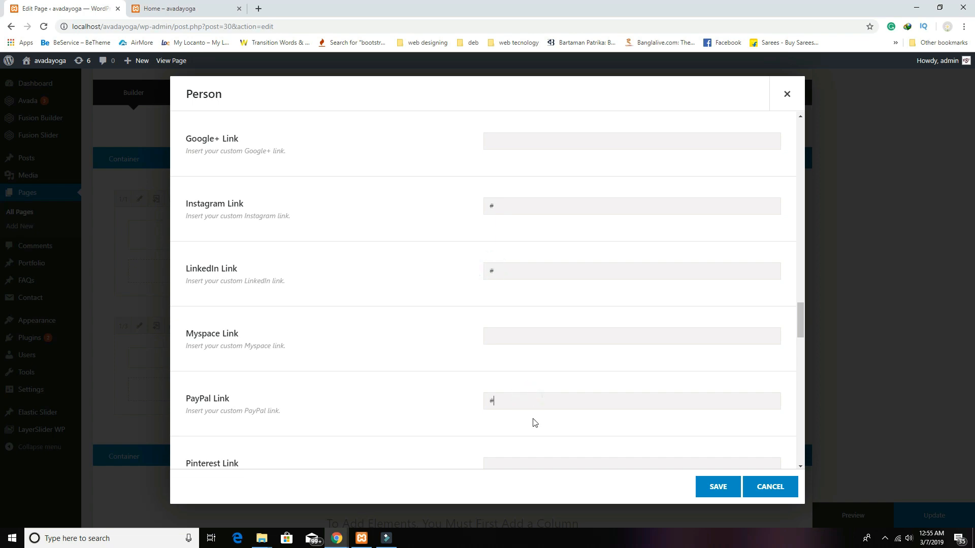
Step: Save the Person card and clone it so identical cards fill the middle and third columns
left_click(719, 488)
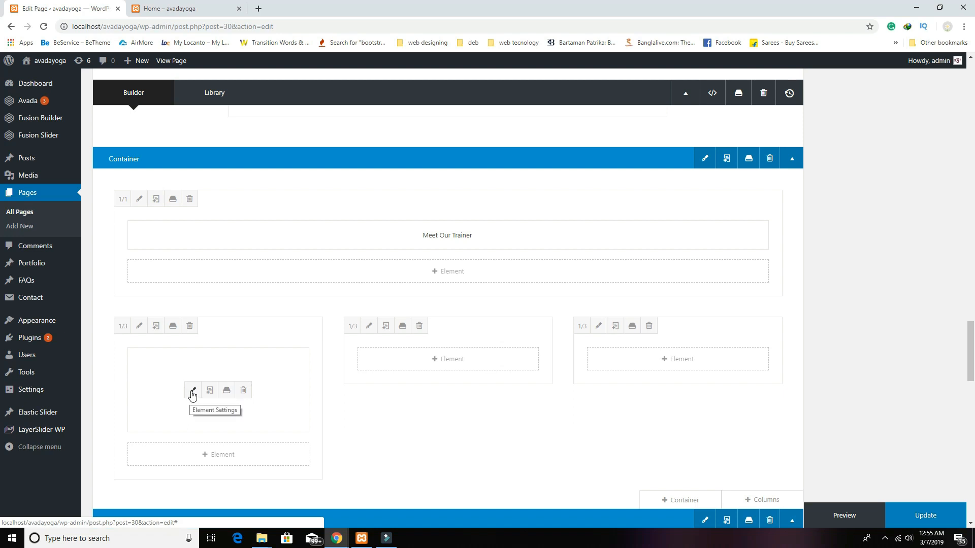
mouse_move(206, 393)
left_mouse_down()
mouse_move(263, 463)
mouse_move(409, 380)
left_mouse_up()
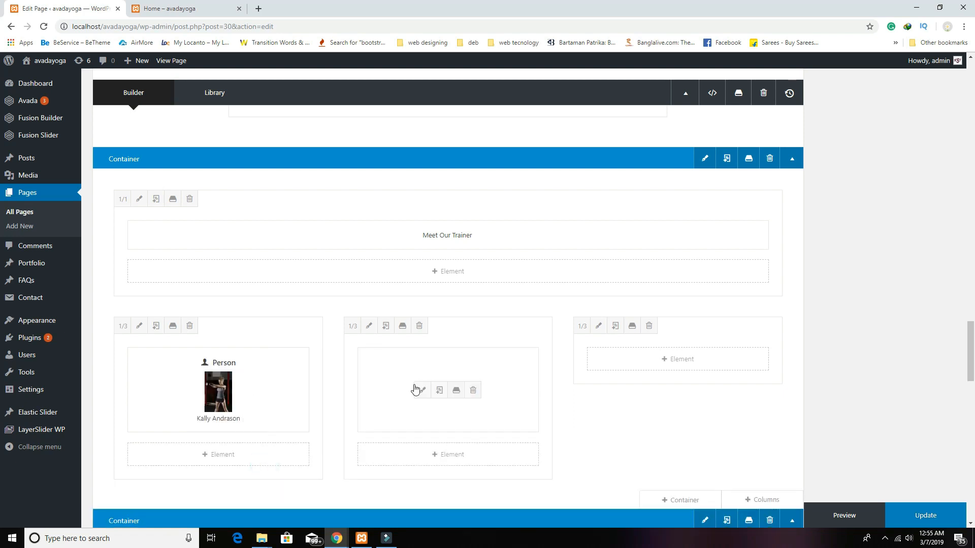
left_click(440, 399)
mouse_move(479, 469)
left_mouse_down()
mouse_move(587, 404)
mouse_move(700, 379)
left_mouse_up()
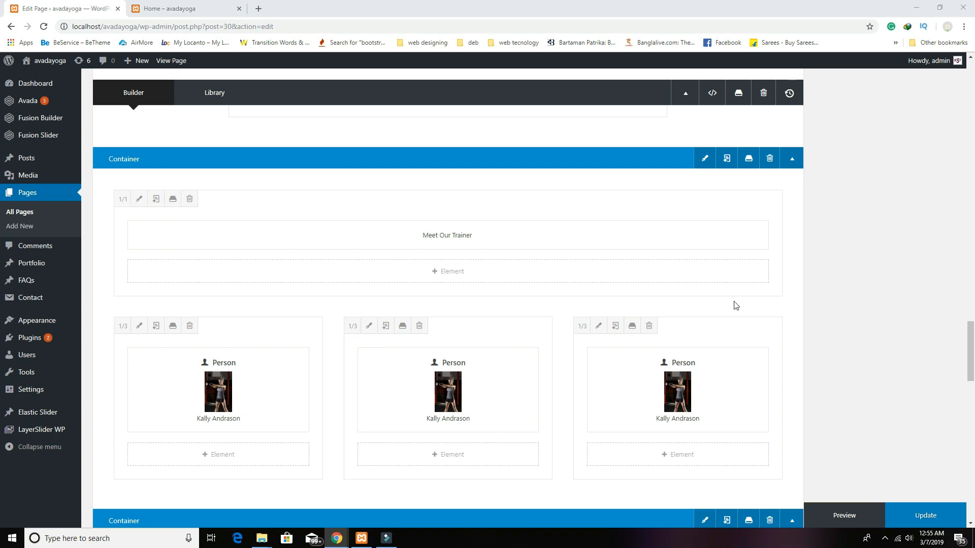
left_click(421, 391)
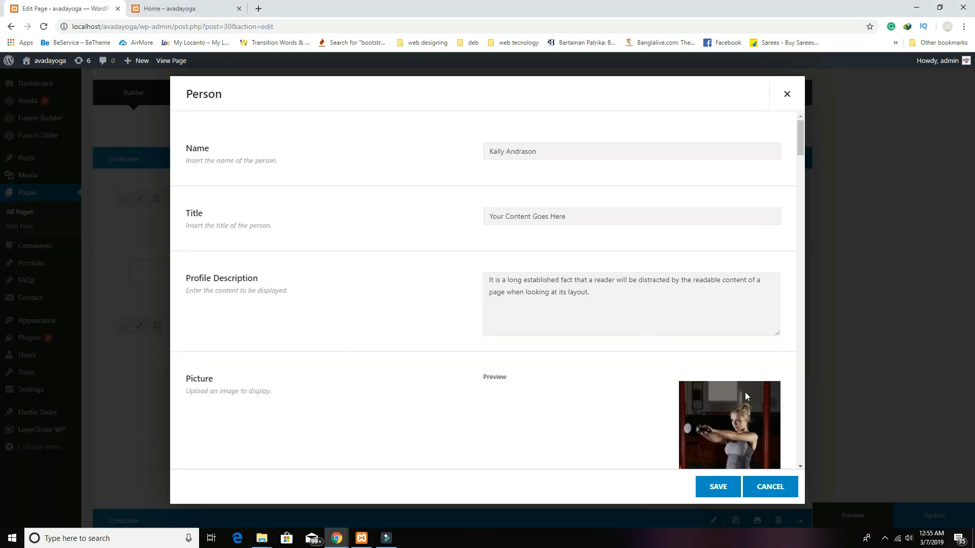
Step: Give the middle Person card a new trainer name and the red-top athlete photo, then save
left_click(565, 152)
key("ctrl+a")
scroll(609, 305, "down", 3)
left_click(733, 397)
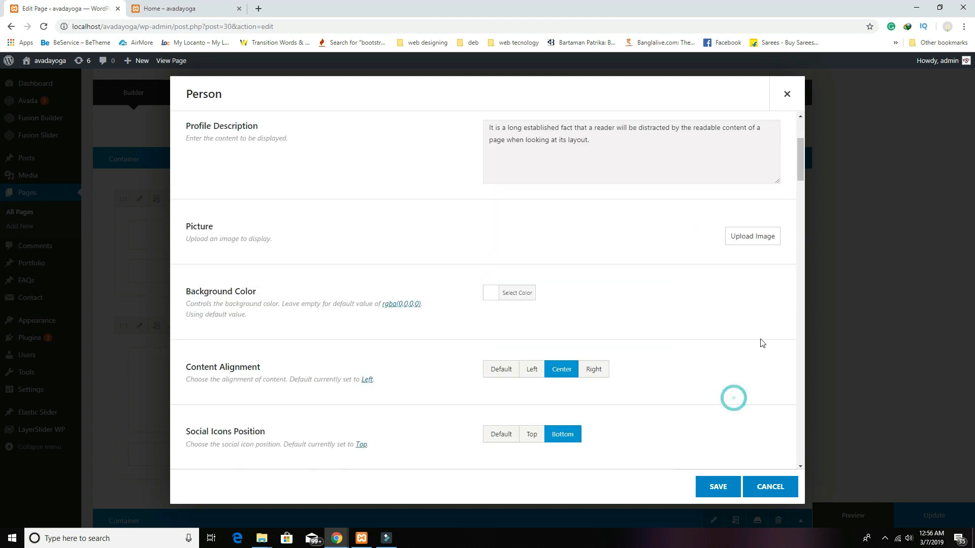
left_click(746, 238)
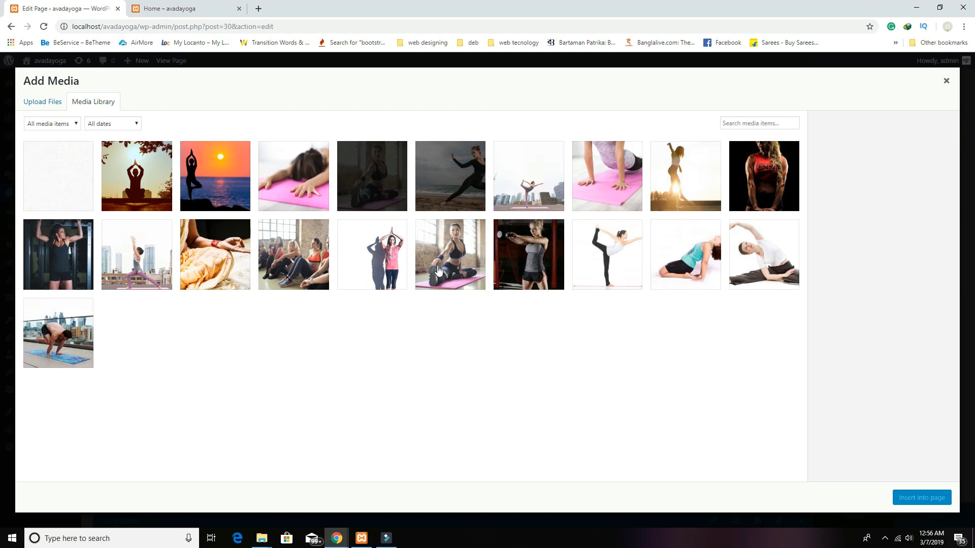
left_click(769, 203)
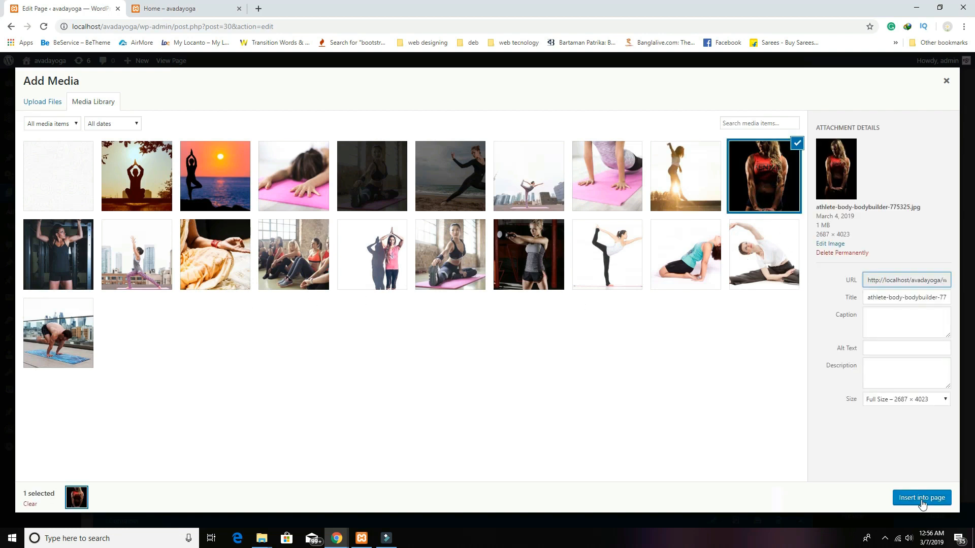
left_click(922, 498)
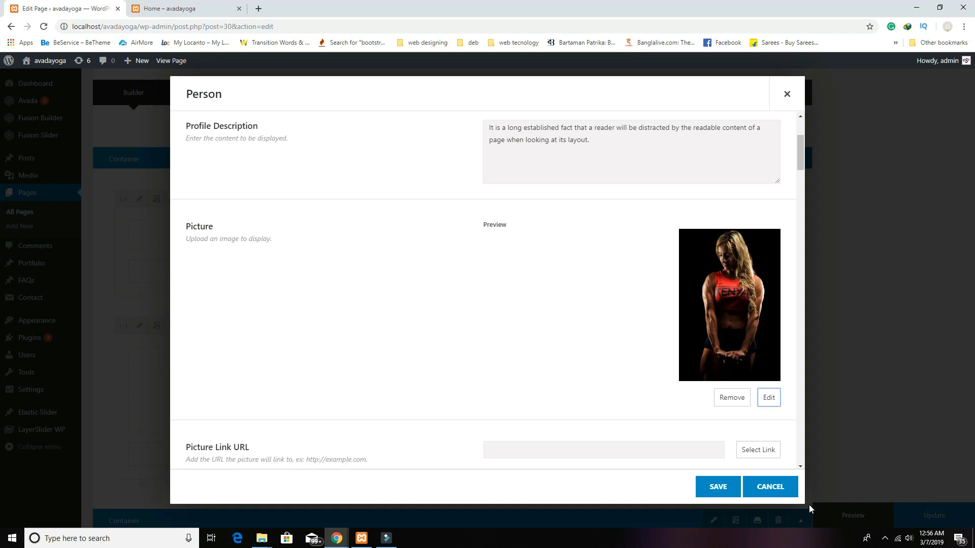
left_click(713, 487)
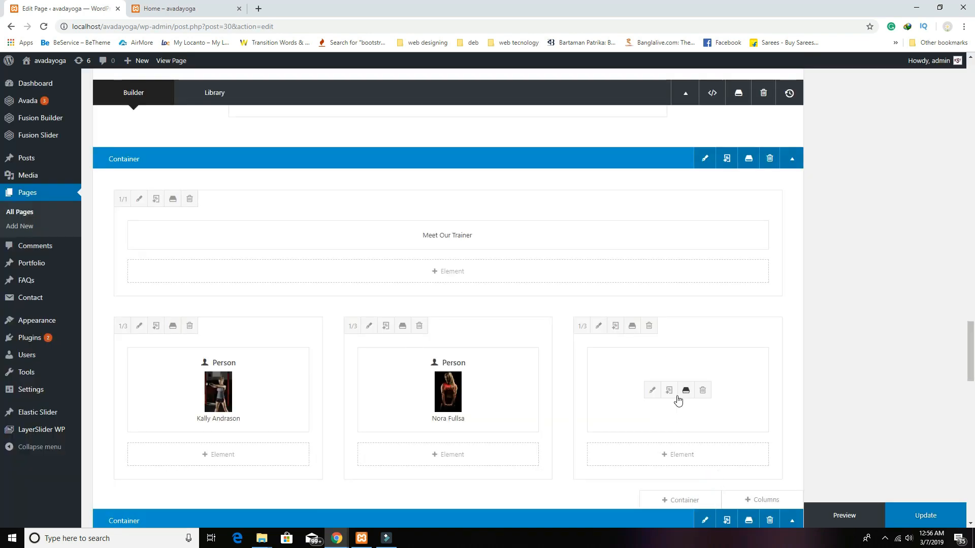
Step: Give the third Person card a new trainer name and the pull-up athlete photo, then save
left_click(652, 390)
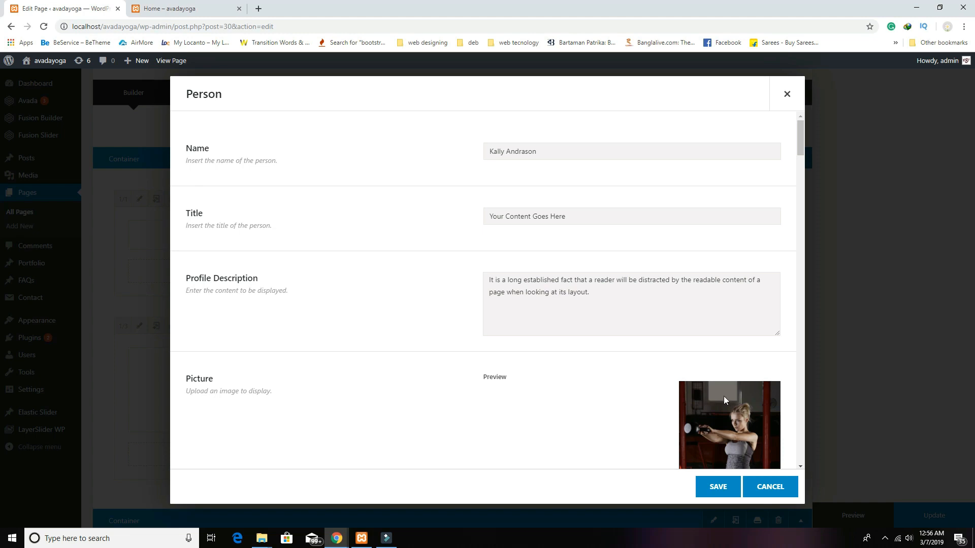
scroll(723, 400, "down", 2)
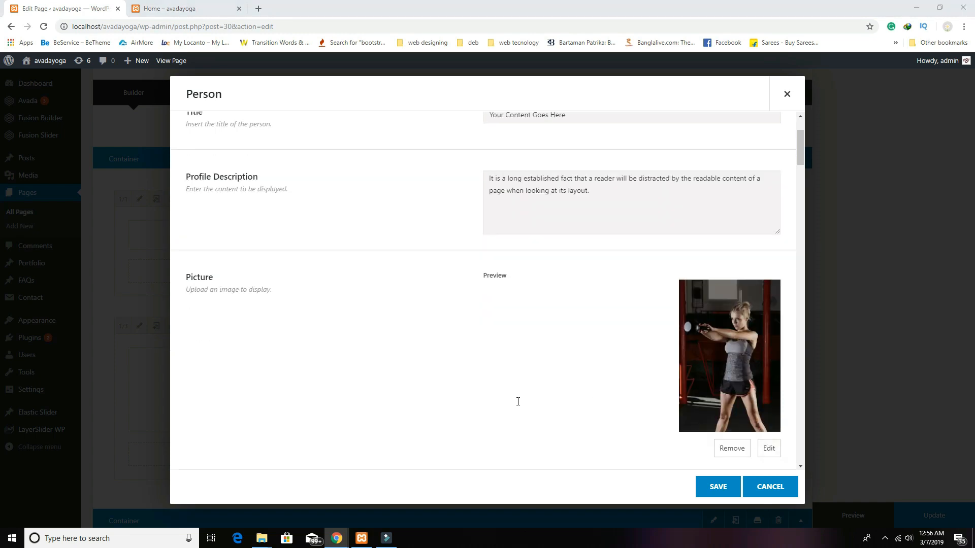
scroll(576, 121, "up", 2)
left_click_drag(553, 150, 400, 139)
scroll(710, 400, "down", 2)
left_click(731, 449)
left_click(755, 289)
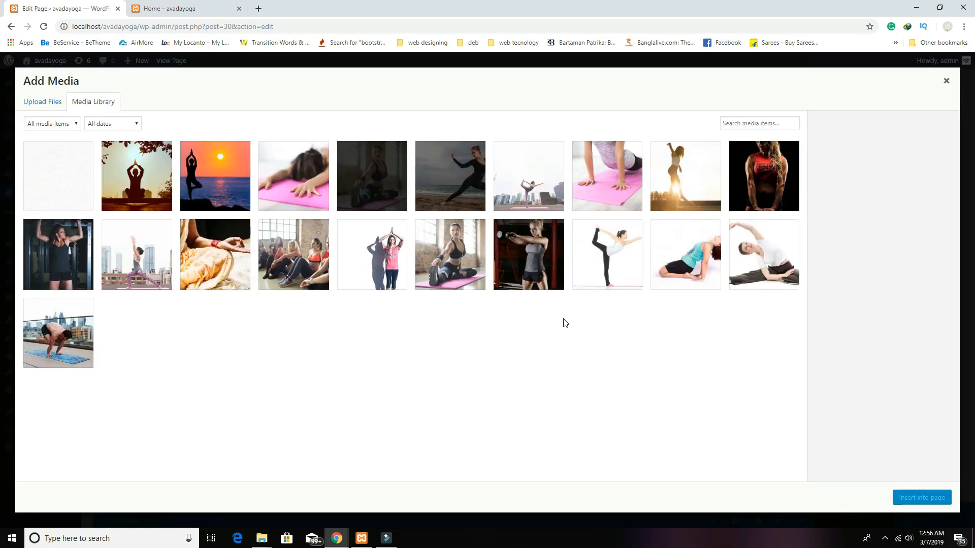
left_click(65, 237)
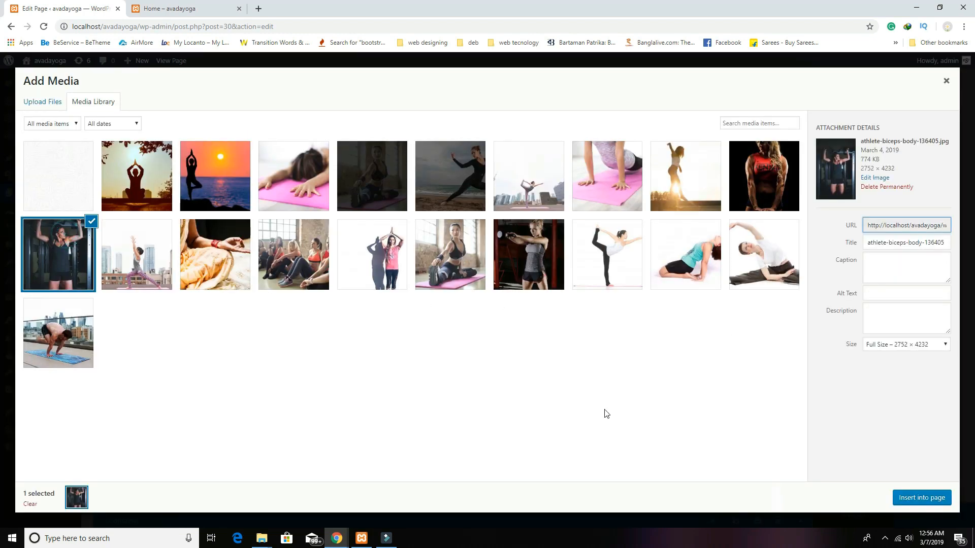
left_click(920, 499)
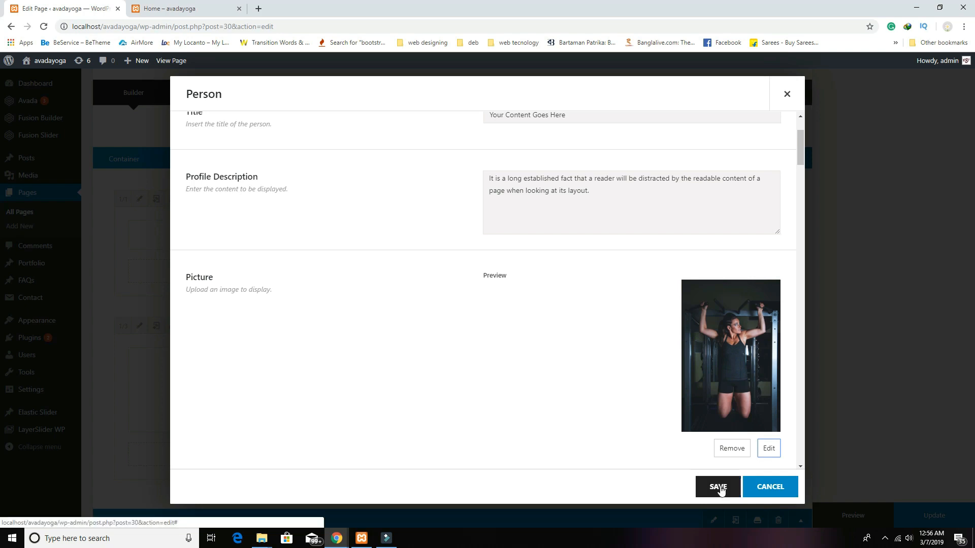
left_click(718, 488)
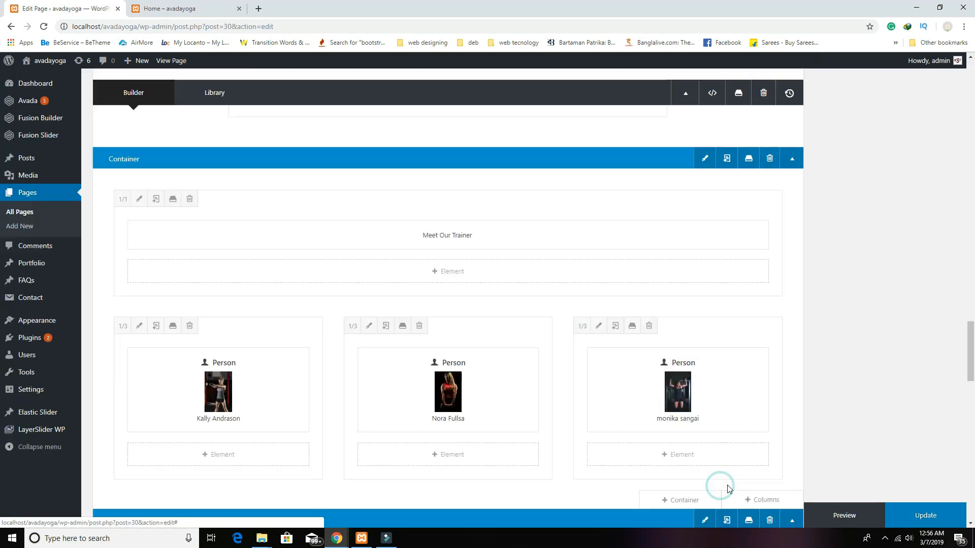
left_click(832, 513)
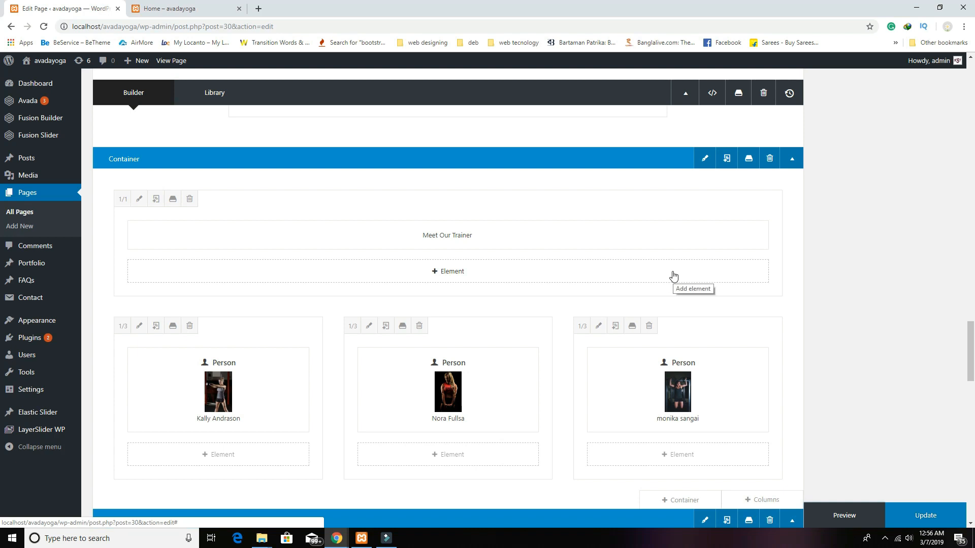
left_click(167, 8)
scroll(429, 300, "down", 6)
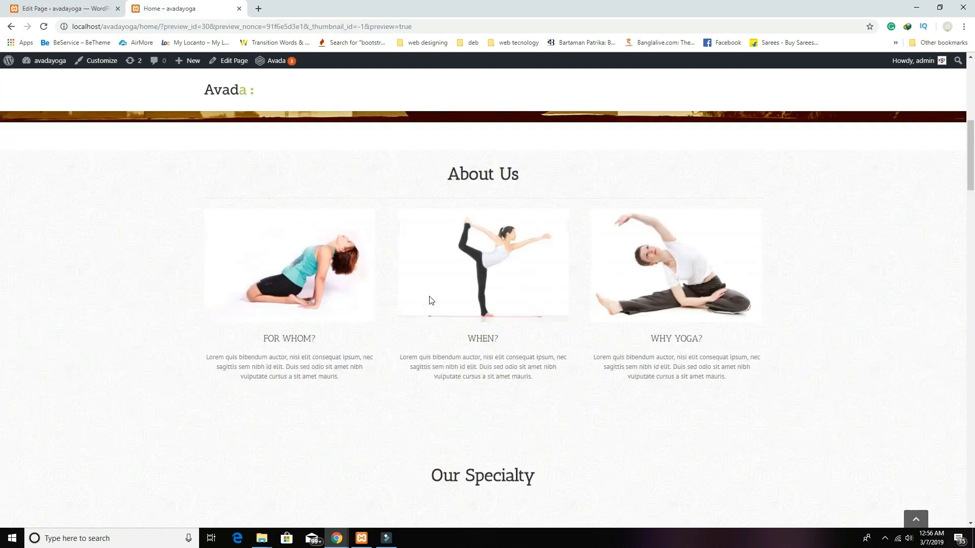
scroll(429, 300, "down", 20)
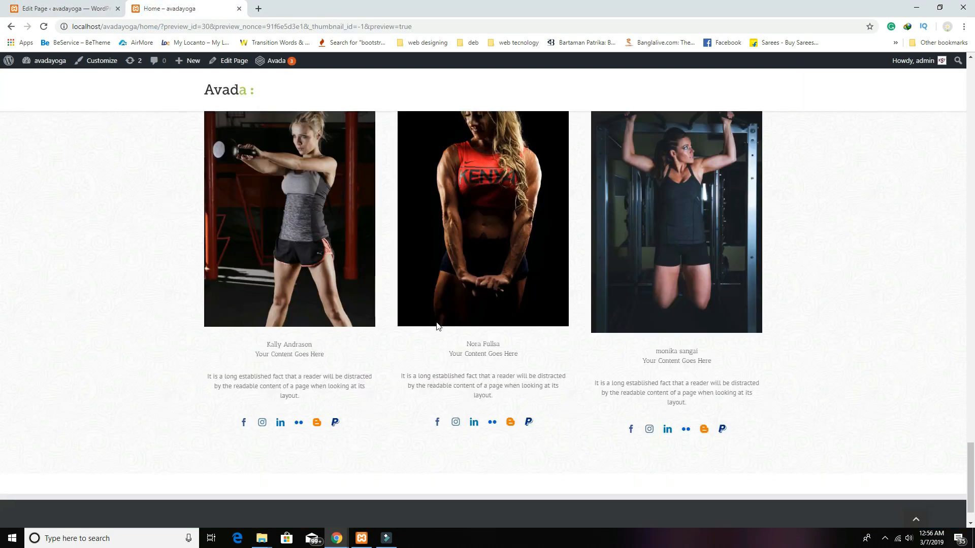
scroll(437, 326, "up", 5)
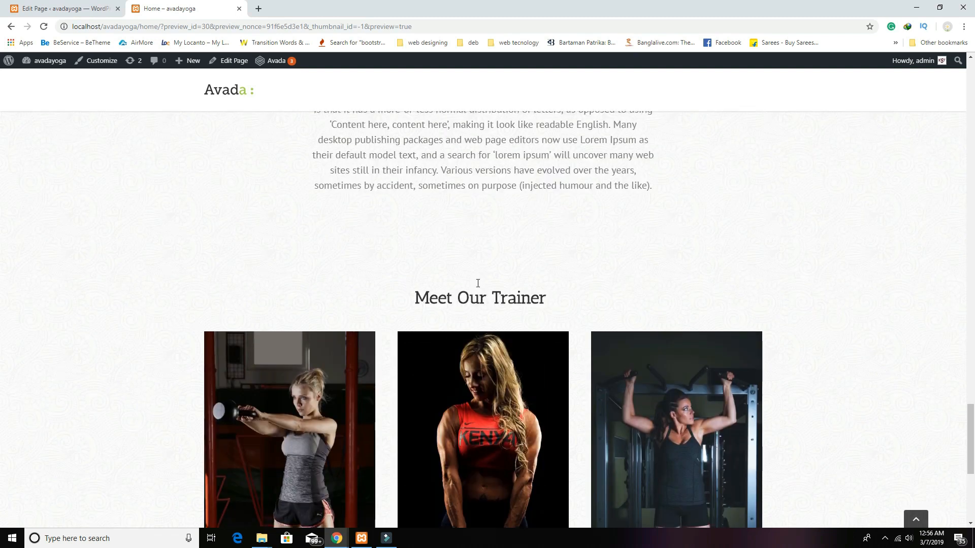
scroll(308, 290, "down", 4)
scroll(593, 365, "down", 2)
scroll(494, 351, "up", 6)
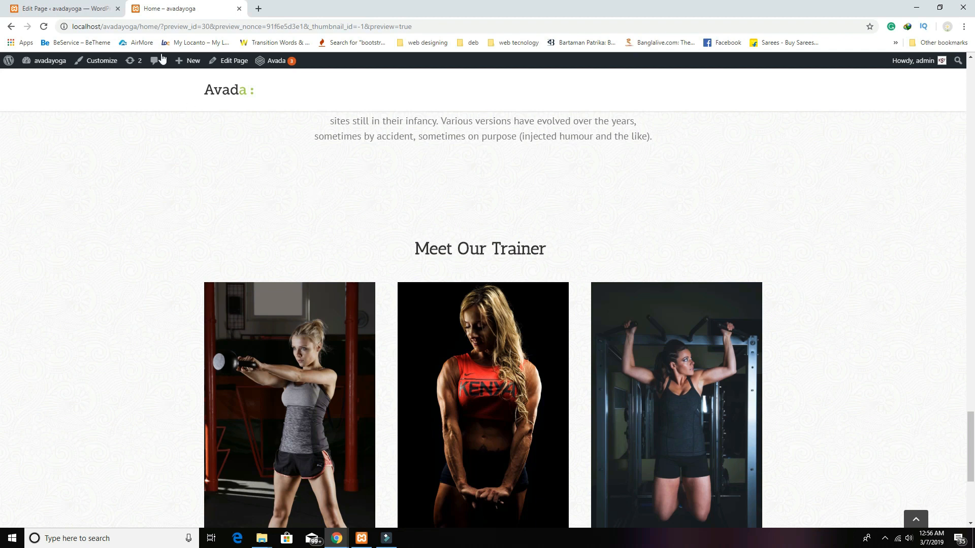
left_click(61, 8)
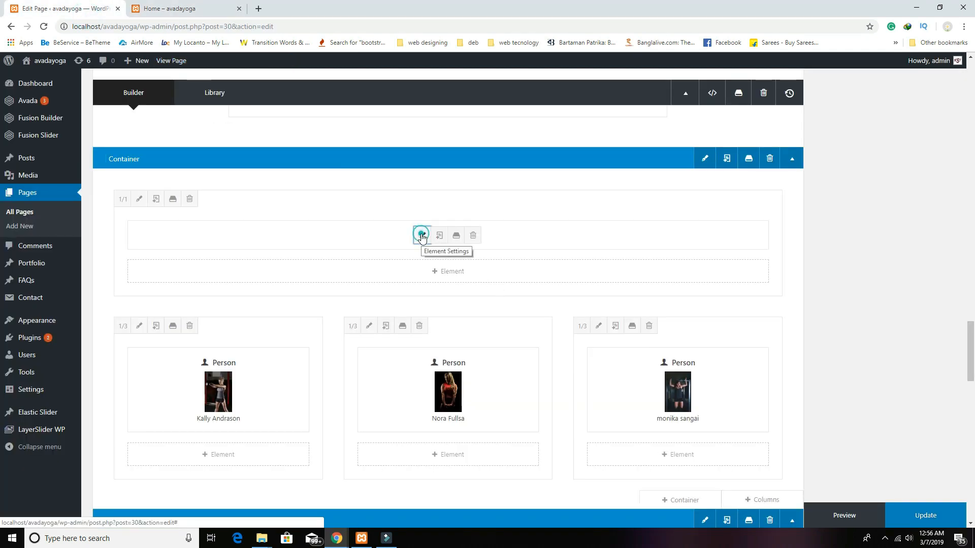
Step: Cancel out of the Meet Our Trainer heading settings and scroll the Home preview to the trainer cards
left_click(421, 235)
left_click(491, 376)
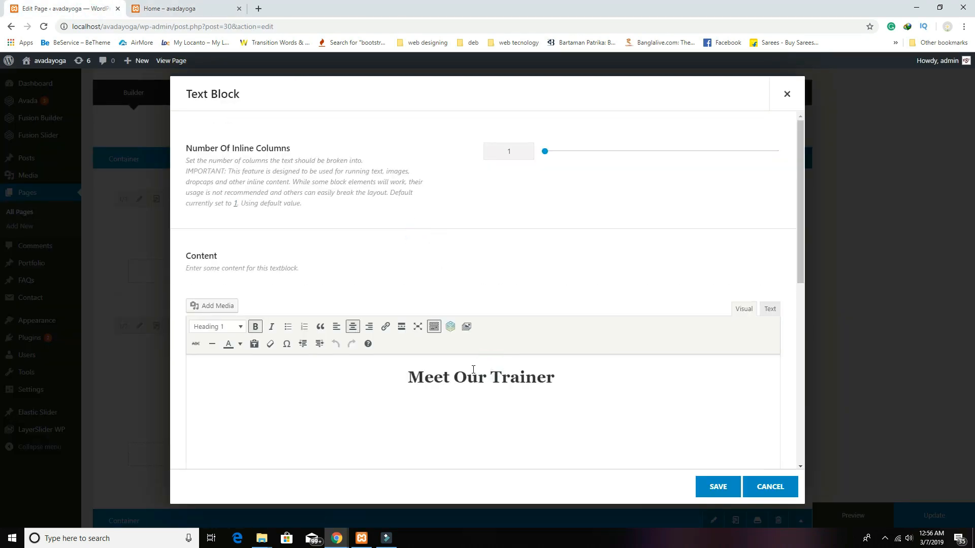
left_click(756, 489)
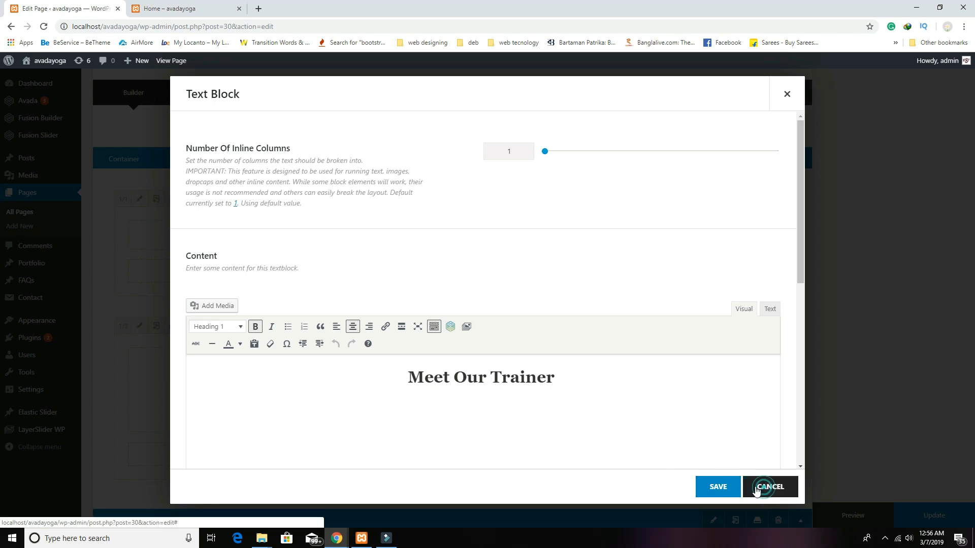
left_click(198, 9)
triple_click(435, 247)
left_click(576, 255)
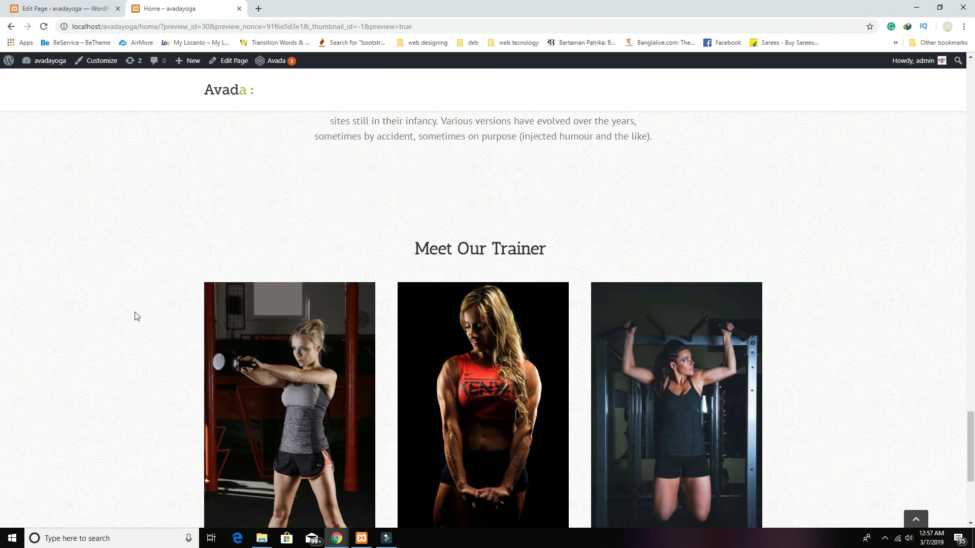
scroll(485, 284, "down", 6)
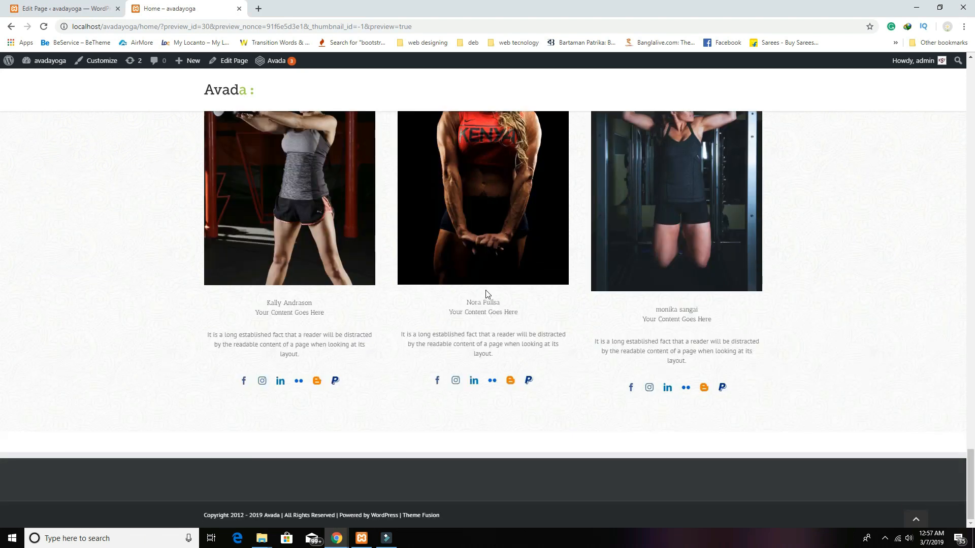
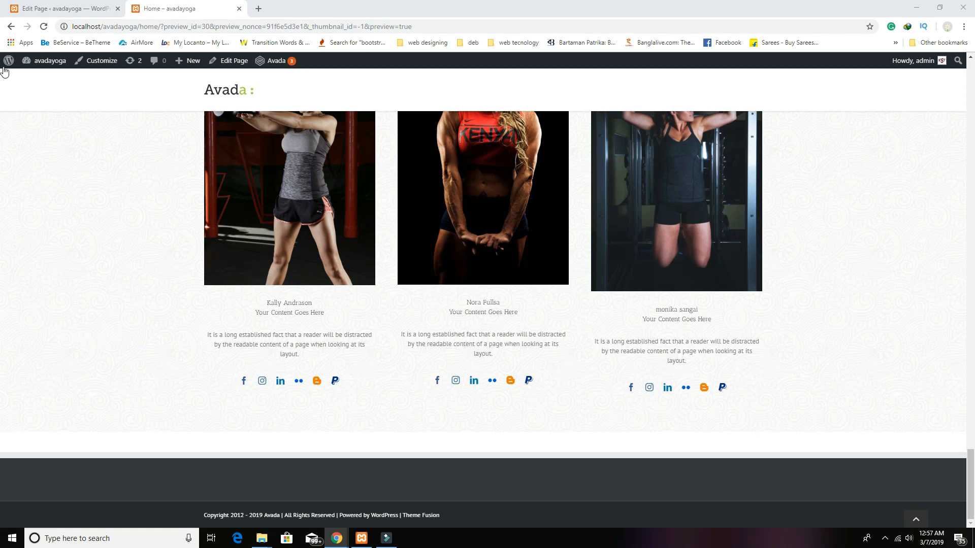
Step: Return to the Home page editor and update it to save the three trainer cards
left_click(56, 9)
left_click(925, 516)
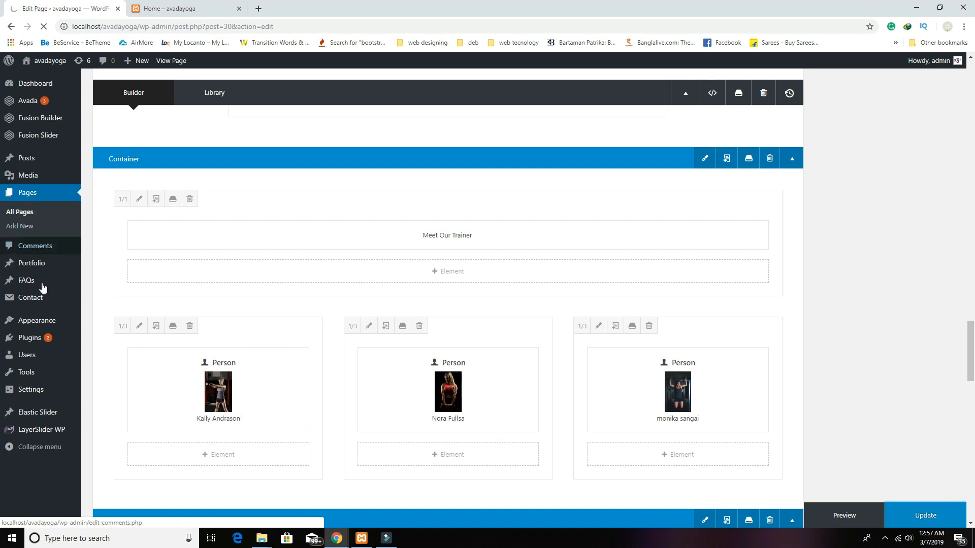
mouse_move(43, 291)
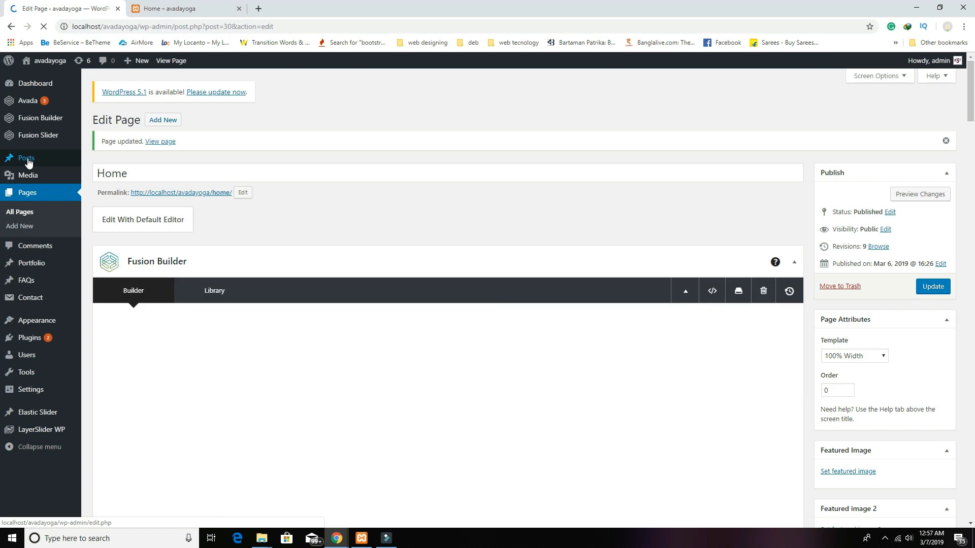
mouse_move(23, 157)
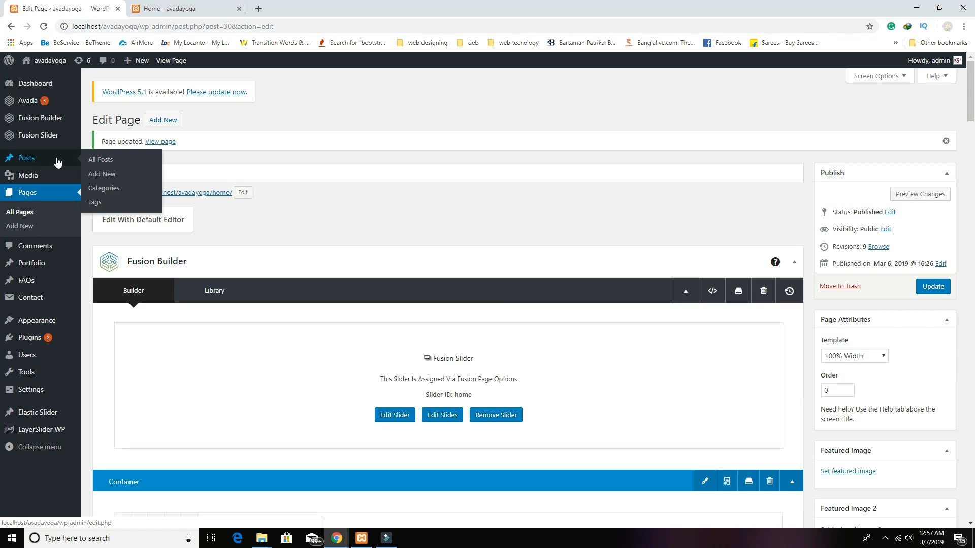
Step: Start a new post titled 'Benefits of yoga in your life' with five pasted lorem ipsum paragraphs
left_click(108, 175)
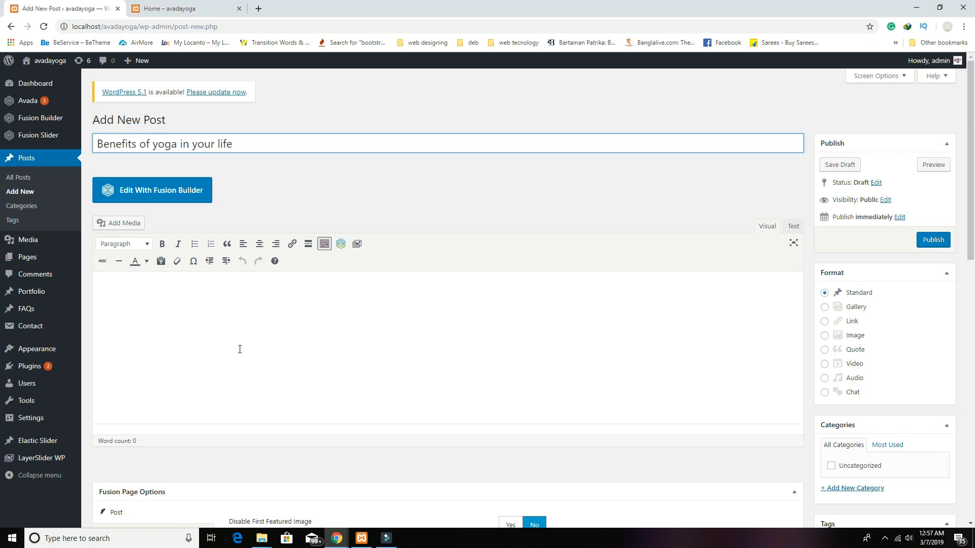
left_click(138, 315)
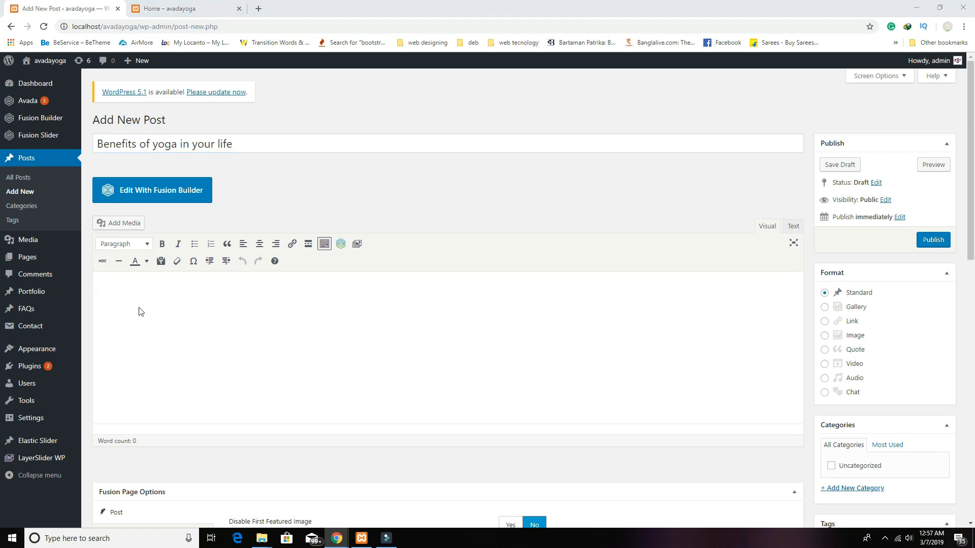
left_click(258, 309)
key("ctrl+v")
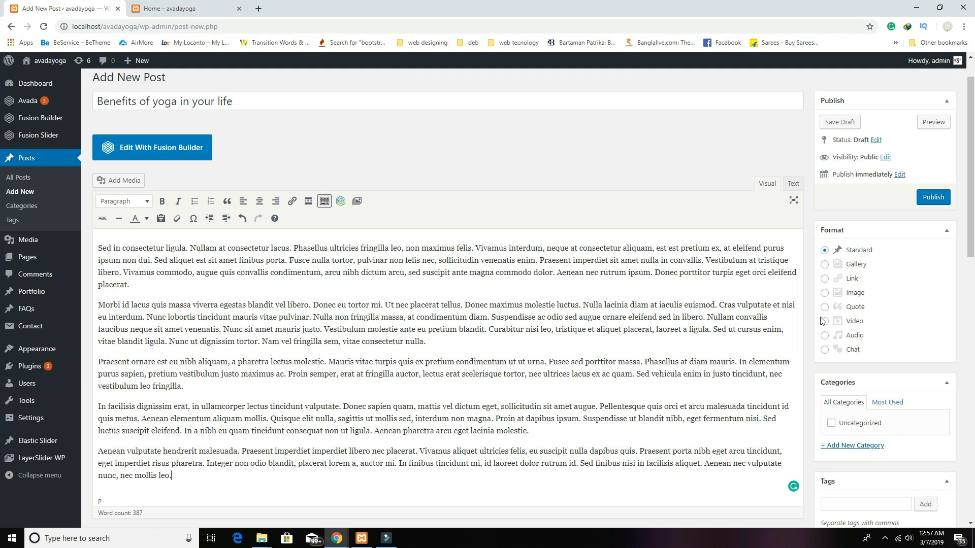
scroll(863, 356, "down", 3)
Step: Set the sunset tree-pose photo as the featured image and publish the post
left_click(872, 447)
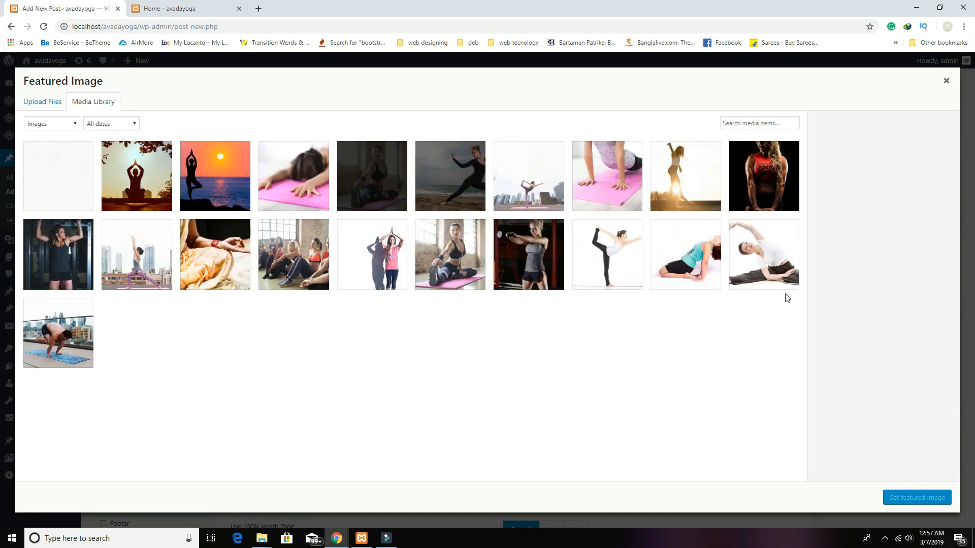
left_click(226, 188)
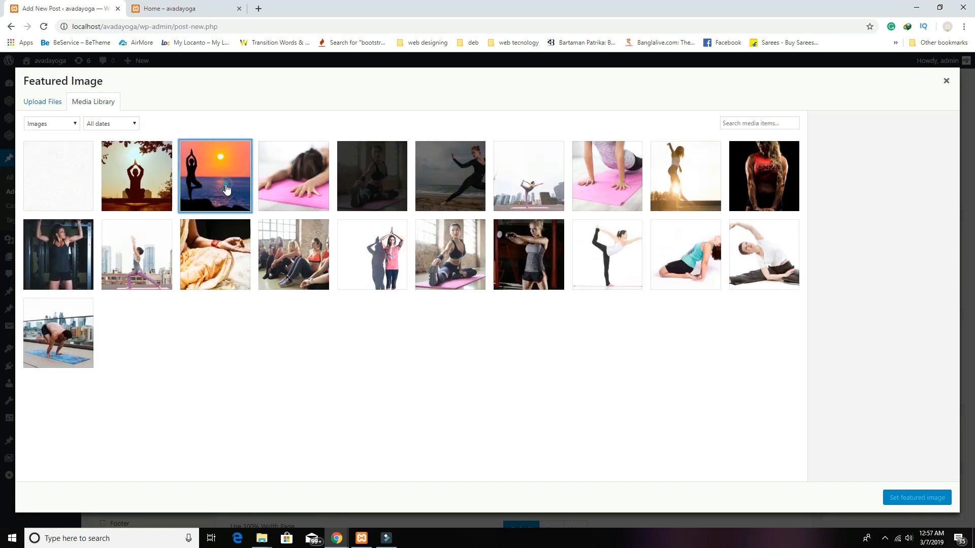
left_click(897, 498)
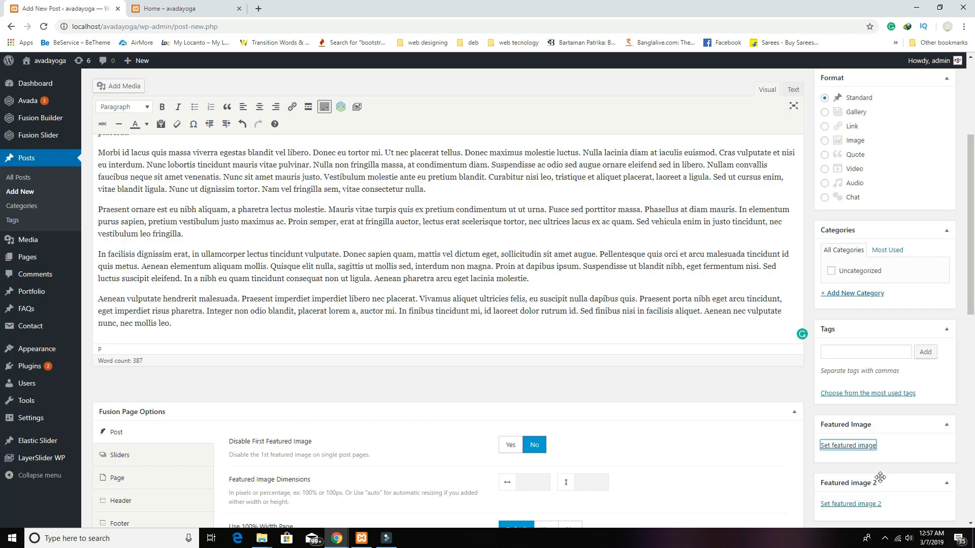
scroll(858, 428, "up", 4)
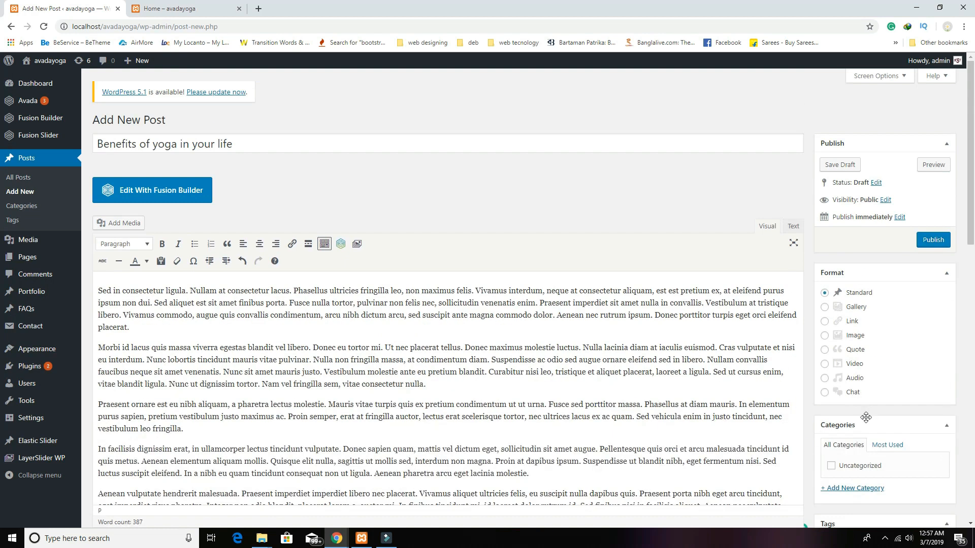
left_click(926, 241)
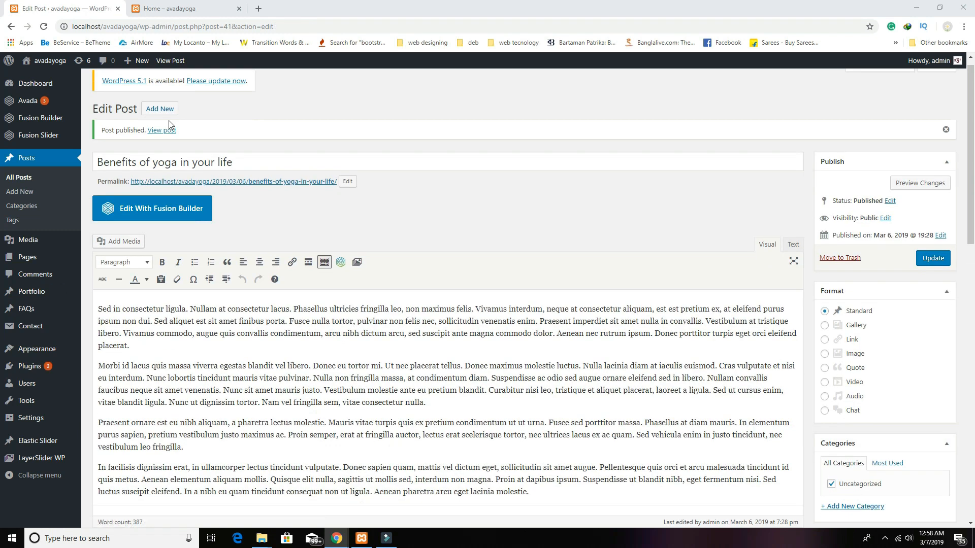
left_click(168, 112)
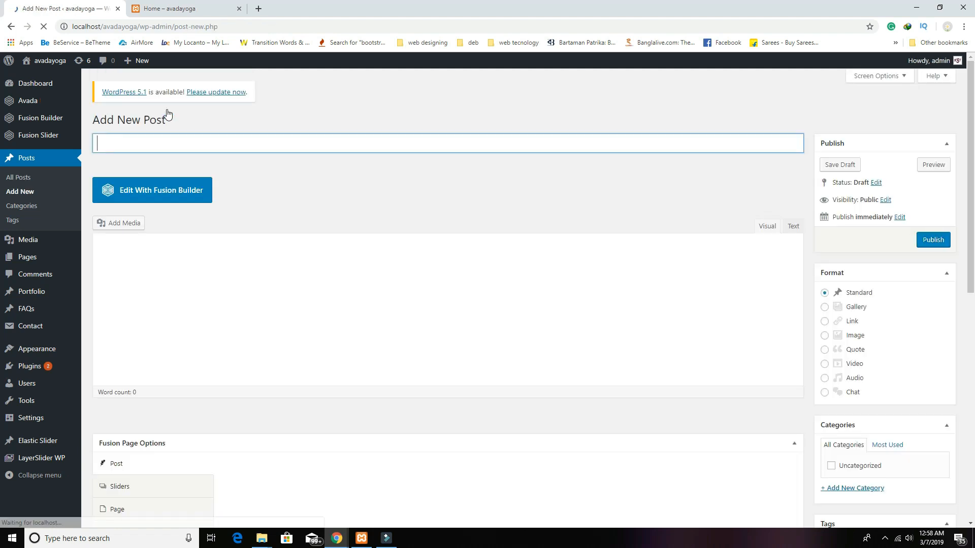
Step: Title the post 'Best training by best trainer' and paste five lorem ipsum paragraphs into the body
left_click(182, 144)
type("Best training by best trainer")
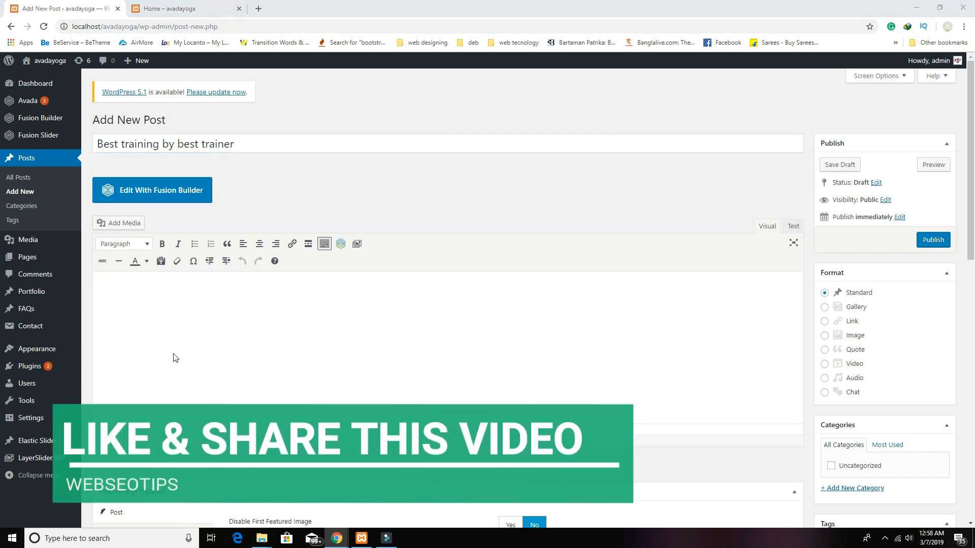
left_click(295, 347)
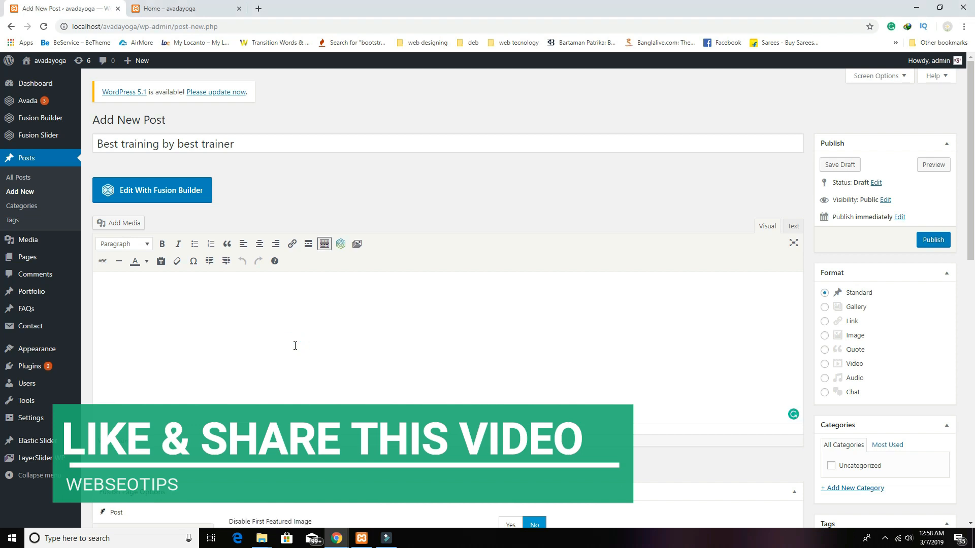
key("ctrl+v")
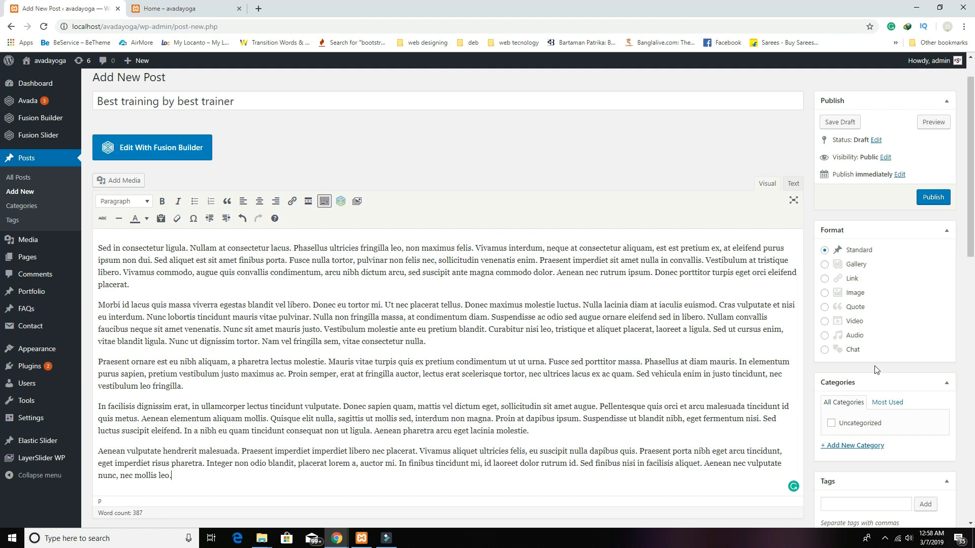
scroll(873, 376, "down", 4)
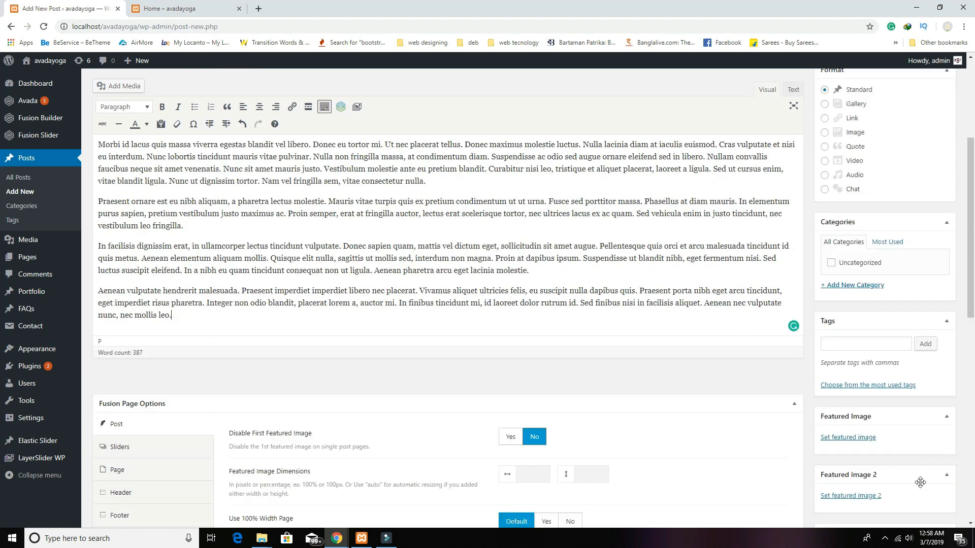
Step: Make the balancing-pose photo the featured image and publish the post
left_click(864, 439)
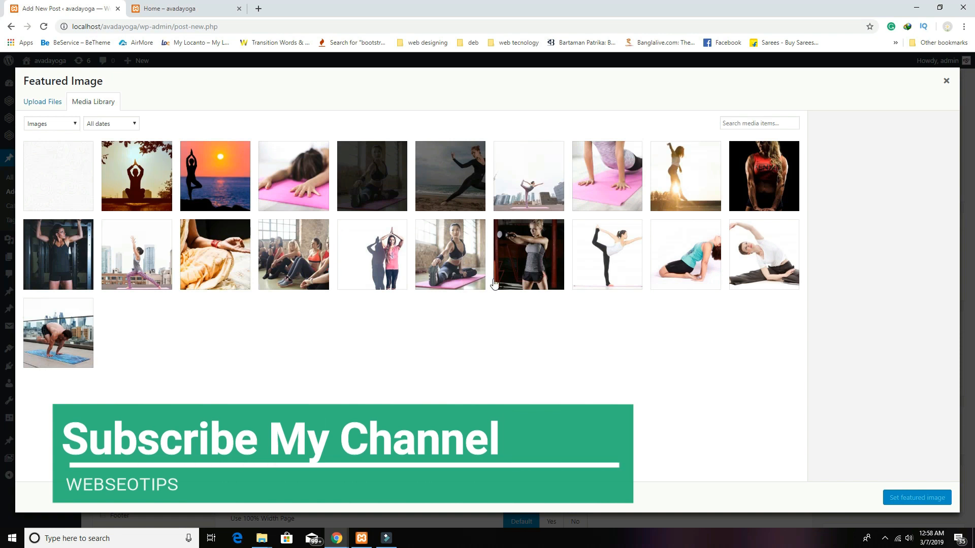
left_click(153, 268)
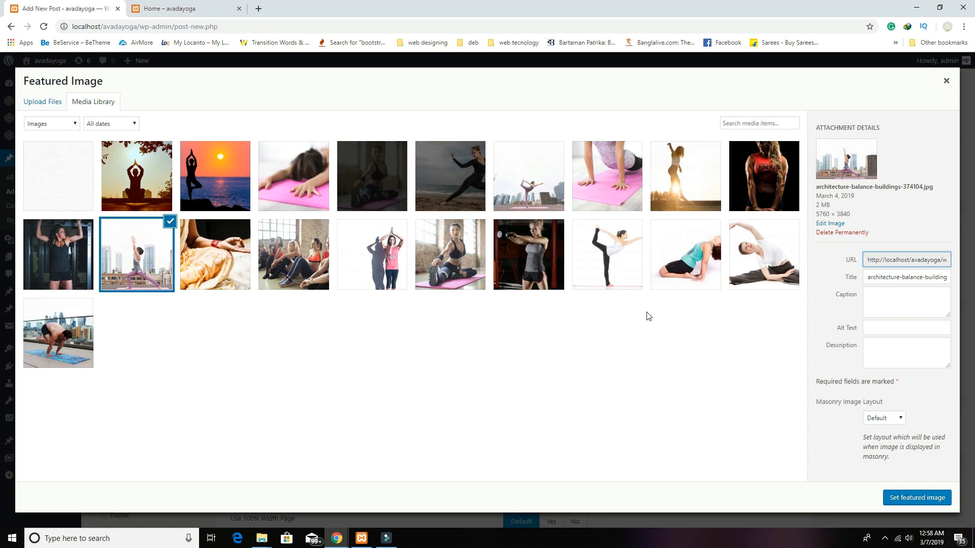
left_click(561, 197)
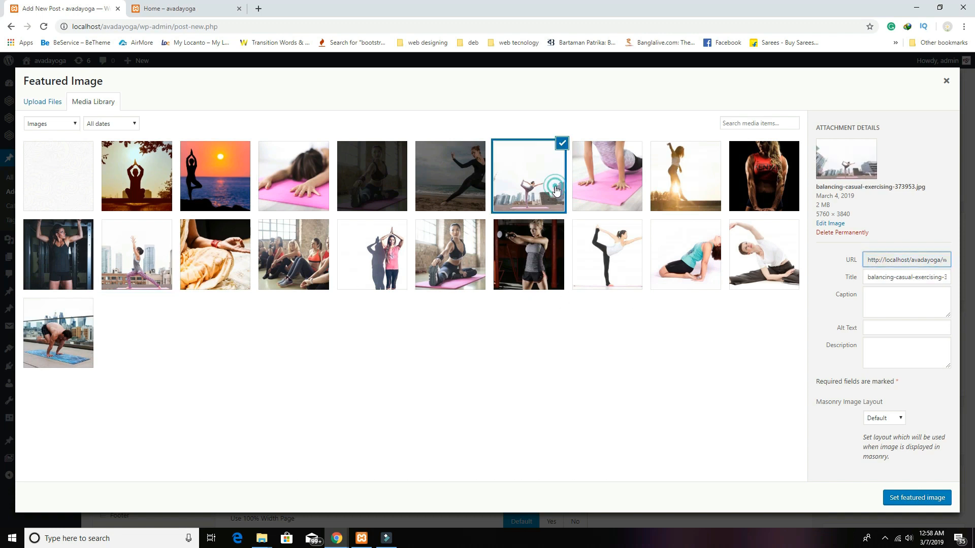
left_click(902, 498)
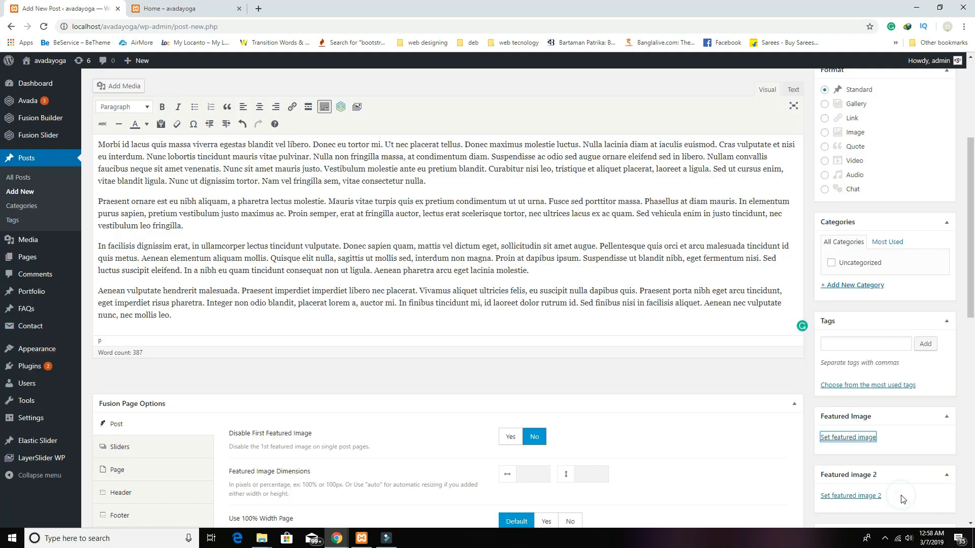
scroll(842, 350, "up", 5)
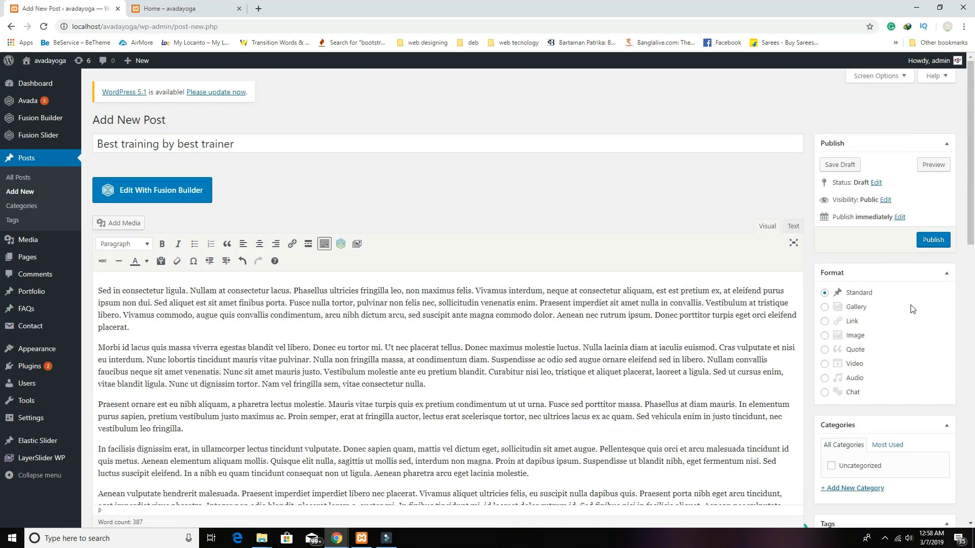
left_click(933, 240)
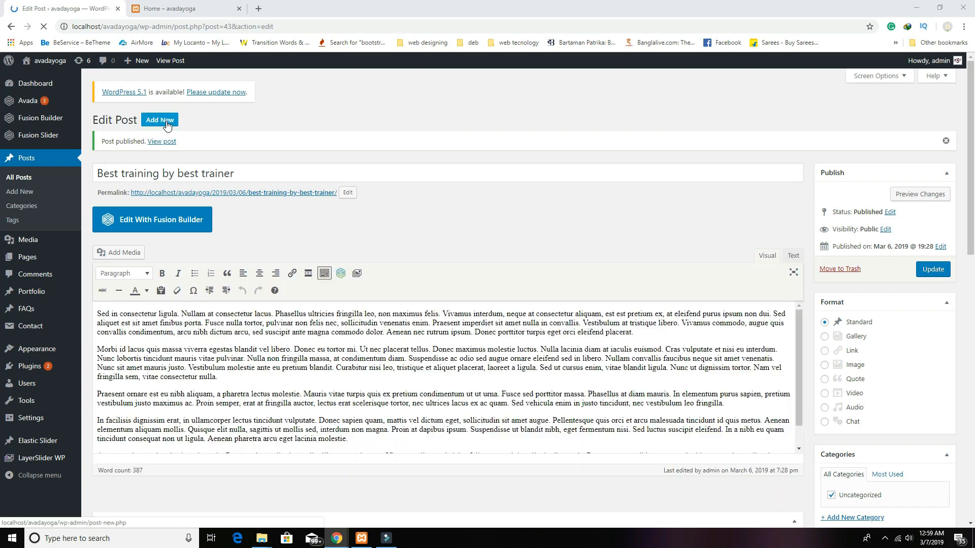
Step: Start a new post titled 'Best Yoga Training center' with five pasted lorem ipsum paragraphs
left_click(166, 115)
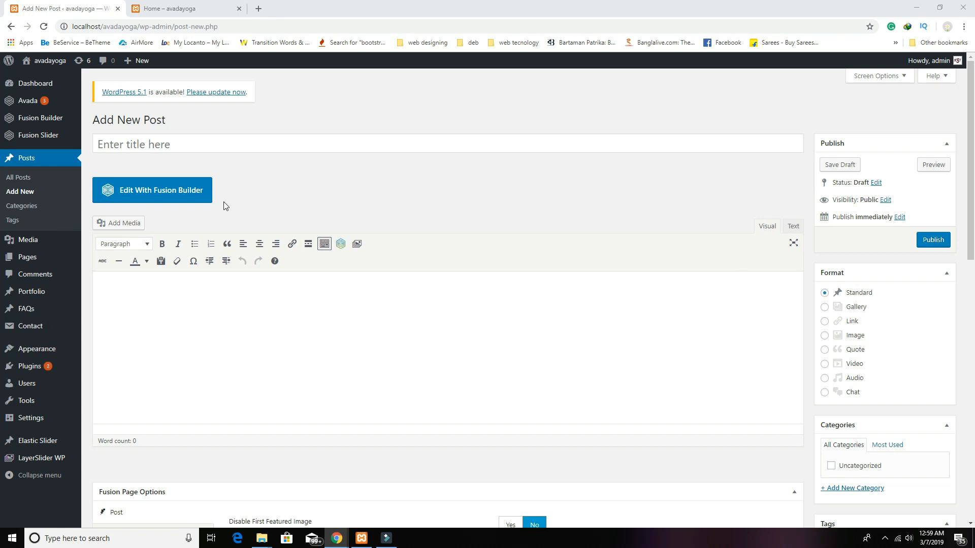
left_click(201, 141)
type("Best Yoga Training center")
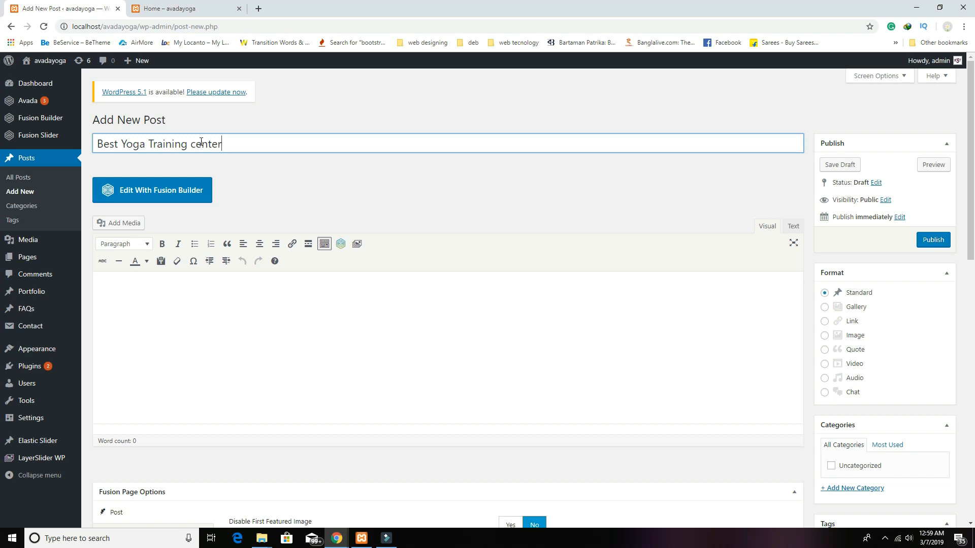
left_click(163, 353)
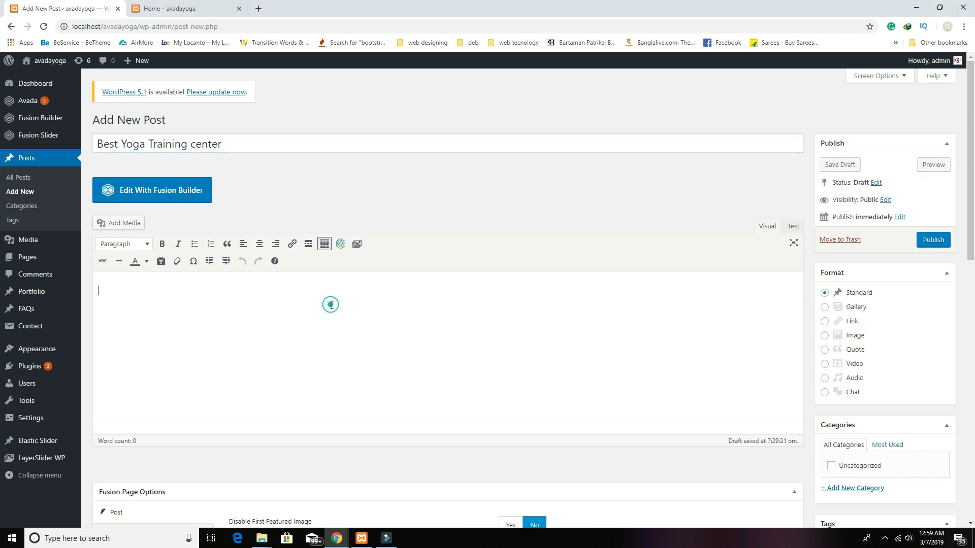
key("ctrl+v")
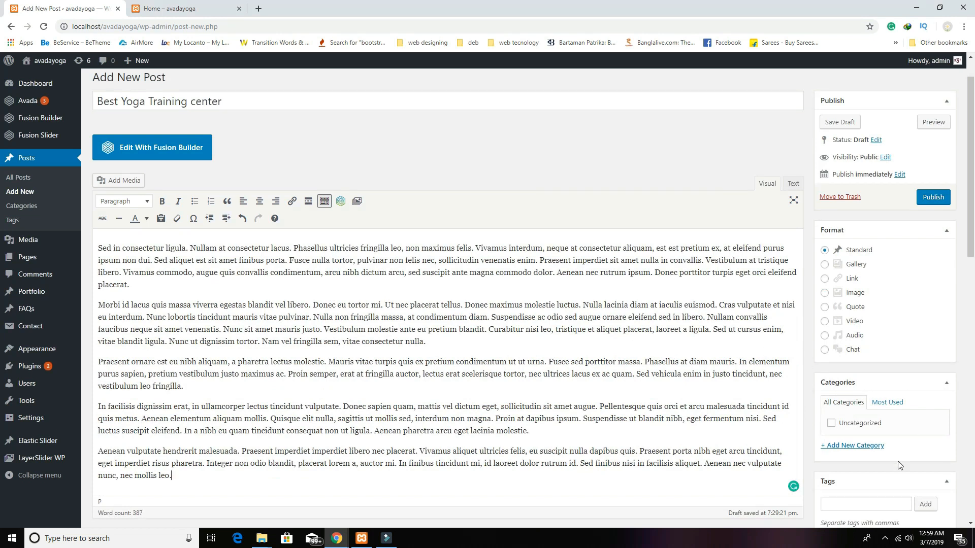
scroll(898, 461, "down", 5)
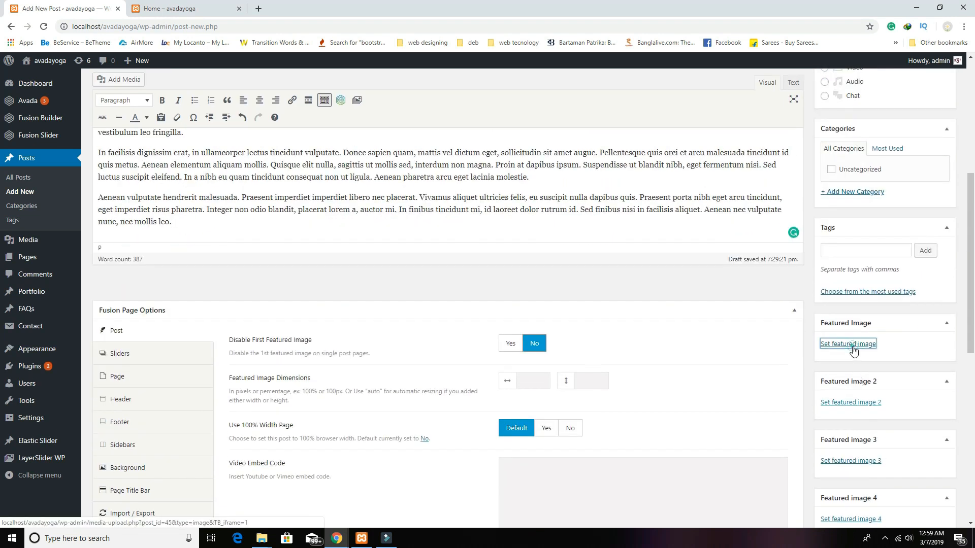
Step: Set the woman-in-pink-top photo as featured image, publish, and go to the Pages list
left_click(852, 350)
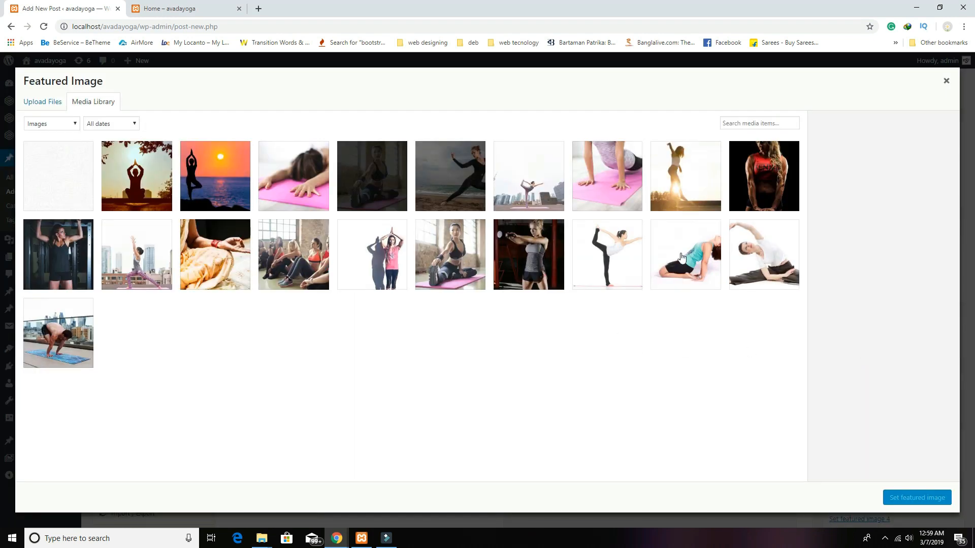
left_click(395, 256)
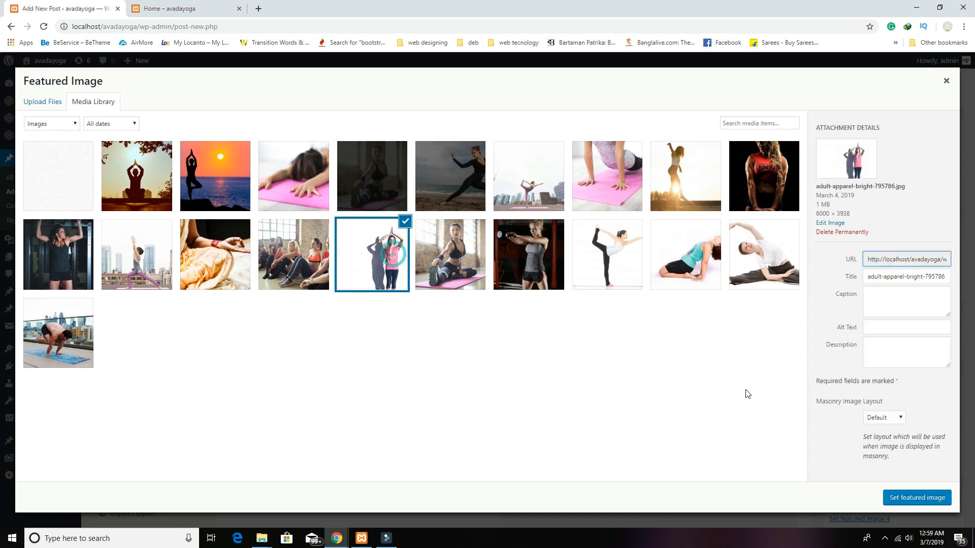
left_click(902, 496)
scroll(914, 386, "up", 5)
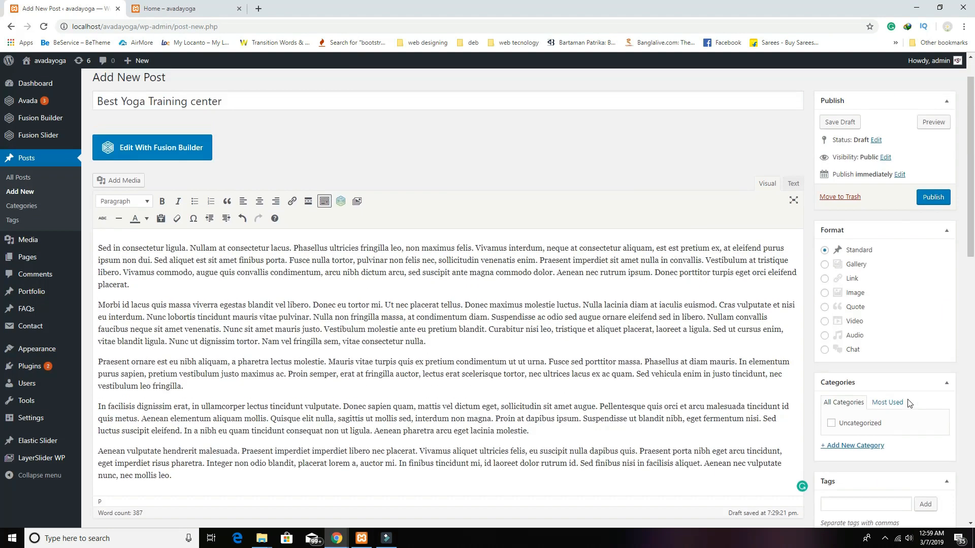
left_click(932, 200)
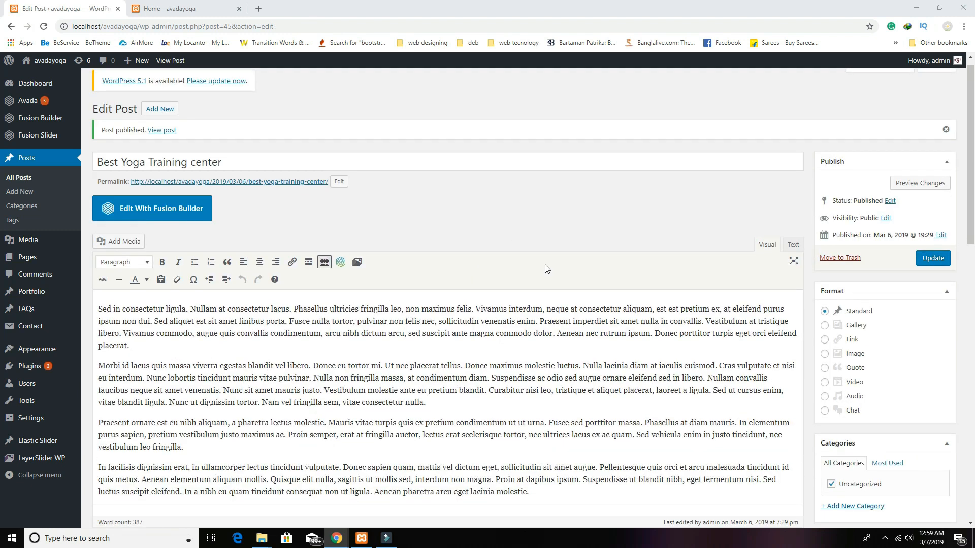
left_click(29, 260)
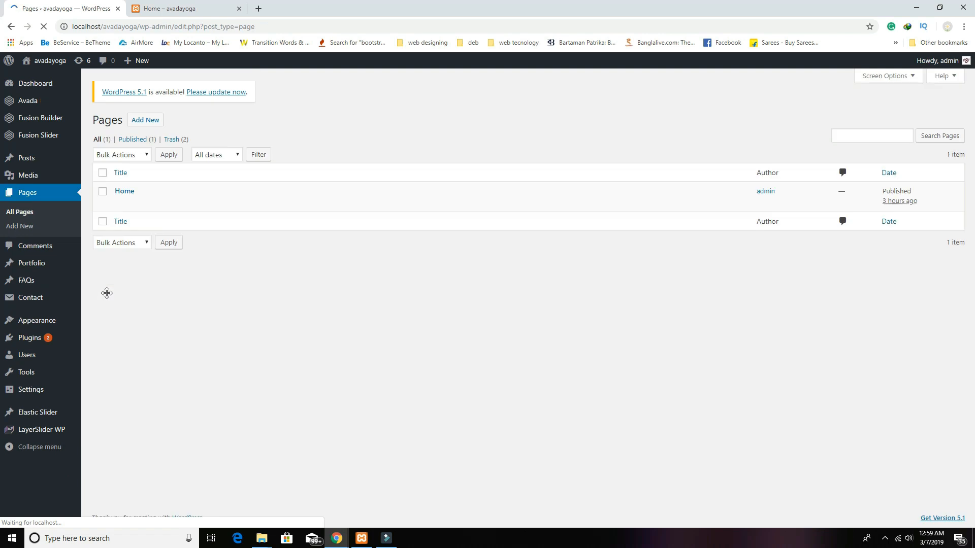
Step: Open the Home page in Fusion Builder and add a new container below the trainer row
left_click(124, 191)
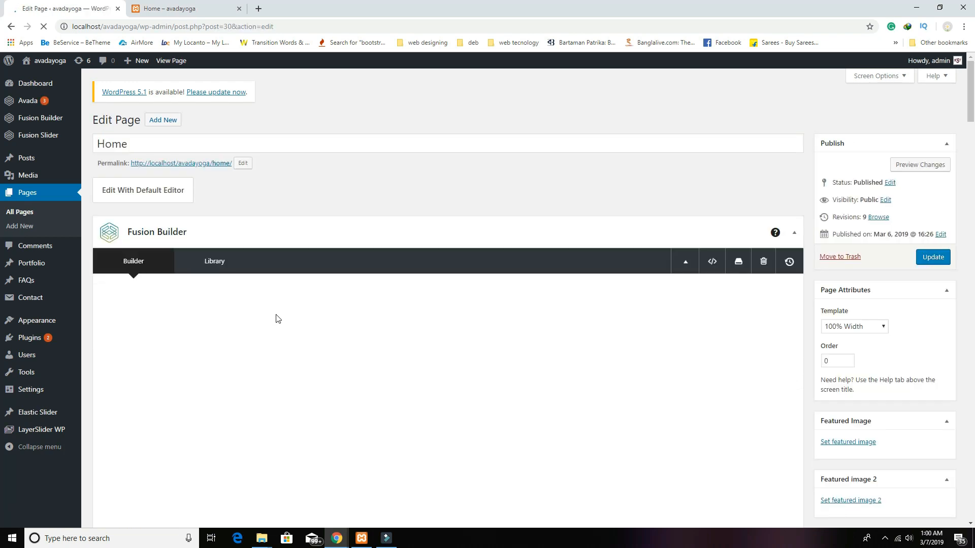
scroll(474, 417, "down", 10)
scroll(475, 417, "down", 15)
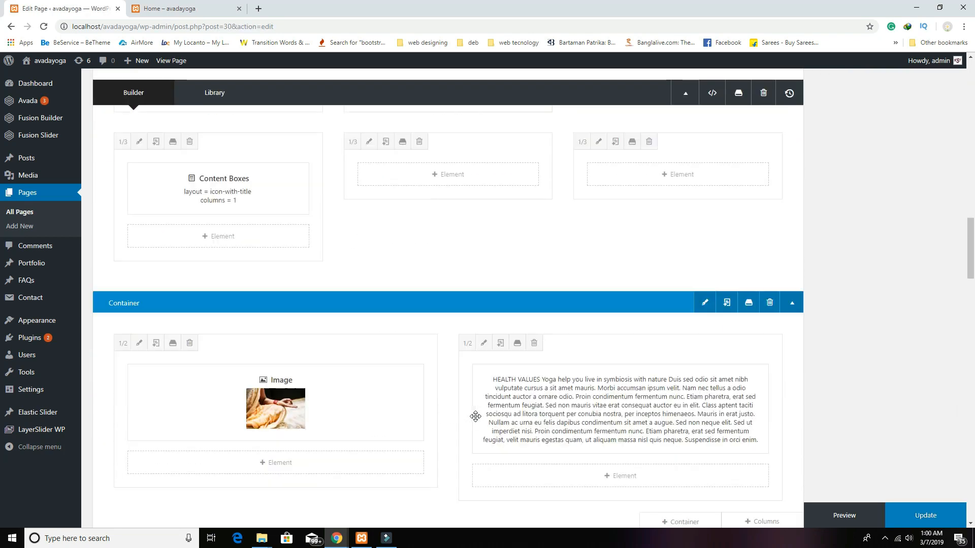
scroll(647, 396, "down", 8)
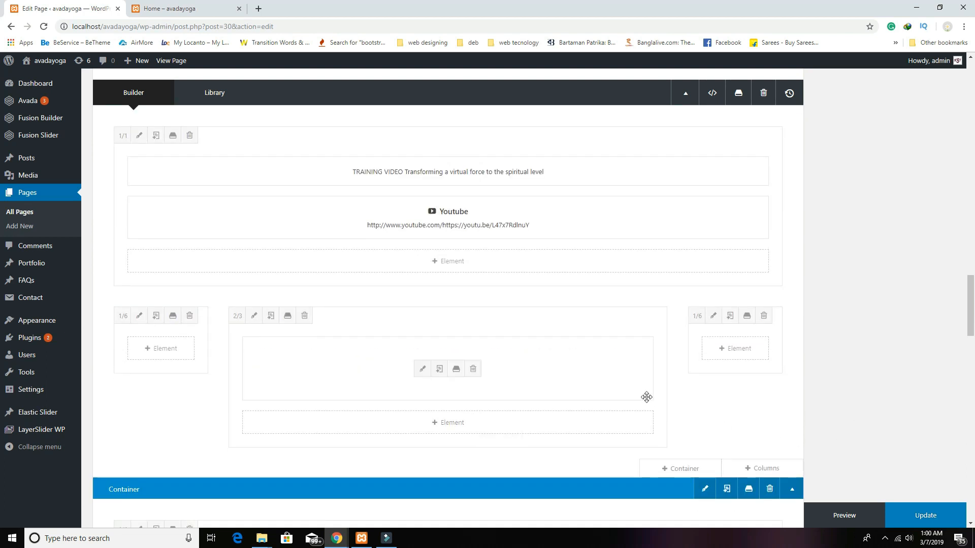
scroll(716, 383, "down", 6)
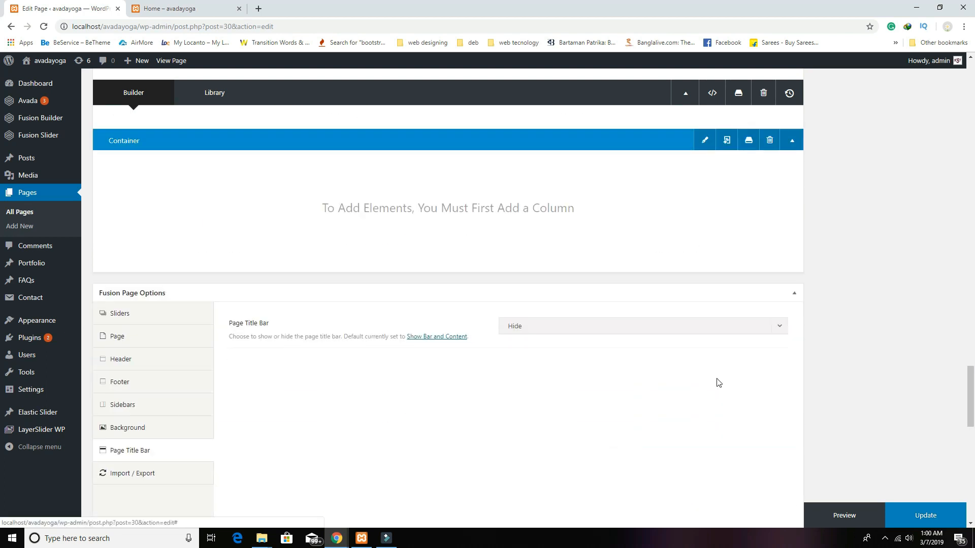
scroll(716, 382, "up", 3)
left_click(697, 275)
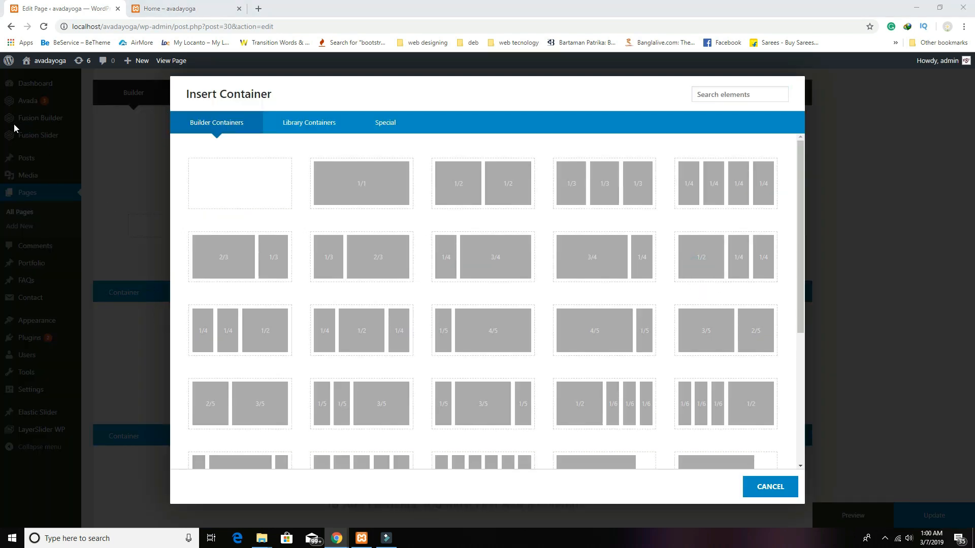
Step: Insert a blank container with home_yoga_bg_pattern as background, repeating vertically and horizontally
left_click(259, 182)
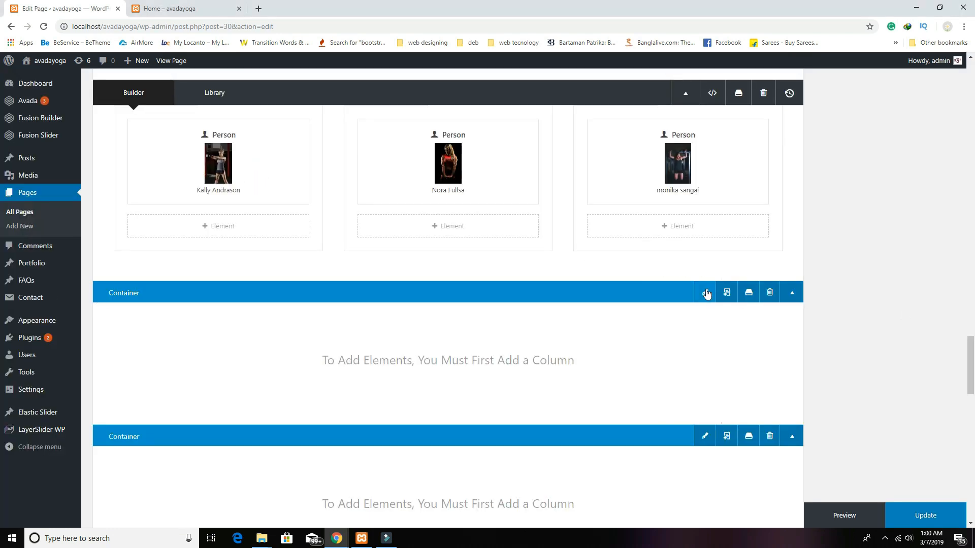
left_click(704, 293)
left_click(253, 126)
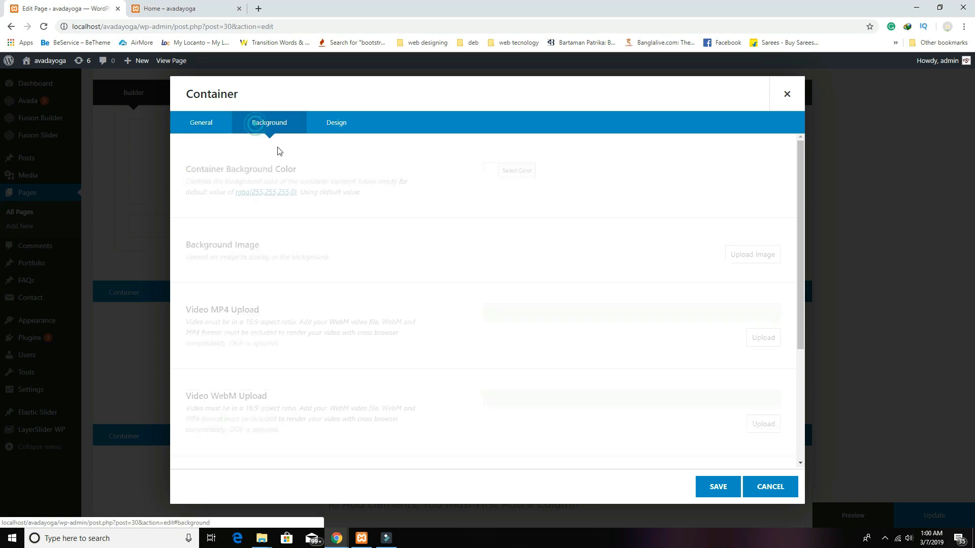
left_click(741, 256)
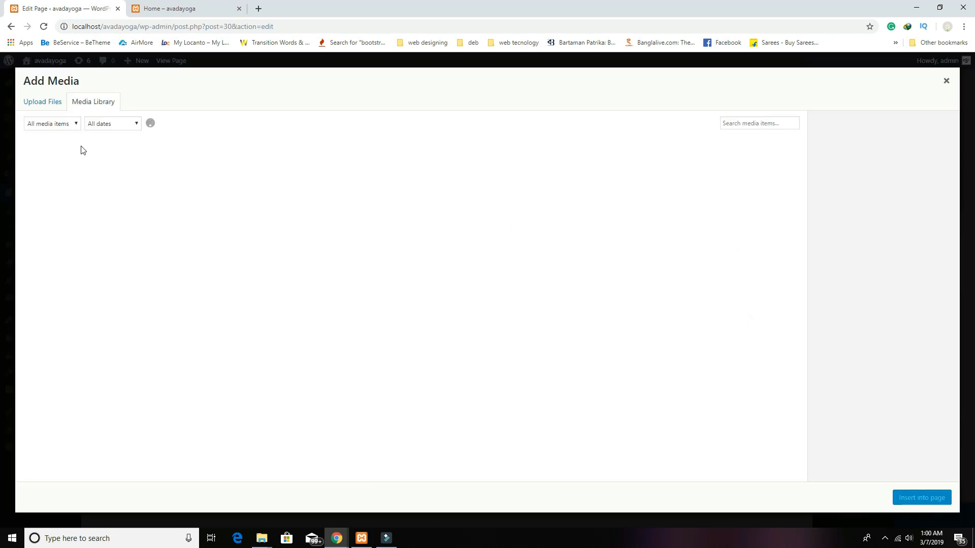
left_click(79, 175)
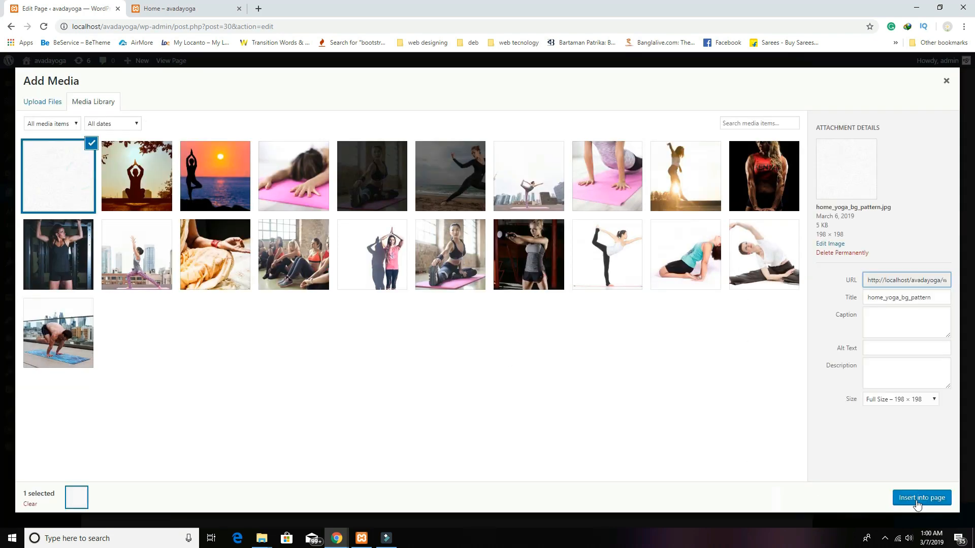
left_click(917, 499)
scroll(725, 435, "down", 2)
left_click(628, 382)
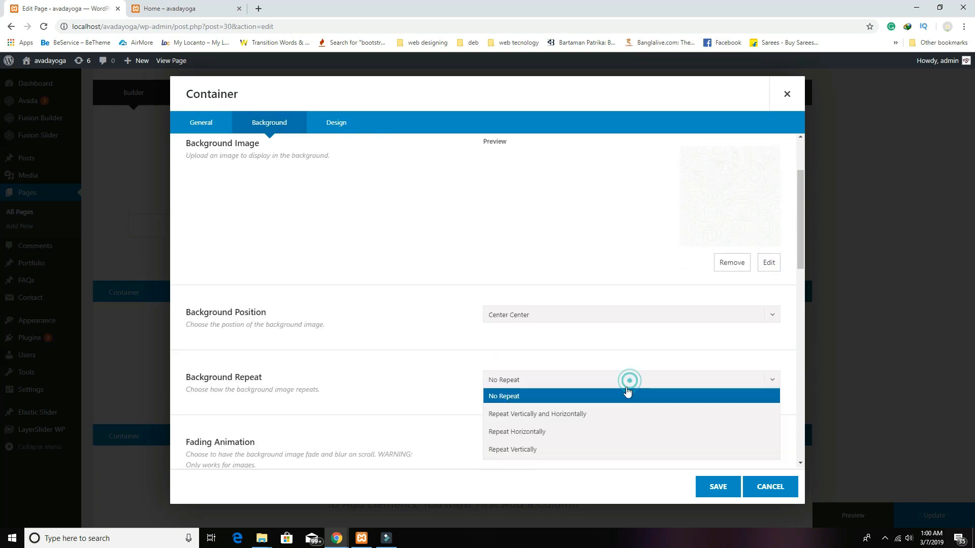
left_click(626, 414)
left_click(715, 486)
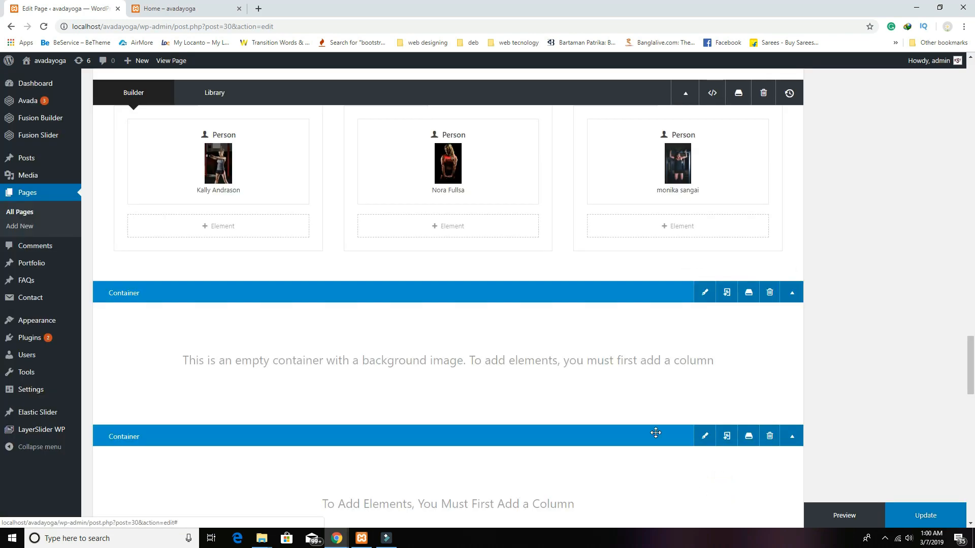
Step: Set the container's top and bottom padding to 50 and save
left_click(705, 292)
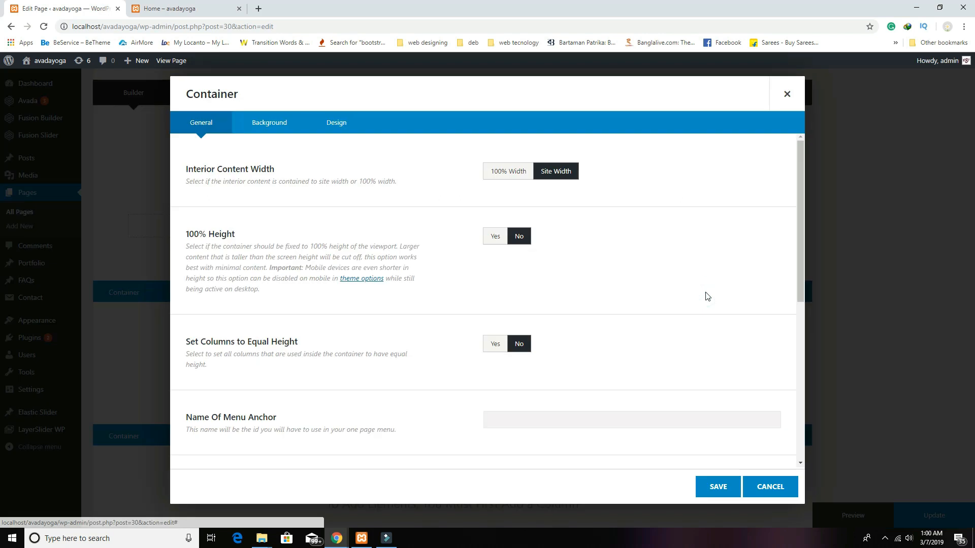
left_click(335, 123)
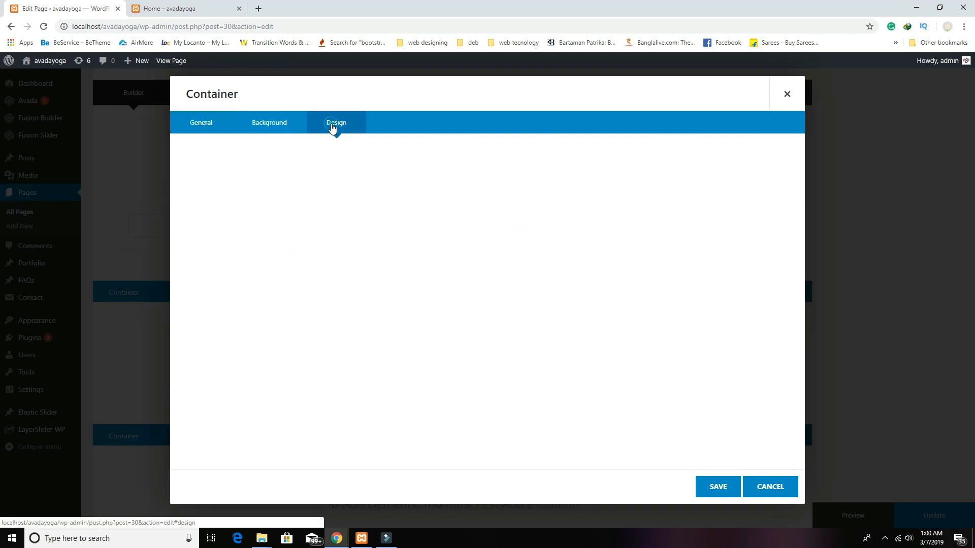
left_click(532, 320)
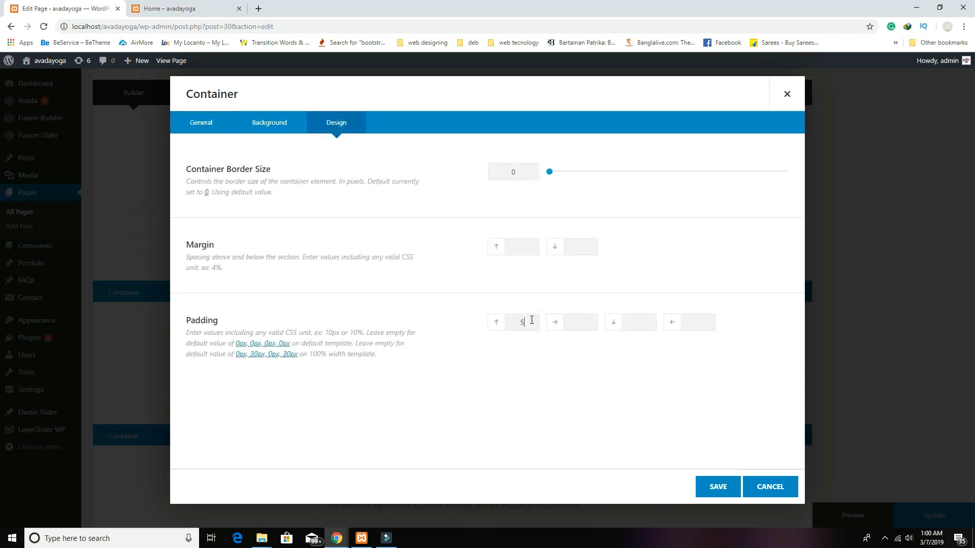
left_click(646, 327)
left_click(716, 485)
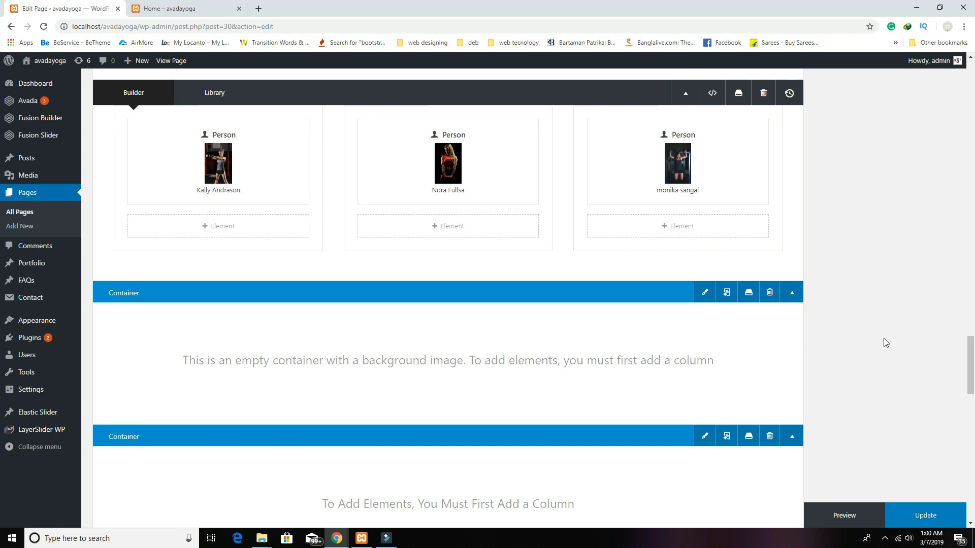
Step: Add a single full-width 1/1 column to the patterned container
scroll(309, 326, "up", 3)
scroll(624, 381, "down", 4)
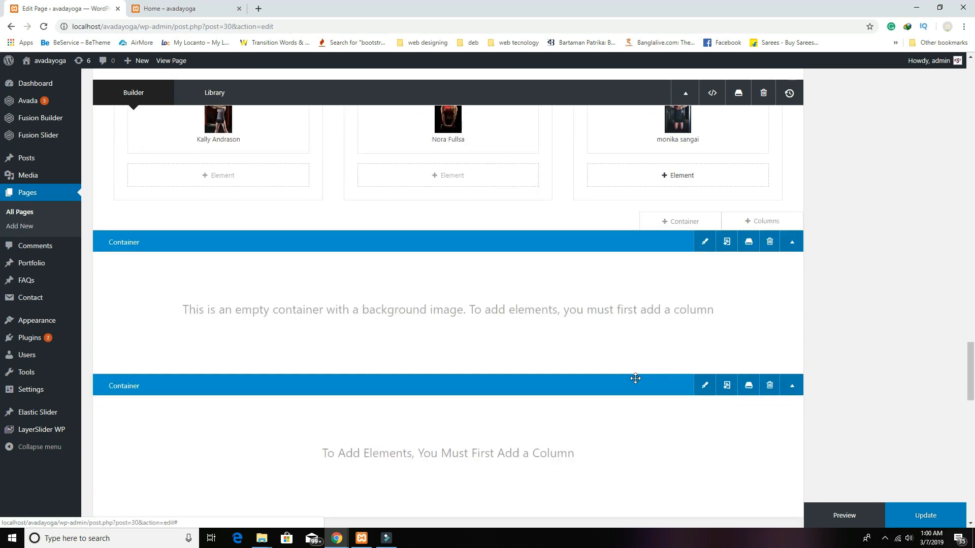
left_click(762, 365)
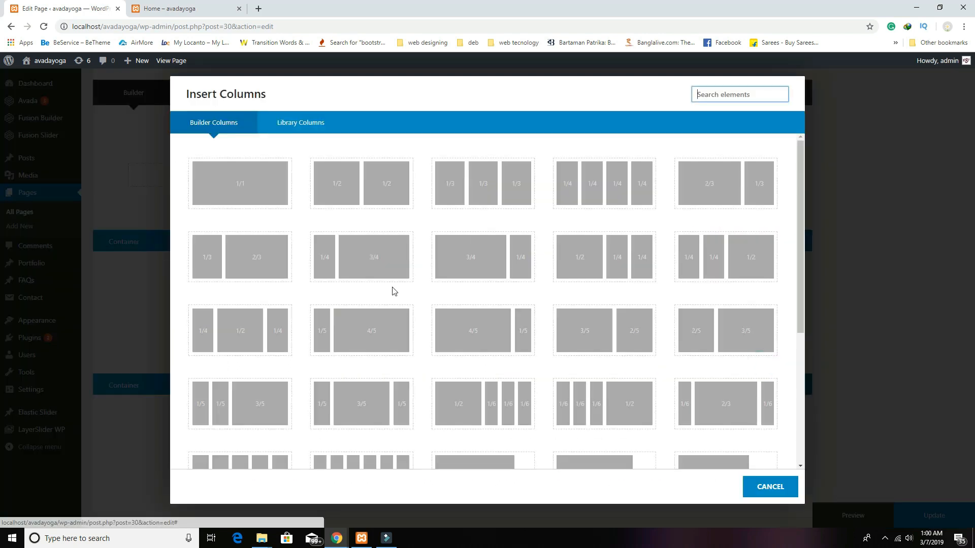
left_click(270, 203)
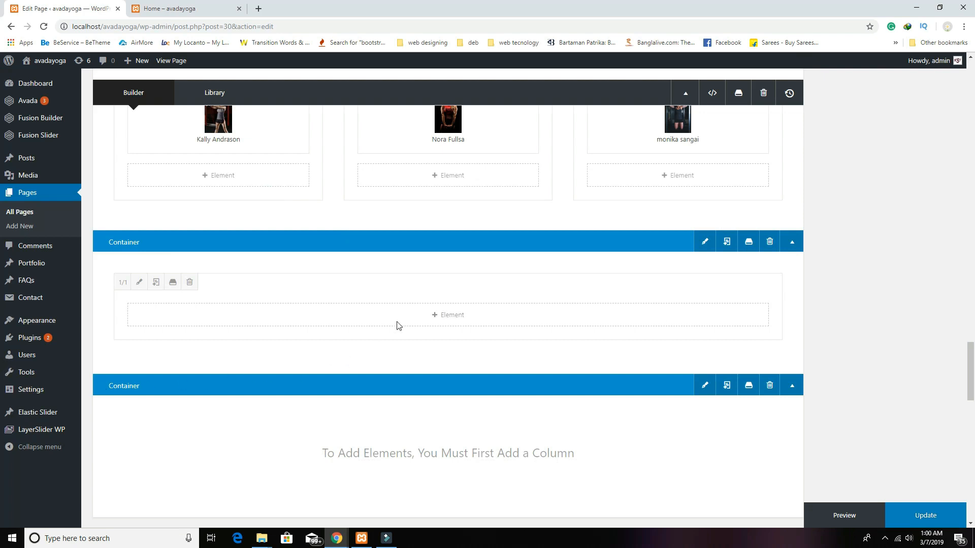
Step: Add a Text Block with 'Our Stories' as a bold, centered Heading 1 and save it
left_click(433, 316)
scroll(386, 353, "down", 7)
left_click(262, 460)
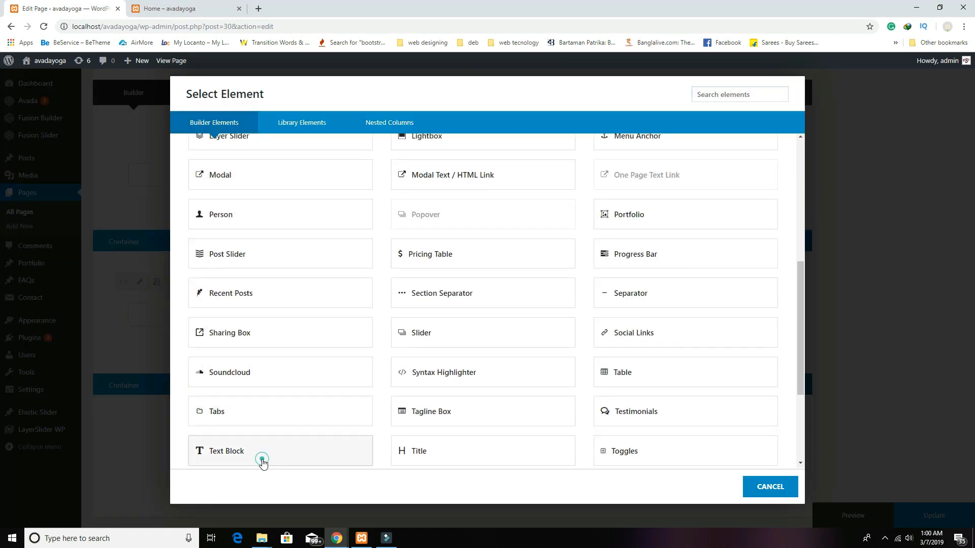
left_click(435, 390)
type("Our Stories")
left_click_drag(424, 398, 244, 357)
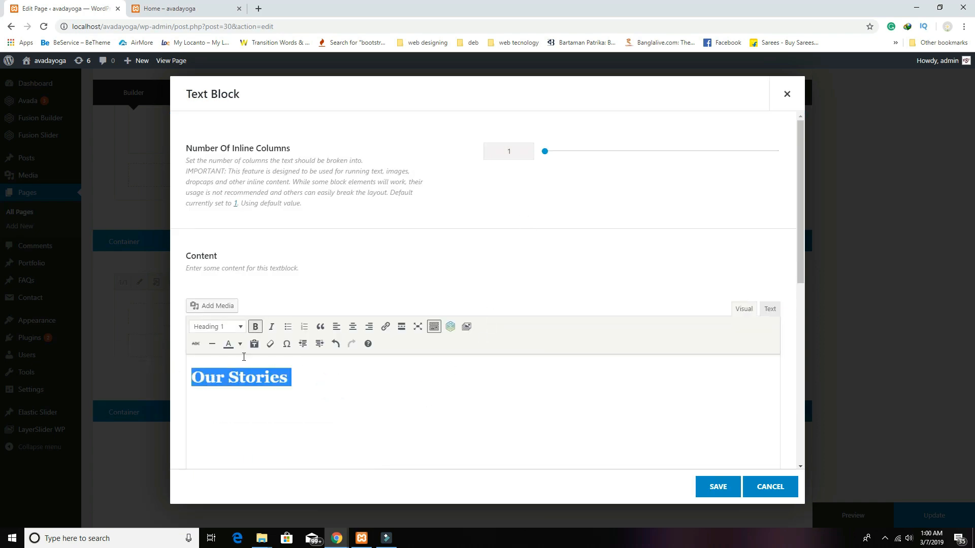
left_click(353, 326)
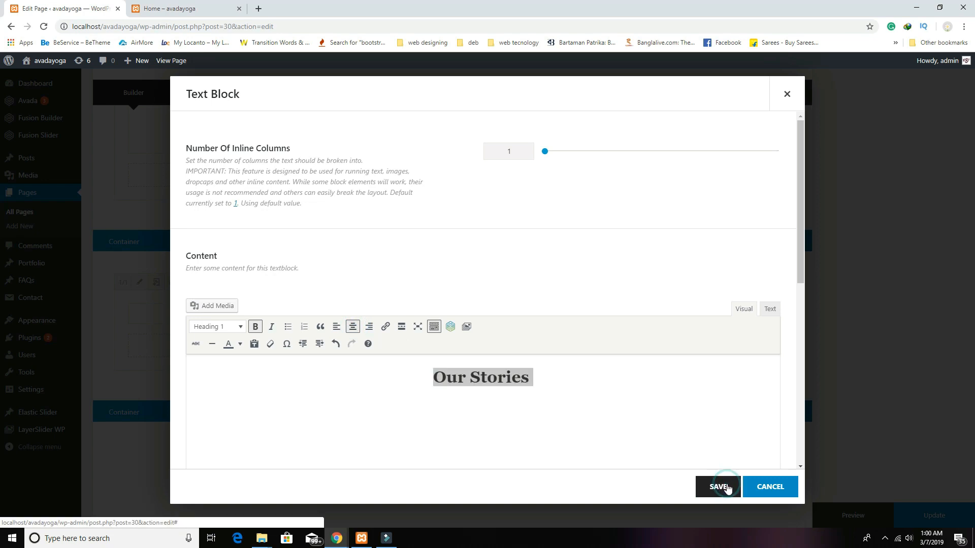
left_click(727, 489)
Step: Add a Blog element to the column, found by searching 'blo'
left_click(458, 362)
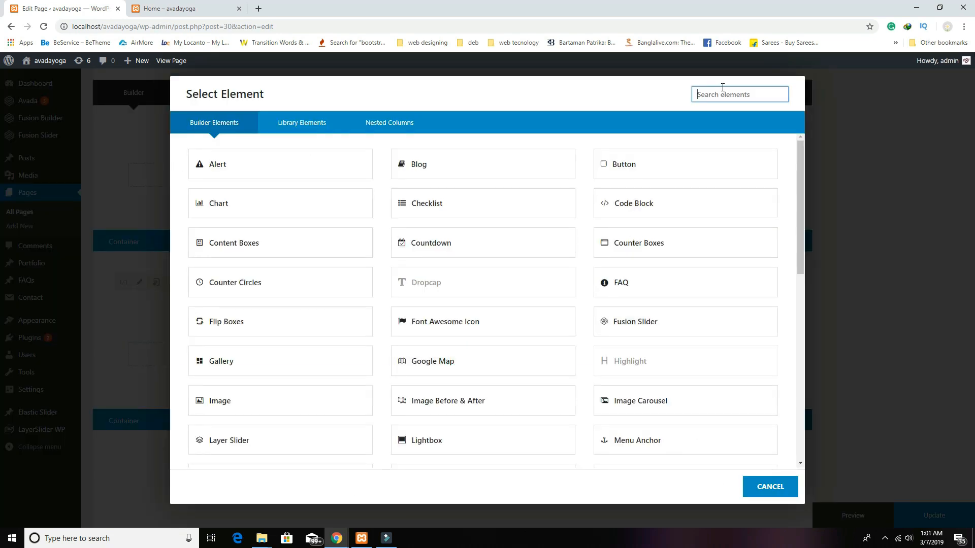
type("blo")
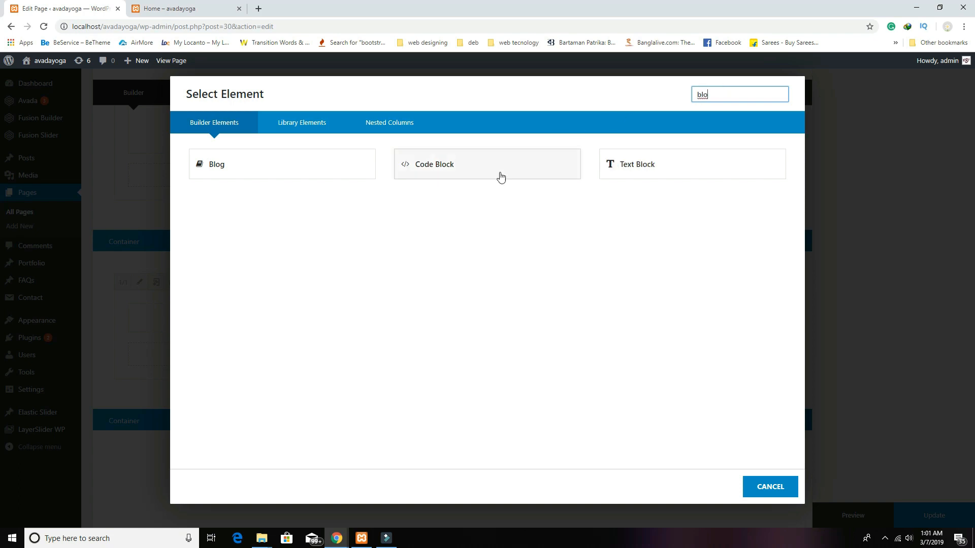
left_click(271, 159)
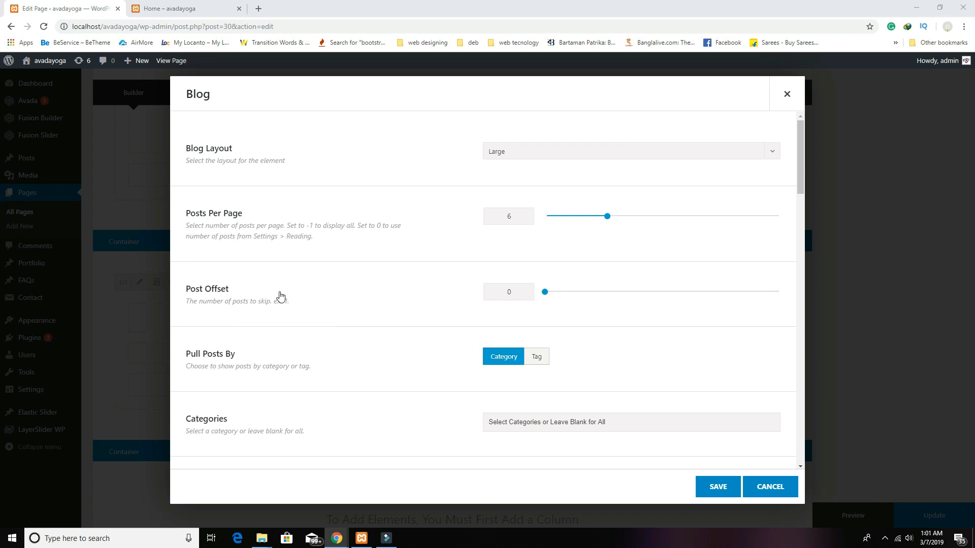
scroll(599, 350, "down", 3)
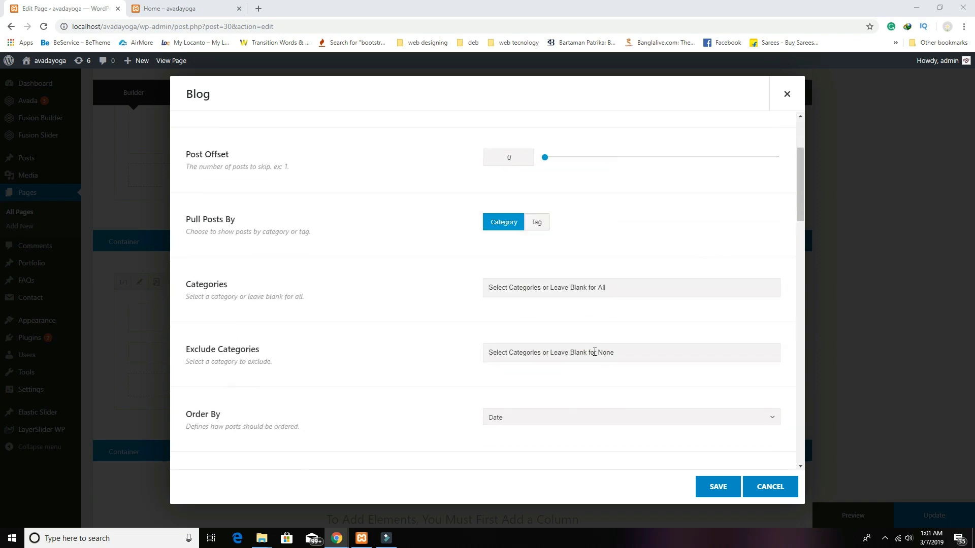
scroll(591, 355, "up", 3)
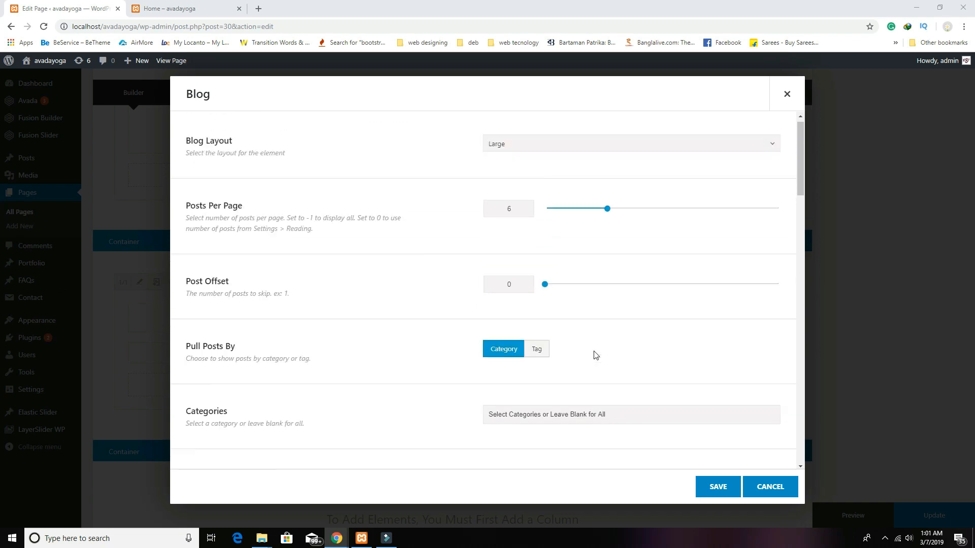
Step: Set the Blog layout to Grid with 3 columns and 3 posts per page
left_click(527, 151)
left_click(513, 239)
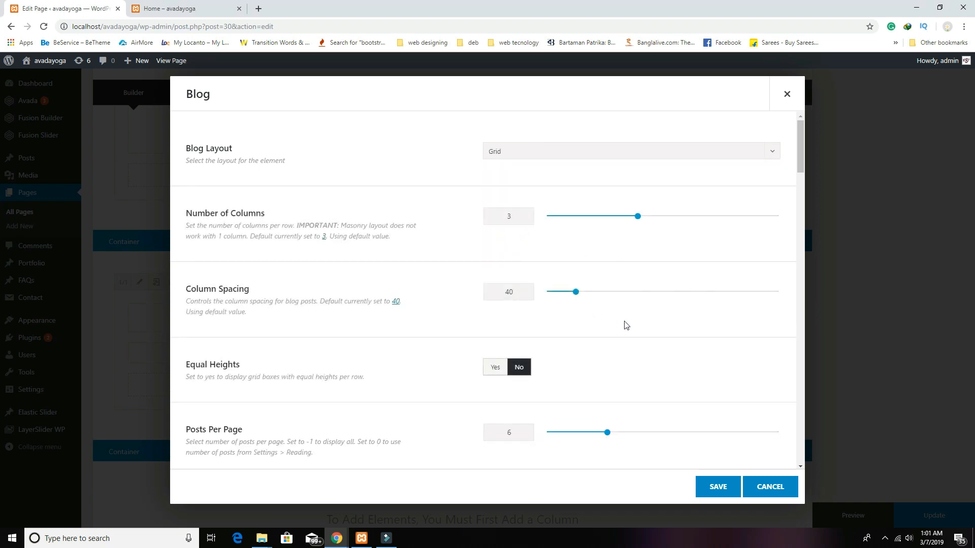
scroll(625, 325, "down", 1)
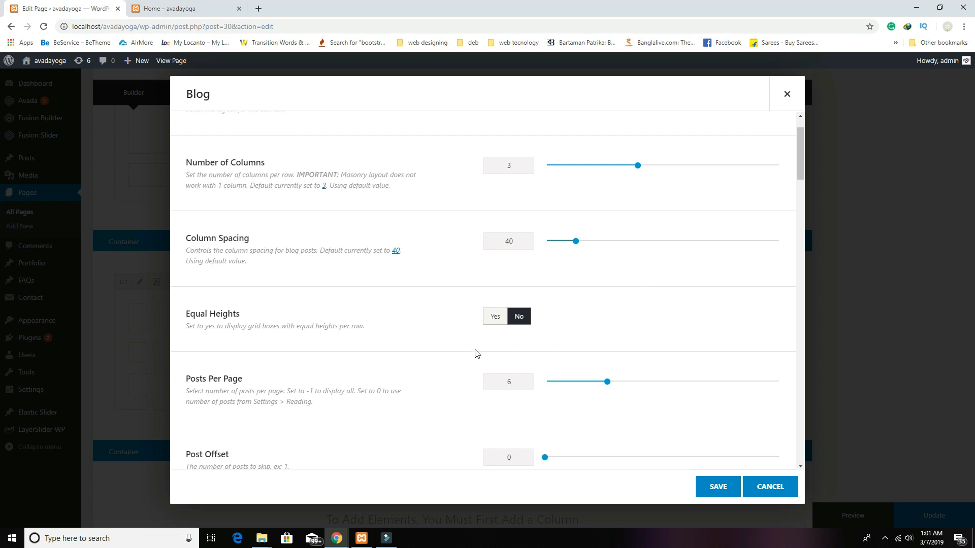
left_click_drag(607, 382, 588, 381)
scroll(432, 421, "down", 1)
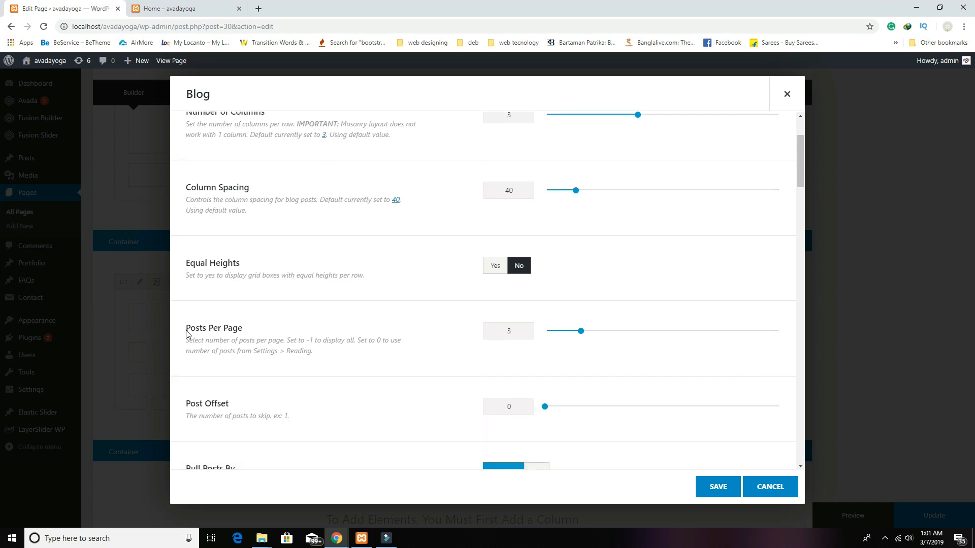
scroll(614, 283, "down", 4)
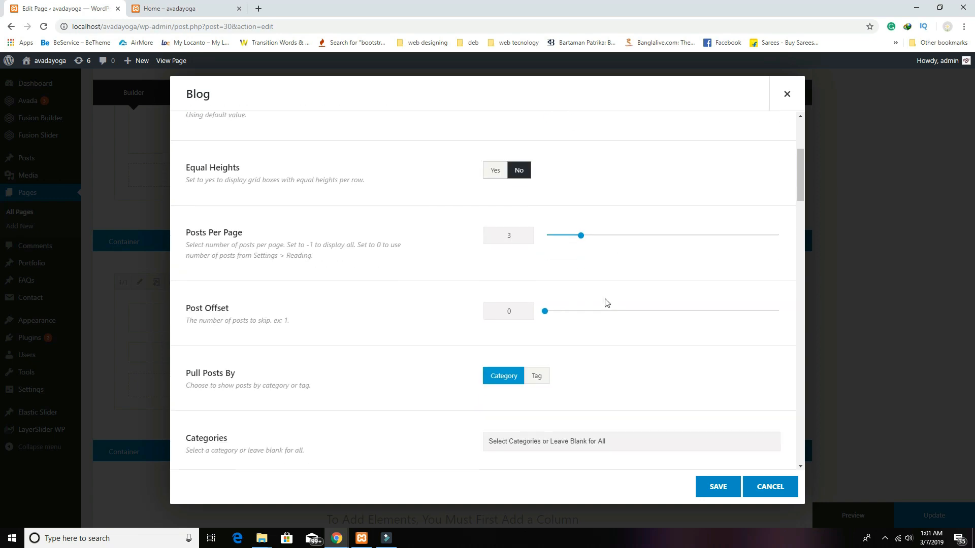
scroll(594, 330, "down", 3)
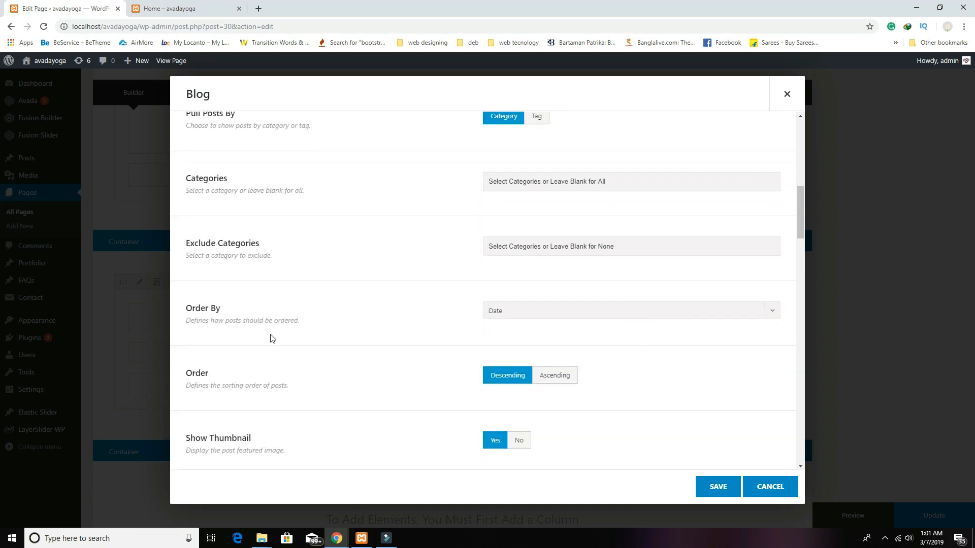
scroll(705, 357, "down", 3)
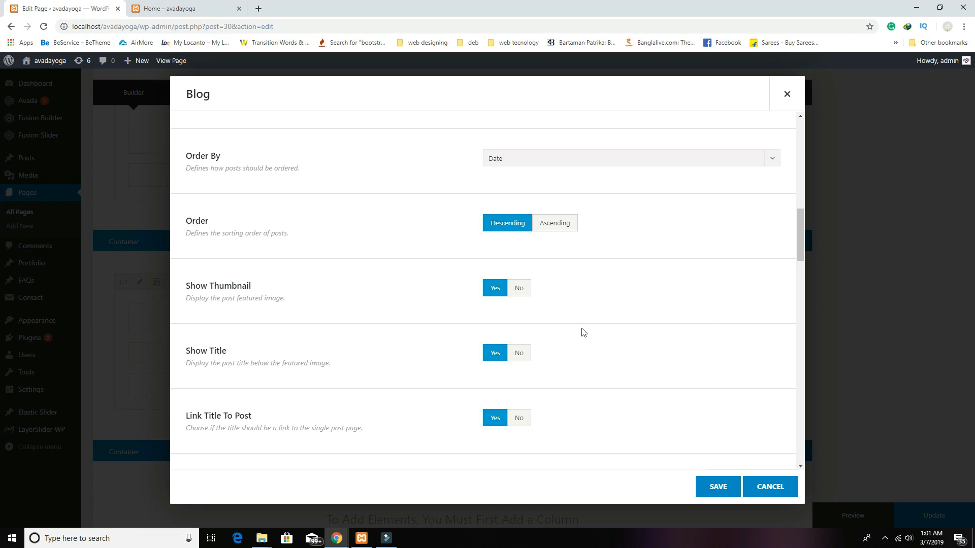
Step: Set Show Meta Info to No and pagination to Infinite Scrolling, then save and preview
scroll(553, 383, "down", 6)
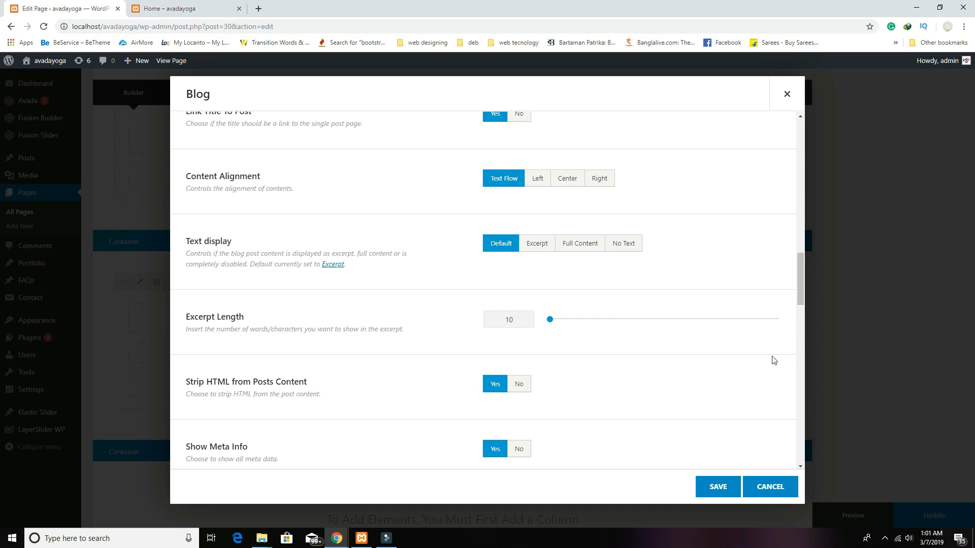
scroll(747, 360, "down", 2)
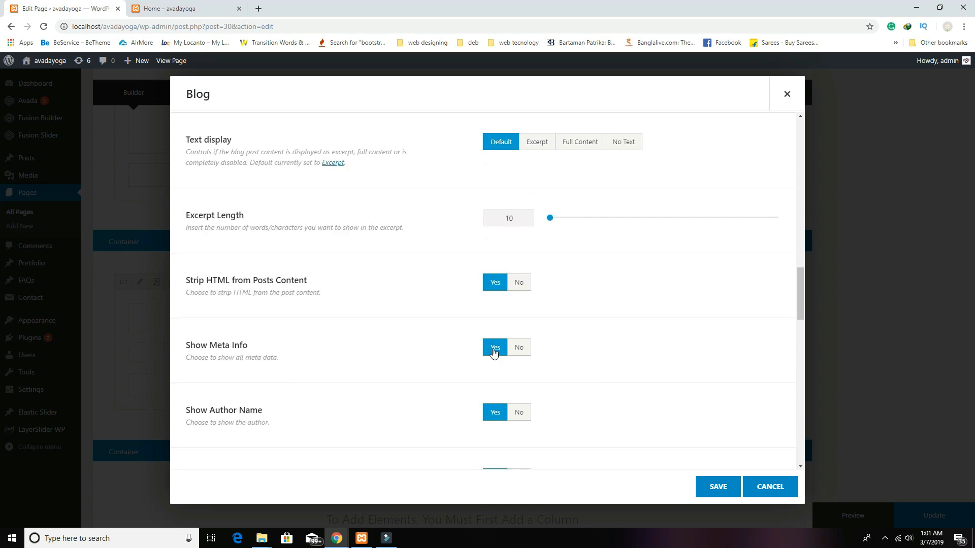
left_click(521, 349)
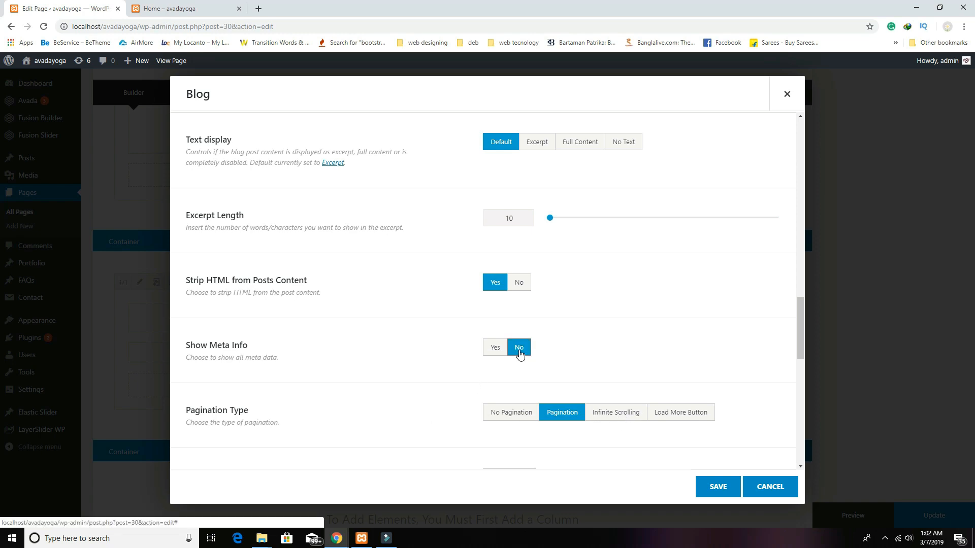
left_click(611, 418)
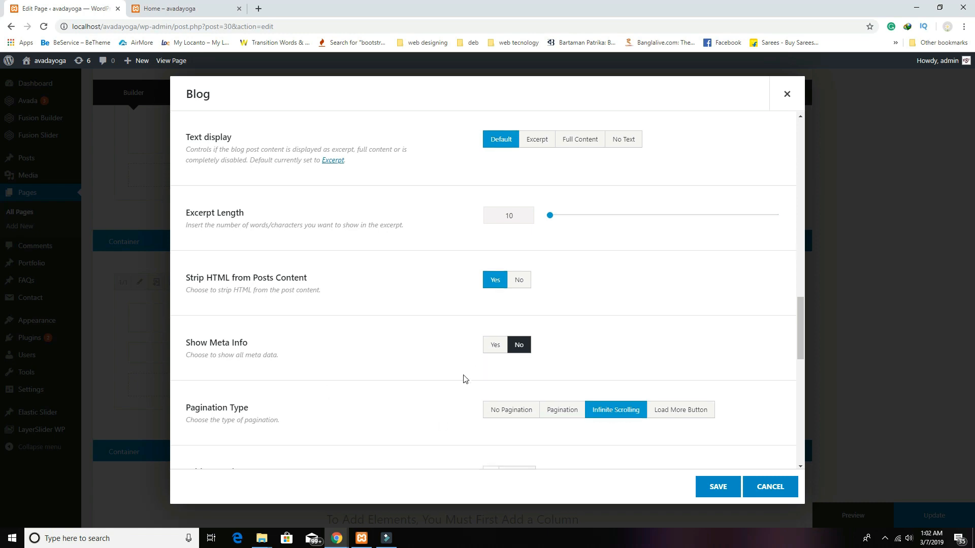
scroll(463, 381, "down", 3)
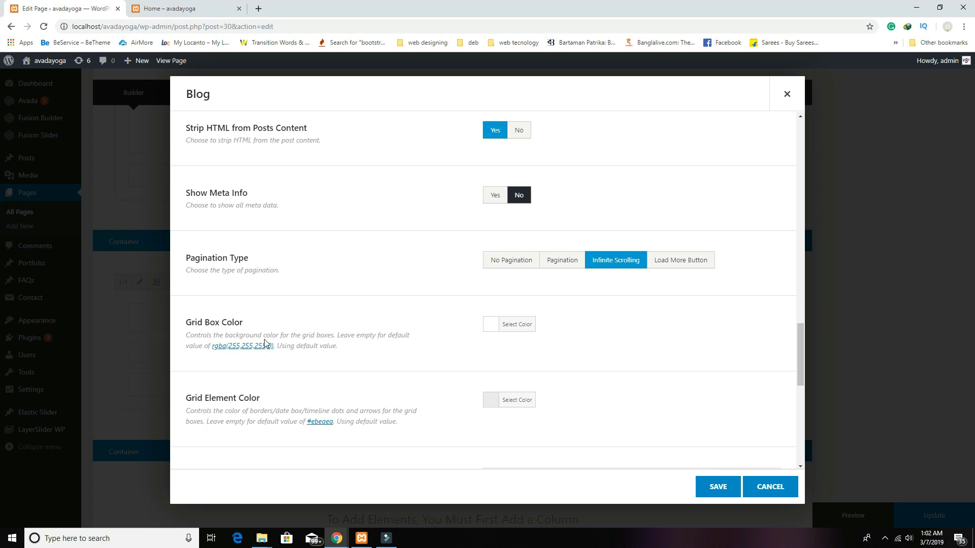
scroll(695, 352, "down", 8)
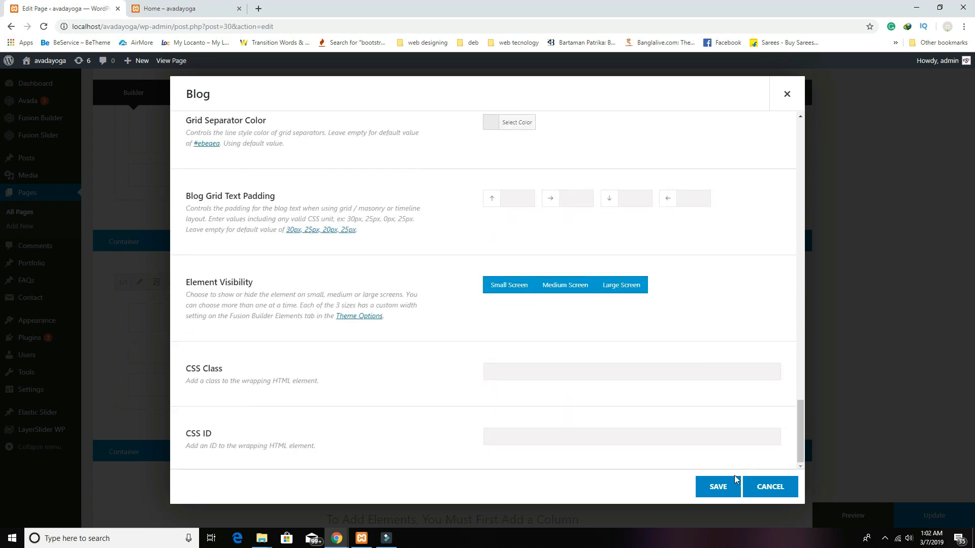
left_click(719, 486)
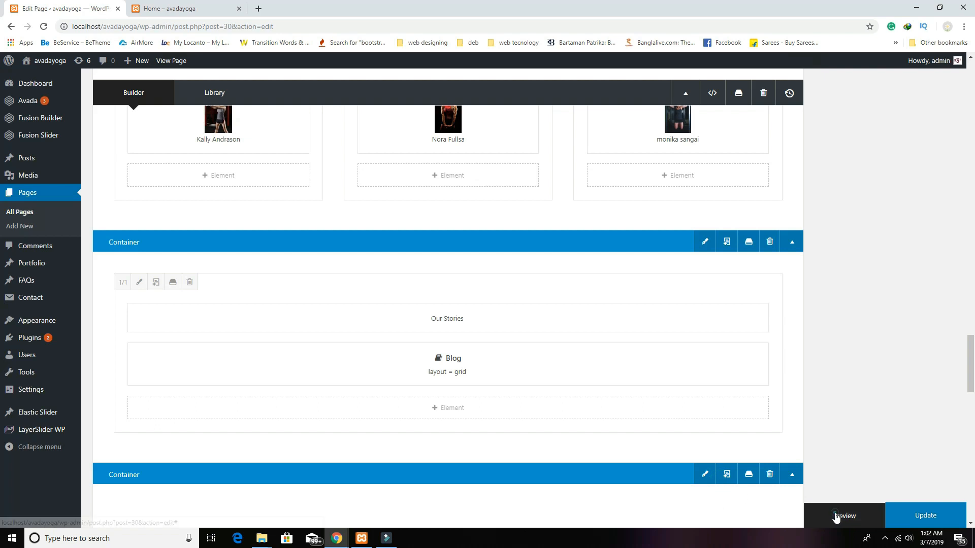
left_click(836, 517)
left_click(200, 10)
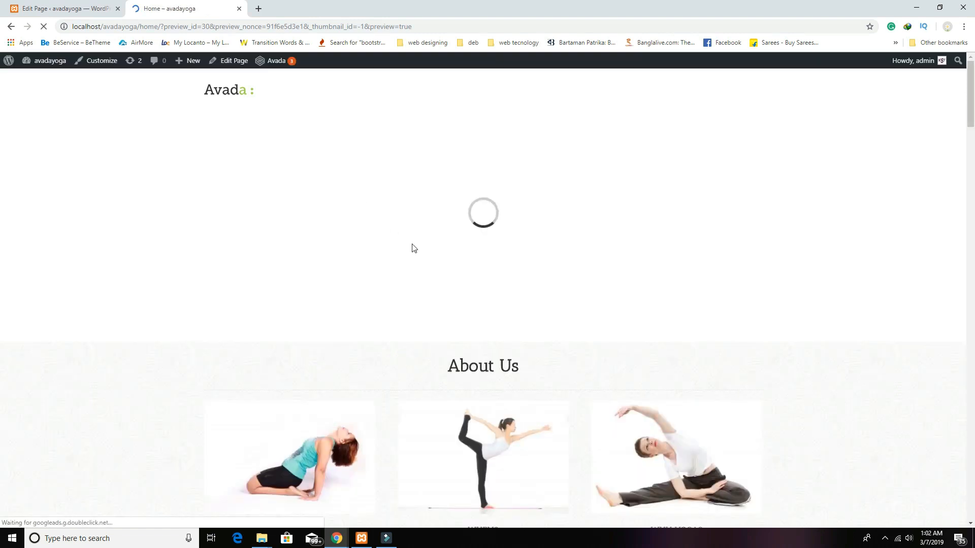
scroll(475, 289, "down", 15)
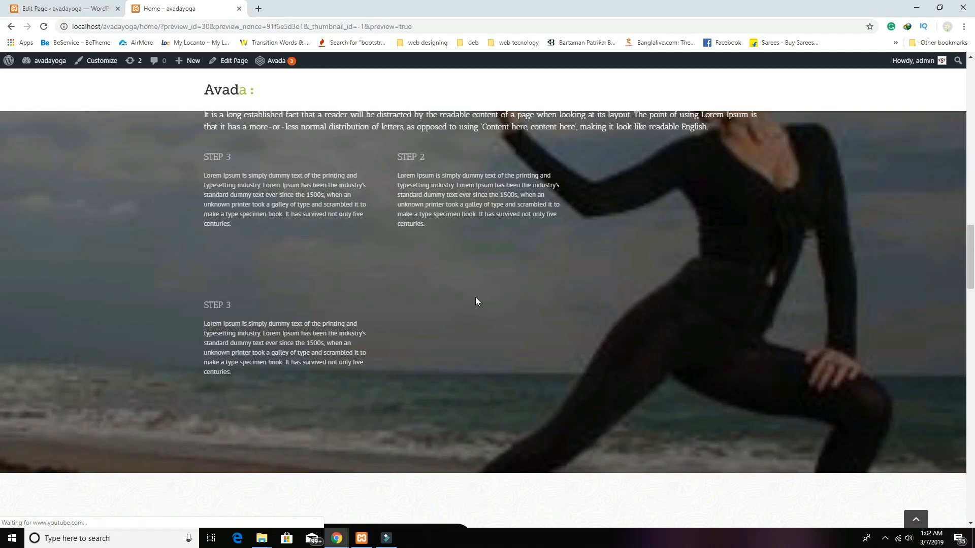
scroll(475, 301, "down", 20)
scroll(566, 339, "down", 10)
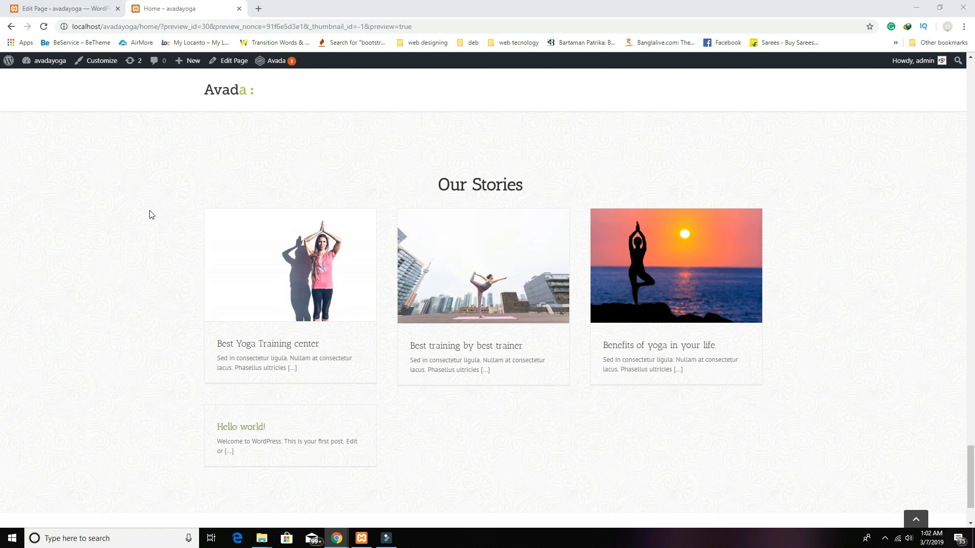
left_click(84, 9)
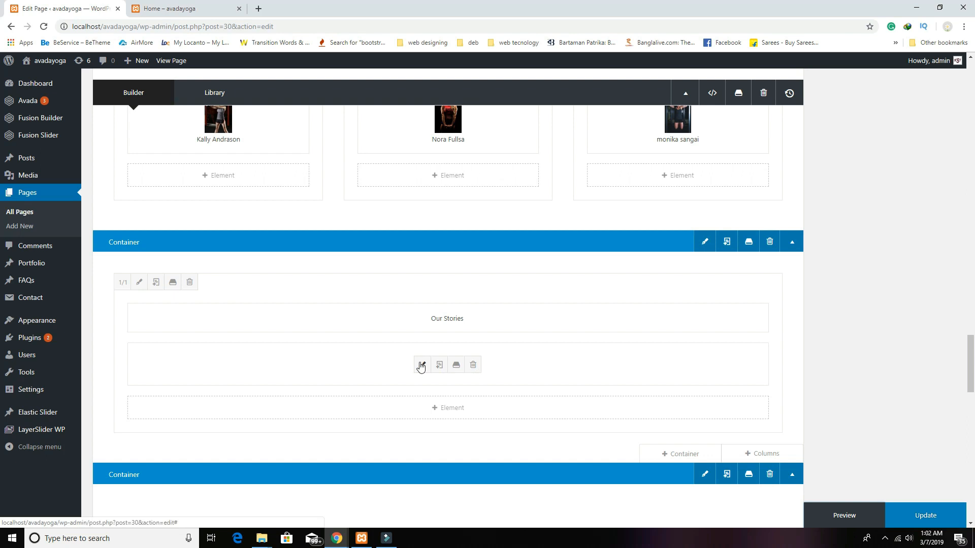
Step: Change the Blog element's text display to No Text and save it
left_click(420, 365)
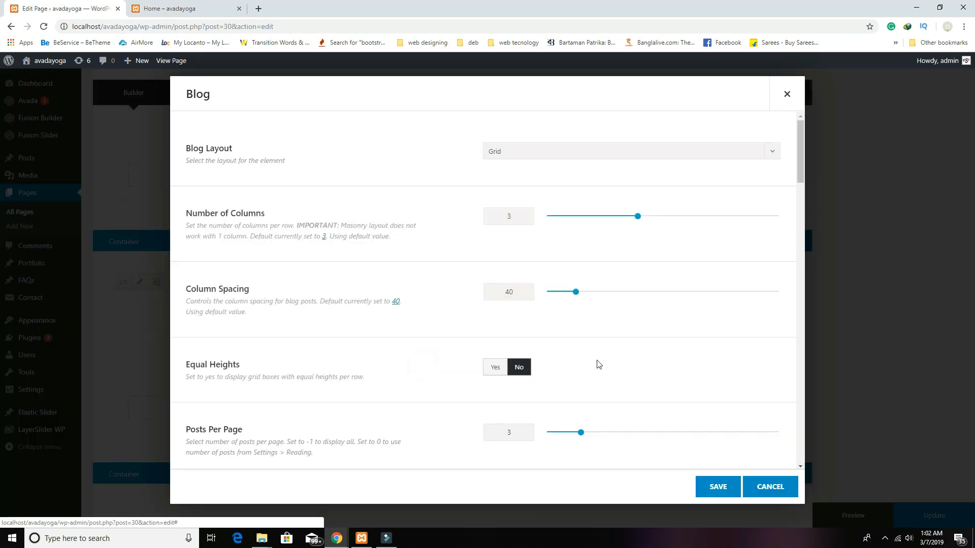
scroll(598, 365, "down", 4)
scroll(598, 365, "up", 3)
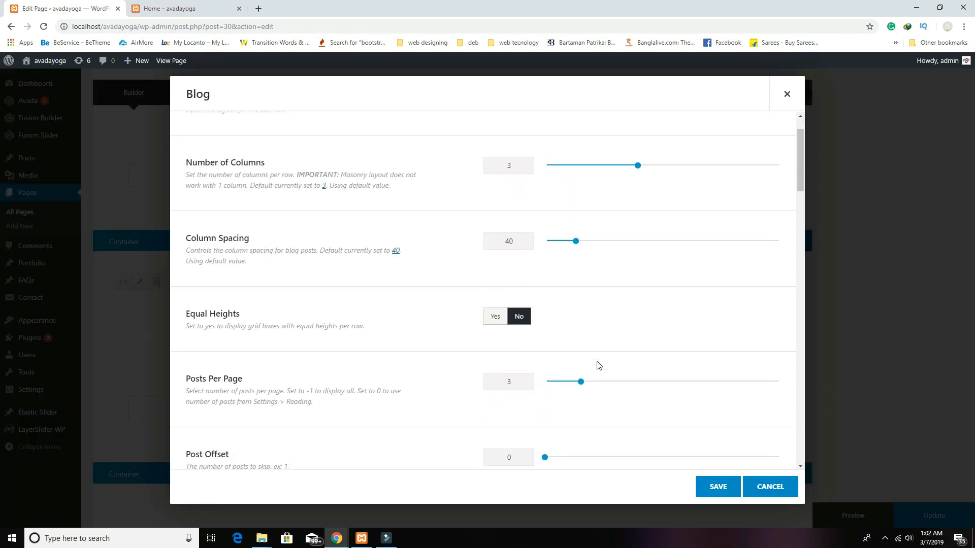
scroll(598, 365, "up", 1)
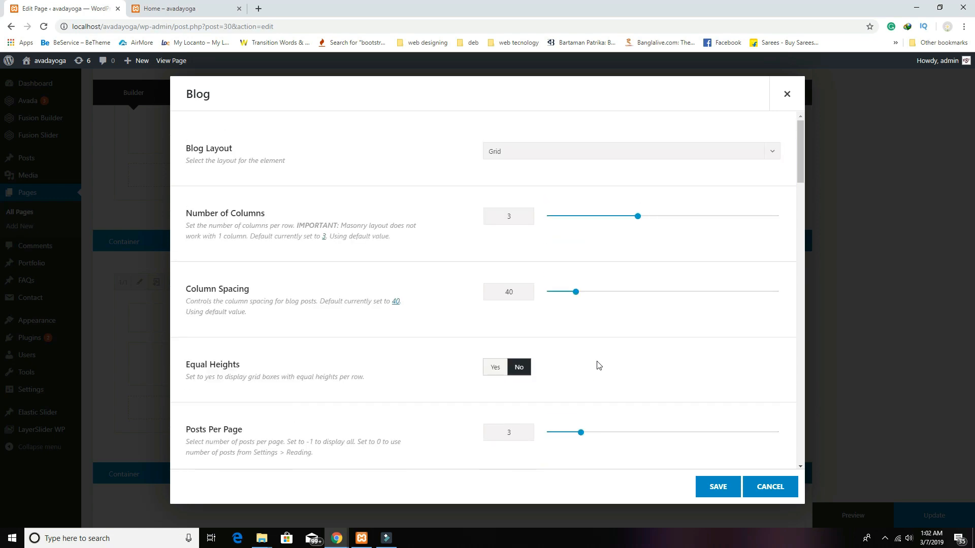
scroll(598, 365, "down", 10)
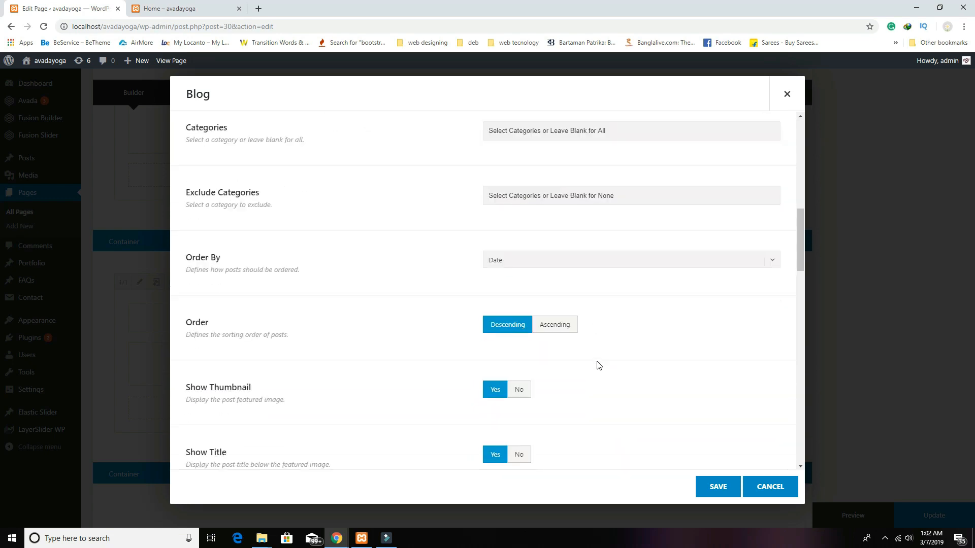
scroll(597, 365, "down", 4)
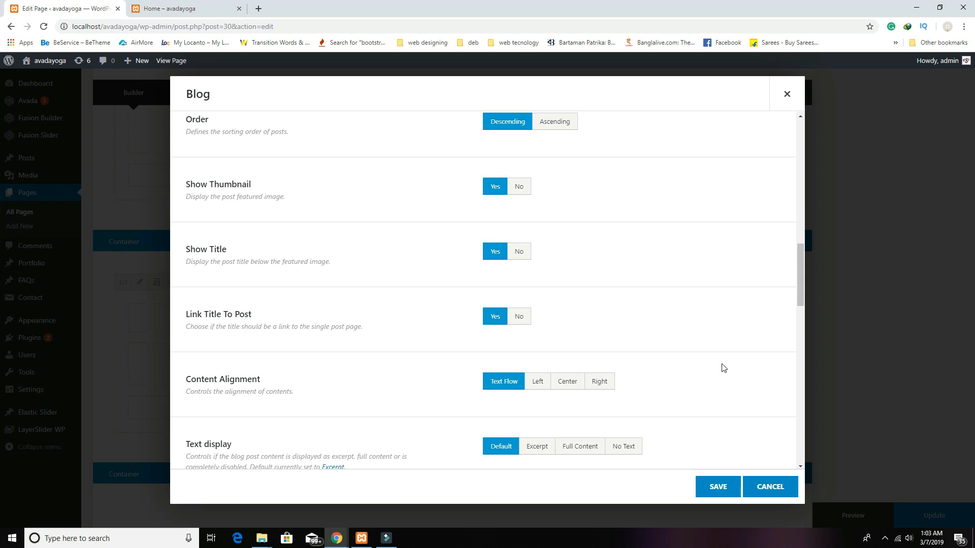
scroll(724, 368, "down", 2)
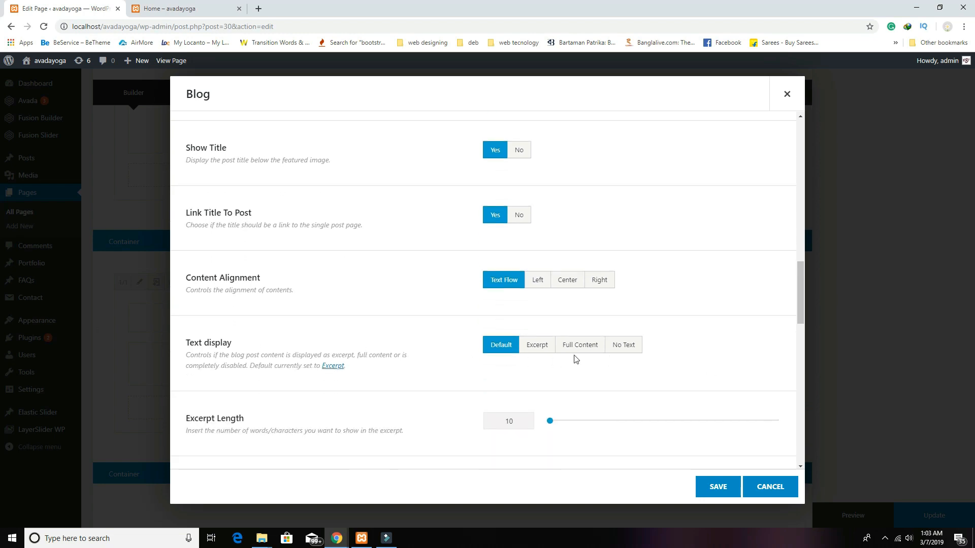
left_click(627, 347)
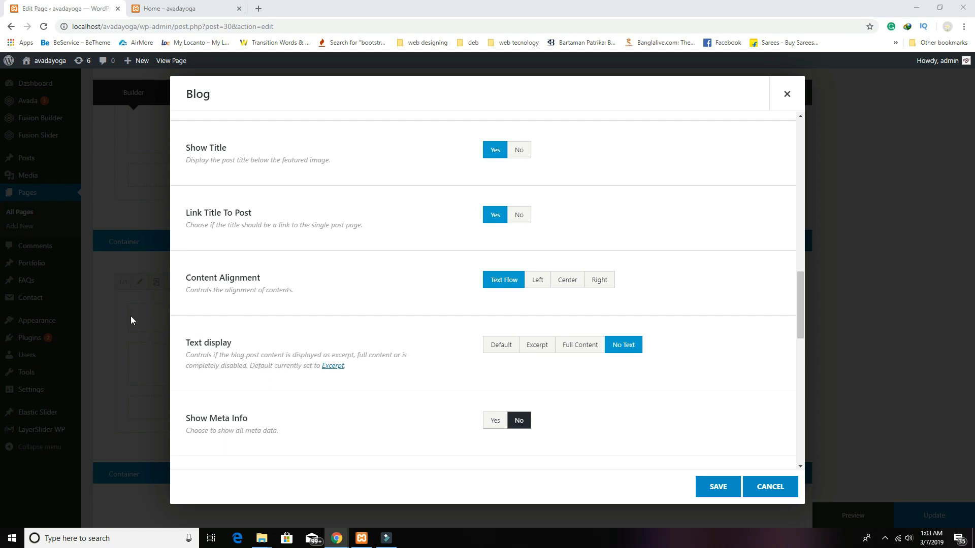
left_click(729, 490)
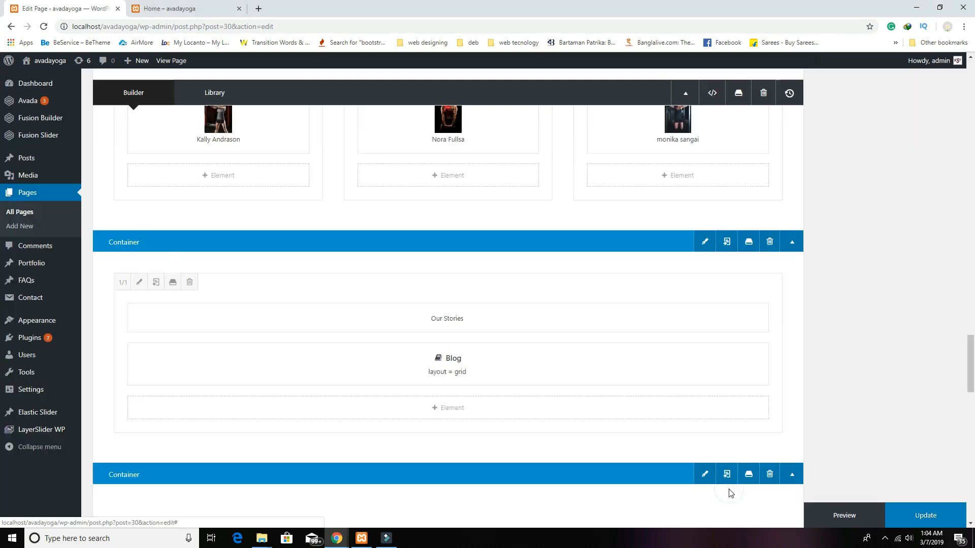
Step: Update the Home page and check the changes in the preview tab
left_click(924, 516)
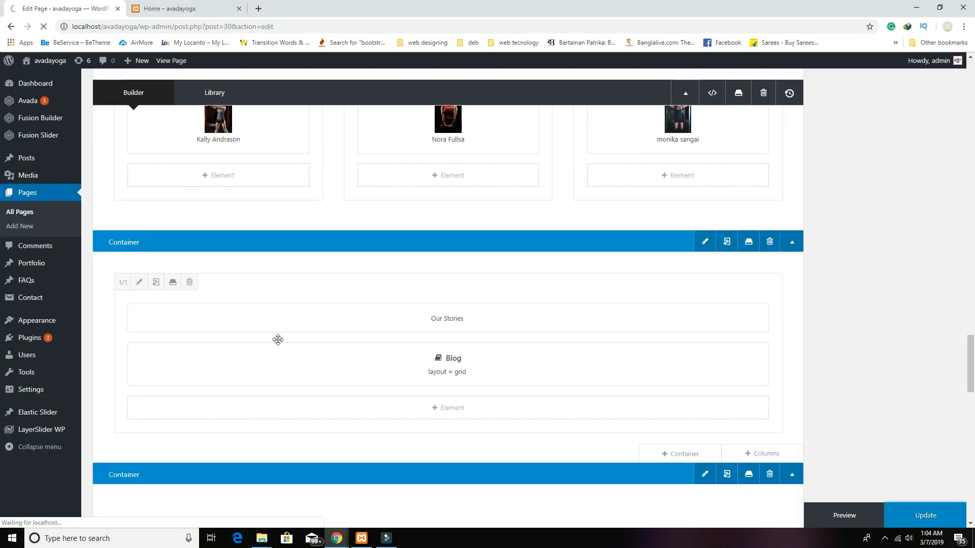
mouse_move(29, 264)
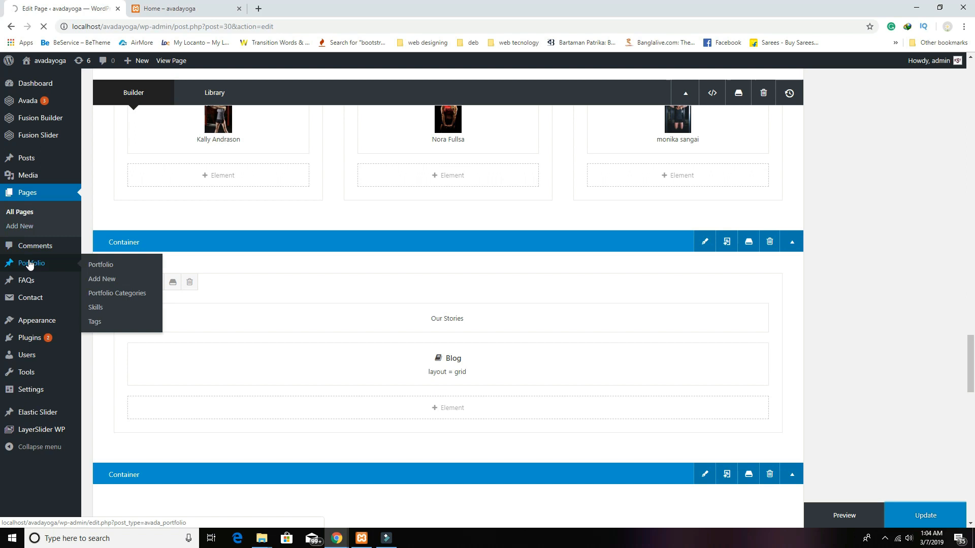
mouse_move(24, 167)
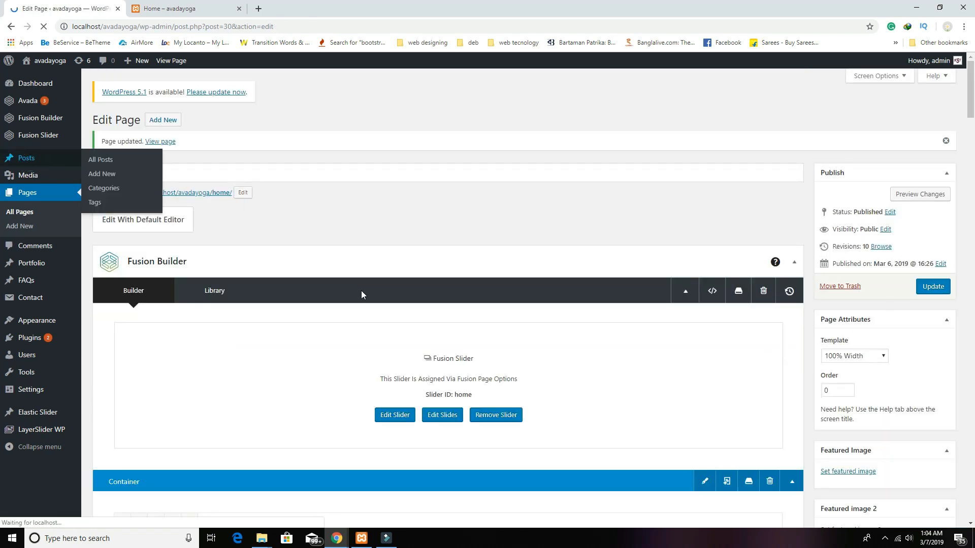
left_click(189, 14)
scroll(355, 440, "down", 2)
left_click_drag(273, 390, 214, 348)
Step: Trash the Hello world! post with Bulk Actions, then reopen the Home page for editing
left_click(60, 9)
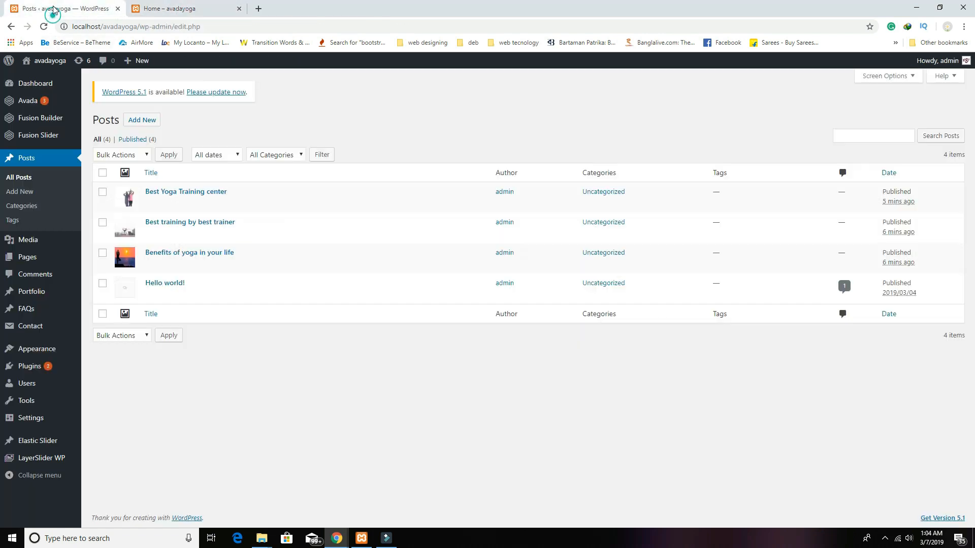
left_click(102, 283)
left_click(139, 155)
left_click(126, 187)
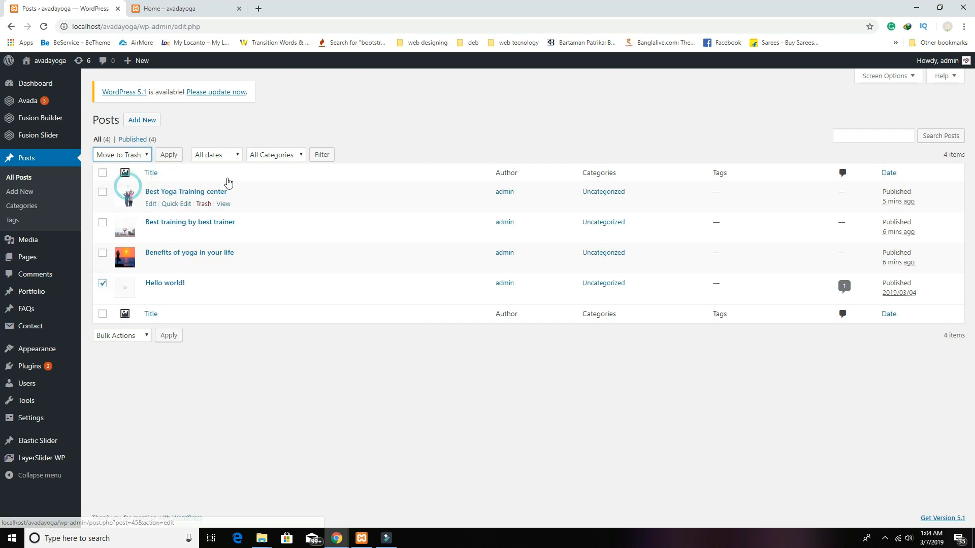
left_click(180, 155)
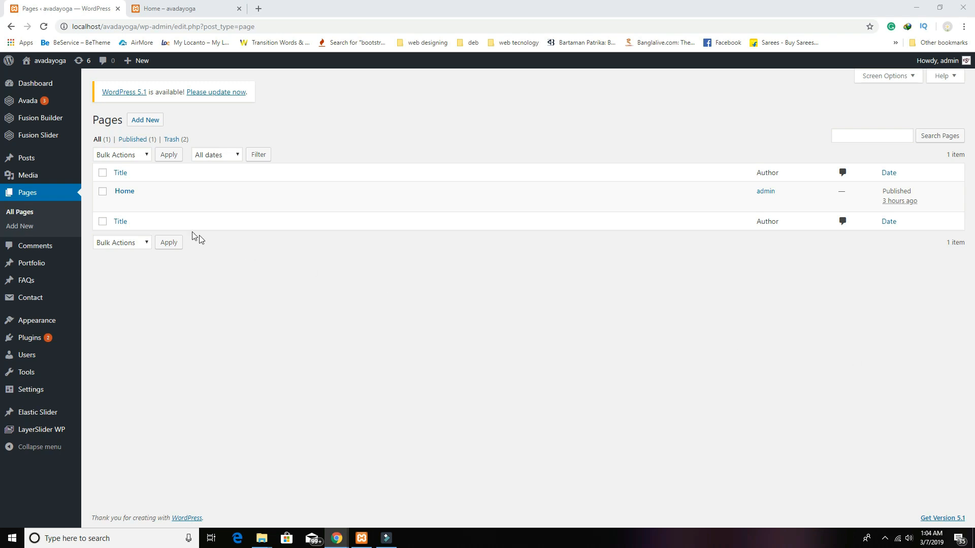
left_click(125, 191)
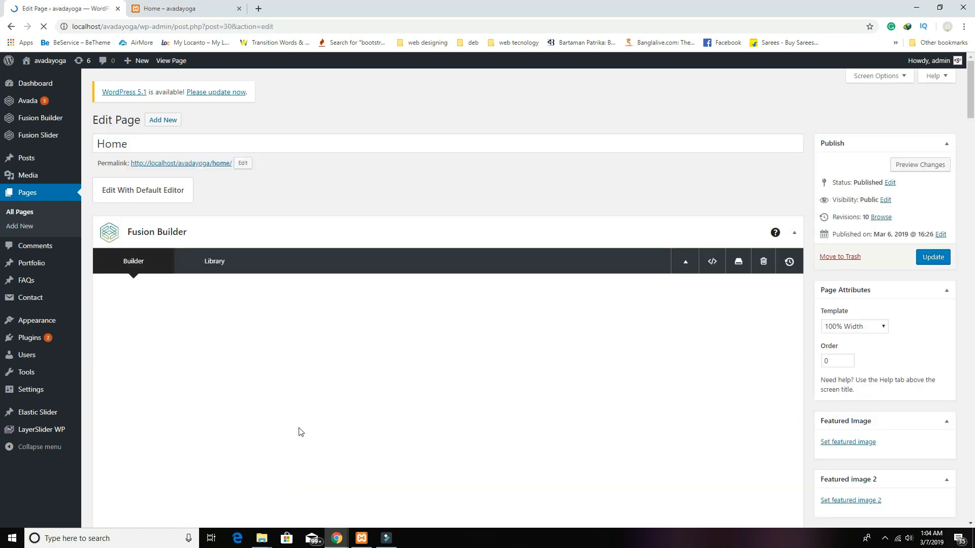
Step: Add a new 1/1 container below the Our Stories section
scroll(299, 431, "down", 15)
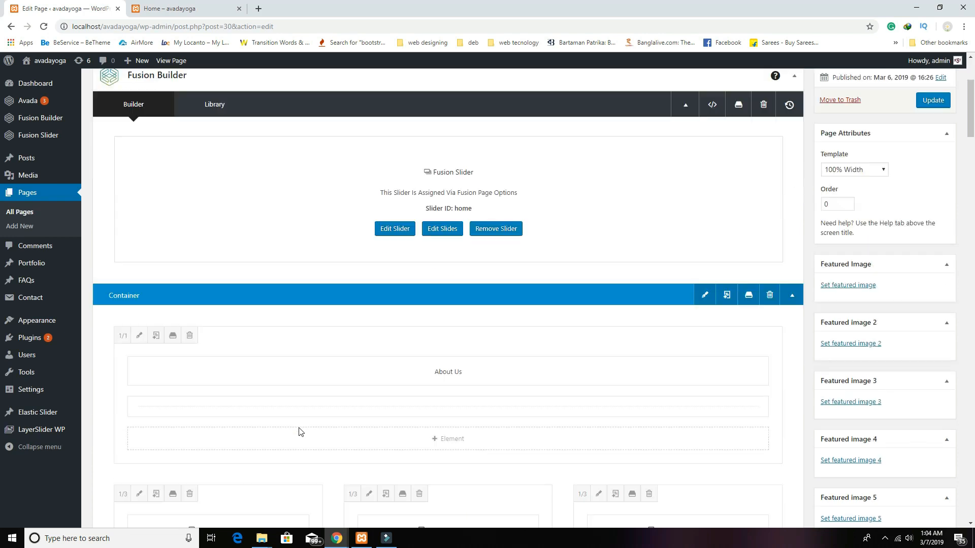
scroll(300, 428, "down", 15)
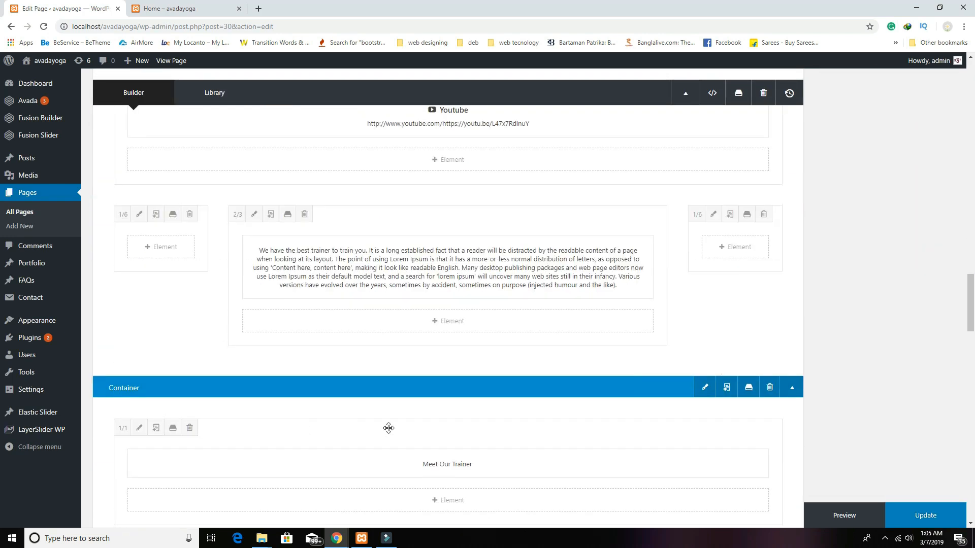
mouse_move(682, 406)
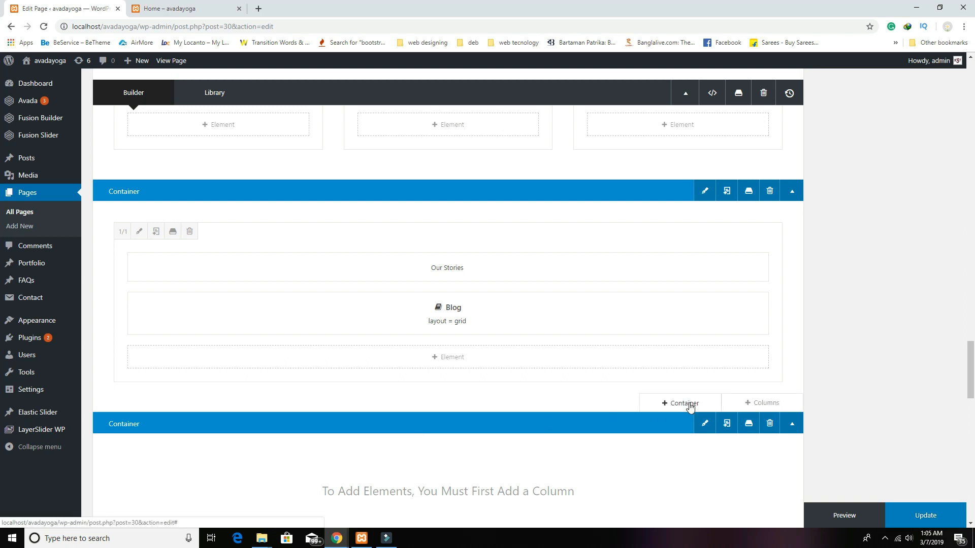
left_click(689, 406)
left_click(242, 182)
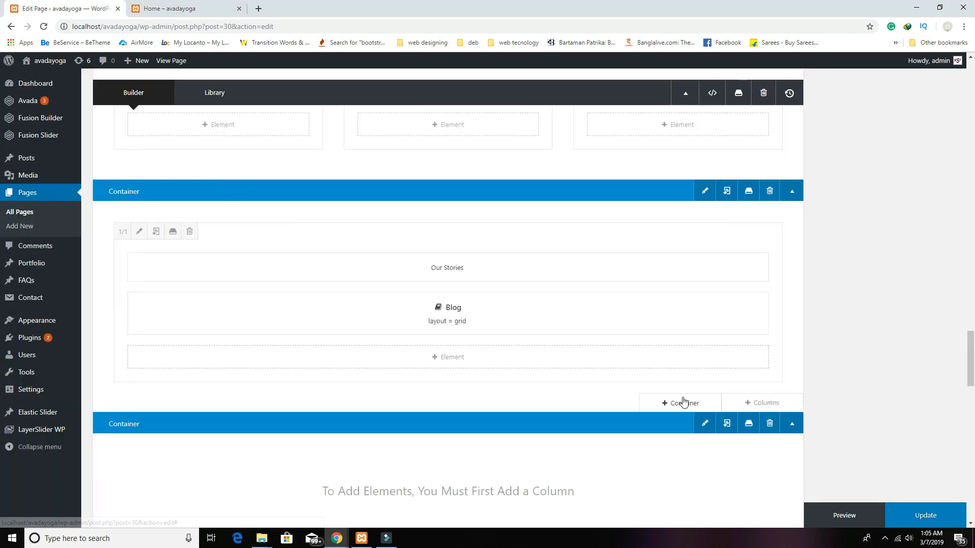
Step: Give the container the home_yoga_bg_pattern background image, repeated vertically and horizontally
left_click(704, 322)
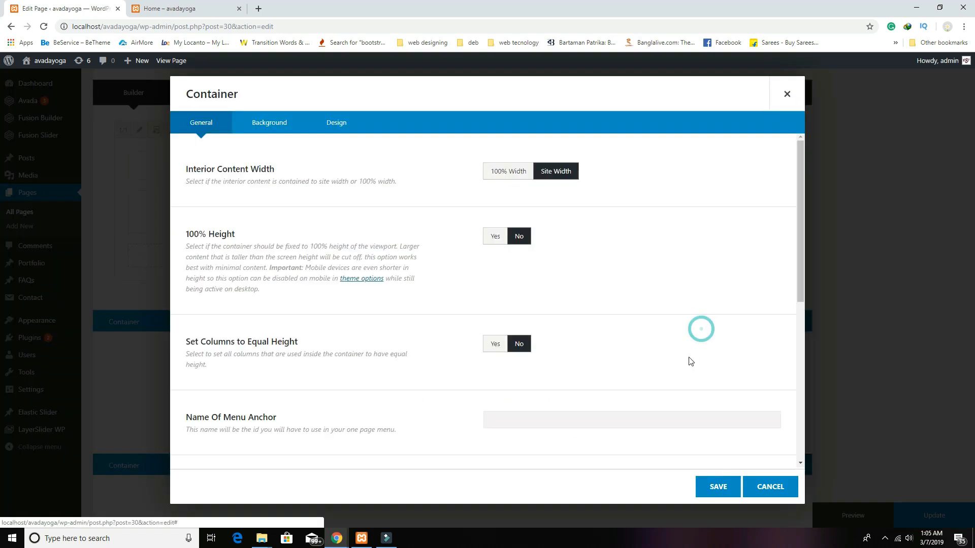
left_click(269, 123)
left_click(734, 256)
left_click(58, 184)
left_click(903, 499)
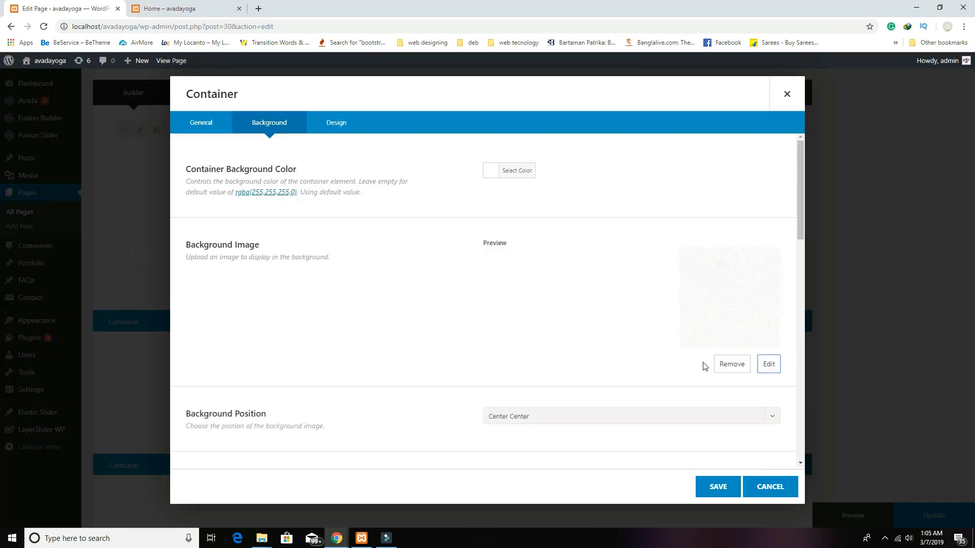
scroll(582, 404, "down", 2)
left_click(509, 380)
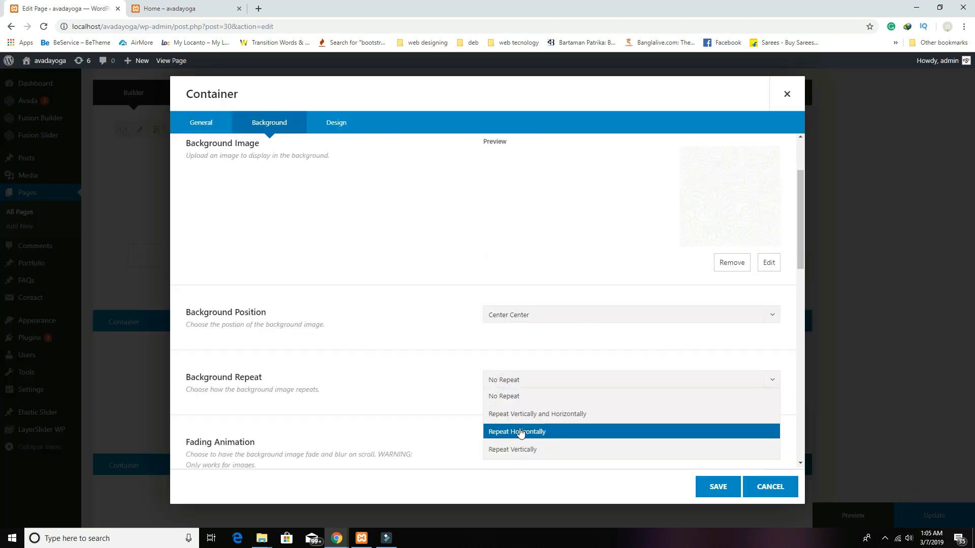
left_click(526, 413)
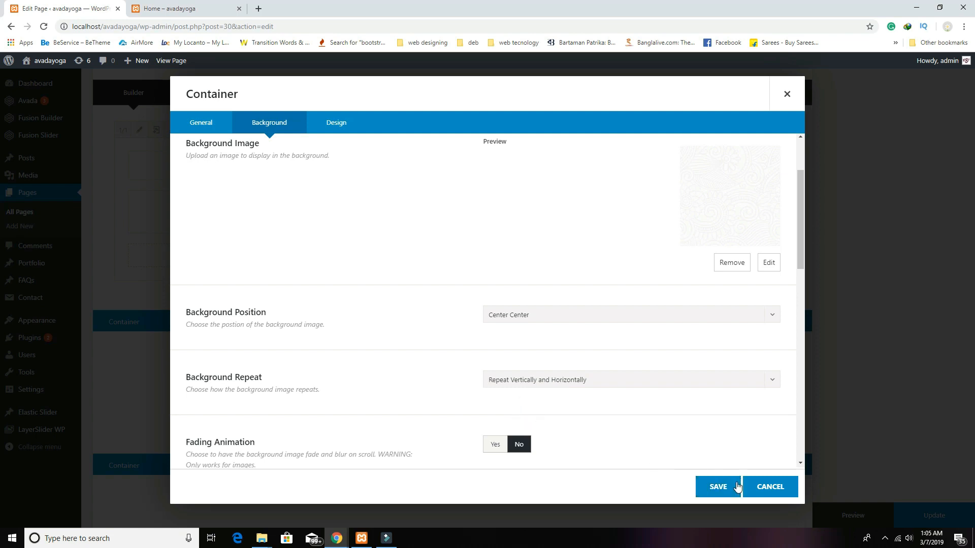
left_click(714, 486)
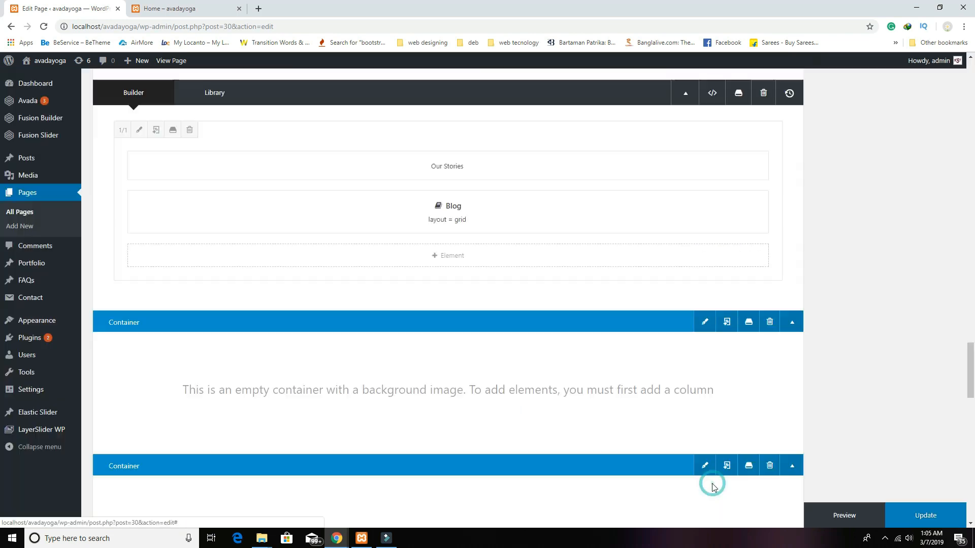
Step: Set top padding on the patterned container and save it
left_click(703, 323)
left_click(341, 129)
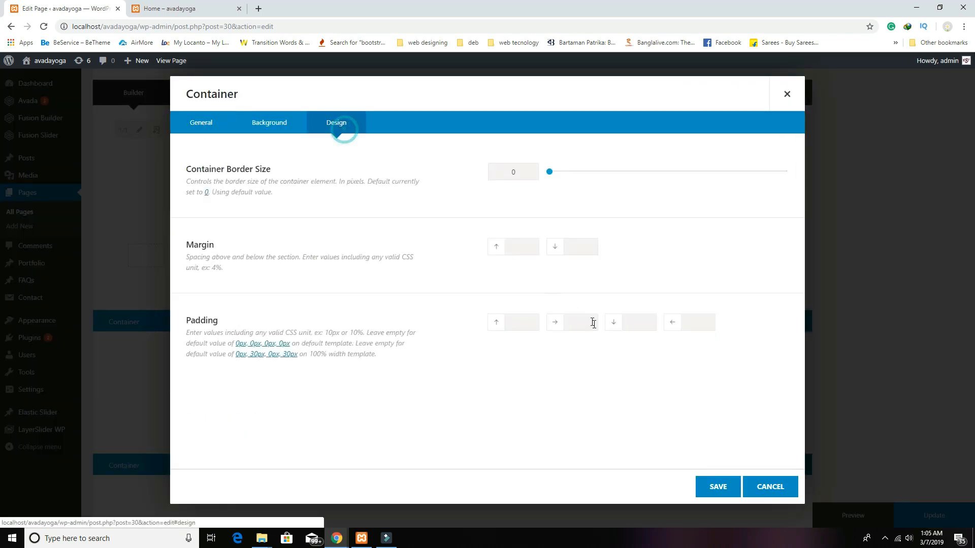
left_click(521, 325)
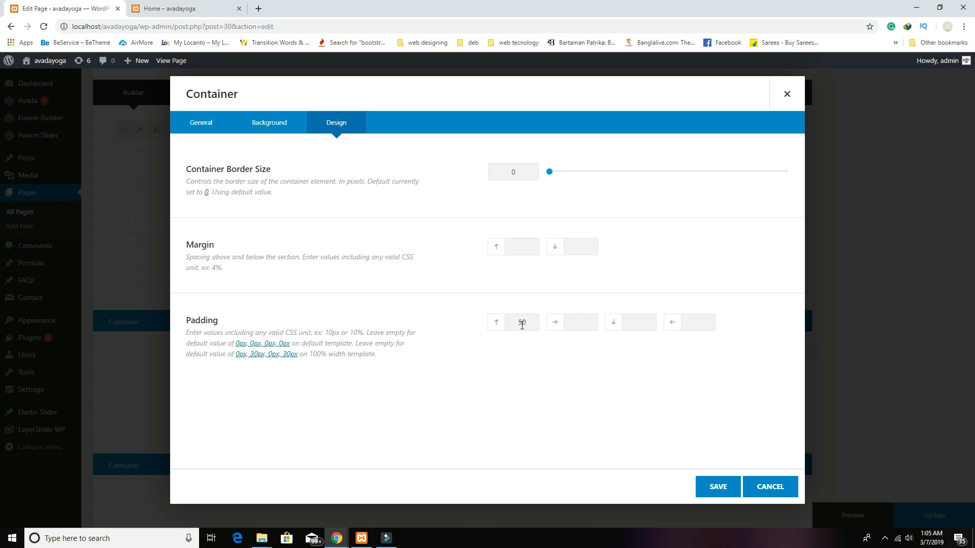
left_click(710, 488)
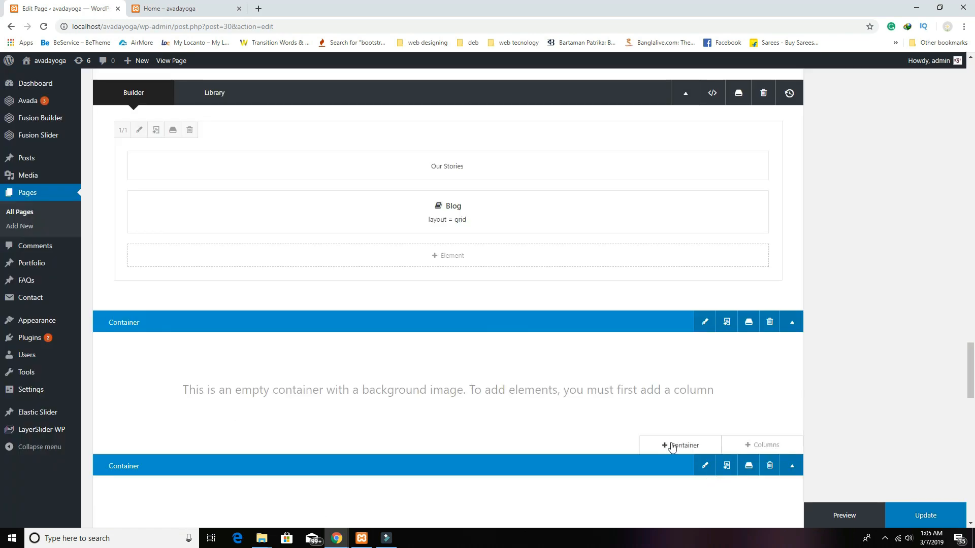
left_click(671, 446)
Step: Delete the extra container that was added below the patterned one
left_click(355, 191)
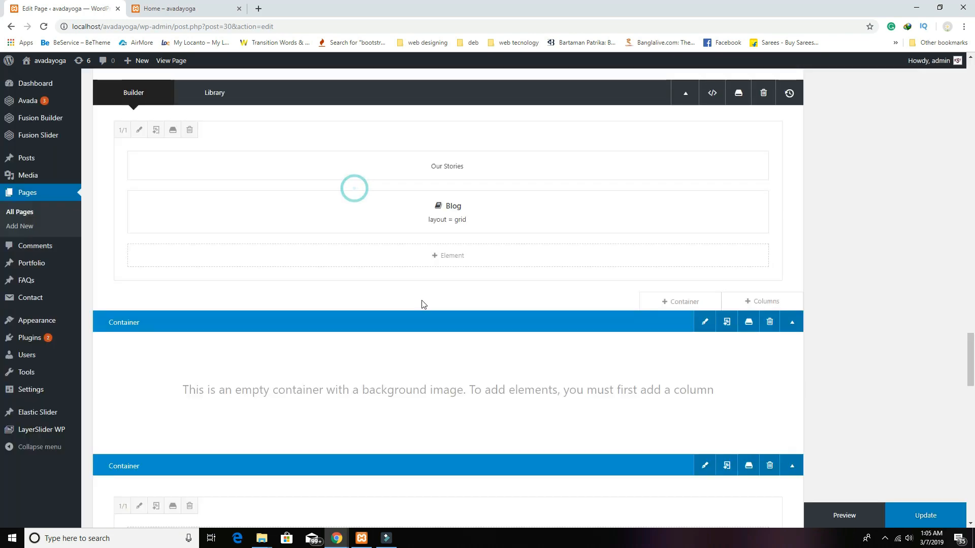
scroll(582, 423, "down", 2)
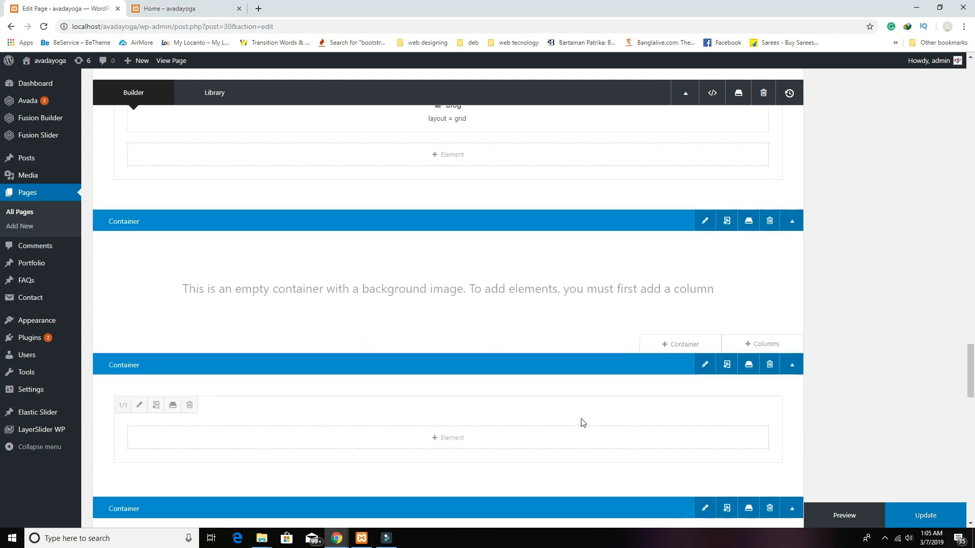
scroll(740, 422, "down", 1)
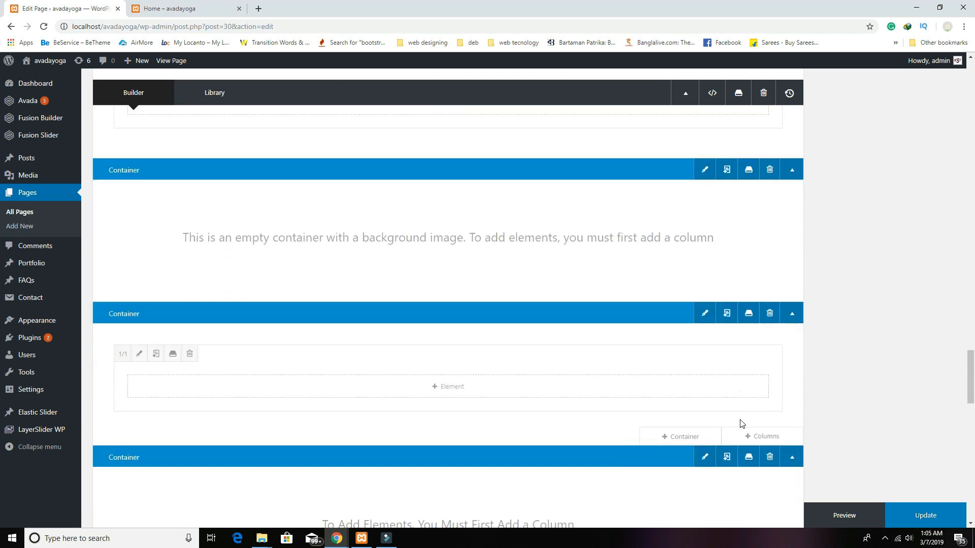
left_click(769, 313)
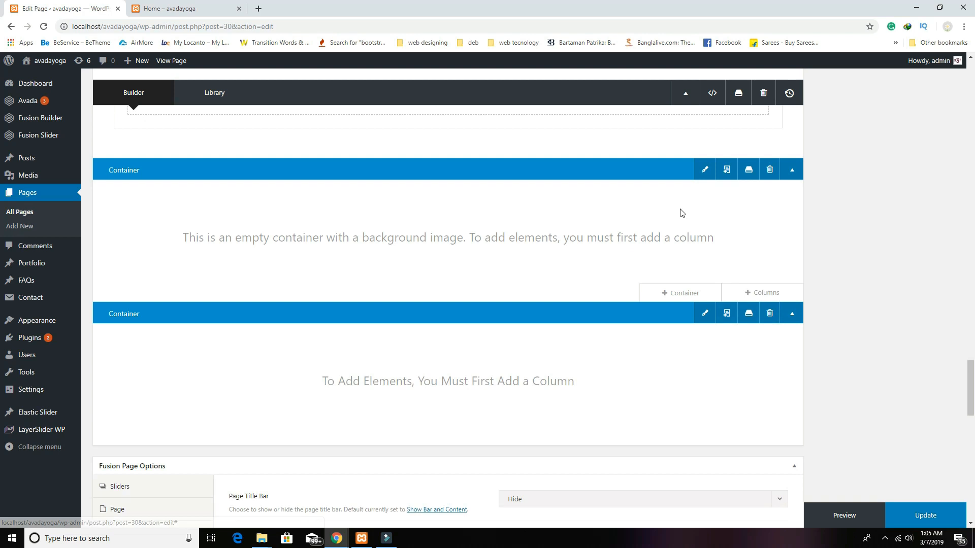
Step: Add a 1/1 column with a Text Block element to the patterned container
left_click(744, 291)
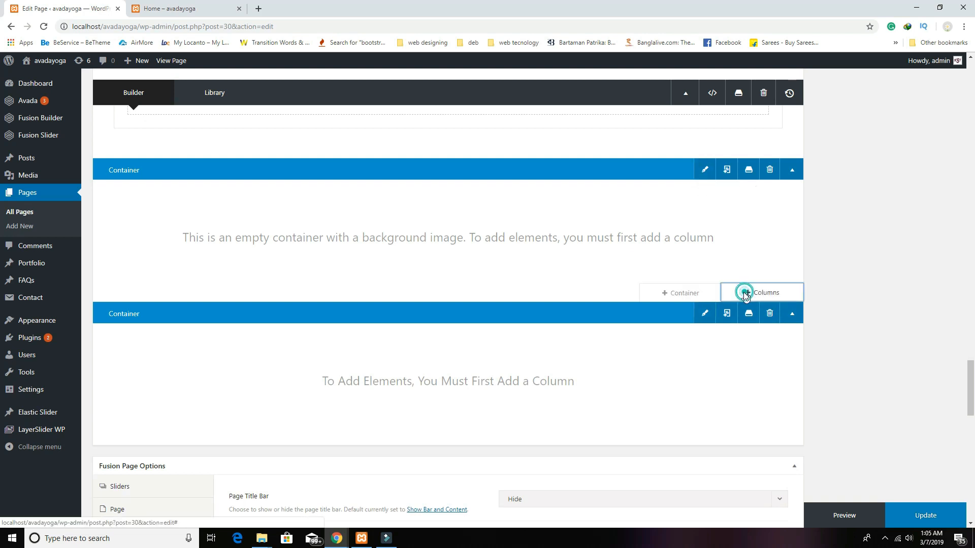
left_click(257, 196)
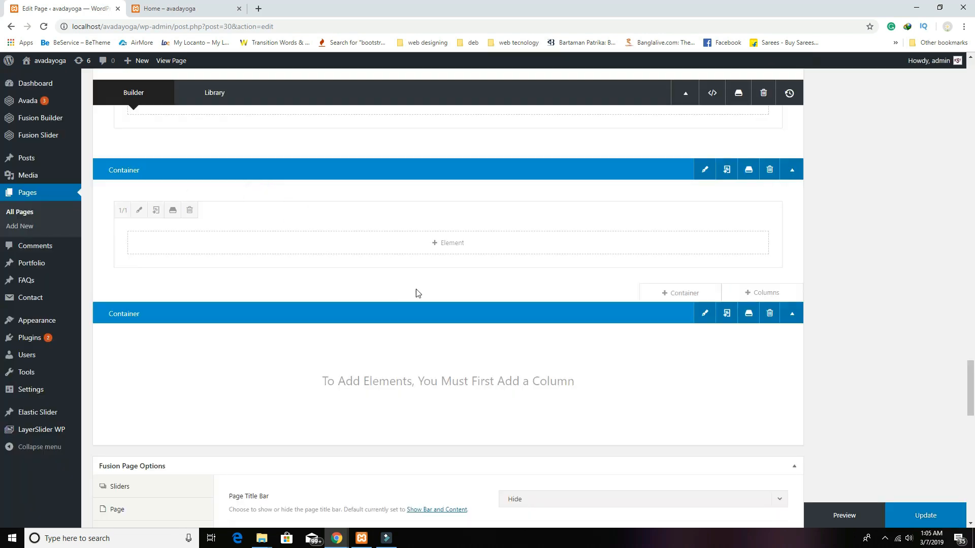
left_click(439, 251)
scroll(337, 298, "down", 9)
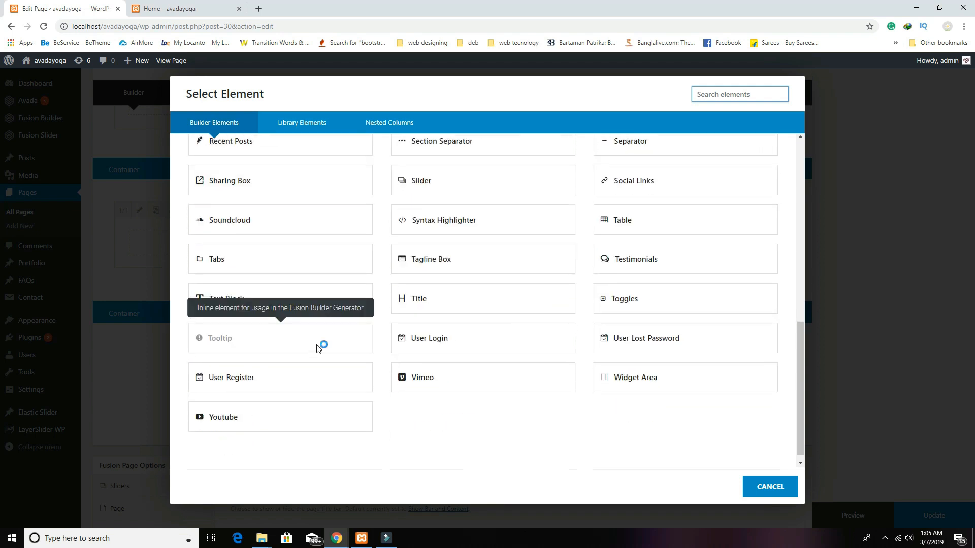
left_click(239, 297)
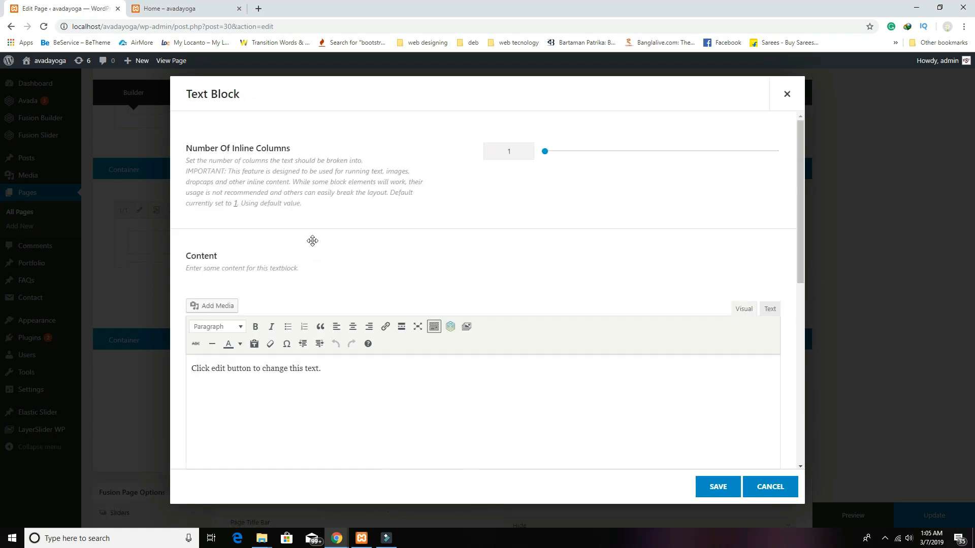
Step: Enter 'Contact Us' as a centred, bold Heading 1 and save the text block
left_click(345, 372)
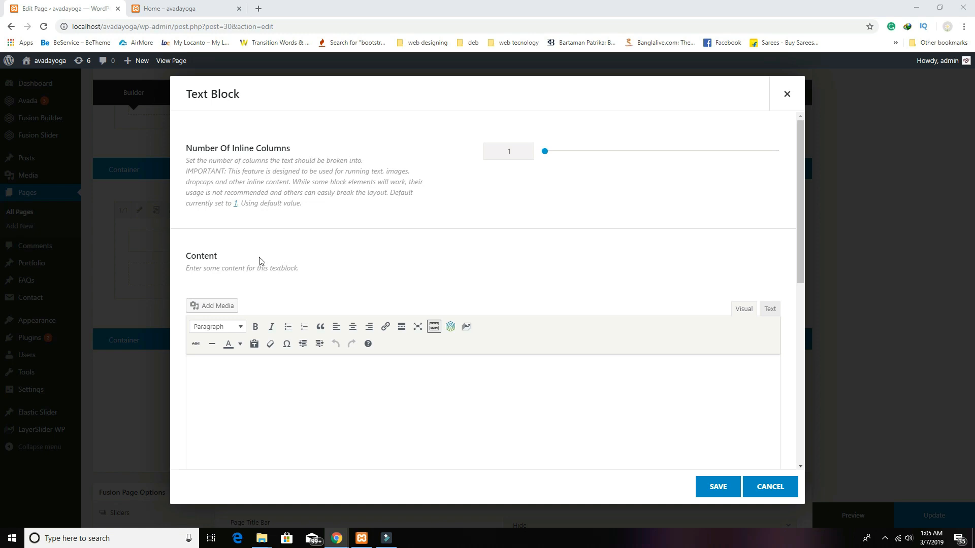
left_click(388, 403)
type("Contact Us")
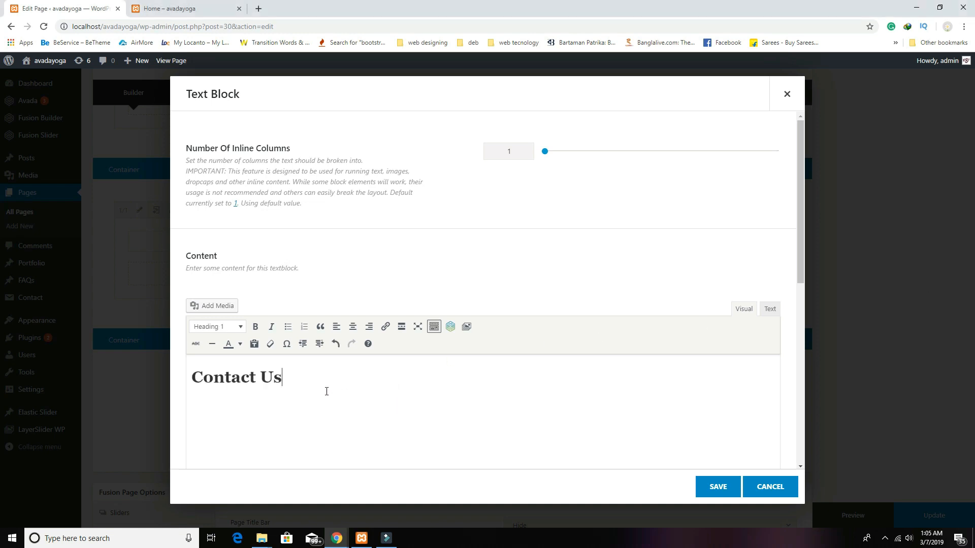
triple_click(329, 380)
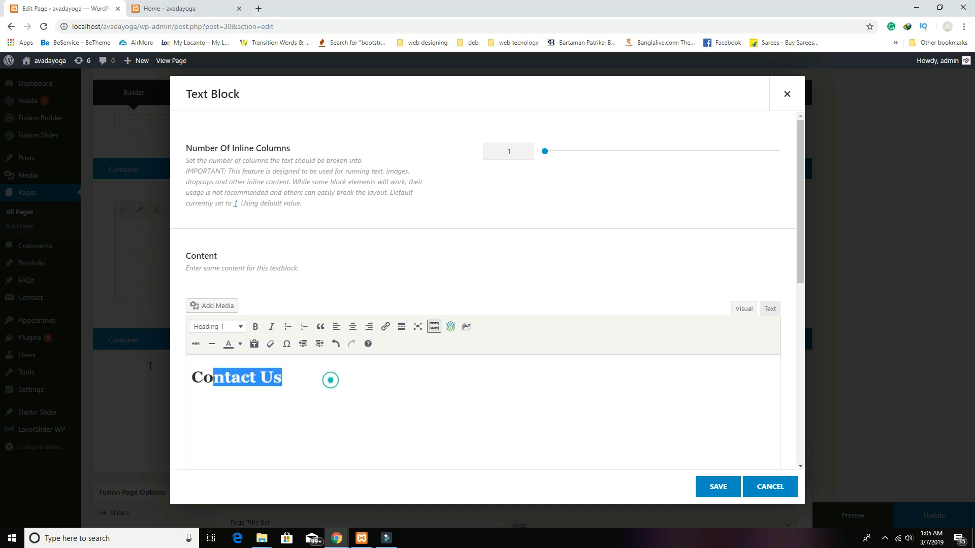
left_click(353, 326)
left_click(252, 327)
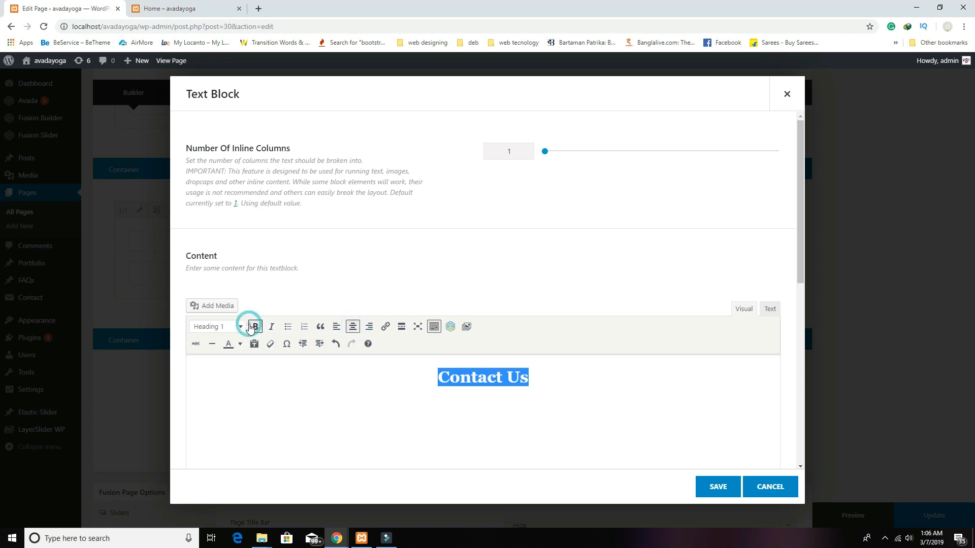
left_click(715, 486)
Step: Add a row of two 1/2 columns below the Contact Us row
scroll(719, 434, "down", 1)
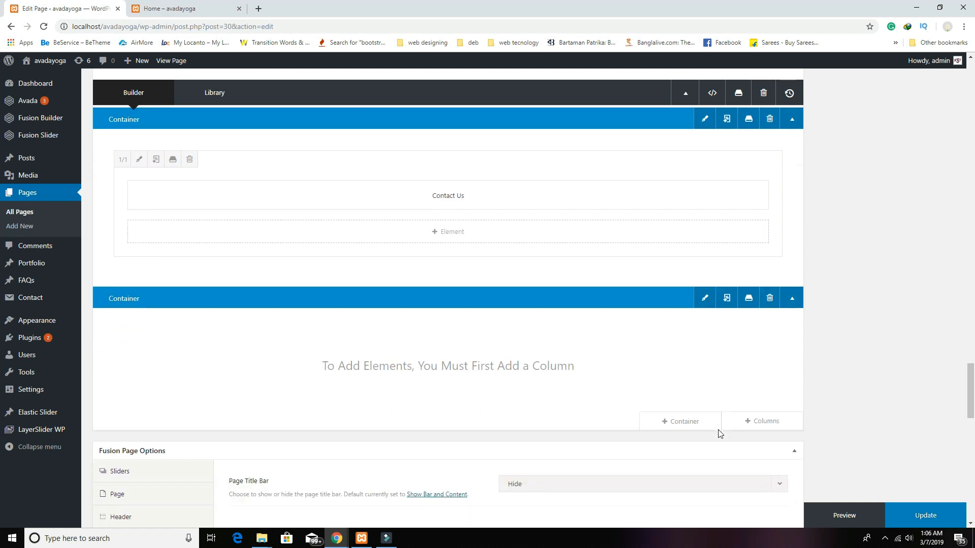
left_click(755, 277)
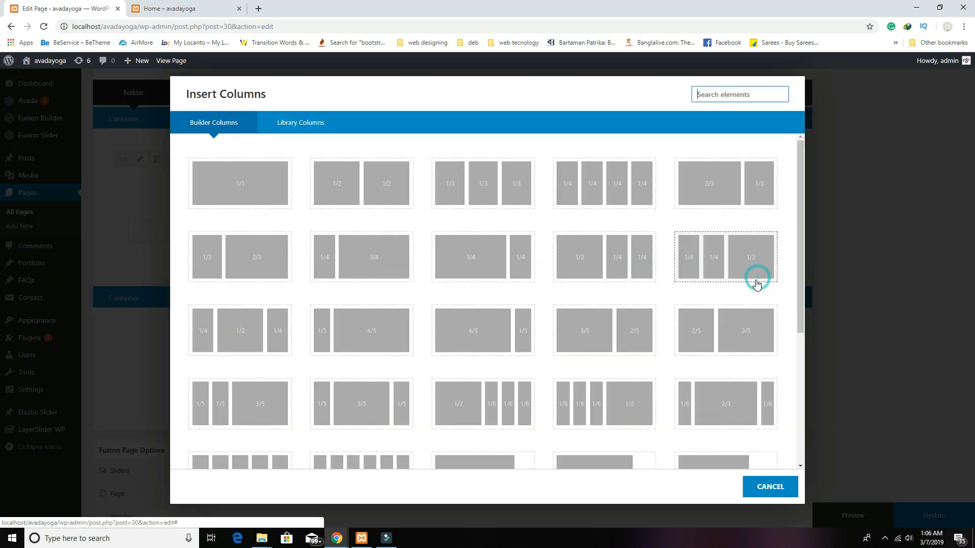
left_click(379, 204)
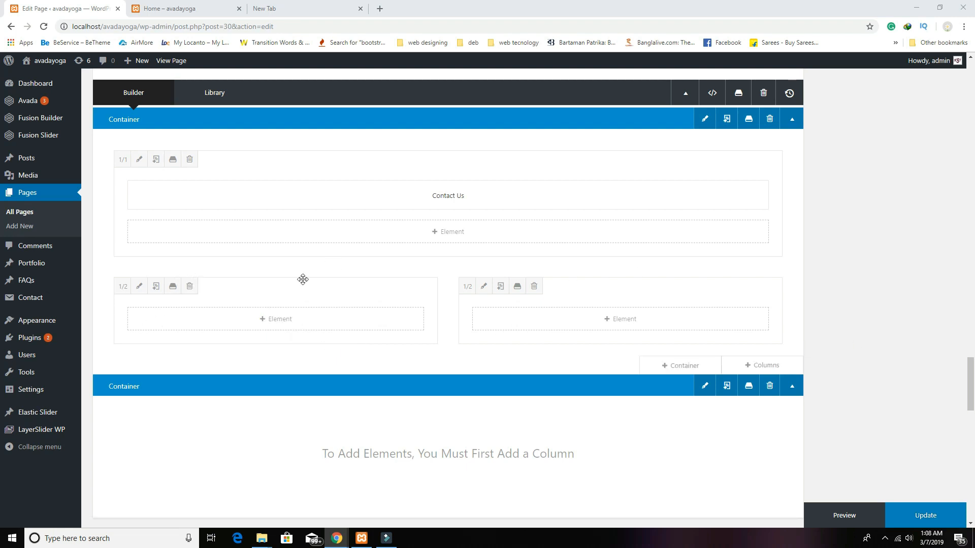
Step: Add a Text Block to the left half column and switch its editor to Text mode
left_click(265, 329)
scroll(292, 373, "down", 5)
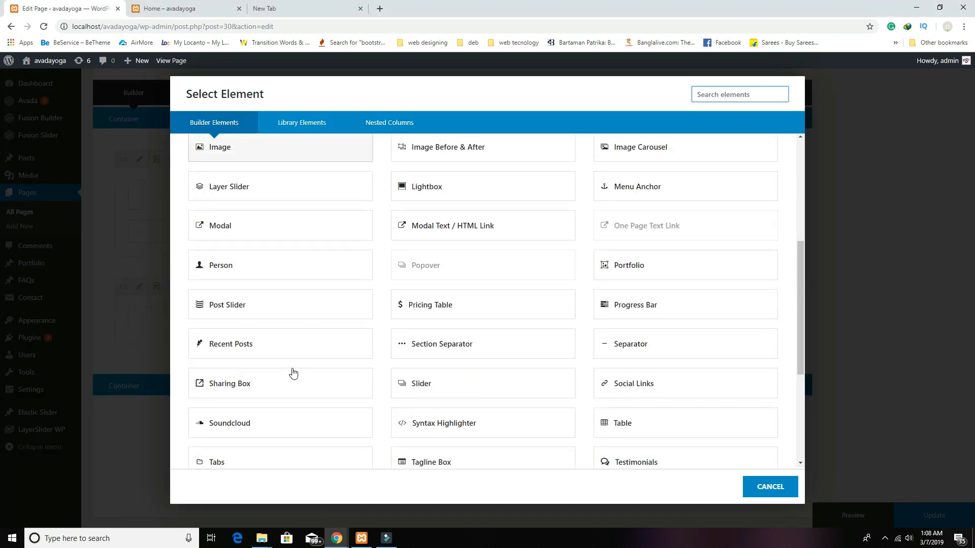
scroll(293, 373, "down", 4)
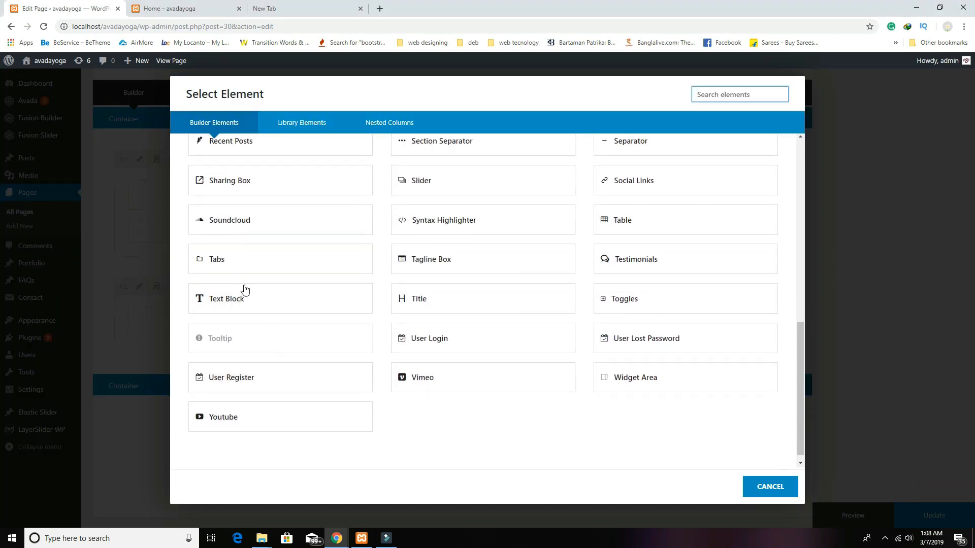
left_click(250, 304)
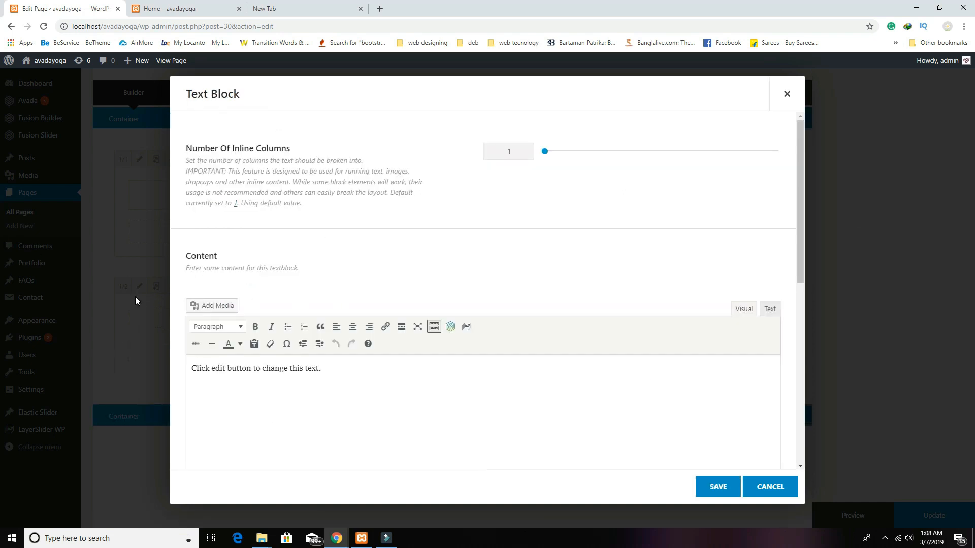
left_click(770, 310)
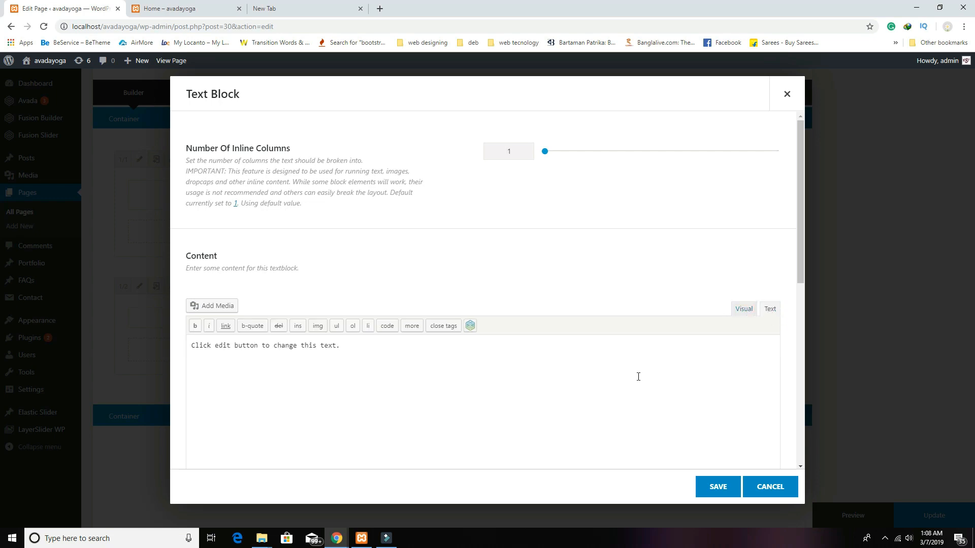
left_click(311, 10)
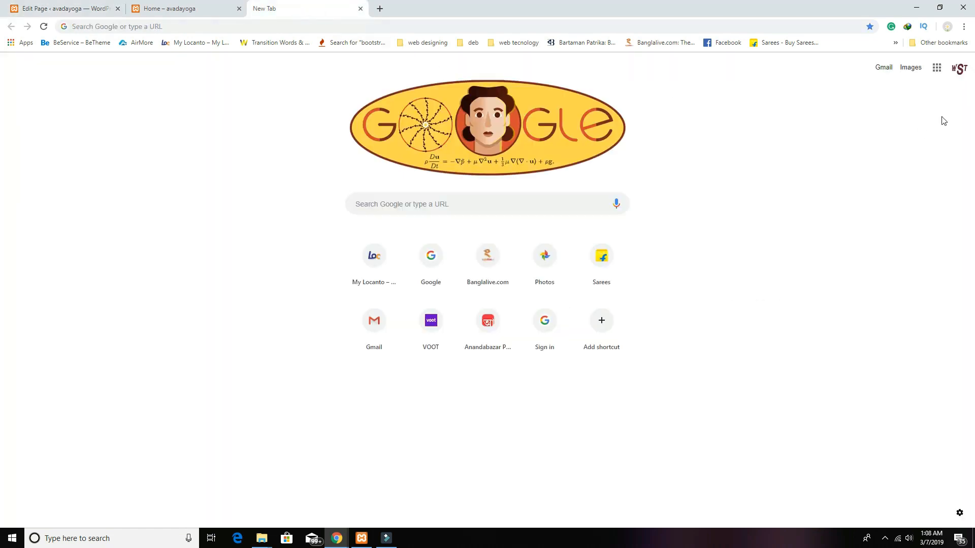
Step: Open Google Maps, select the home location, and bring up its Embed a map option
left_click(935, 74)
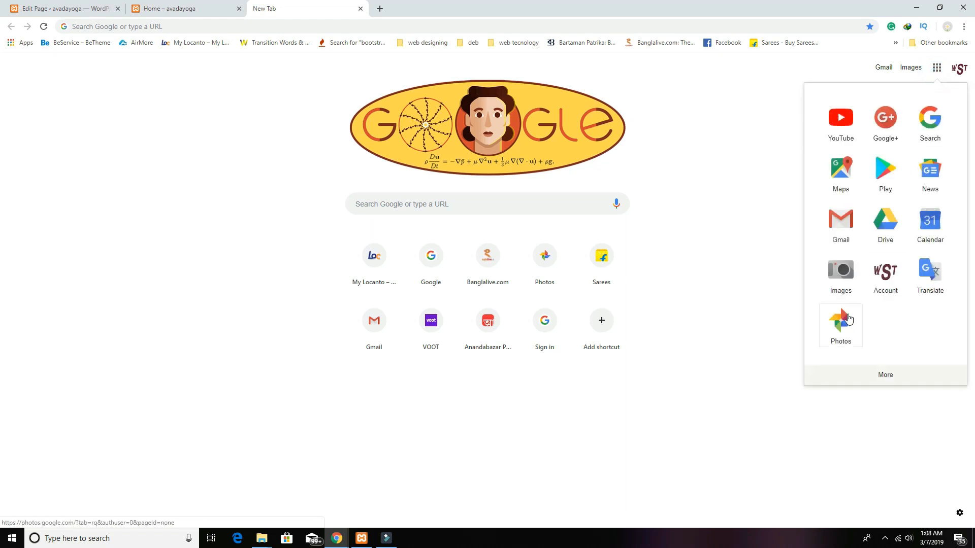
scroll(925, 254, "down", 3)
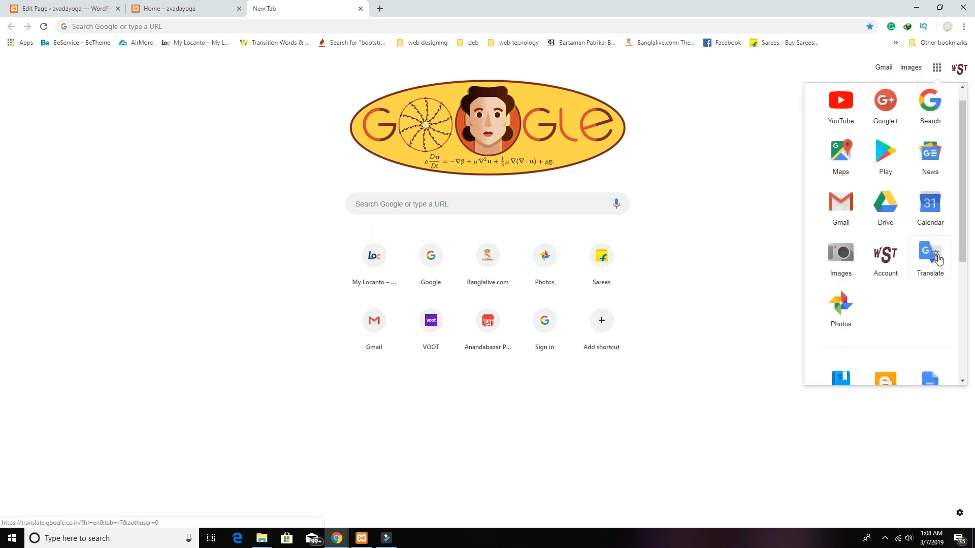
scroll(921, 280, "up", 3)
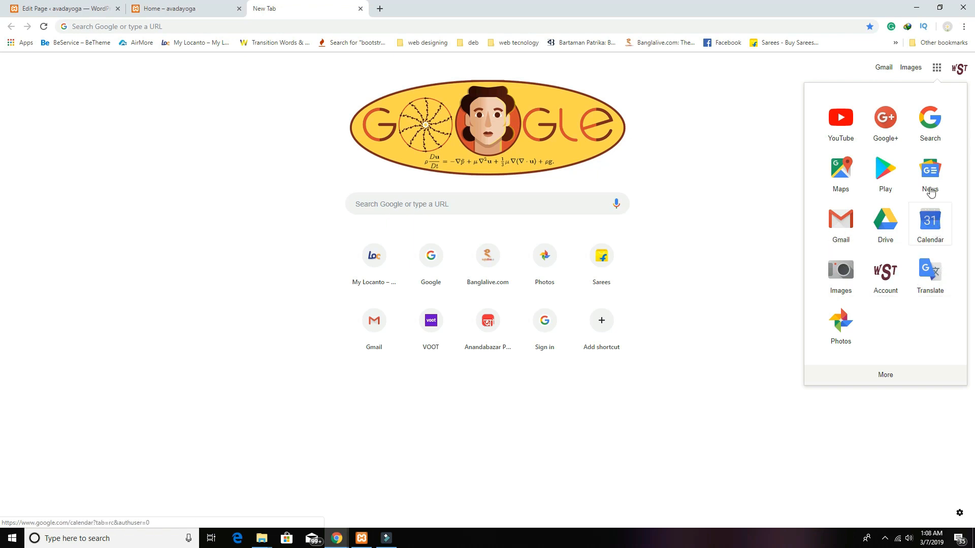
left_click(847, 187)
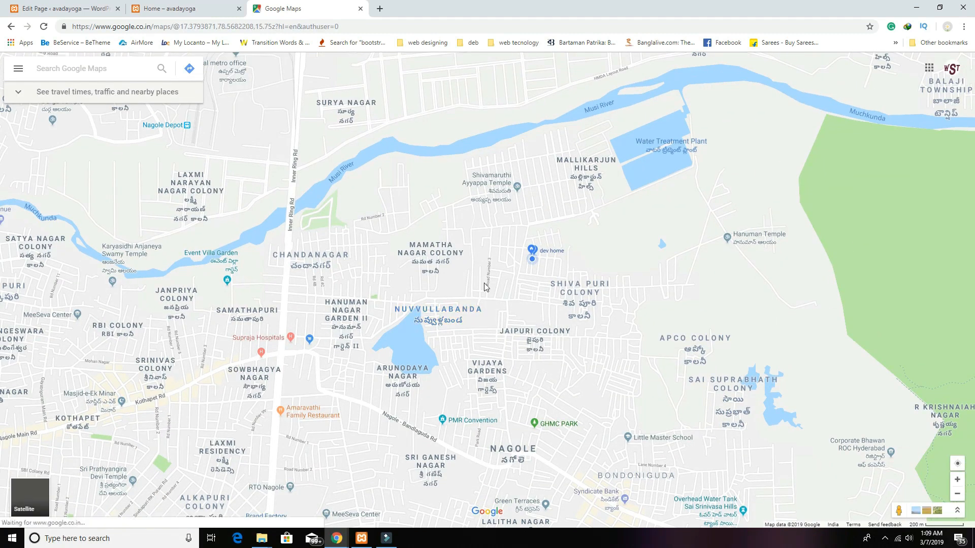
left_click(532, 254)
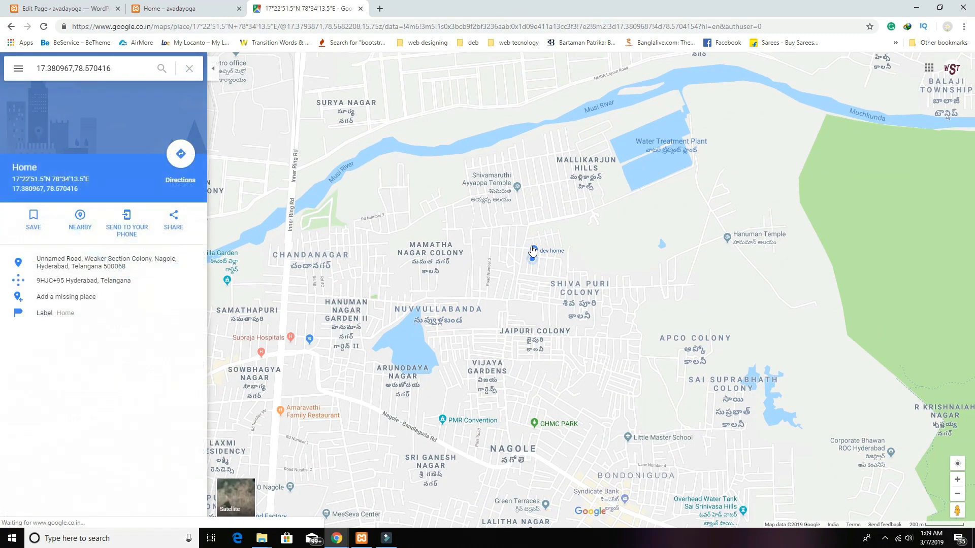
left_click(173, 220)
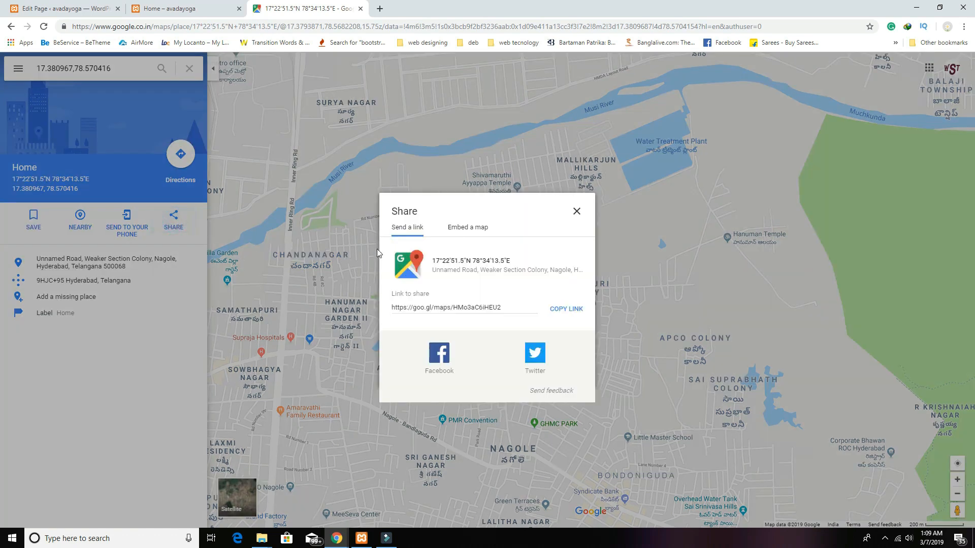
left_click(471, 231)
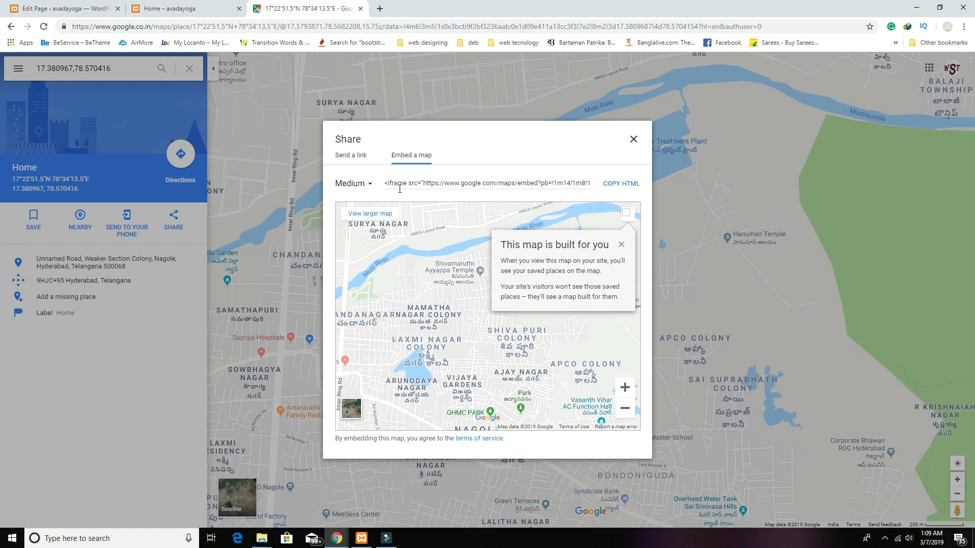
Step: Set a custom 500 x 430 embed size, preview it, and copy the iframe HTML
left_click(370, 185)
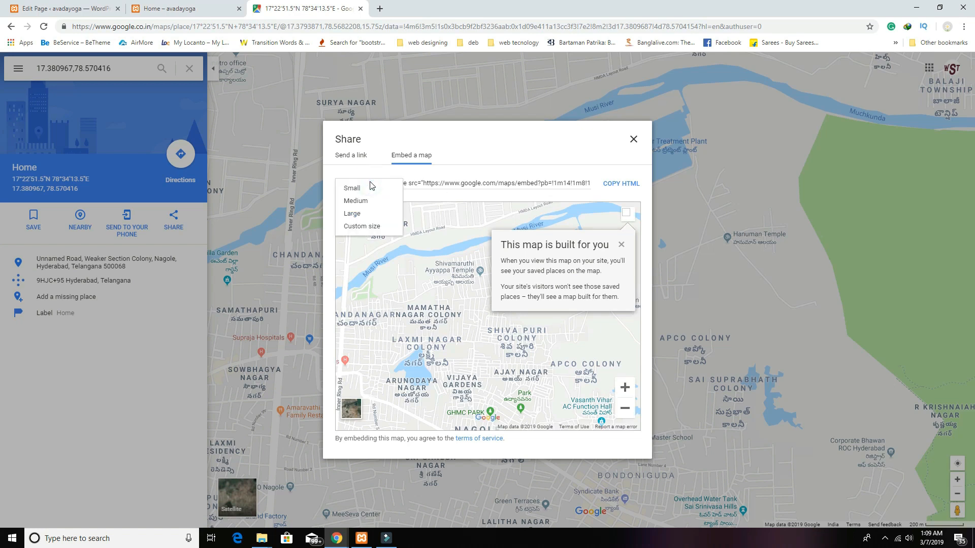
left_click(373, 227)
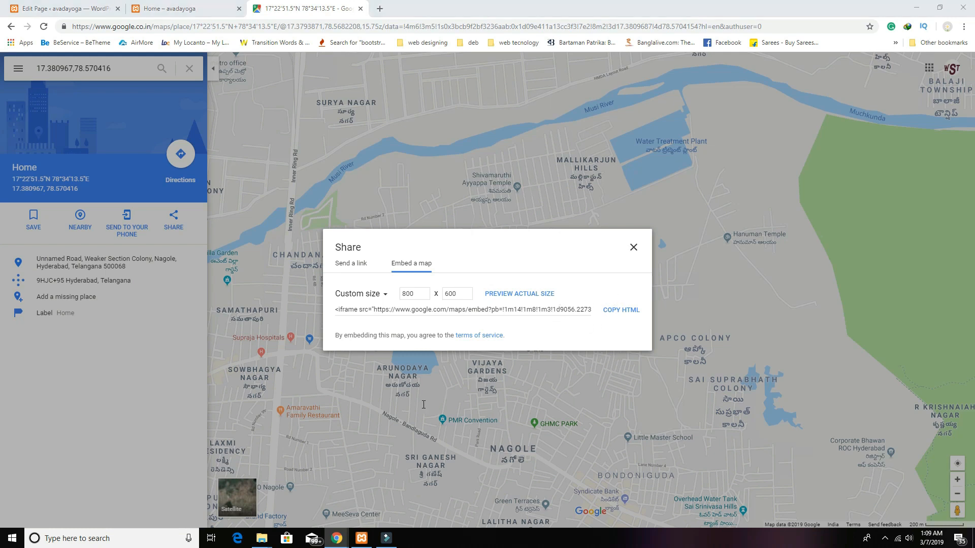
double_click(417, 296)
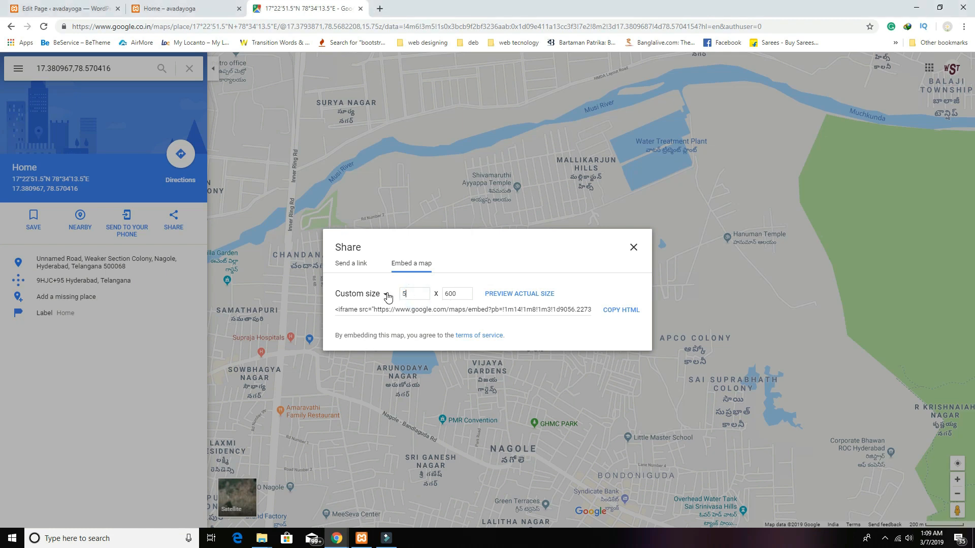
double_click(462, 296)
left_click(524, 297)
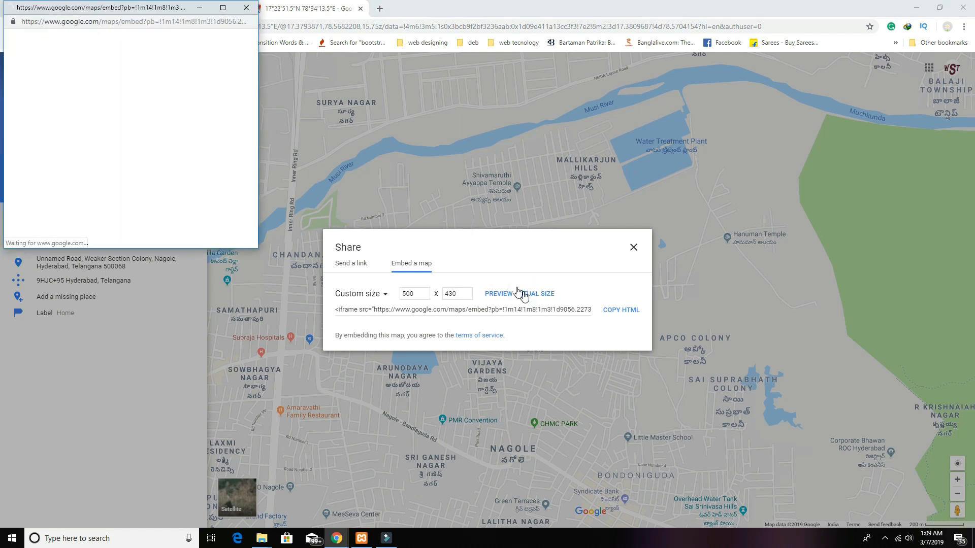
left_click(246, 8)
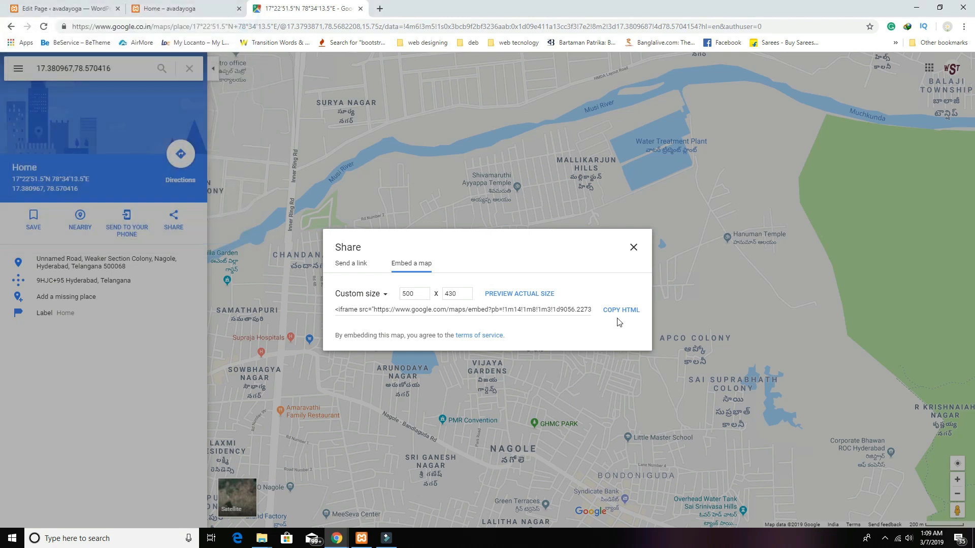
left_click(617, 311)
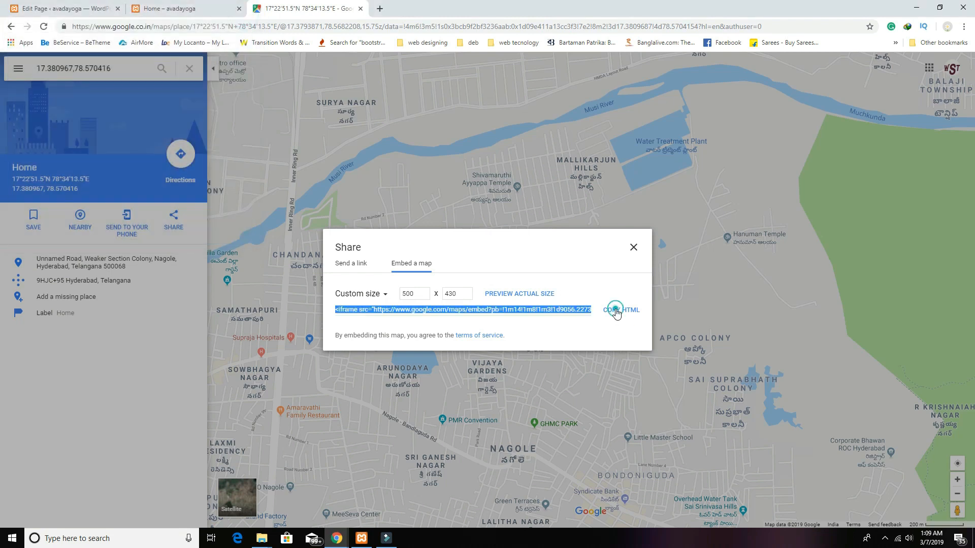
left_click(90, 7)
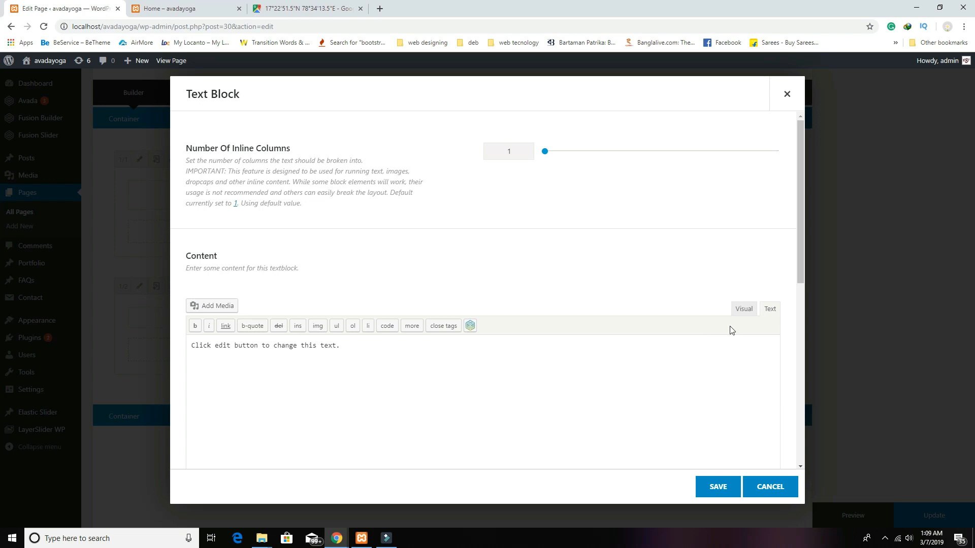
Step: Paste the map iframe over the placeholder text, save the text block, and update the page
left_click(598, 351)
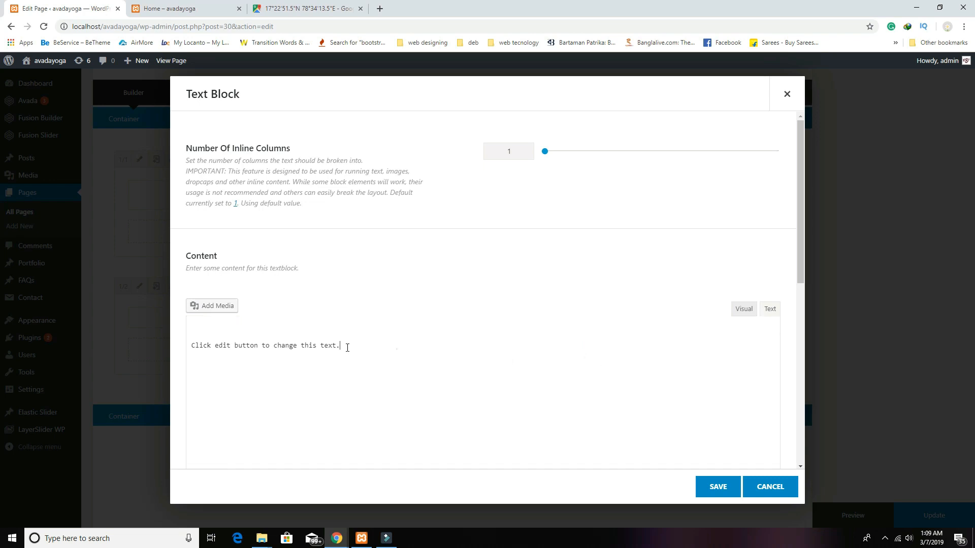
left_click_drag(342, 347, 125, 330)
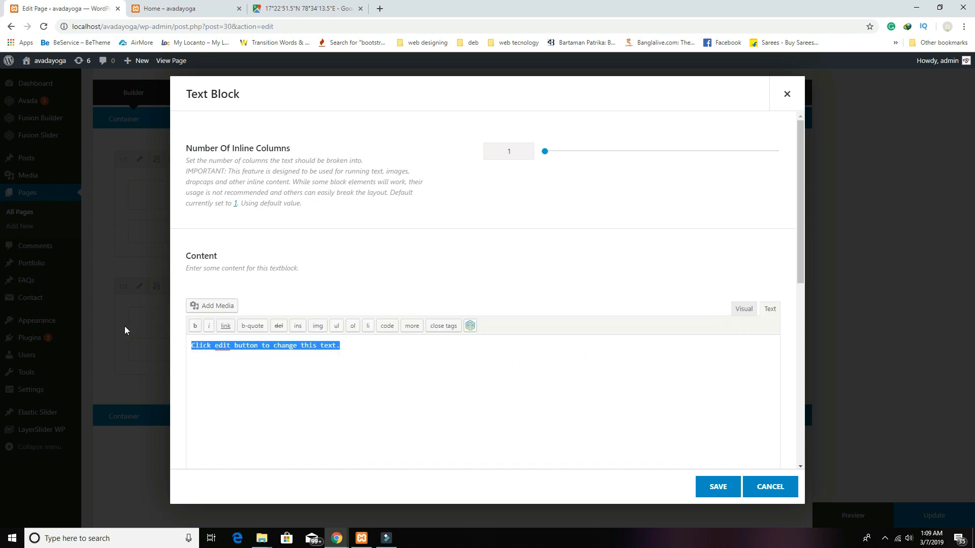
key("ctrl+v")
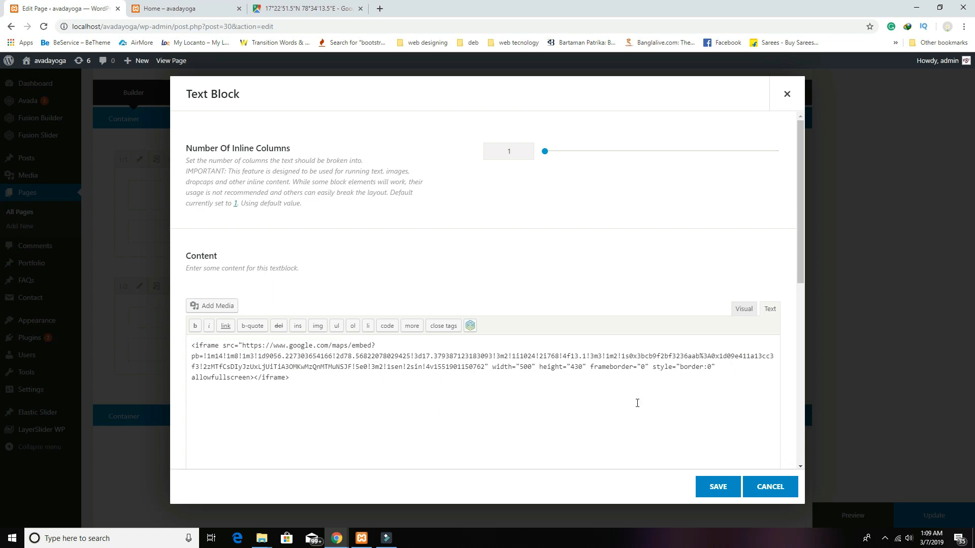
left_click(742, 309)
scroll(548, 406, "down", 2)
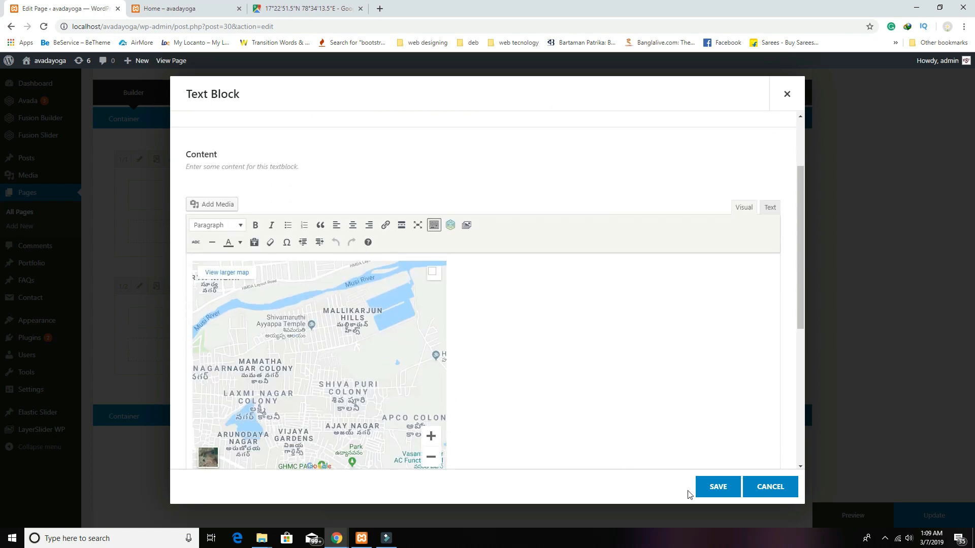
left_click(714, 492)
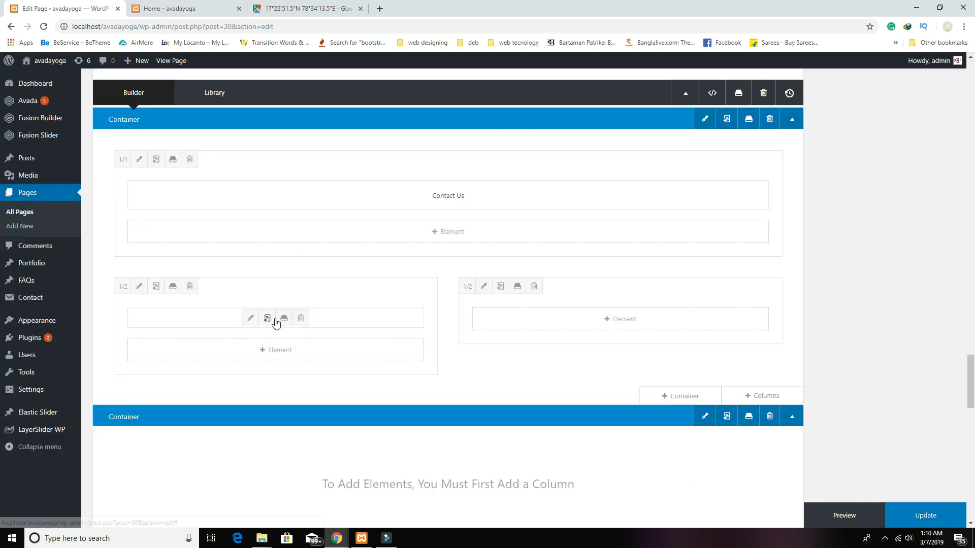
left_click(923, 516)
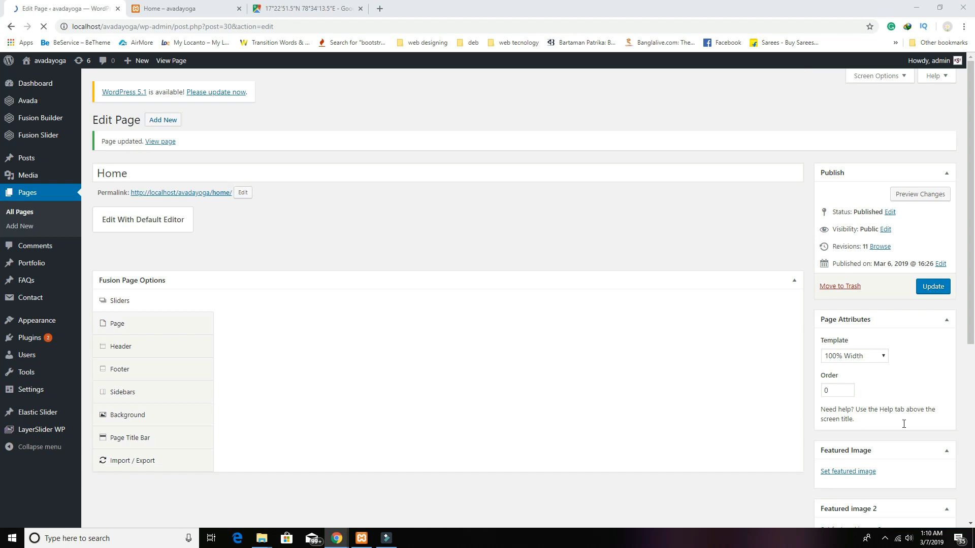
Step: Preview the Home page and scroll down to the Contact Us section showing the map
left_click(919, 195)
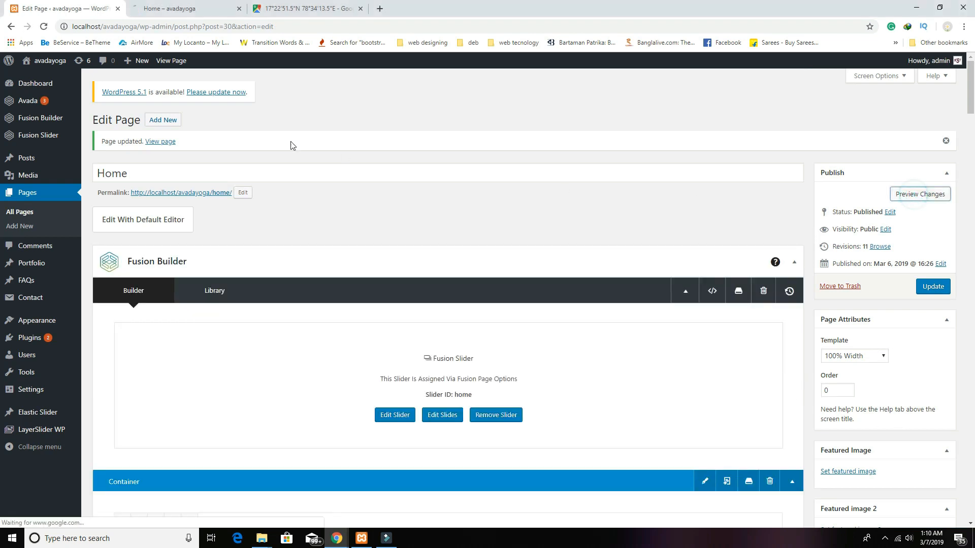
left_click(168, 10)
left_click(71, 15)
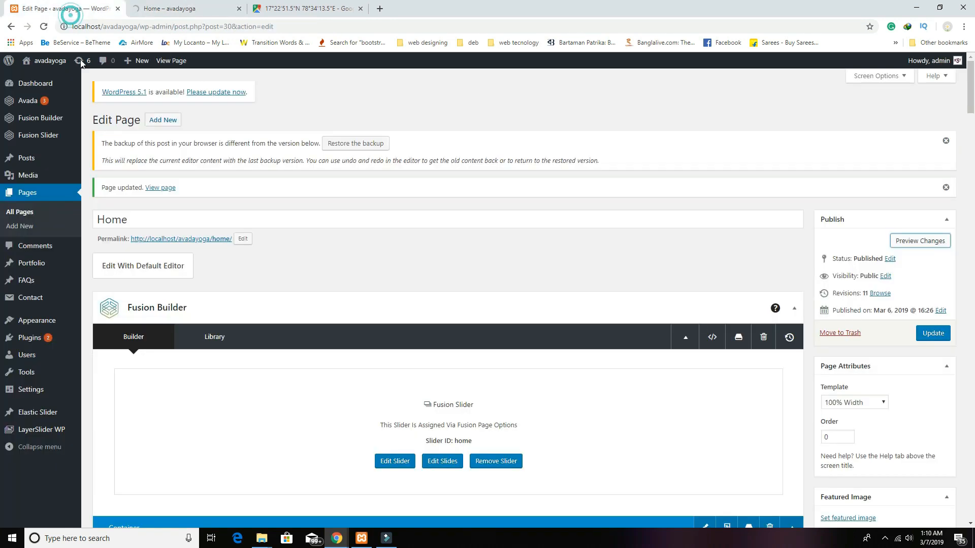
mouse_move(30, 303)
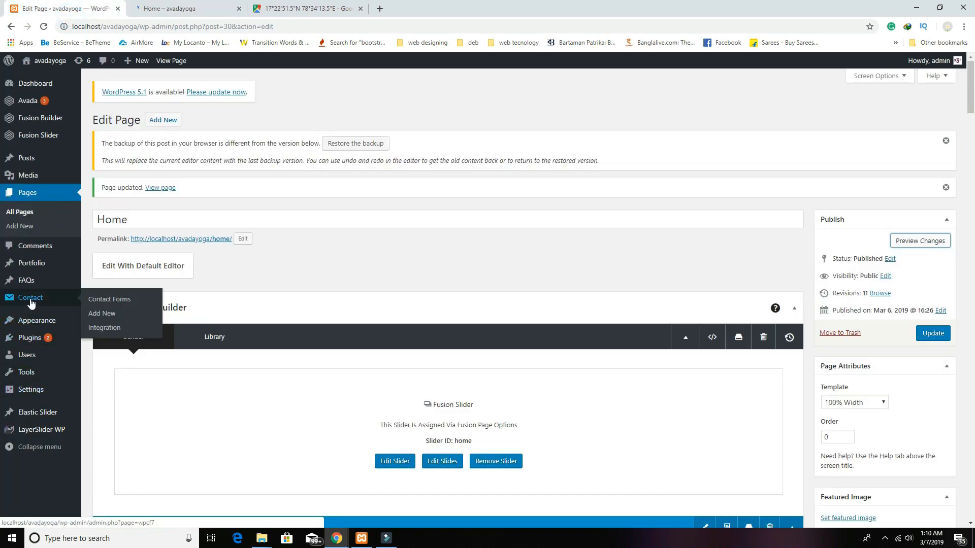
left_click(192, 12)
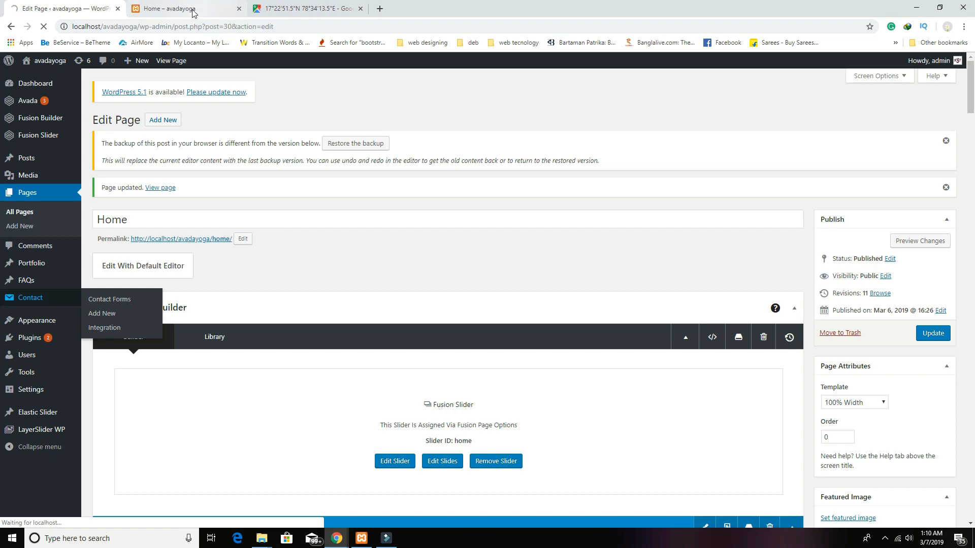
scroll(300, 301, "down", 20)
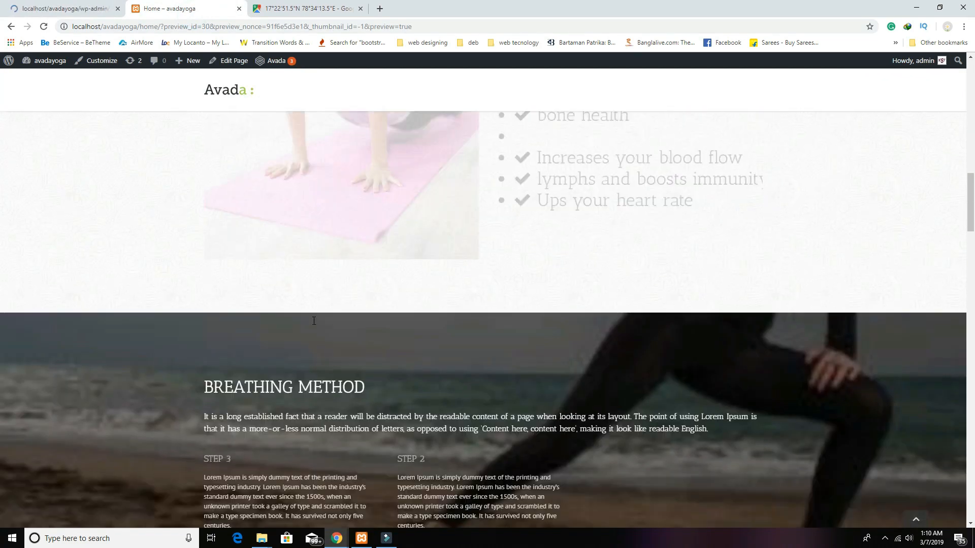
scroll(314, 320, "down", 20)
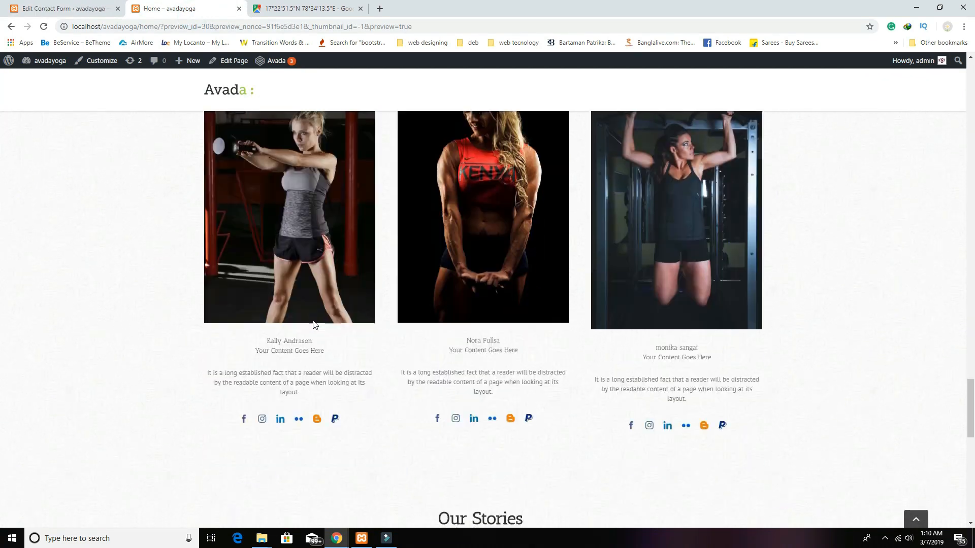
scroll(313, 323, "down", 4)
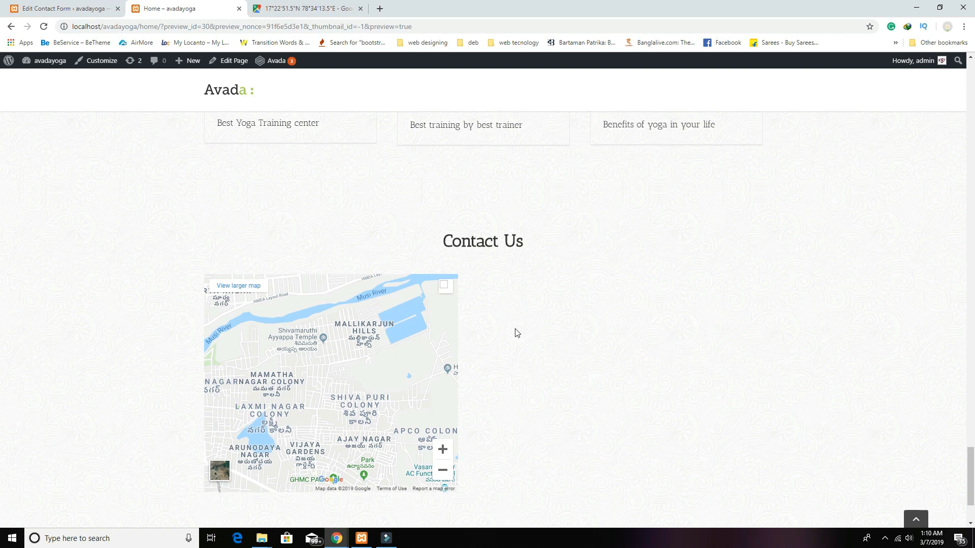
scroll(473, 369, "up", 3)
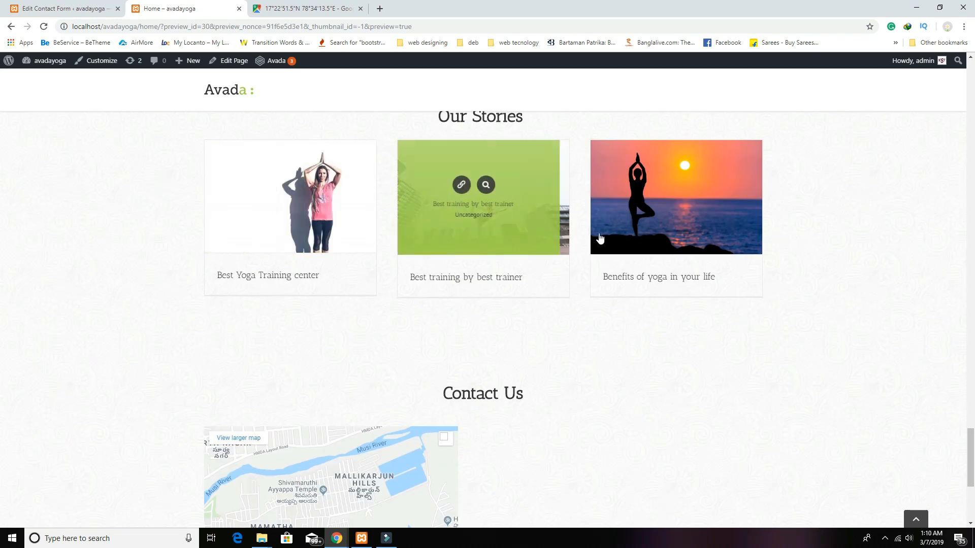
scroll(333, 442, "down", 4)
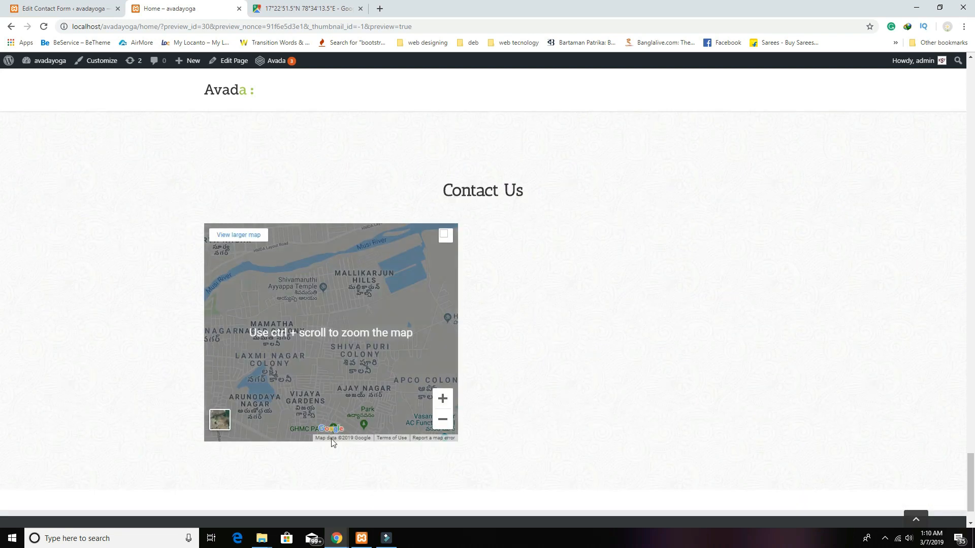
left_click(45, 9)
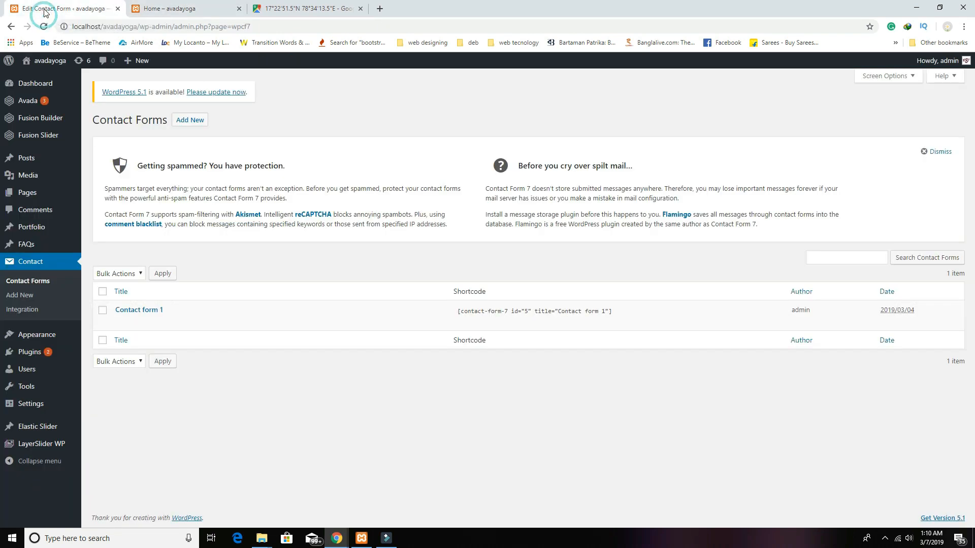
Step: Copy the Contact form 1 shortcode and reopen the Home page for editing
left_click(453, 312)
key("ctrl+c")
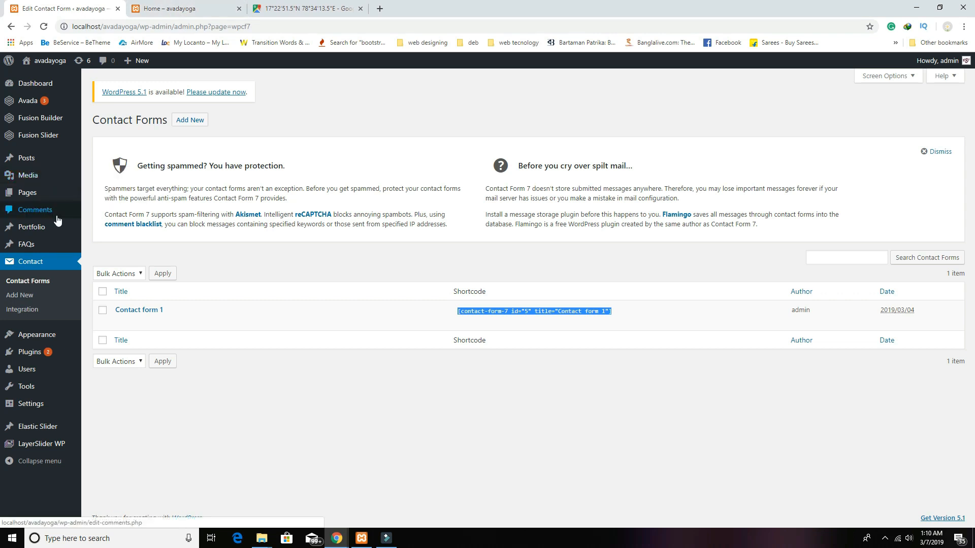
mouse_move(51, 193)
left_click(104, 197)
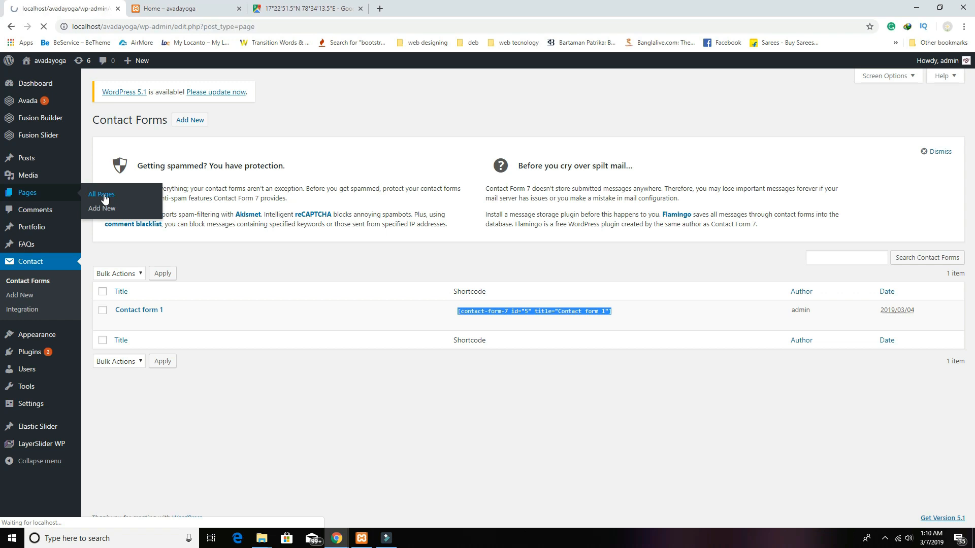
left_click(122, 191)
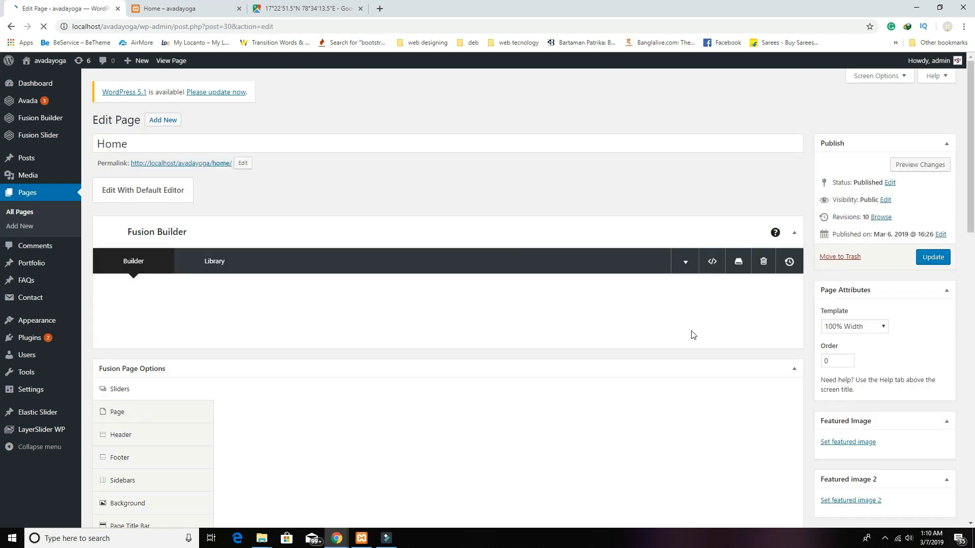
Step: Add a Text Block containing the Contact form 1 shortcode to the right half column
scroll(505, 377, "down", 7)
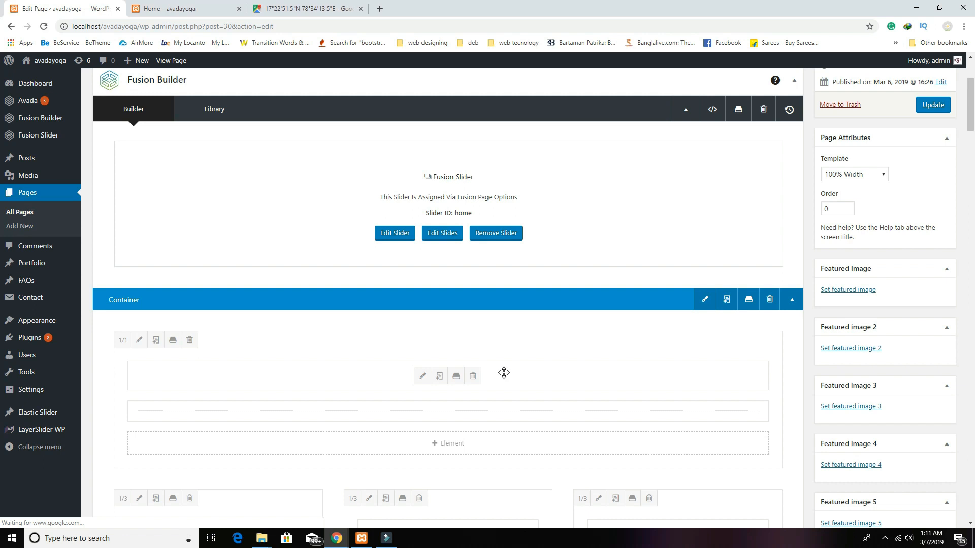
scroll(522, 387, "down", 6)
scroll(523, 385, "down", 11)
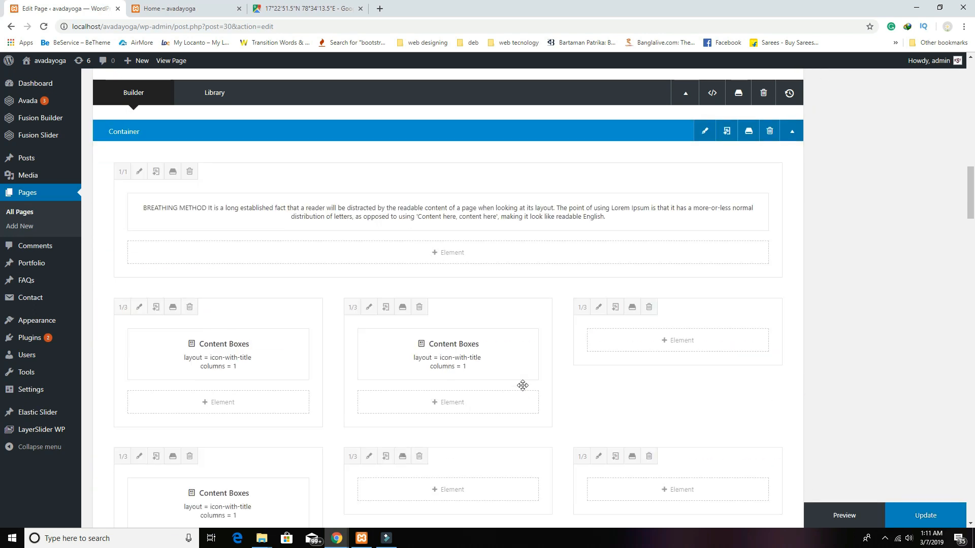
scroll(523, 386, "down", 20)
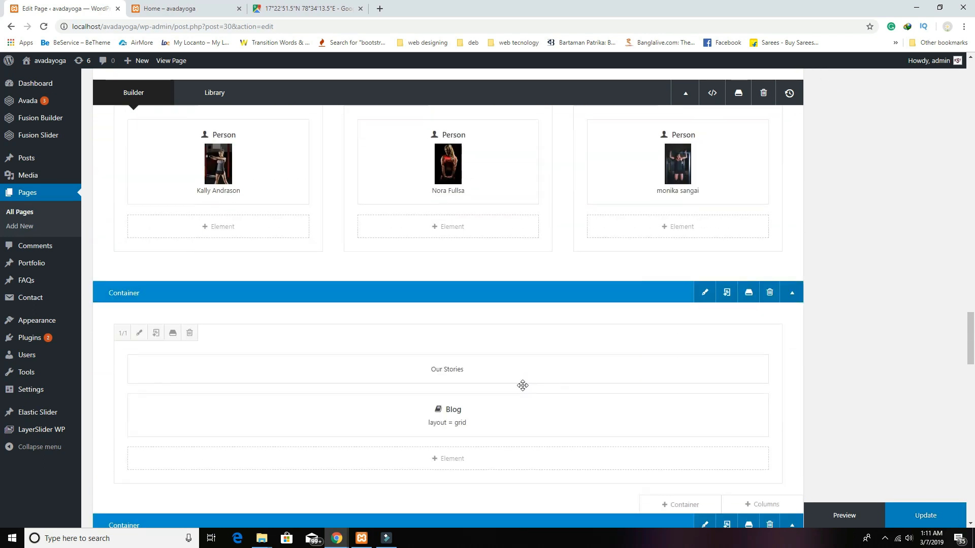
scroll(523, 386, "down", 6)
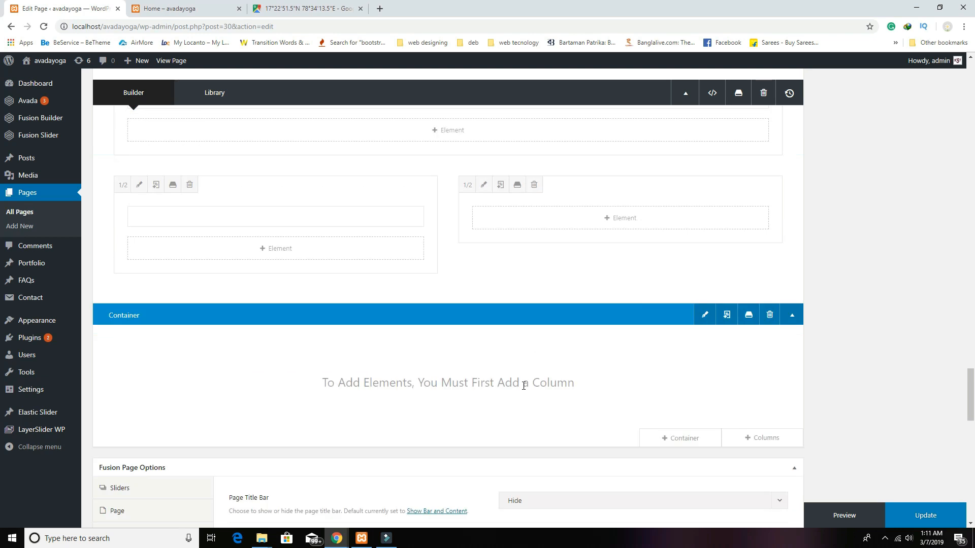
left_click(609, 220)
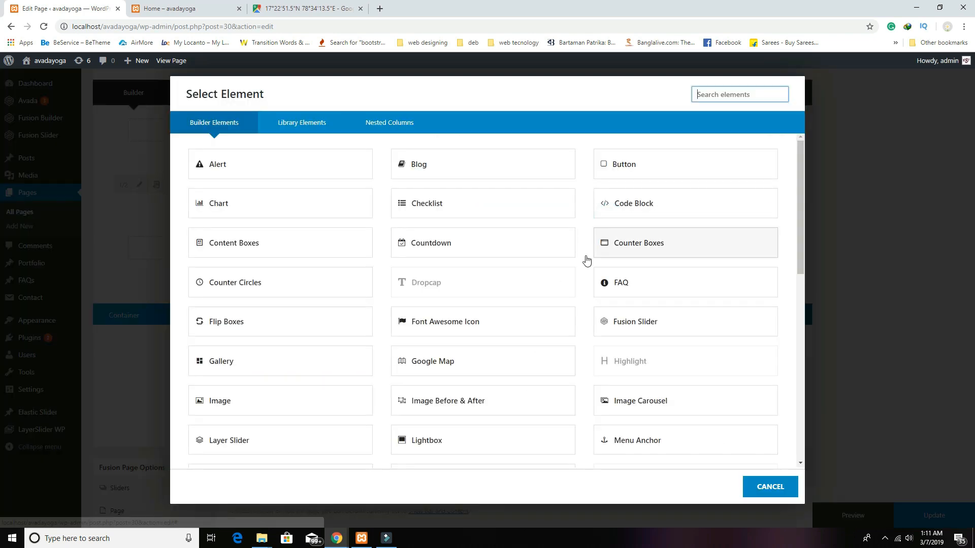
scroll(277, 405, "down", 7)
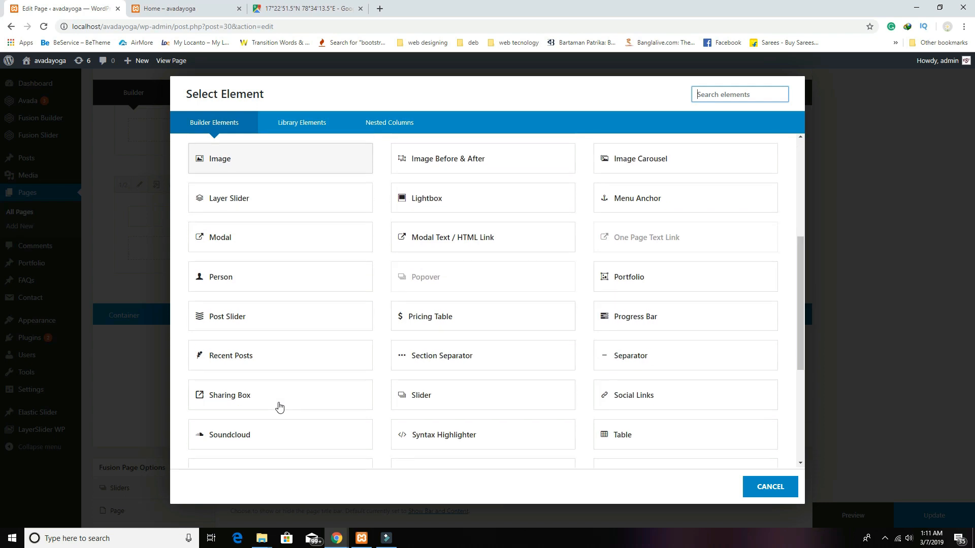
left_click(245, 400)
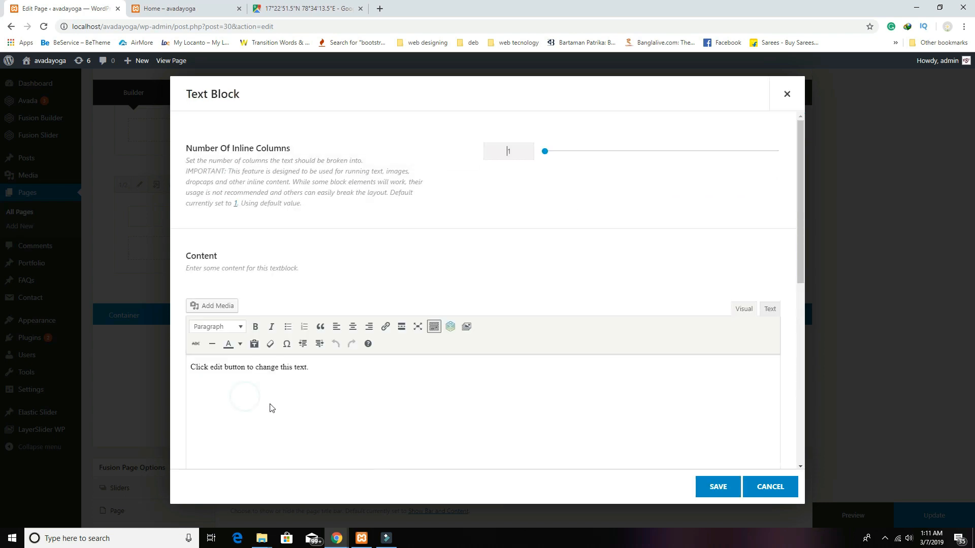
left_click(355, 374)
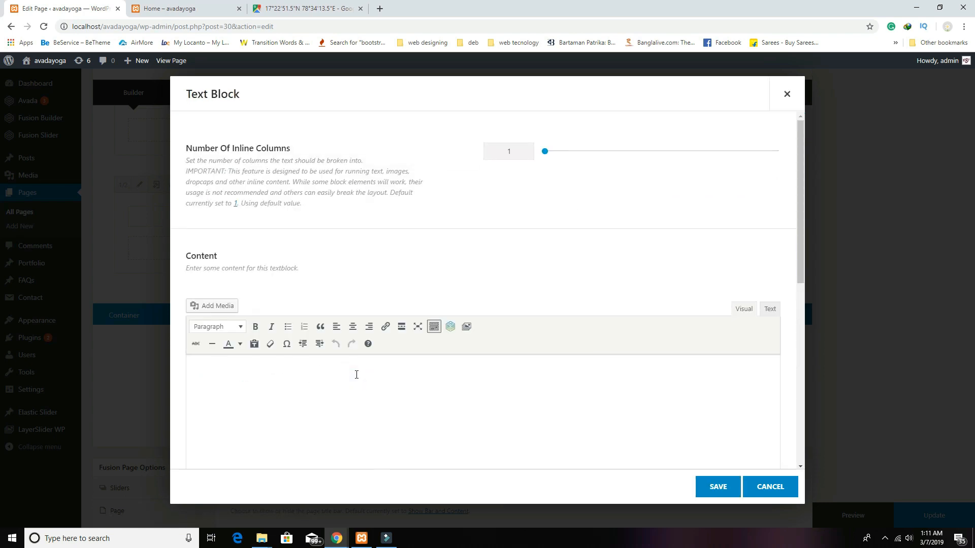
left_click(767, 309)
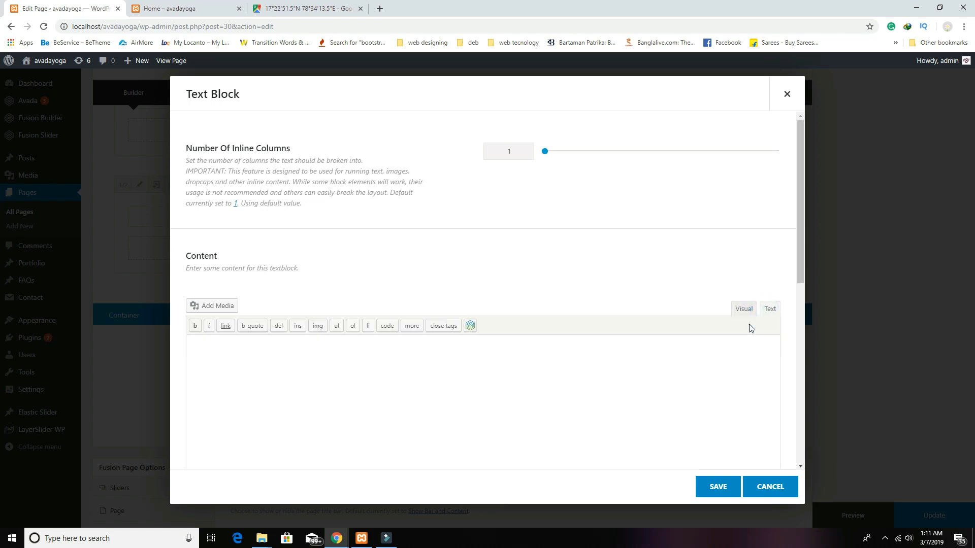
key("ctrl+v")
left_click(718, 486)
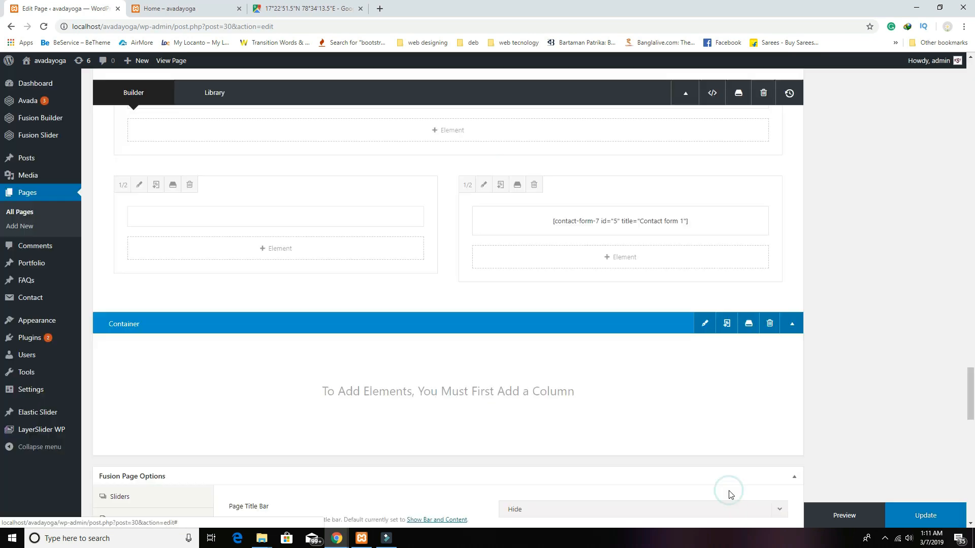
Step: Add a 'Feel free to contact' Heading 2 block above the form shortcode and preview the page
left_click(609, 264)
scroll(447, 365, "down", 4)
scroll(287, 400, "down", 4)
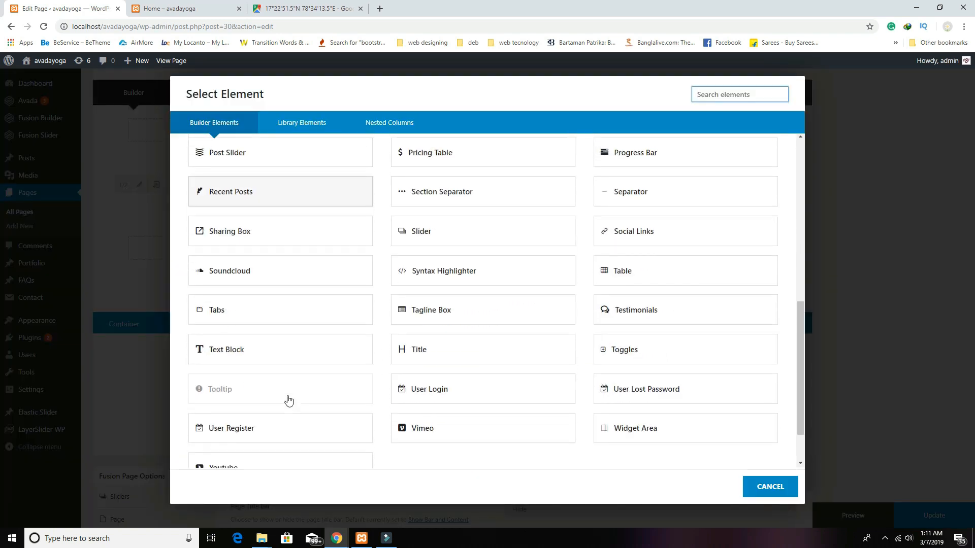
left_click(254, 345)
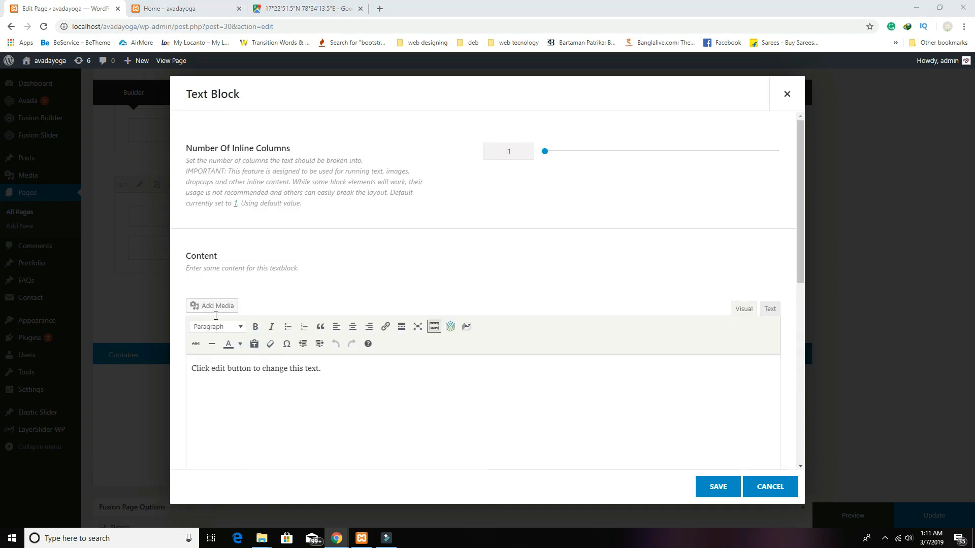
left_click(532, 399)
type("Feel free to contact")
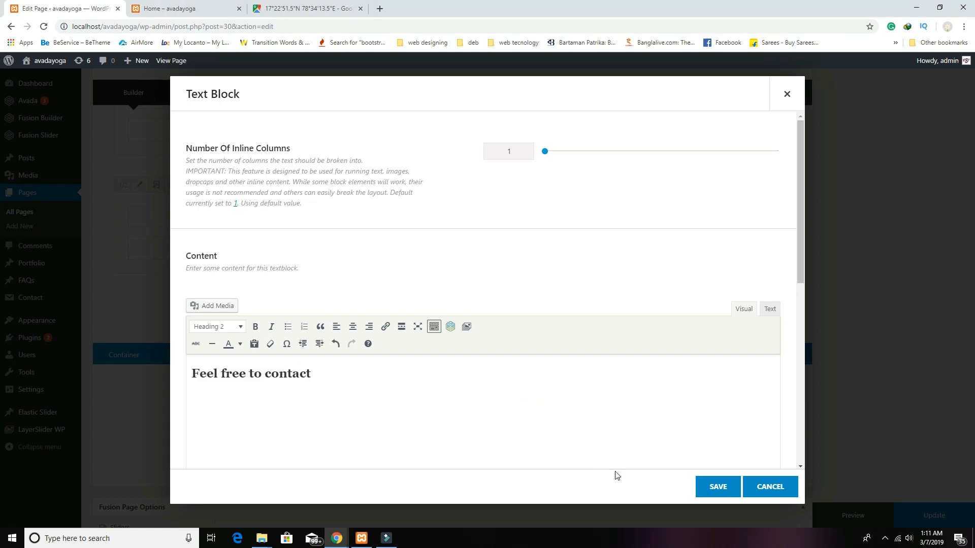
left_click(718, 487)
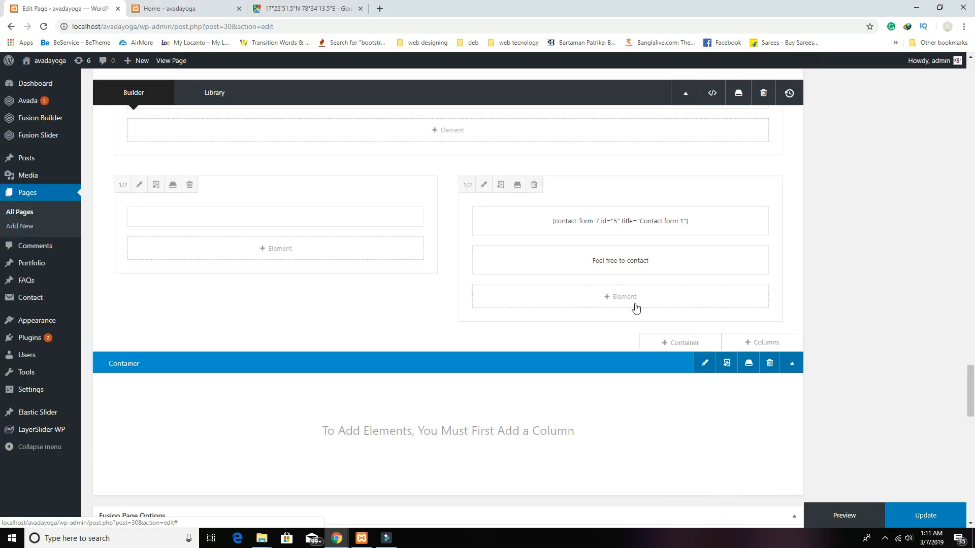
left_click_drag(675, 253, 681, 231)
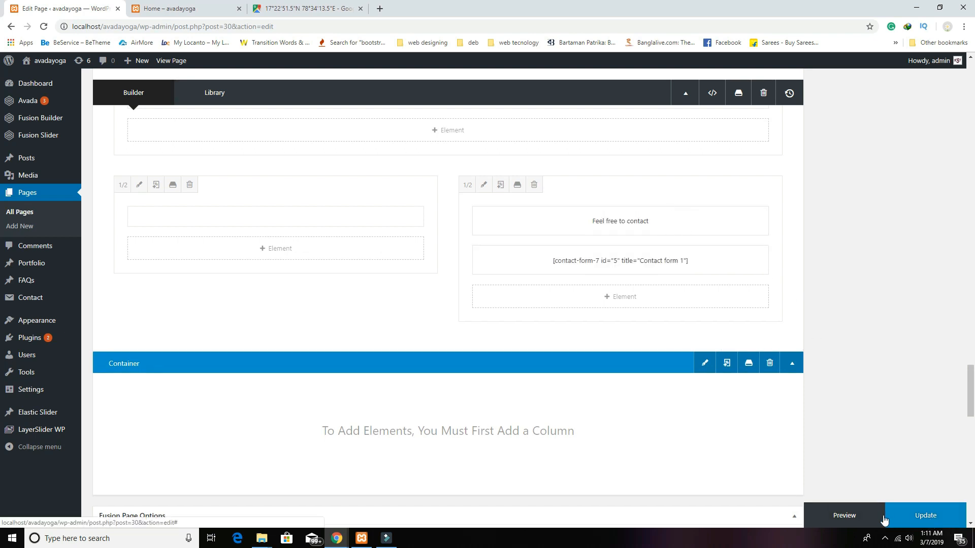
left_click(865, 515)
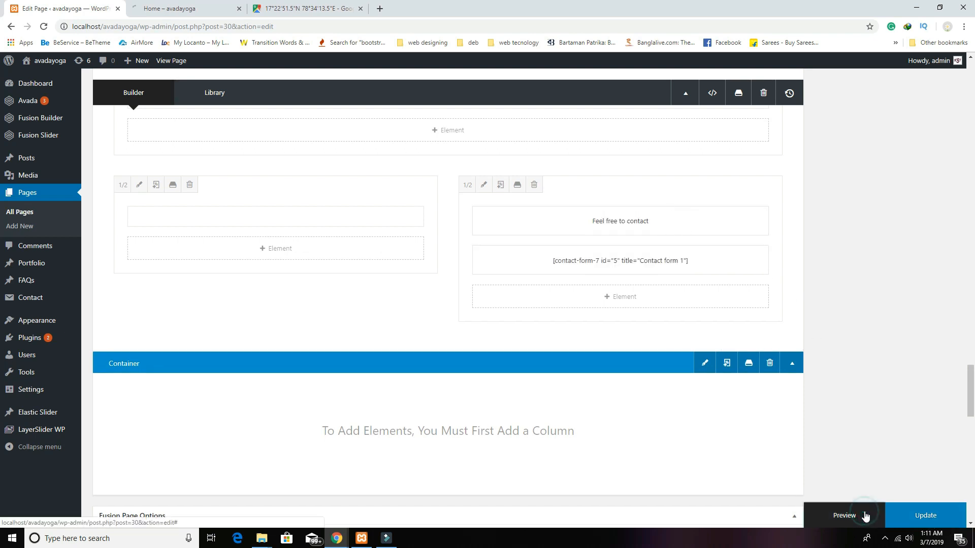
Step: Check the Contact Us section in the Home preview, then return to the Edit Page tab
left_click(212, 6)
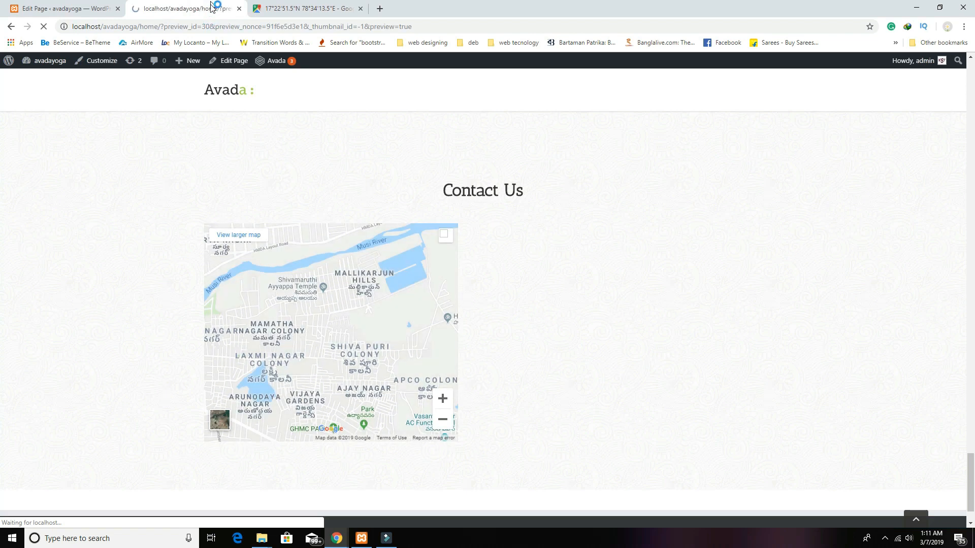
scroll(637, 350, "down", 20)
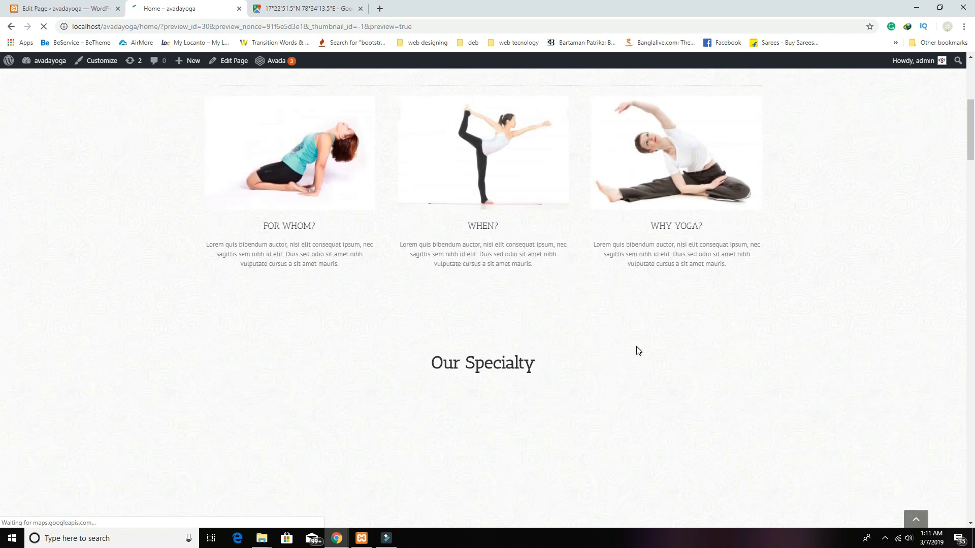
scroll(637, 350, "down", 20)
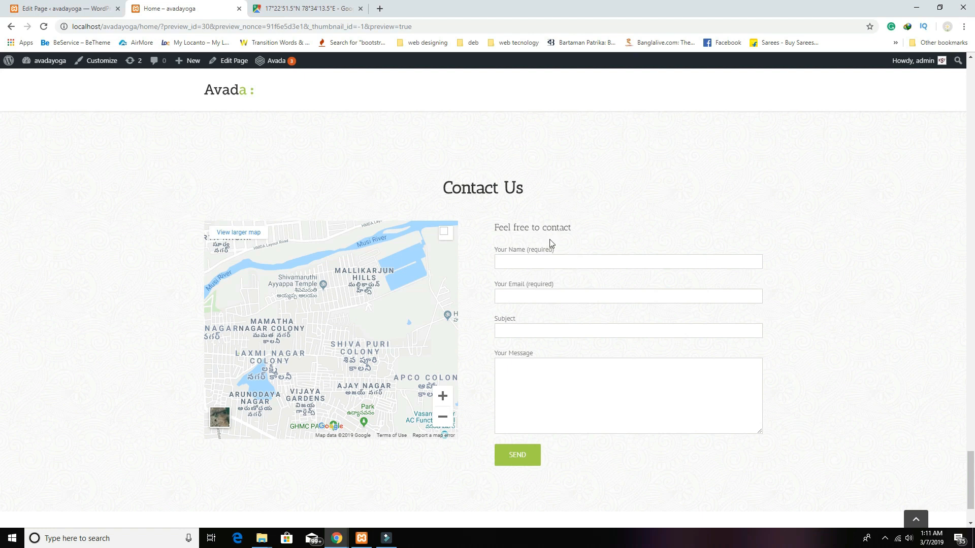
left_click_drag(569, 229, 463, 206)
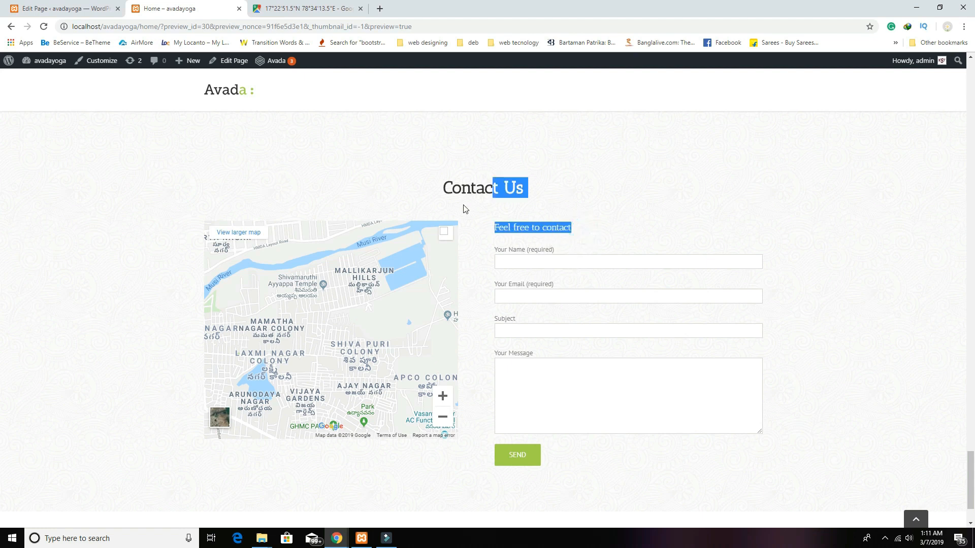
left_click(76, 8)
scroll(482, 356, "down", 10)
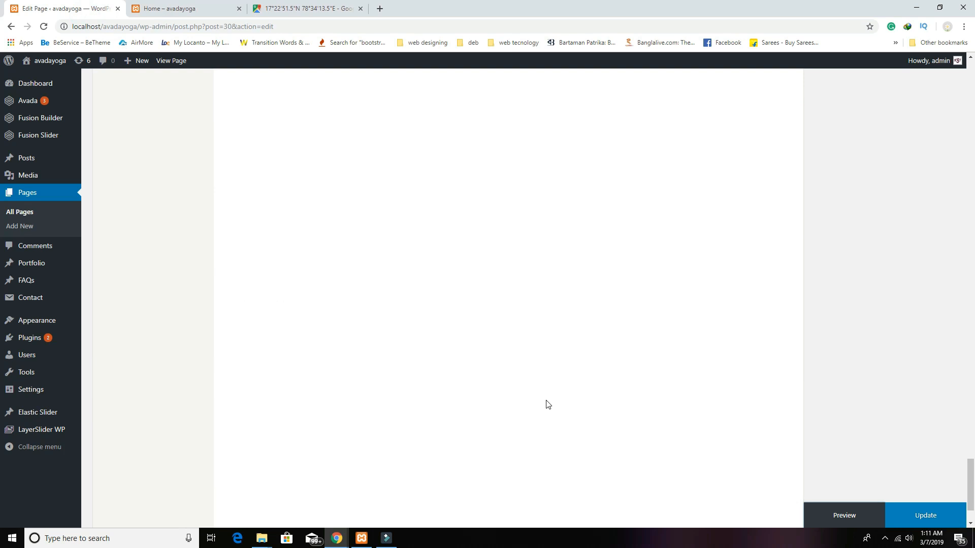
Step: Make the 'Feel free to contact' text block bold, save it, and preview the page
scroll(546, 404, "up", 12)
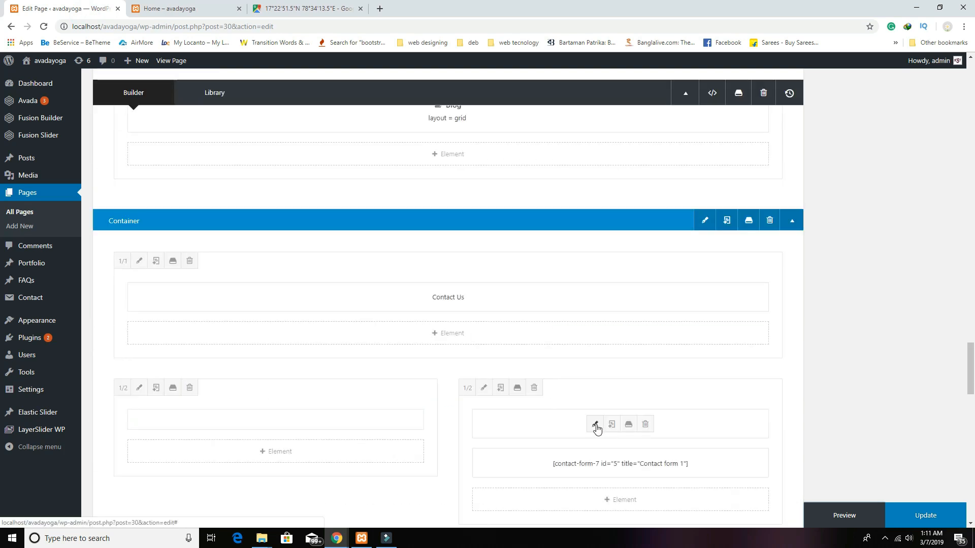
left_click(595, 426)
left_click_drag(333, 373, 192, 373)
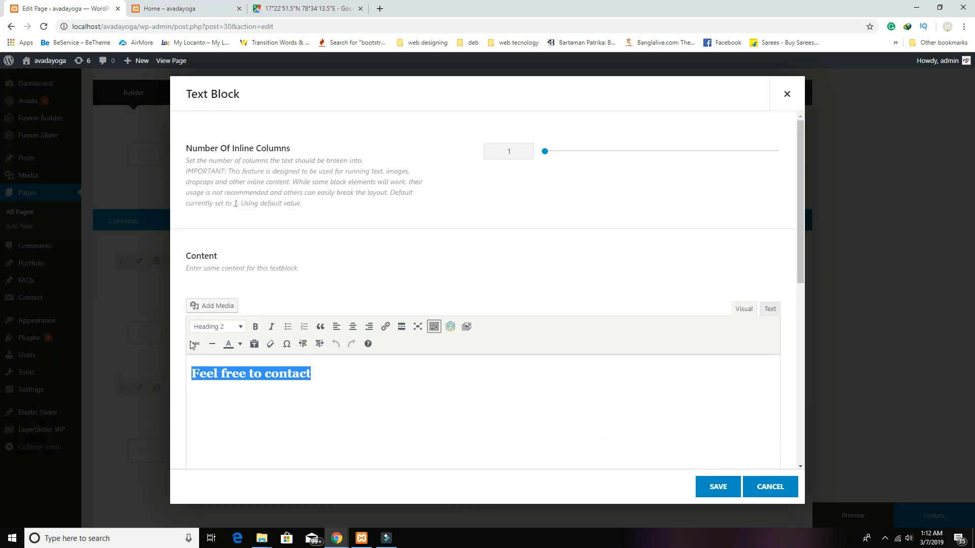
left_click(255, 327)
left_click(717, 486)
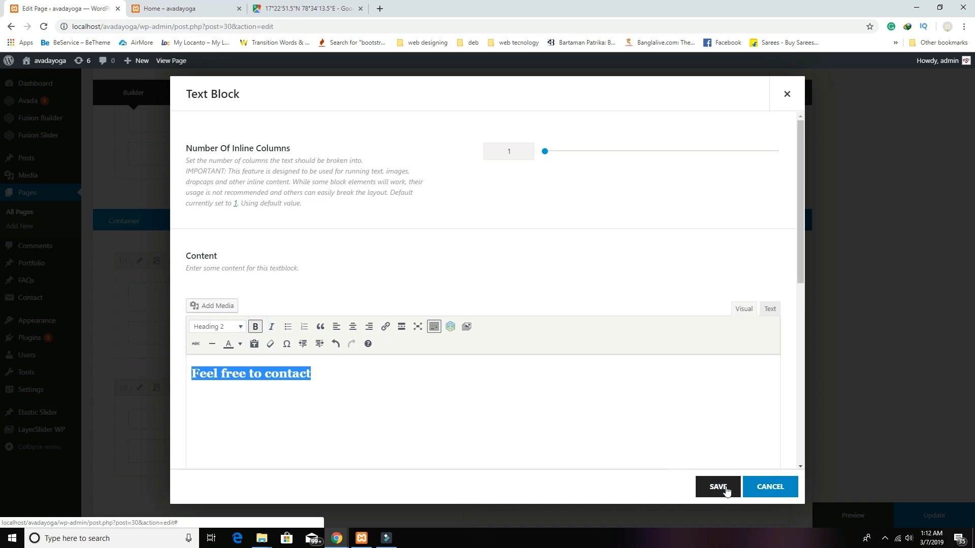
left_click(858, 518)
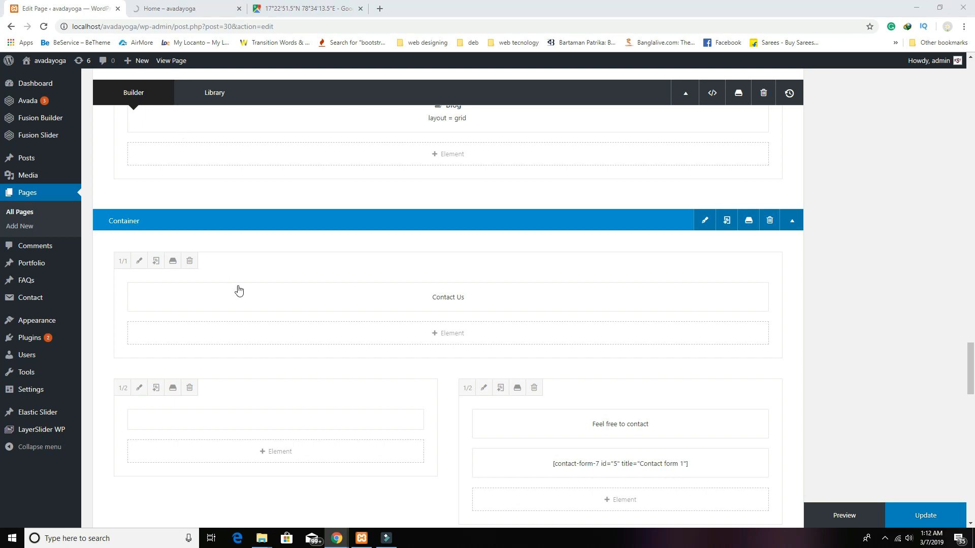
Step: Scroll the Home preview down to the map and contact form, then go back to the editor
left_click(198, 8)
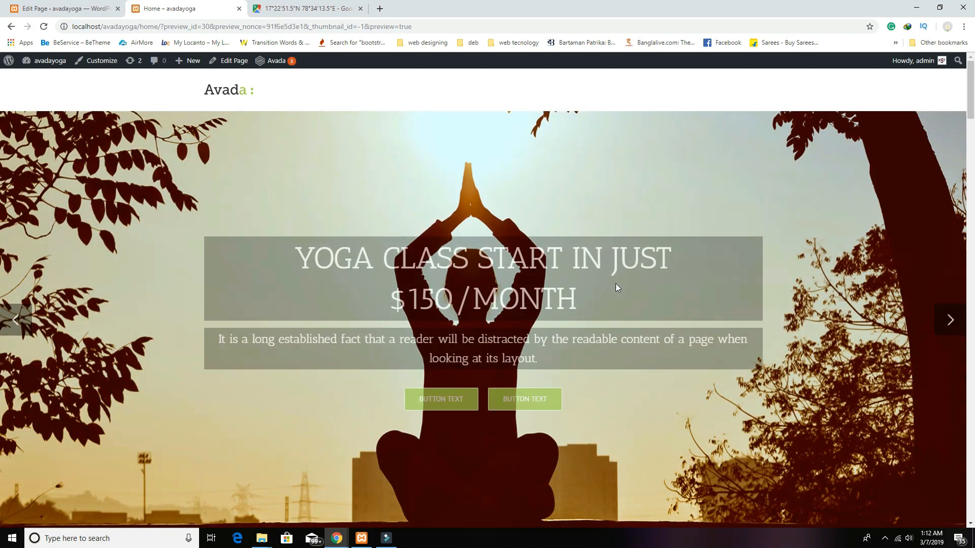
scroll(616, 287, "down", 6)
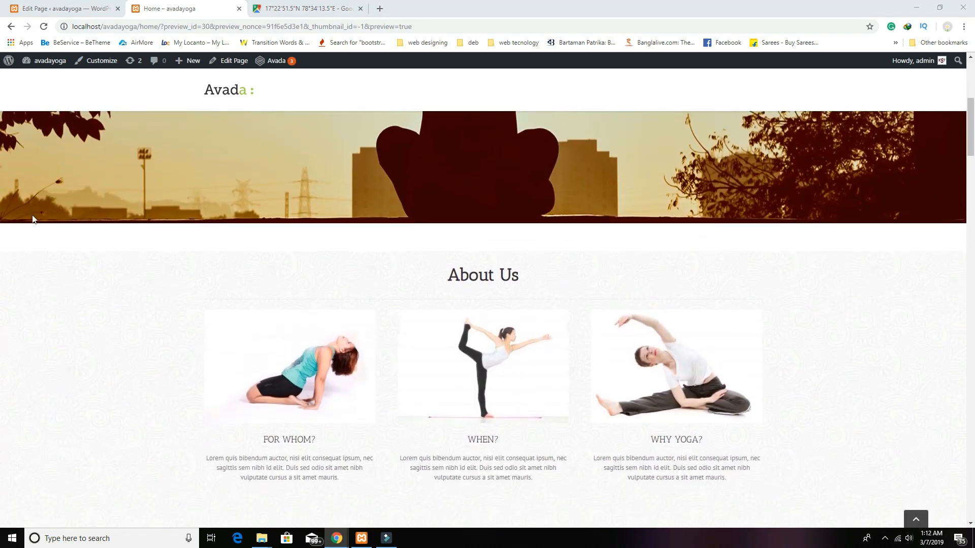
scroll(501, 260, "up", 4)
scroll(439, 280, "down", 3)
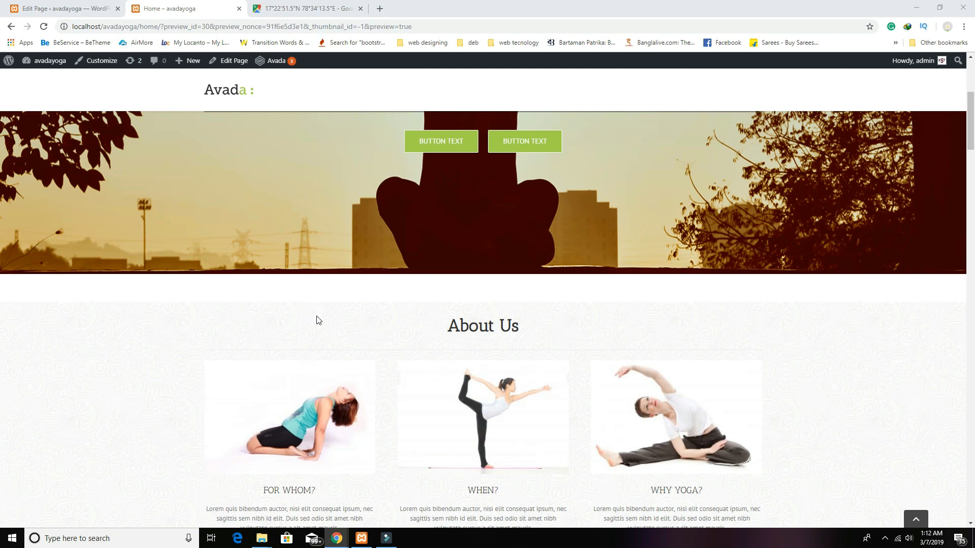
scroll(380, 335, "down", 10)
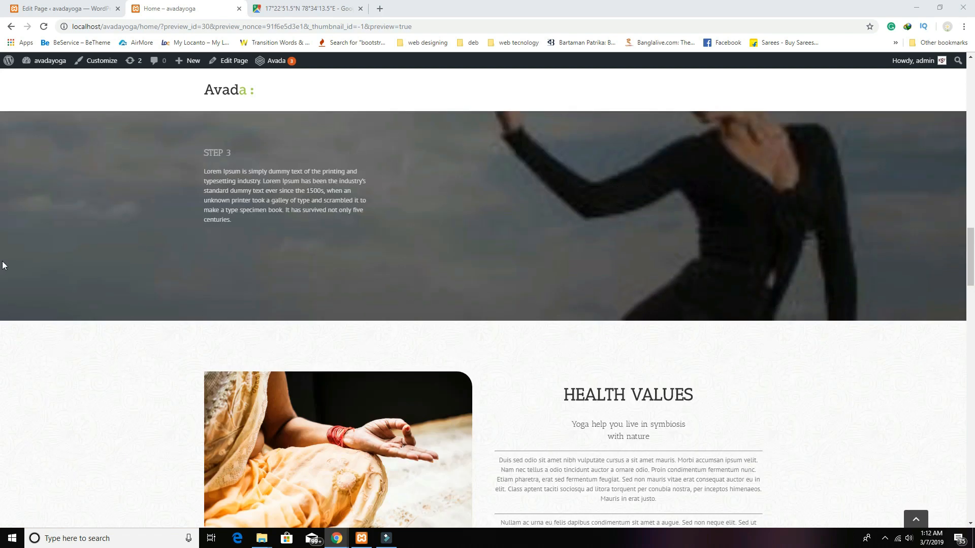
left_click_drag(966, 261, 970, 504)
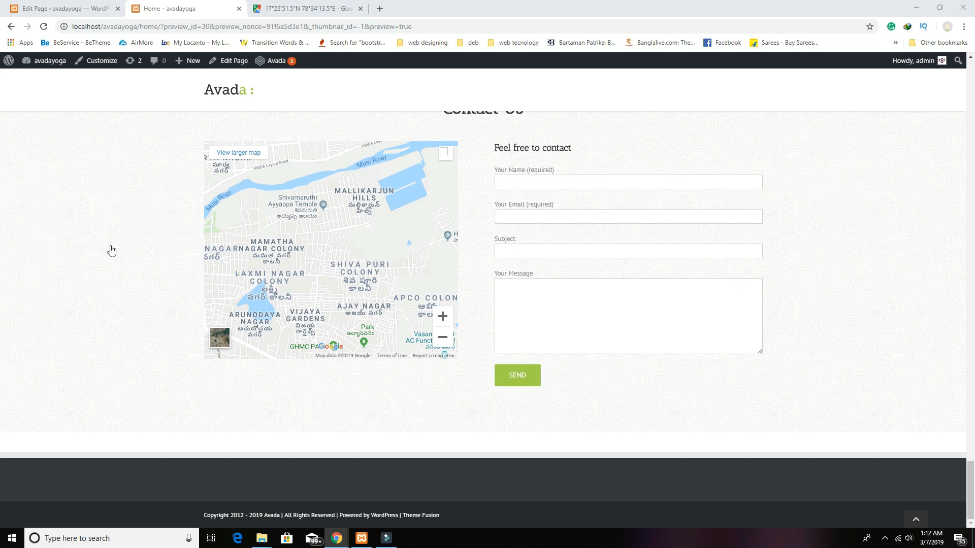
scroll(110, 316, "up", 2)
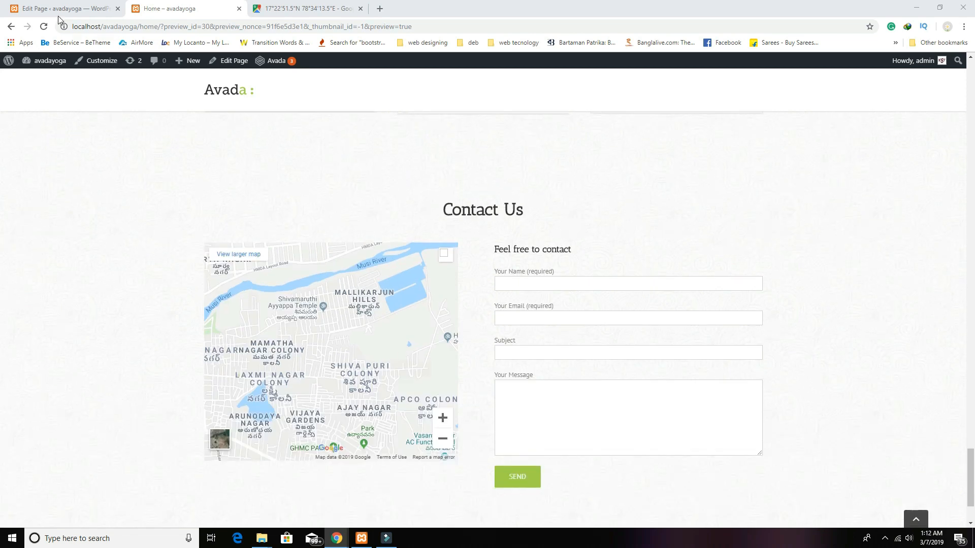
left_click(61, 8)
Step: Stay on the page, update the Home page edits, and open Avada Theme Options at Custom CSS
mouse_move(33, 125)
mouse_move(36, 104)
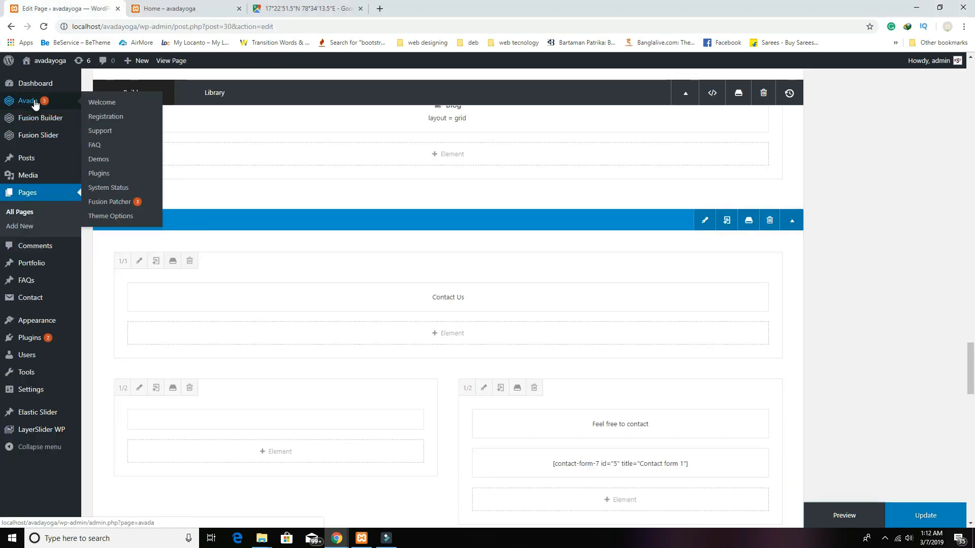
left_click(122, 218)
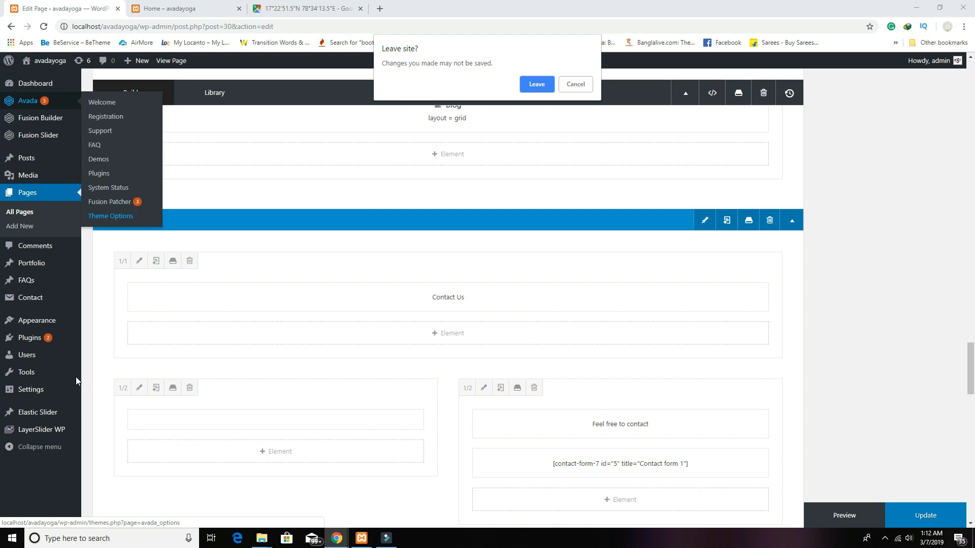
left_click(575, 85)
left_click(939, 523)
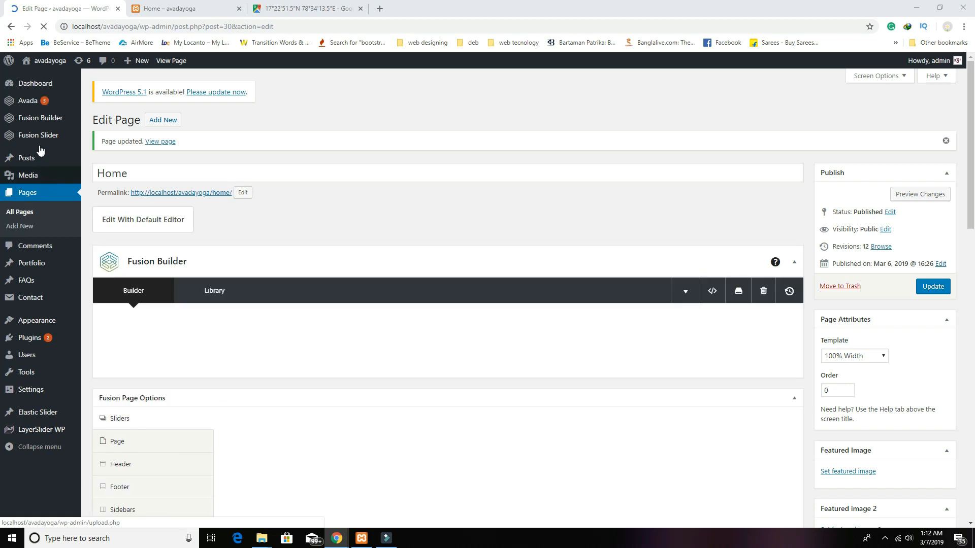
mouse_move(27, 106)
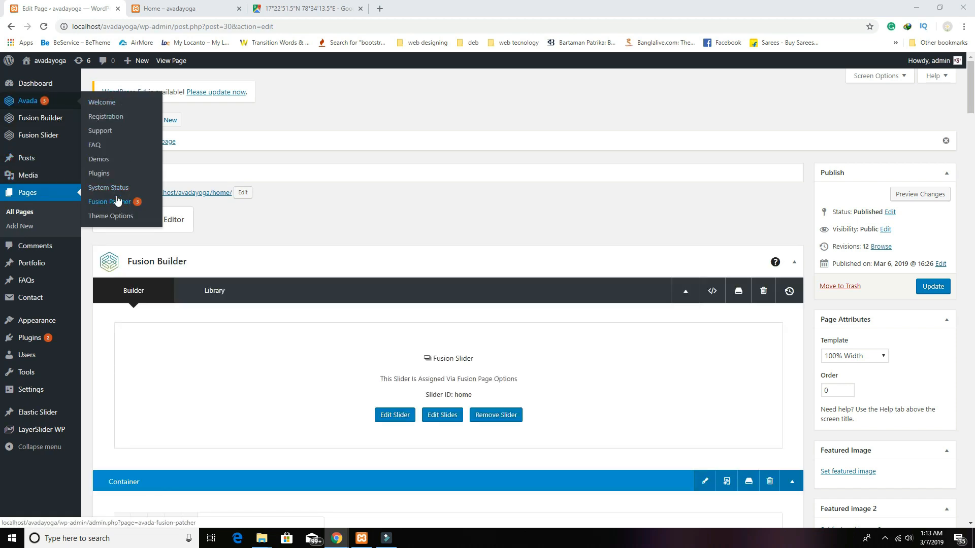
left_click(111, 219)
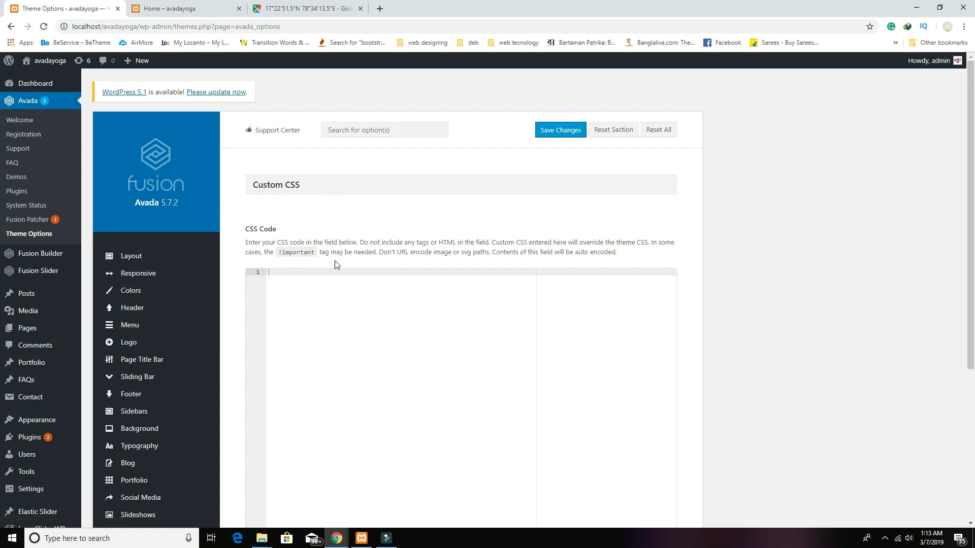
Step: Add the CSS rule #main with padding-top and padding-bottom of 0px, and save the theme options
left_click(308, 287)
type("#main")
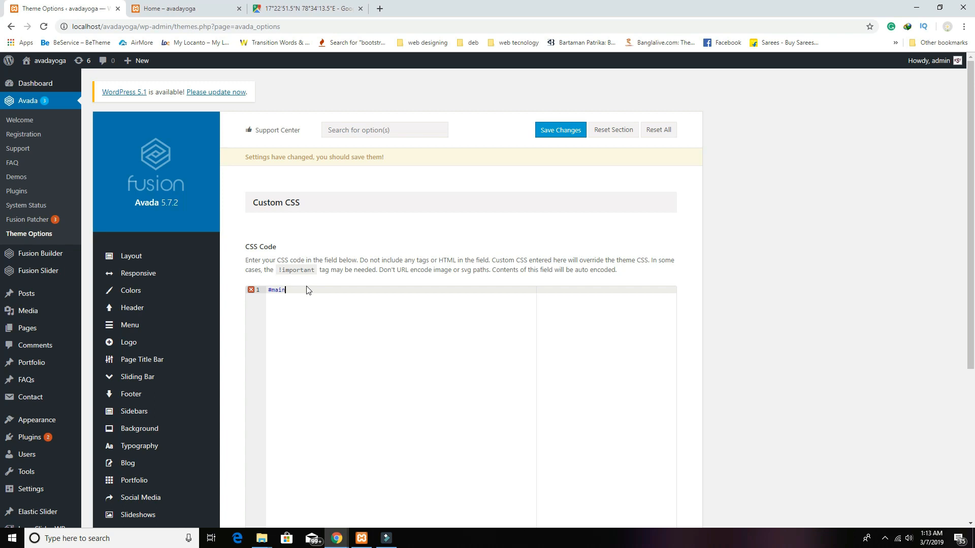
type("{")
key("Return")
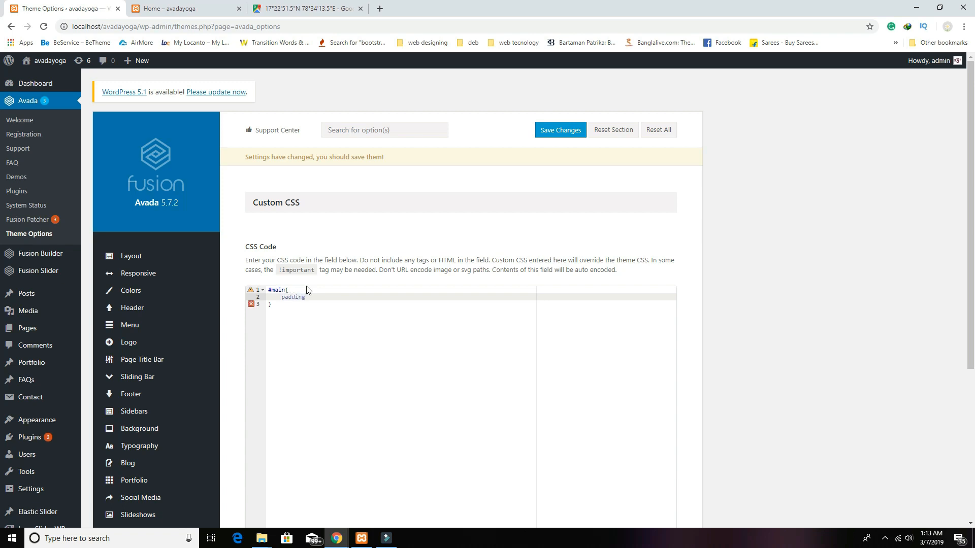
type("padding-top")
type(":0px;")
key("Return")
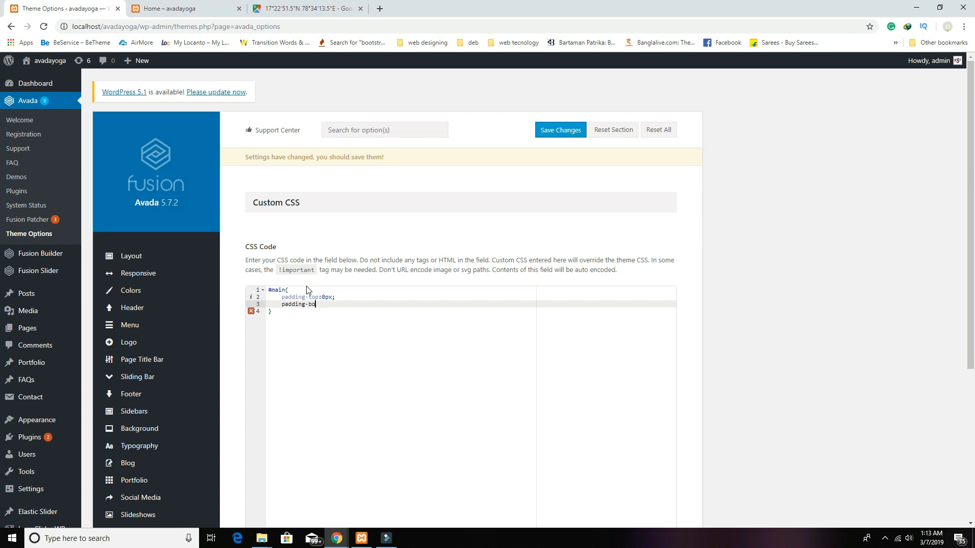
type("padding-bottom:0px;")
left_click(575, 131)
Step: Reload the Home preview to confirm the section gaps are gone, then return to Theme Options
left_click(167, 9)
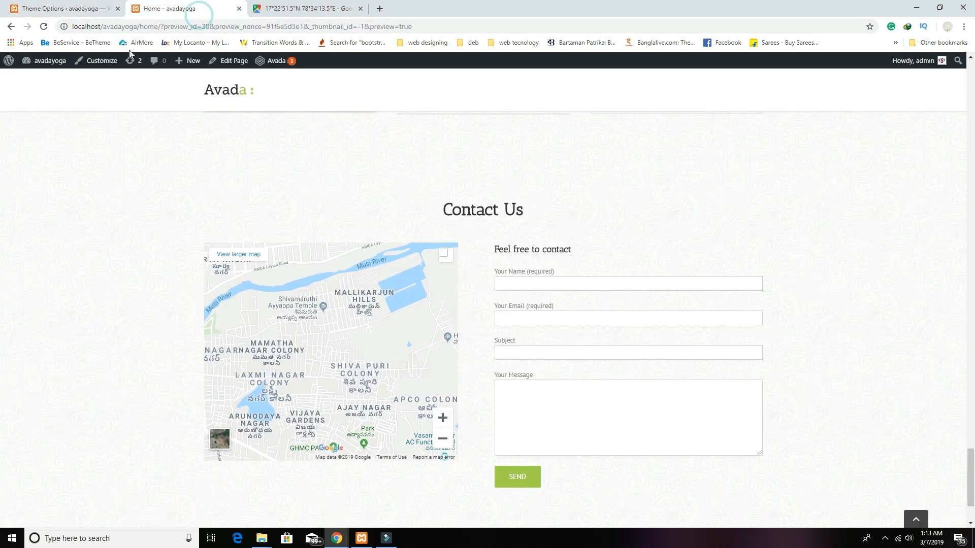
left_click(46, 26)
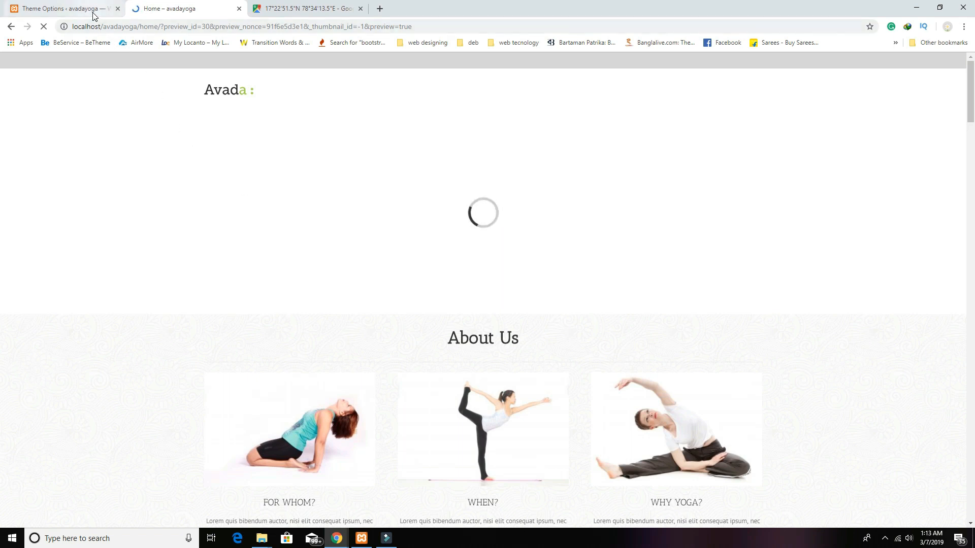
scroll(270, 285, "down", 20)
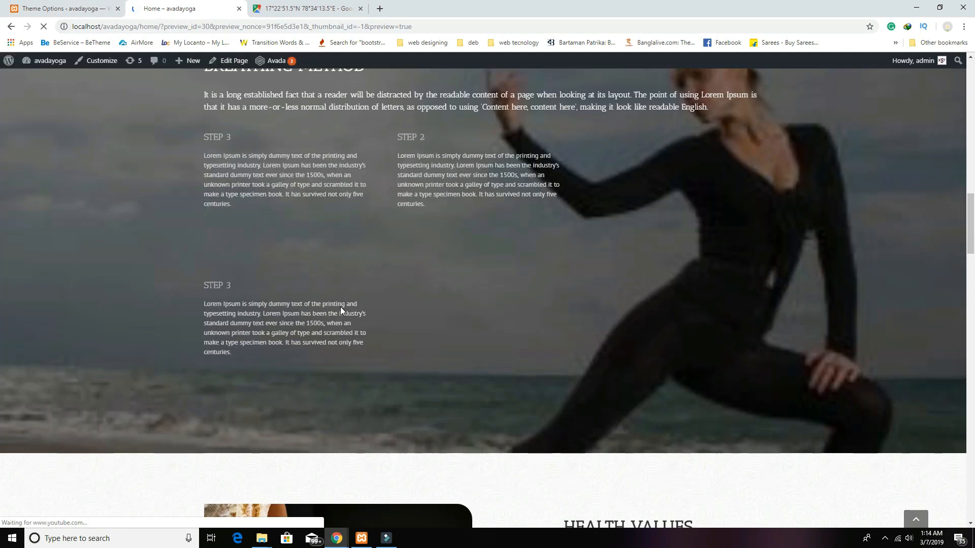
scroll(340, 307, "up", 11)
scroll(340, 306, "up", 12)
scroll(340, 306, "down", 5)
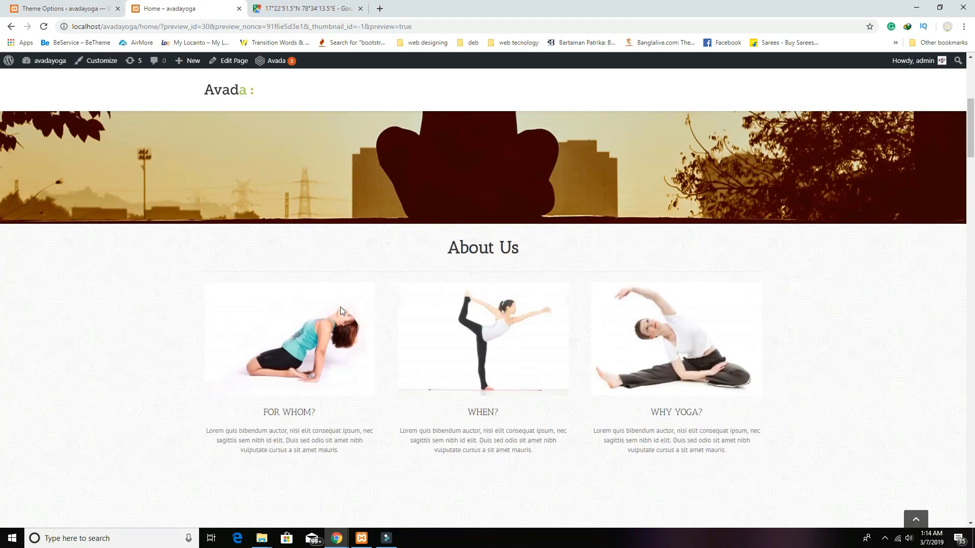
scroll(477, 304, "down", 12)
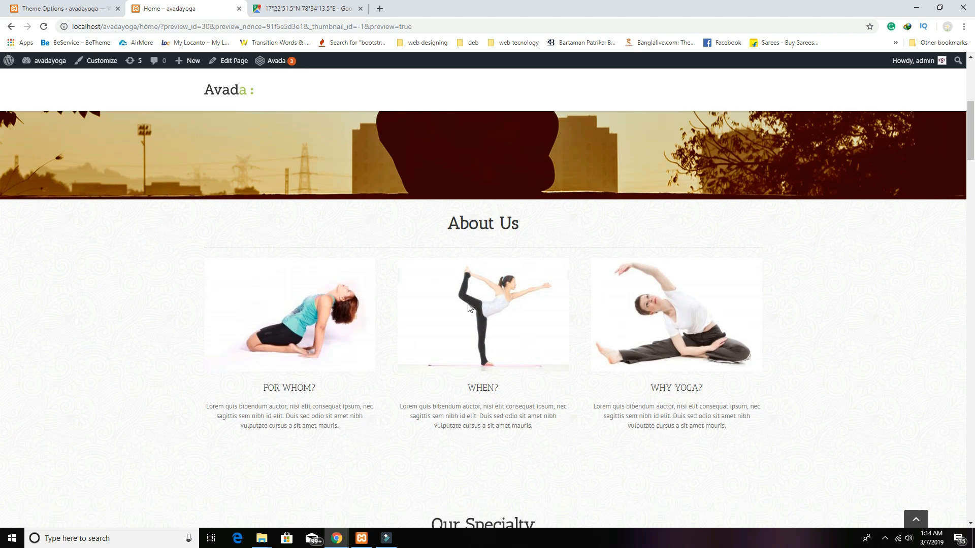
scroll(464, 319, "down", 10)
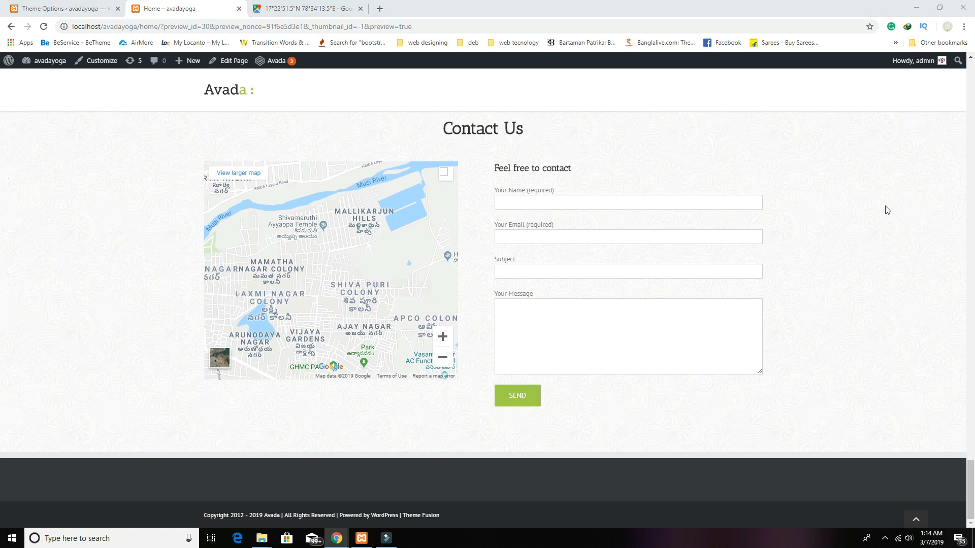
left_click(51, 9)
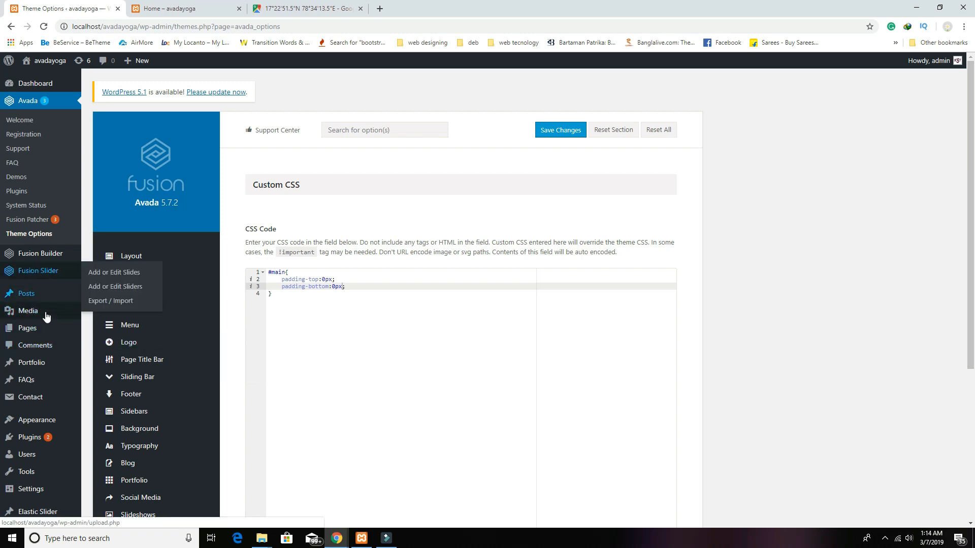
scroll(60, 376, "down", 1)
scroll(60, 374, "down", 3)
mouse_move(43, 389)
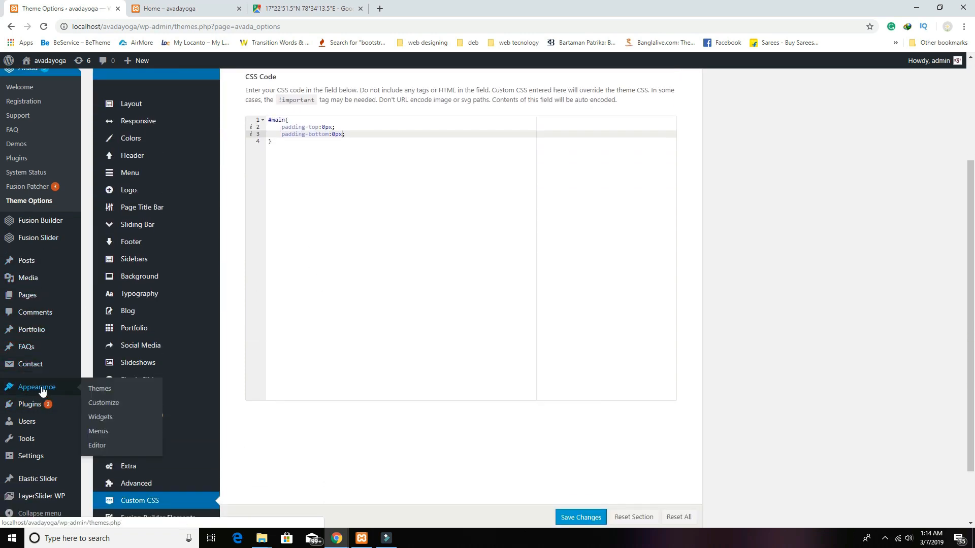
left_click(100, 419)
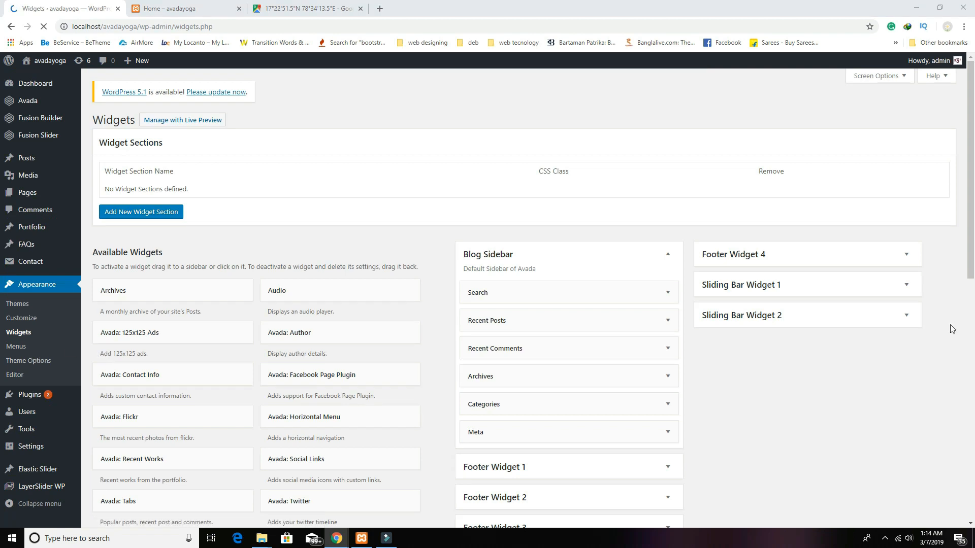
scroll(840, 383, "down", 3)
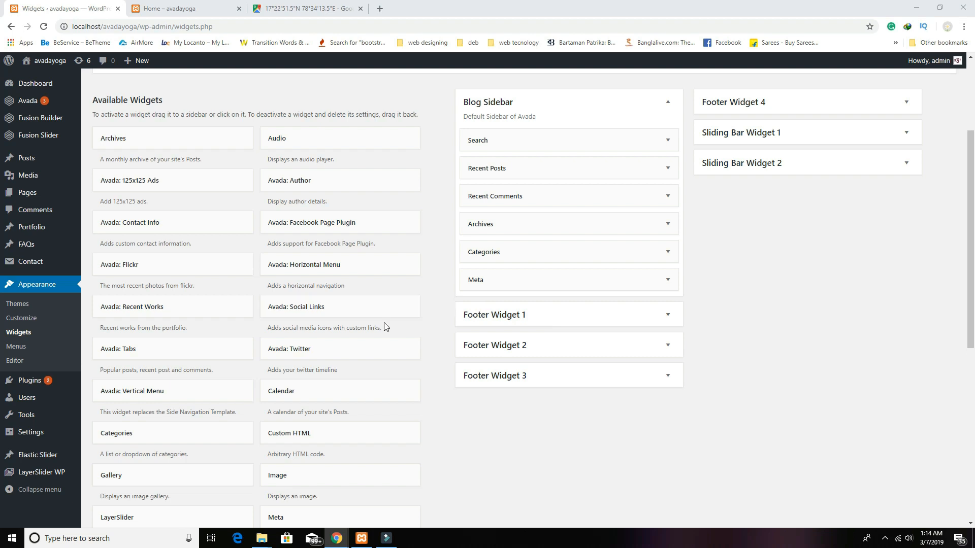
scroll(383, 325, "down", 7)
Step: Add and save an 'Address' Text widget in Footer Widget 1 with address and contact details, then add a Text widget to Footer Widget 2
left_click(298, 330)
left_click_drag(348, 333, 509, 170)
scroll(474, 320, "up", 4)
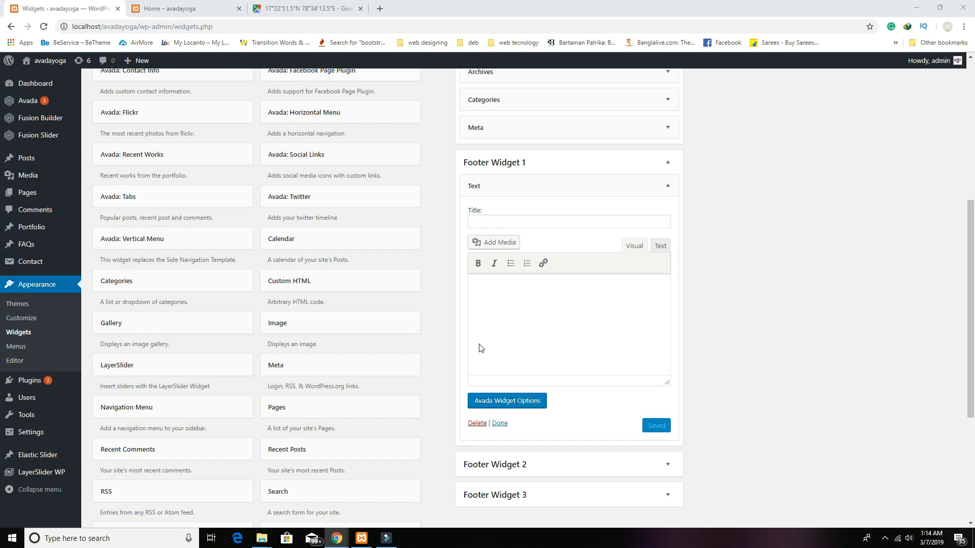
left_click(503, 223)
type("Address")
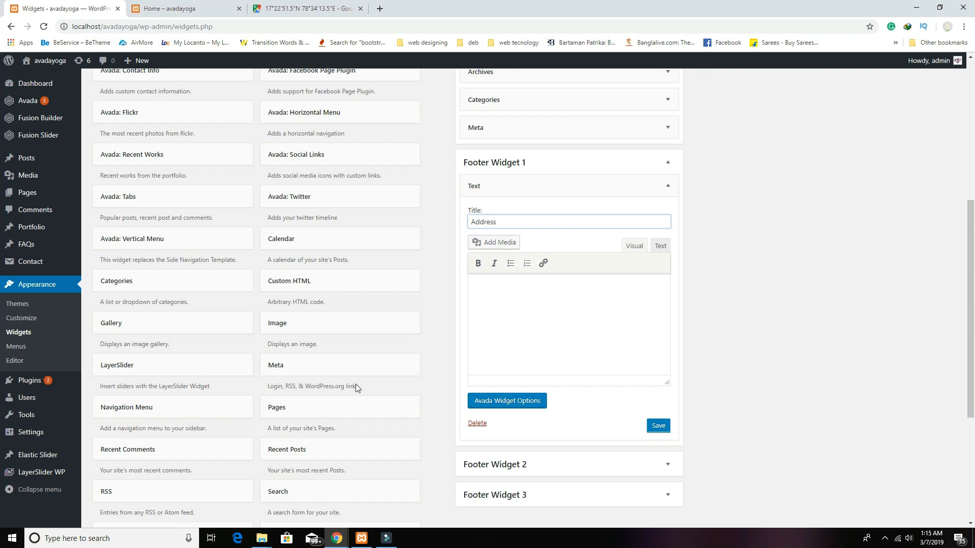
key("alt+Tab")
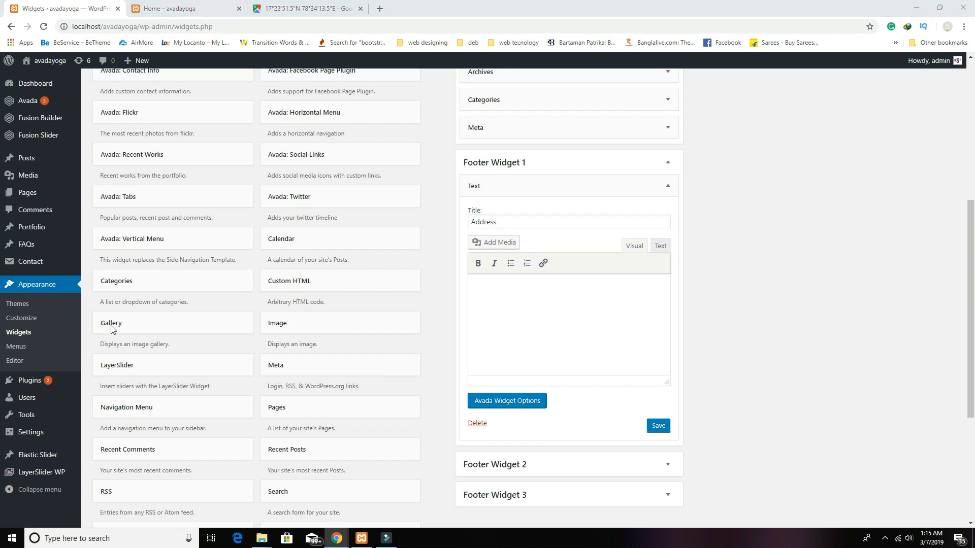
left_click(582, 333)
key("ctrl+v")
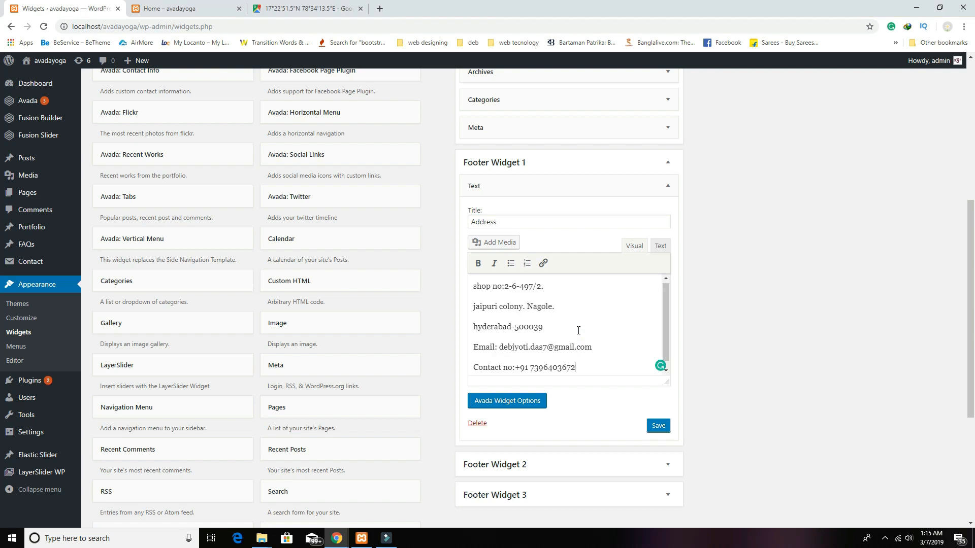
scroll(600, 395, "down", 2)
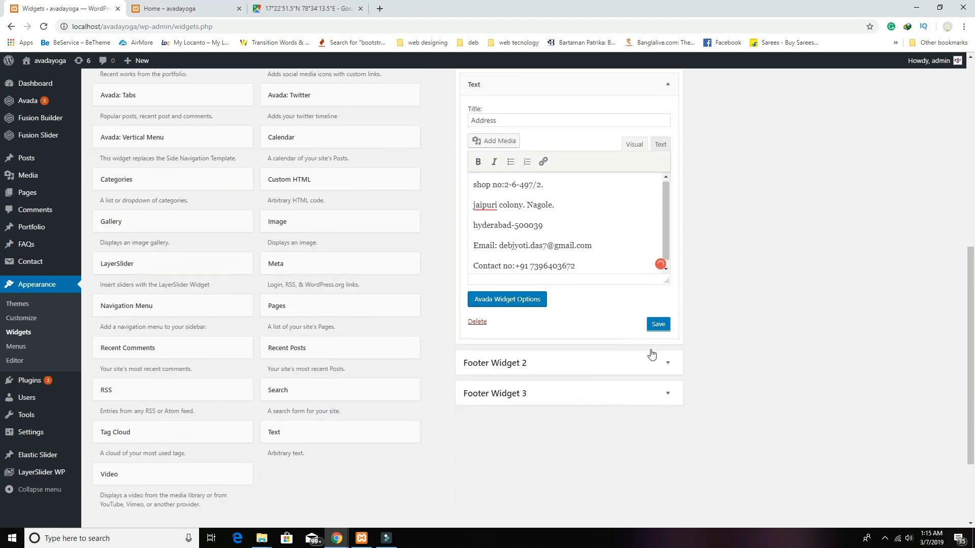
left_click(657, 324)
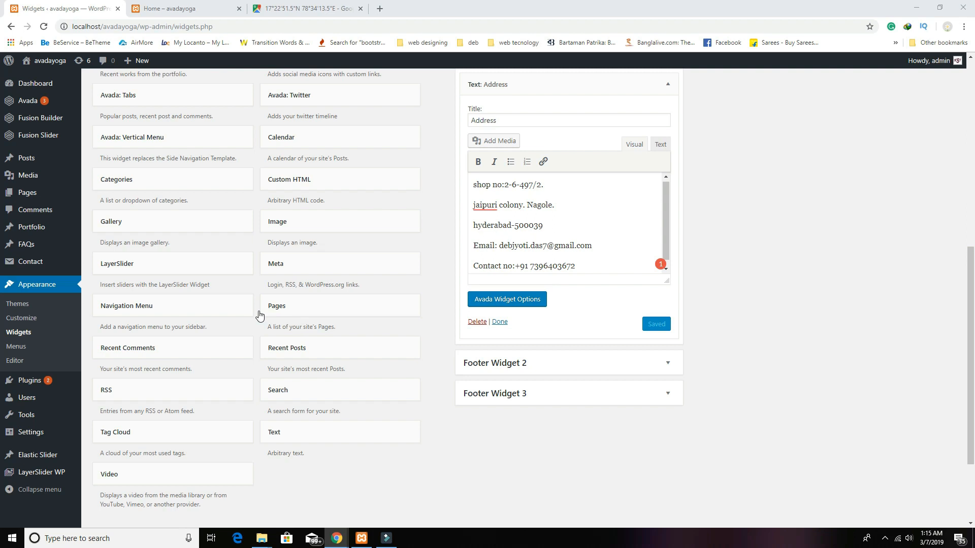
left_click_drag(363, 435, 561, 381)
Step: Title the Footer Widget 2 text widget 'About Us' and paste in a Lorem ipsum paragraph
left_click(517, 421)
type("About Us")
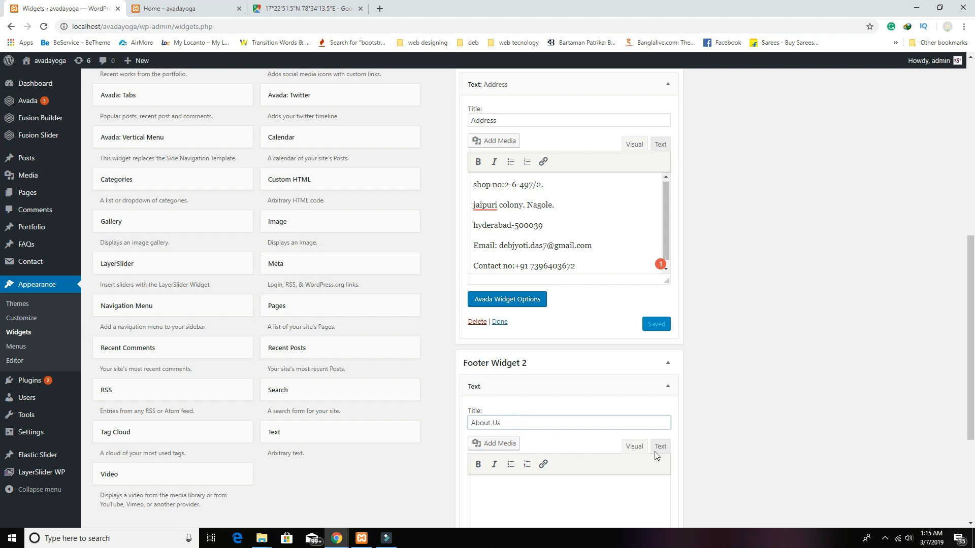
key("alt+Tab")
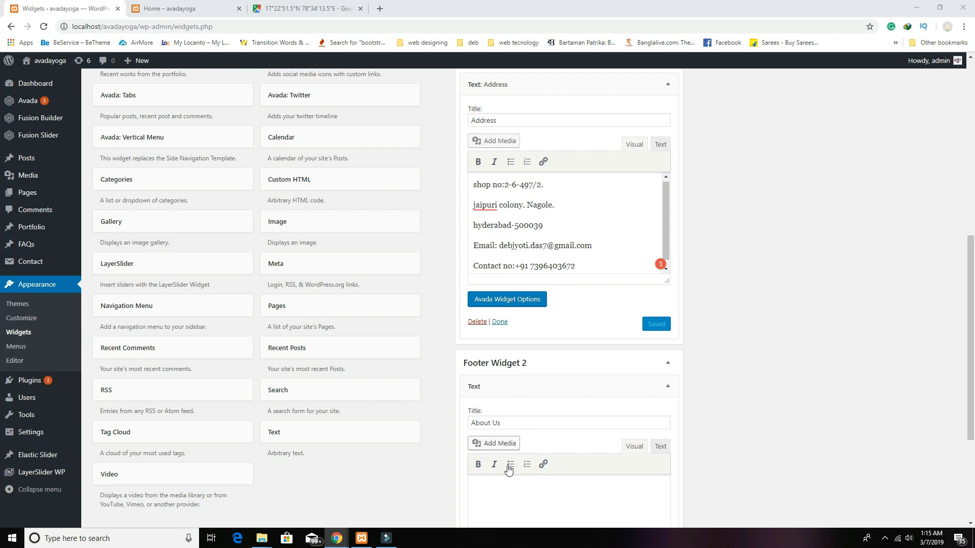
left_click(506, 482)
type("Lorem ipsum dolor sit amet, consectetur adipiscing elit. Maecenas id felis eget turpis ornare ultricies. Proin sapien quam, fermentum vel vehicula sit amet, condimentum a libero. Maecenas auctor diam tortor, ac feugiat dolor pellentesque non. Praesent malesuada ex posuere sem convallis, non mattis metus viverra.")
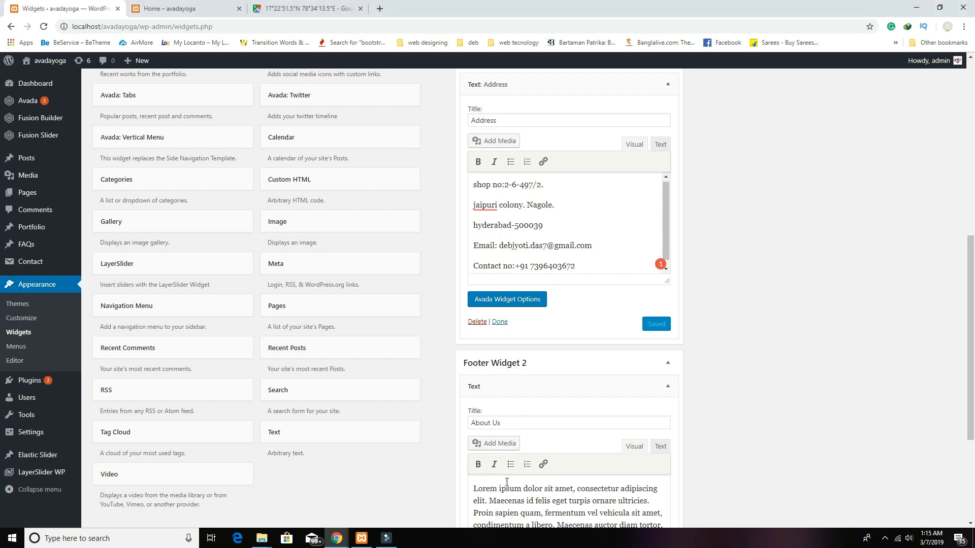
scroll(508, 482, "down", 4)
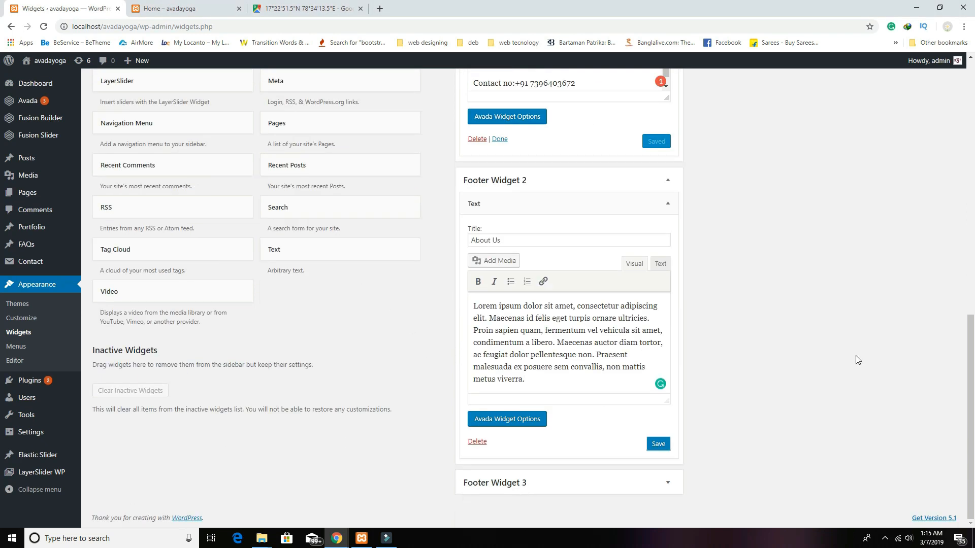
Step: Add another empty Text widget to Footer Widget 3
key("alt+Tab")
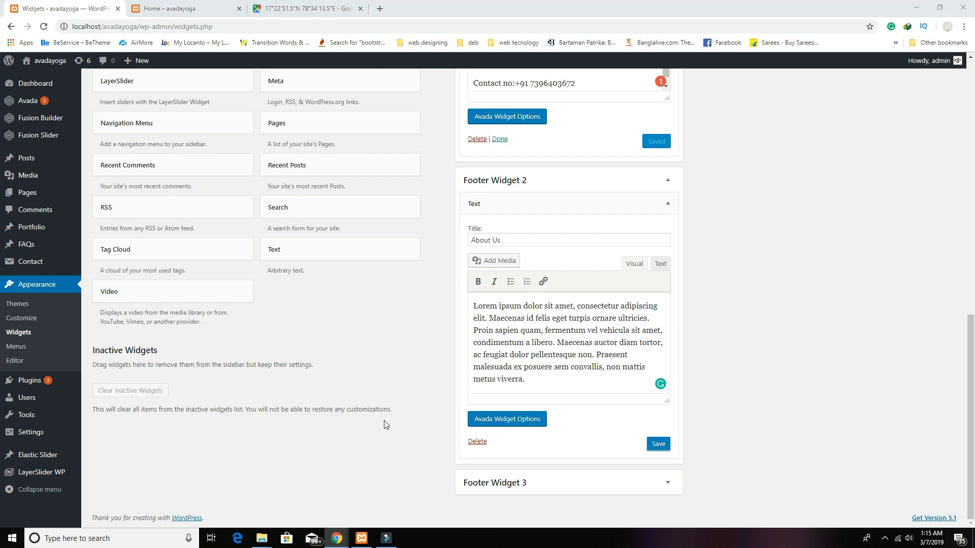
left_click_drag(337, 253, 542, 484)
scroll(453, 428, "down", 4)
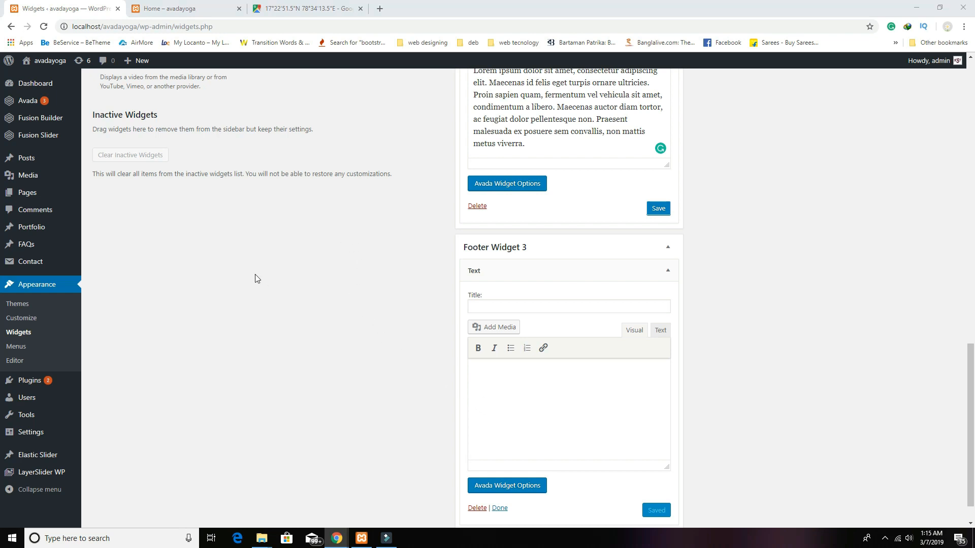
Step: Title the Footer Widget 3 text widget 'Opening Hours' and paste 'monday to friday, 10am -- 9pm' into it
left_click(495, 308)
type("Opening Hours")
key("alt+Tab")
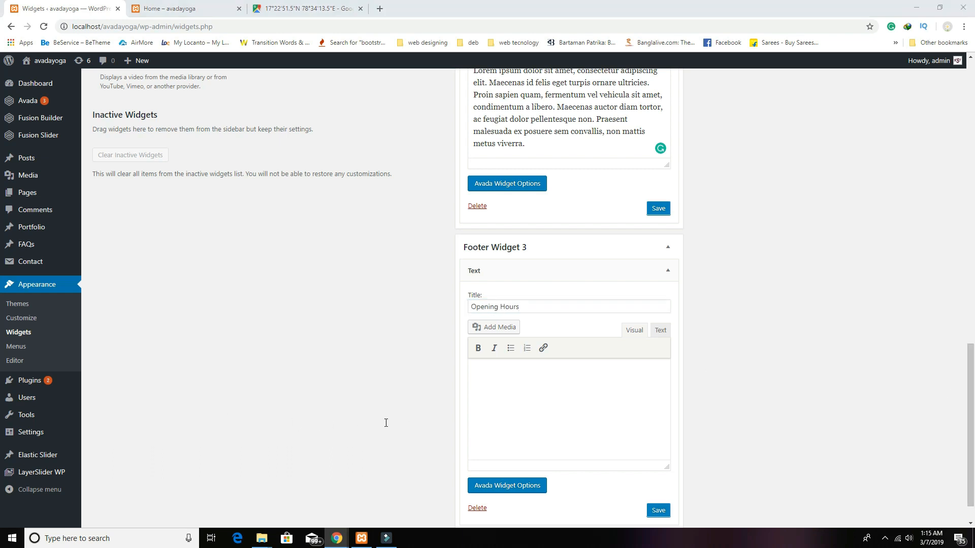
left_click(486, 379)
type("monday 10am -- 9pm tuesday 10am -- 9pm wednesday 10am -- 9pm thursday 10am -- 9pm friday 10am -- 9pm")
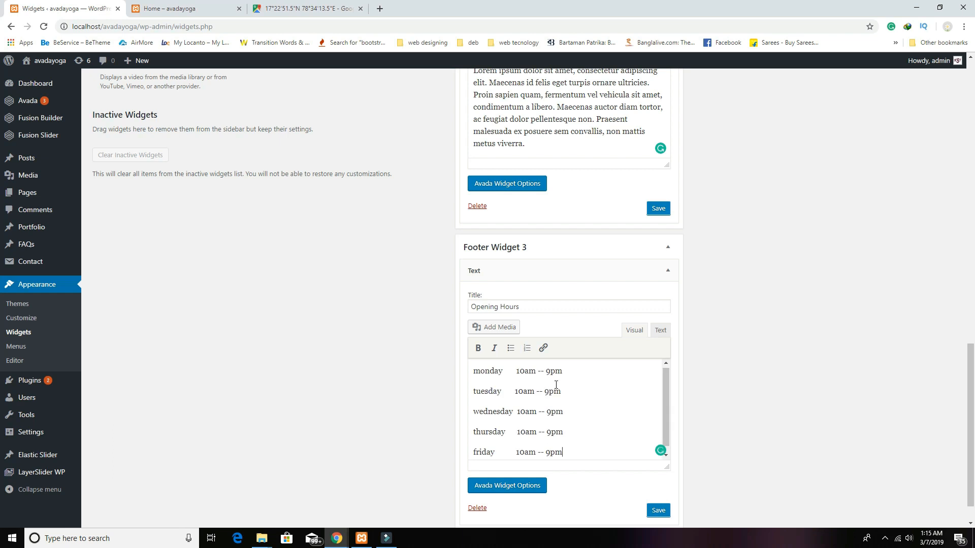
left_click(519, 374)
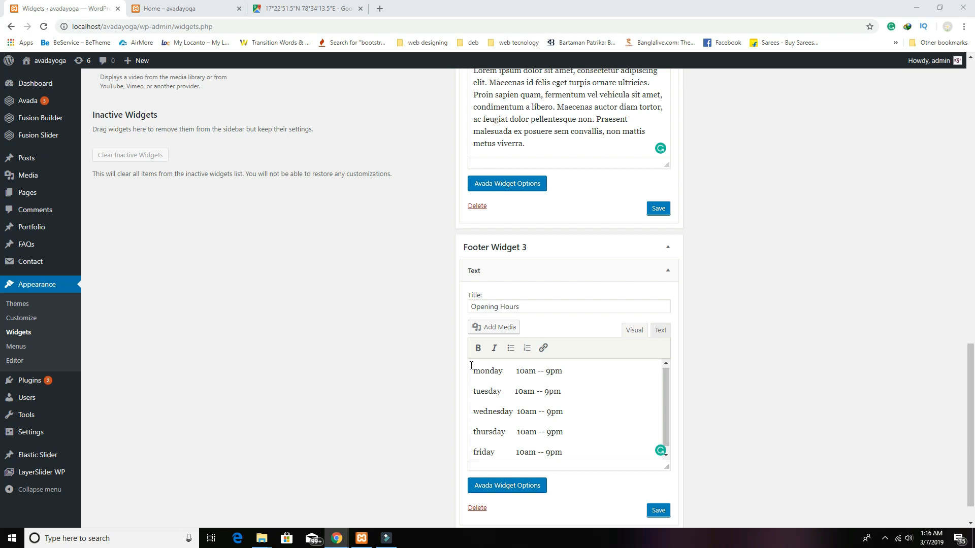
scroll(376, 399, "up", 8)
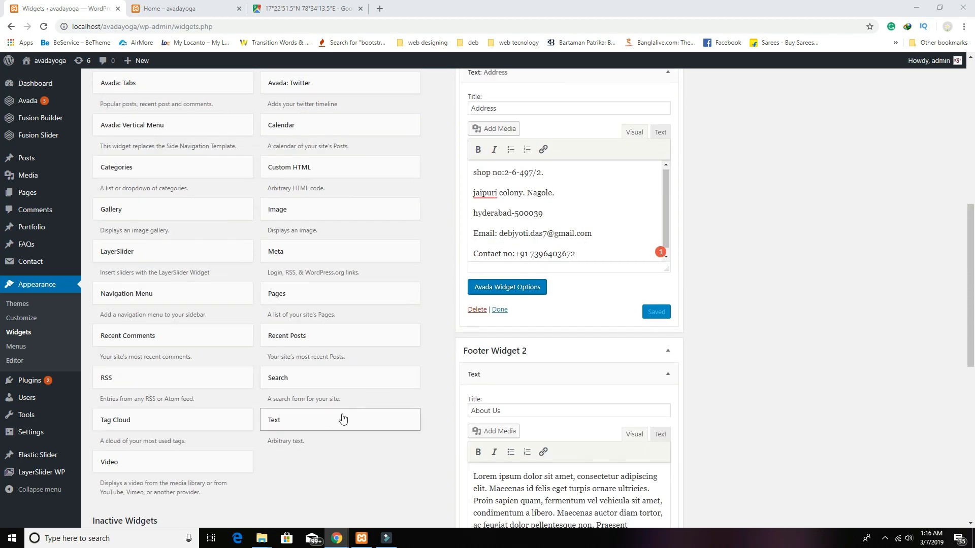
Step: Add a Meta widget titled 'Meta' to Footer Widget 4 and save it
left_click_drag(297, 260, 750, 213)
scroll(812, 359, "up", 7)
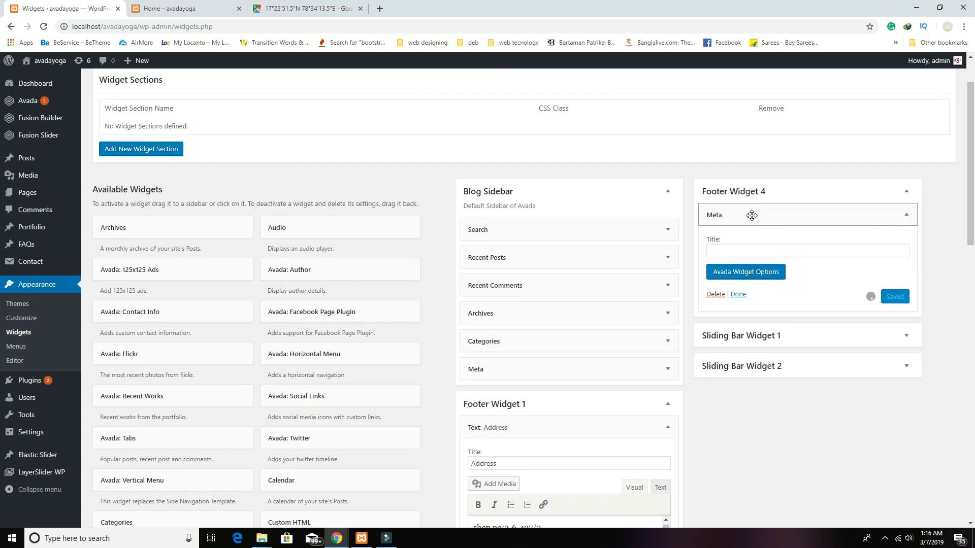
left_click(737, 249)
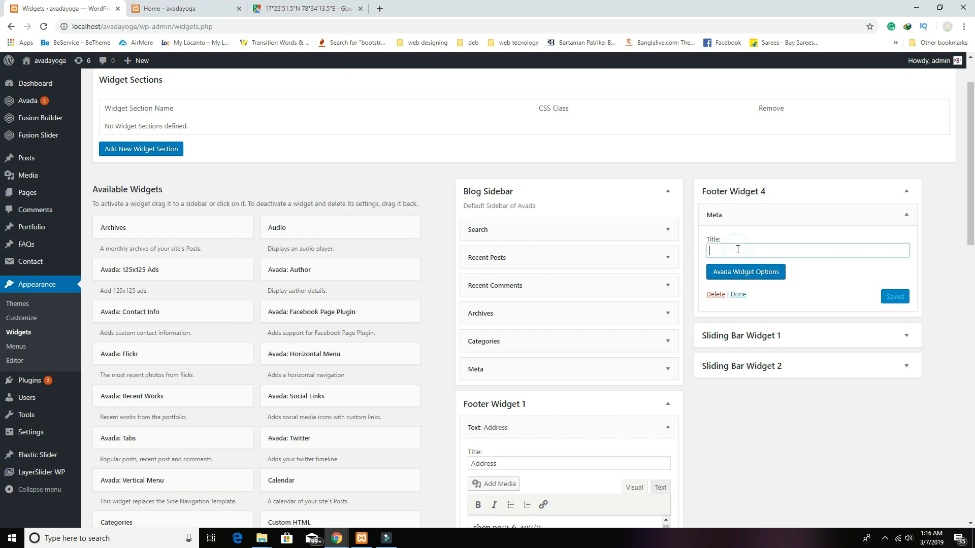
type("M")
left_click(896, 297)
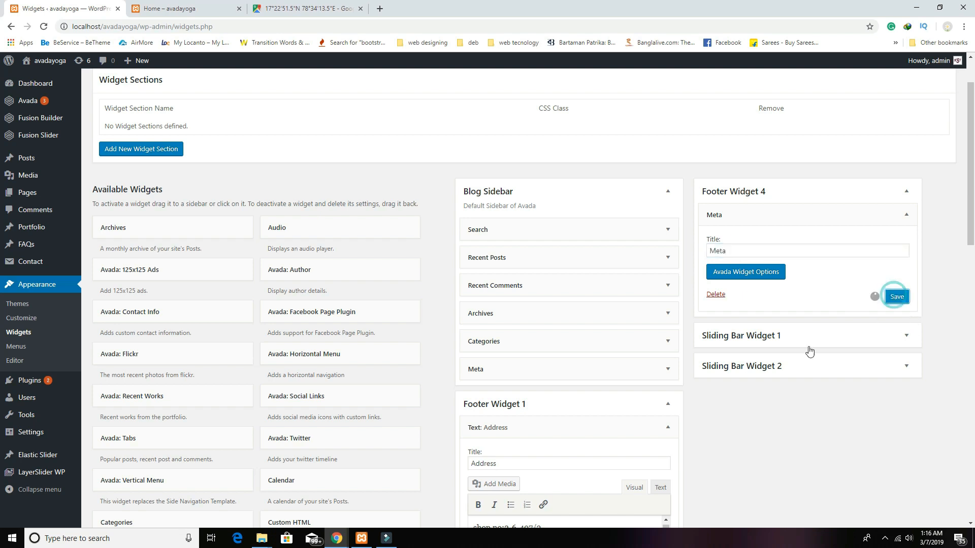
Step: Save the About Us and Opening Hours text widgets
scroll(742, 407, "down", 15)
left_click(659, 174)
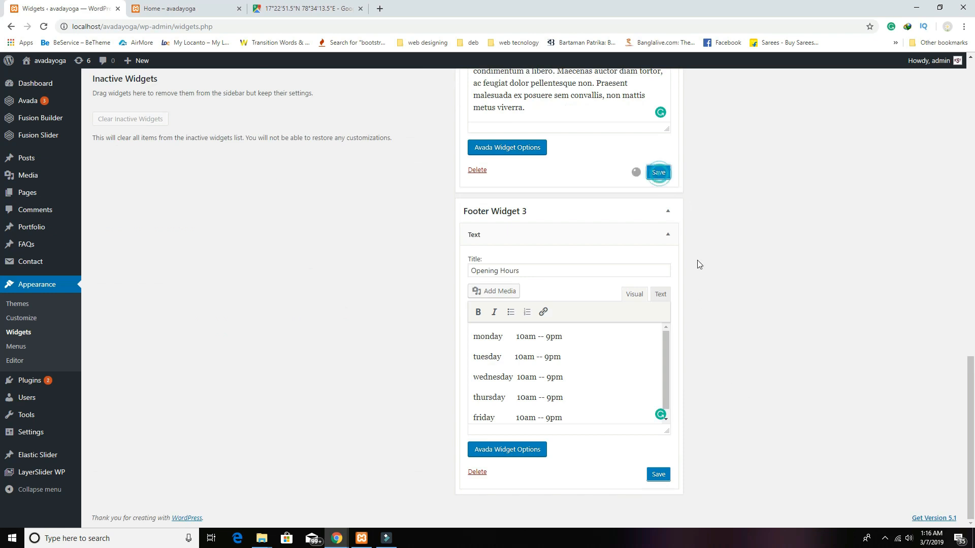
left_click(658, 476)
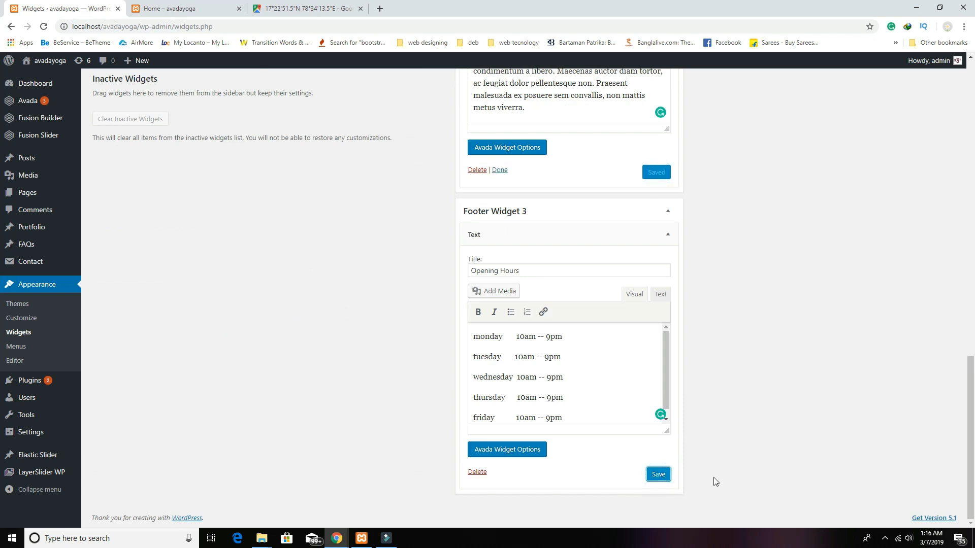
scroll(713, 477, "up", 13)
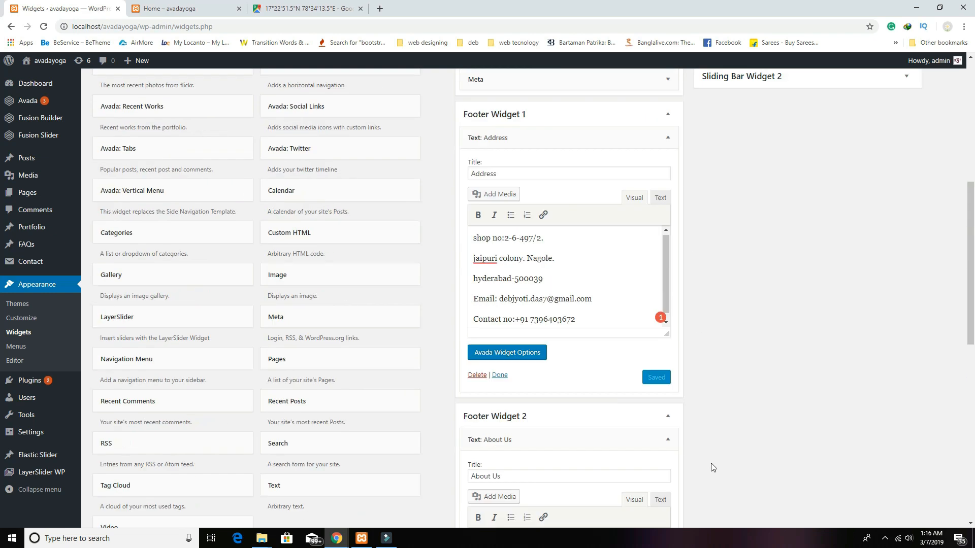
scroll(711, 467, "up", 5)
Step: Reload the home preview to check the Address, About Us, Opening Hours and Meta footer columns, then return to Widgets
left_click(170, 14)
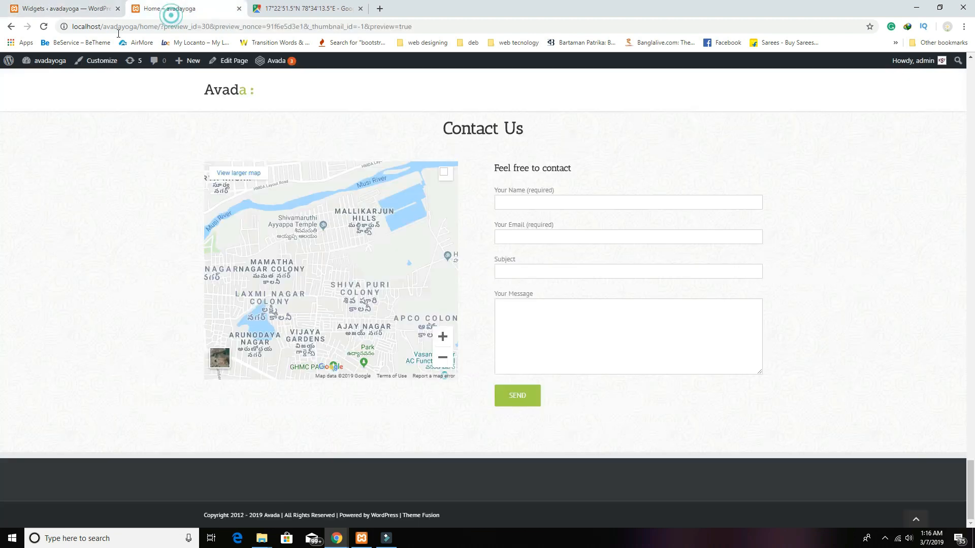
left_click(43, 26)
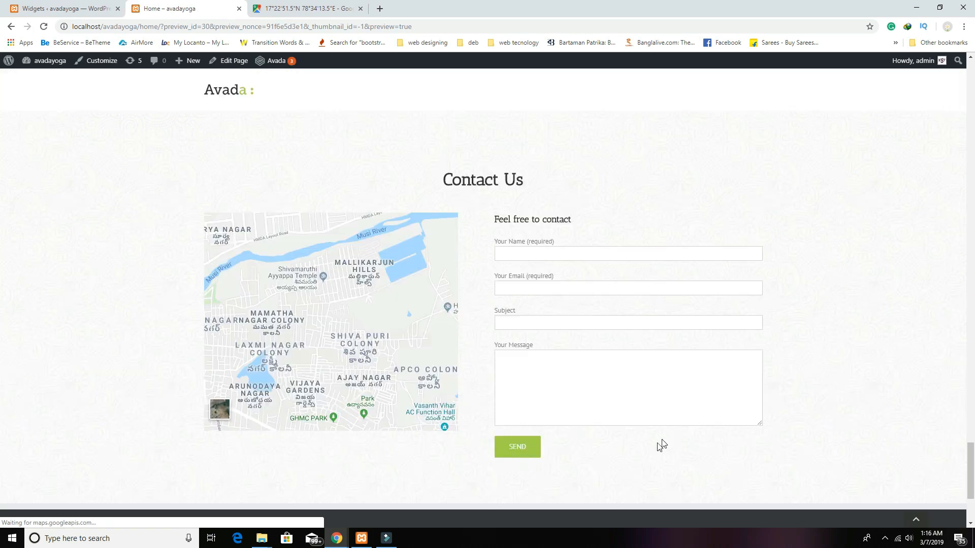
scroll(572, 441, "down", 3)
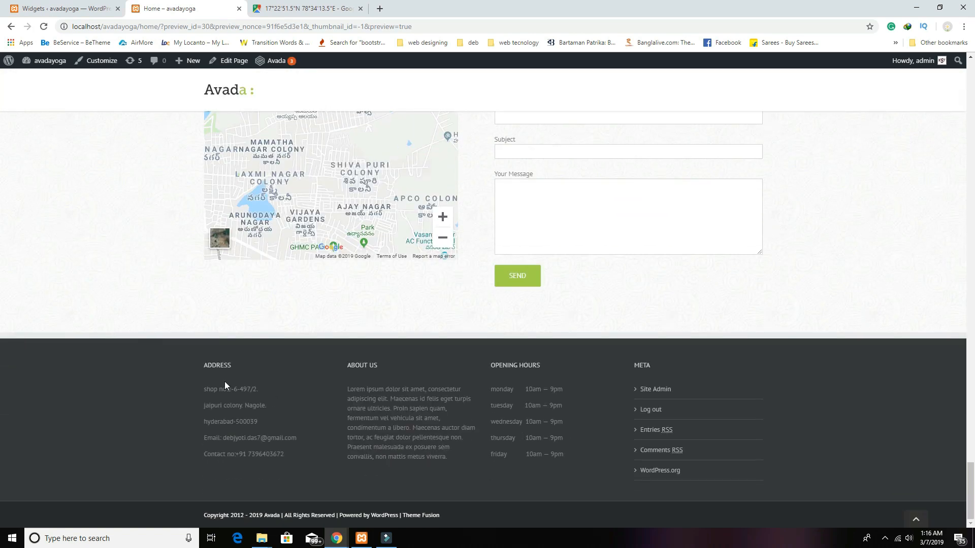
left_click_drag(442, 517, 189, 516)
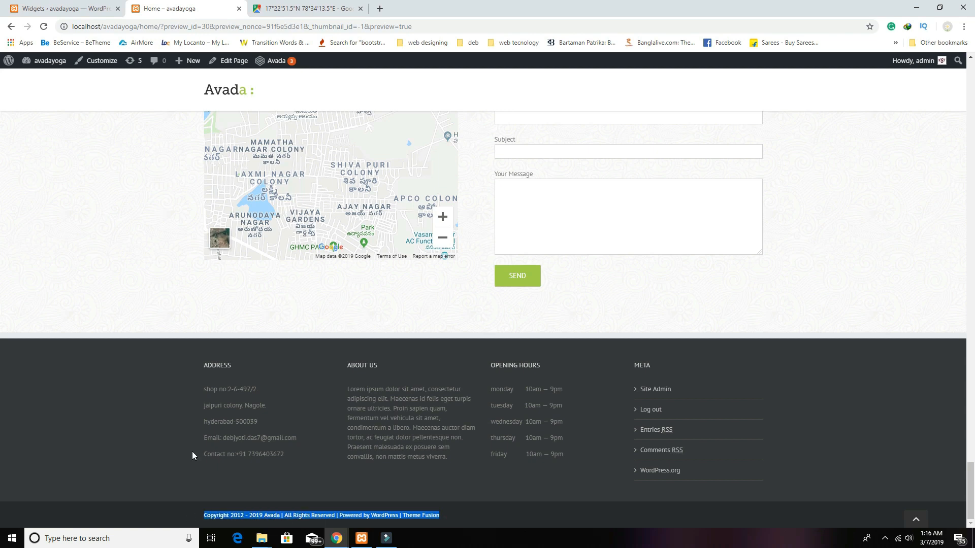
left_click(93, 10)
mouse_move(42, 103)
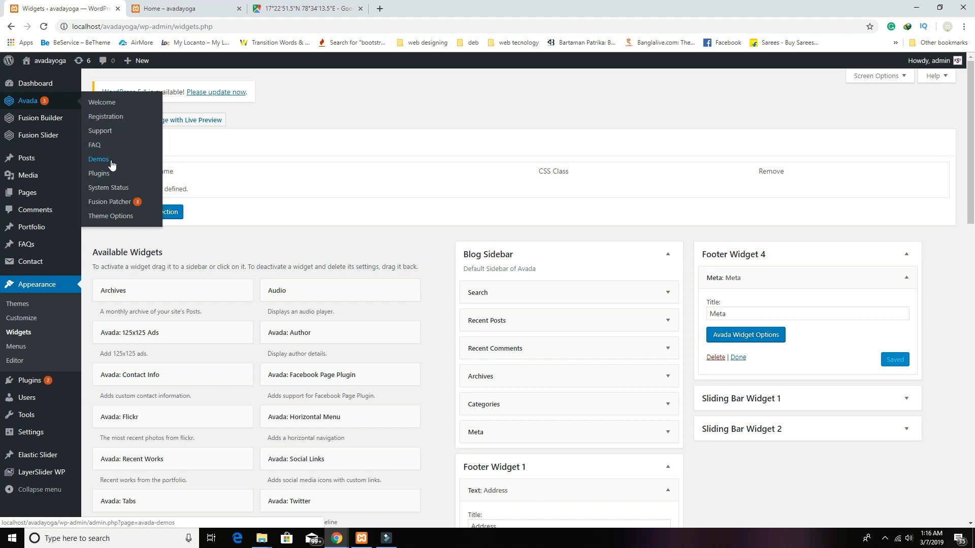
Step: Open the Footer section of Avada Theme Options
left_click(111, 217)
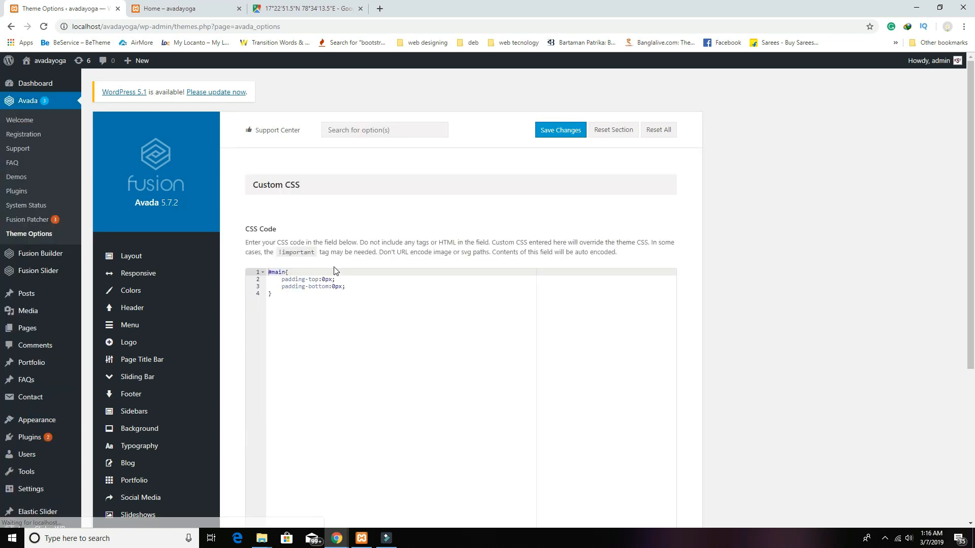
scroll(183, 422, "down", 2)
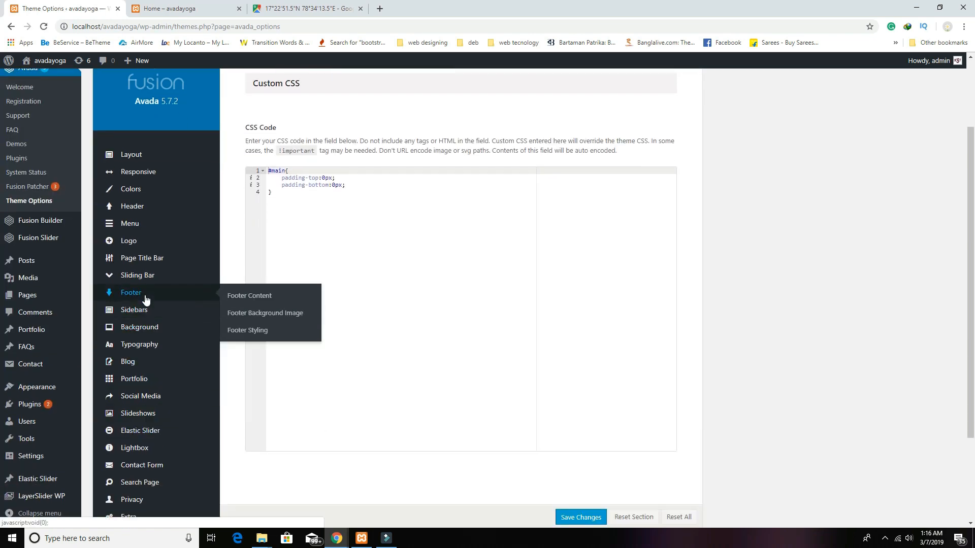
left_click(143, 296)
scroll(457, 396, "down", 5)
scroll(508, 416, "down", 1)
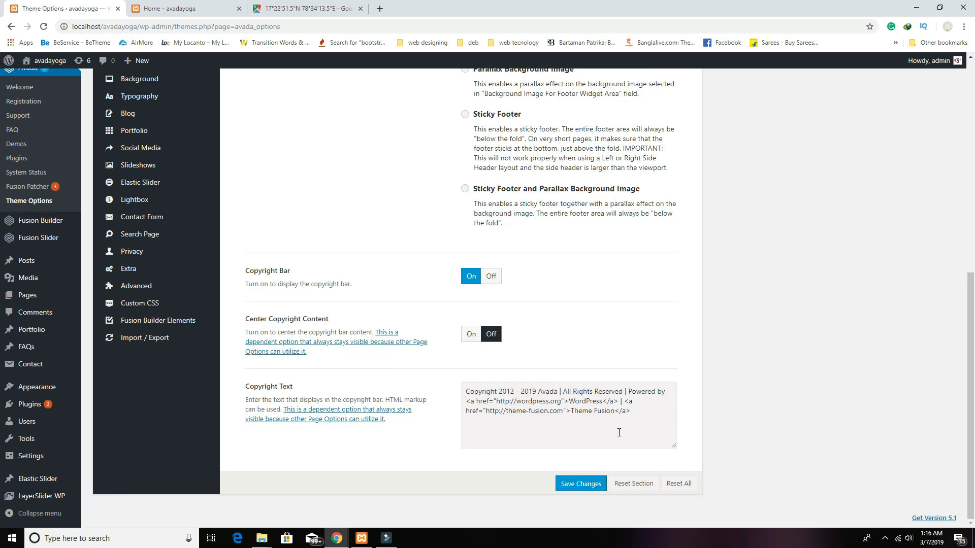
Step: Replace the footer Copyright Text with the custom webseotips line for 2019 and save
left_click_drag(641, 410, 435, 384)
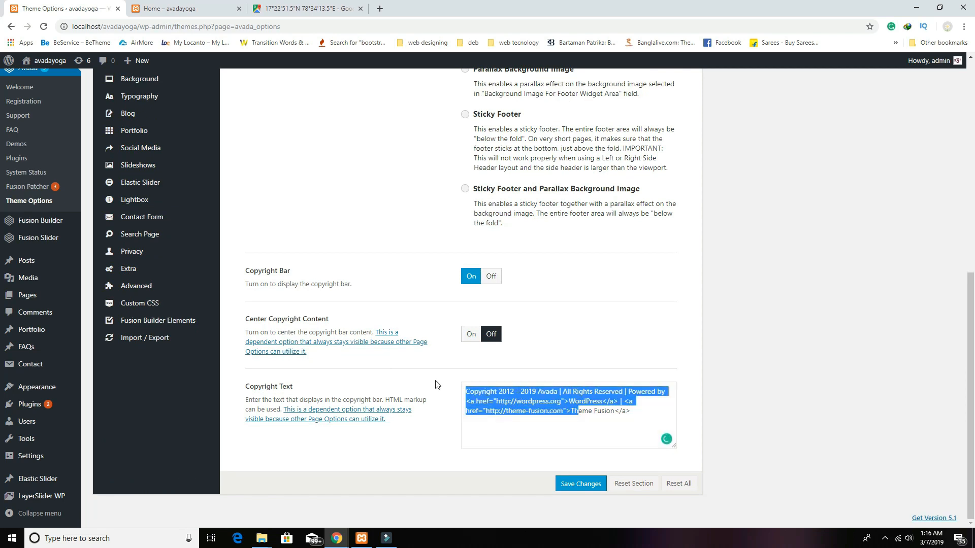
type("we")
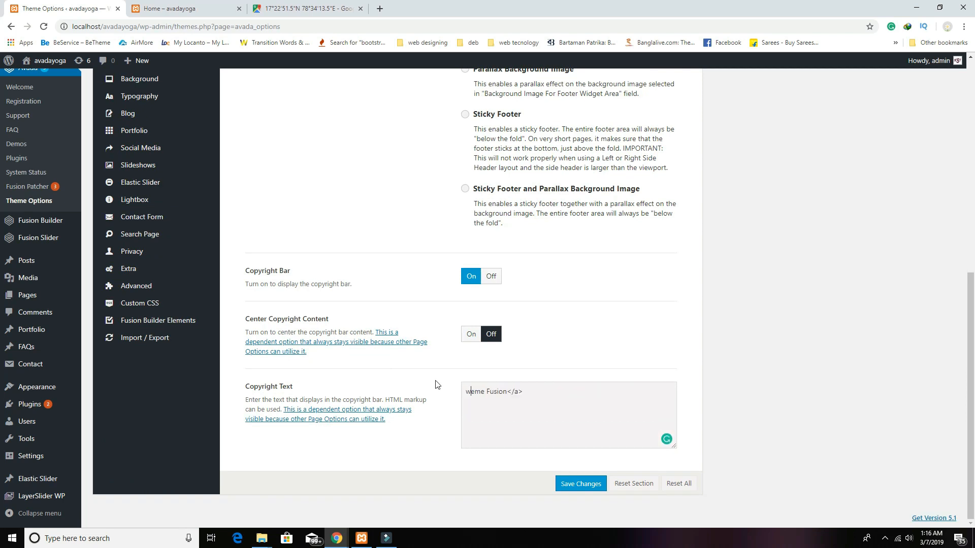
type("bseotips")
key("shift+Right")
key("shift+Right")
key("shift+Right")
key("shift+Right")
key("shift+Right")
key("shift+Right")
key("shift+Right")
key("shift+Right")
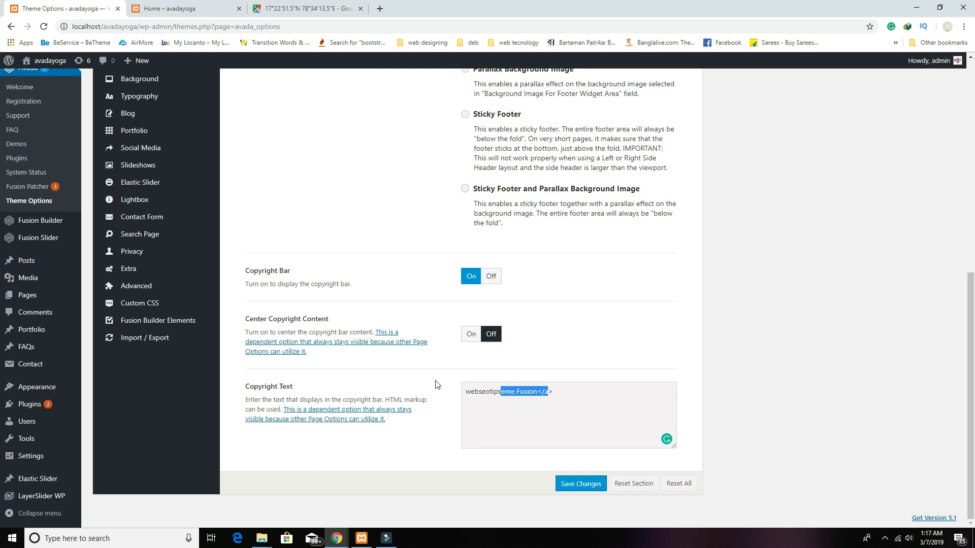
key("BackSpace")
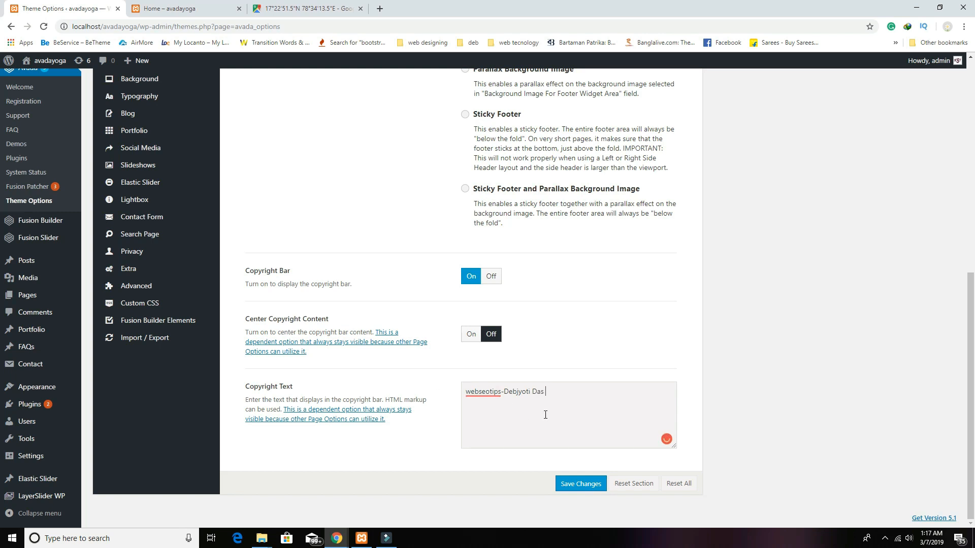
key("BackSpace")
key("BackSpace")
left_click(576, 489)
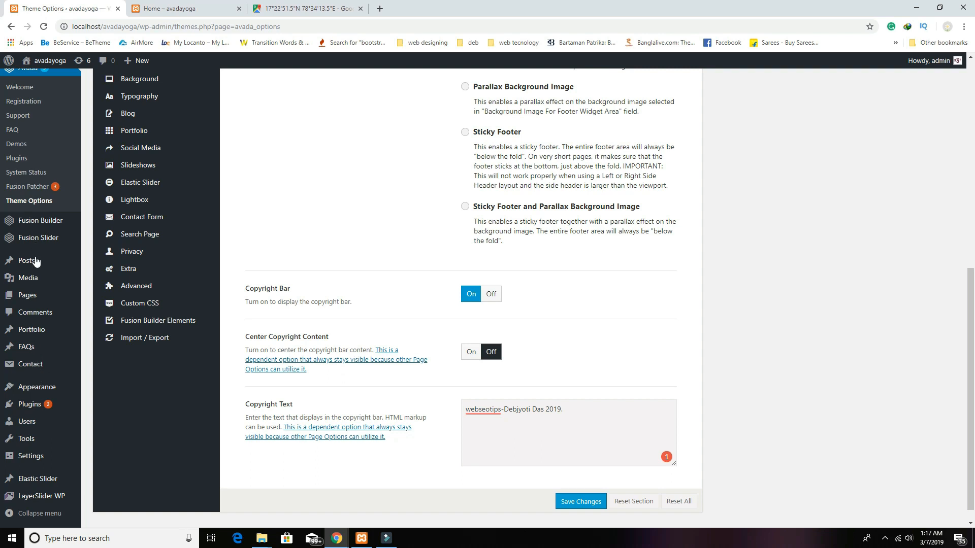
scroll(35, 310, "down", 1)
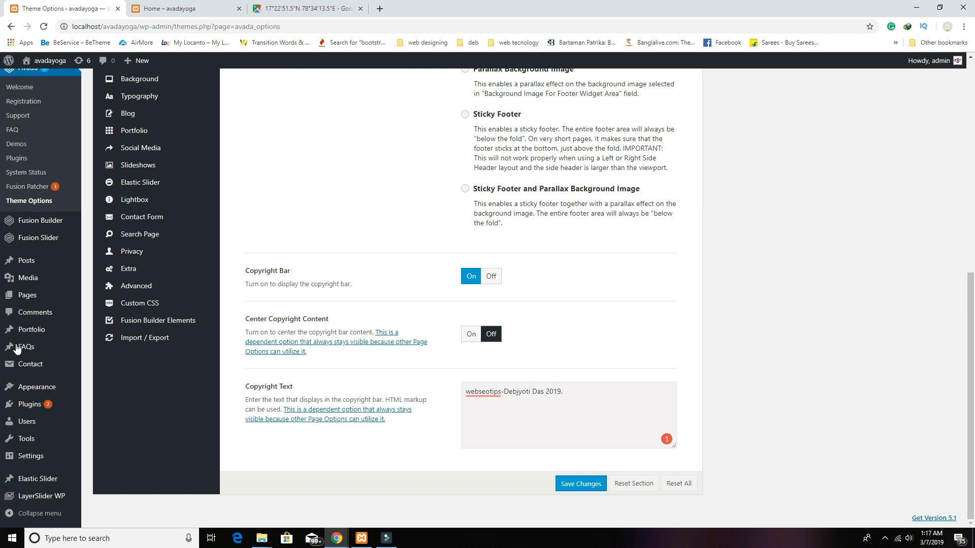
Step: Open the Appearance > Menus admin page
left_click(149, 8)
scroll(330, 196, "up", 15)
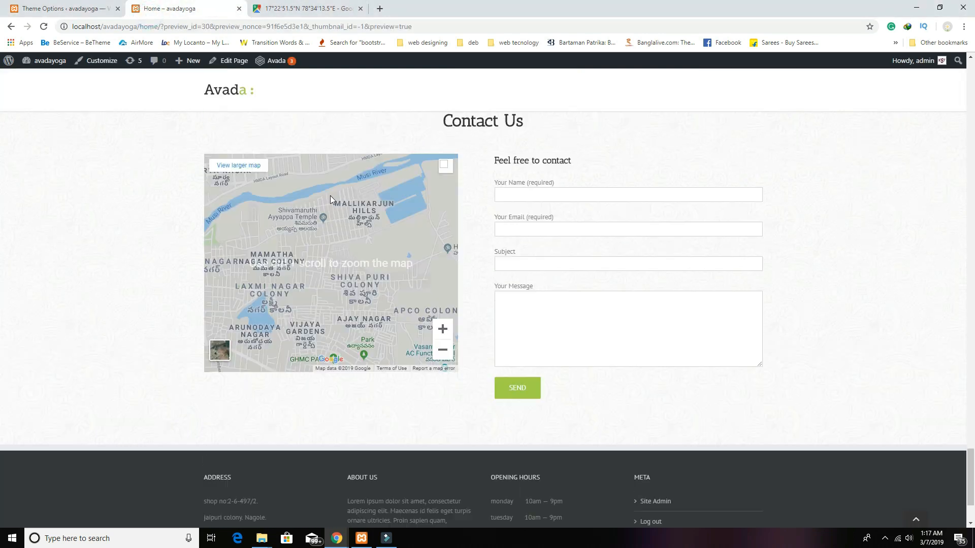
scroll(510, 130, "up", 15)
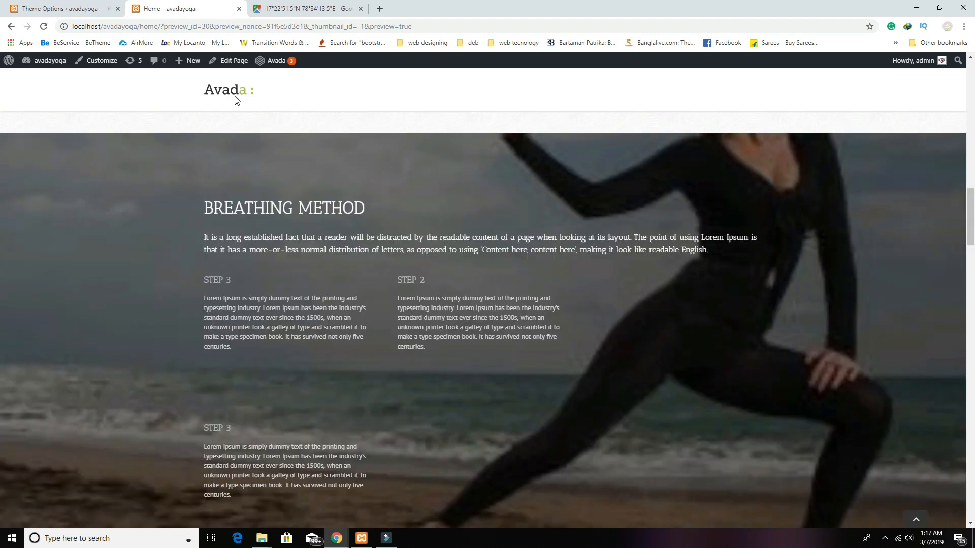
scroll(237, 100, "up", 10)
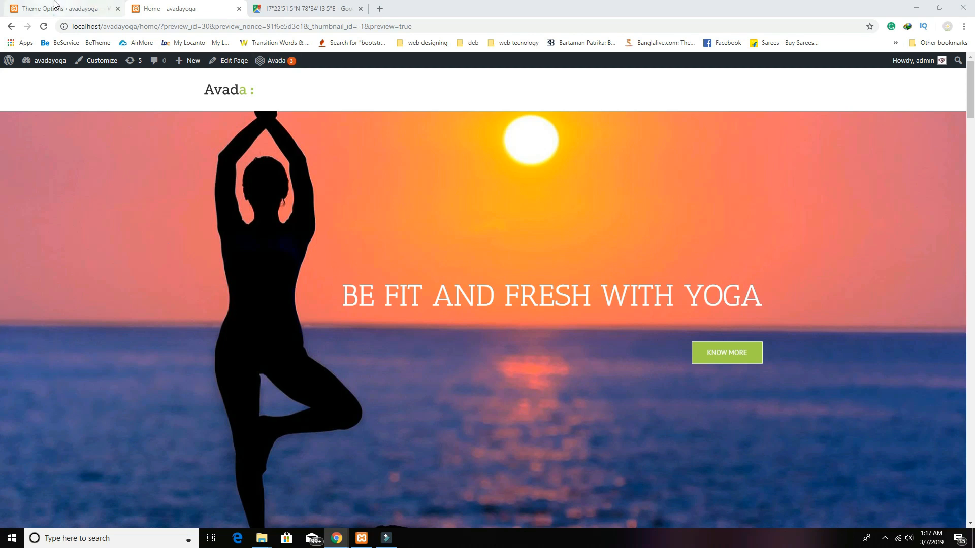
left_click(35, 9)
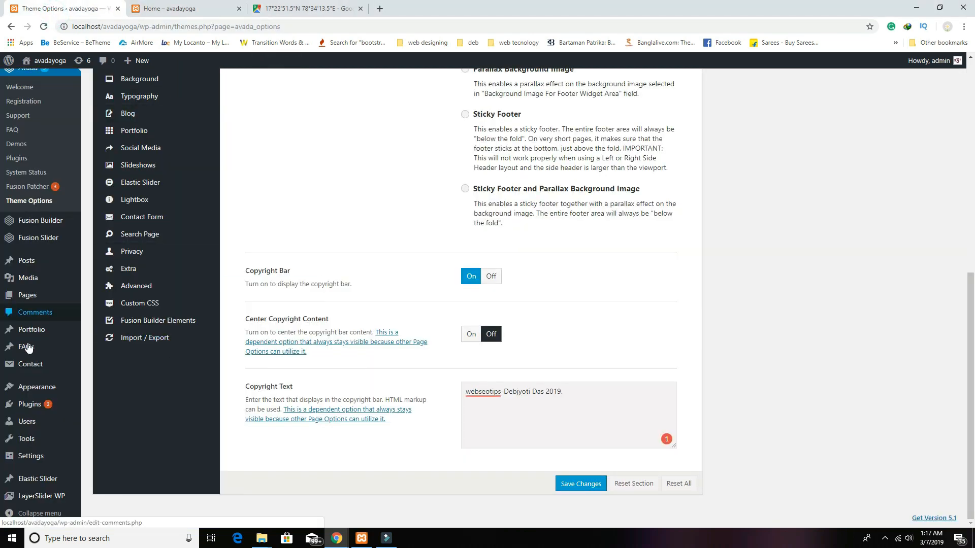
mouse_move(51, 387)
left_click(101, 433)
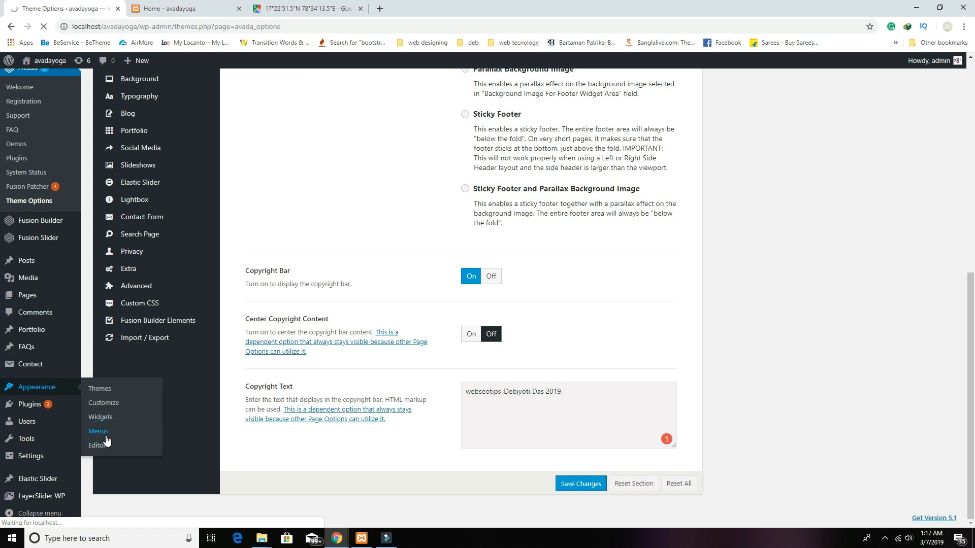
Step: Reload the home preview and check the new copyright line in the footer bar
left_click(163, 9)
scroll(426, 365, "down", 10)
scroll(441, 404, "down", 20)
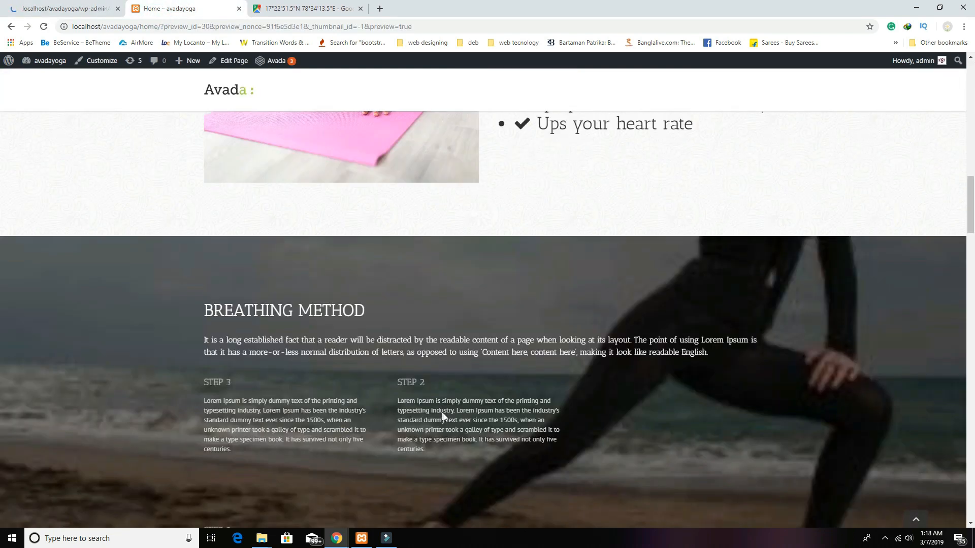
scroll(443, 417, "down", 2)
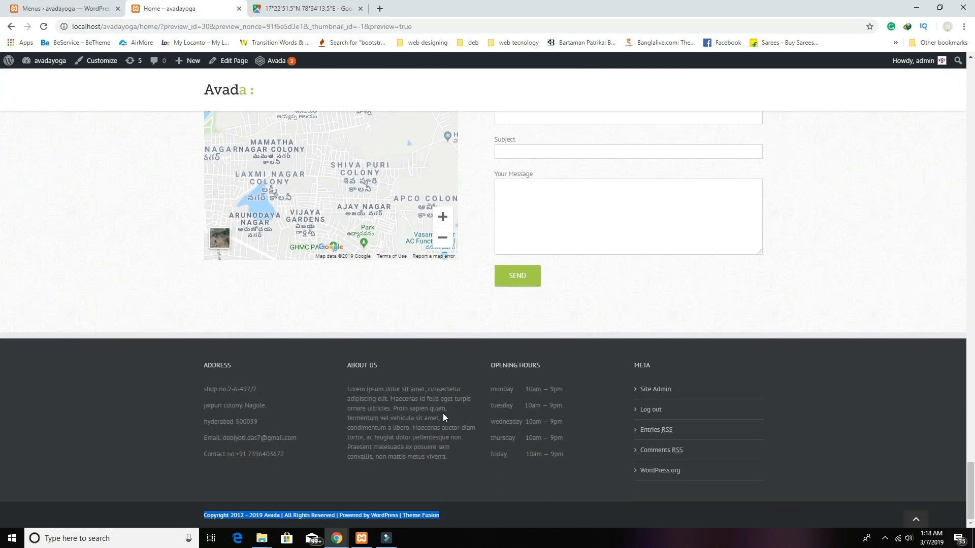
left_click(44, 26)
scroll(335, 228, "down", 2)
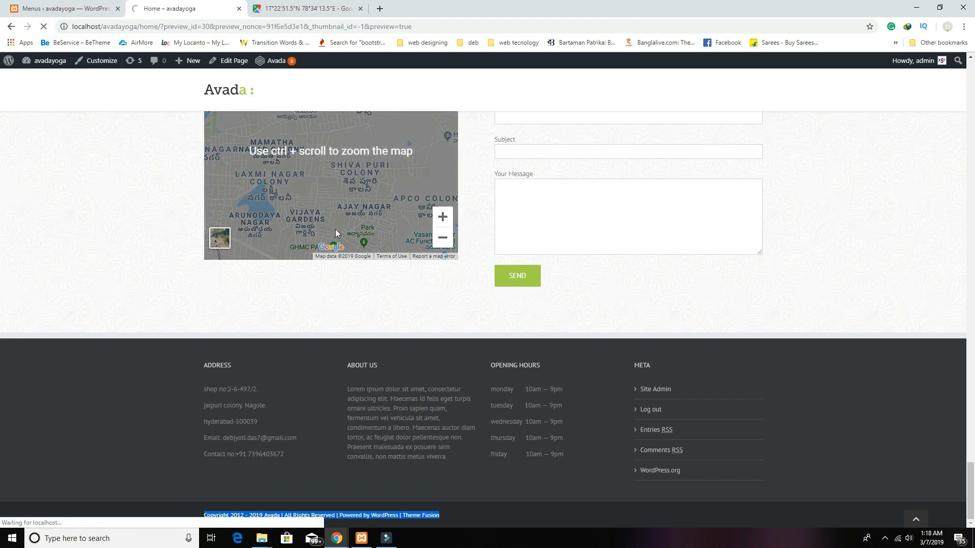
scroll(304, 254, "down", 20)
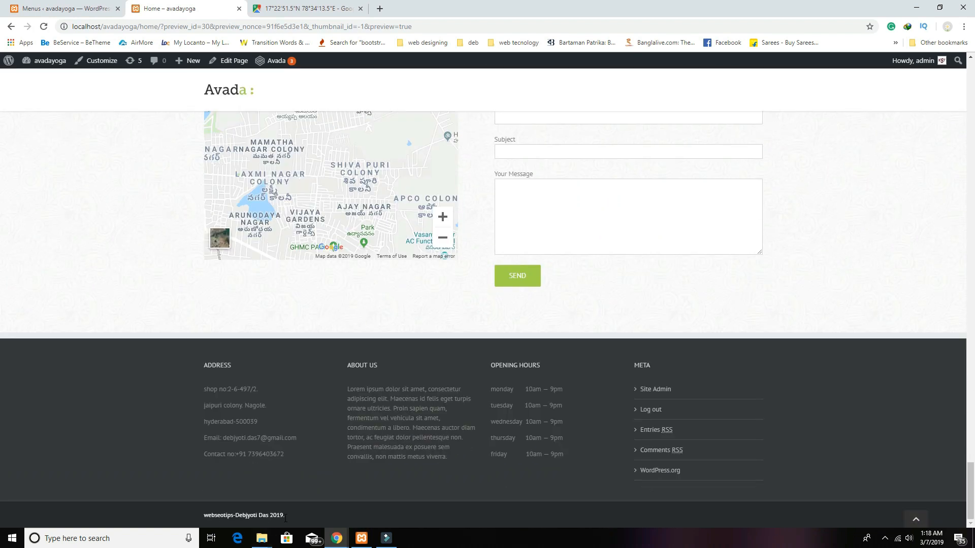
left_click_drag(291, 516, 212, 510)
left_click(331, 525)
Step: Create 'main menu' for Main Navigation with auto-add top-level pages, and add the Home page
left_click(54, 7)
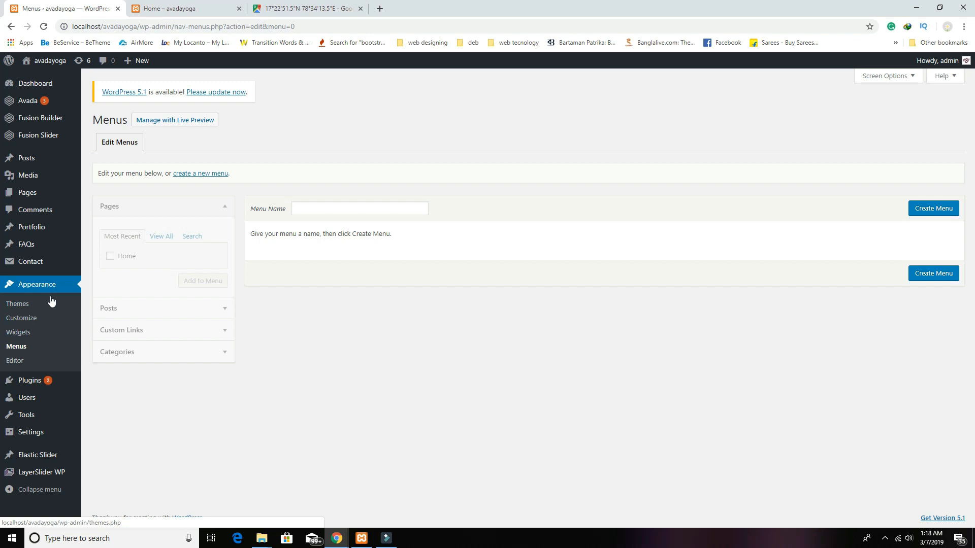
left_click(313, 206)
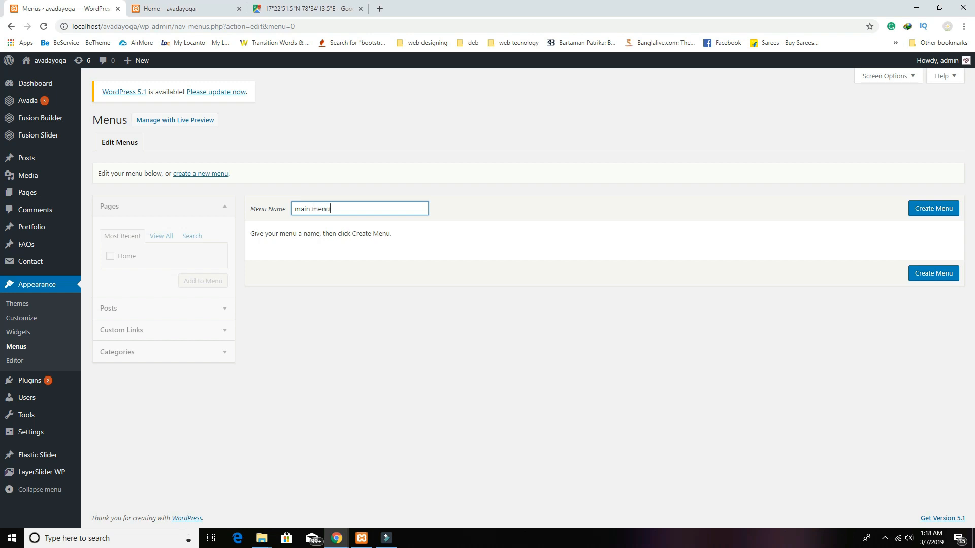
left_click(933, 208)
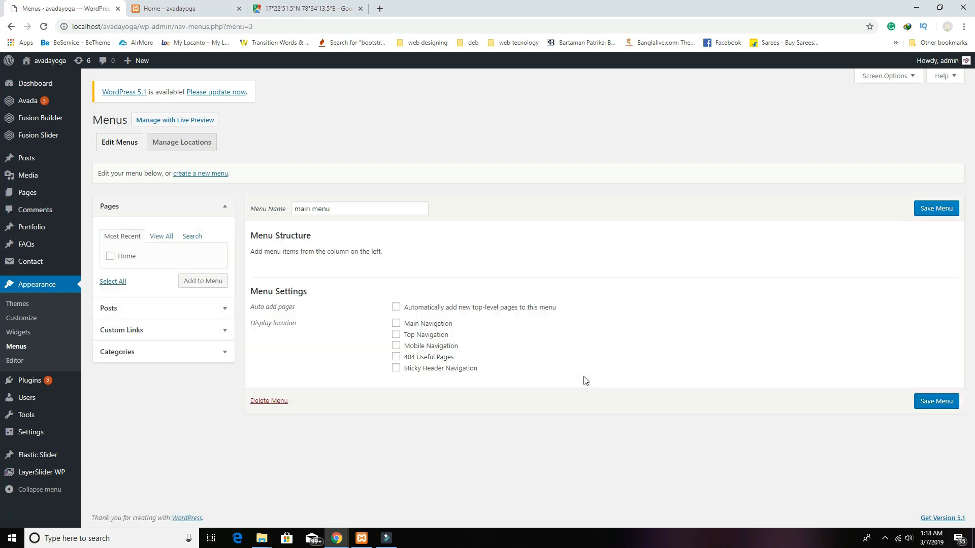
left_click(396, 323)
left_click(396, 306)
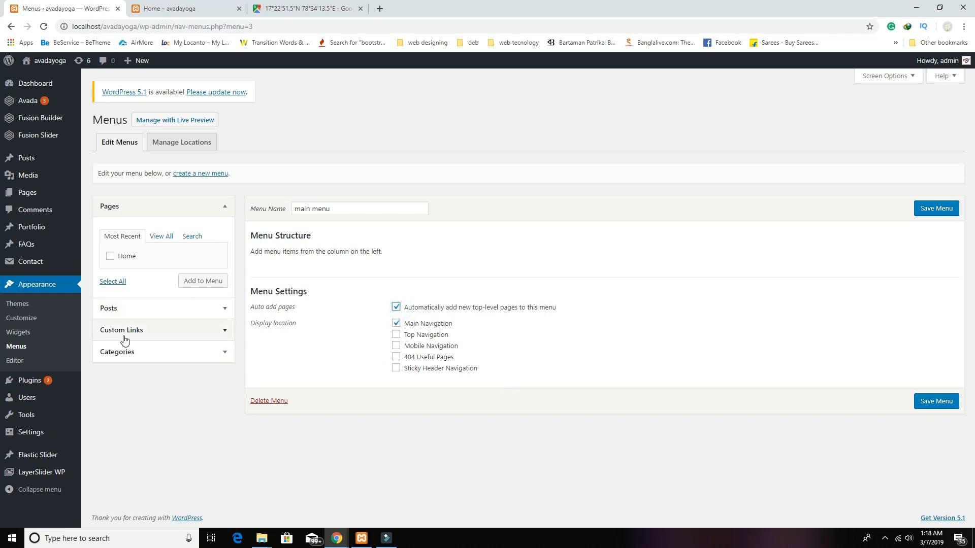
left_click(110, 257)
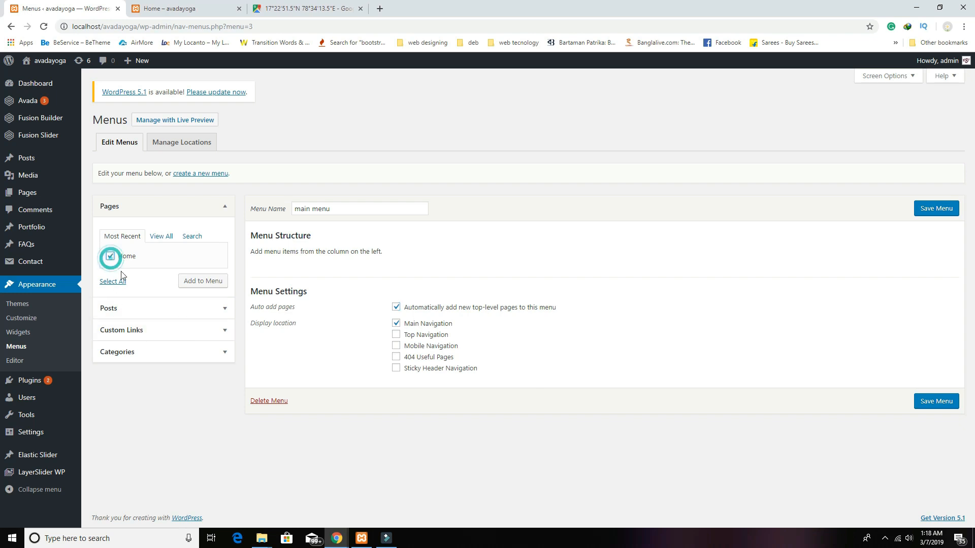
left_click(203, 282)
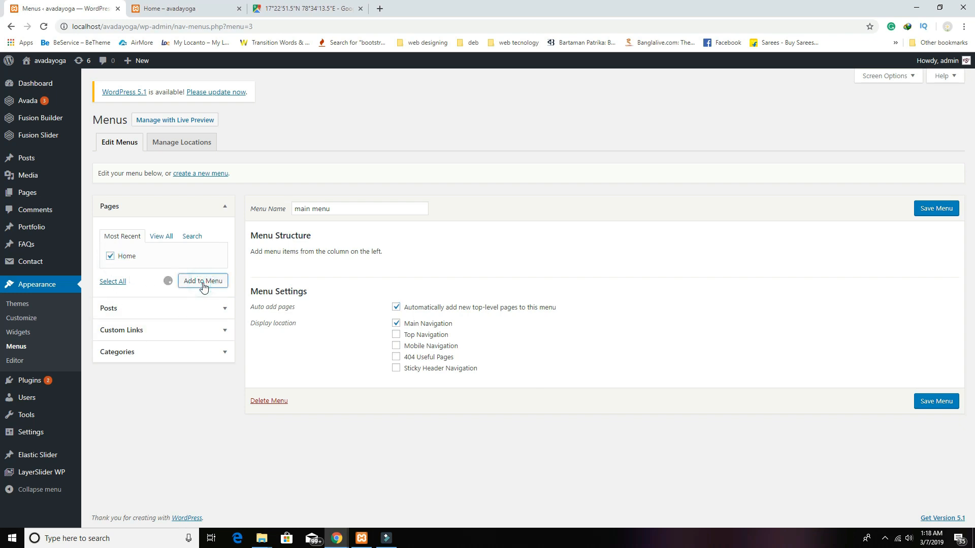
Step: Add an 'About Us' custom link with URL # to main menu
left_click(192, 332)
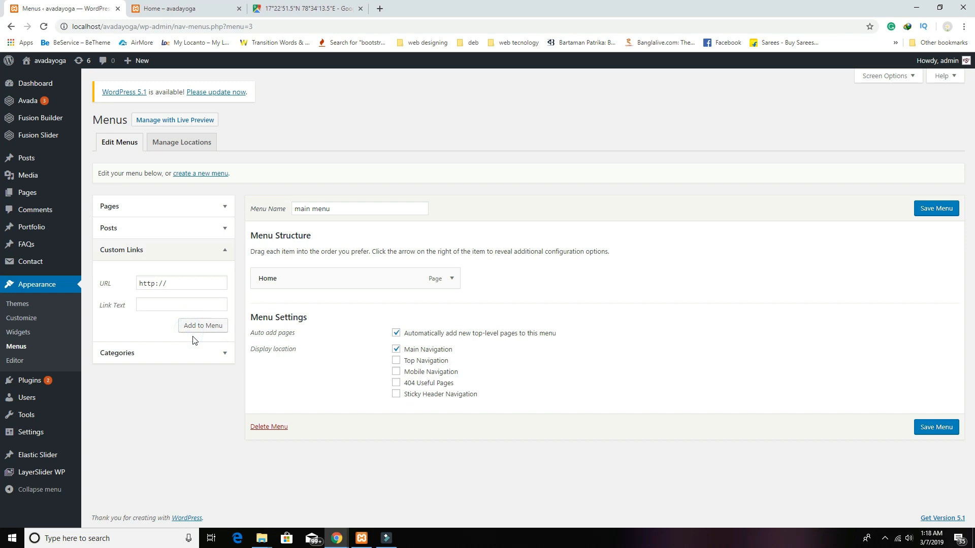
left_click(186, 283)
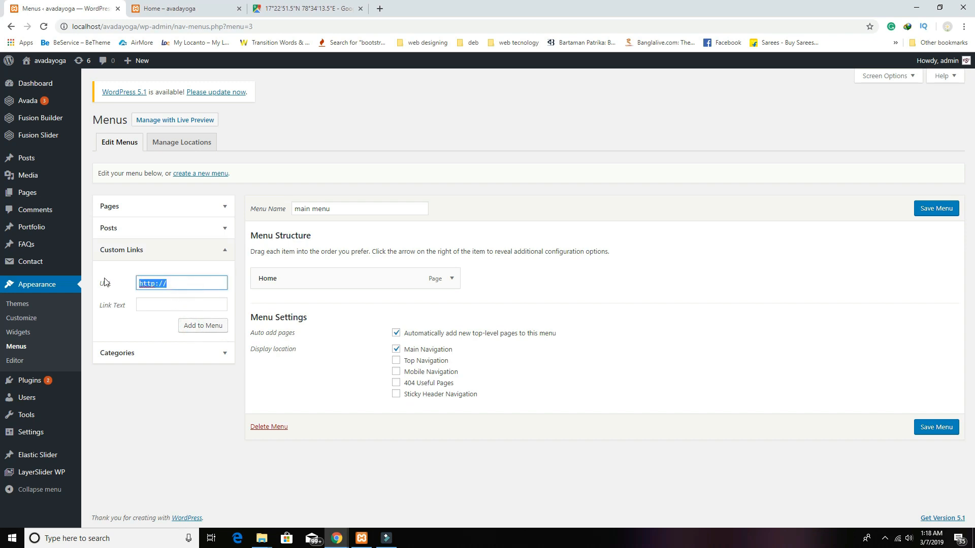
type("#")
left_click(148, 305)
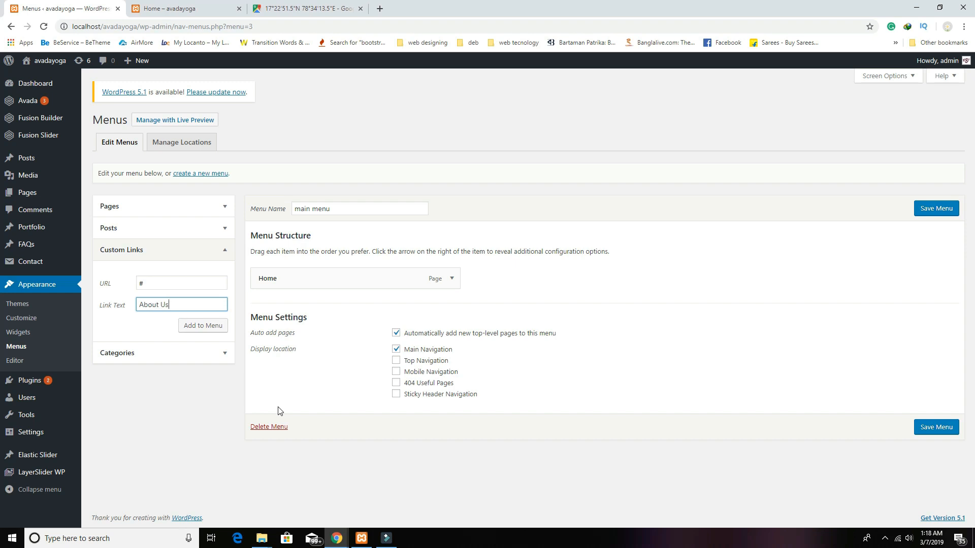
left_click(197, 327)
Step: Set the next custom link's URL to #
left_click_drag(182, 284, 104, 276)
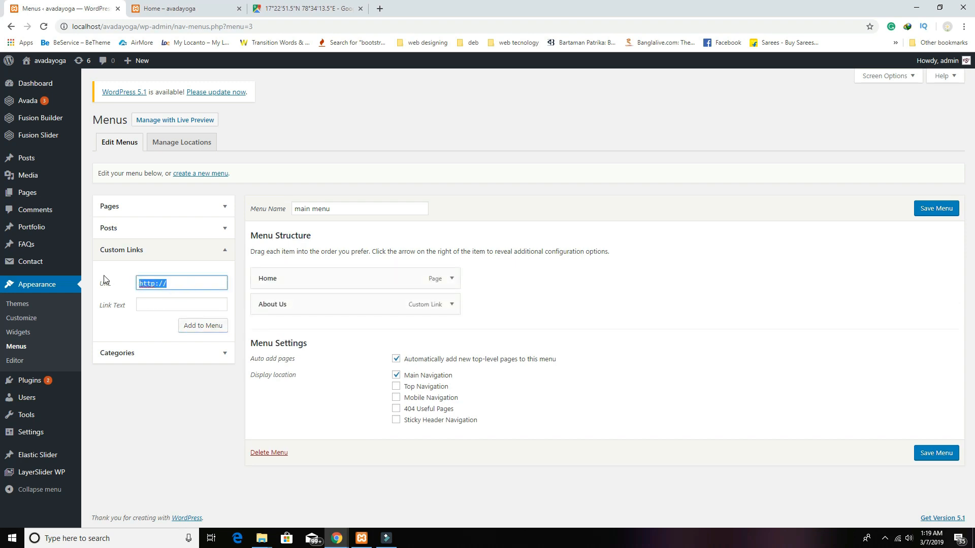
type("#")
left_click(152, 305)
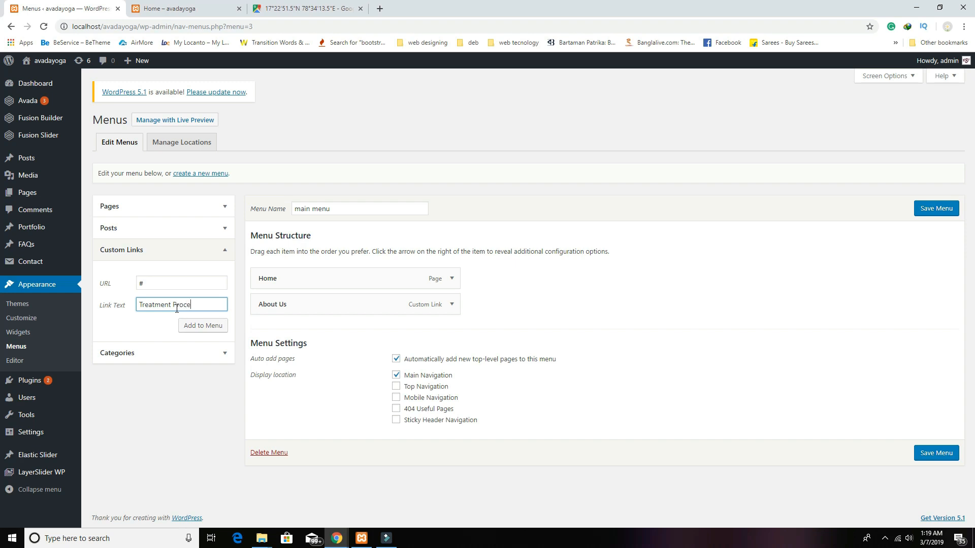
Step: Add 'Treatment Process' and 'Trainer' custom links with URL # to main menu
left_click(189, 325)
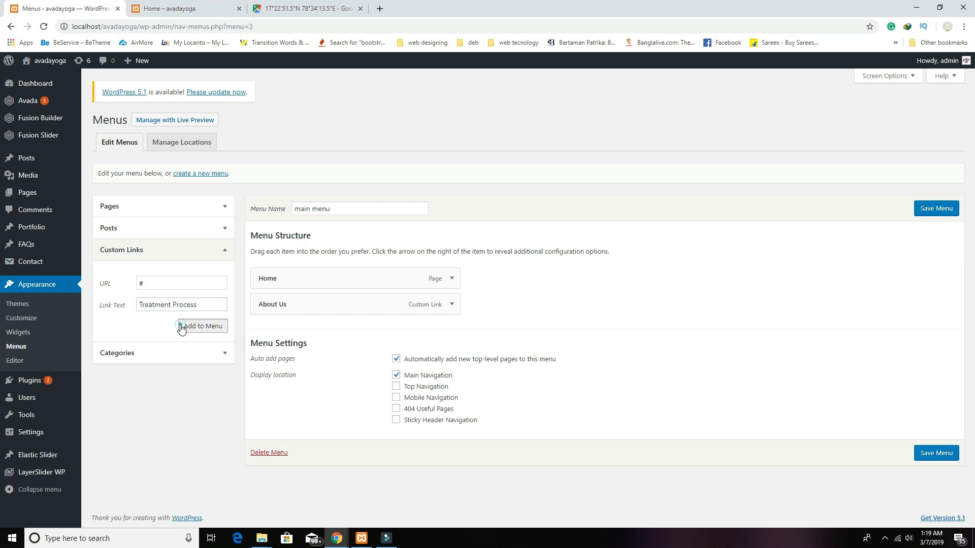
left_click(179, 287)
left_click_drag(190, 283, 9, 245)
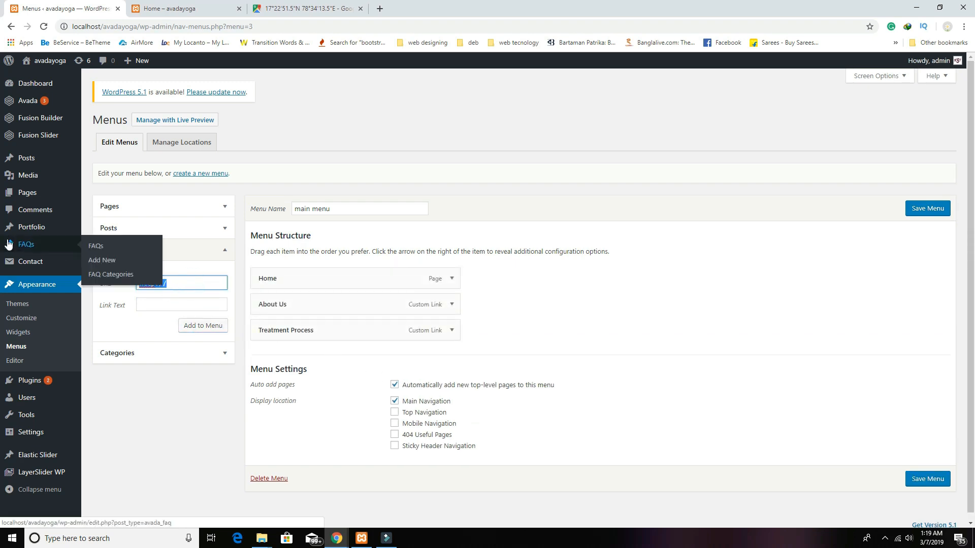
type("#")
left_click(160, 305)
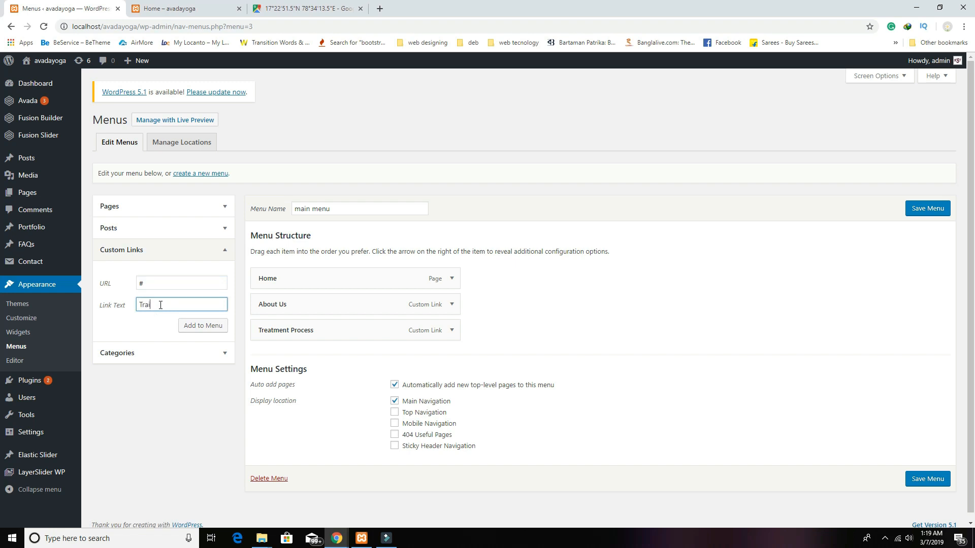
type("Trainer")
left_click(202, 325)
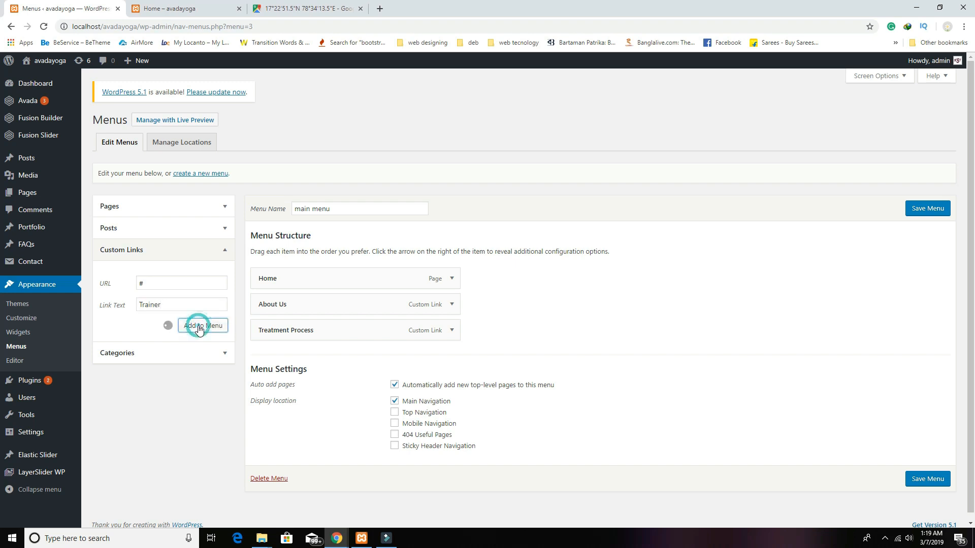
Step: Add 'Our Stories' and 'Contact US' custom links with URL #, then save the menu
left_click(183, 282)
type("#")
left_click(166, 305)
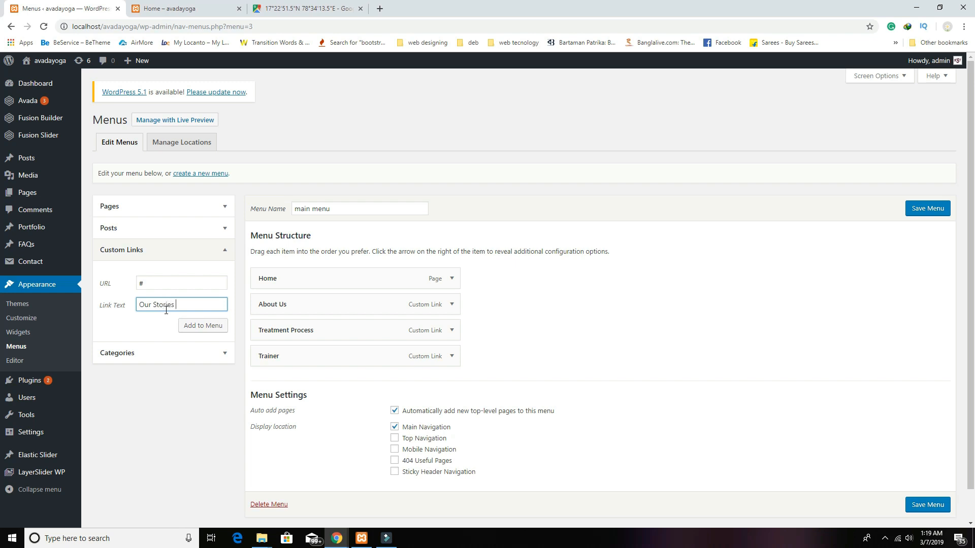
left_click(191, 326)
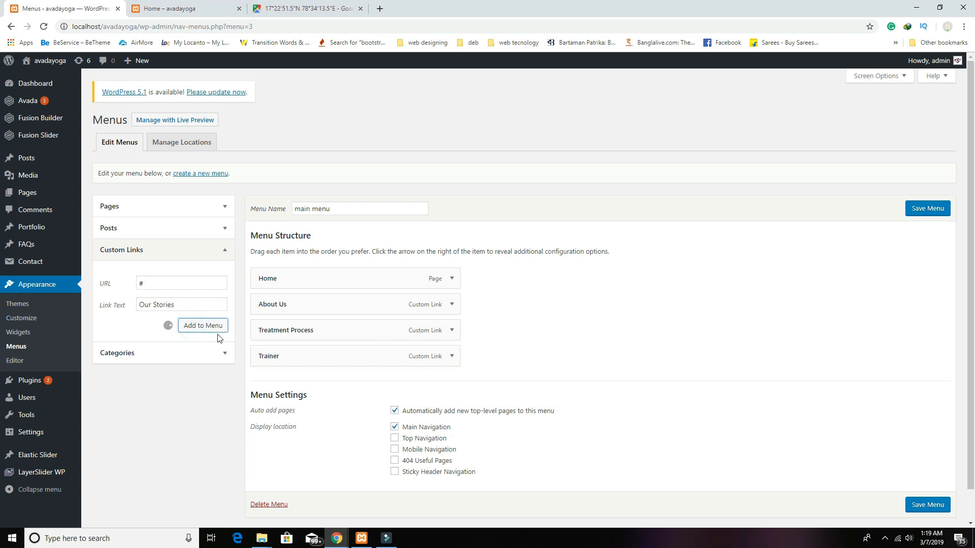
left_click(115, 284)
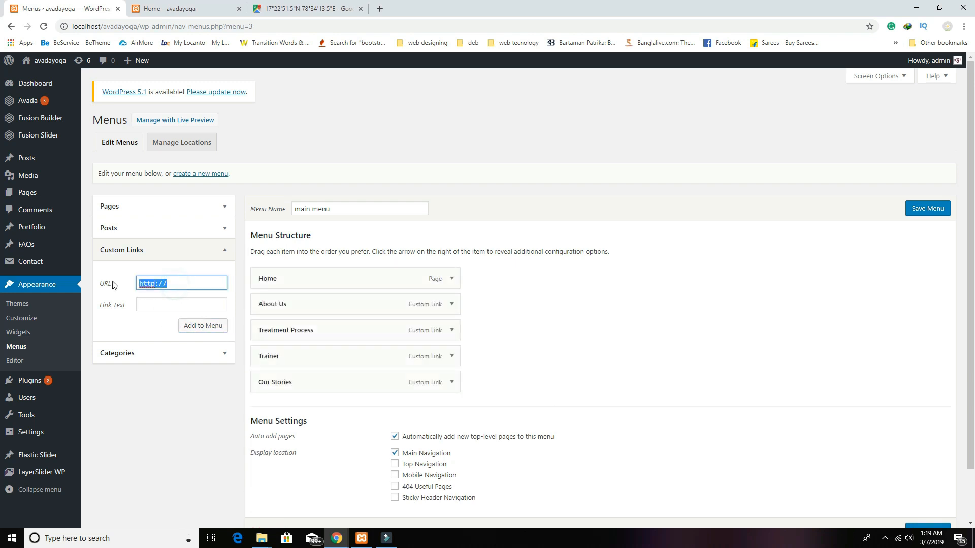
type("#")
left_click(153, 303)
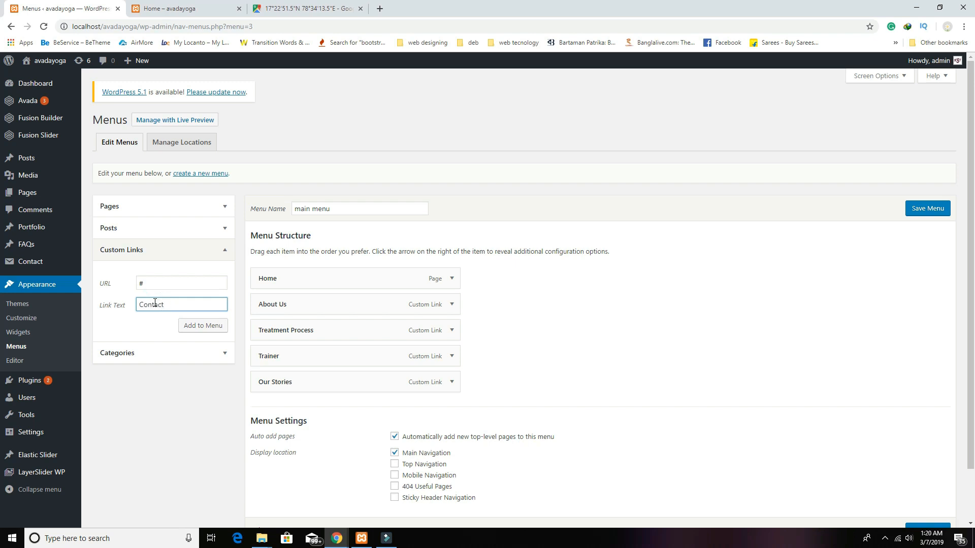
left_click(206, 327)
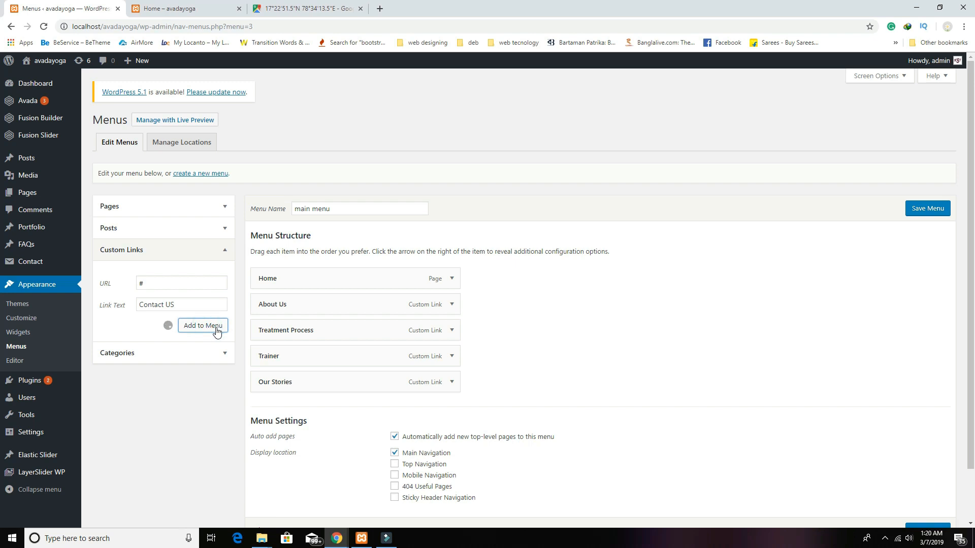
left_click(921, 213)
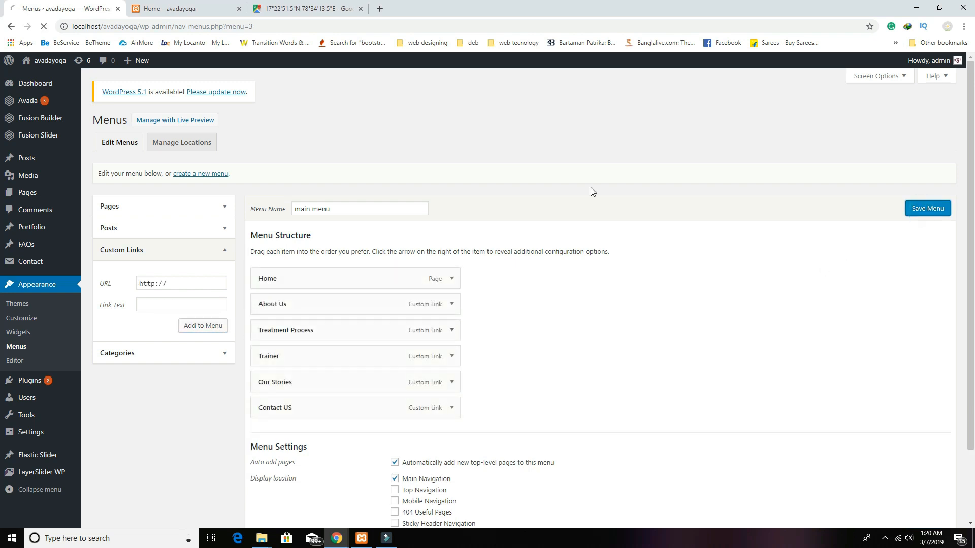
Step: Reload the home page to check the six-item header menu, then return to Menus
left_click(217, 10)
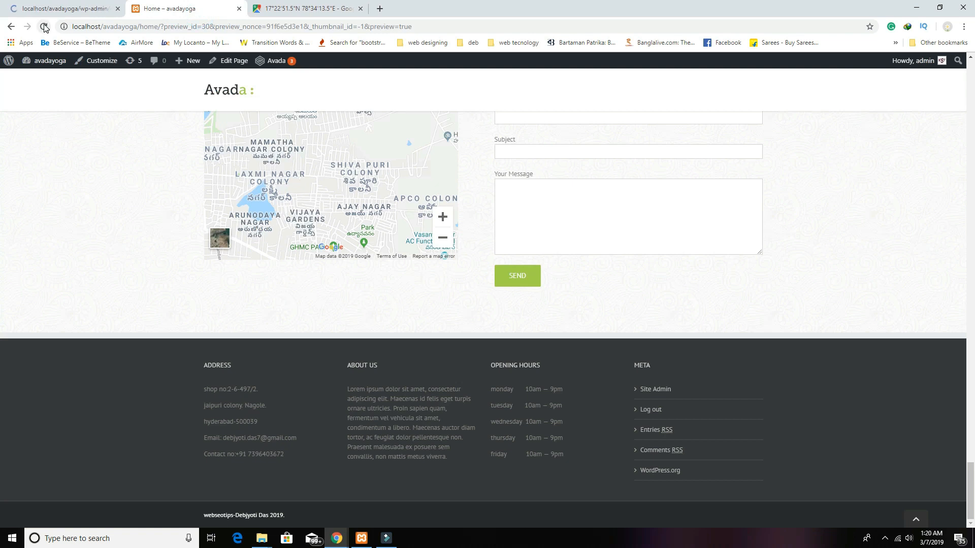
left_click(44, 27)
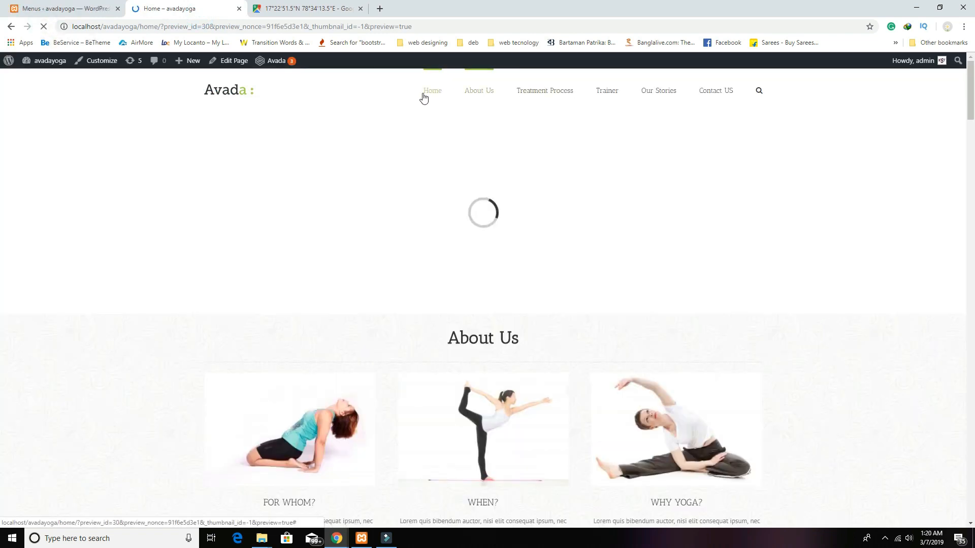
scroll(358, 232, "up", 20)
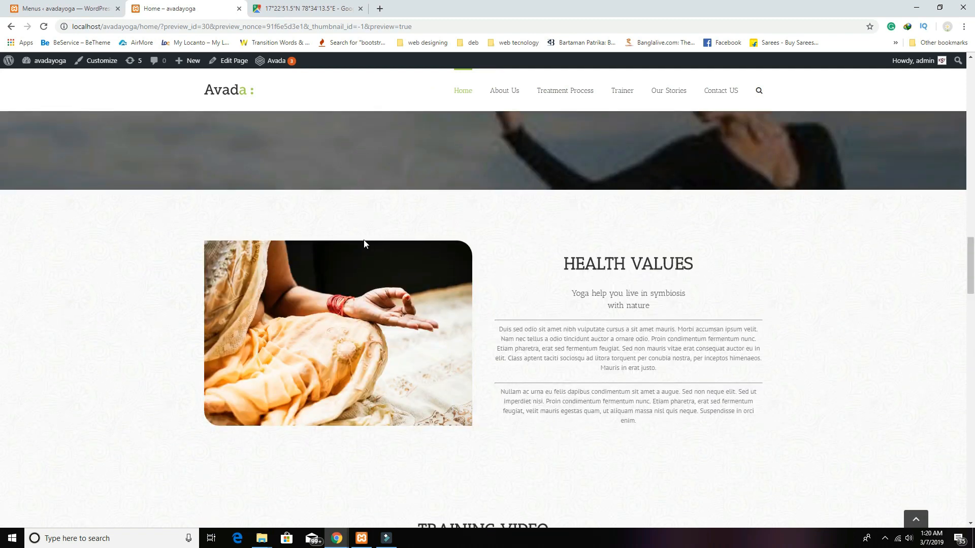
scroll(358, 232, "up", 10)
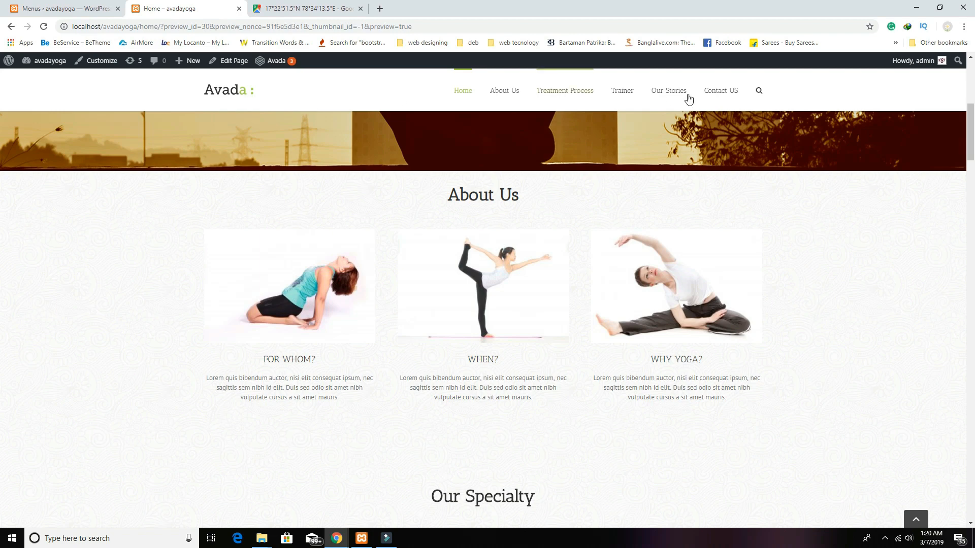
scroll(727, 205, "up", 5)
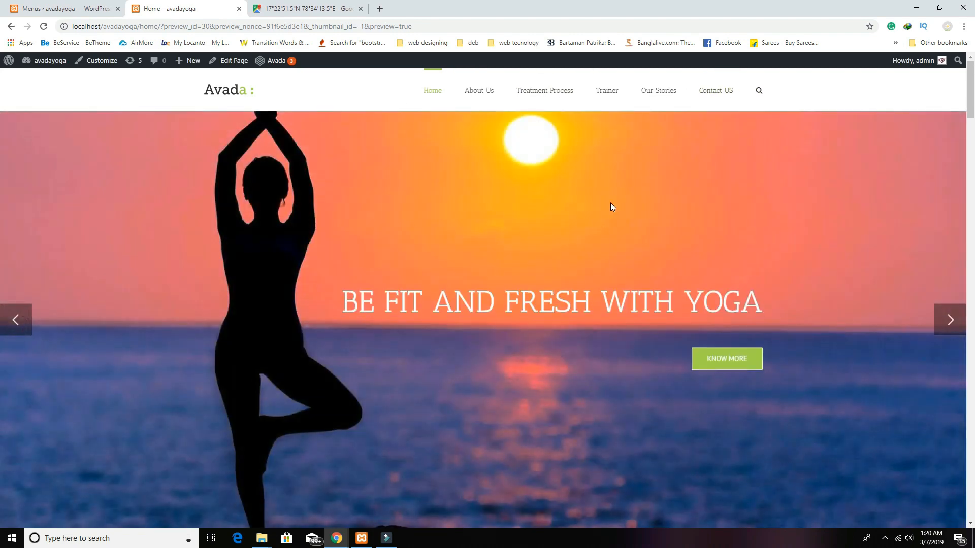
scroll(610, 203, "down", 15)
scroll(570, 219, "up", 15)
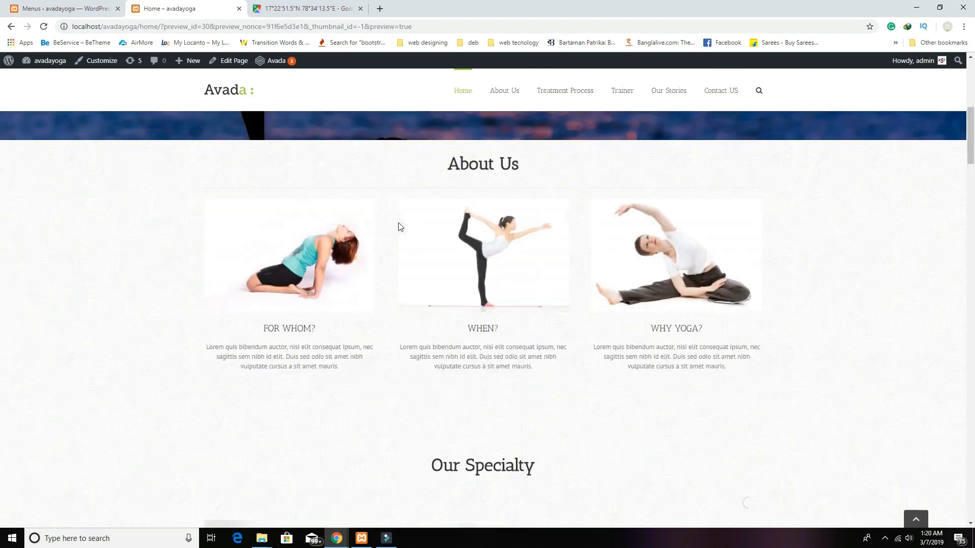
left_click(76, 9)
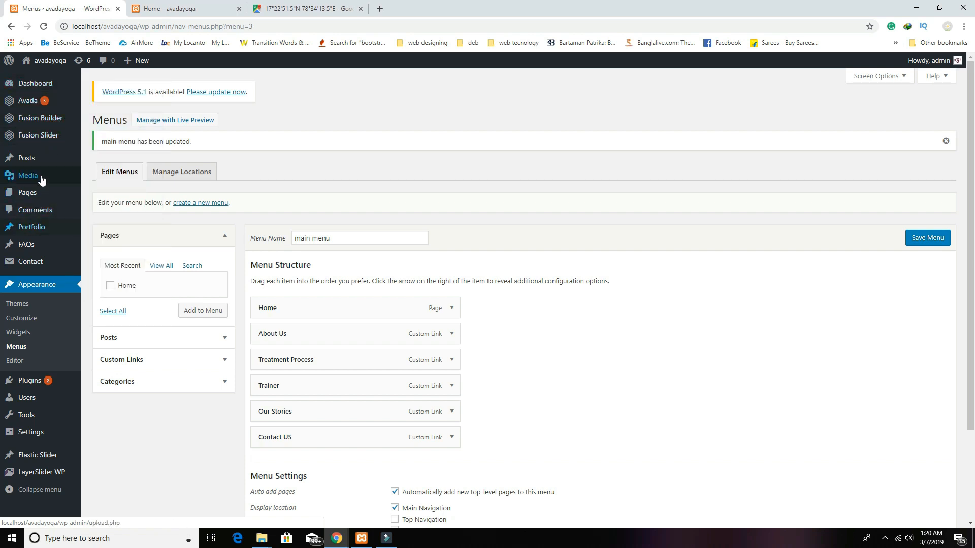
Step: Choose and save Avada's centered-logo header layout, then preview it on the live site
left_click(46, 85)
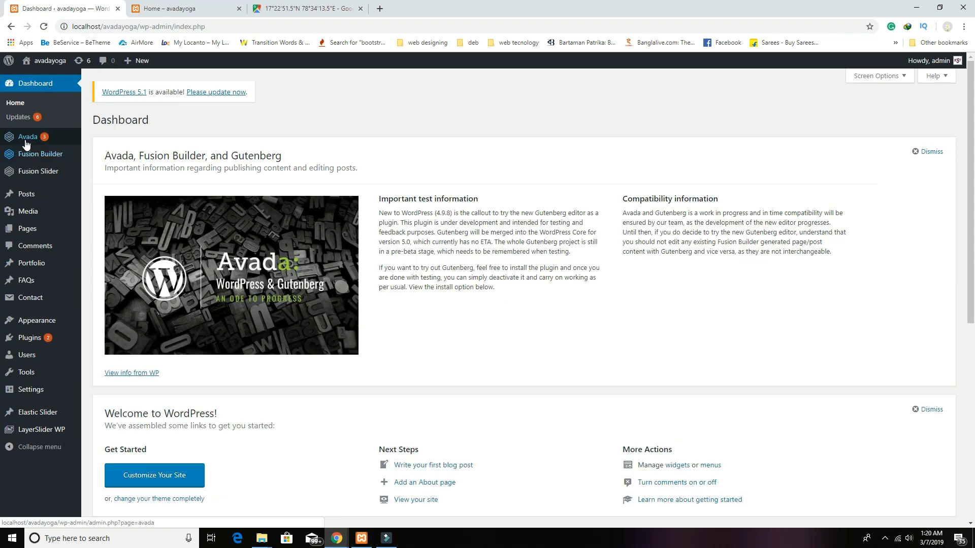
mouse_move(28, 138)
left_click(149, 256)
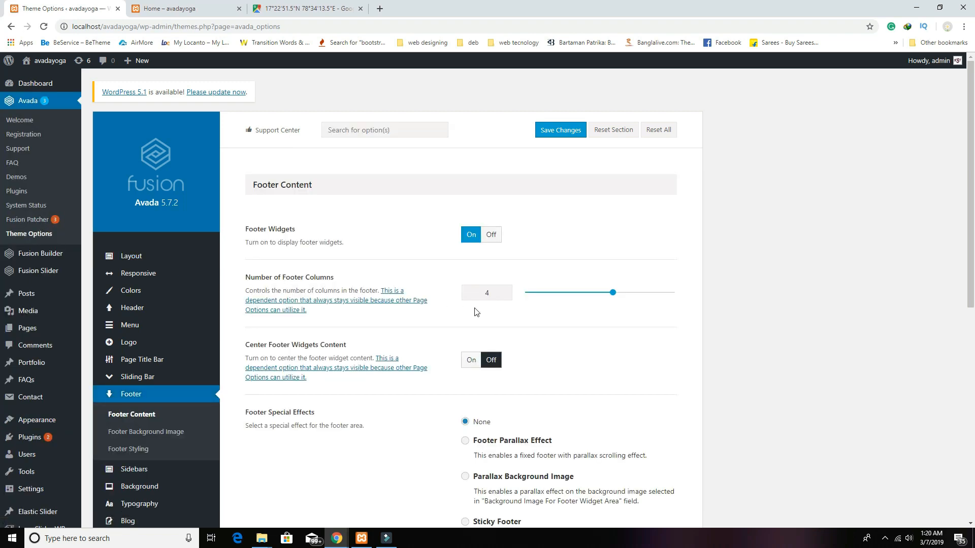
left_click(140, 308)
scroll(713, 345, "down", 5)
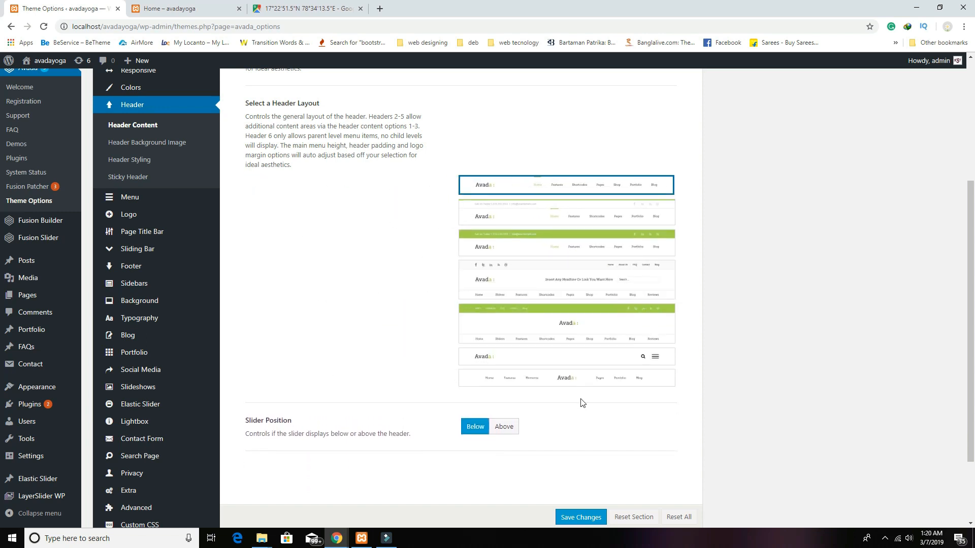
left_click(567, 386)
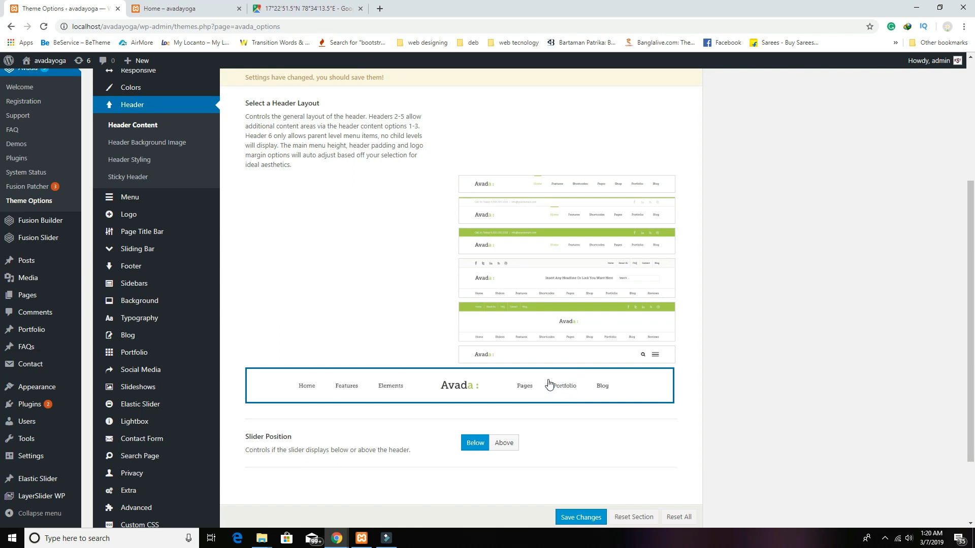
left_click(579, 516)
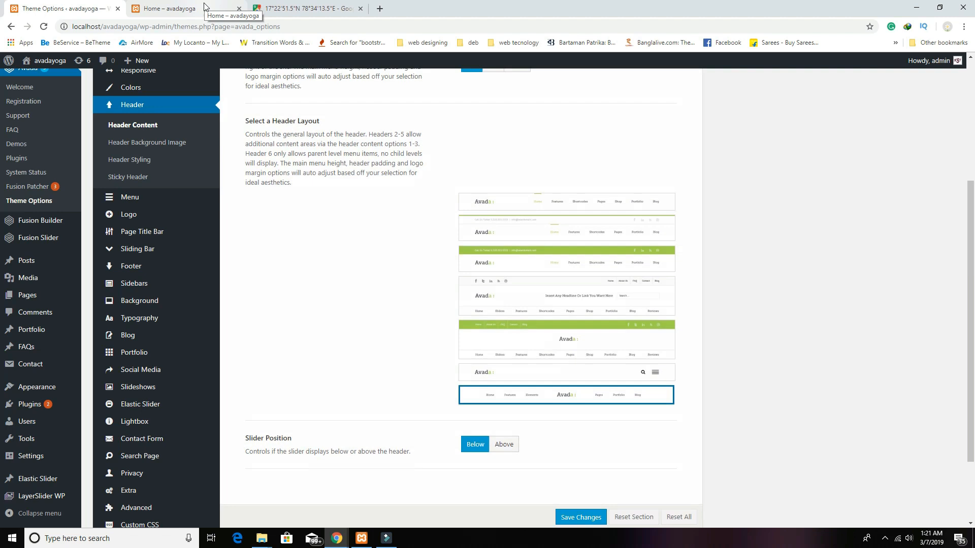
left_click(206, 7)
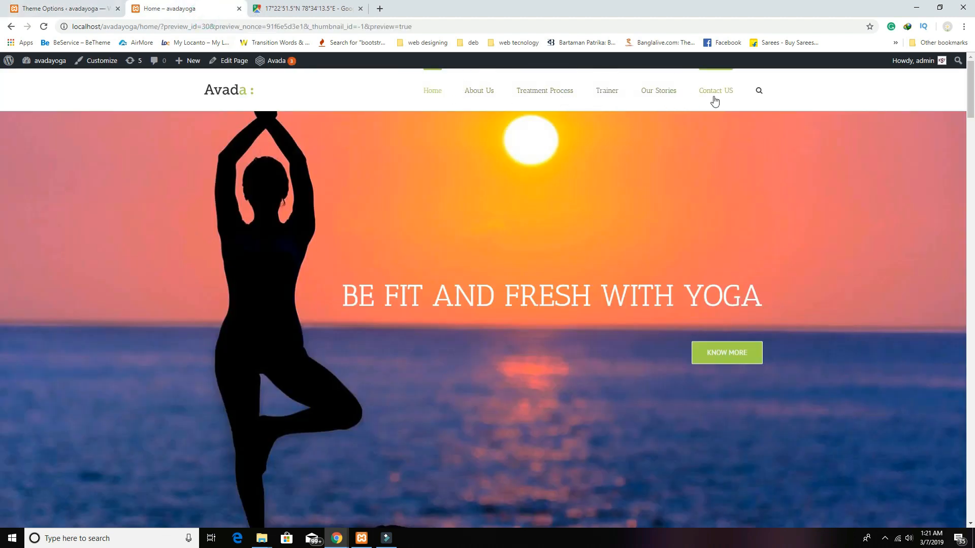
left_click(65, 8)
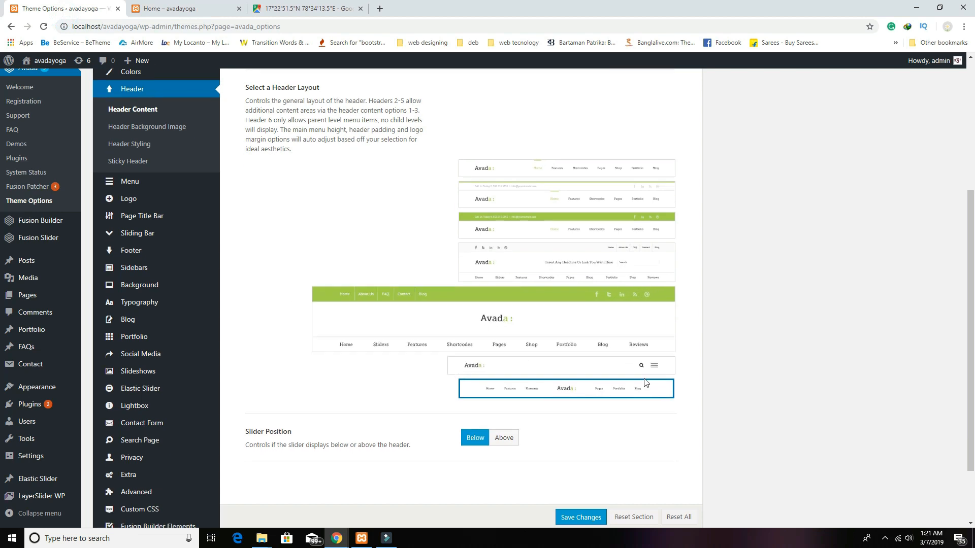
Step: In Avada's Menu options, change Main Menu Typography font size from 14px to 18px
scroll(660, 386, "down", 3)
scroll(723, 403, "up", 5)
scroll(711, 396, "down", 1)
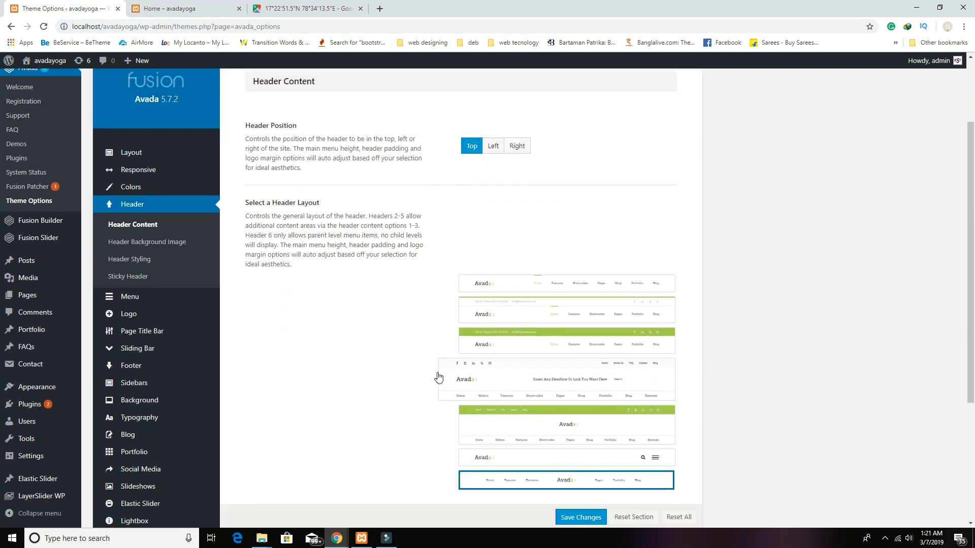
left_click(144, 301)
scroll(720, 341, "down", 12)
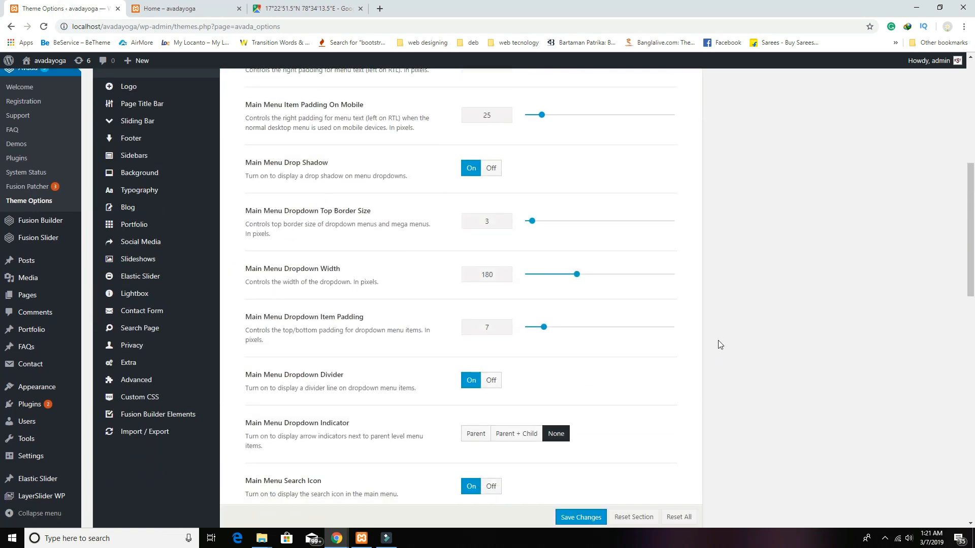
scroll(719, 344, "down", 4)
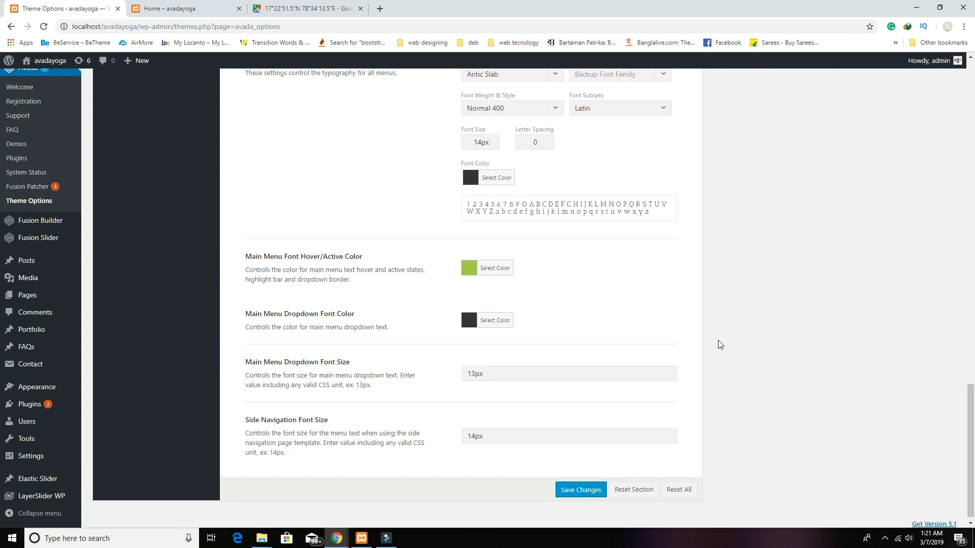
scroll(718, 342, "down", 1)
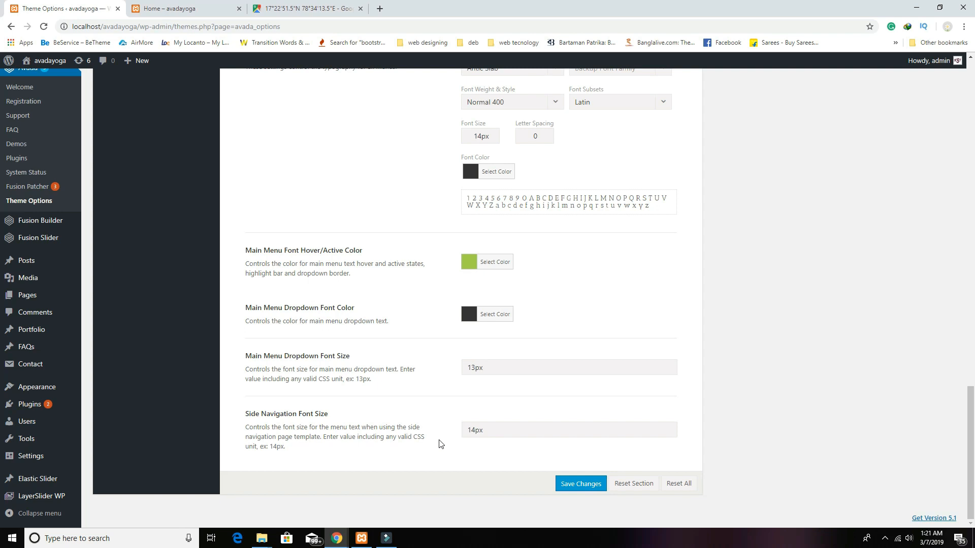
left_click(476, 430)
scroll(620, 424, "up", 2)
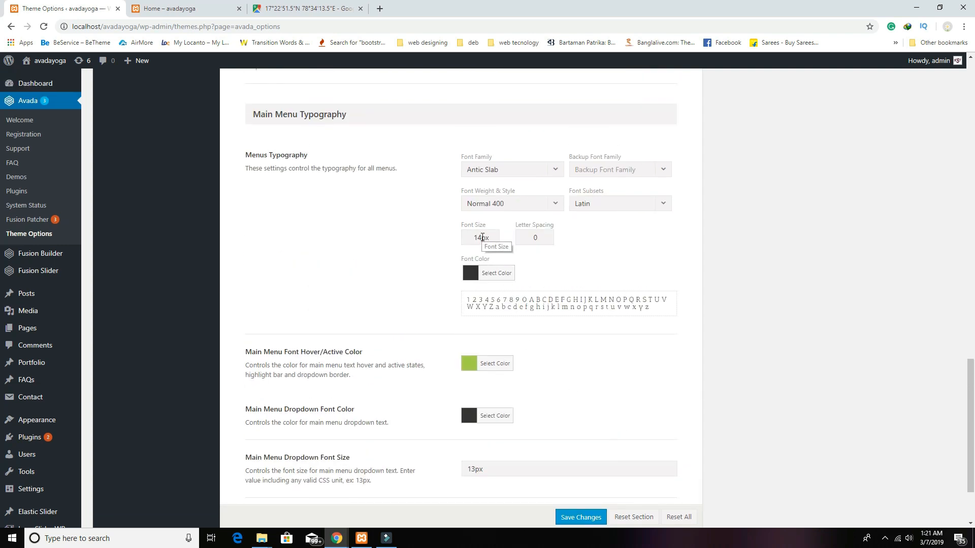
left_click(480, 238)
key("BackSpace")
type("8")
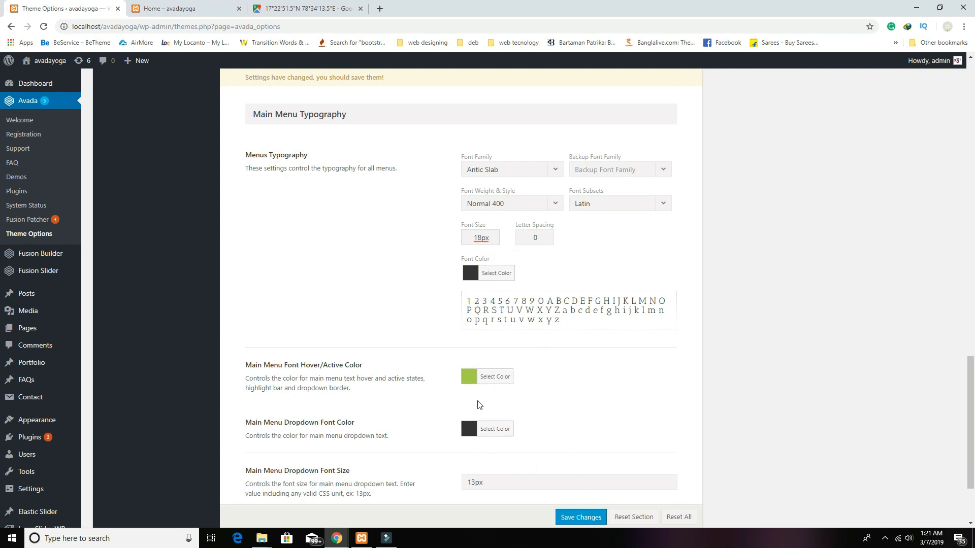
scroll(560, 486, "down", 2)
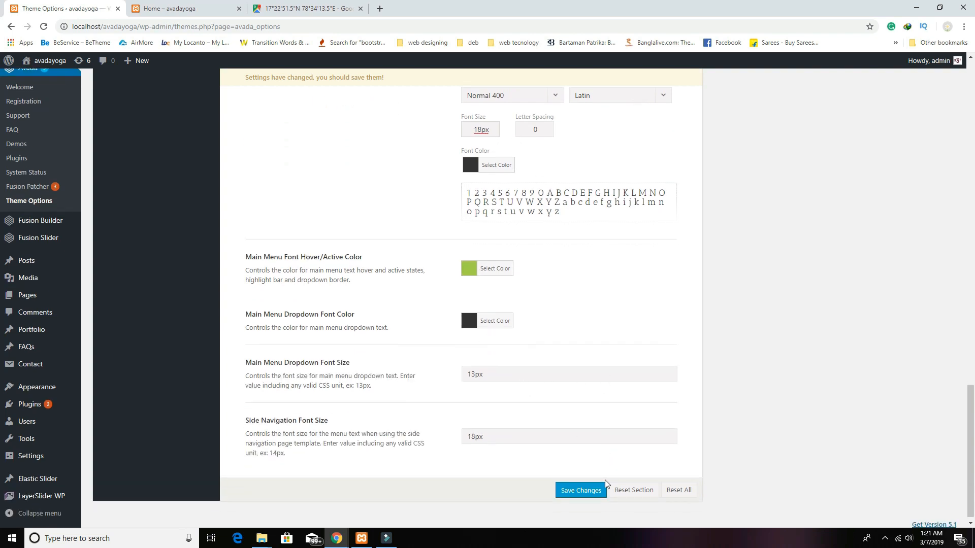
scroll(606, 484, "up", 4)
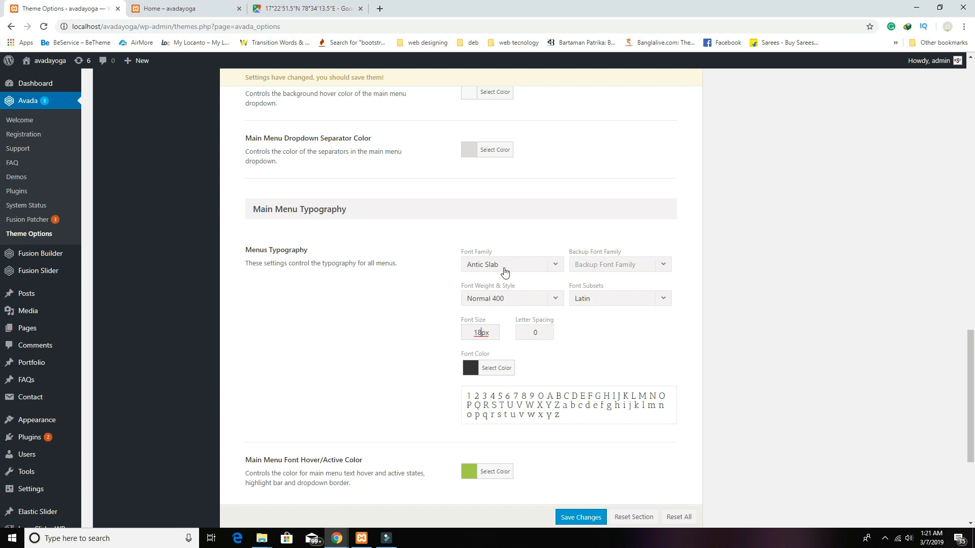
Step: Save the 18px menu font and reload the yoga home page to review the header
left_click(586, 517)
left_click(221, 5)
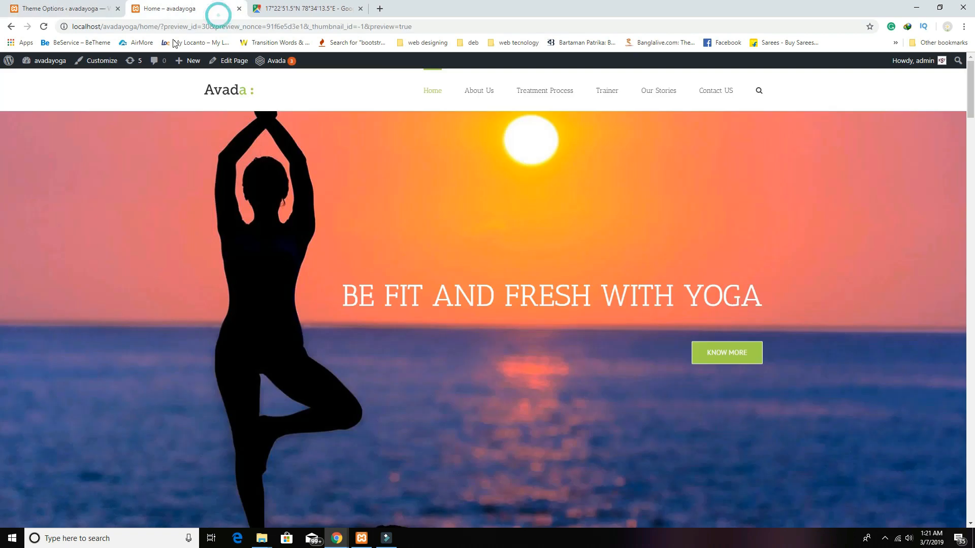
left_click(44, 26)
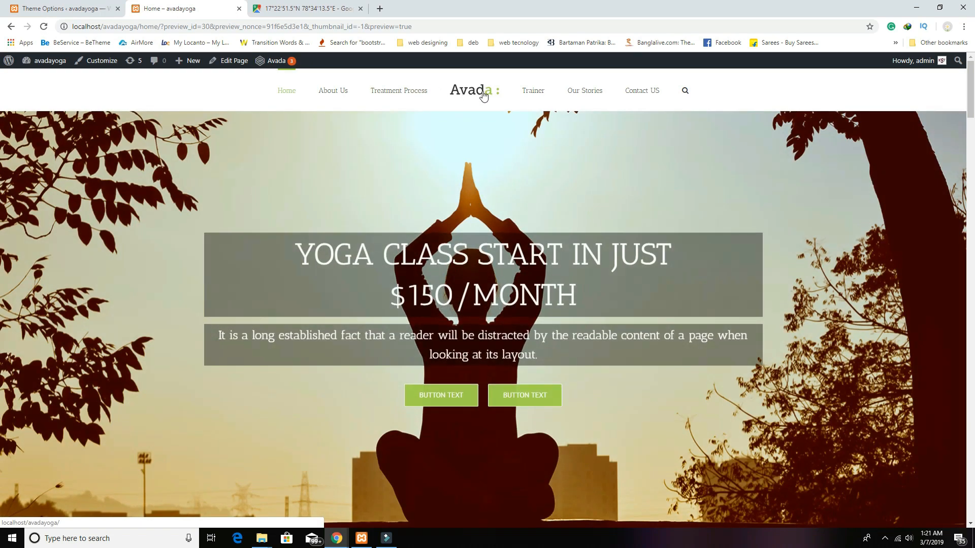
scroll(620, 262, "down", 15)
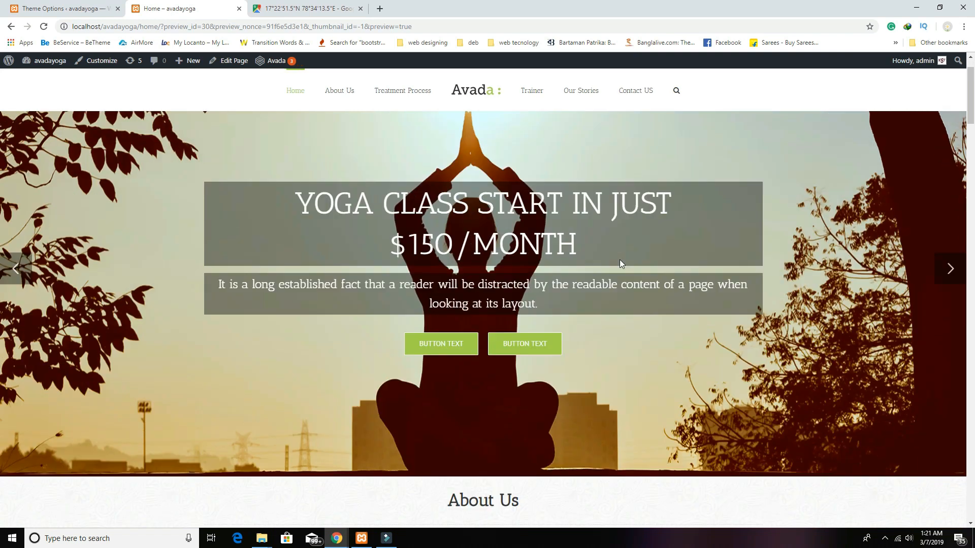
scroll(620, 264, "down", 20)
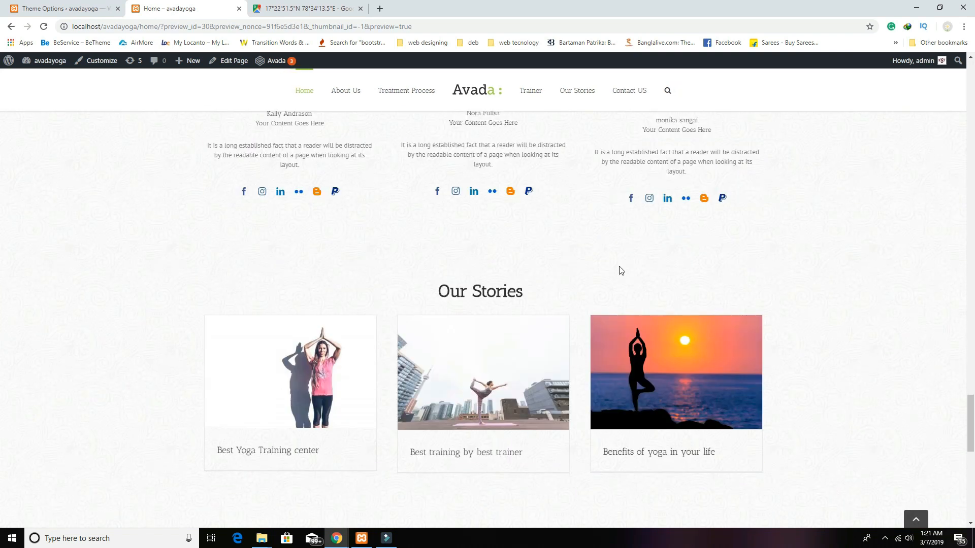
scroll(620, 270, "down", 10)
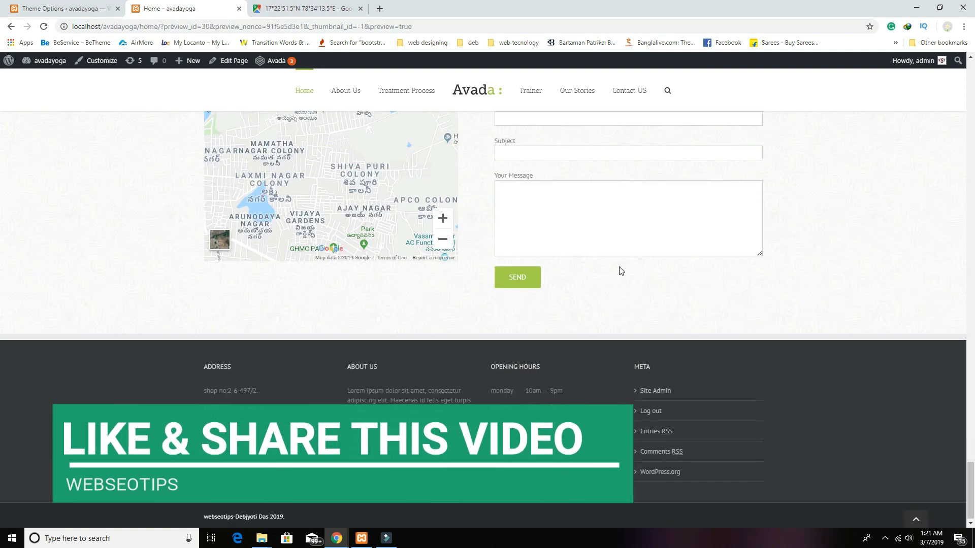